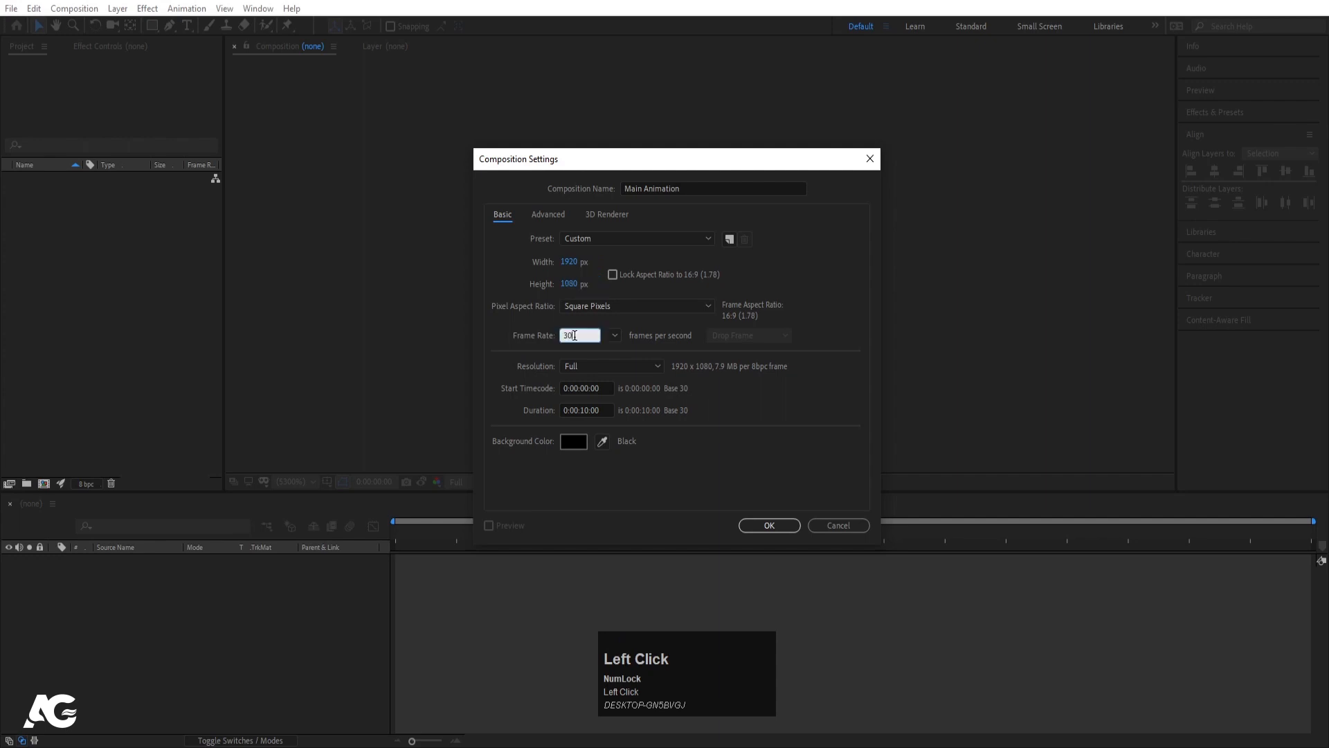
- Create the Main Animation composition with a duration of 0:00:20:00 and a white background
left_click(584, 411)
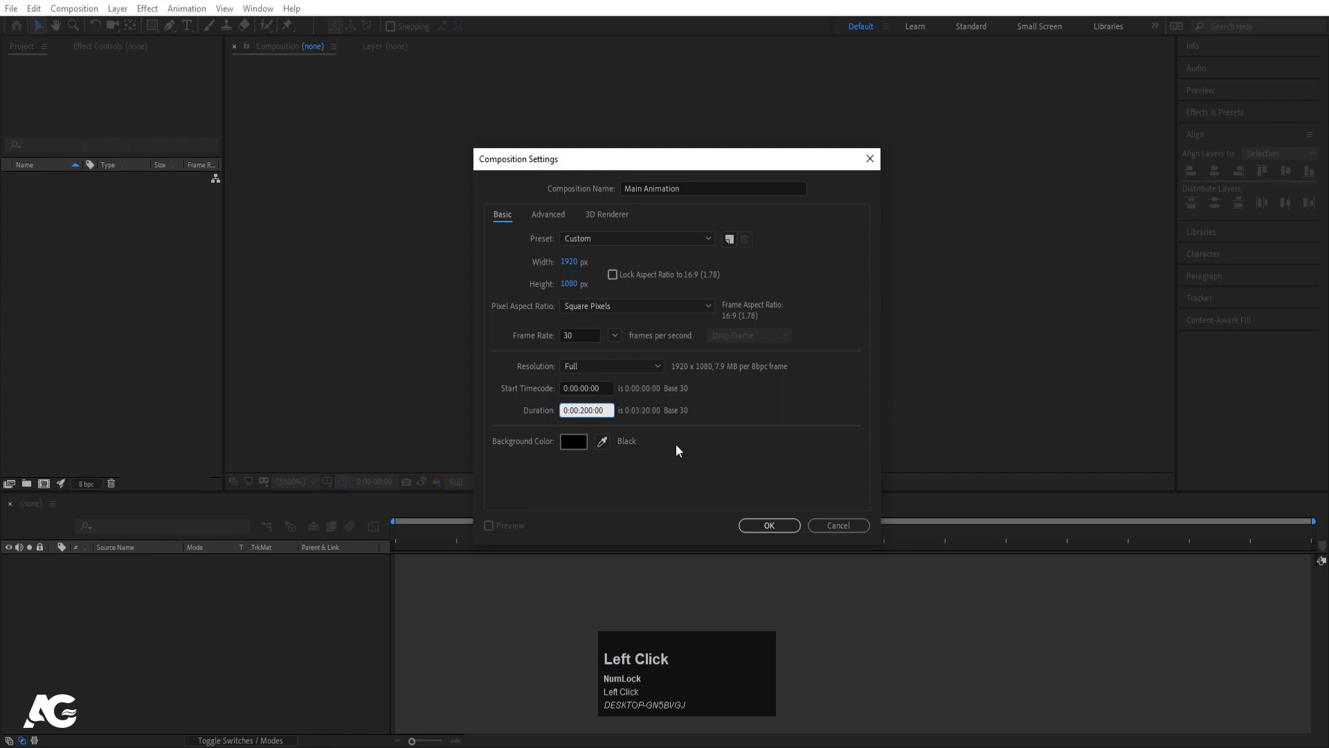
key("BackSpace")
left_click(579, 441)
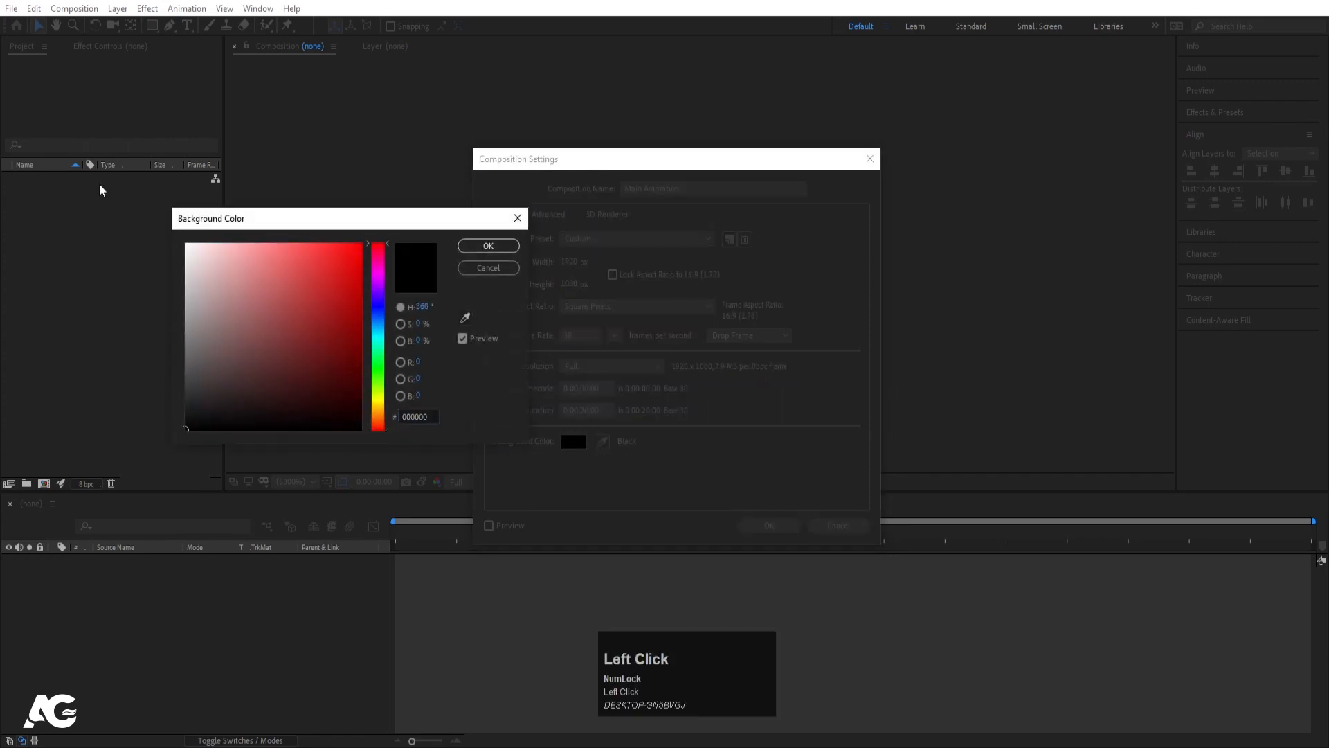
left_click_drag(205, 260, 183, 239)
left_click(488, 246)
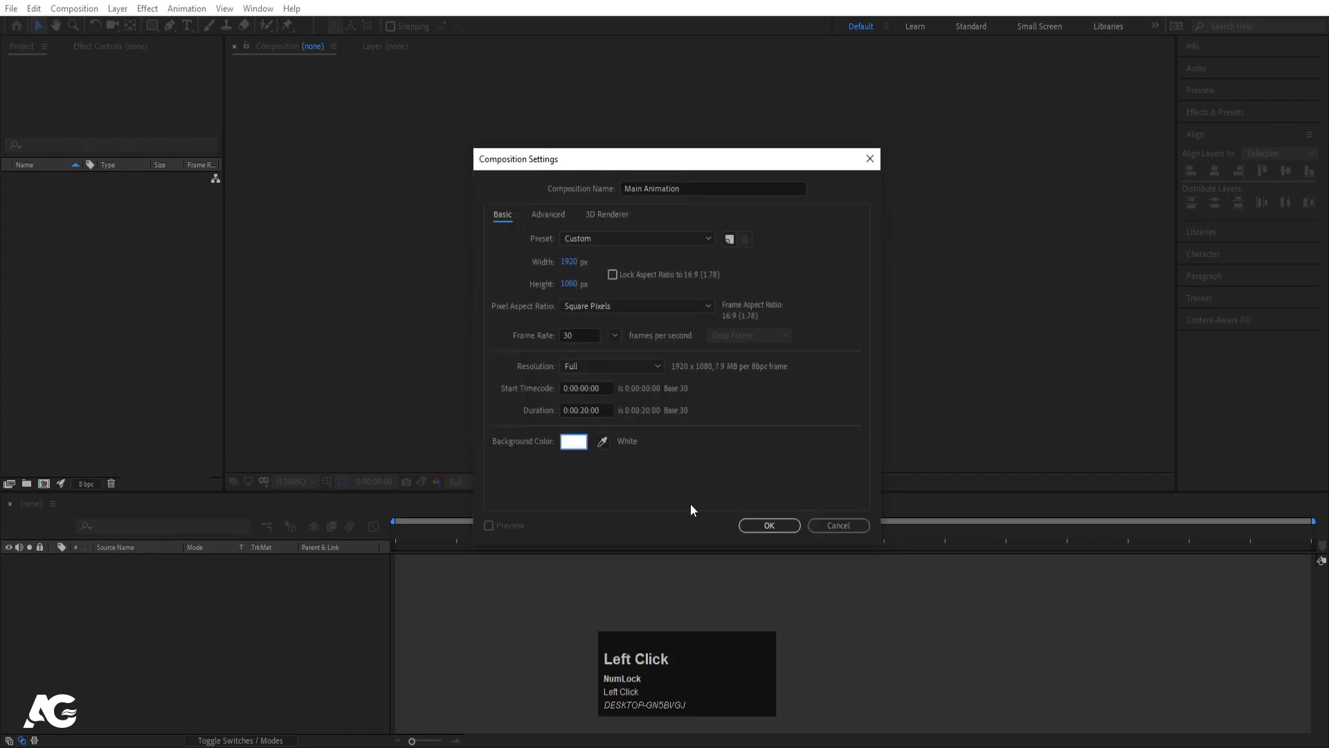
left_click(754, 519)
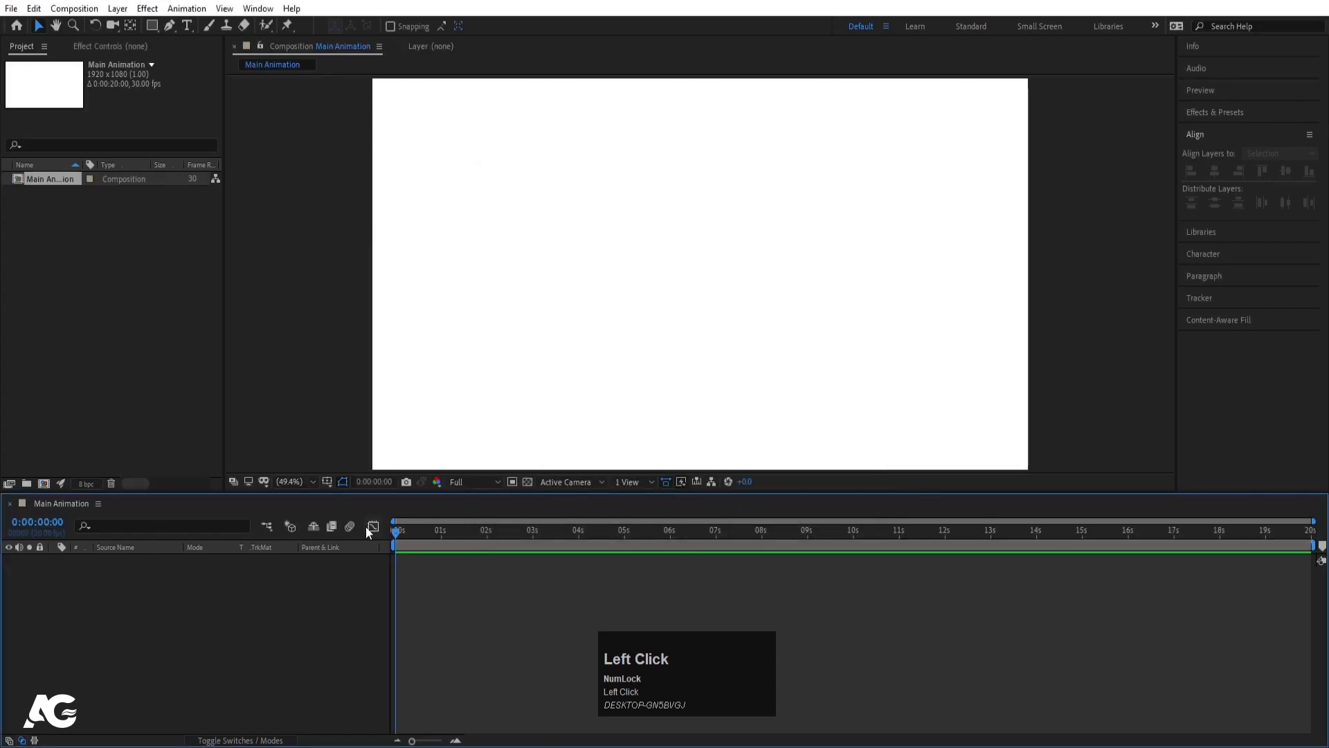
- Create a new composition named "Middle one" with a width of 1080 px, keeping it square
key("ctrl+n")
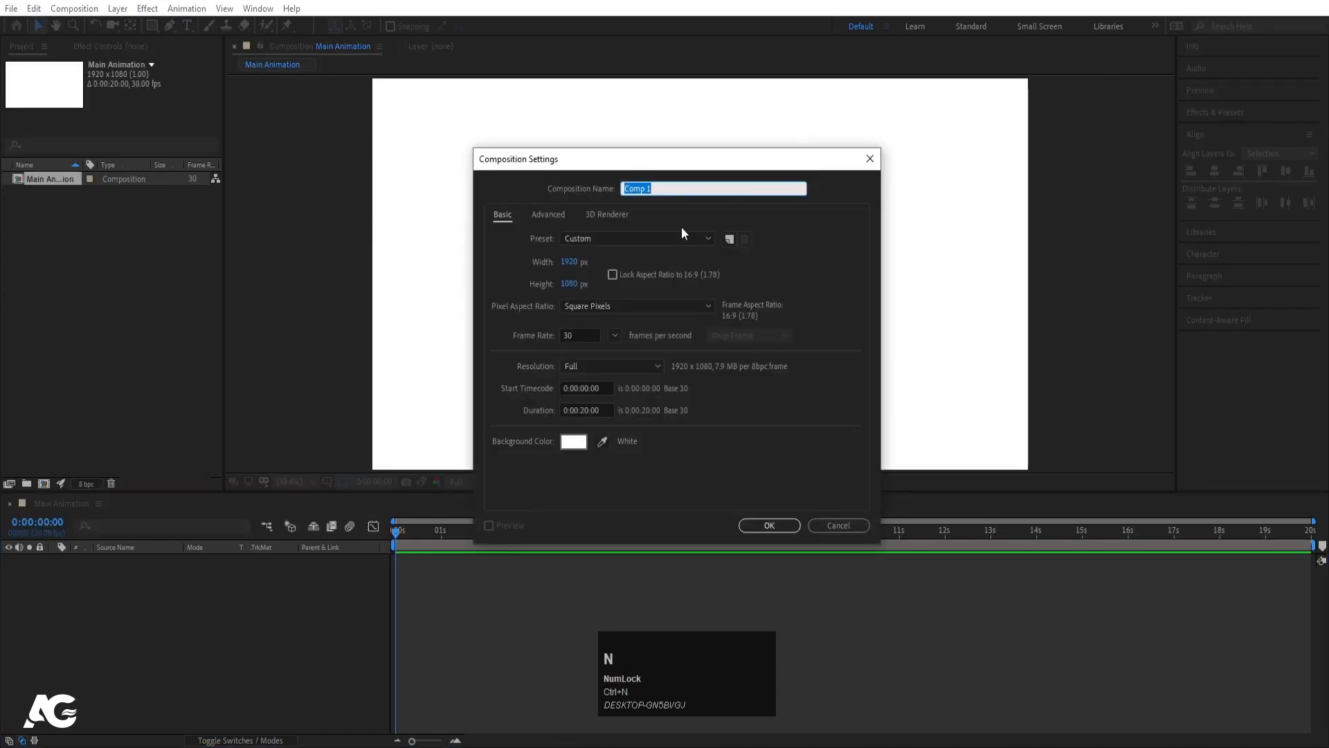
type("Midd")
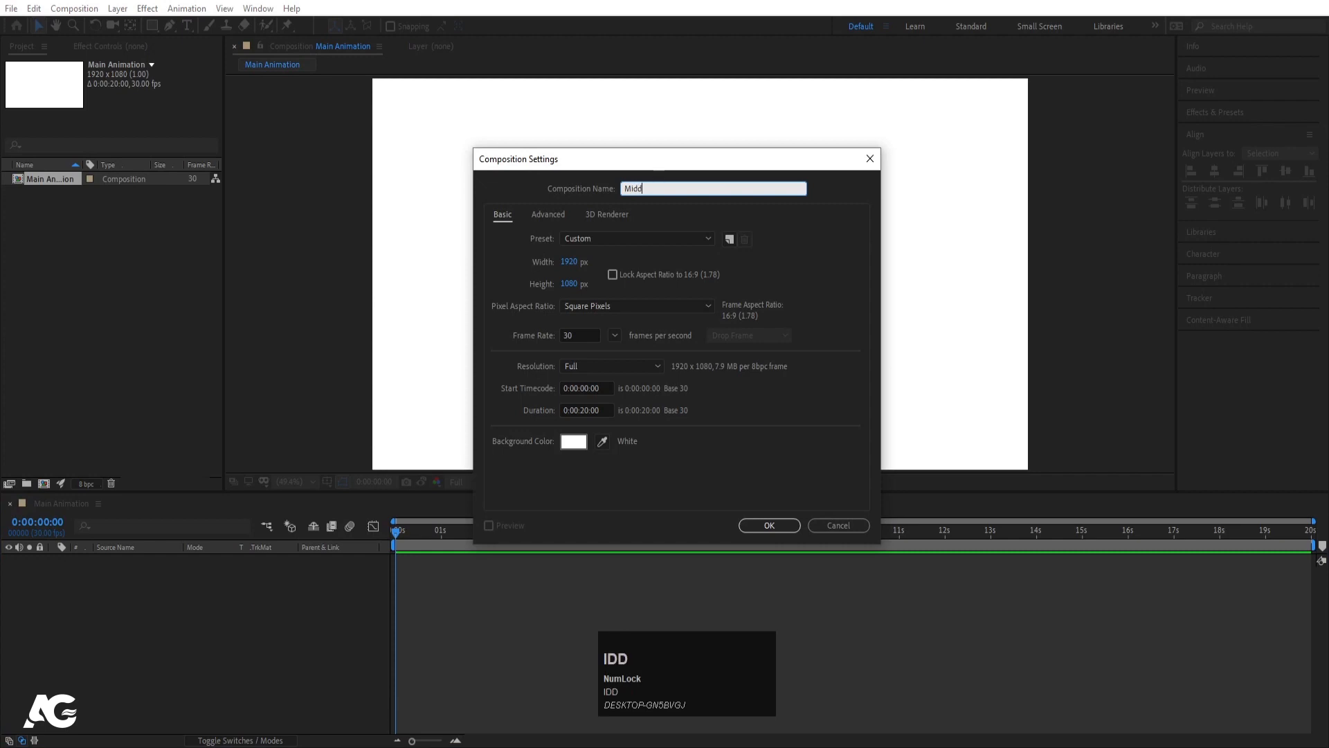
type("le one")
left_click(569, 262)
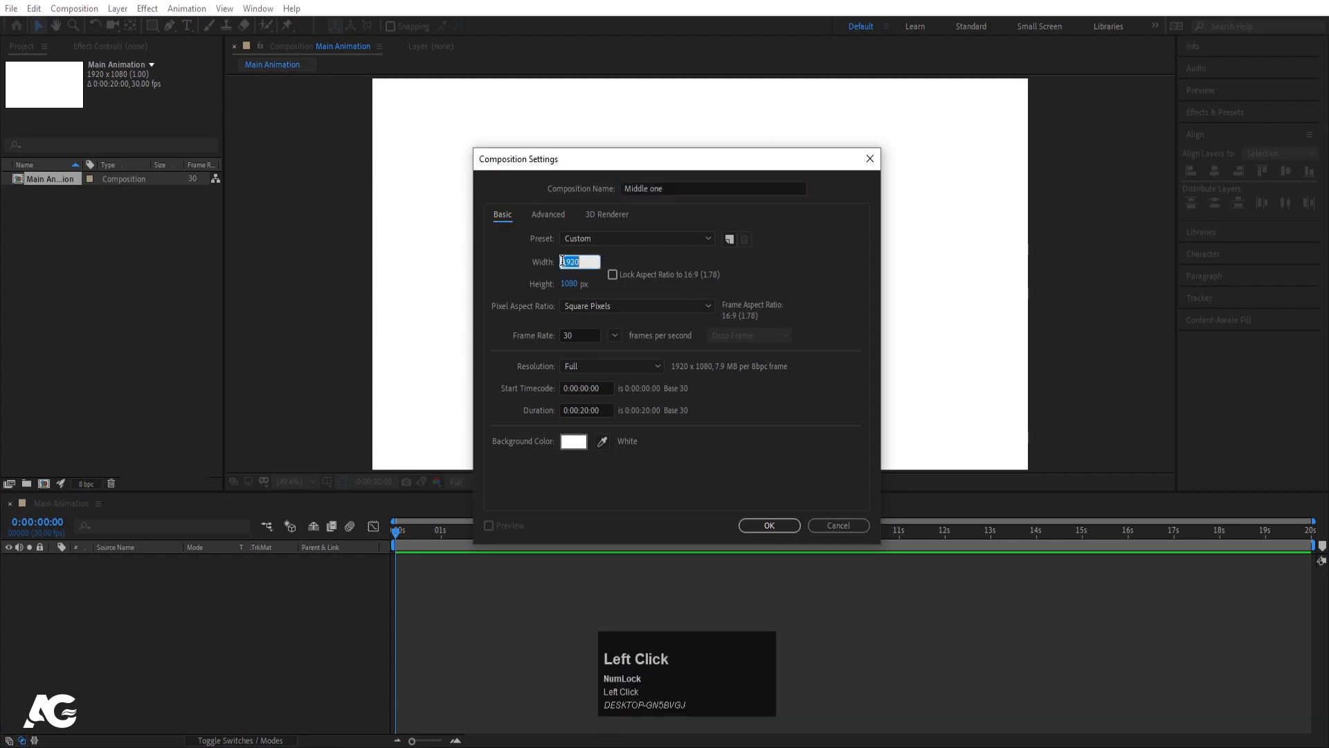
type("10890")
key("BackSpace")
key("BackSpace")
type("0")
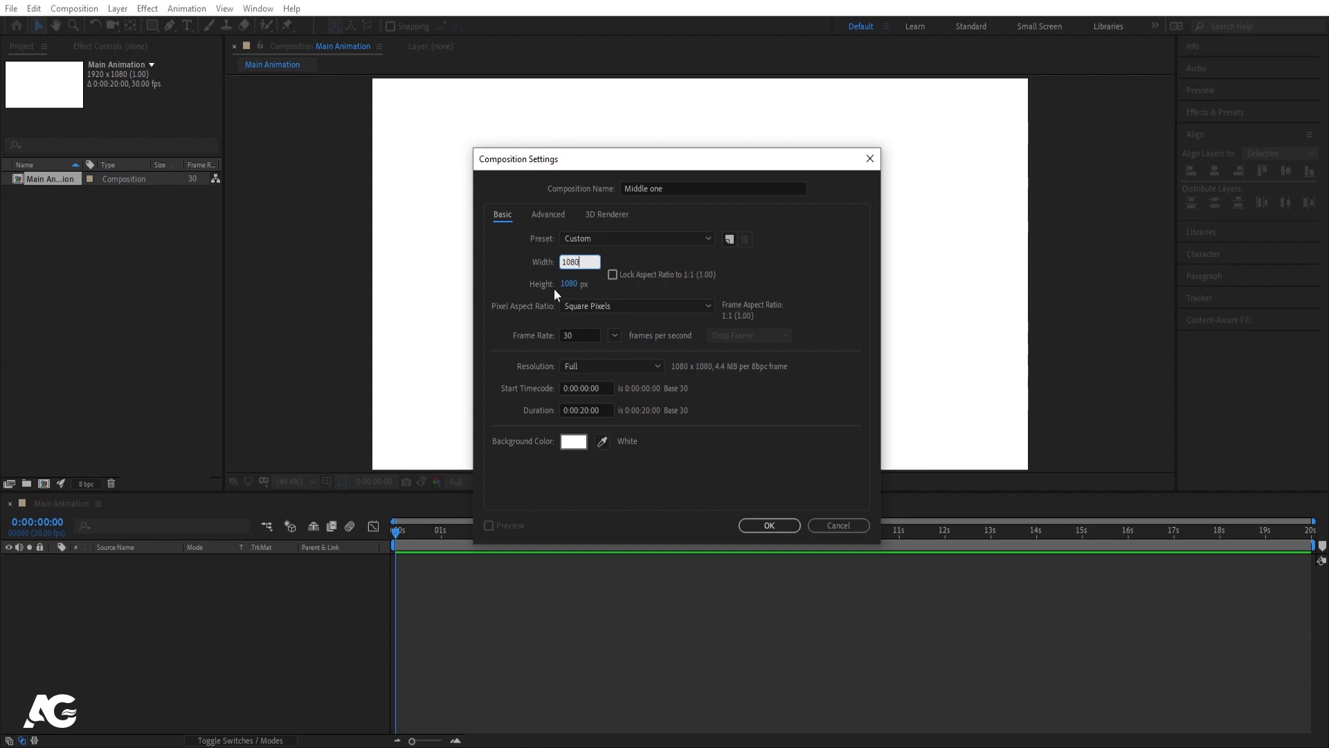
left_click(576, 285)
left_click(613, 280)
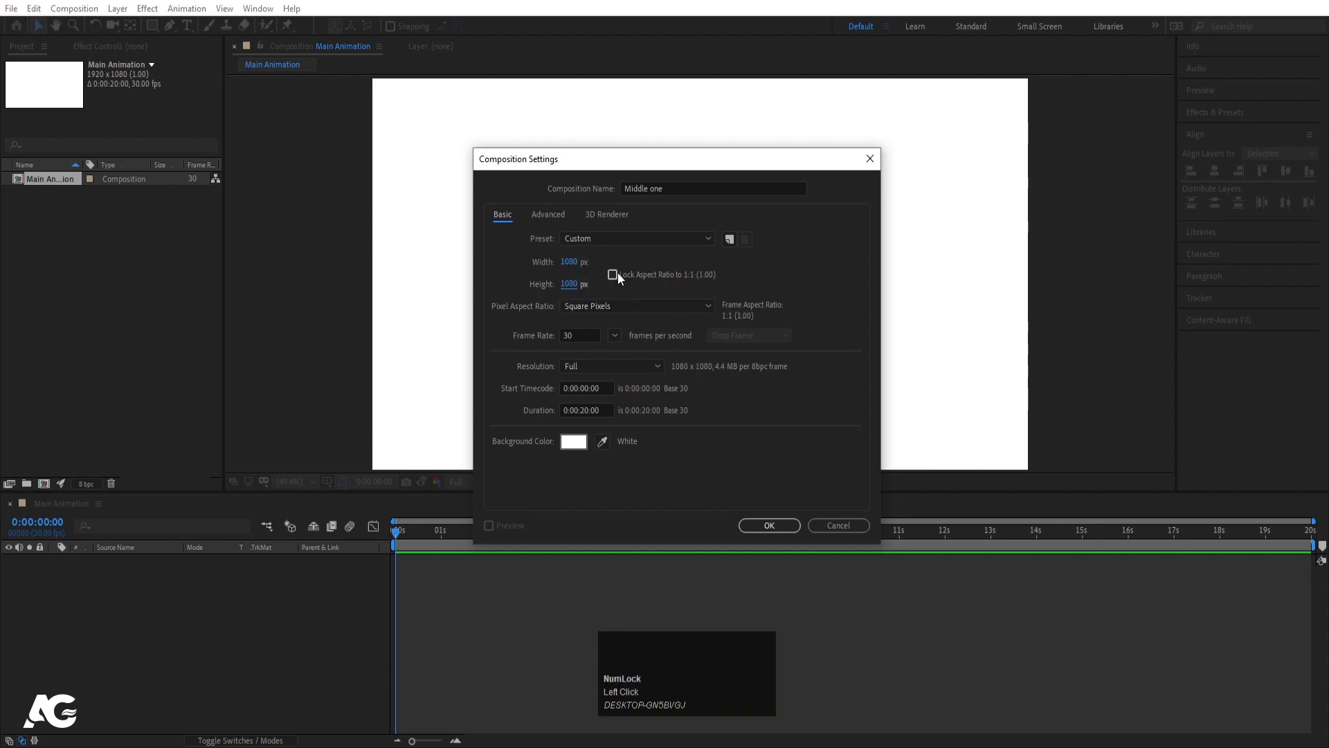
left_click(769, 525)
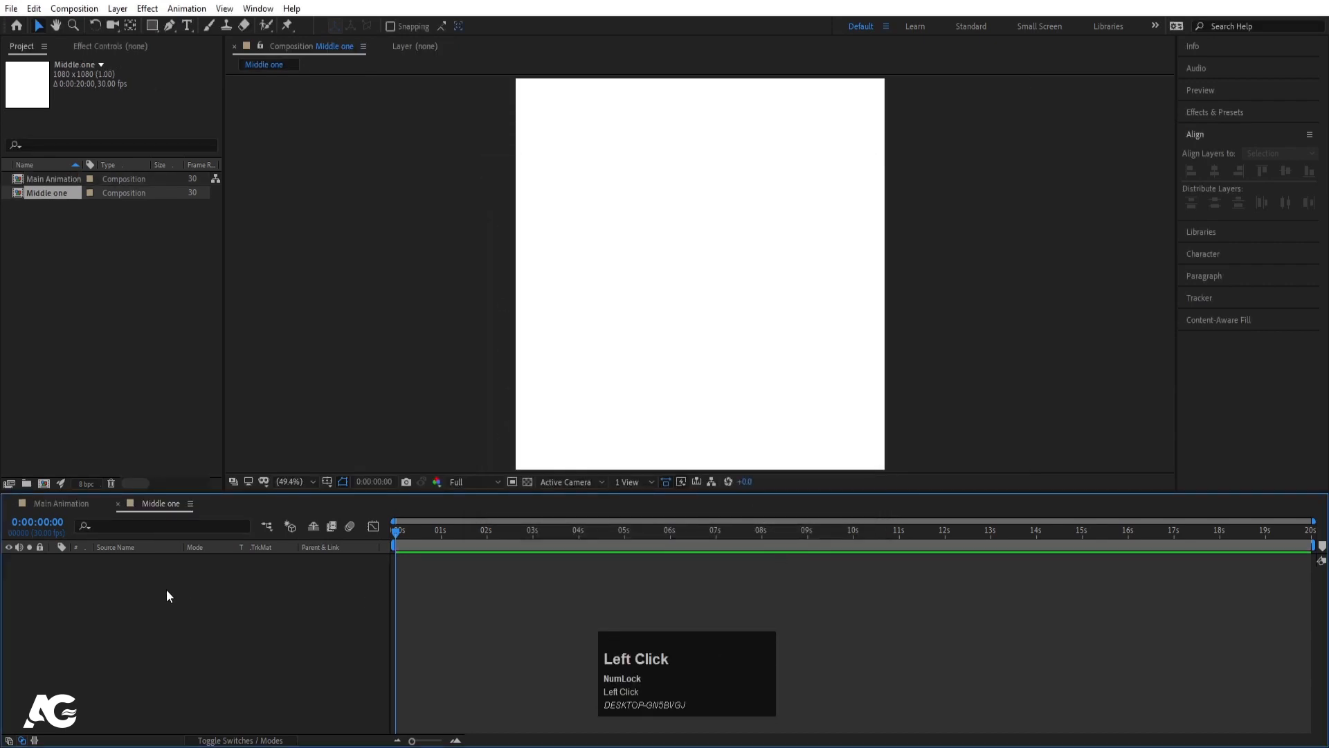
- Create another composition named "01" with the same square settings
key("ctrl+n")
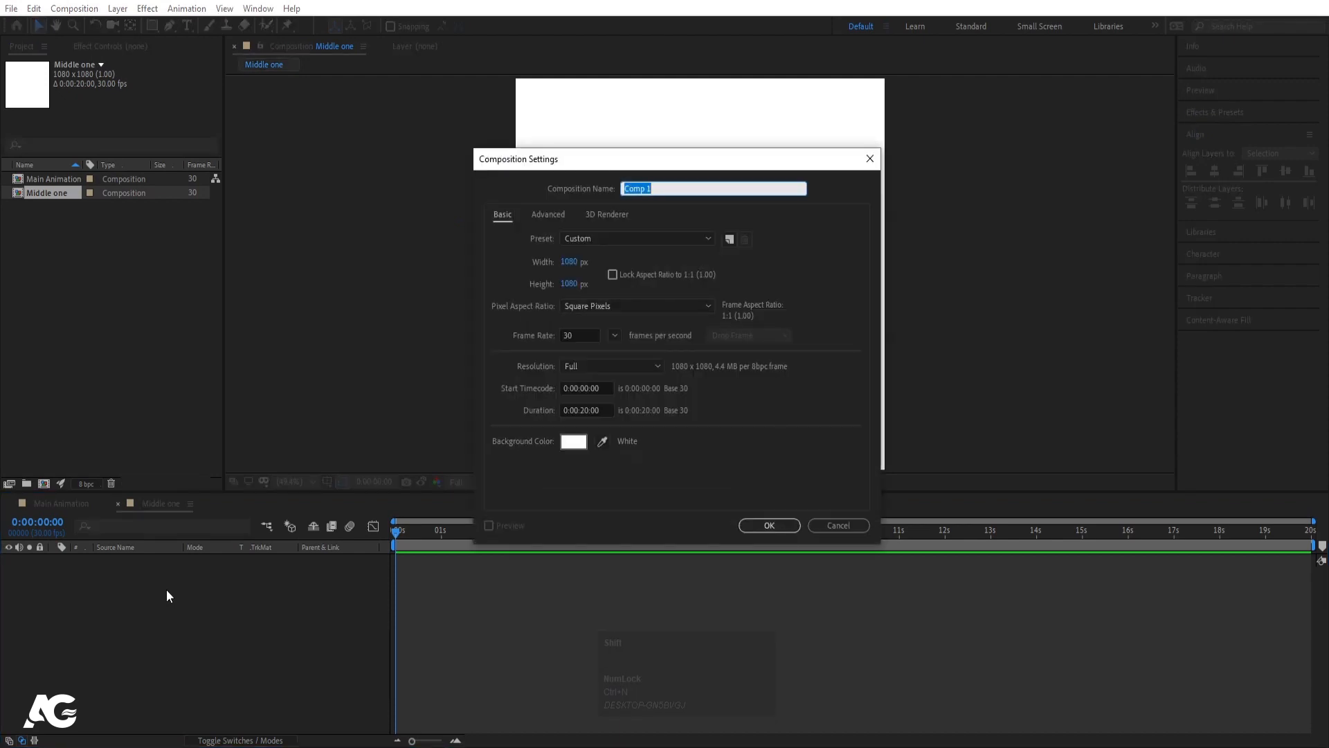
type("1")
key("ctrl+a")
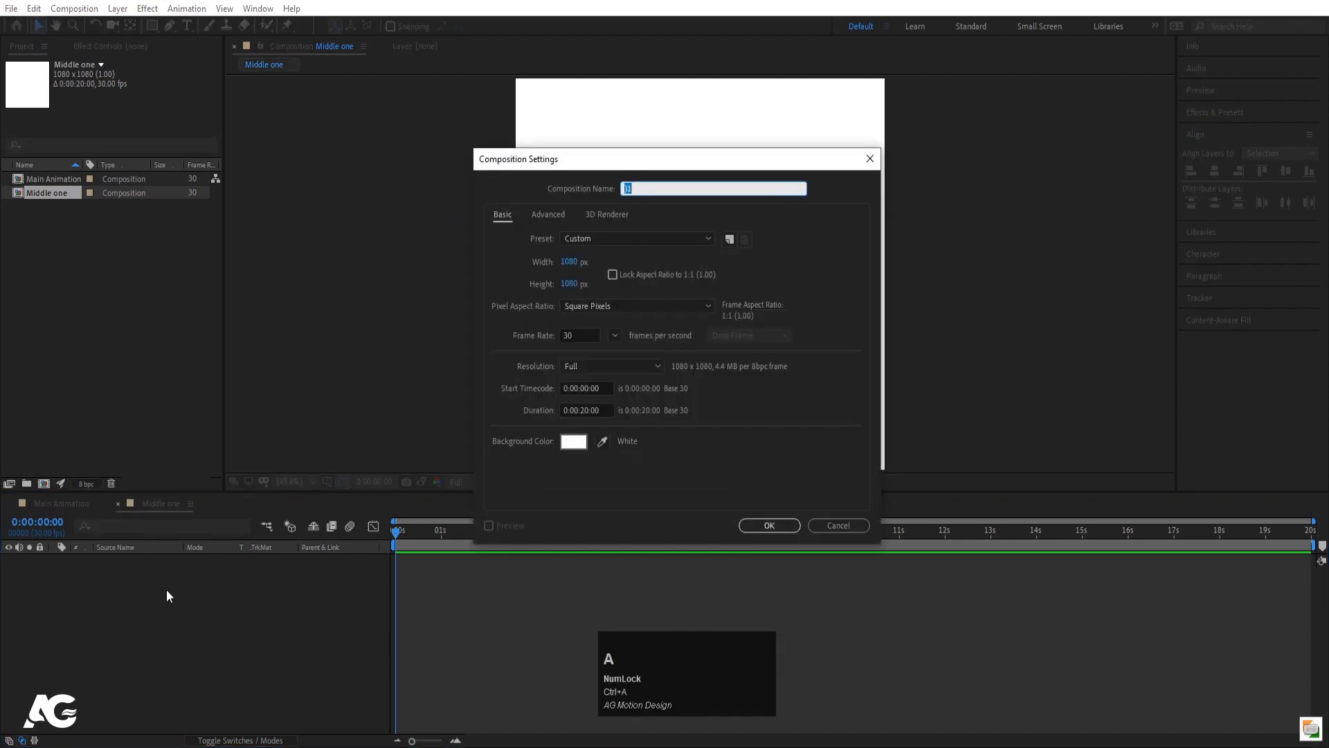
type("01")
key("Return")
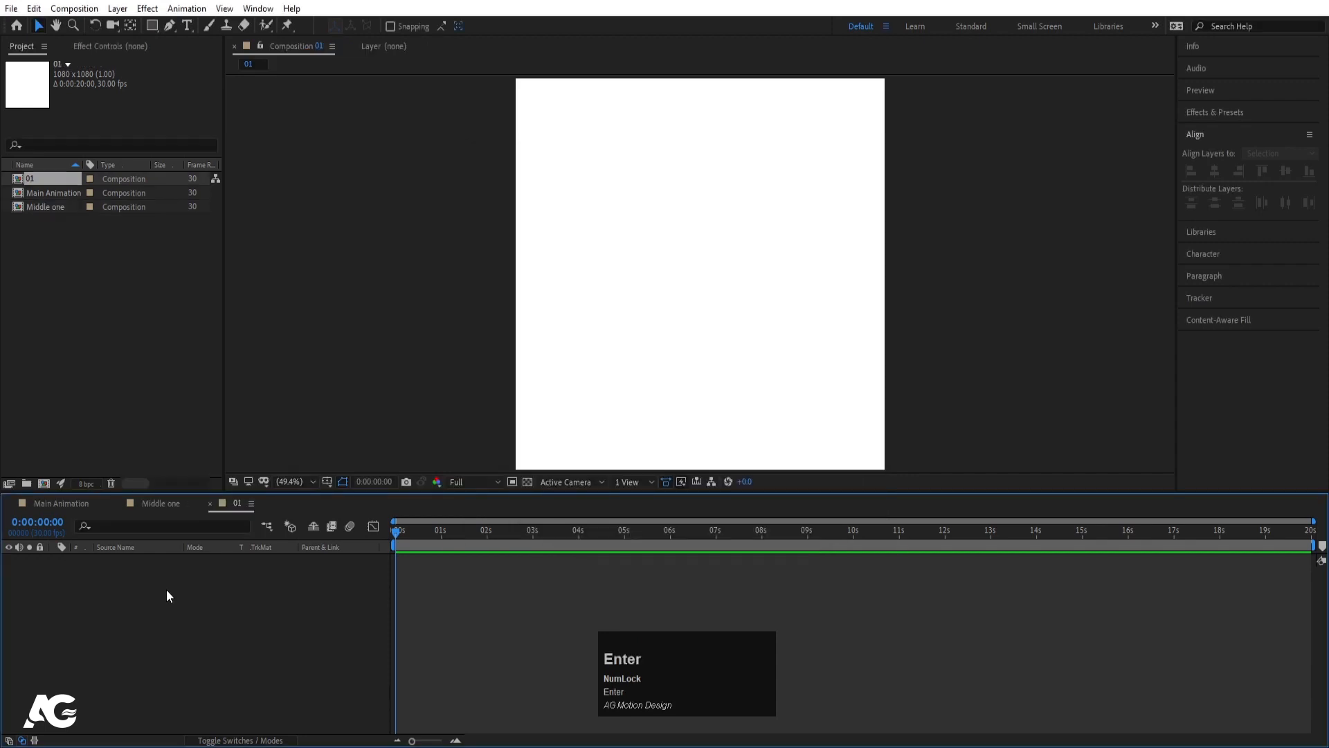
- In the Middle one composition, choose the Ellipse tool and set its fill colour to dark grey 333333
left_click(168, 503)
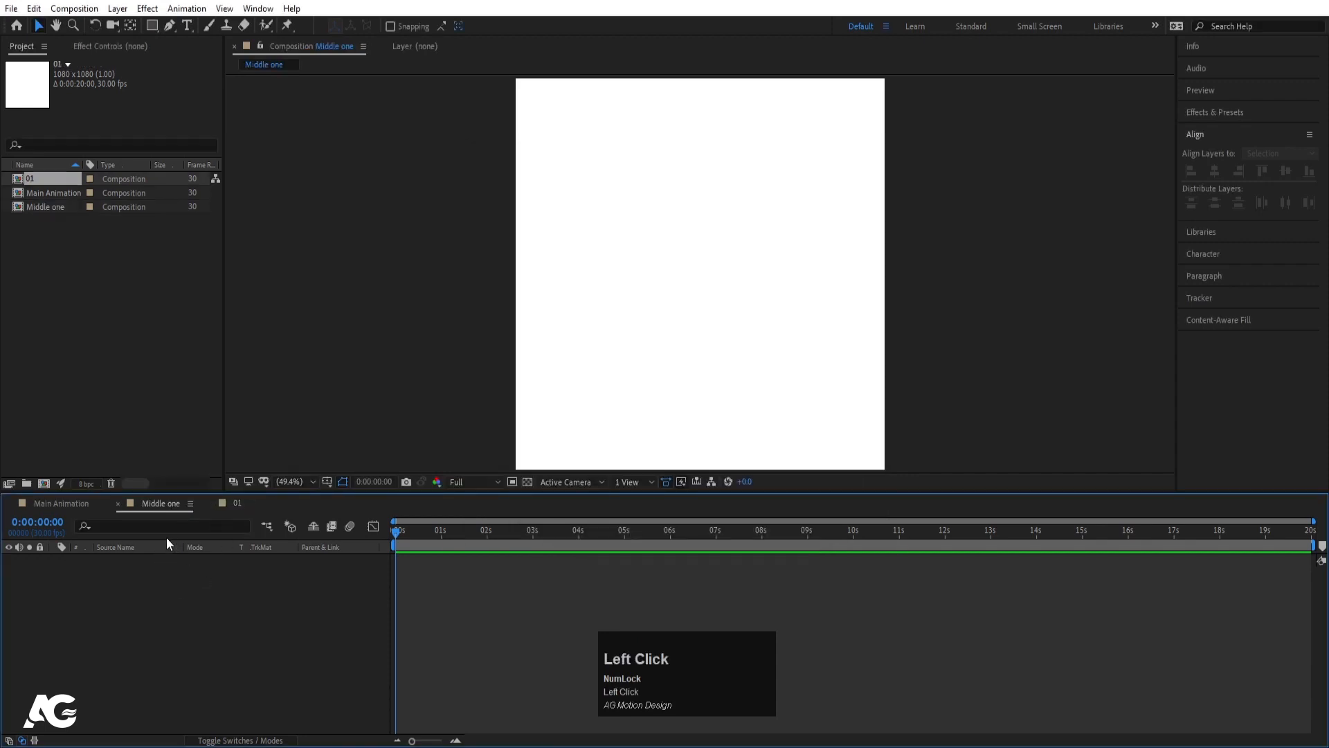
left_click(147, 27)
left_click(197, 59)
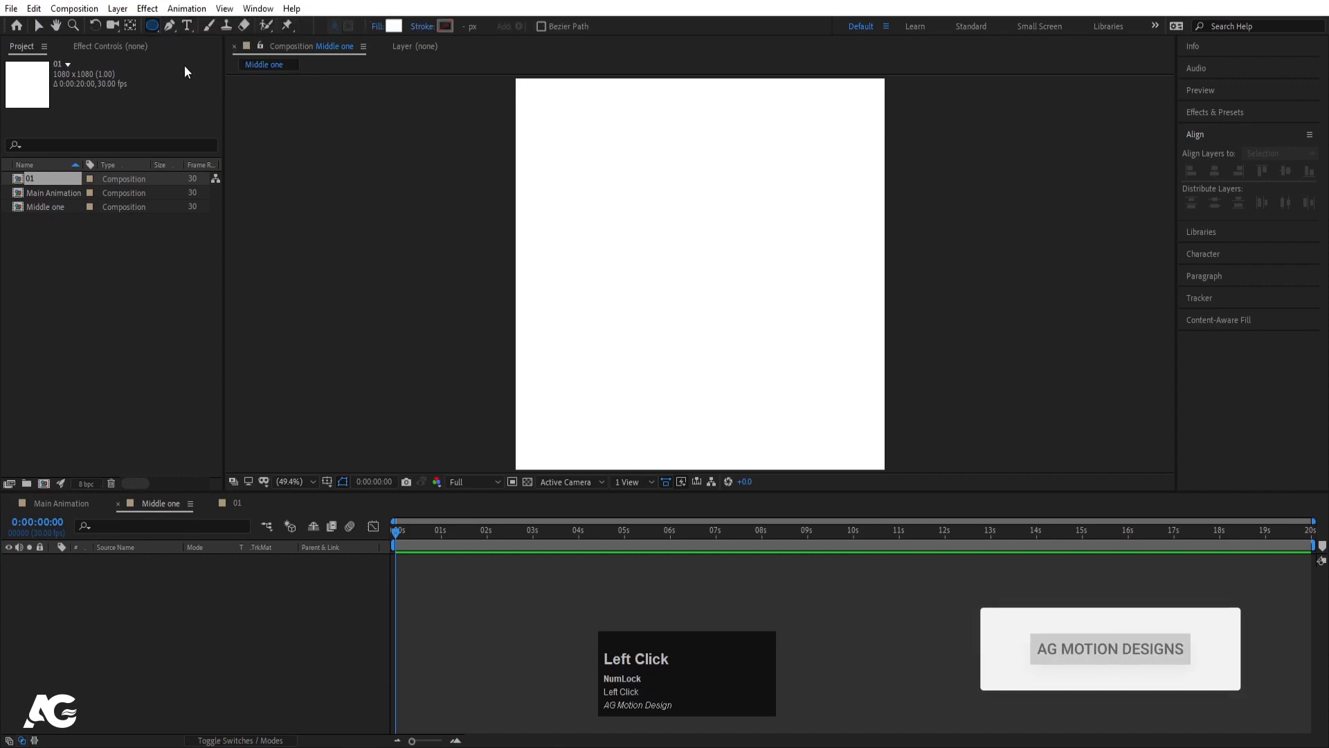
left_click(392, 26)
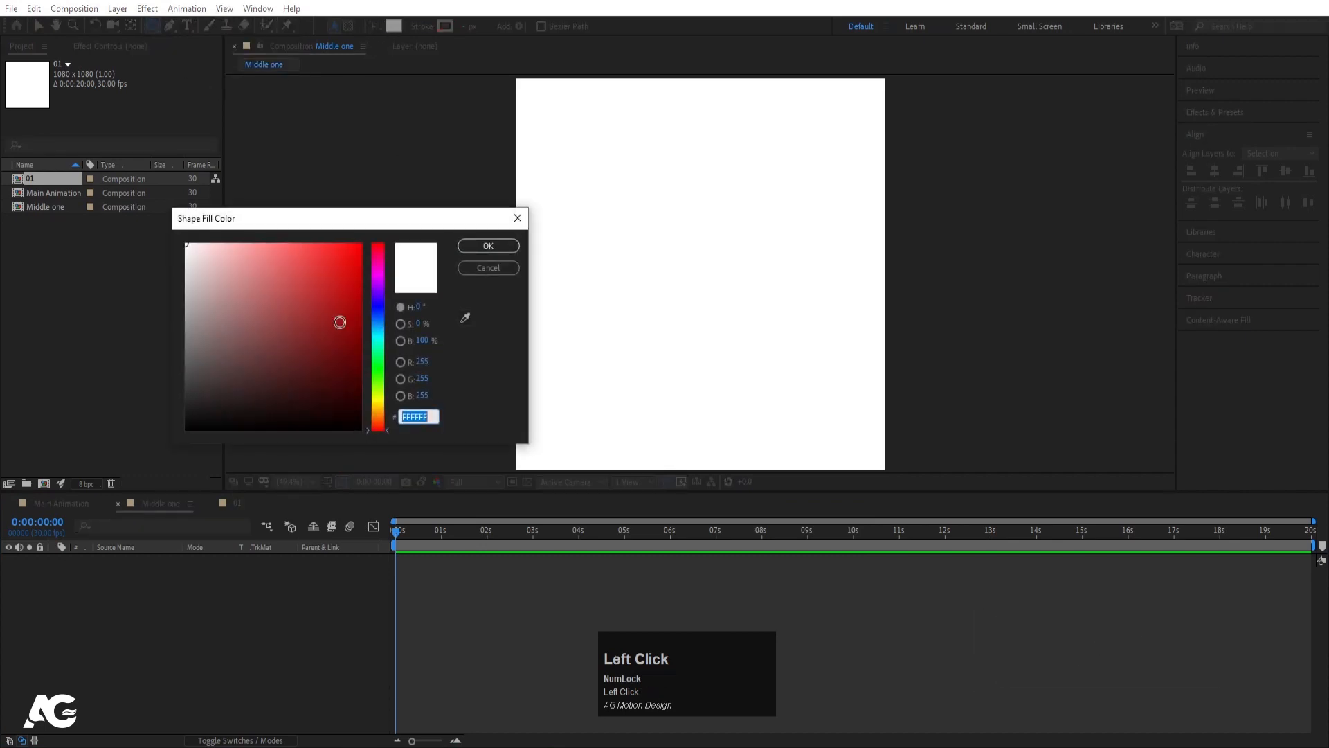
left_click_drag(202, 394, 164, 391)
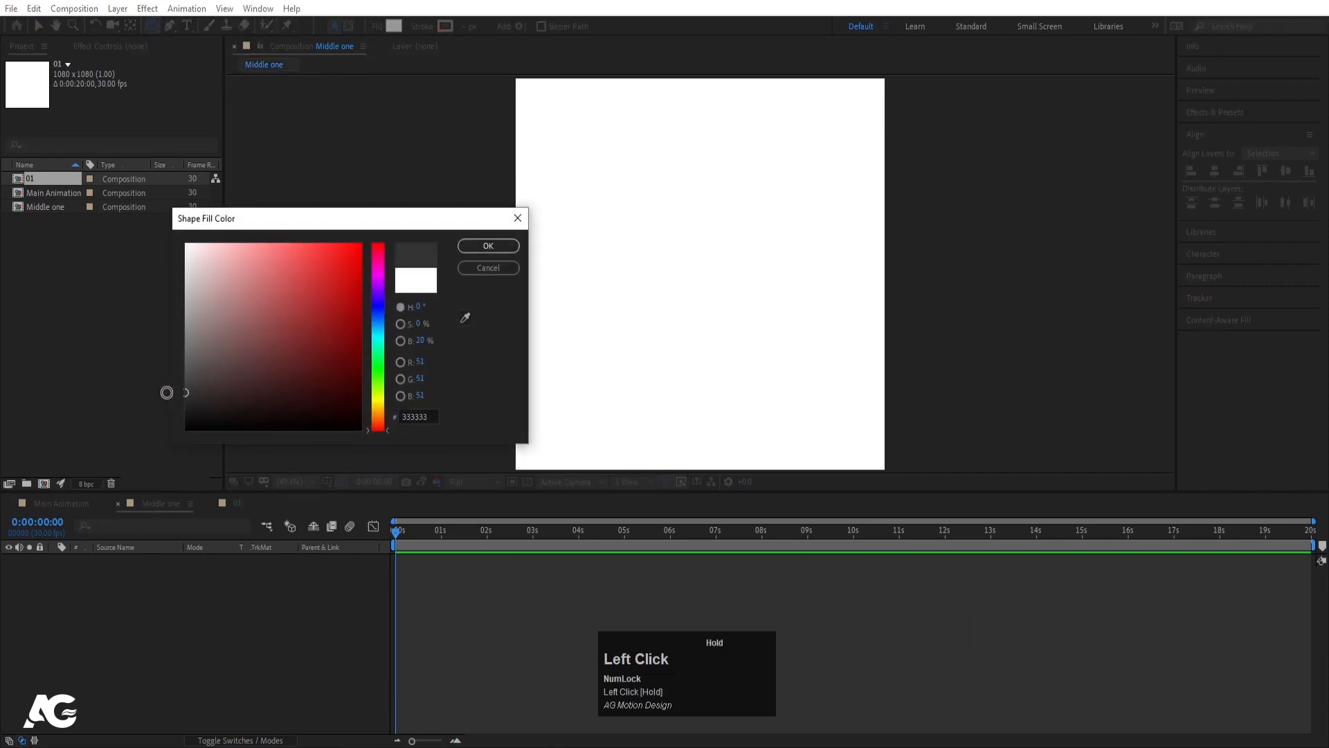
left_click(488, 245)
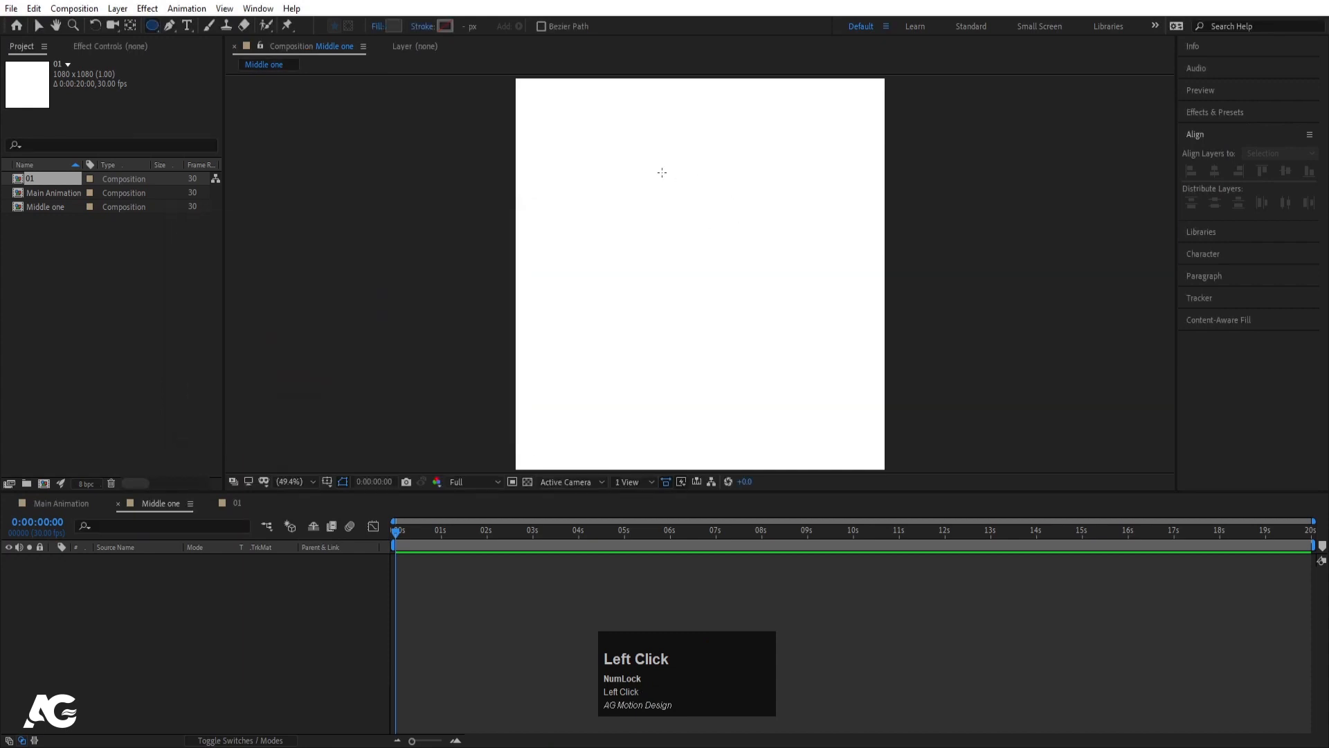
- Add an ellipse filling the whole composition and scale its layer to 83%
double_click(153, 27)
key("s")
left_click_drag(209, 573, 197, 573)
left_click(164, 637)
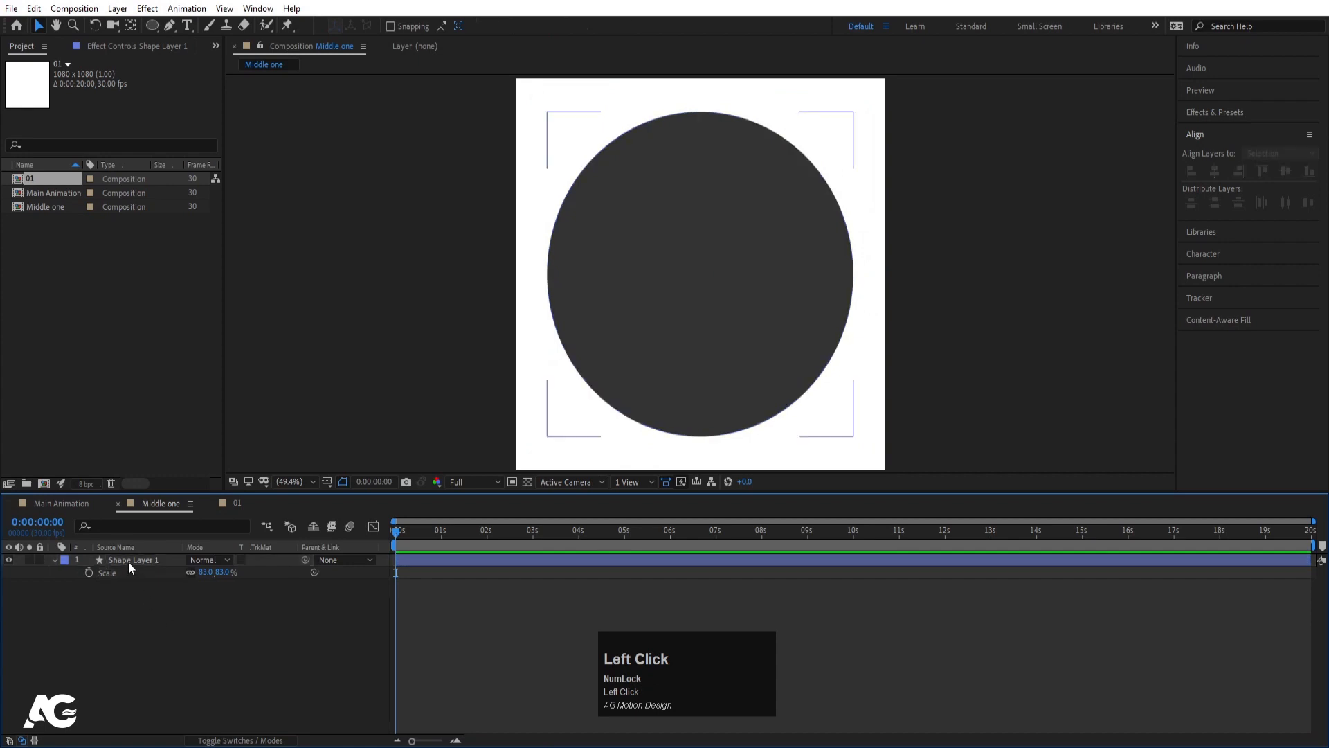
- Duplicate the circle layer and scale the copy to 91%
left_click(127, 562)
key("ctrl+d")
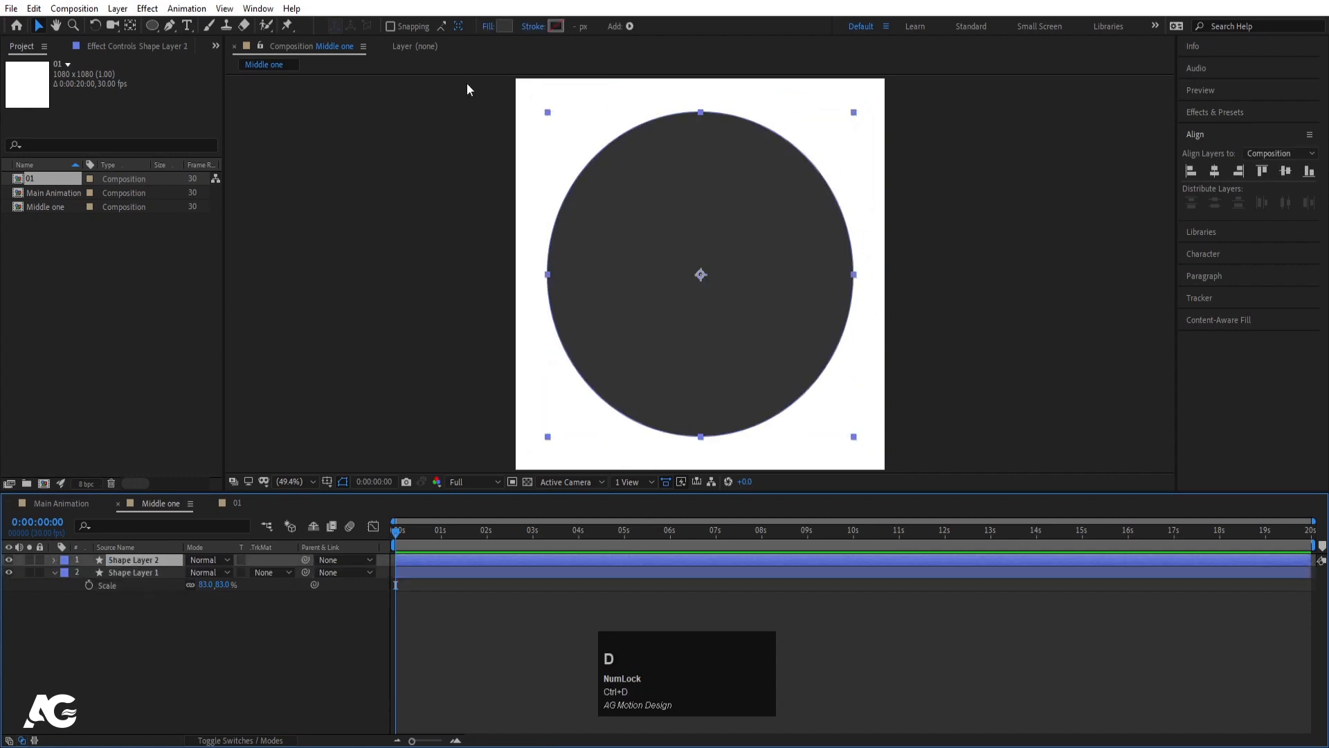
key("s")
left_click_drag(209, 572, 220, 572)
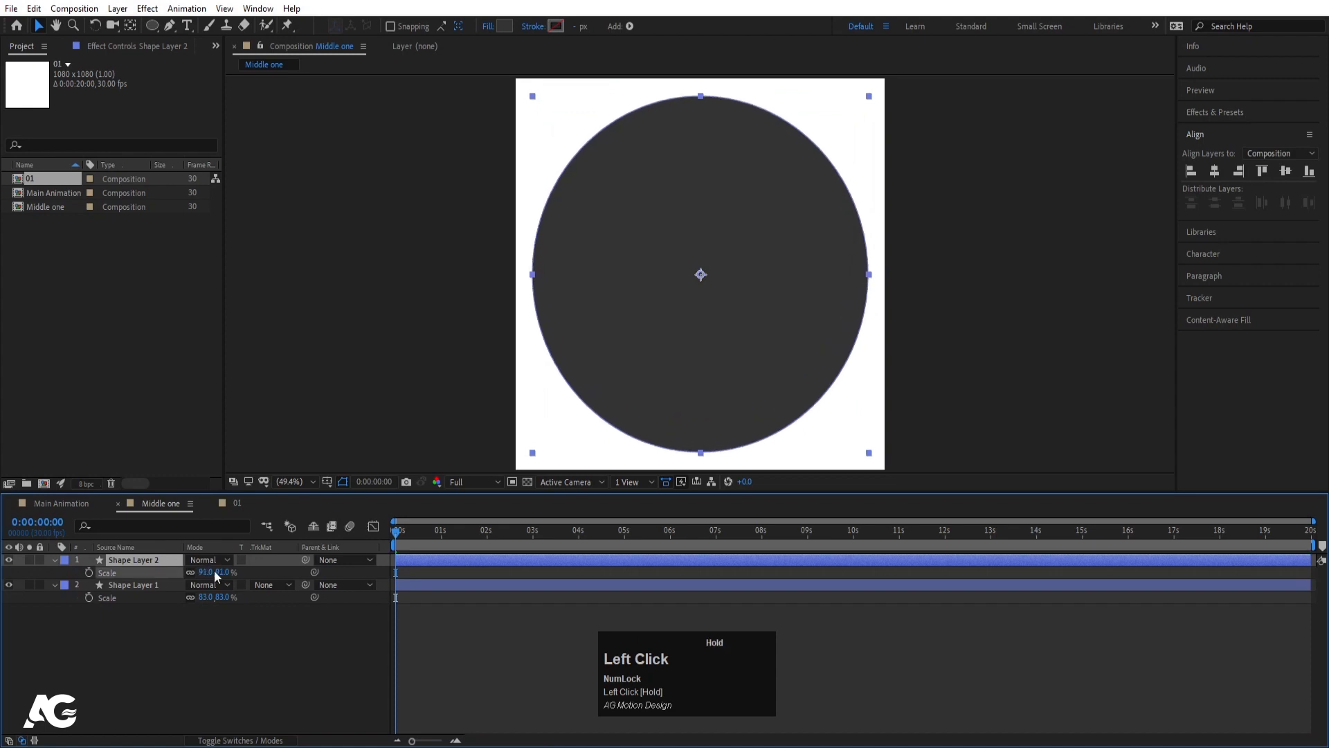
- Remove the fill from the larger circle and set its stroke to 333333, sampled from the inner circle
left_click(488, 26)
left_click(594, 332)
left_click(642, 416)
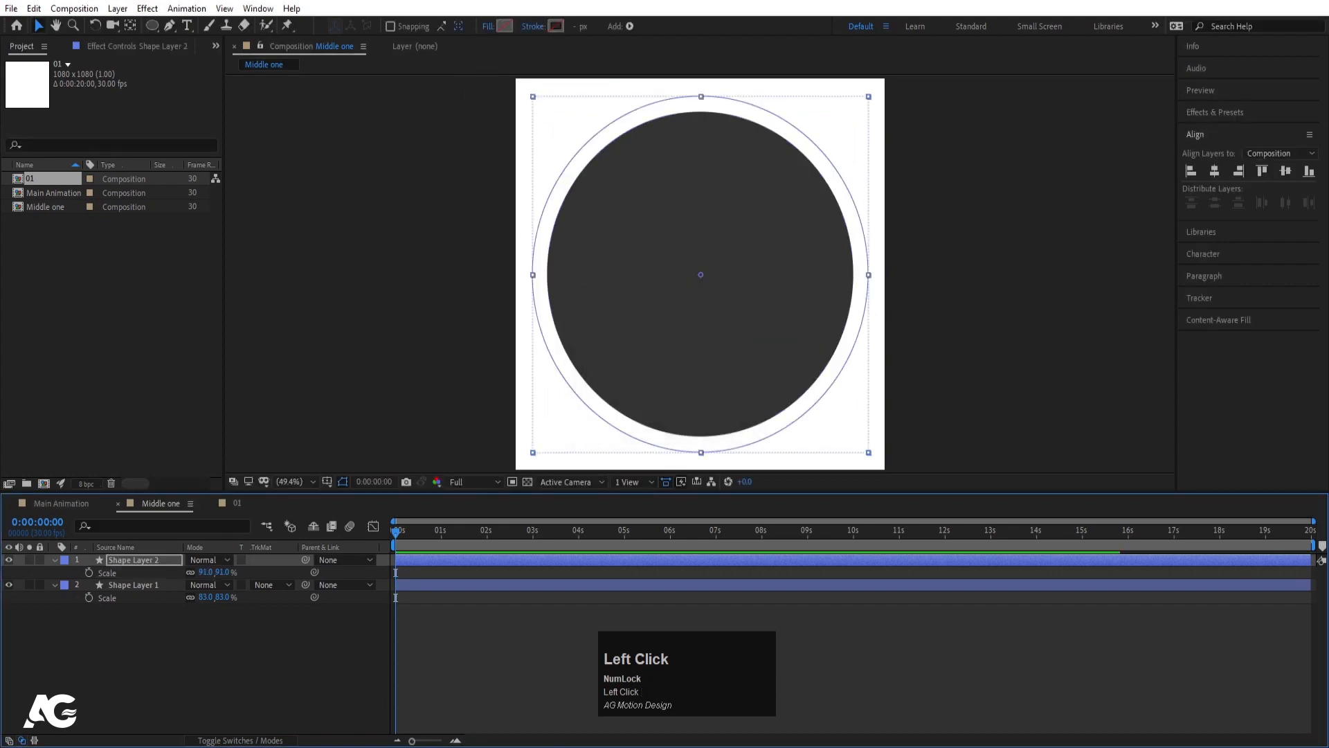
left_click(552, 27)
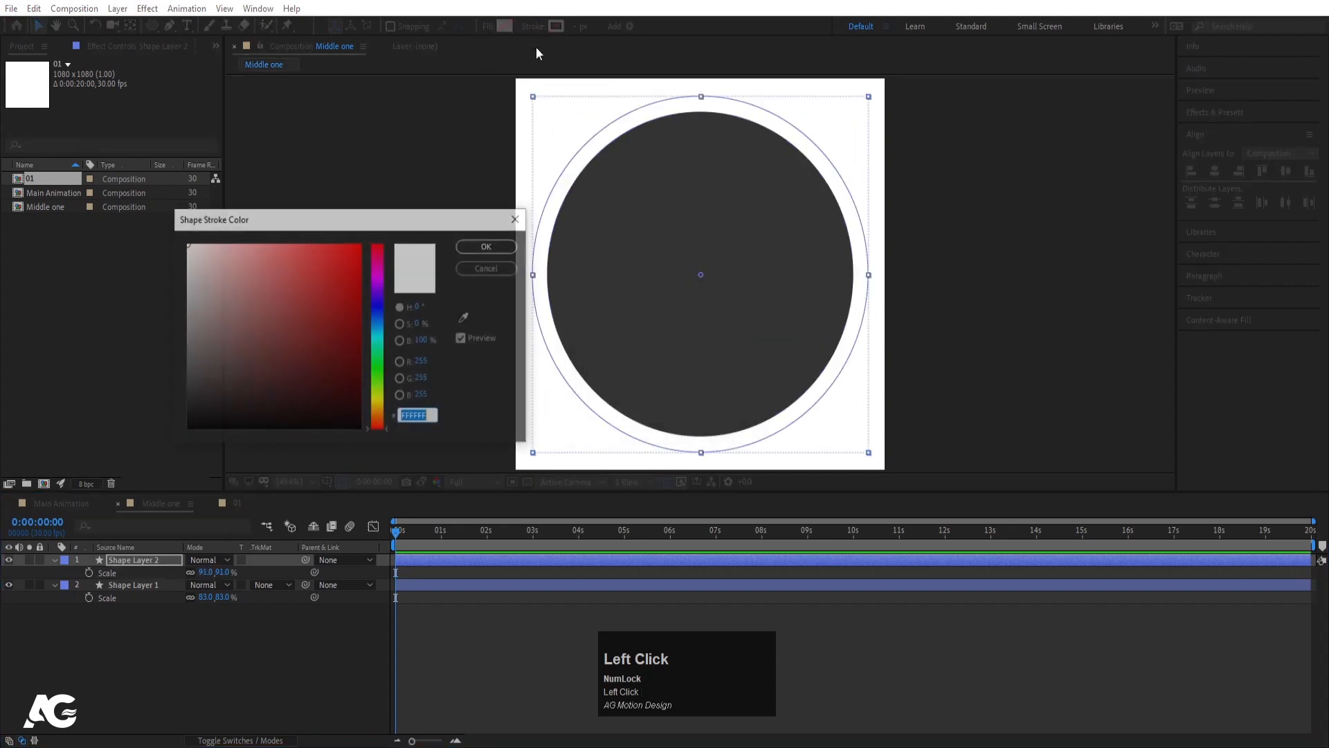
left_click(466, 318)
left_click(623, 297)
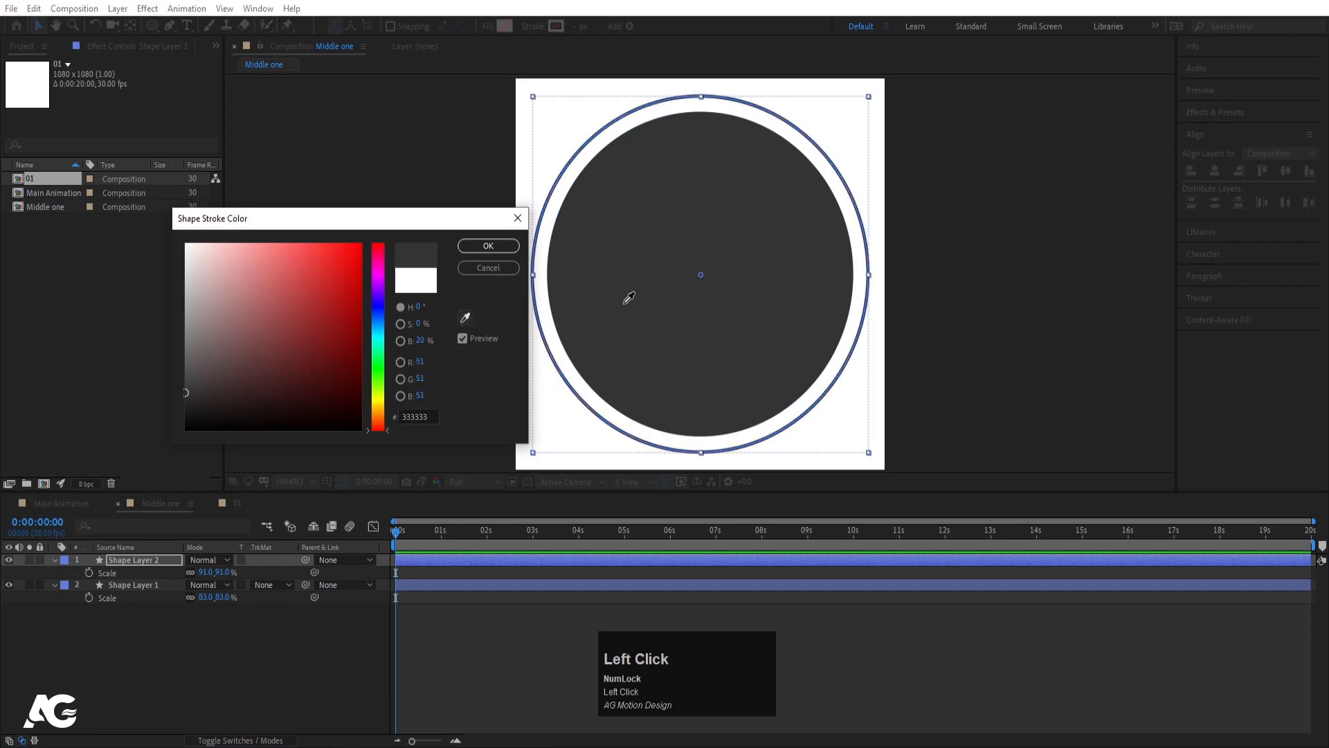
left_click(488, 246)
left_click(147, 636)
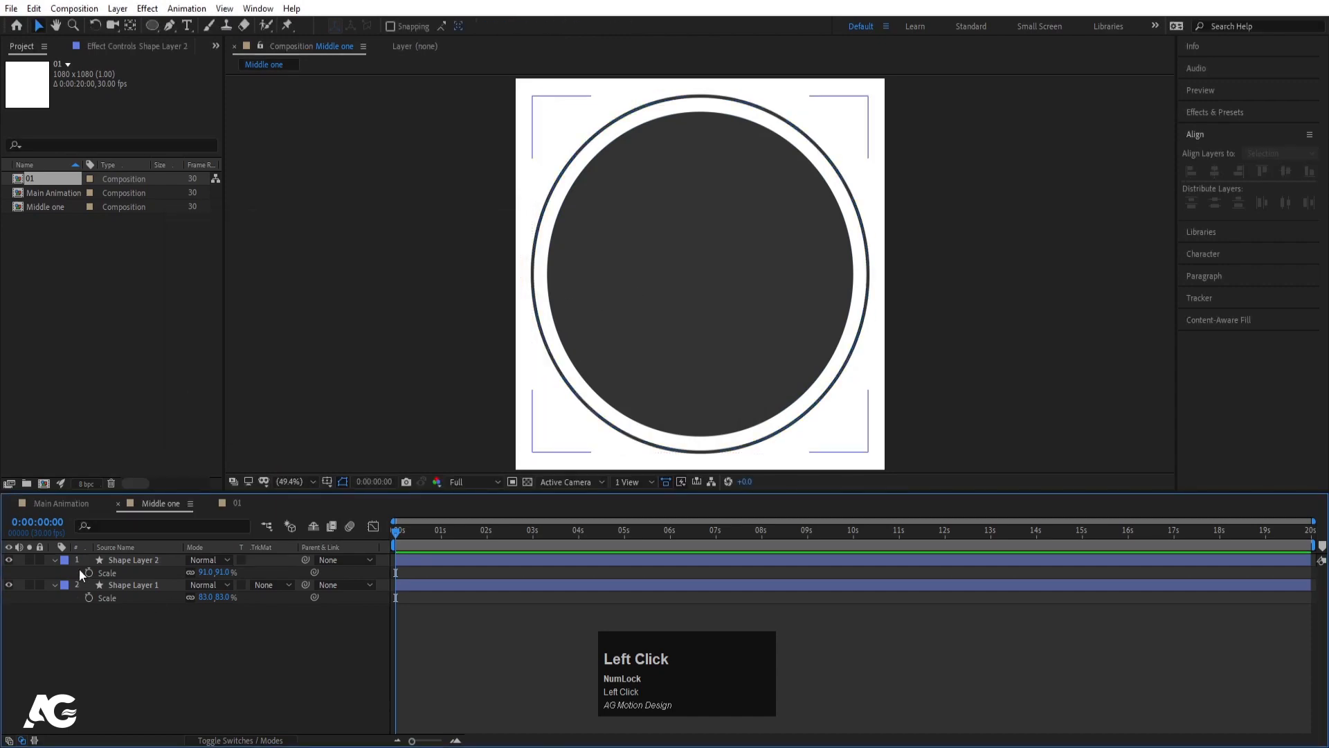
- Add a dash to Stroke 1 of the ellipse in Shape Layer 2, making the outer ring dashed
left_click(56, 559)
left_click(56, 560)
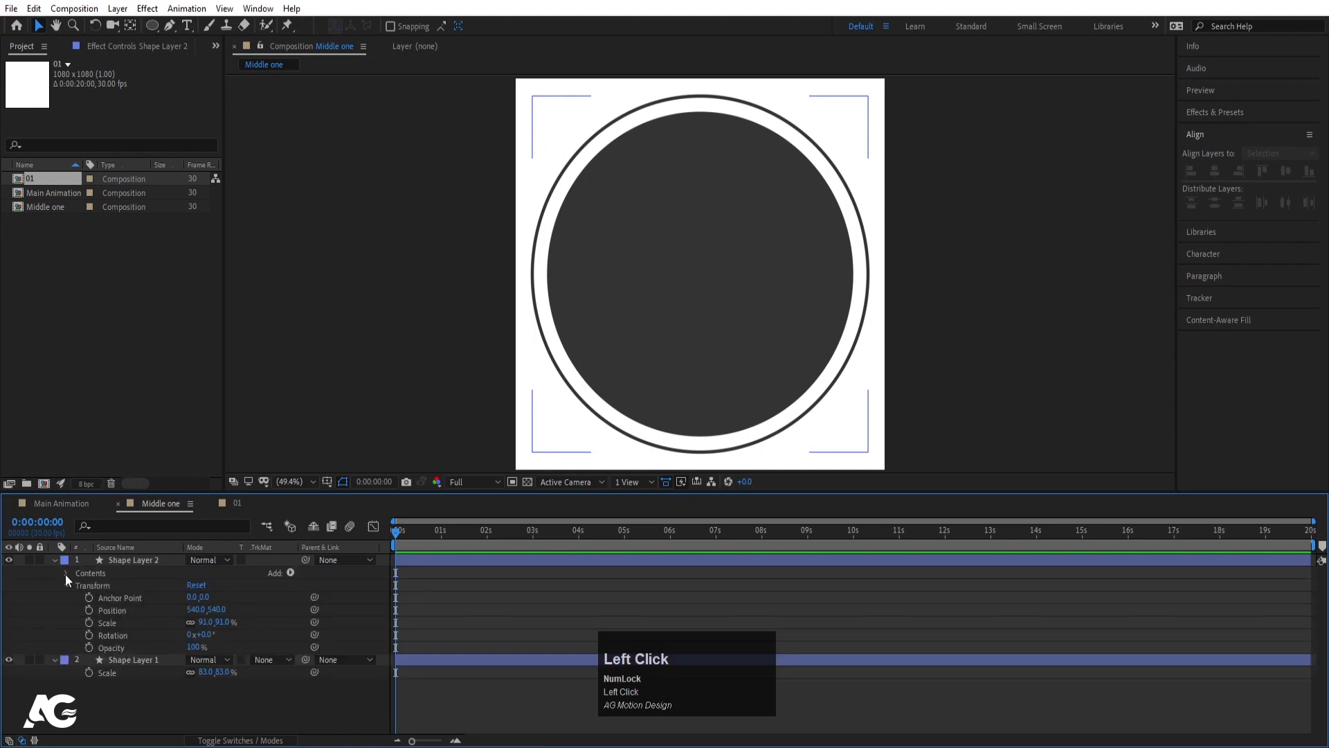
left_click(67, 573)
left_click(96, 587)
left_click(78, 585)
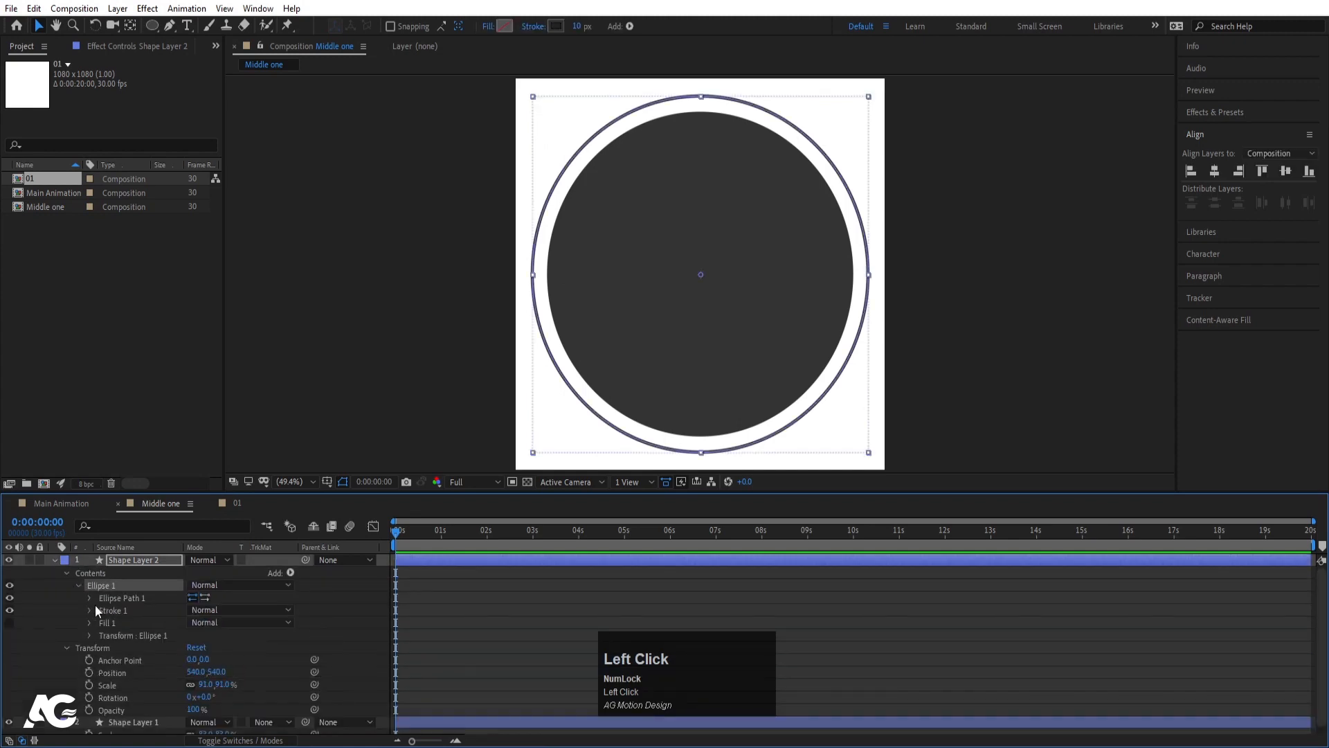
left_click(111, 610)
left_click(88, 610)
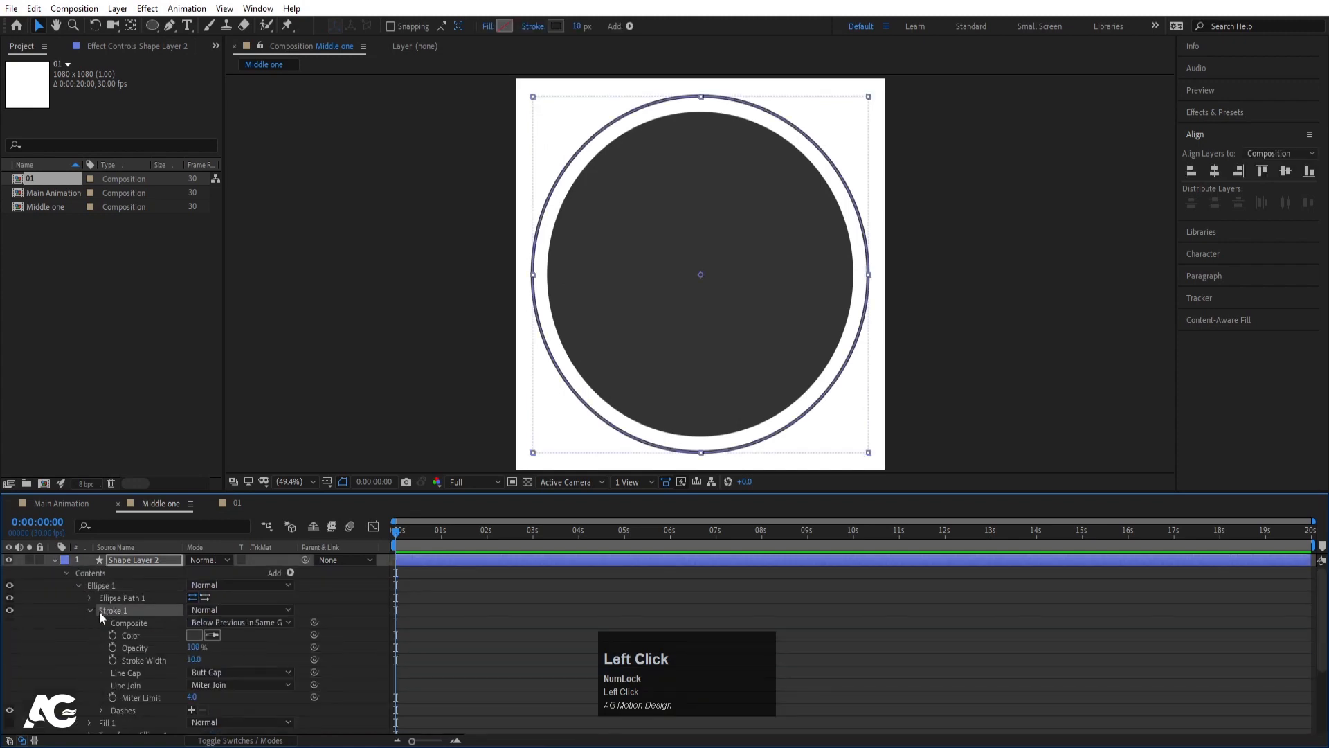
left_click(193, 710)
scroll(48, 586, "up", 1)
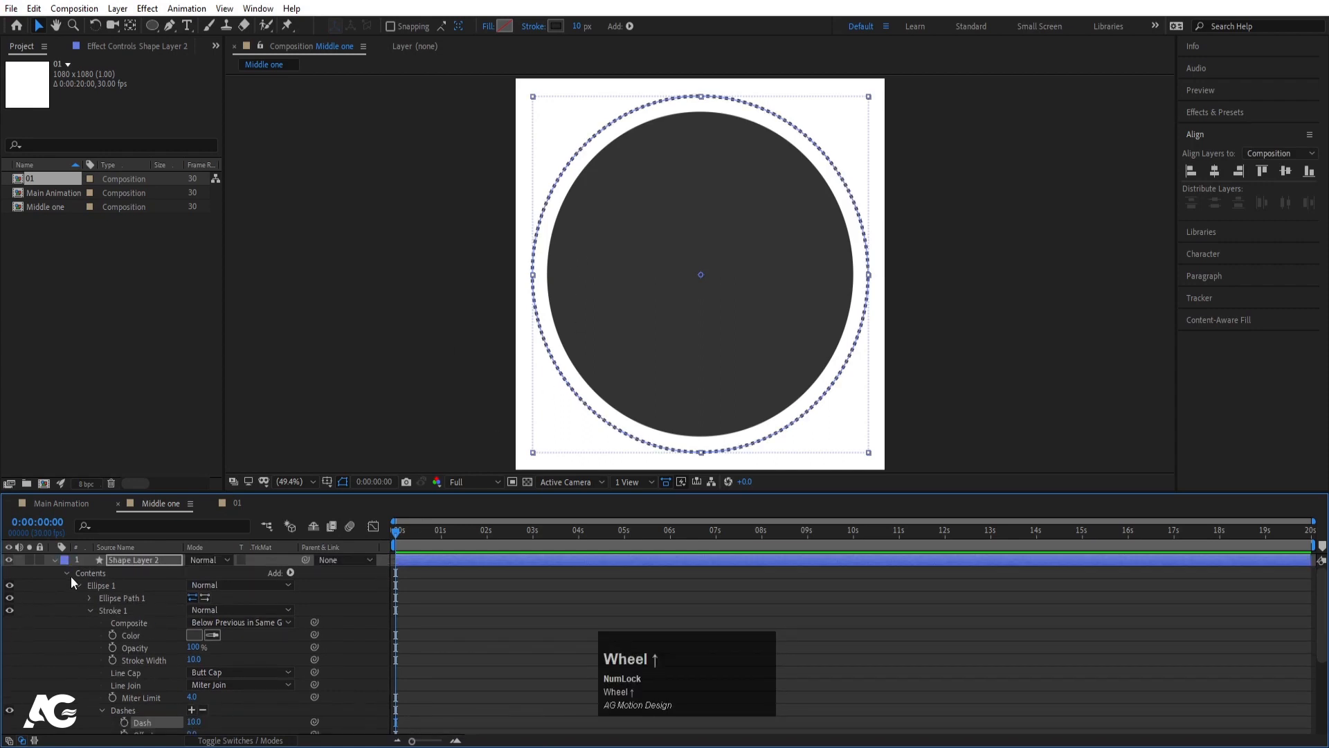
left_click(54, 560)
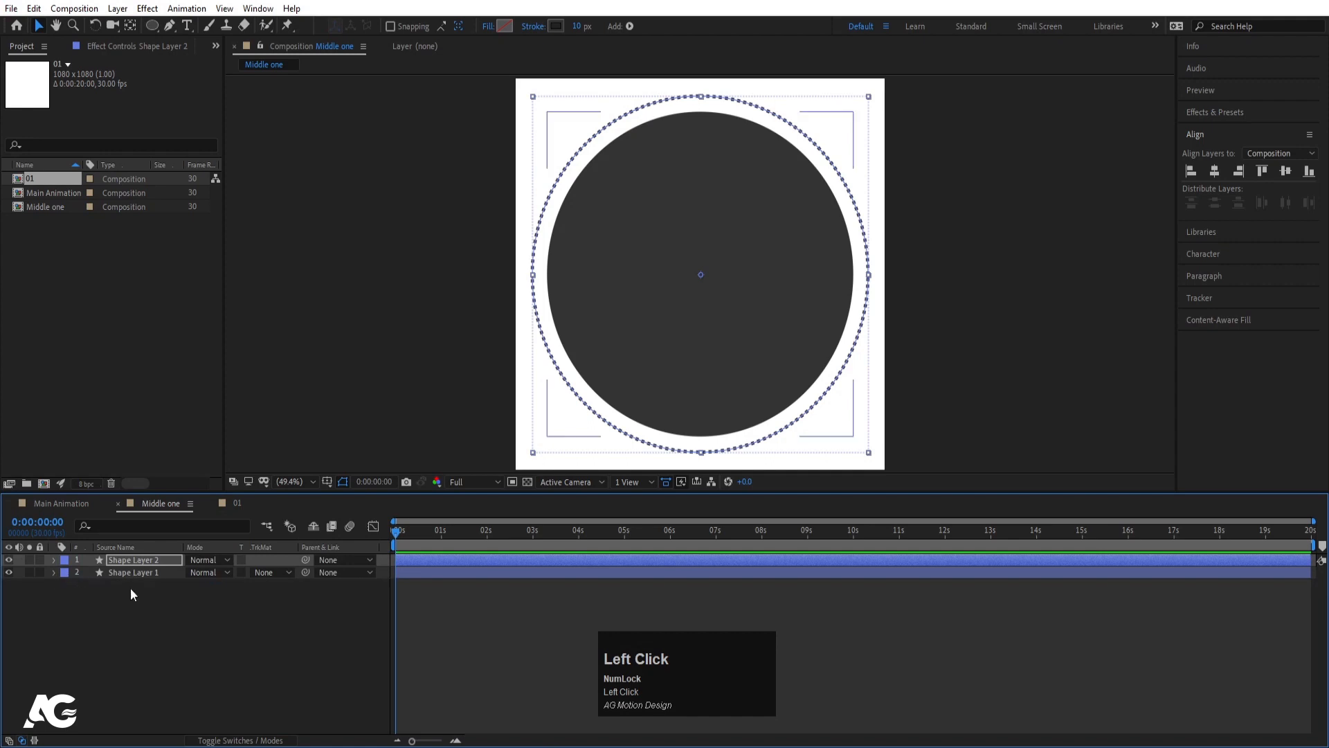
left_click(131, 588)
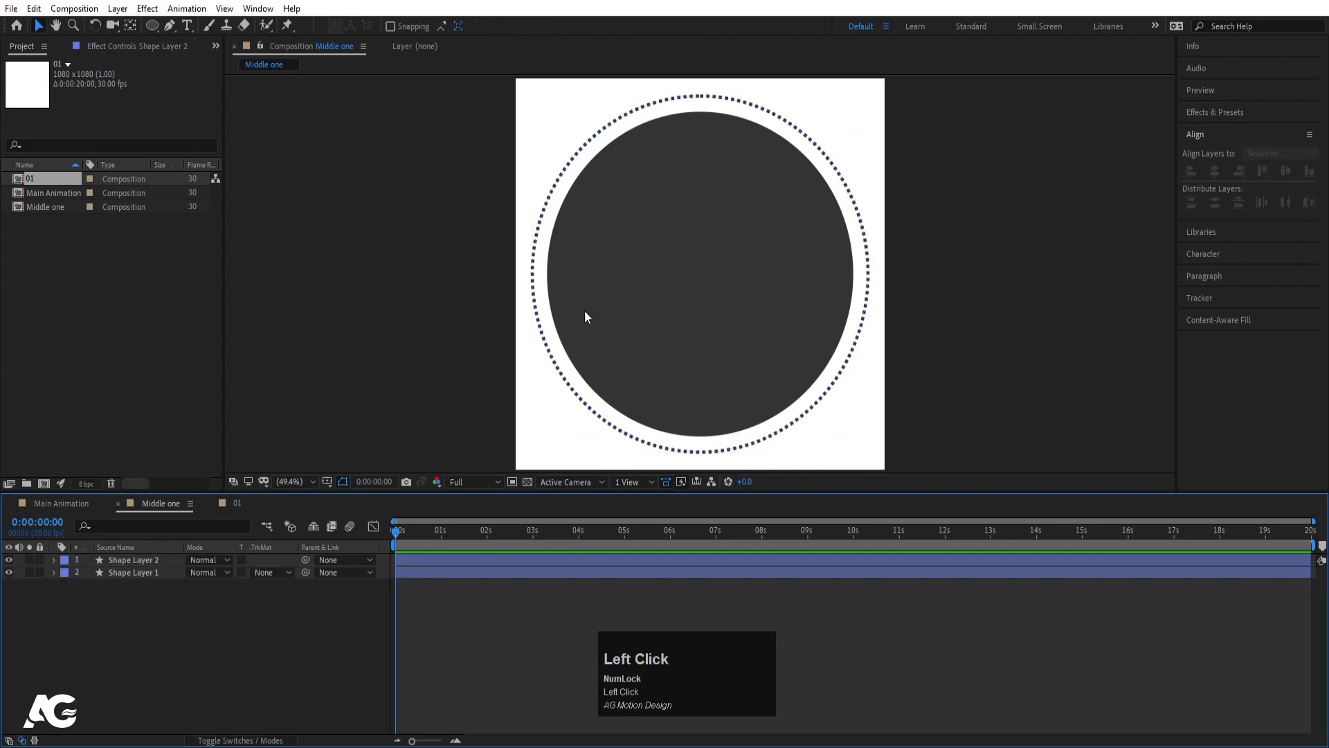
- Choose the Type tool and set the text to a white fill and the Nexa Bold font
left_click(190, 23)
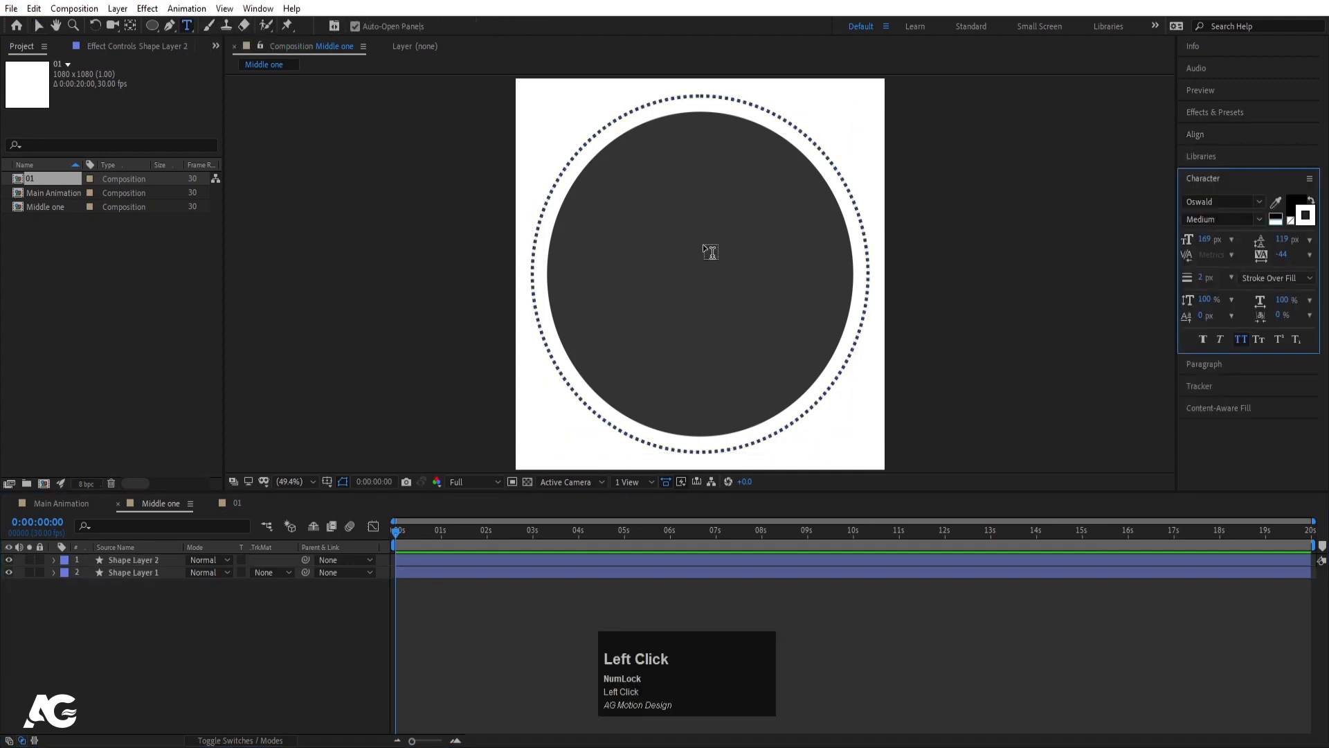
left_click(1276, 223)
left_click(1227, 202)
type("nex")
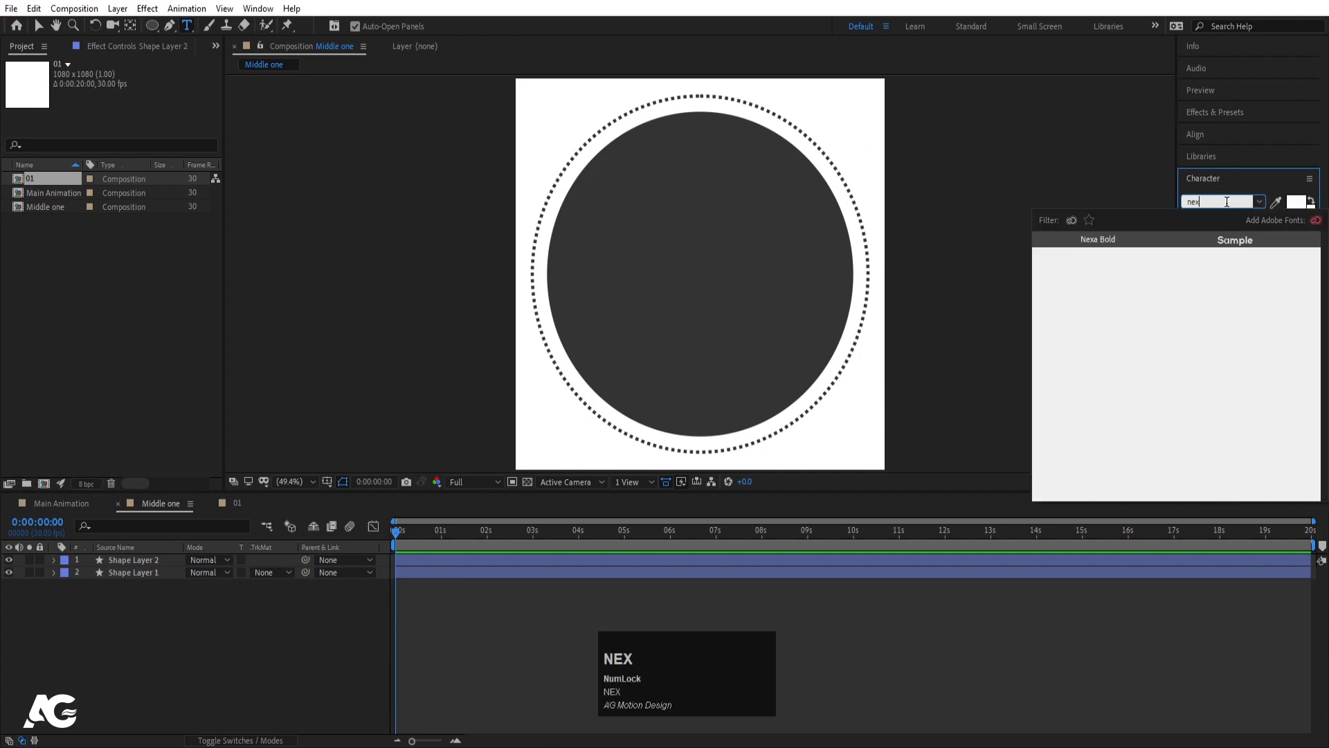
left_click(1223, 236)
- Add a text layer reading INFOGRAPHICS inside the dark circle at a font size of 68 px
left_click(631, 271)
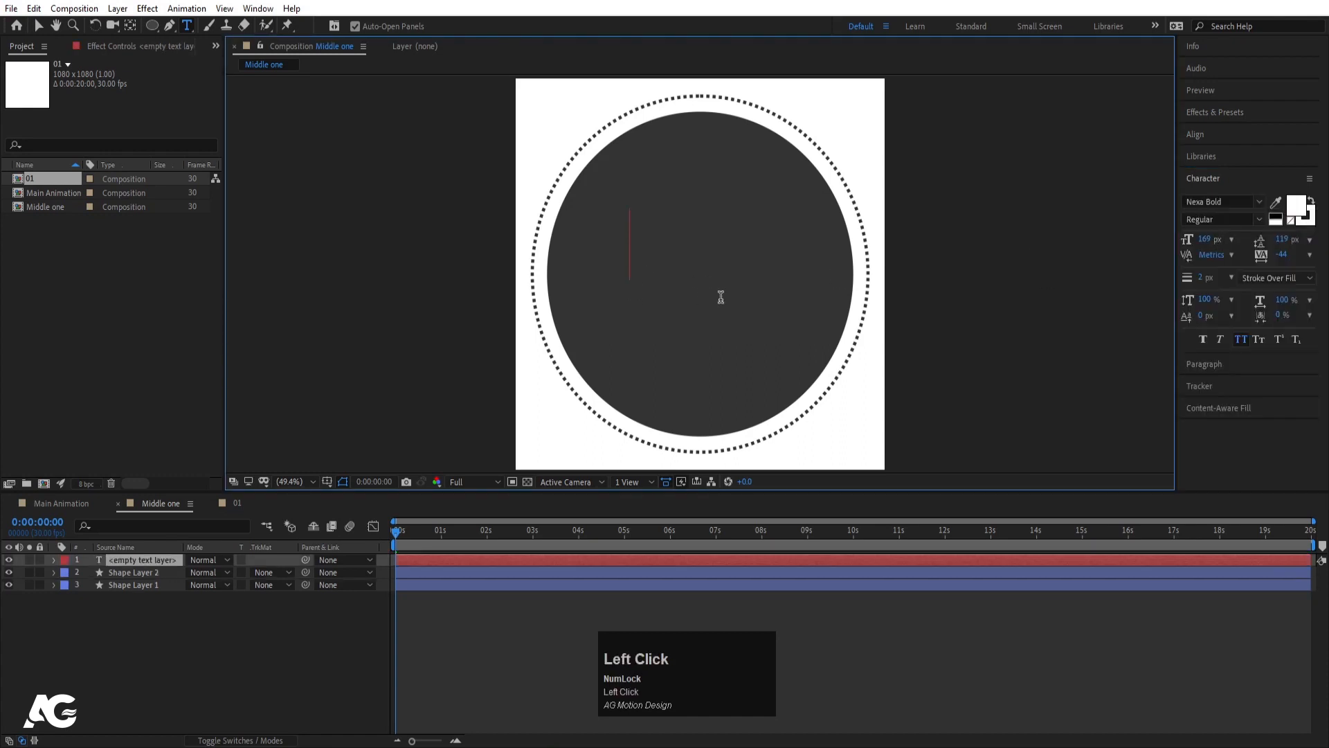
left_click_drag(1205, 251, 1132, 241)
left_click(645, 246)
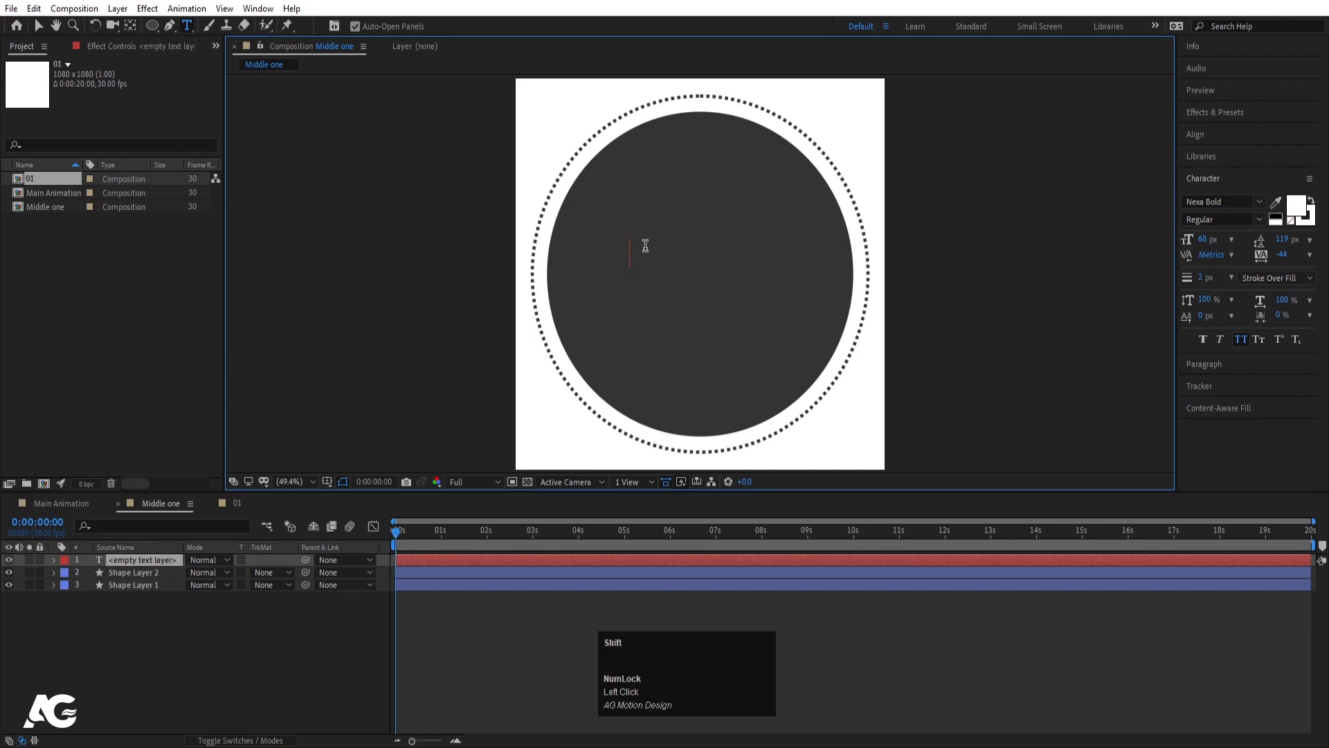
type("INFOG")
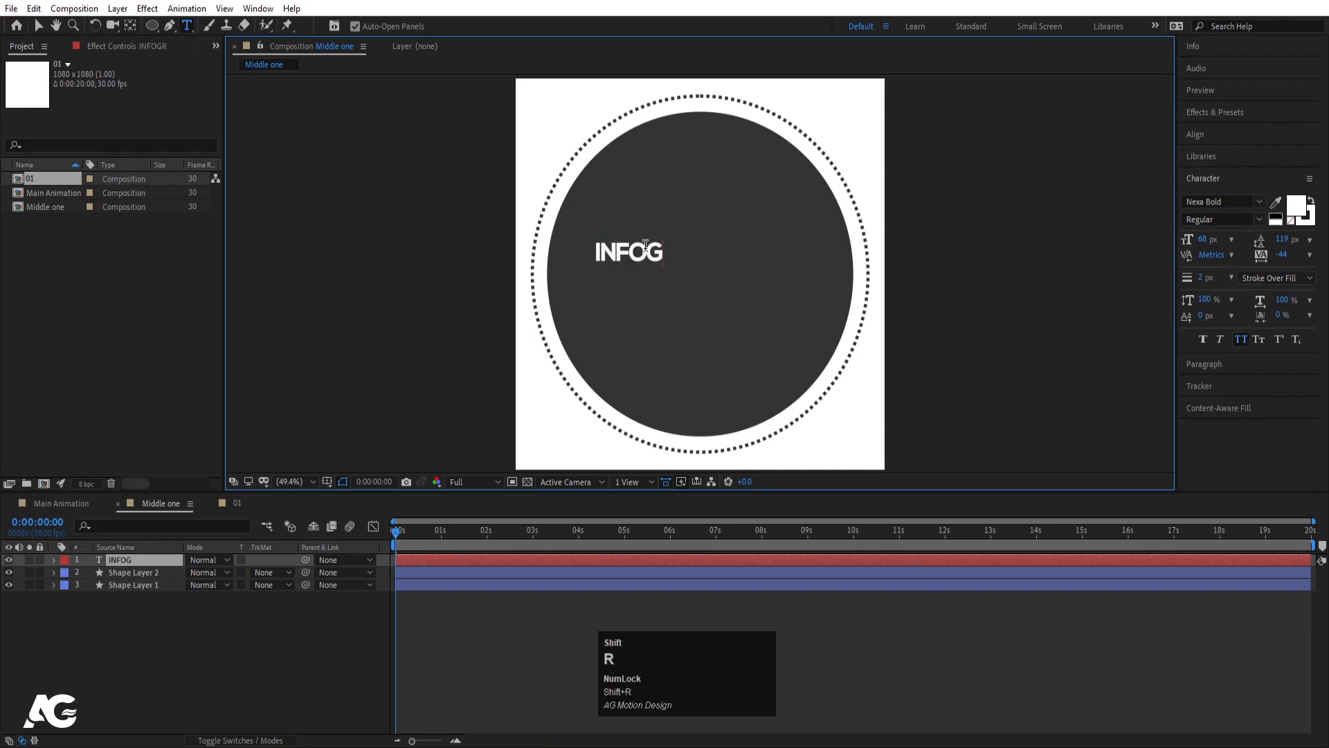
type("RAPHICS")
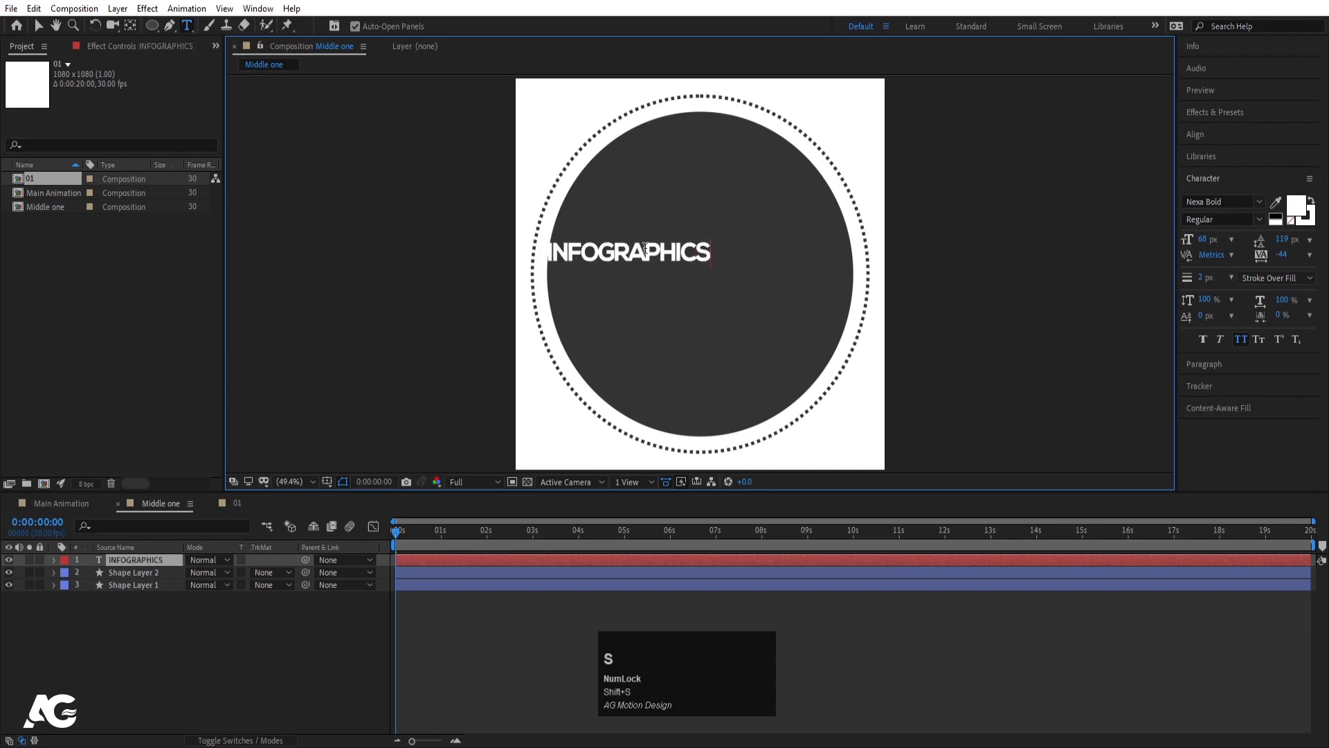
- Remove the stroke from the whole INFOGRAPHICS text and set its tracking to 0
key("ctrl+a")
left_click(1290, 220)
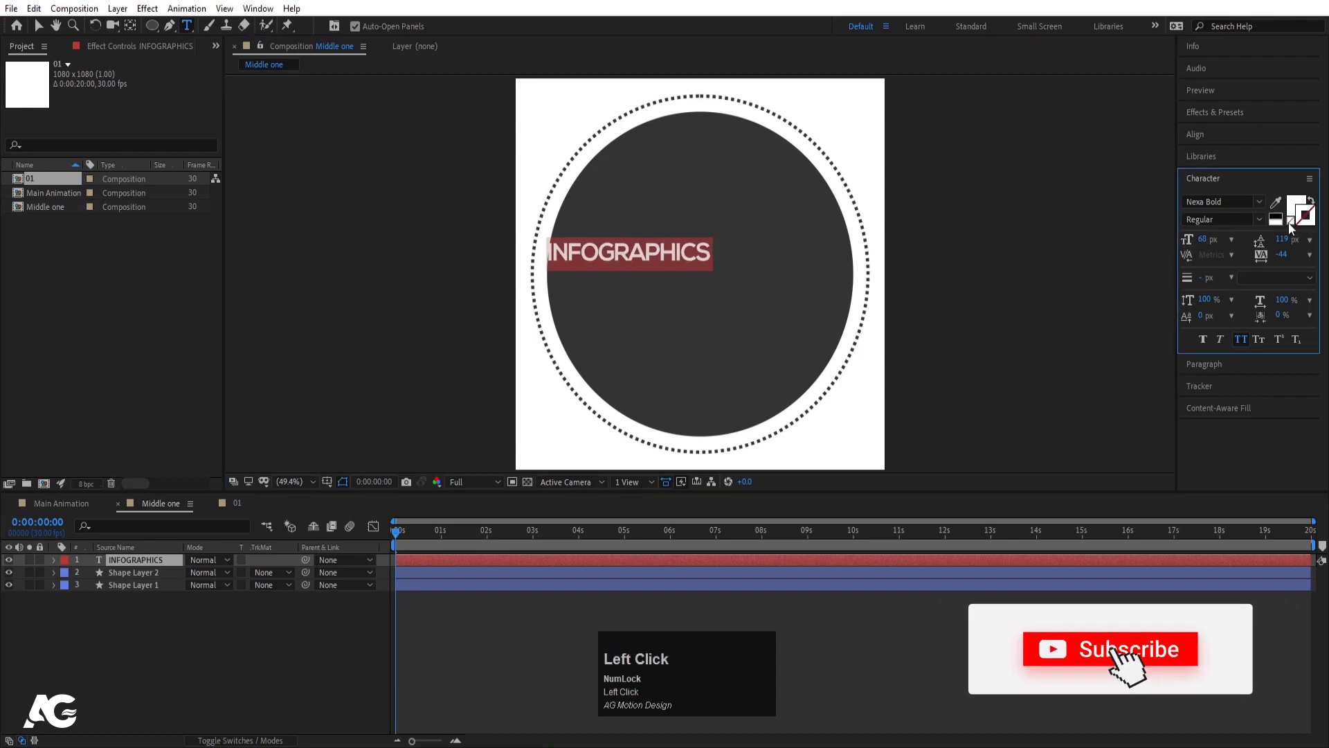
left_click(1282, 255)
type("0")
key("Return")
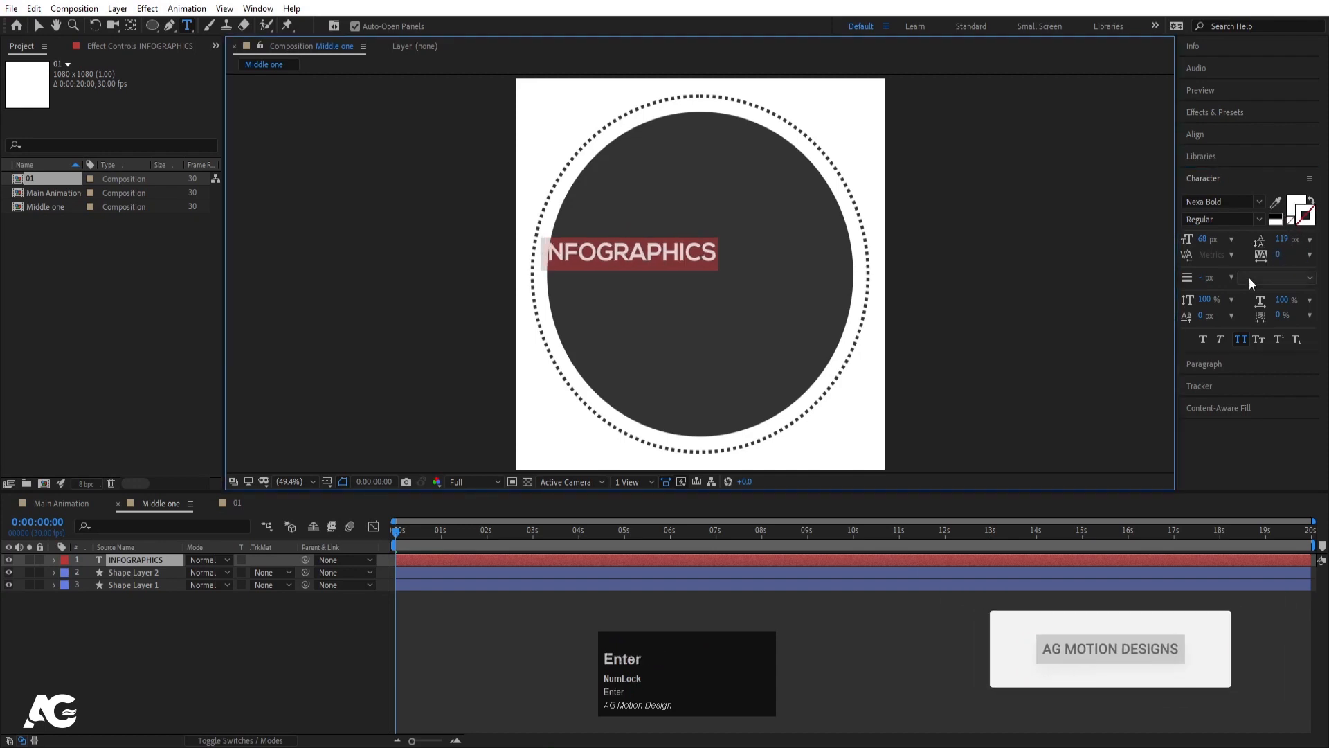
- Turn off All Caps for the label and retype its text as "Infographics"
left_click(1236, 342)
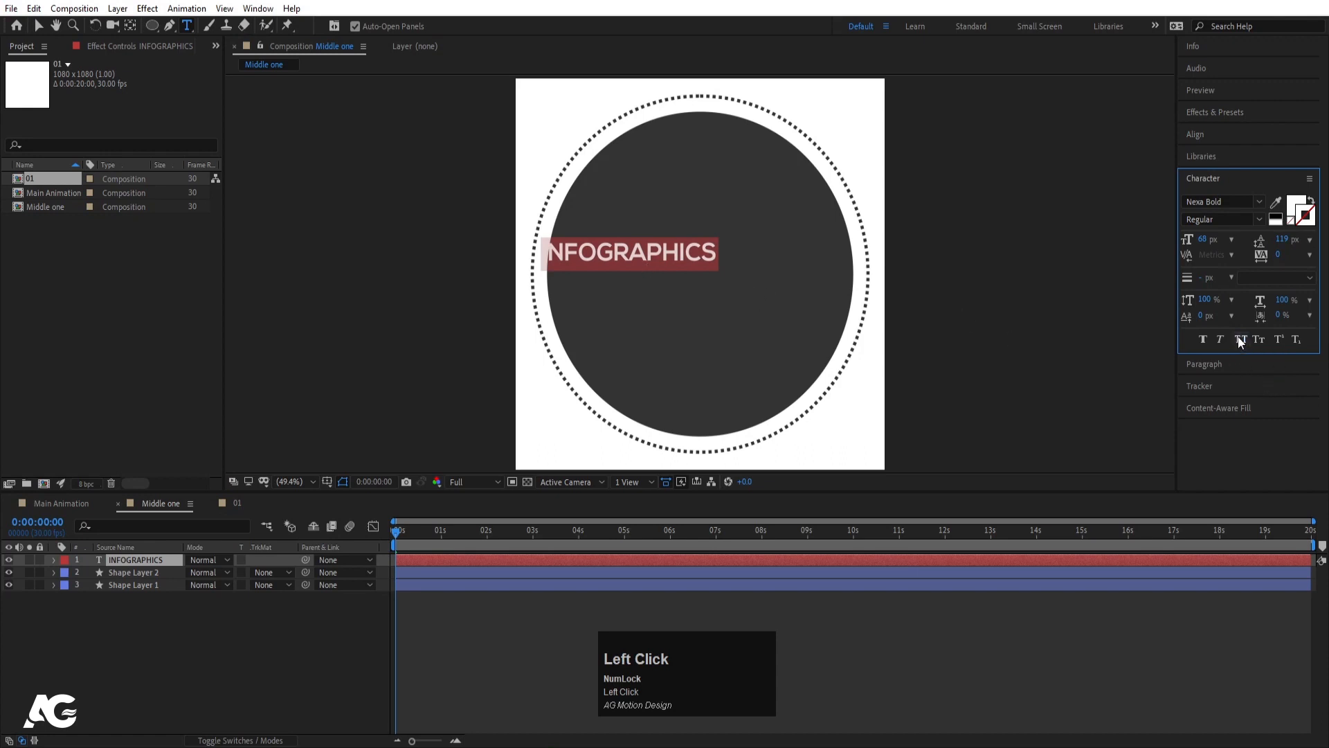
left_click(657, 256)
key("ctrl+a")
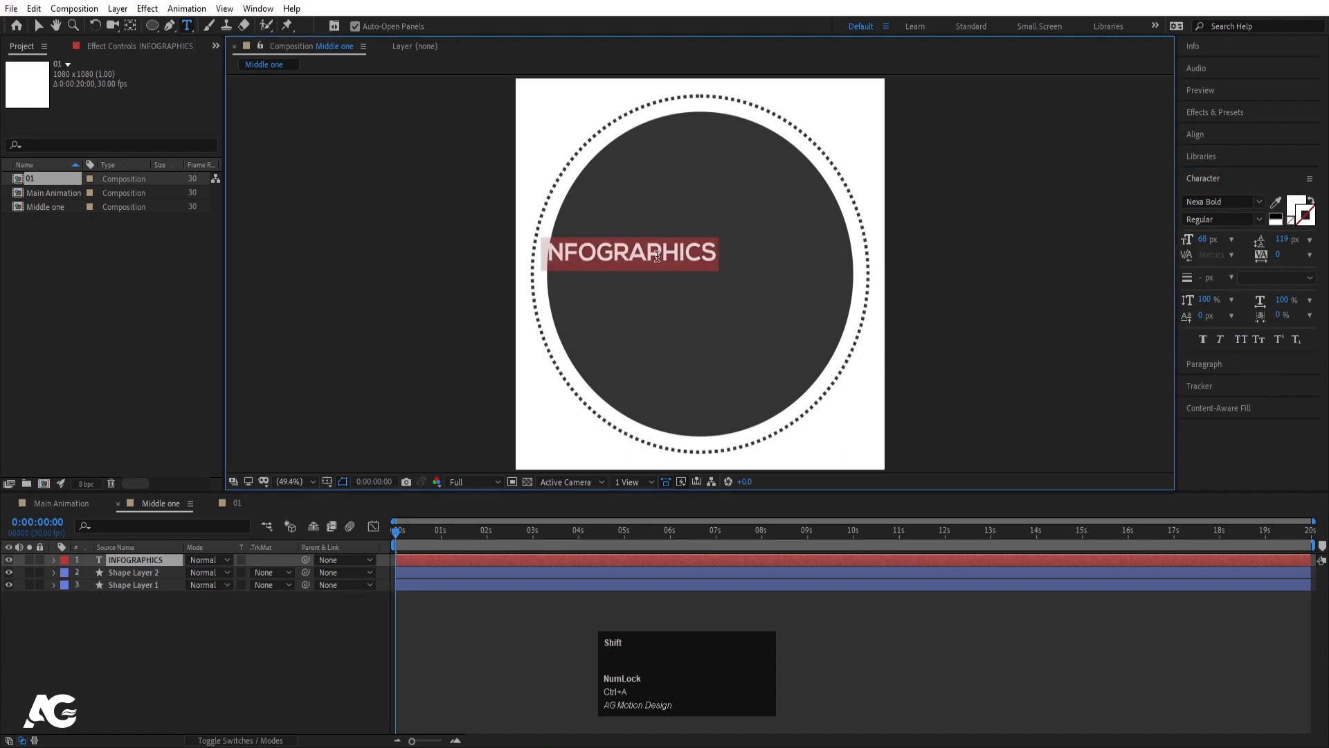
type("Infograp")
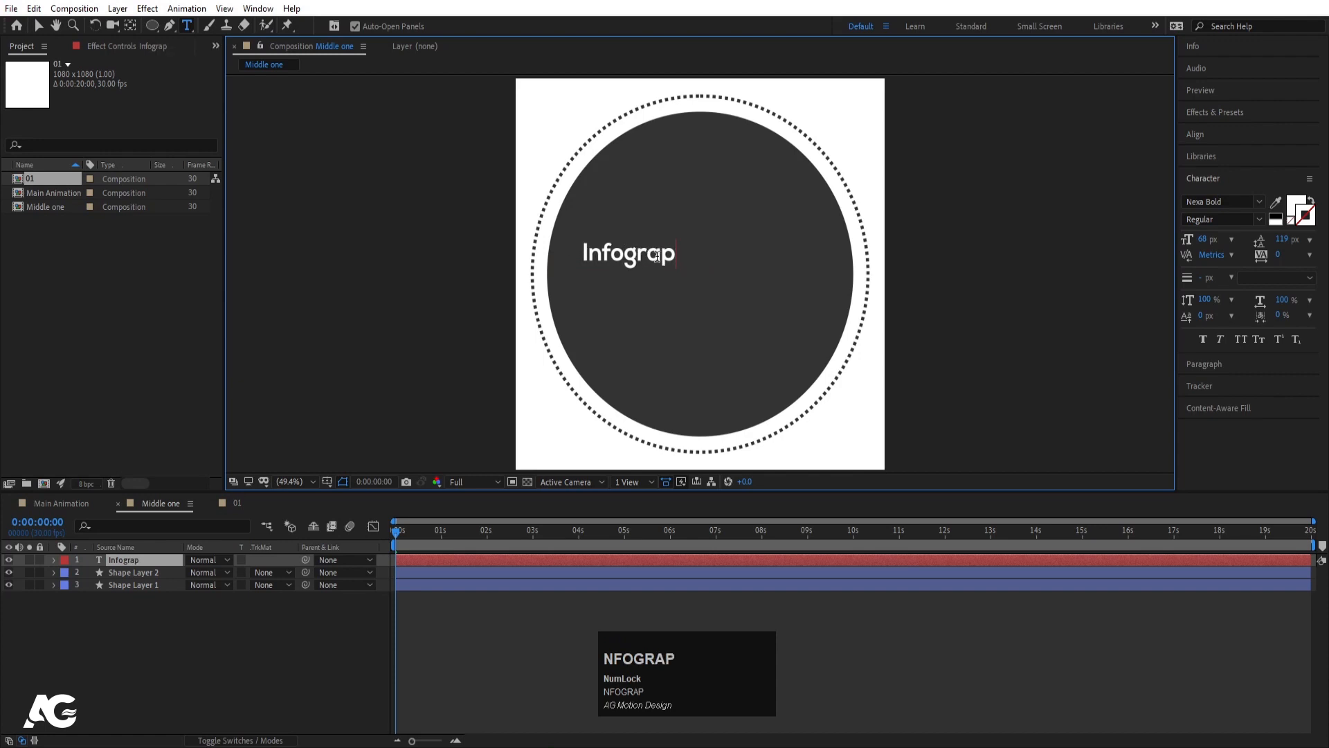
type("hics")
left_click(114, 633)
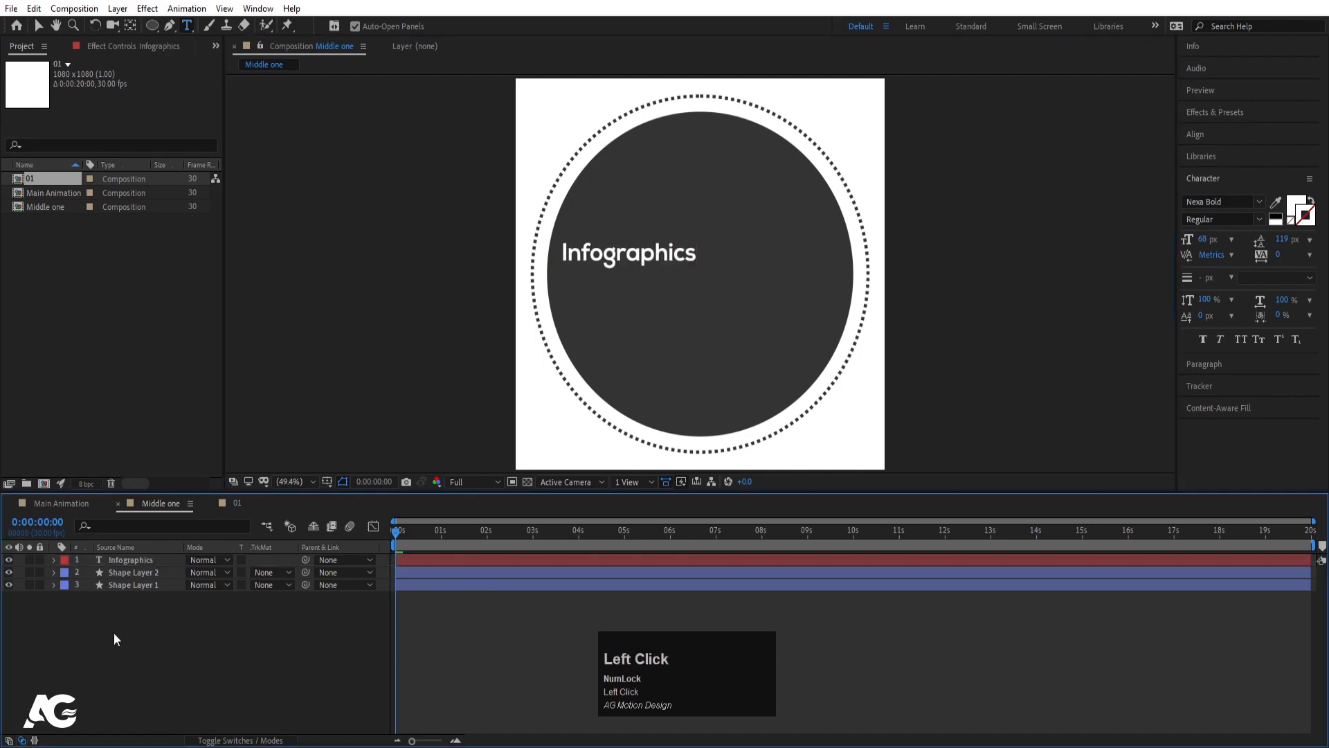
- Center the Infographics layer's anchor point, align the layer to the middle of the composition both ways, and turn on All Caps
left_click(115, 559)
key("ctrl")
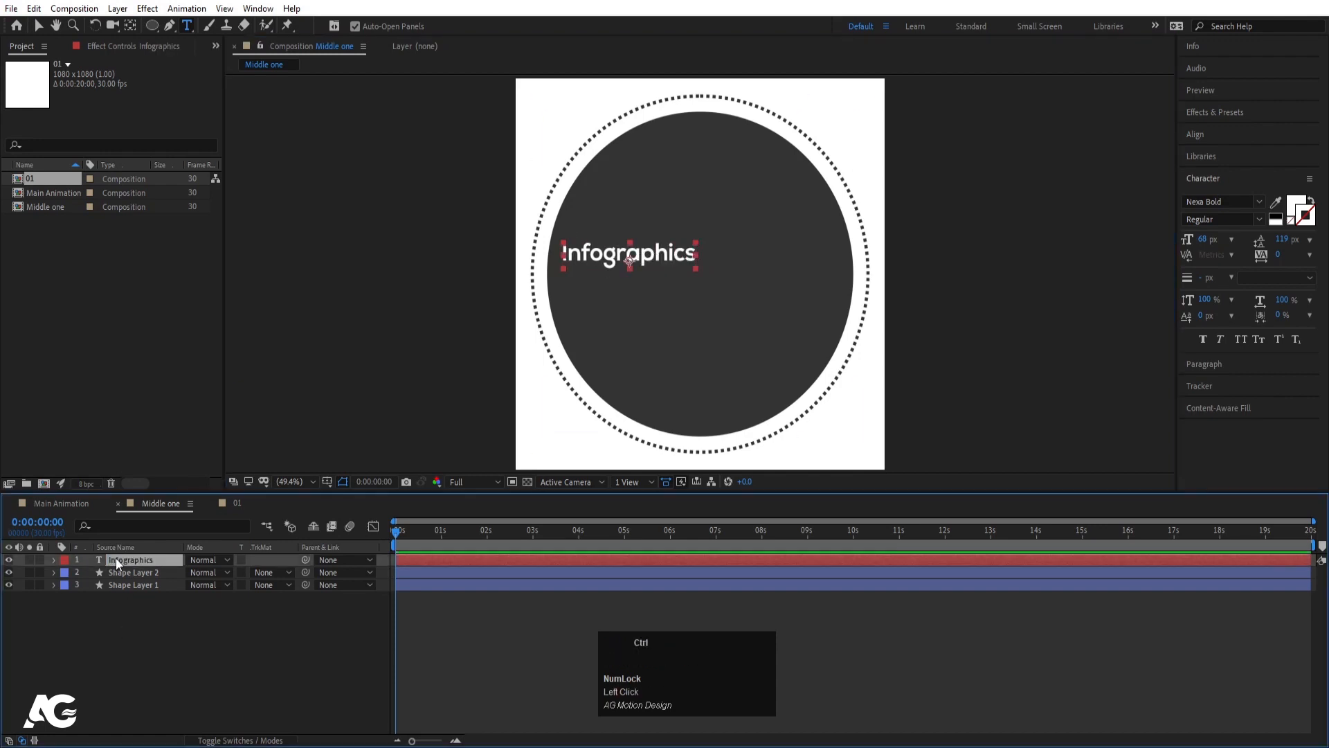
key("ctrl+alt+Home")
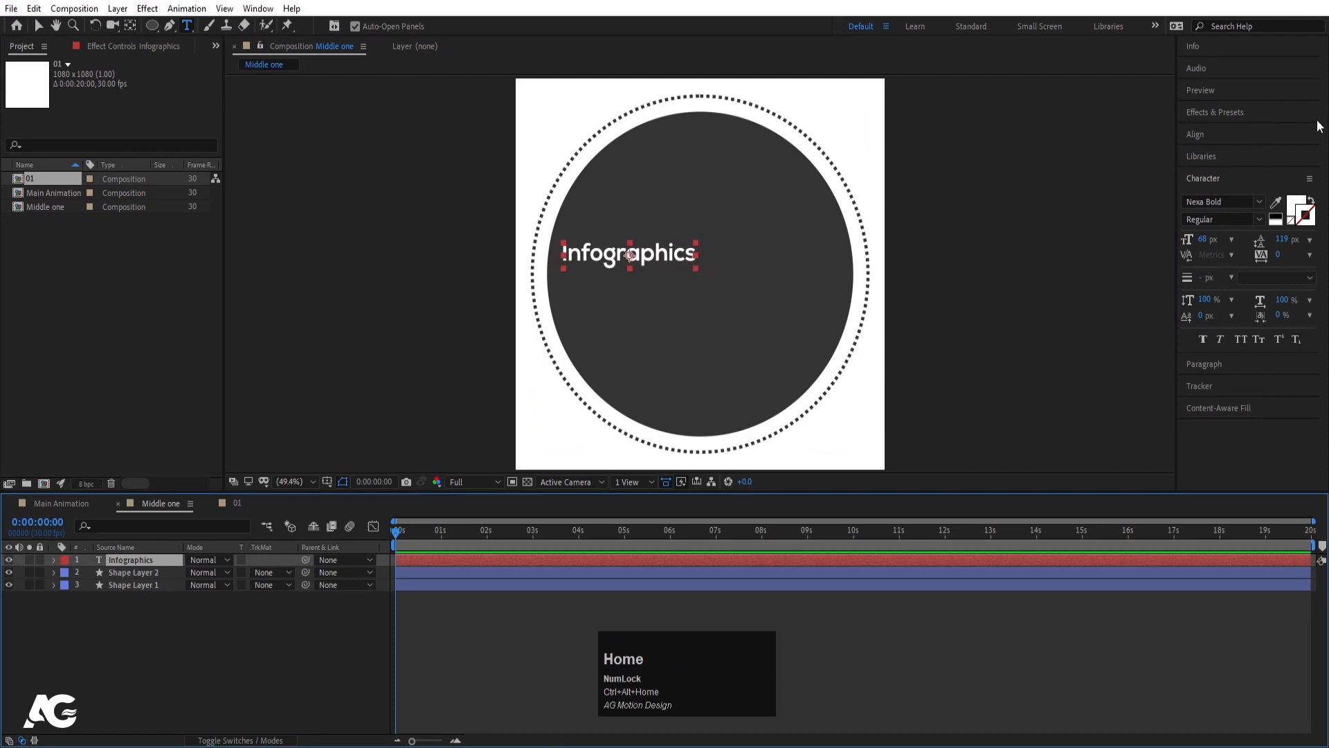
left_click(1213, 135)
left_click(1215, 172)
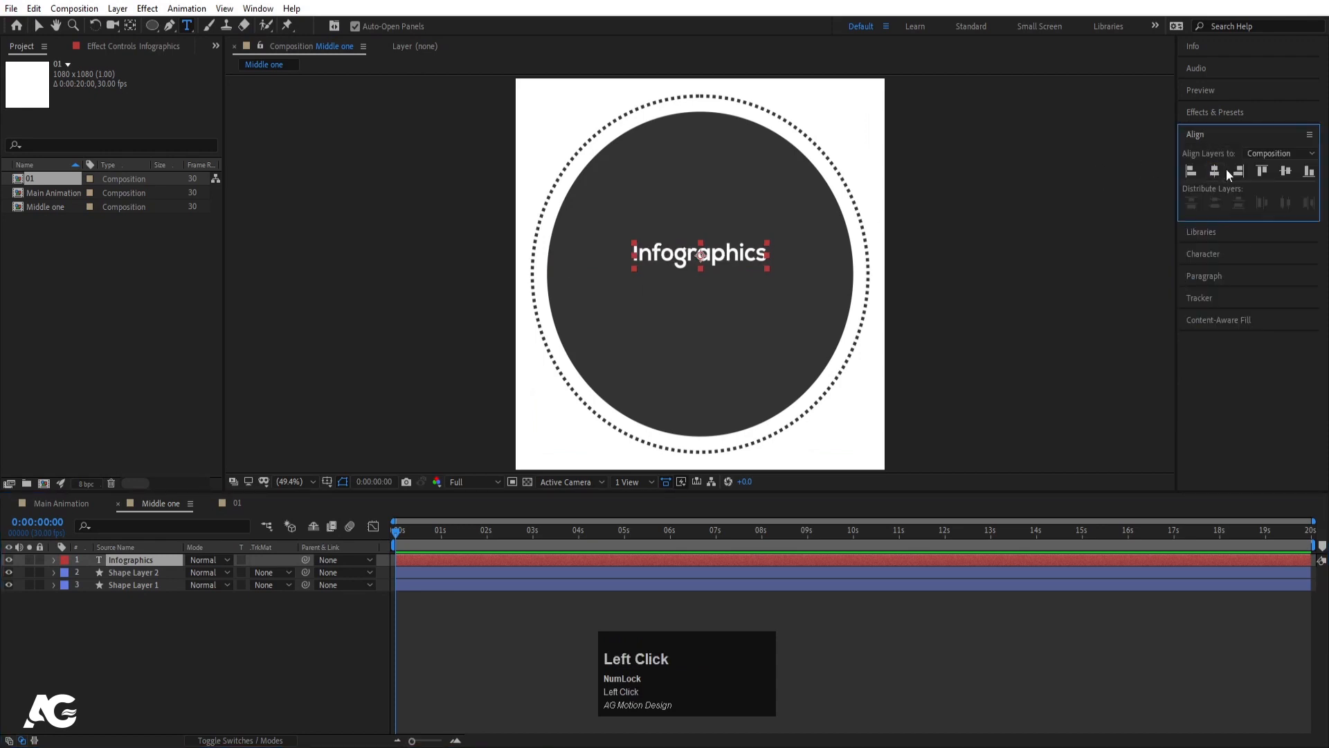
left_click(1285, 172)
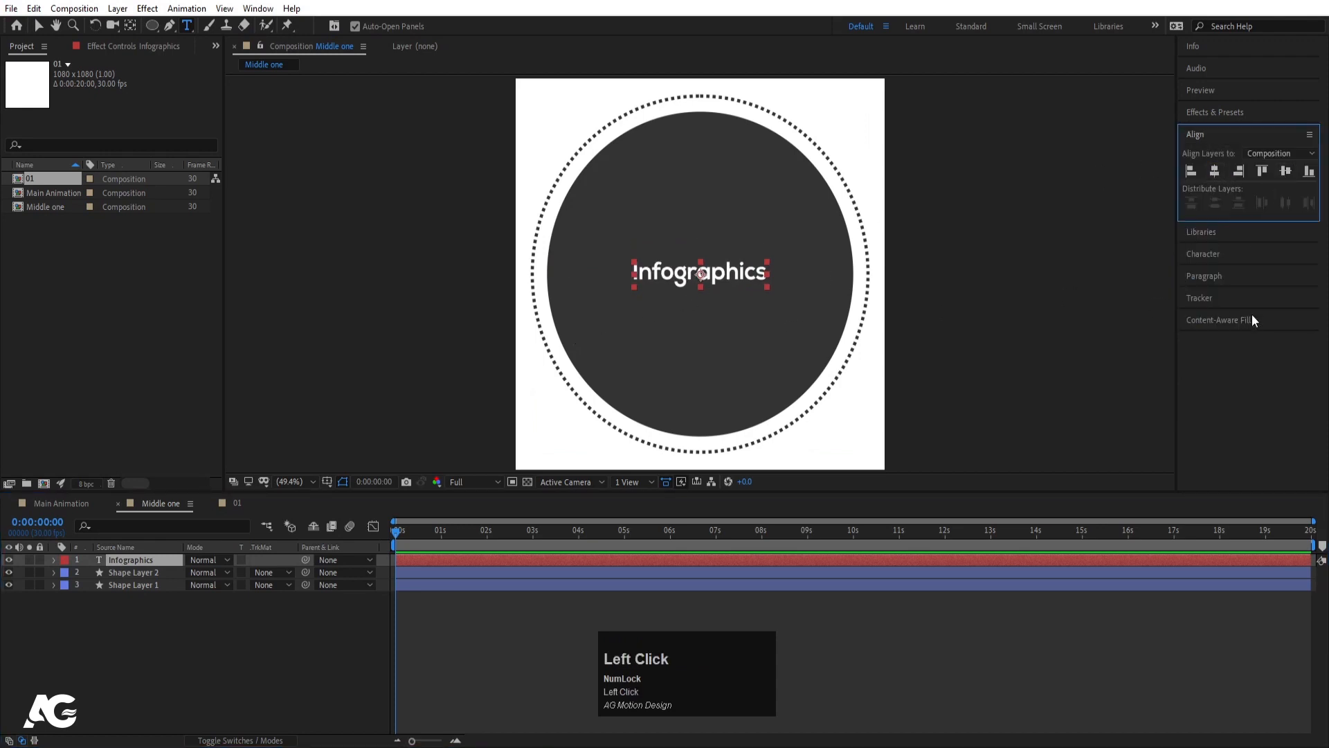
left_click(1202, 255)
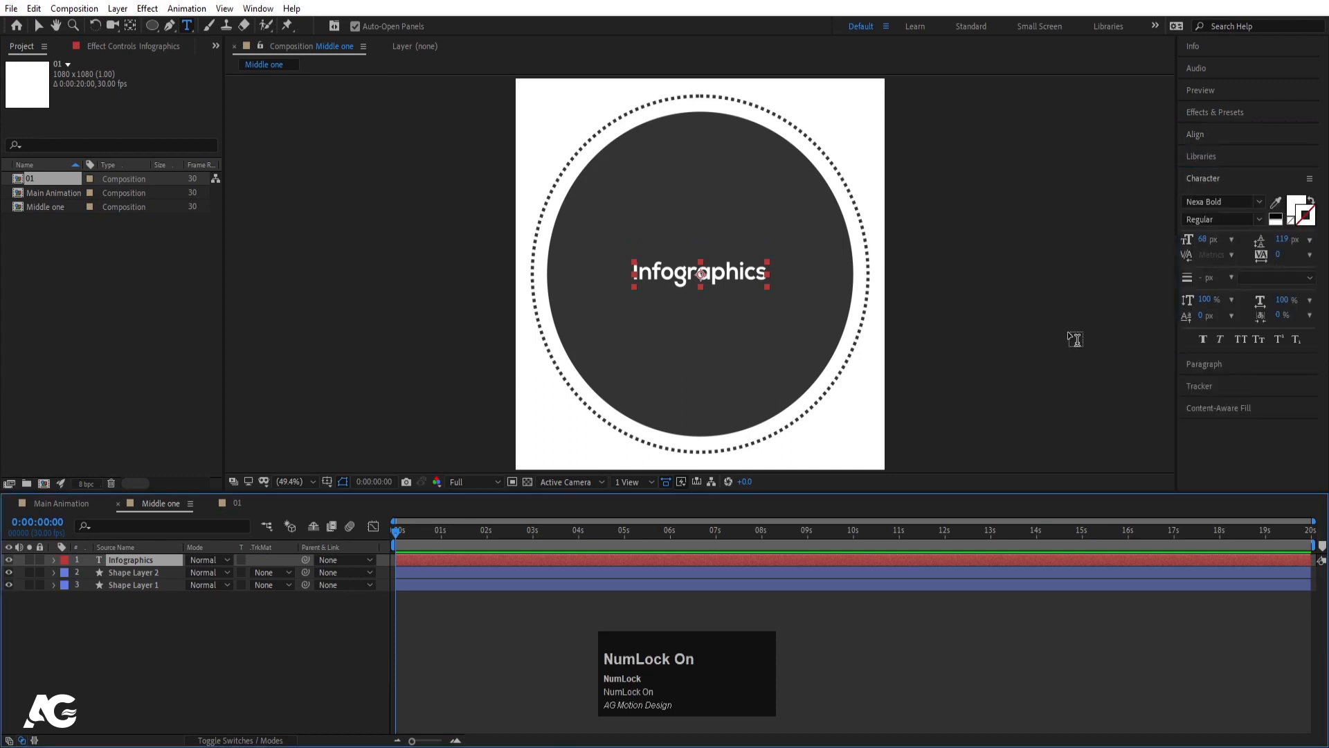
left_click(1240, 339)
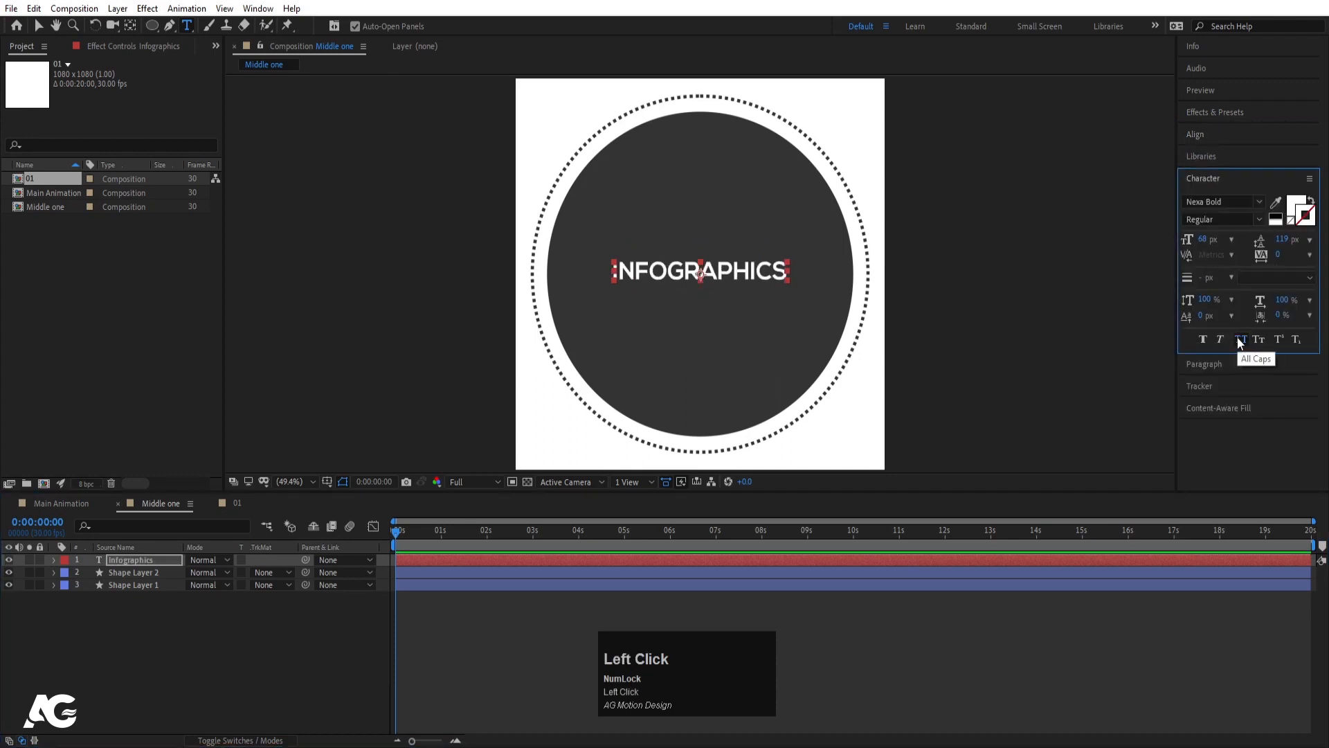
- Duplicate the Infographics text layer, turn off All Caps on the copy and move it directly below the original
left_click(142, 562)
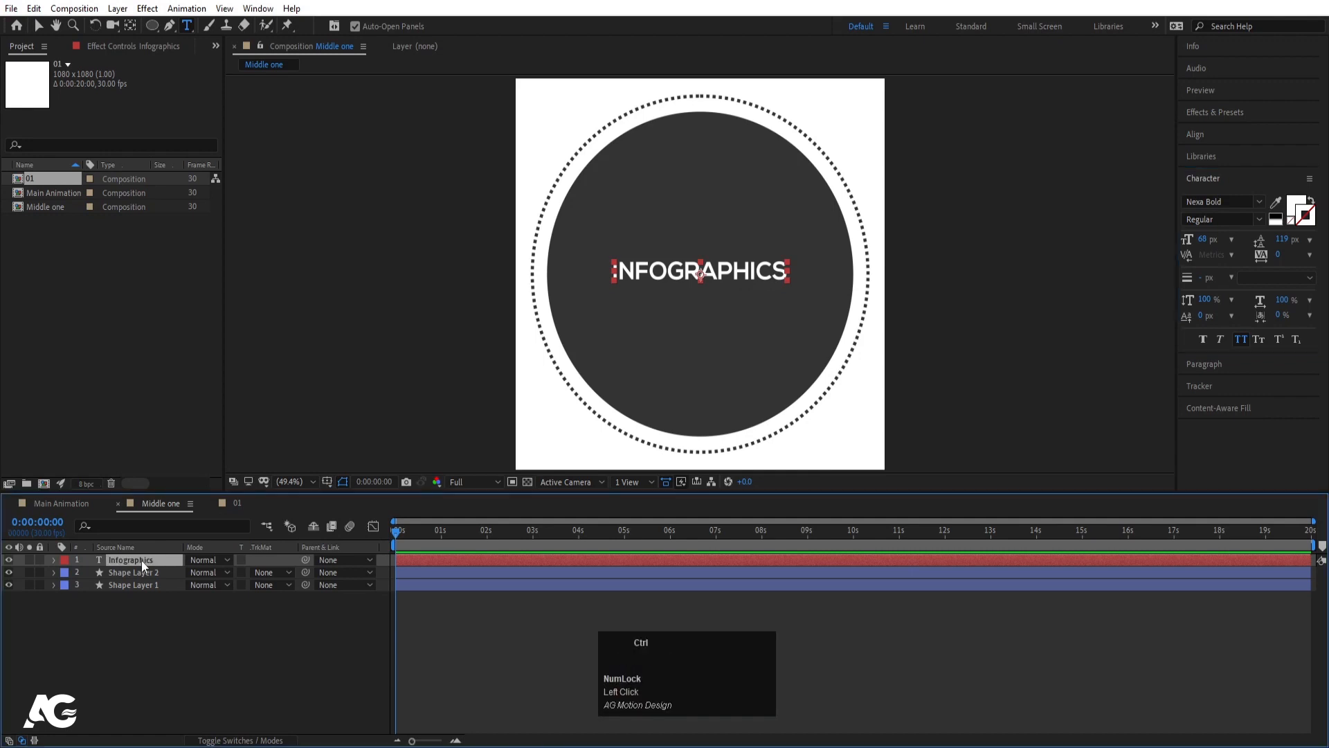
key("ctrl+d")
left_click(1240, 339)
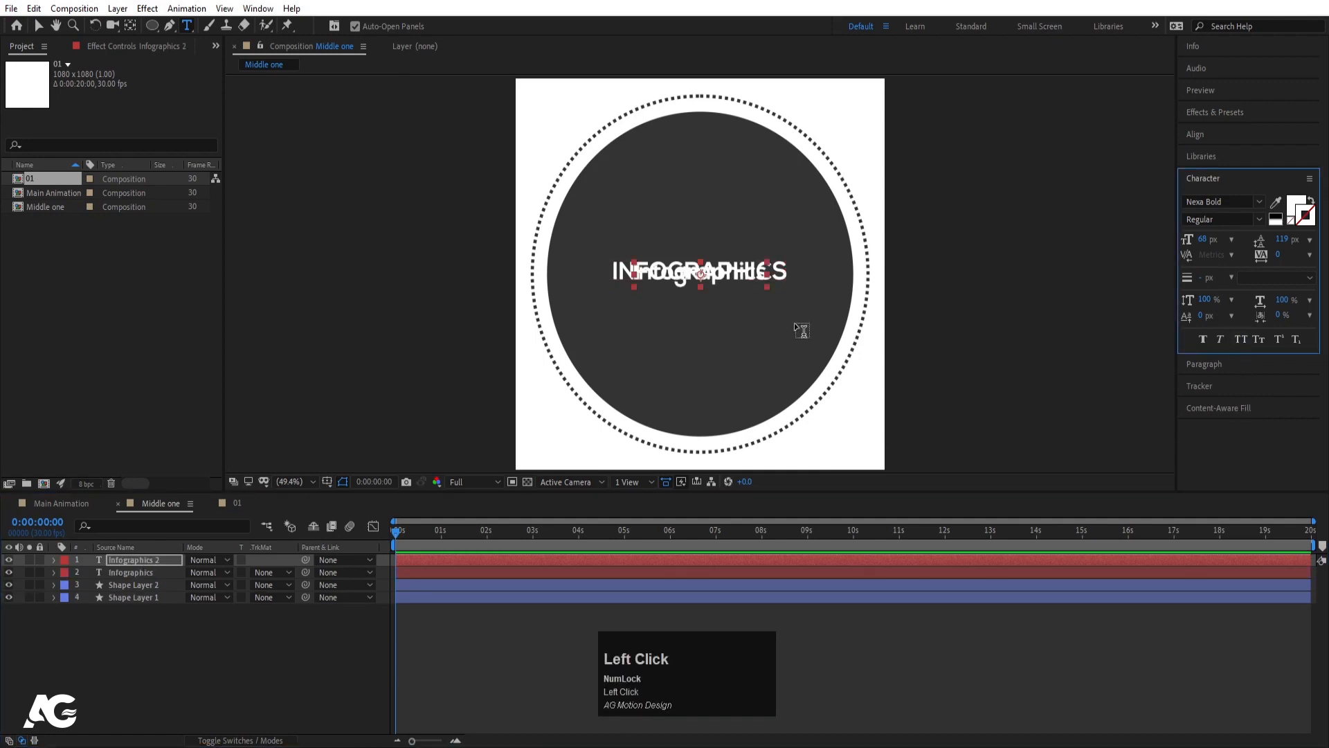
key("v")
left_click_drag(714, 277, 715, 299)
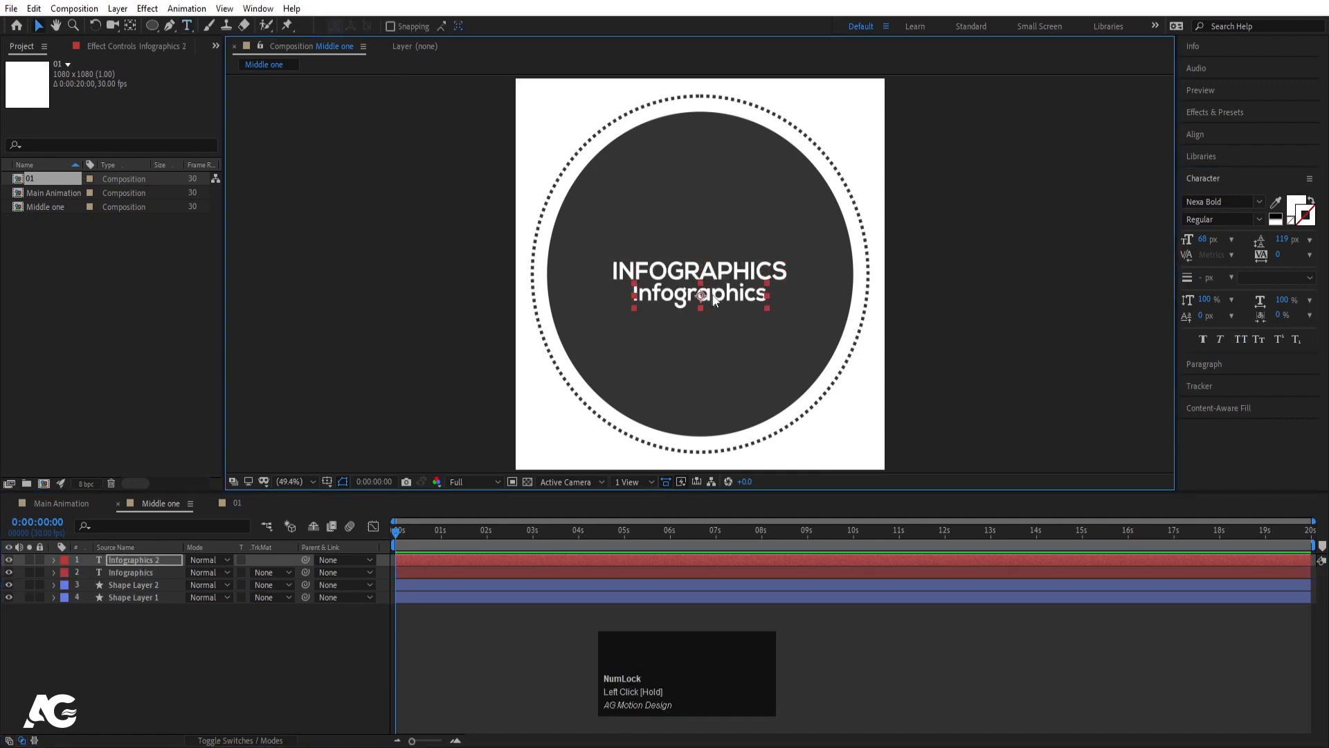
- Replace the wording of the lower text copy with "SAMPLE TEXT"
double_click(714, 304)
key("ctrl+a")
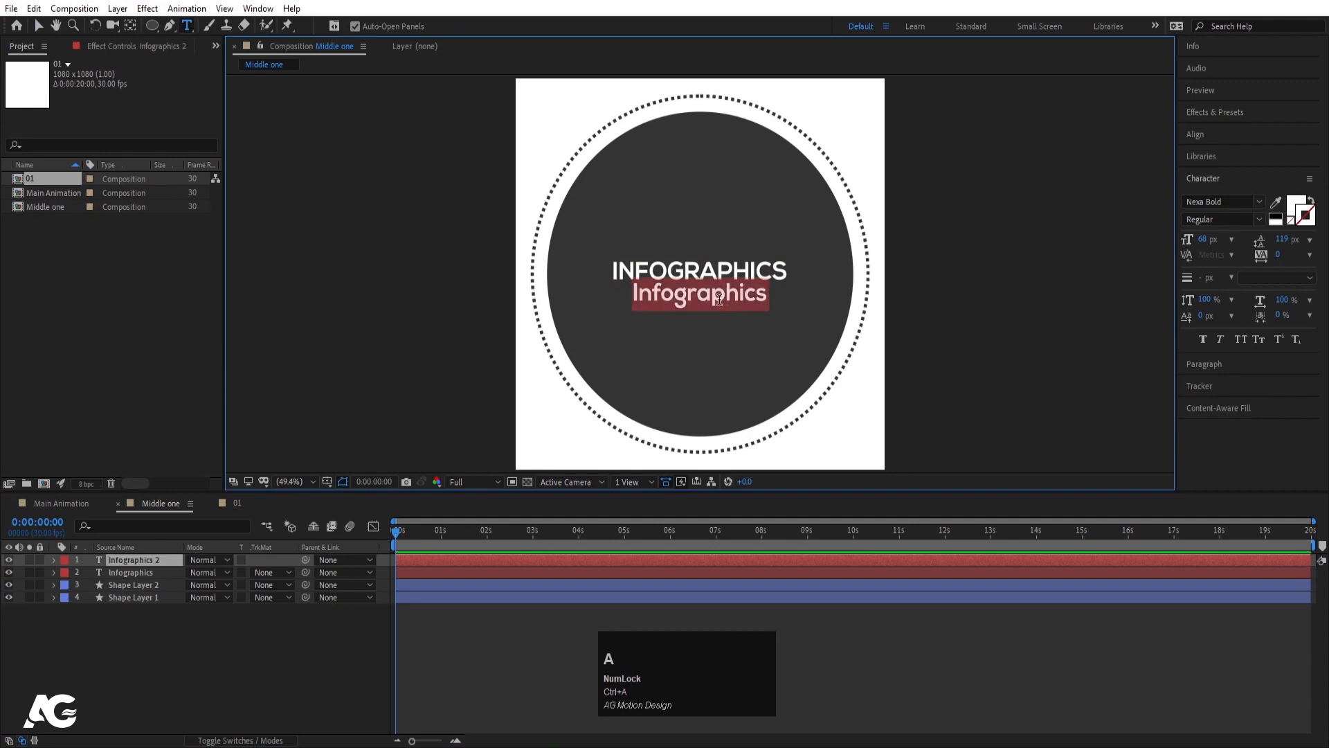
type("S")
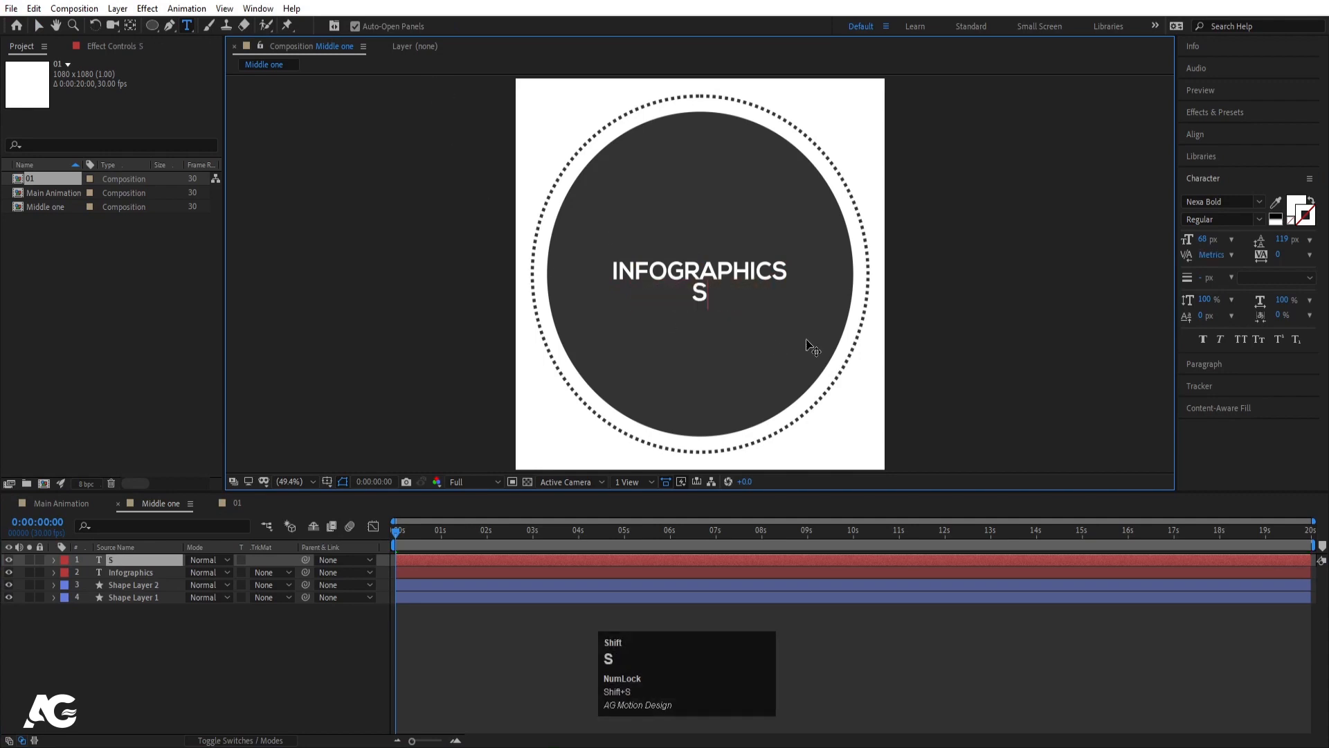
type("AMPLE TEXT")
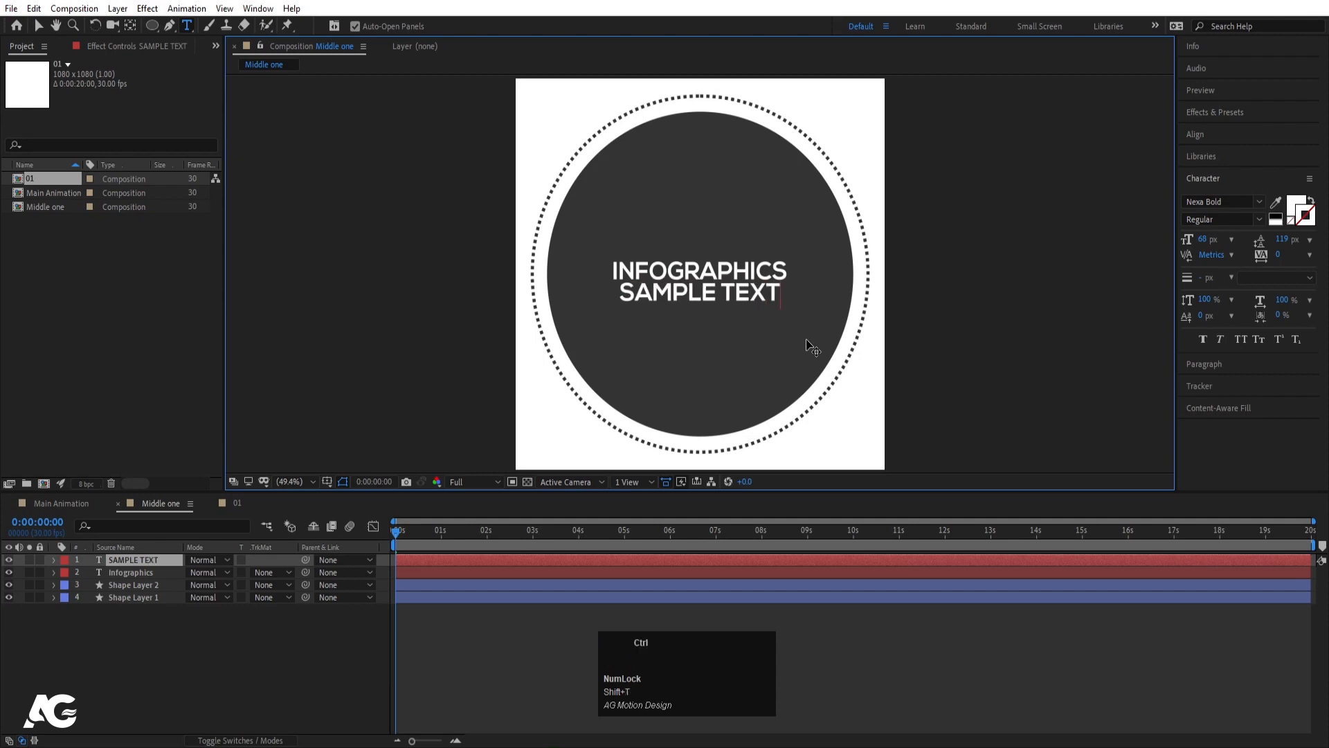
- Set the SAMPLE TEXT line to the Poppins Thin font at a size of 74 px
key("ctrl+a")
left_click(1256, 223)
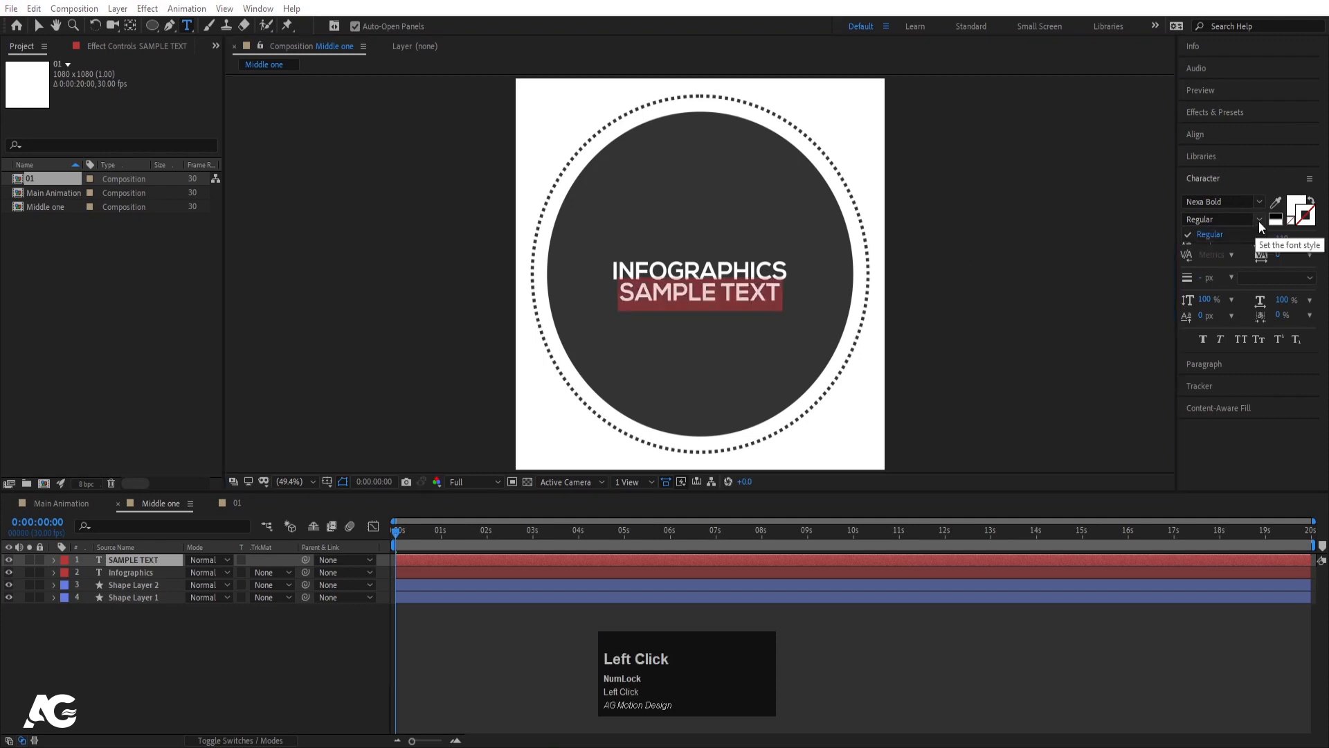
left_click(1261, 202)
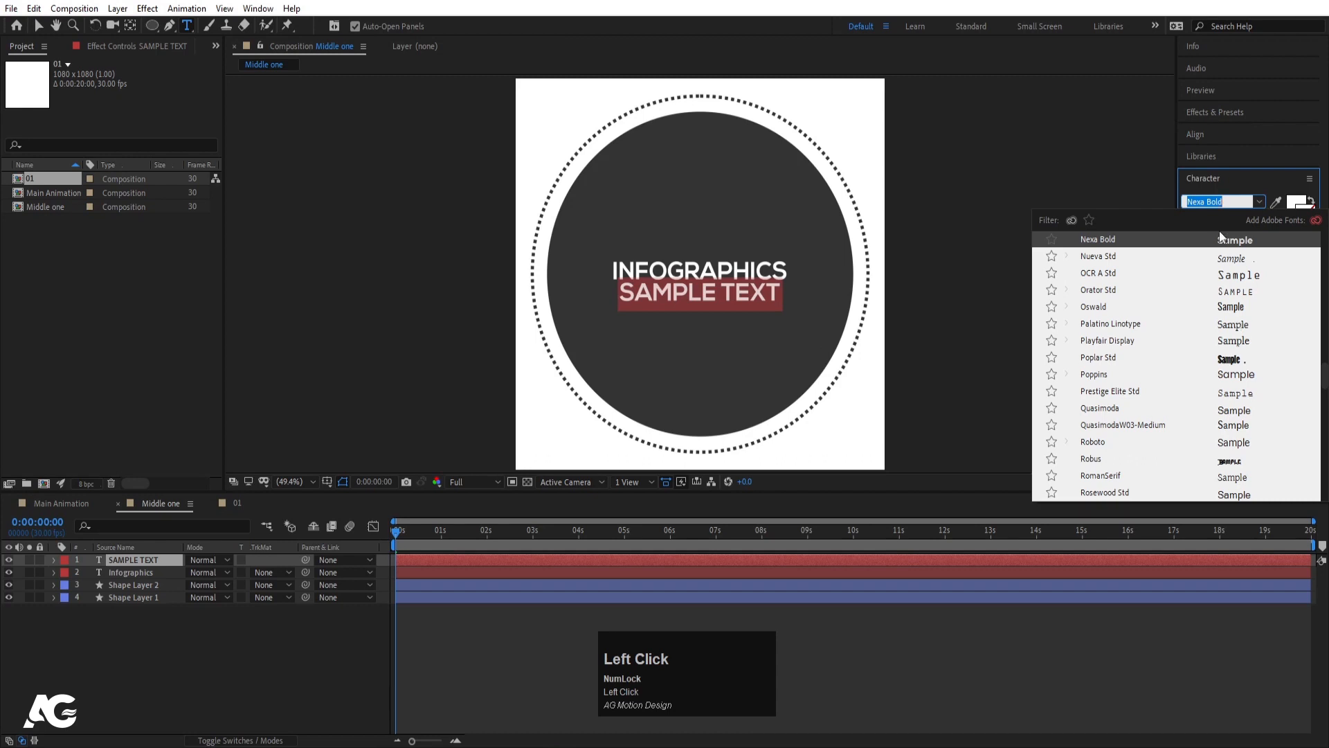
left_click(1225, 199)
key("ctrl+a")
type("po")
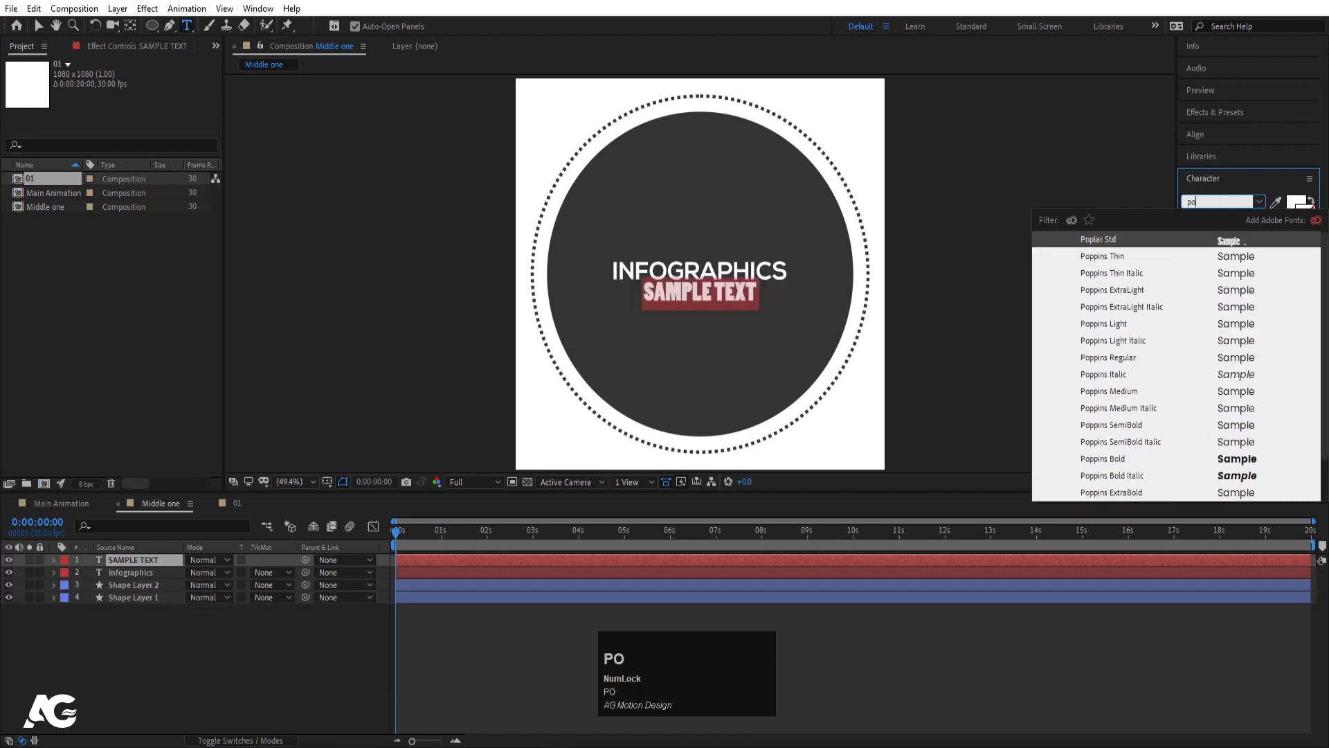
left_click(1233, 260)
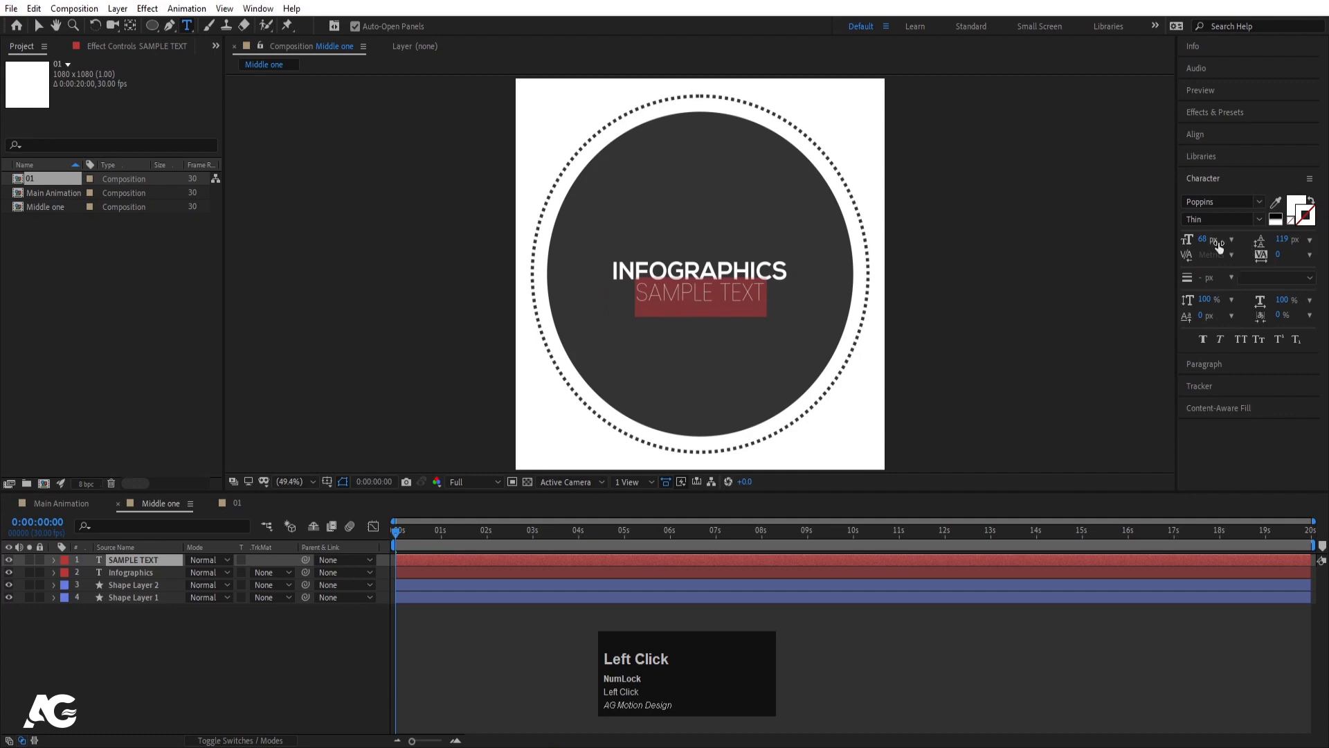
left_click_drag(1206, 242, 1210, 242)
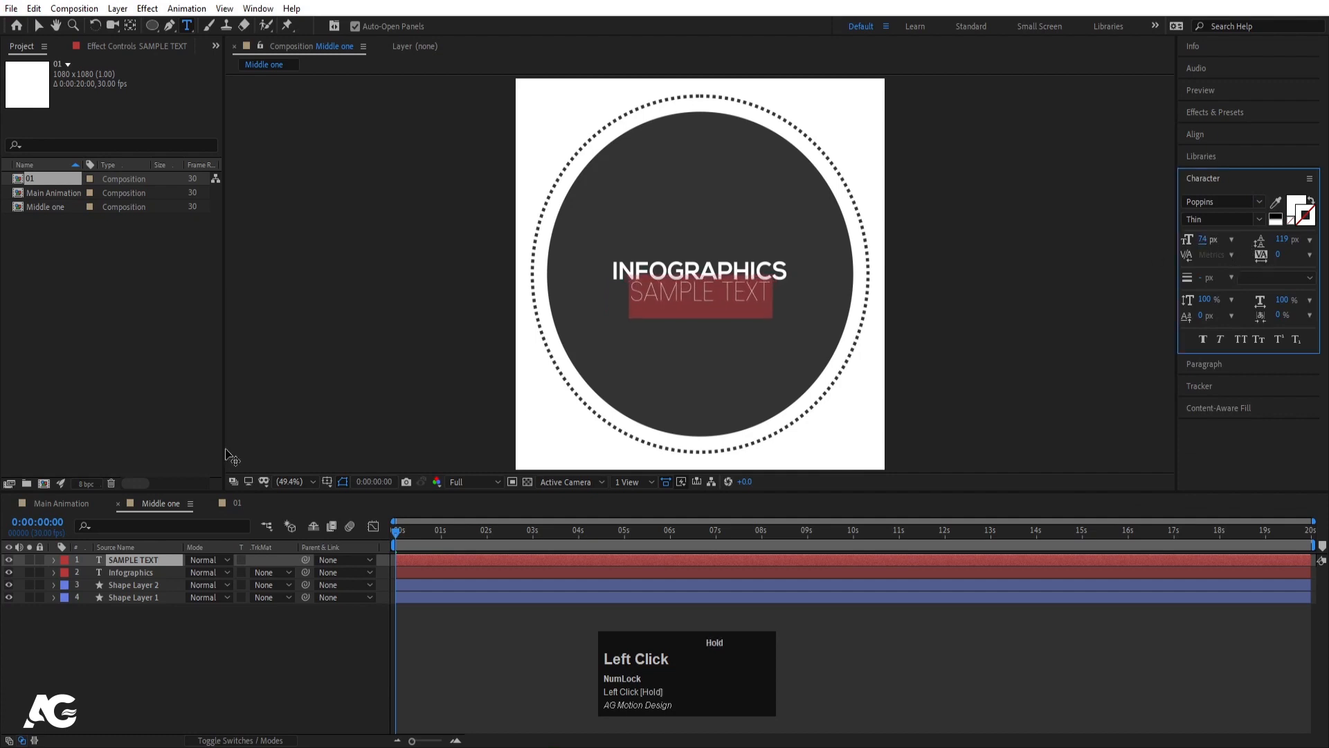
- Change the font of the Infographics text layer to Poppins Bold
left_click(152, 642)
left_click(133, 569)
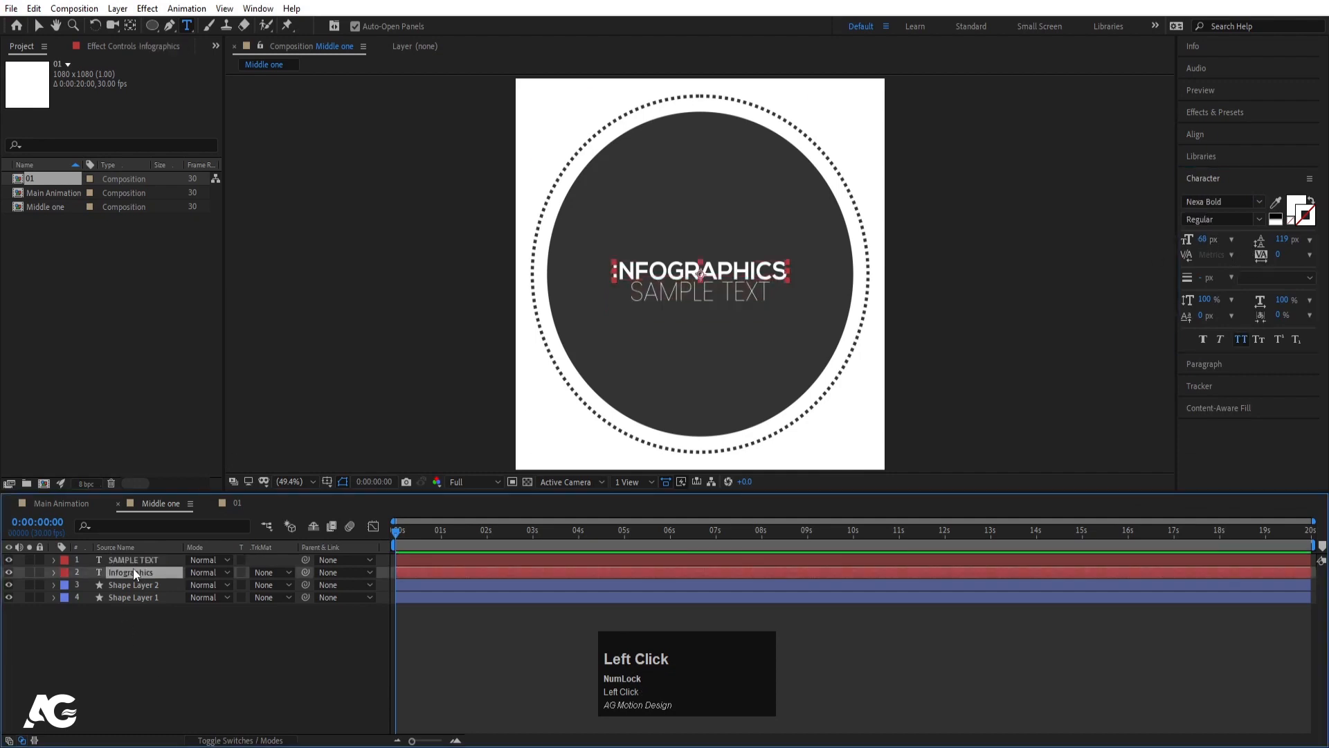
left_click(1202, 205)
type("pop")
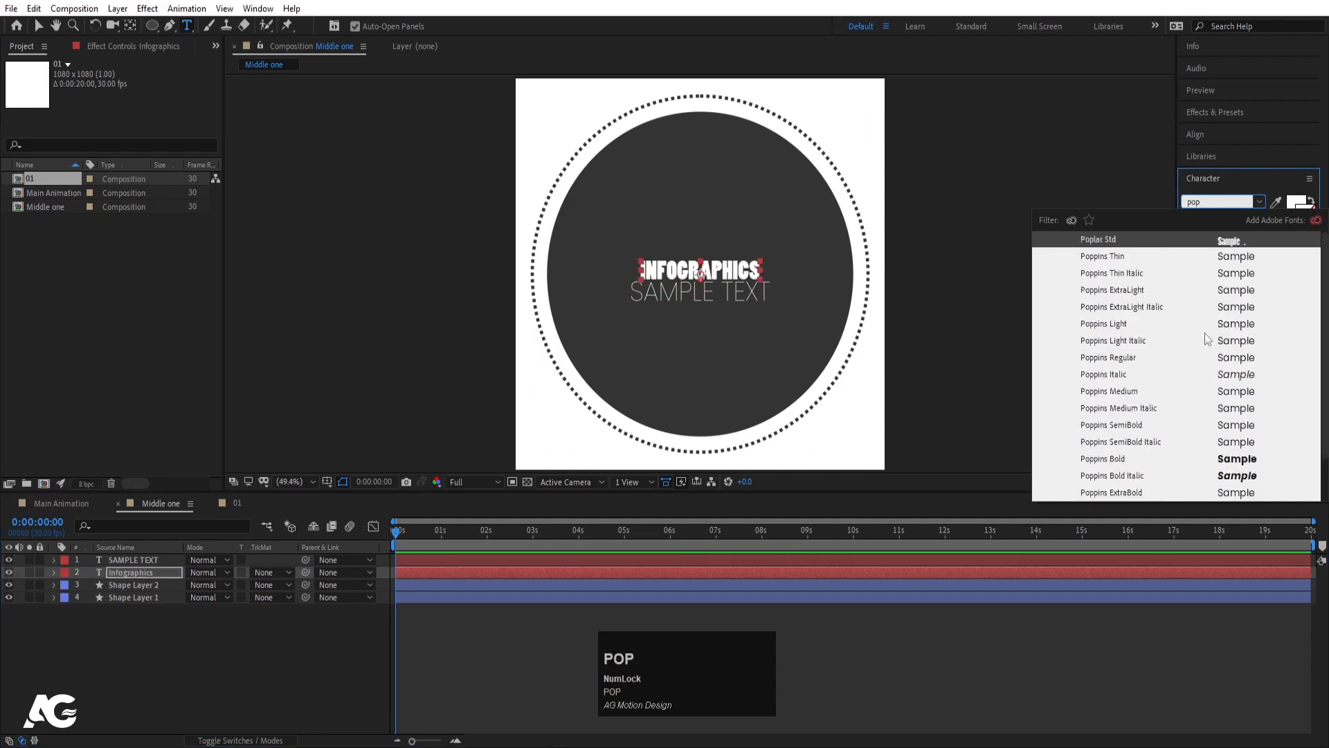
left_click(1225, 461)
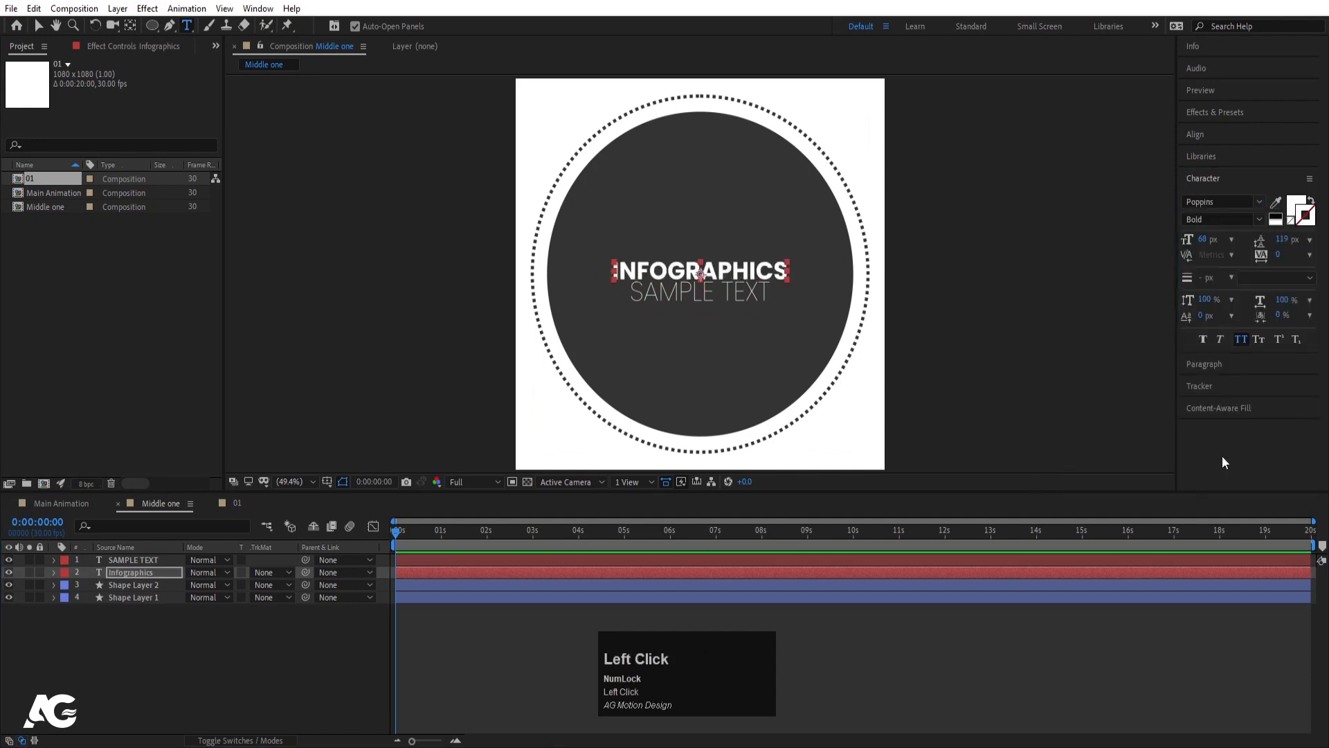
left_click(173, 628)
- Reduce the font size of the SAMPLE TEXT line to 60 px
key("v")
left_click(721, 297)
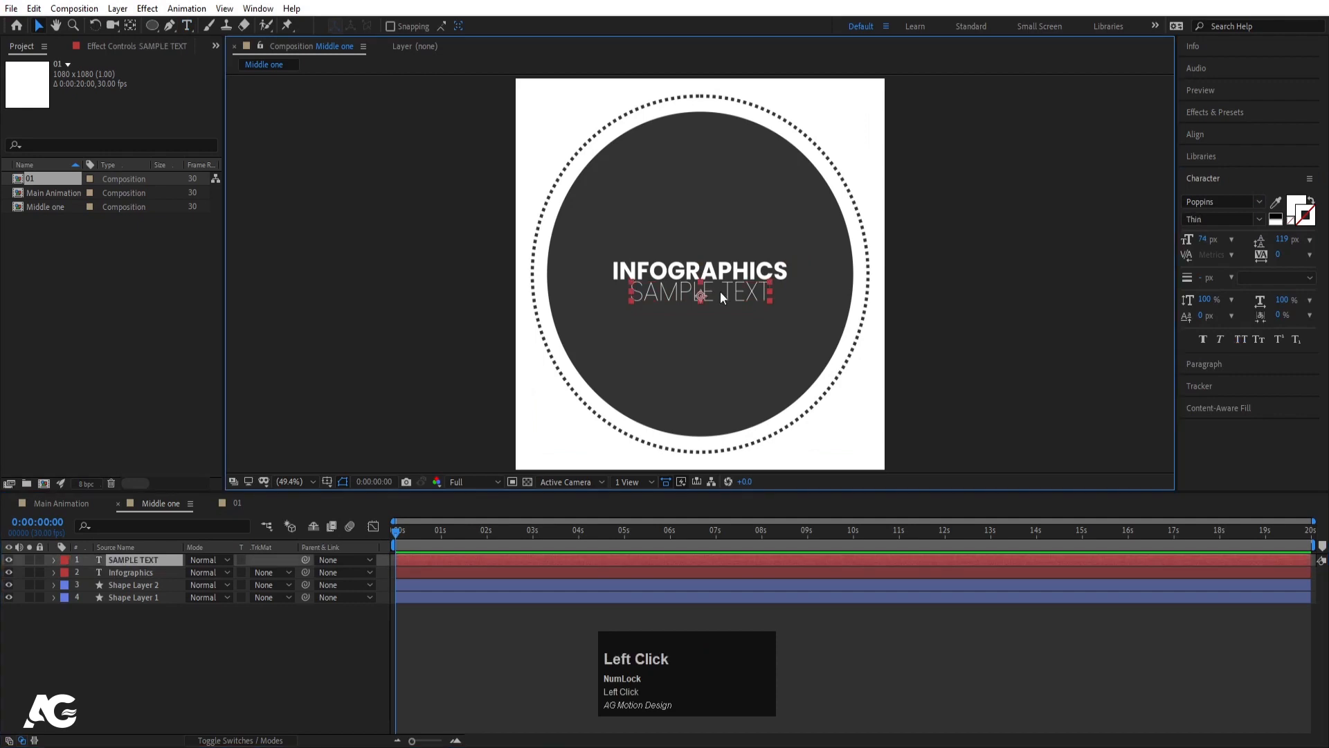
left_click_drag(1204, 240, 1175, 230)
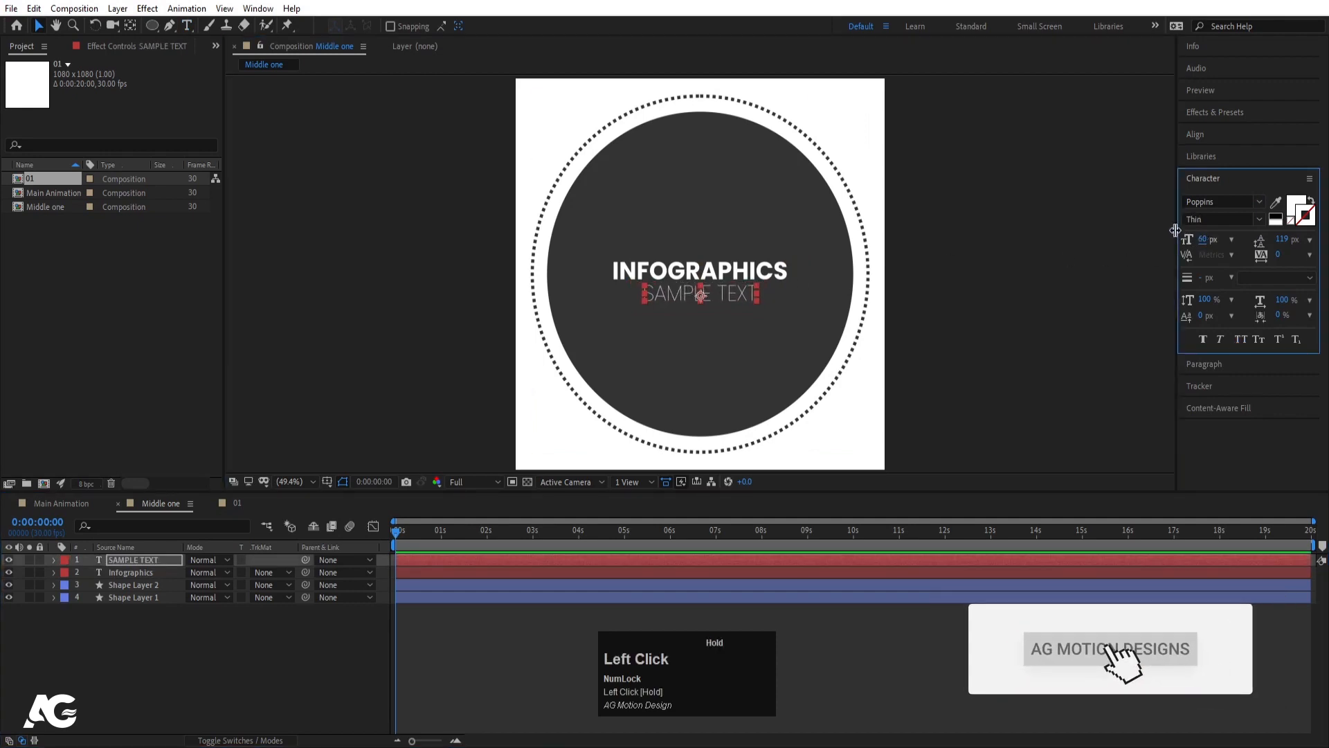
- Nudge the SAMPLE TEXT and Infographics layers up together by six small increments
left_click(127, 572, "shift")
key("Up")
key("Up")
key("Up")
key("Up")
key("Up")
key("Up")
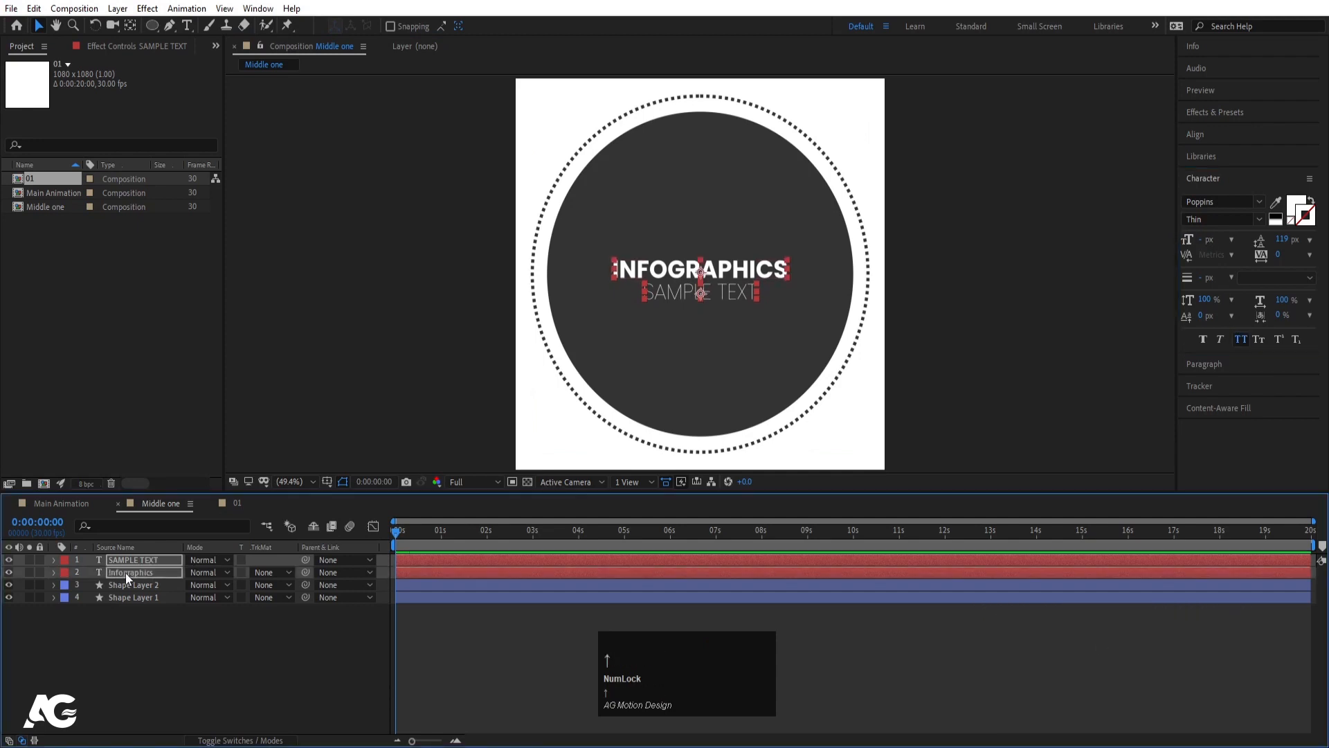
left_click(144, 626)
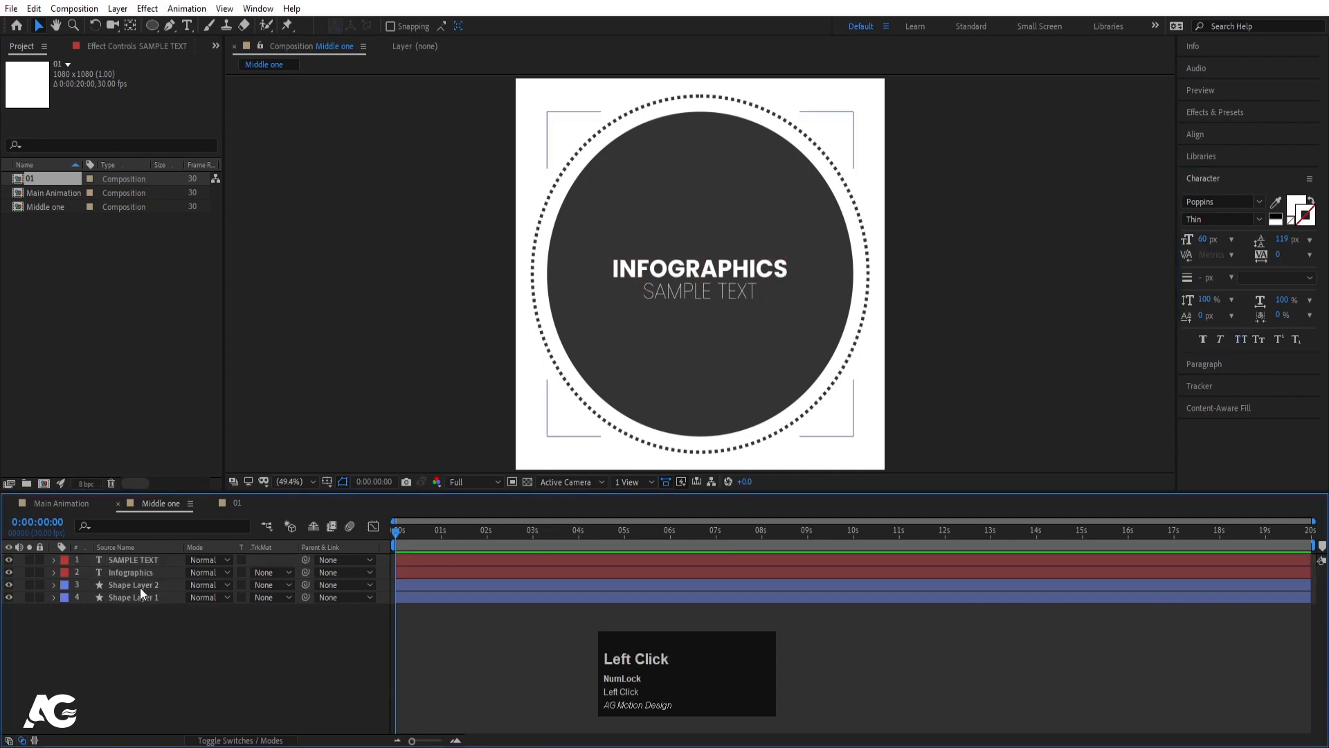
- Parent the SAMPLE TEXT layer to the Infographics layer and scale Infographics to 116%
left_click(132, 559)
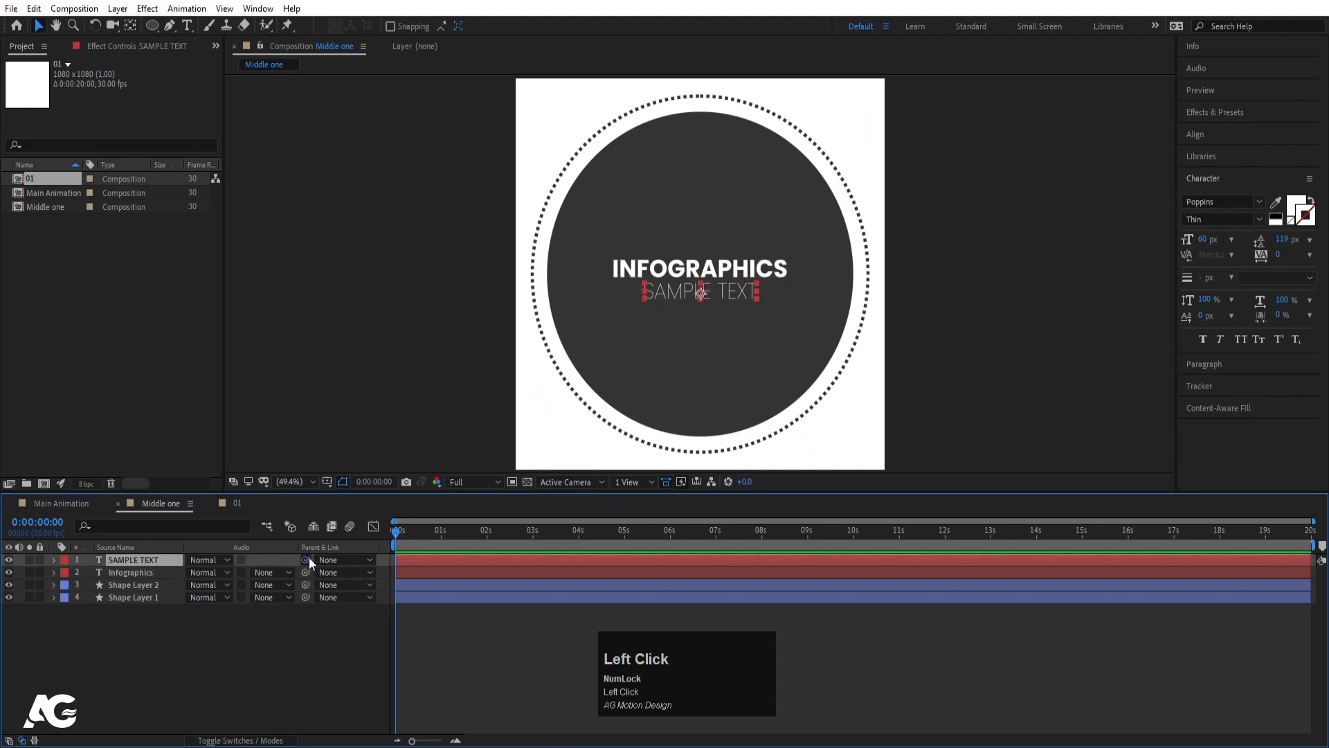
left_click_drag(306, 559, 217, 588)
left_click(138, 578)
key("s")
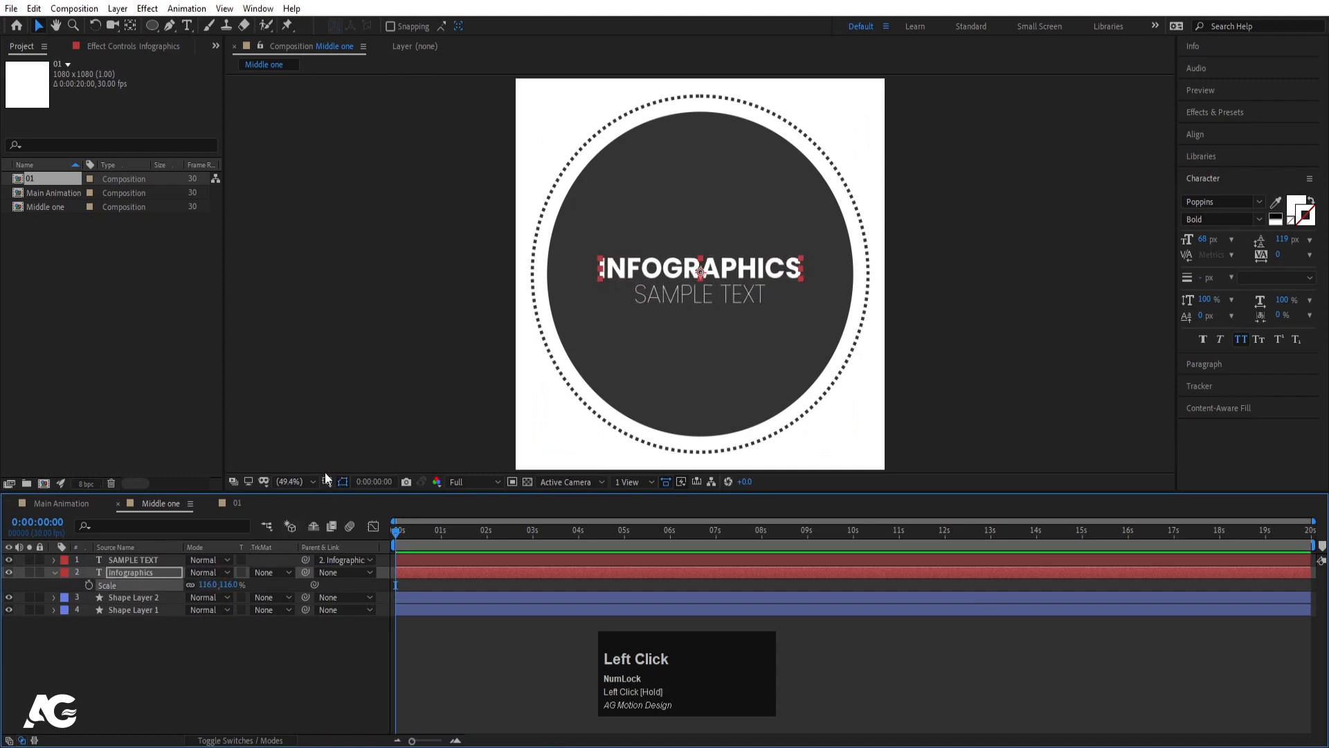
- Show the title/action safe guides and nudge the Infographics layer down by two small increments
left_click(326, 482)
left_click(354, 499)
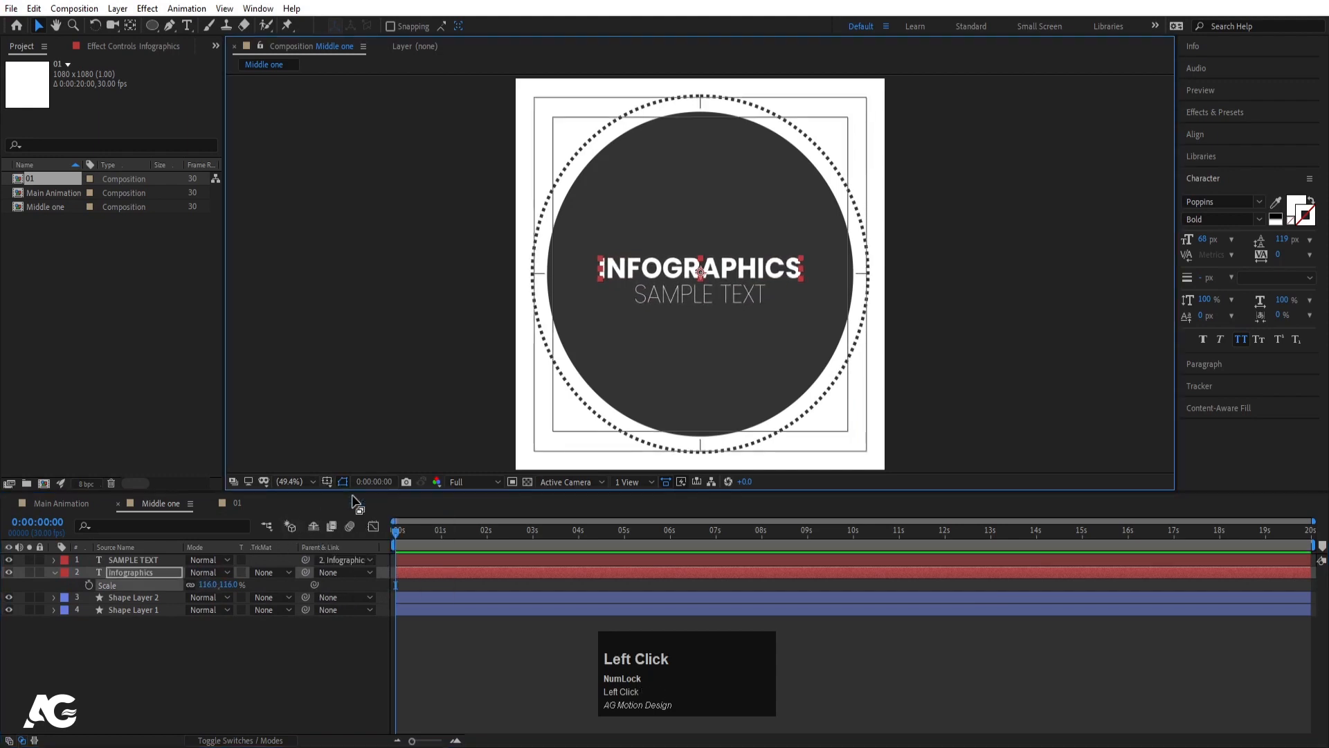
key("Down")
key("Down")
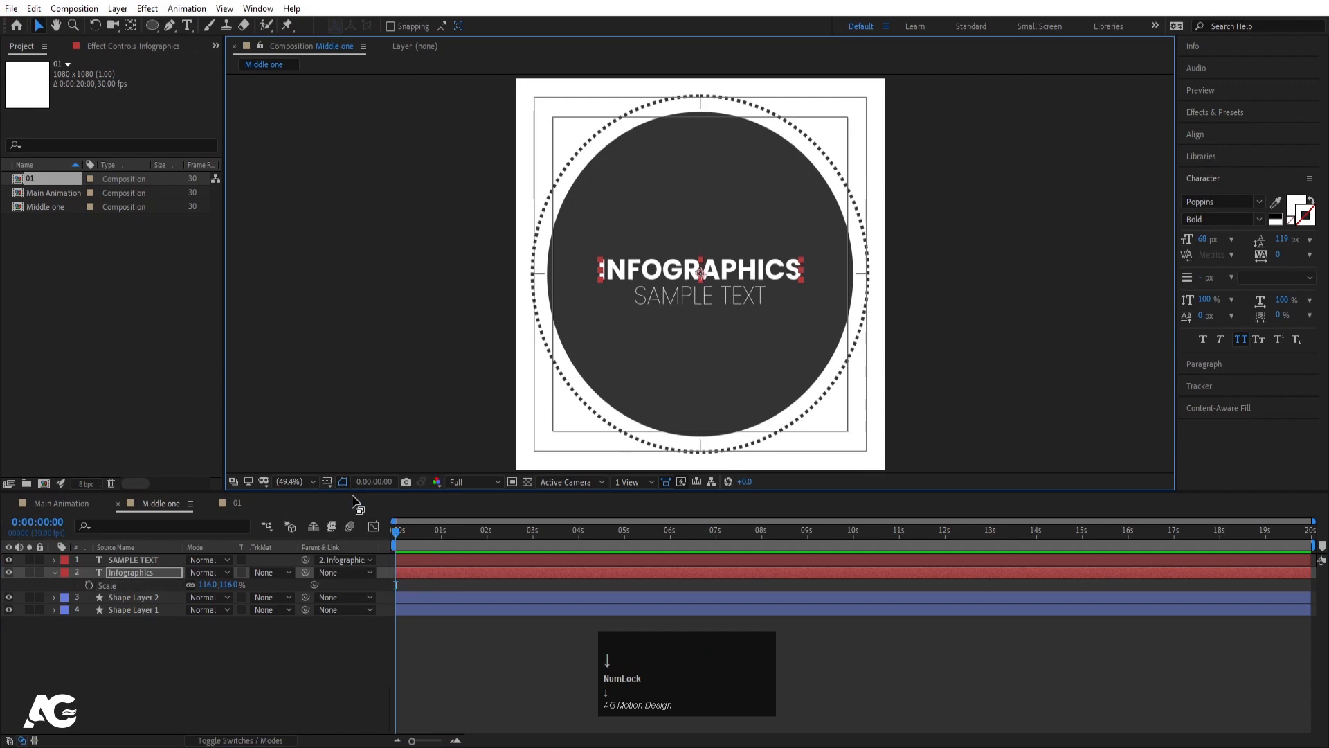
left_click(188, 679)
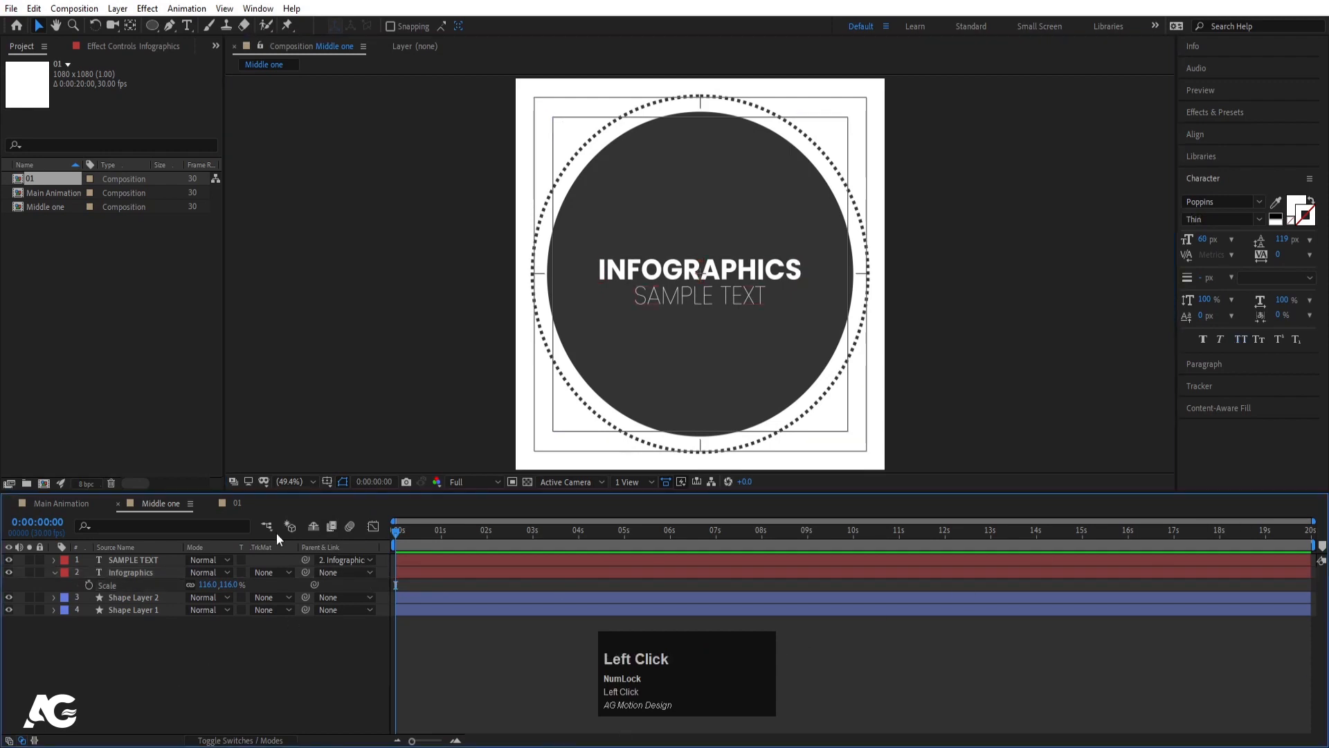
- Copy the solid circle, Shape Layer 1, from the Middle one composition into composition 01
left_click(234, 504)
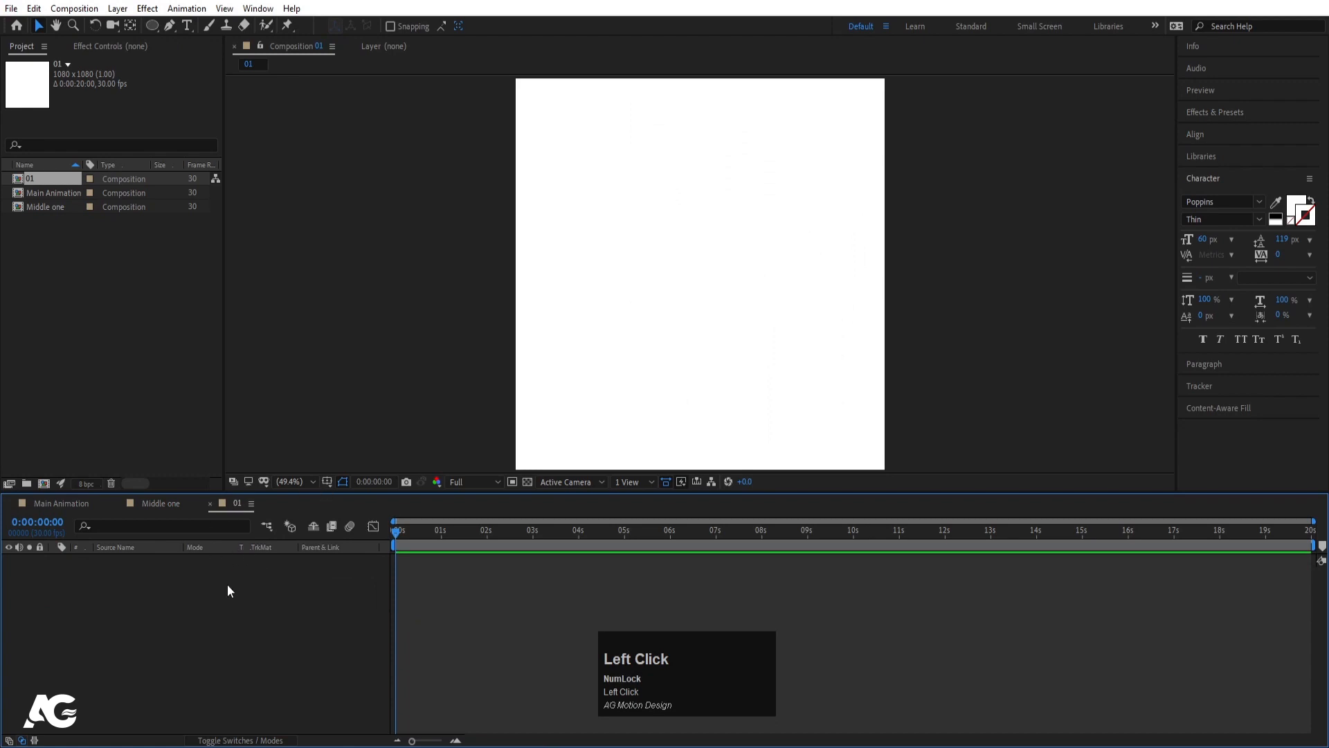
left_click(151, 504)
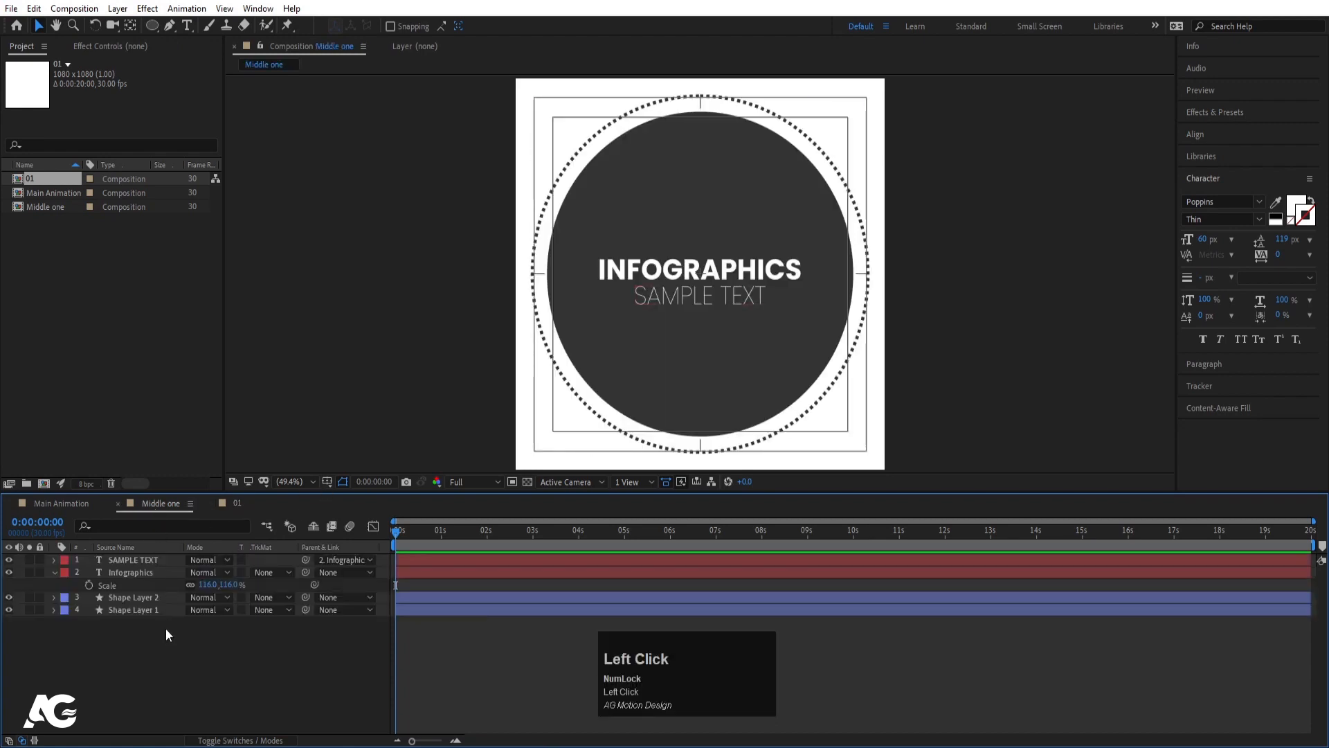
left_click(141, 597)
left_click(131, 611)
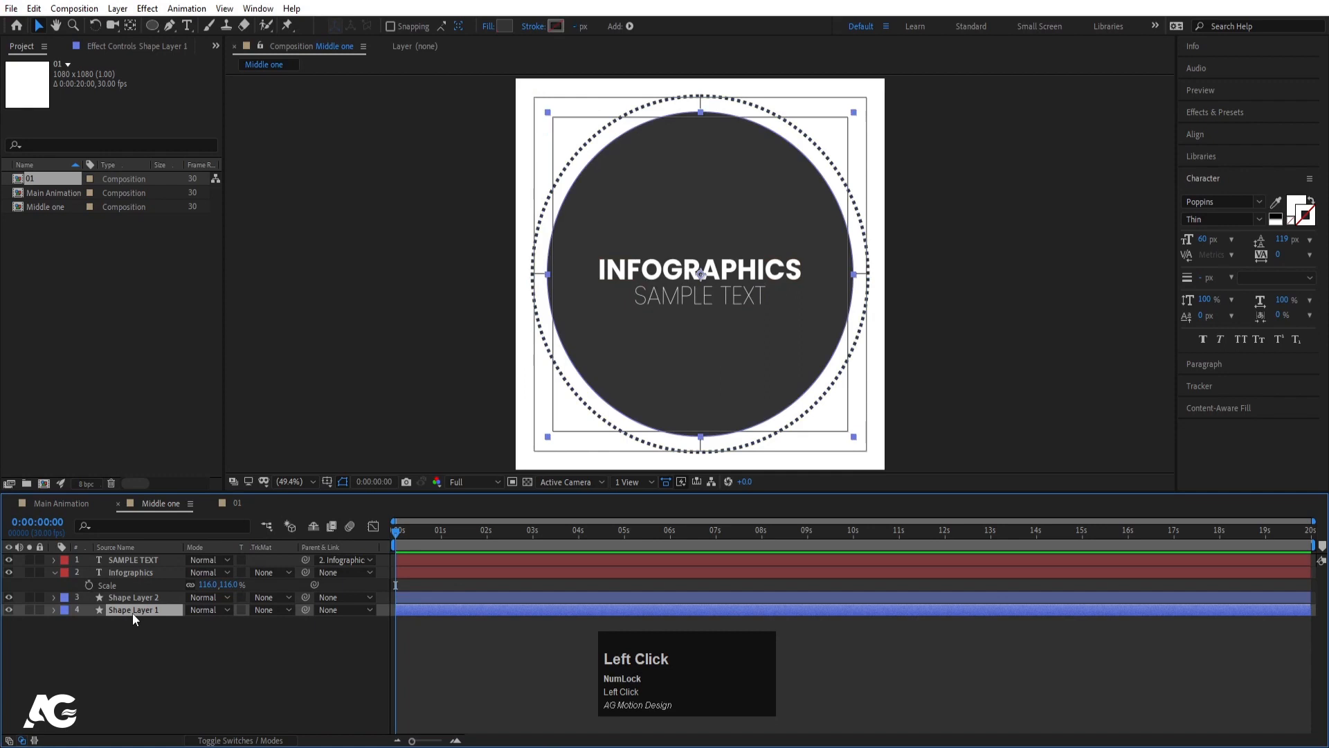
key("ctrl+c")
left_click(239, 502)
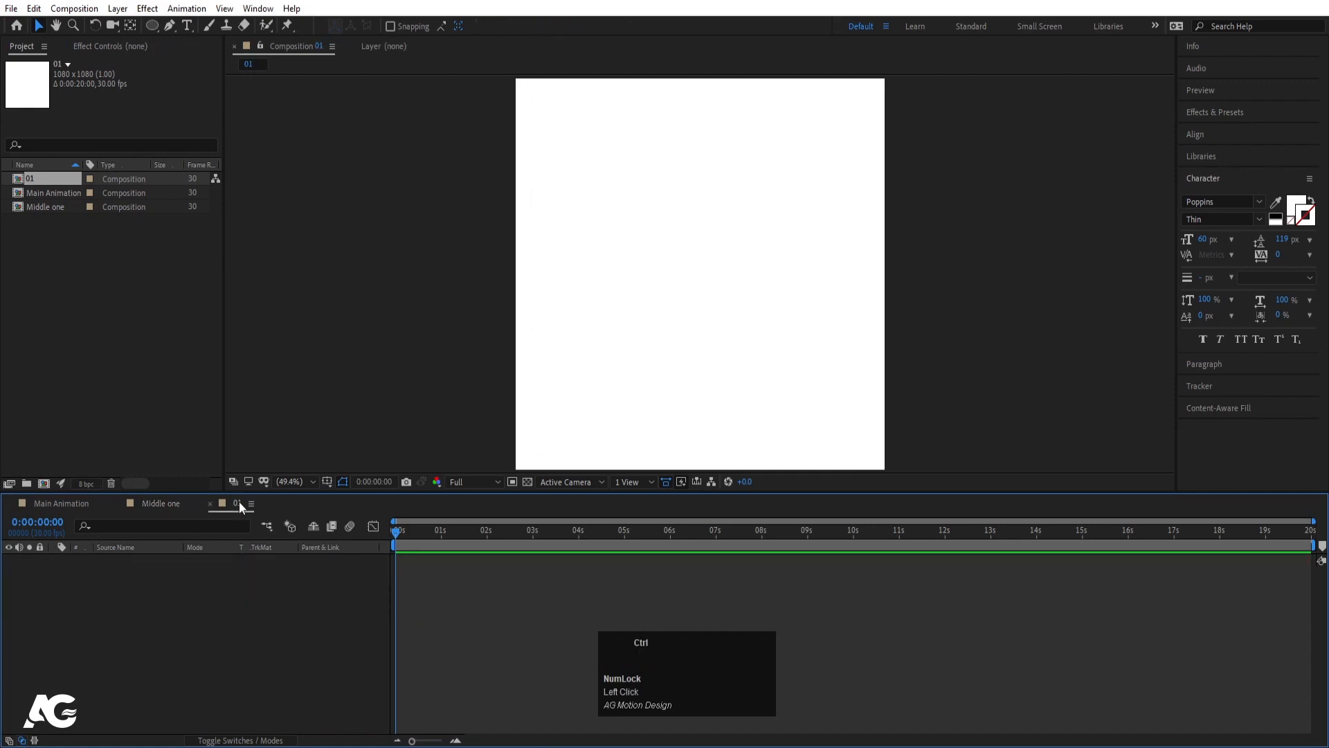
key("ctrl+v")
left_click(135, 608)
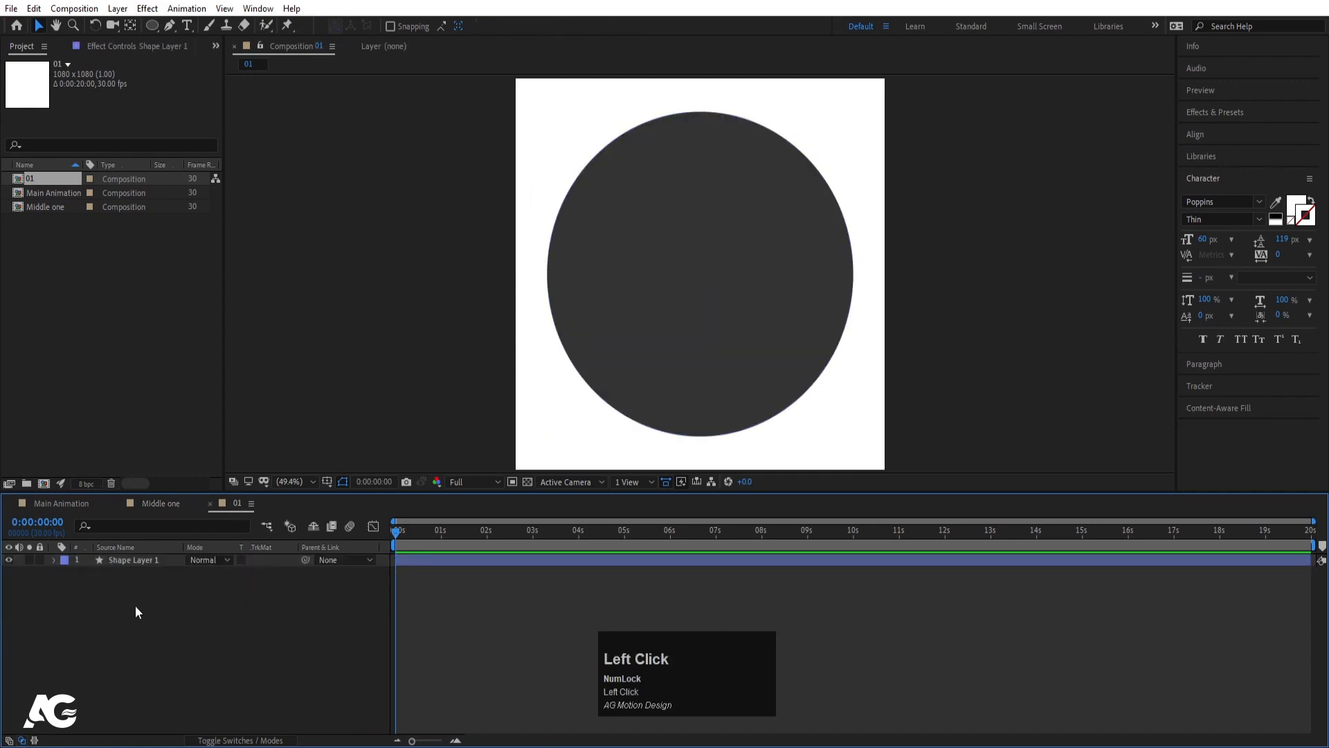
- Duplicate the circle layer in composition 01 and give the copy no fill and a dark grey stroke
left_click(136, 560)
key("ctrl+d")
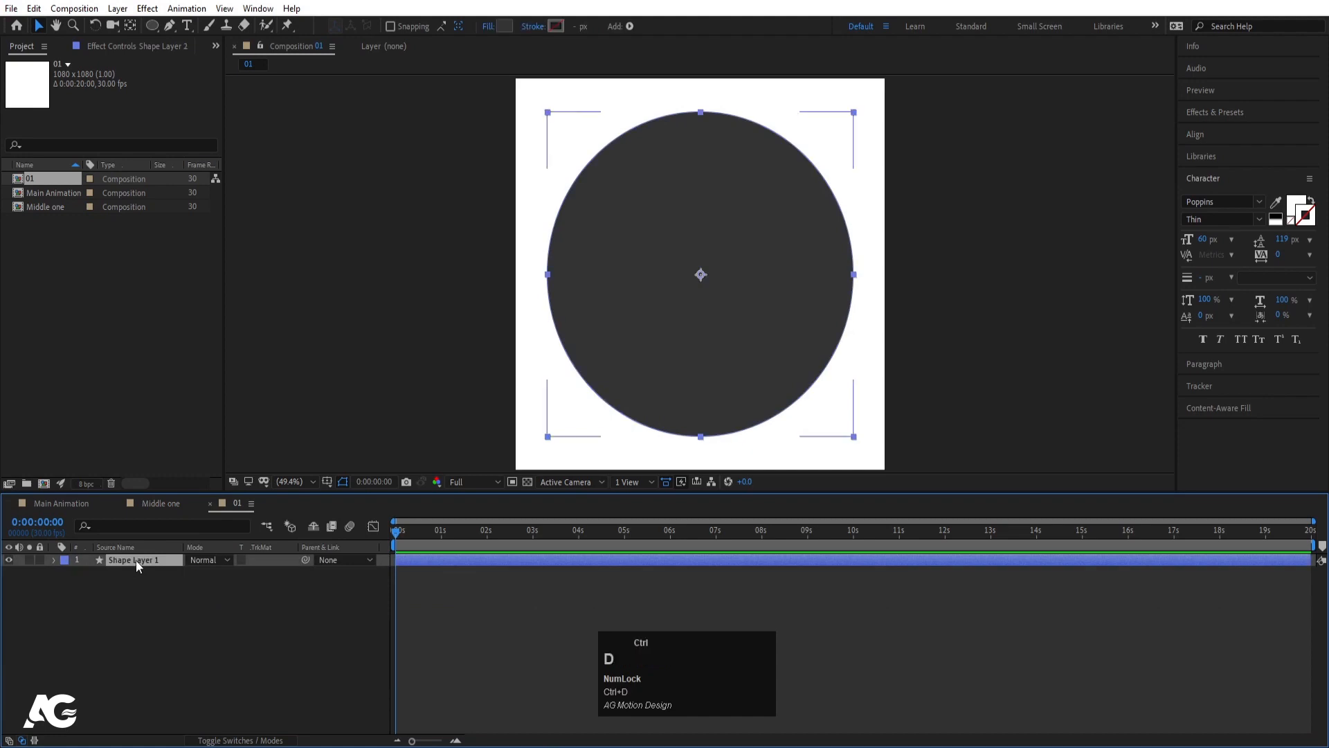
left_click(486, 28)
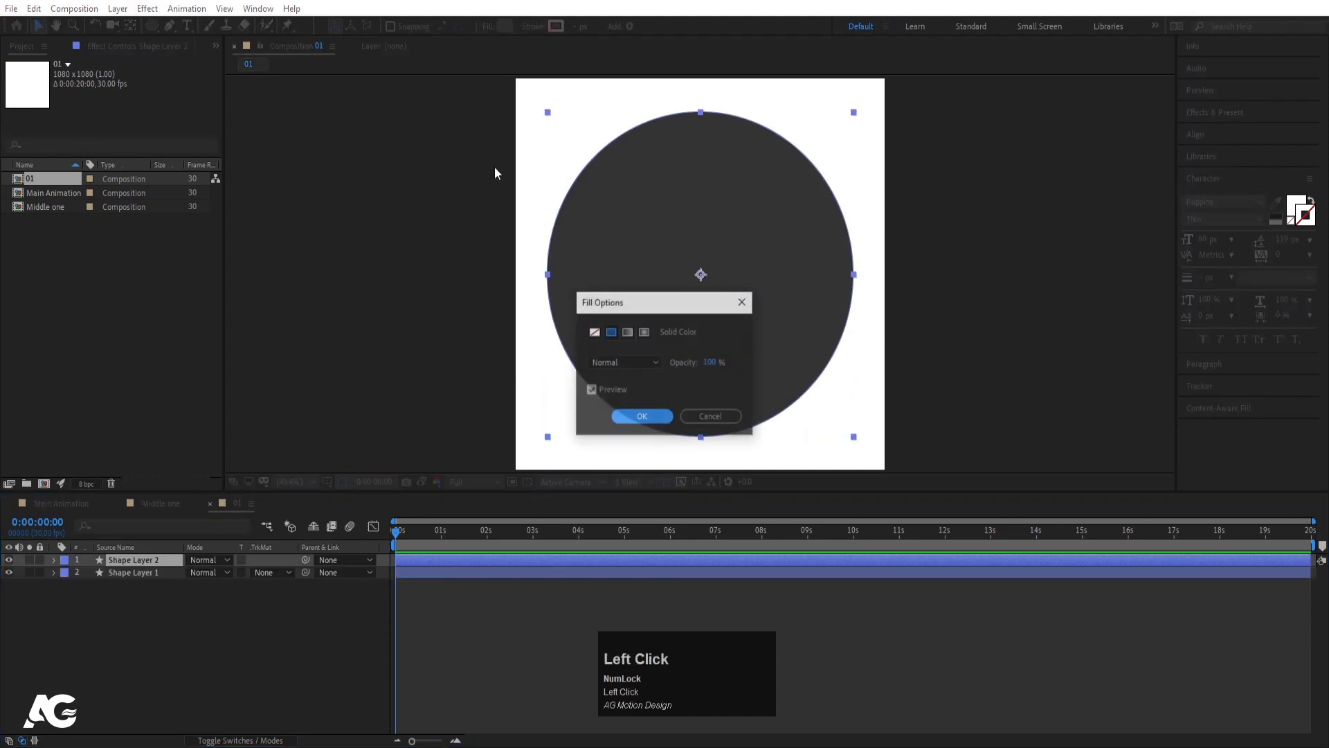
left_click(628, 418)
left_click(558, 26)
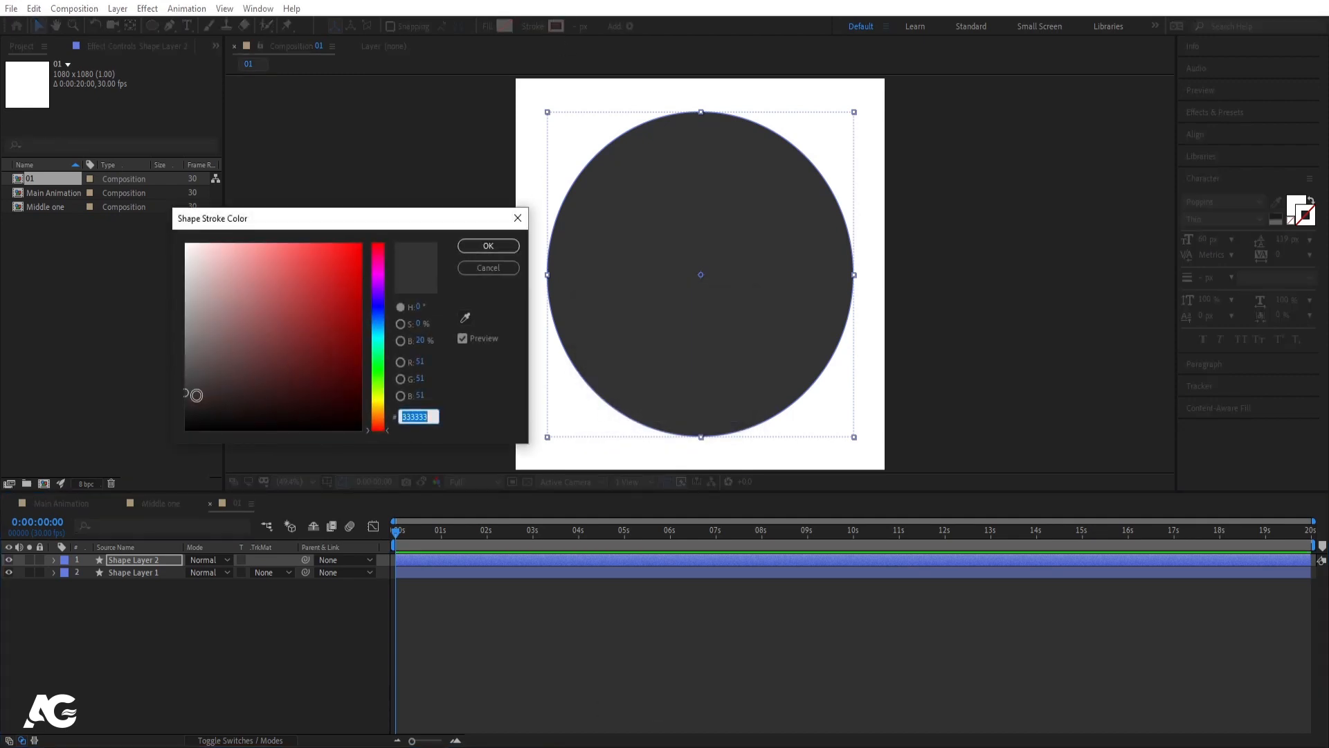
left_click_drag(196, 390, 154, 398)
left_click(473, 245)
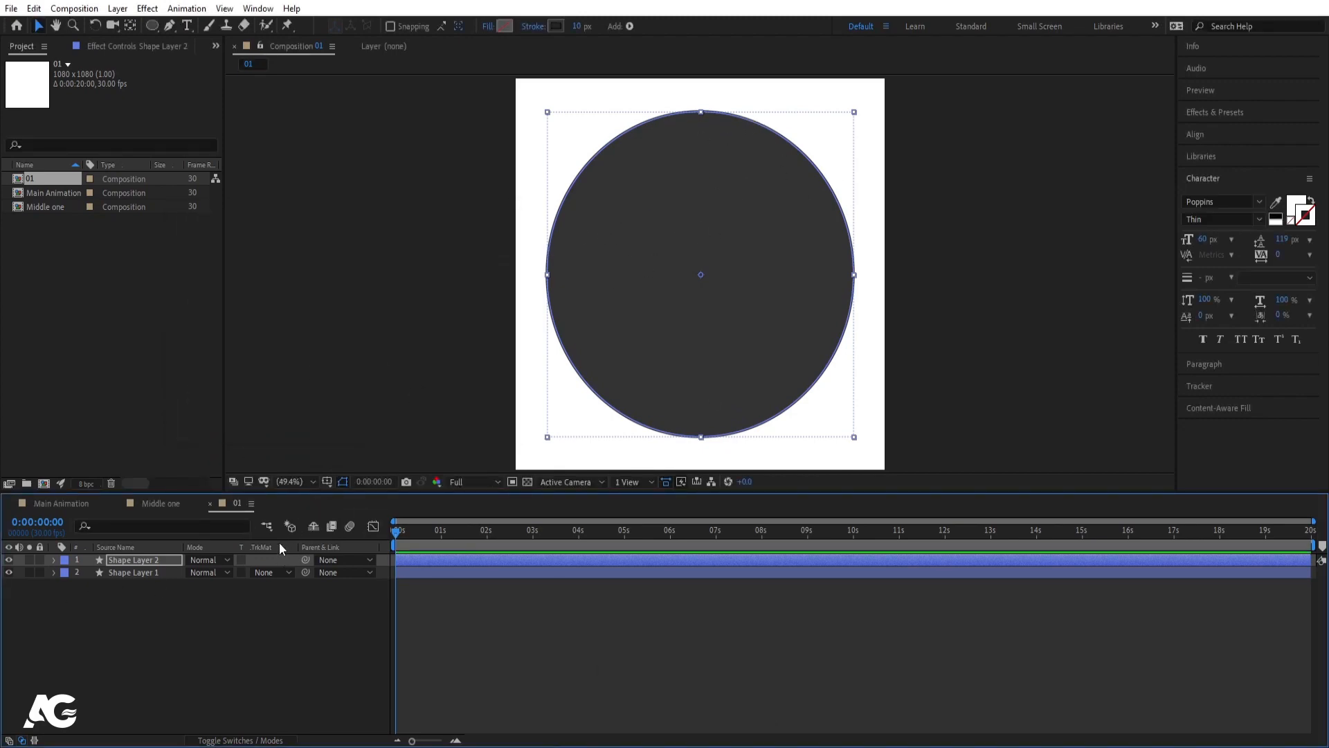
- Scale the outlined circle to 93% and set its stroke width to 53 px
key("s")
left_click_drag(206, 572, 213, 576)
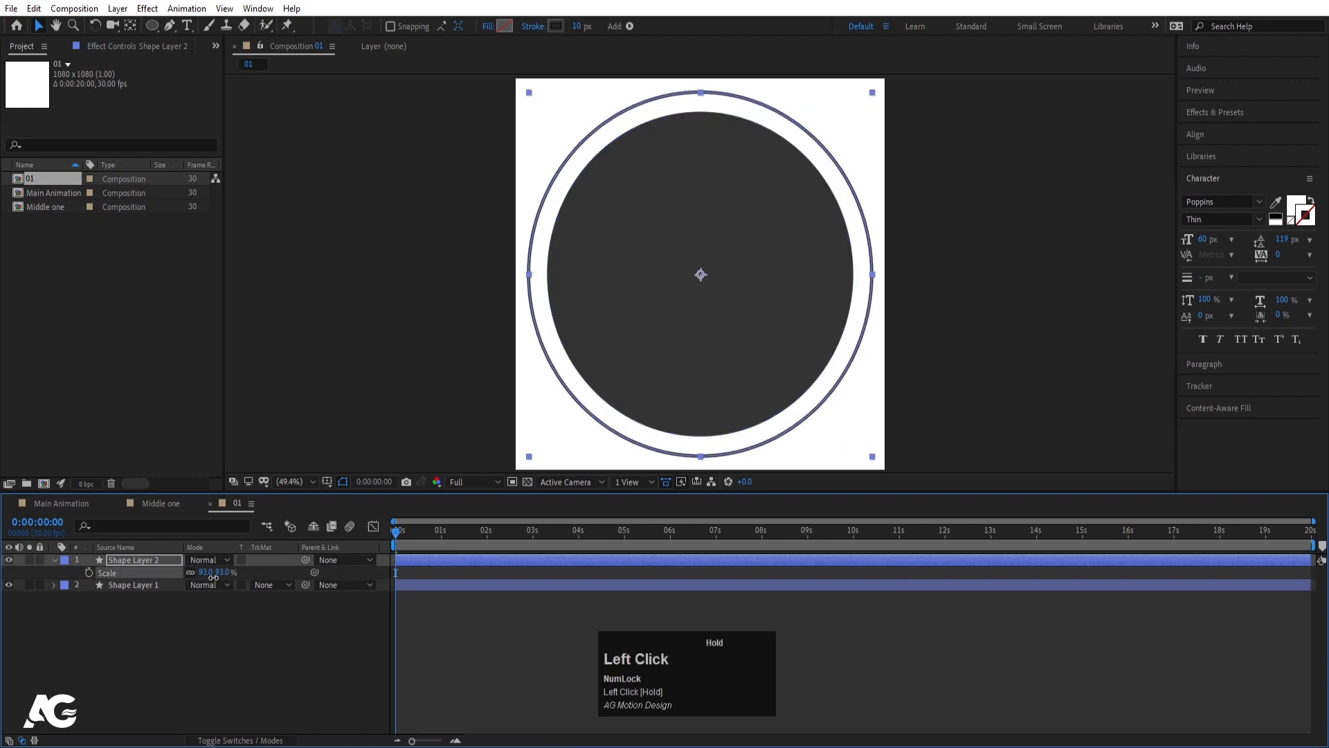
left_click_drag(576, 27, 604, 25)
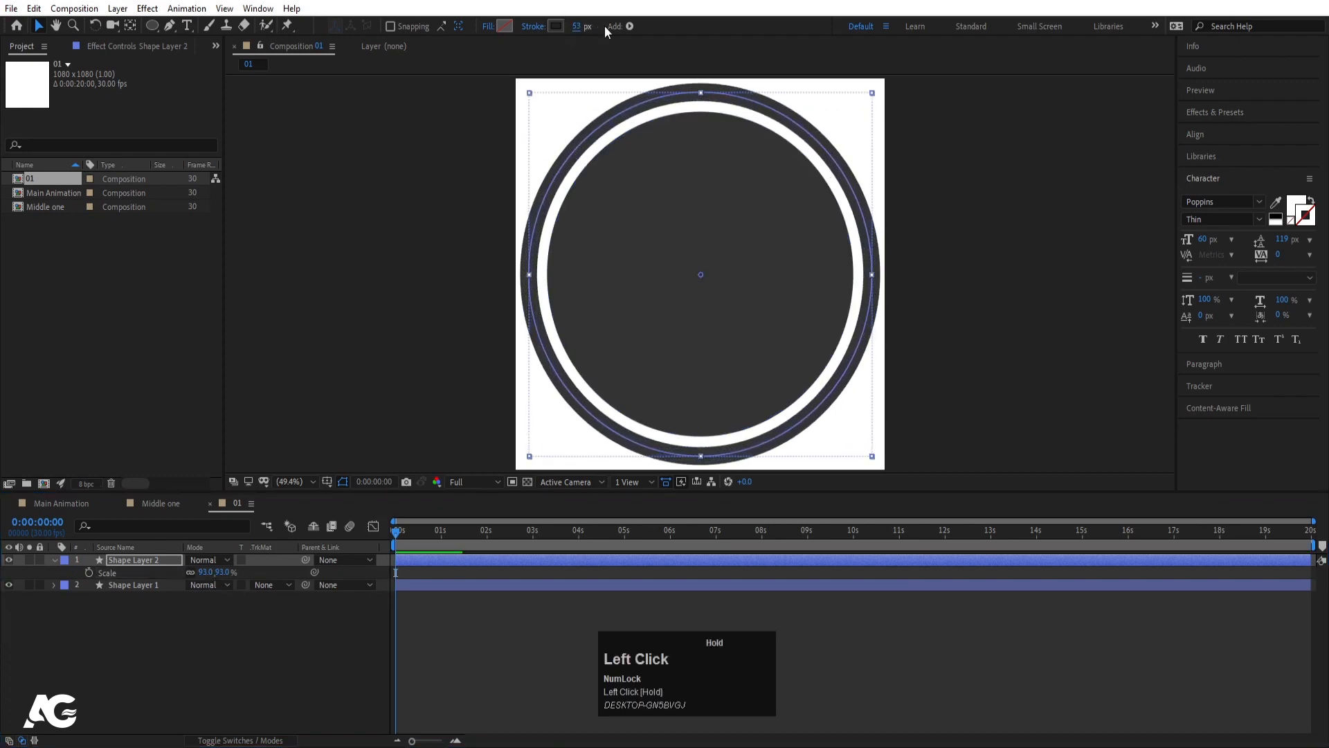
- Add Trim Paths to the thick ring on Shape Layer 2 and set its End to 50%
left_click(53, 561)
left_click(53, 560)
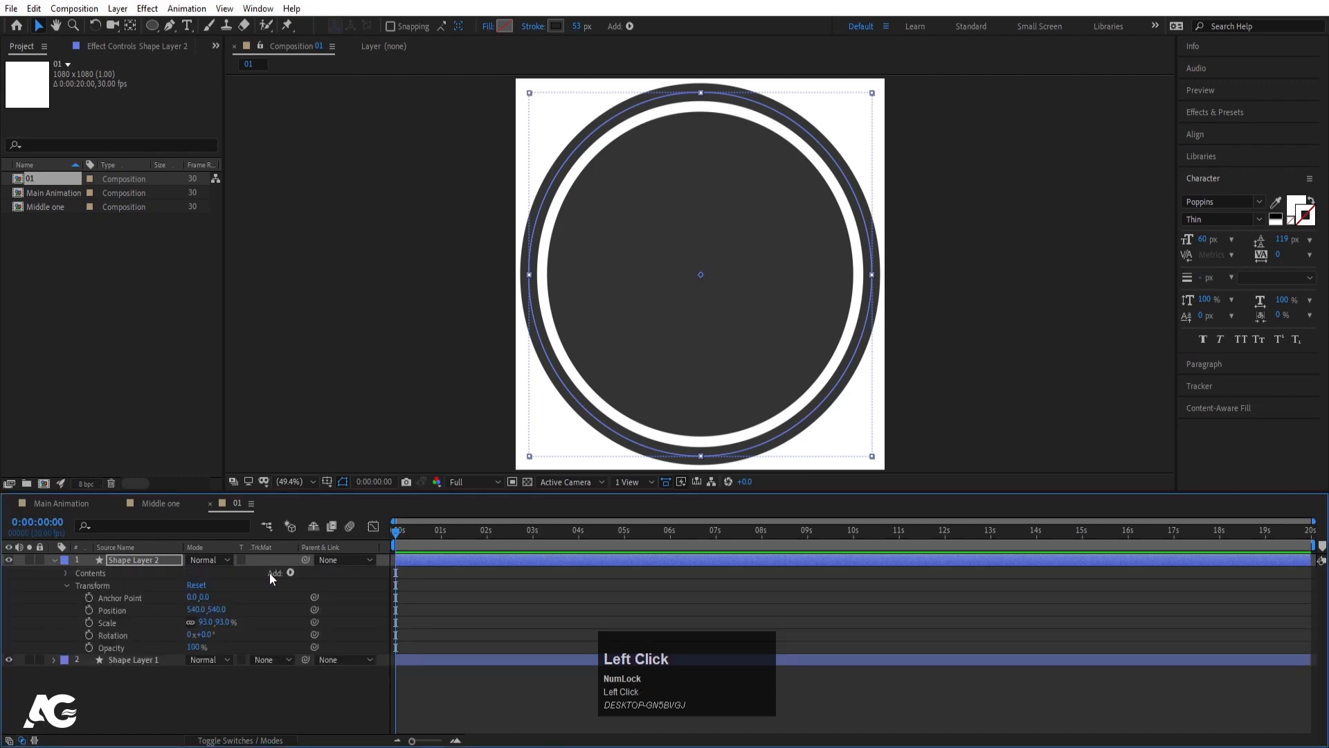
left_click(290, 572)
left_click(332, 493)
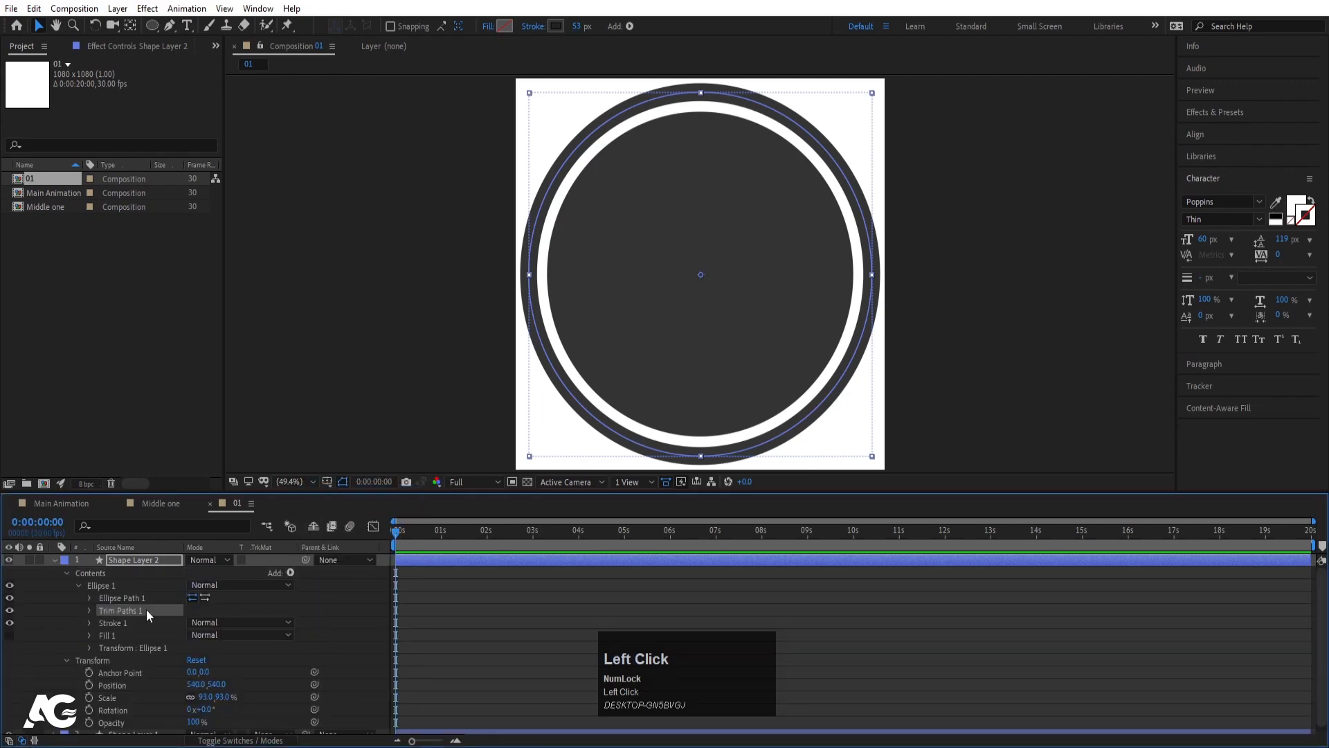
left_click(87, 610)
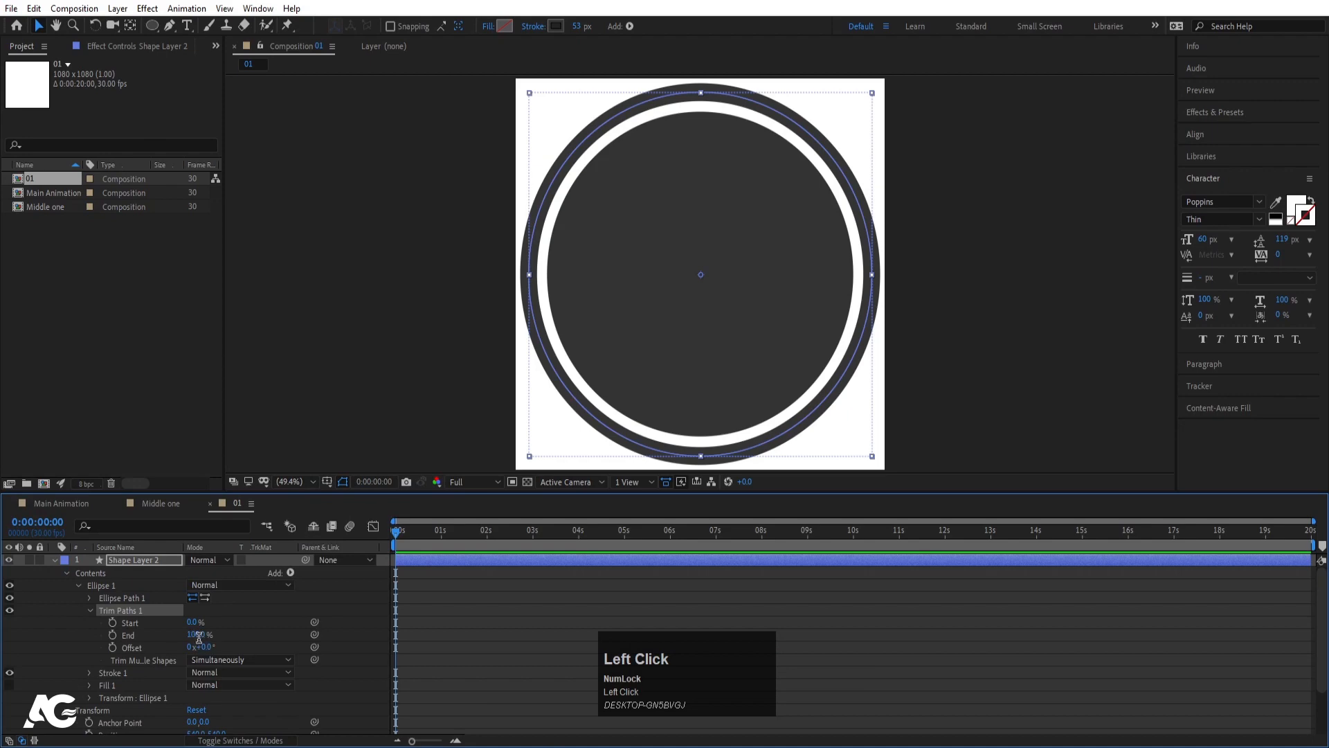
left_click(198, 636)
type("50")
key("Return")
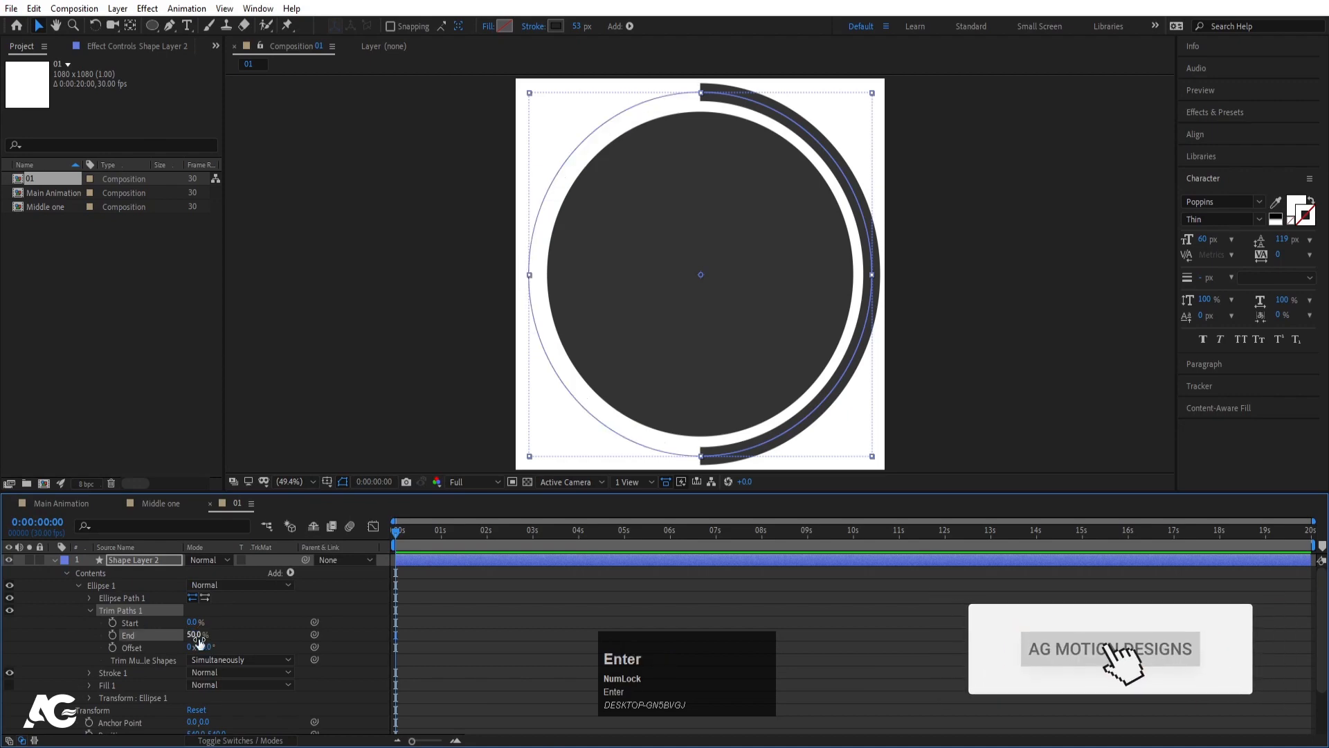
- Duplicate the half-ring layer and delete Trim Paths from the original, Shape Layer 2
left_click(49, 559)
left_click(122, 561)
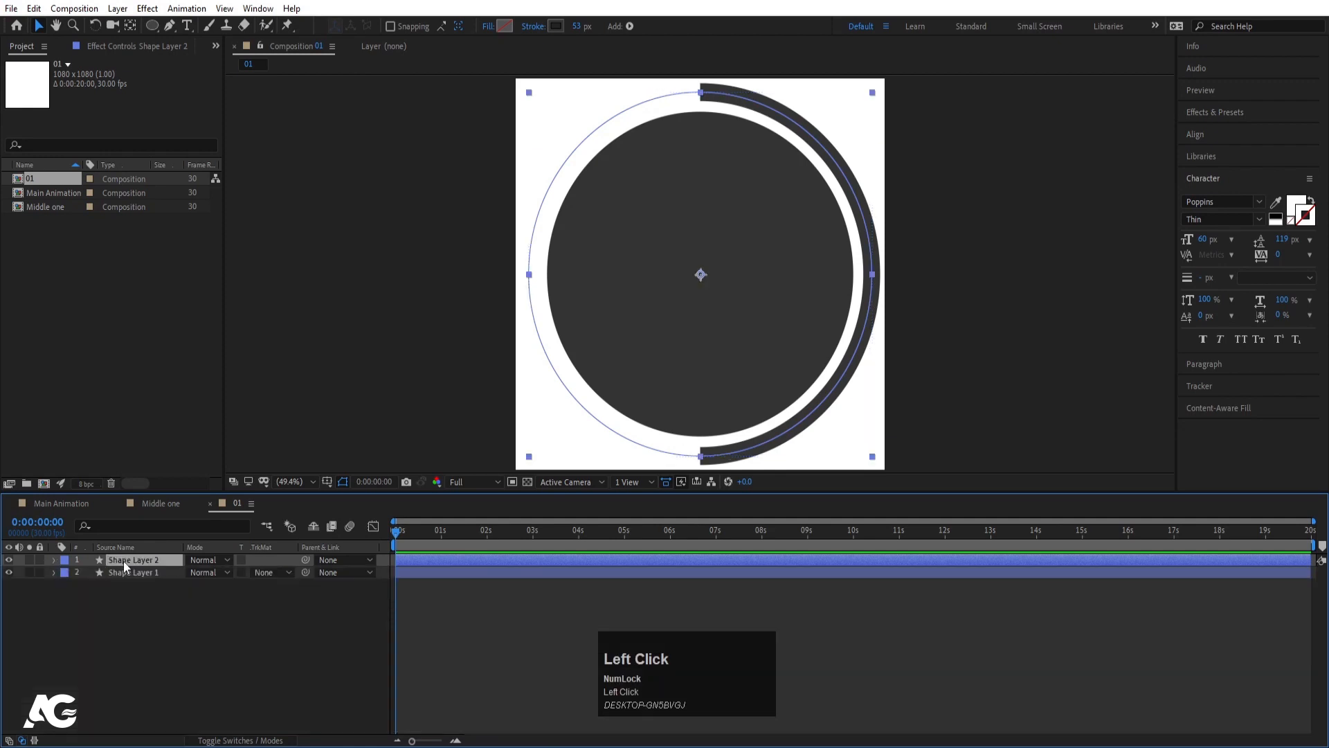
key("ctrl+d")
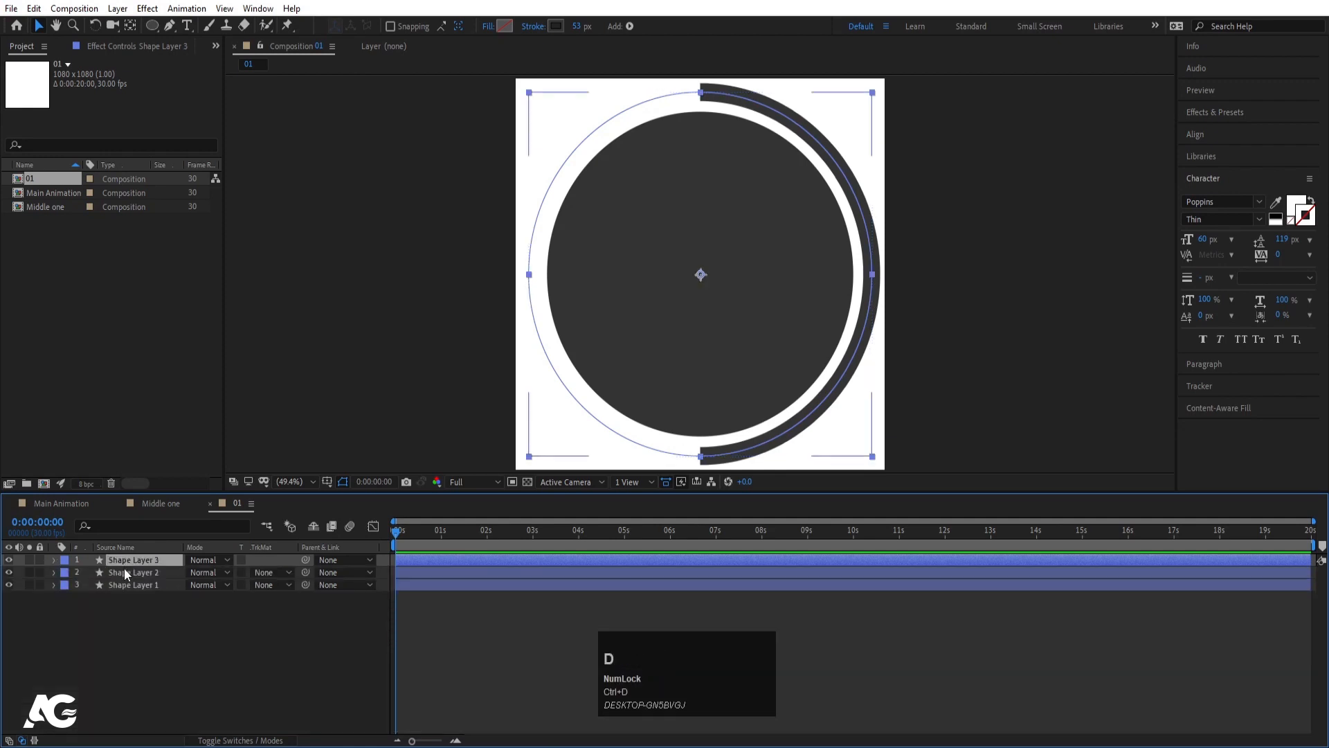
left_click(124, 572)
left_click(54, 572)
left_click(114, 609)
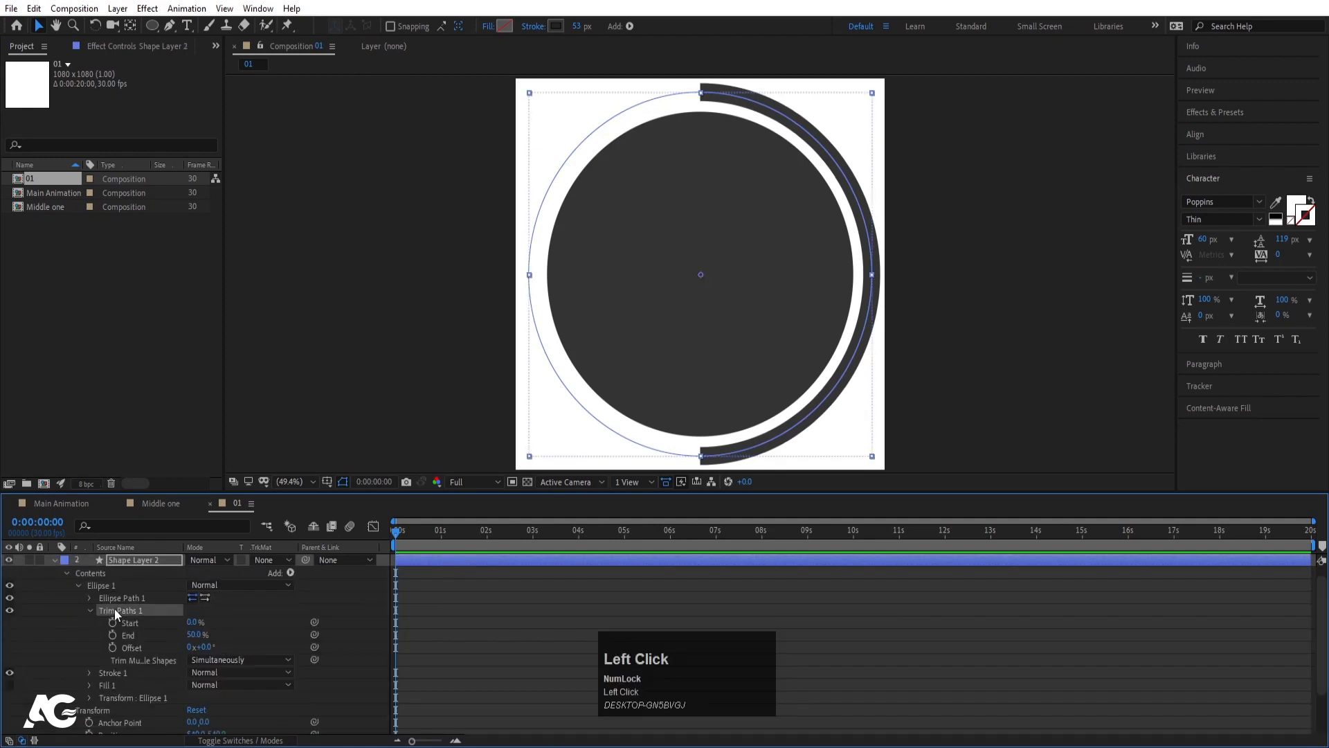
key("Delete")
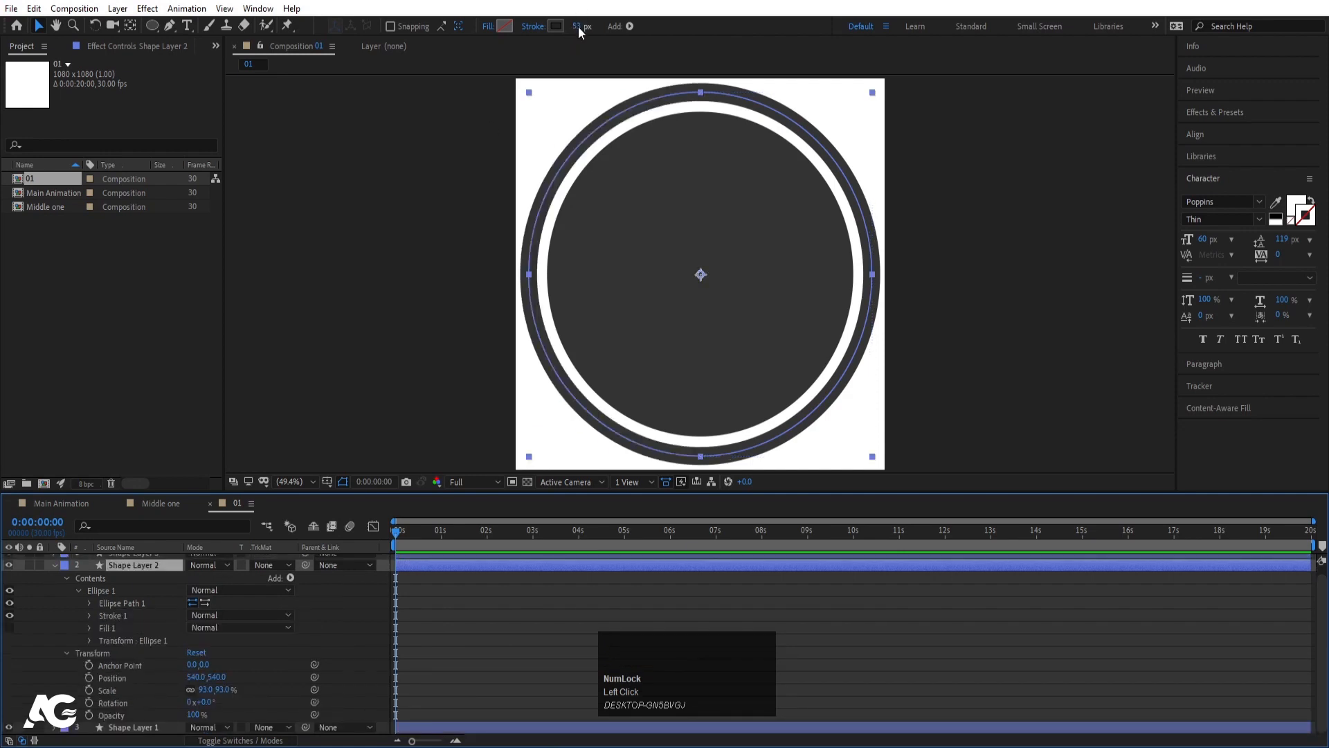
- Set the stroke width of the full ring on Shape Layer 2 to 10 px and collapse its properties
left_click(577, 26)
type("10")
key("Return")
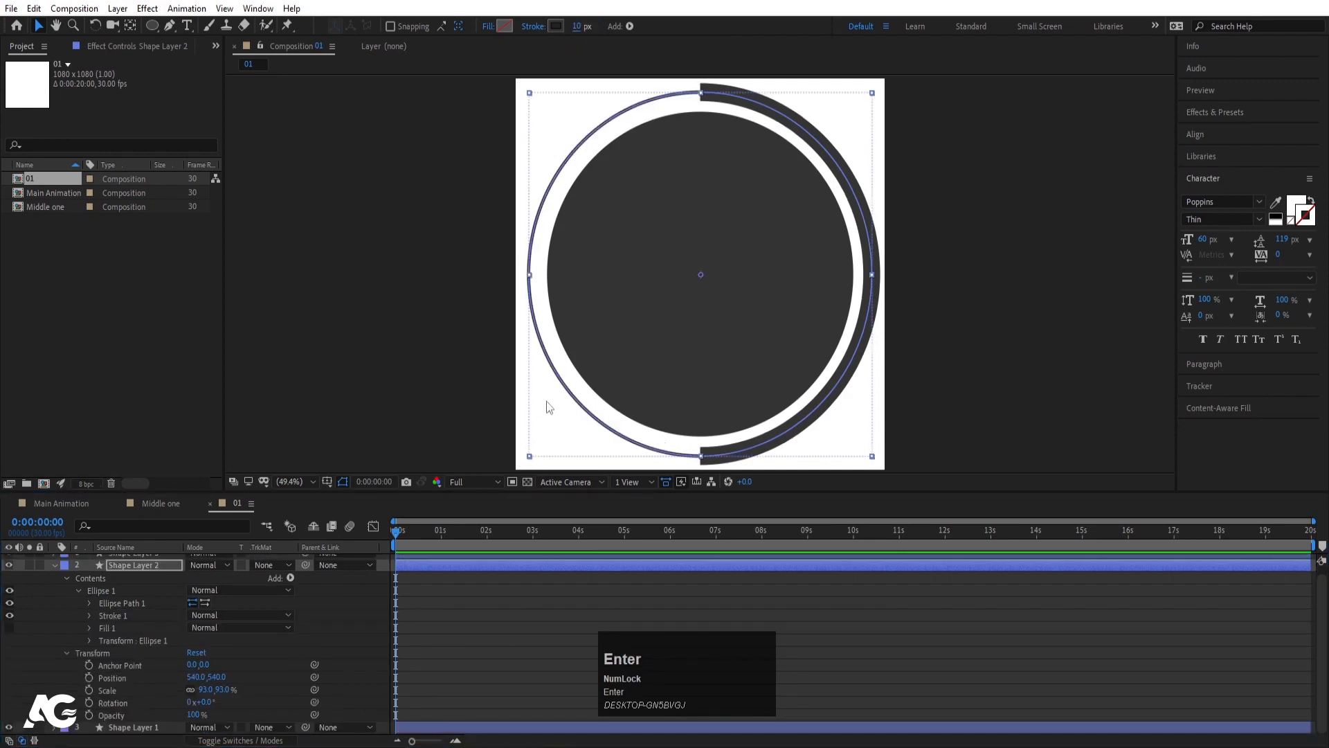
left_click(467, 615)
key("u")
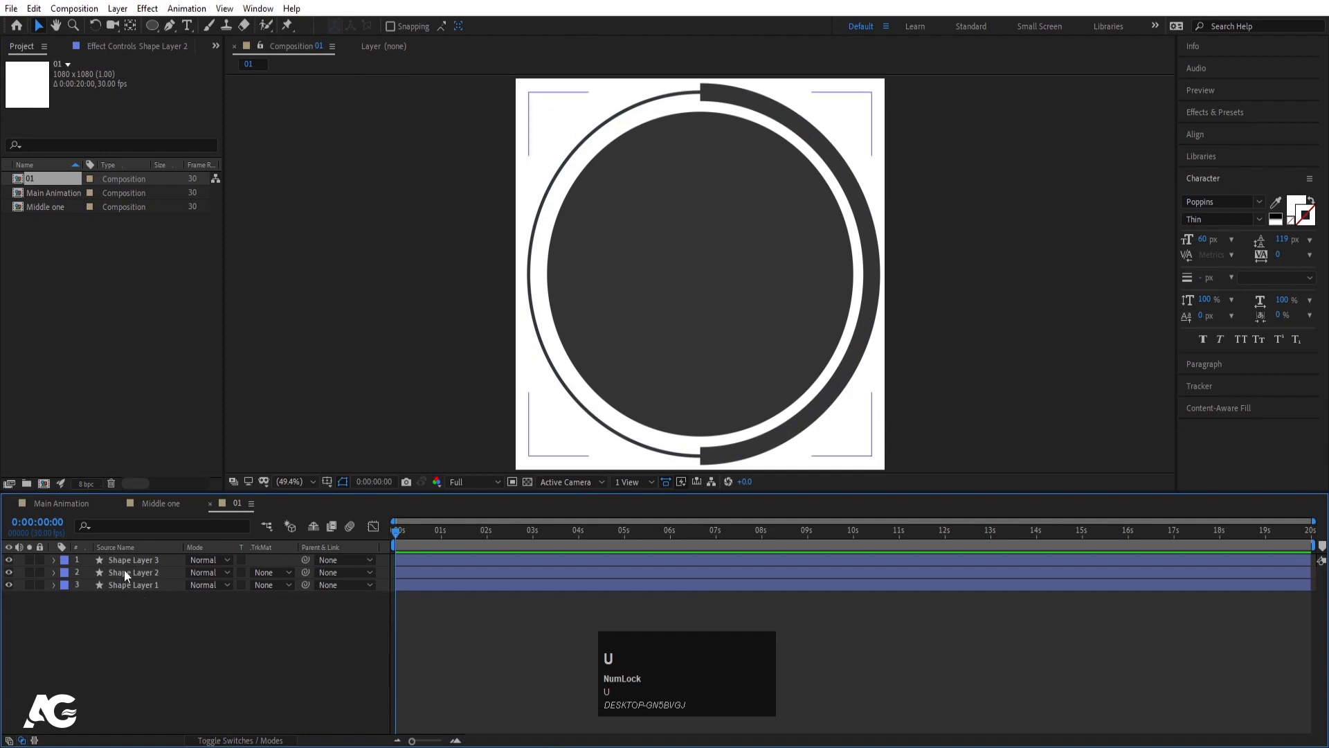
- Set the stroke's Line Cap to Round Cap on the thick half ring, Shape Layer 3
left_click(126, 561)
left_click(56, 560)
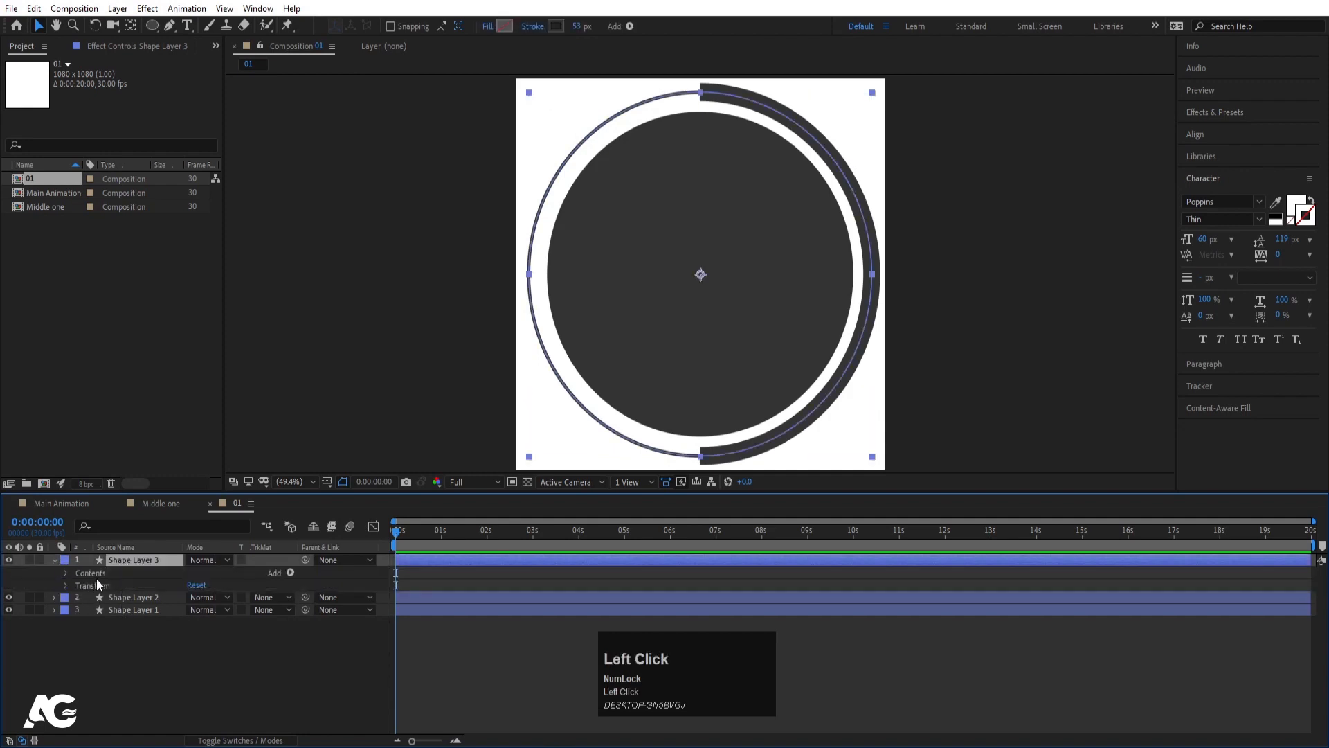
left_click(63, 572)
left_click(65, 571)
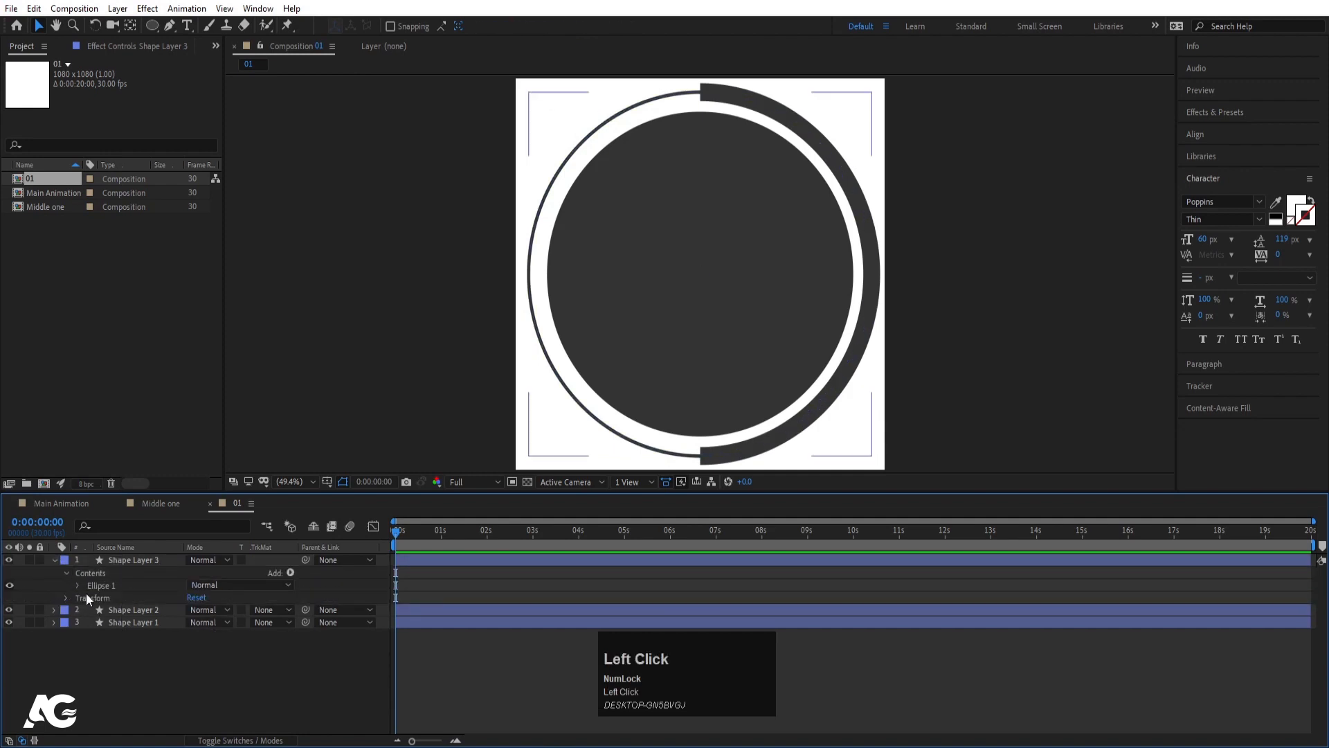
left_click(97, 586)
left_click(76, 586)
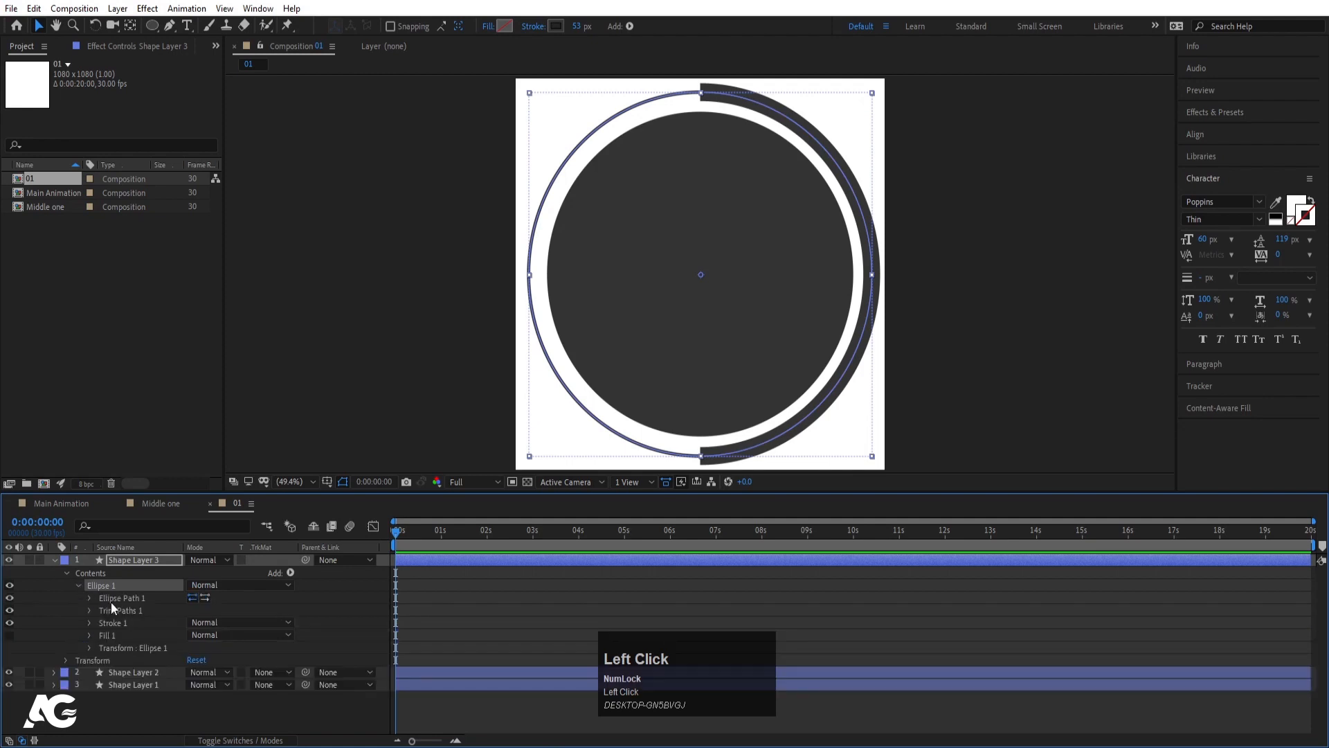
left_click(90, 622)
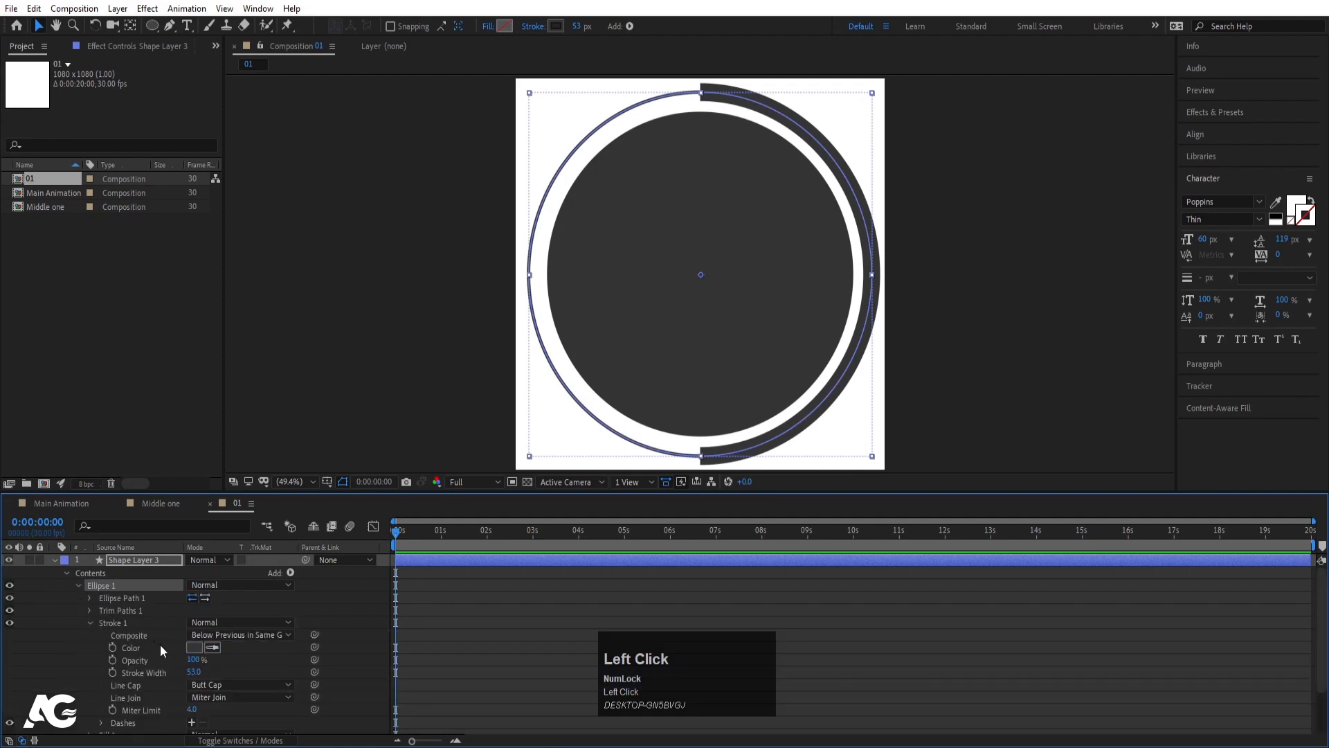
left_click(235, 685)
left_click(223, 716)
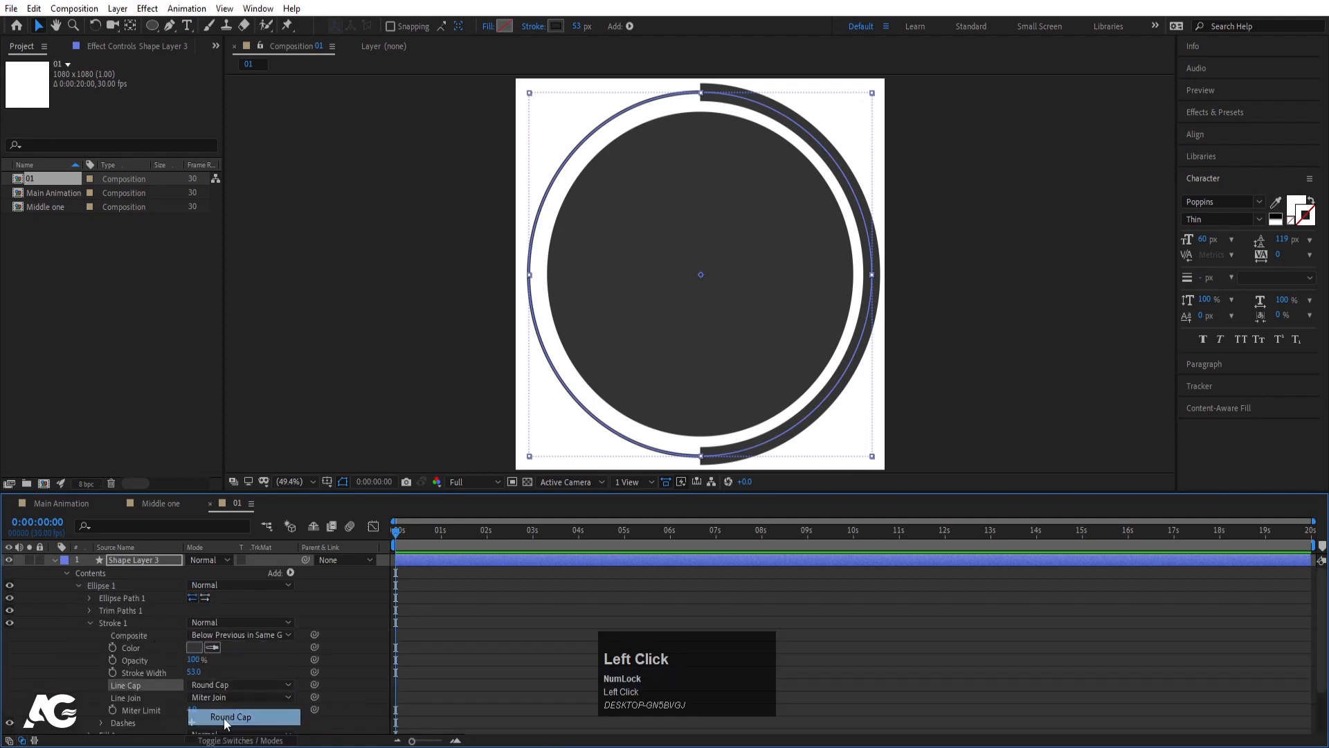
left_click(454, 608)
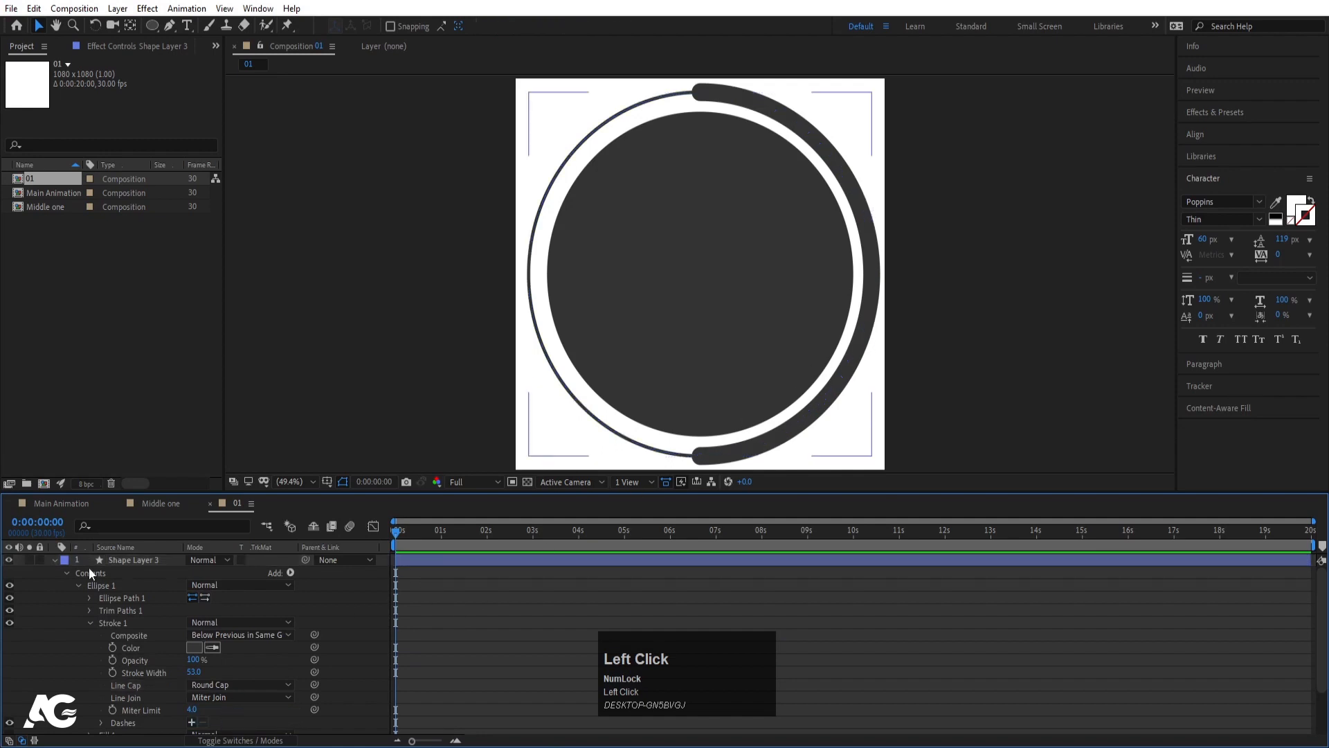
scroll(69, 567, "up", 1)
left_click(54, 560)
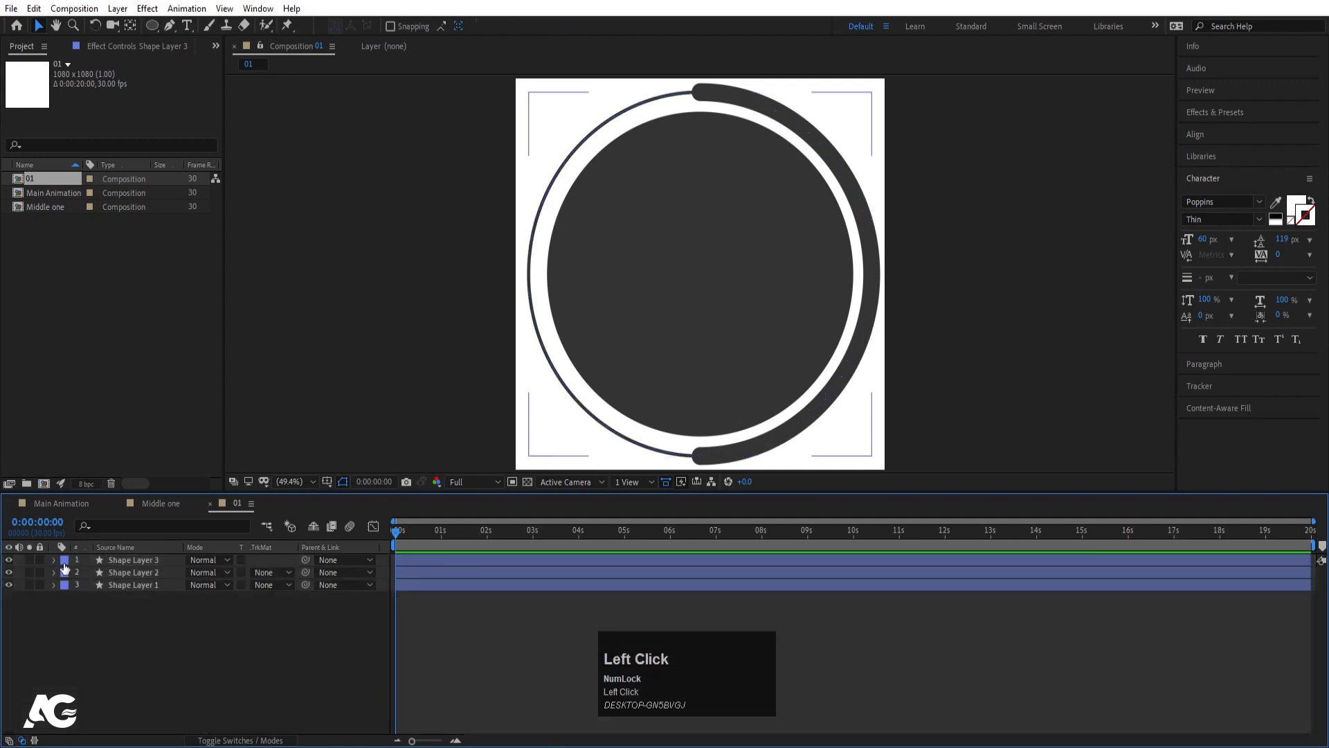
left_click(116, 575)
key("ctrl+d")
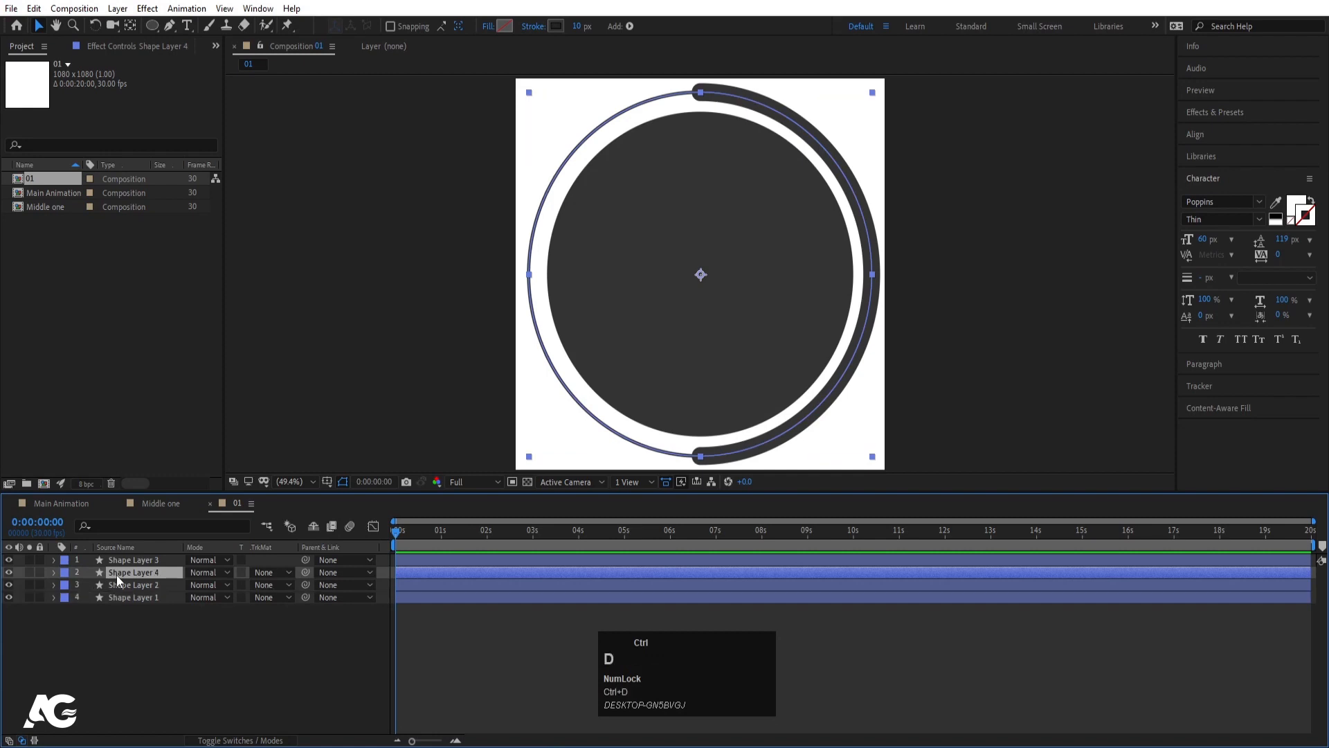
left_click_drag(116, 575, 118, 575)
key("Delete")
- Duplicate the thick half ring on Shape Layer 3
left_click(113, 564)
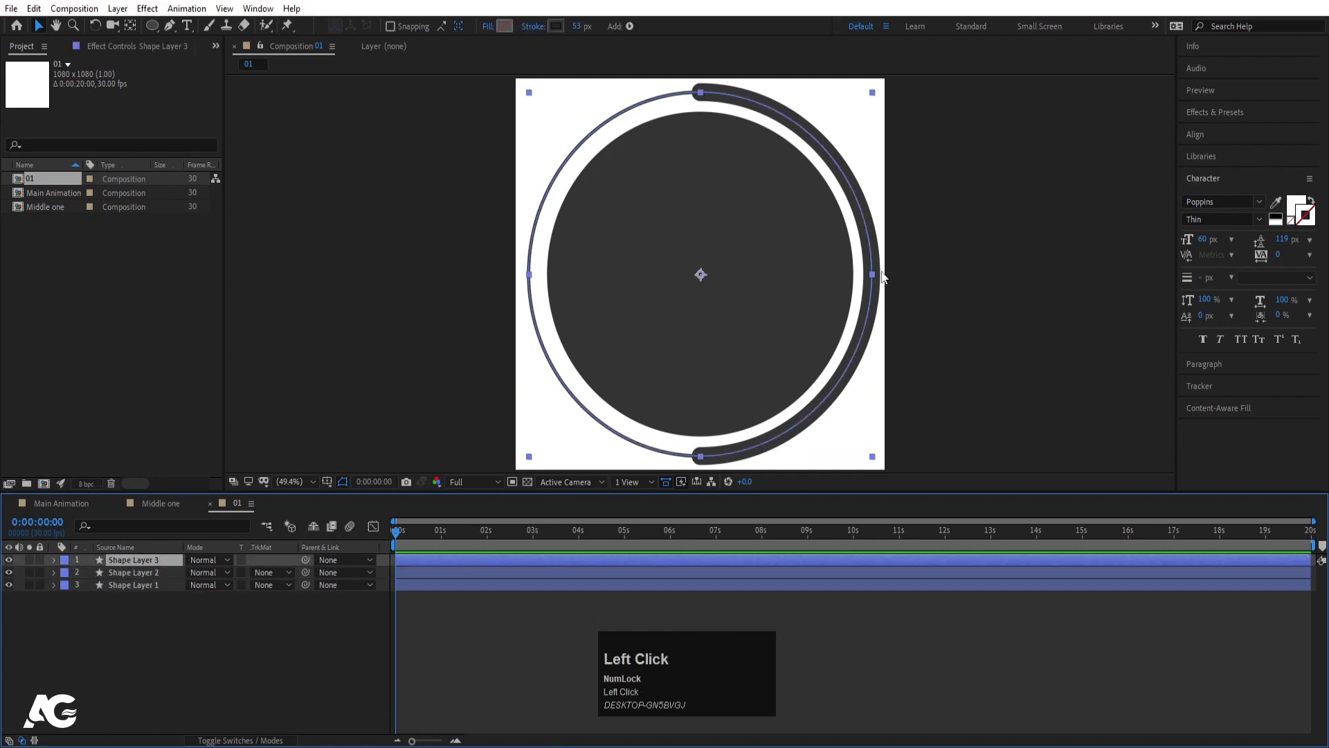
left_click(8, 561)
left_click(9, 561)
key("ctrl+d")
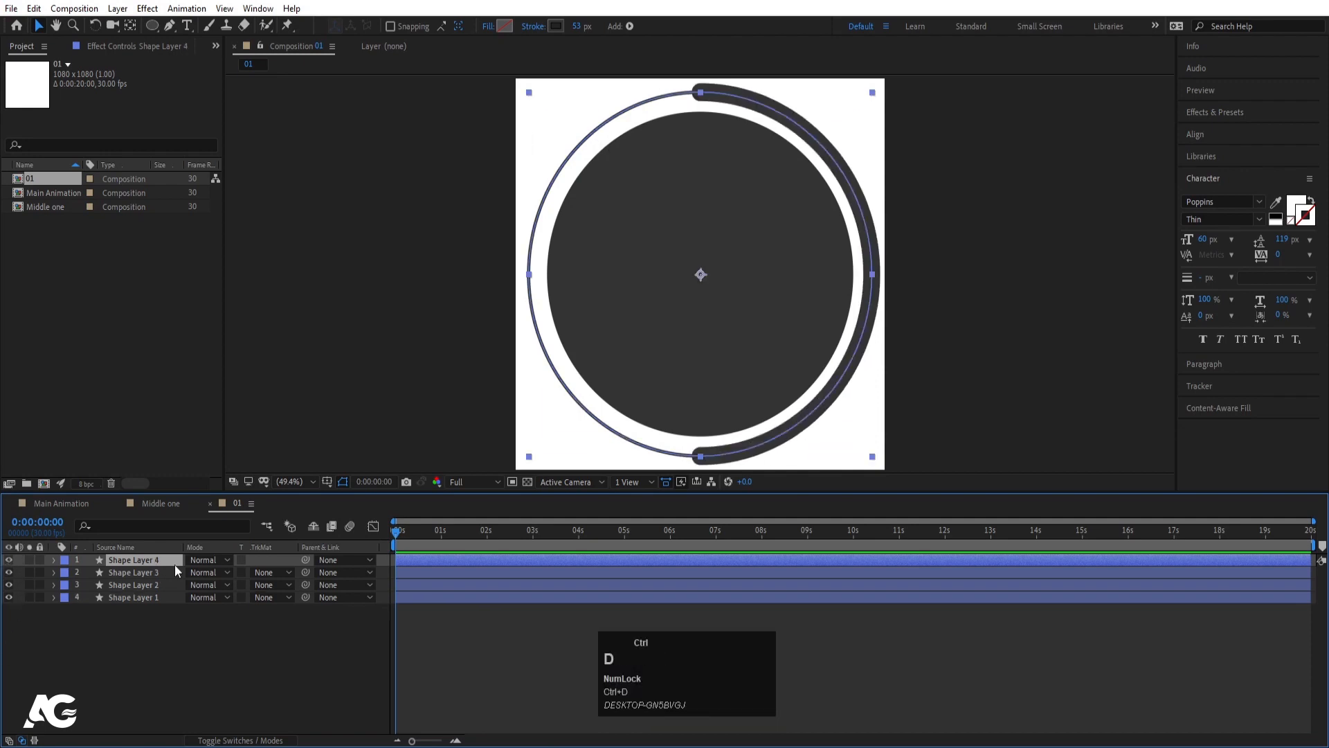
- Make the duplicated half ring's stroke white and reduce its width to 8 px
left_click(560, 27)
key("Return")
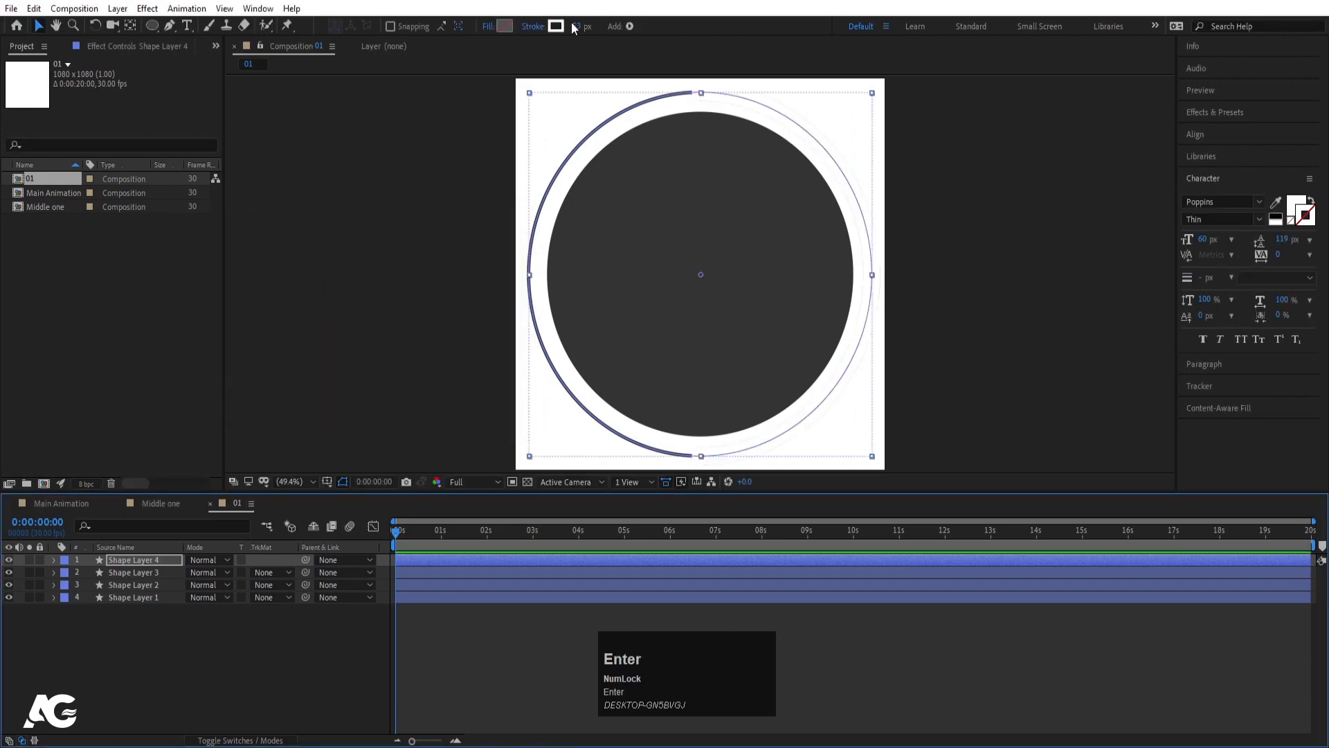
left_click_drag(578, 28, 543, 26)
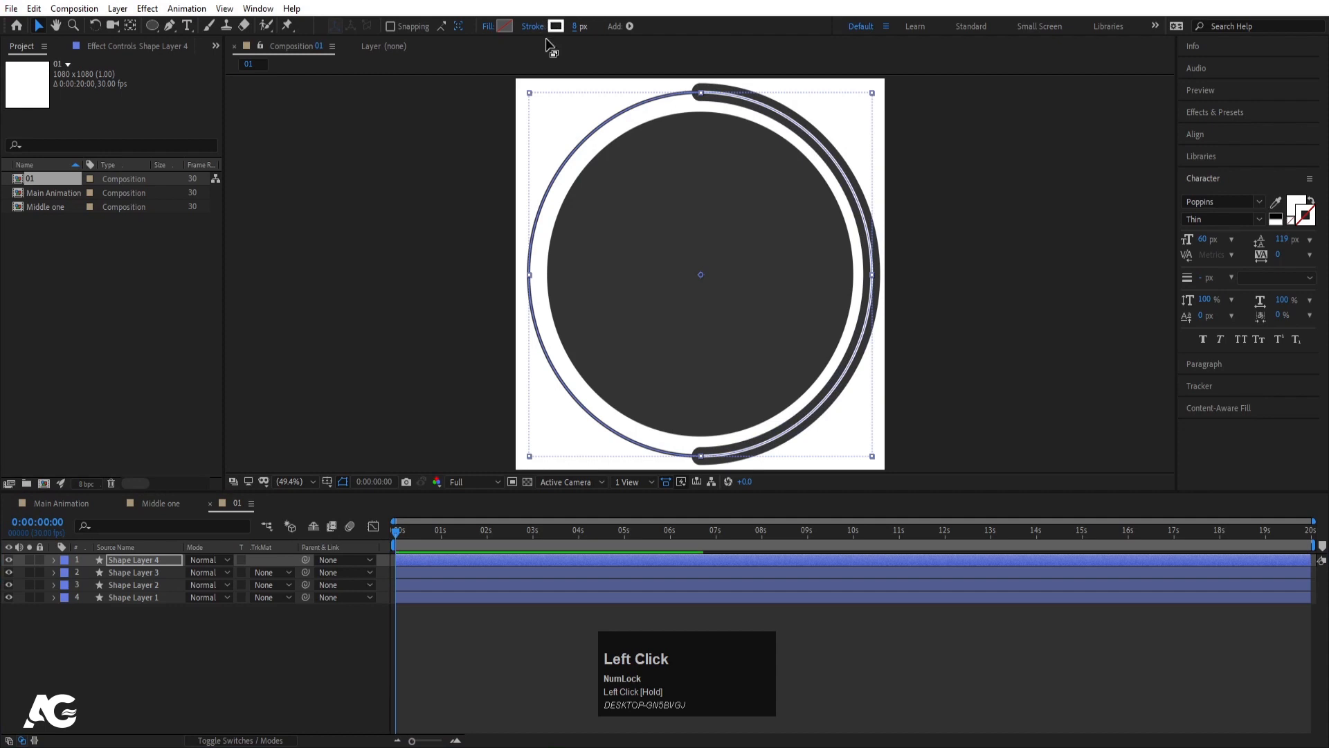
left_click(493, 659)
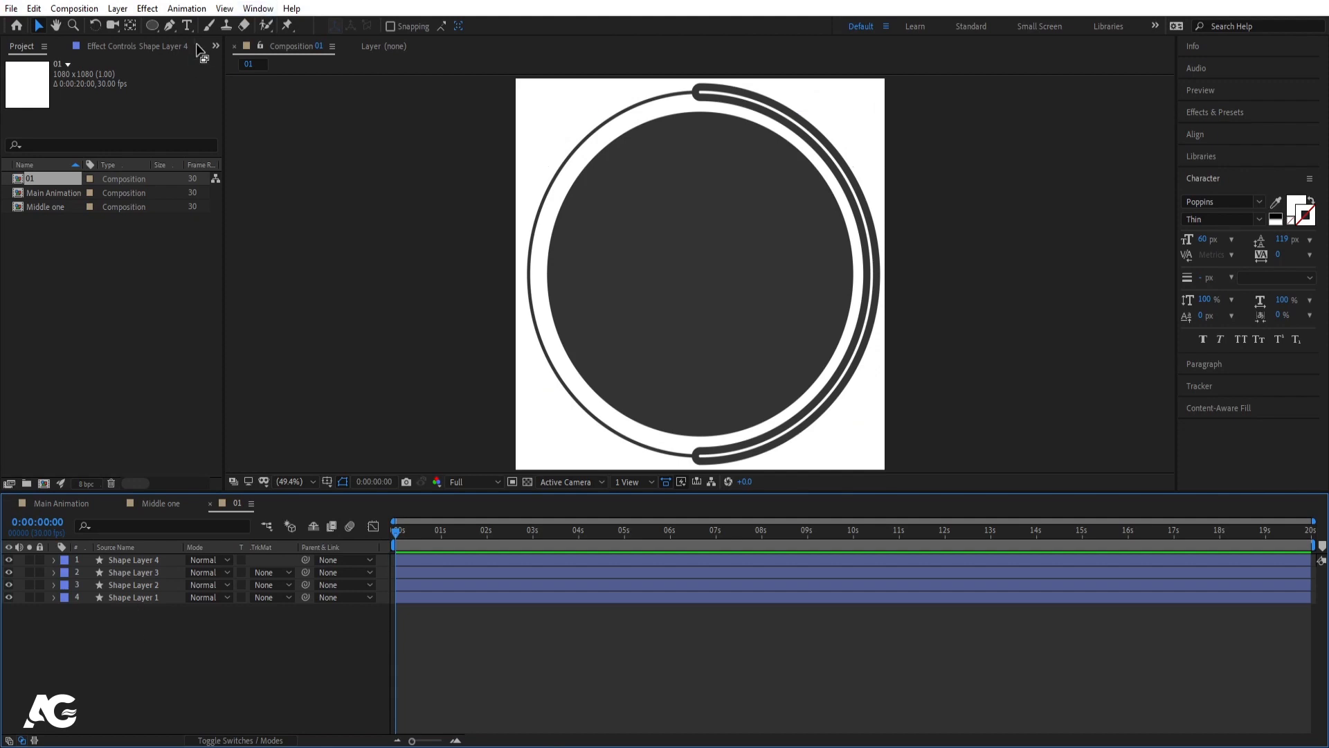
- Duplicate the dark circle, Shape Layer 1, and scale the copy down to 63%
left_click(186, 27)
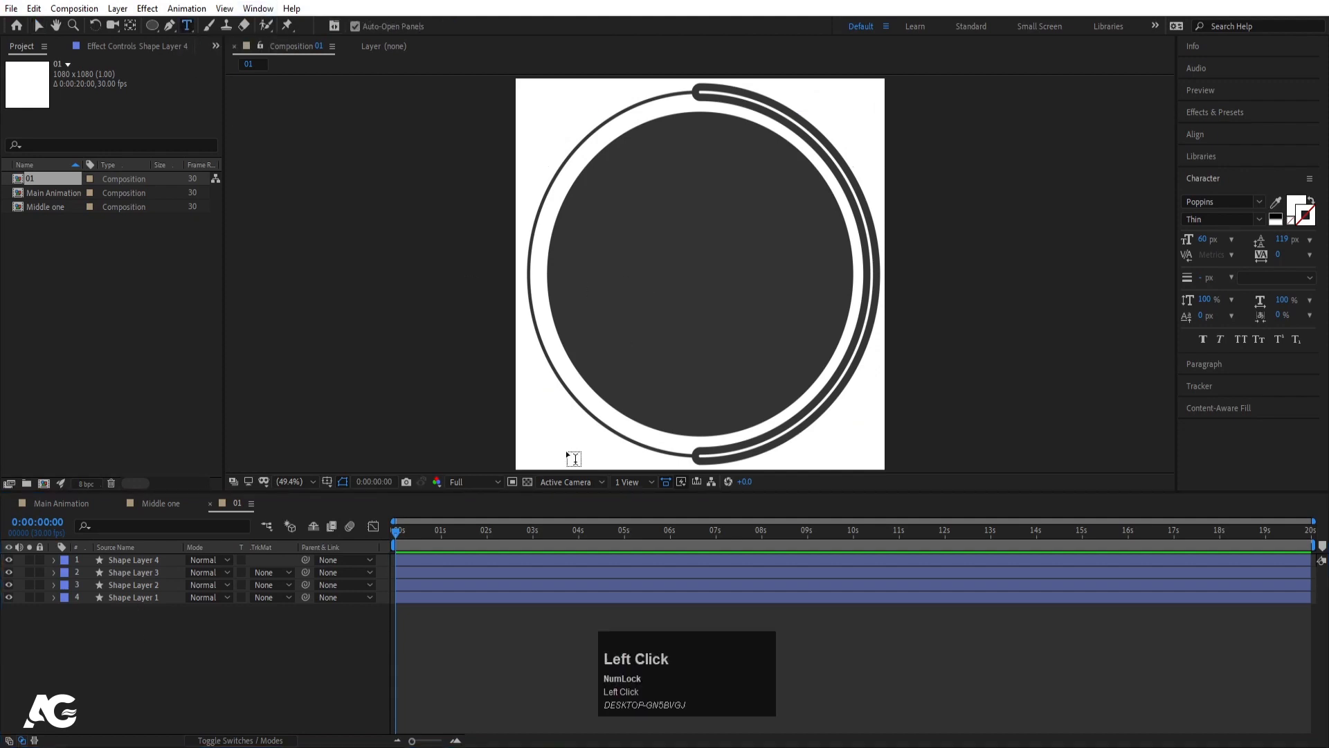
key("v")
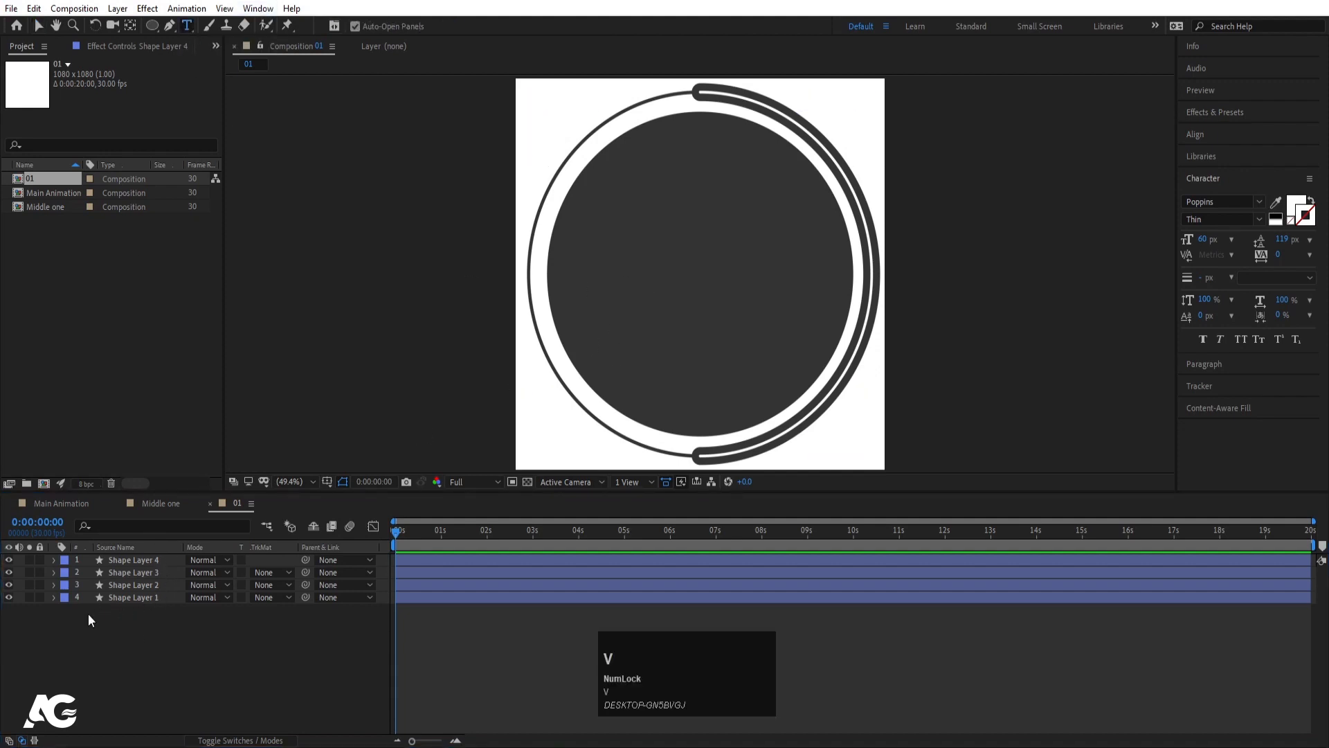
left_click(106, 597)
key("ctrl+d")
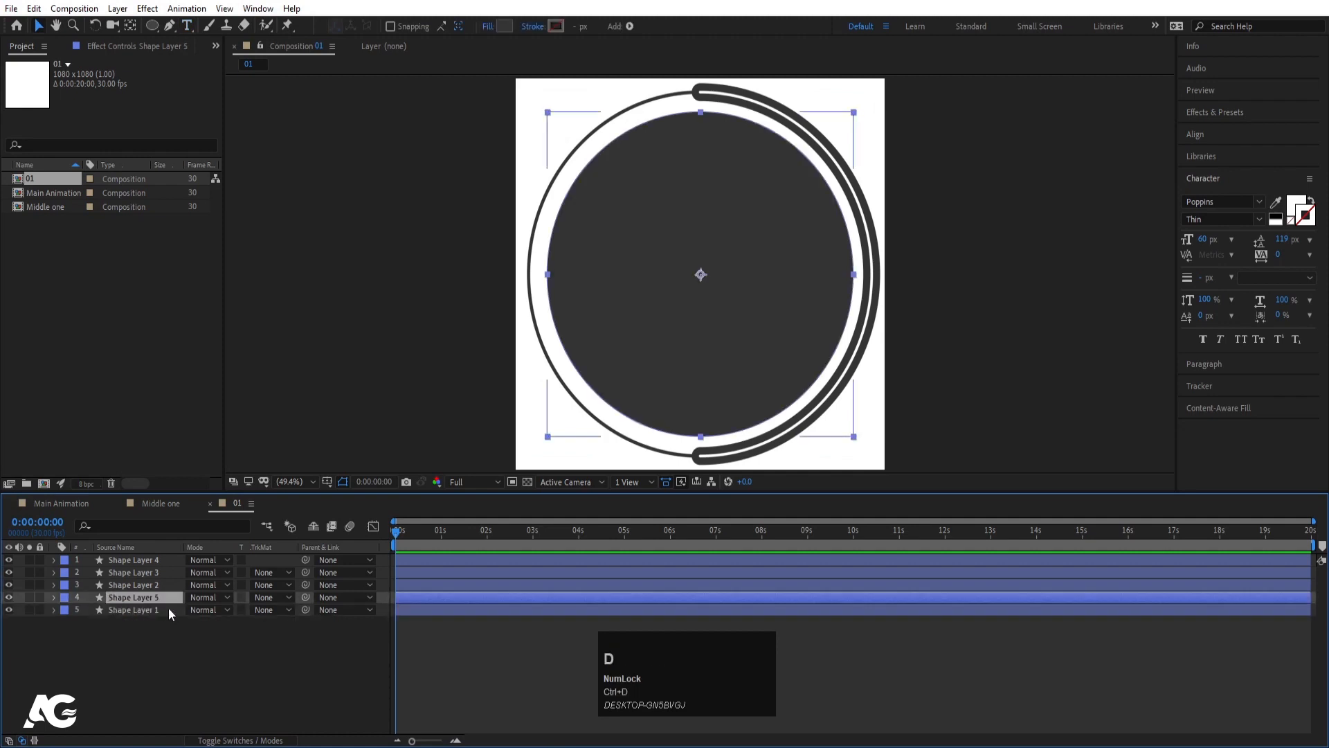
key("s")
left_click_drag(205, 610, 192, 609)
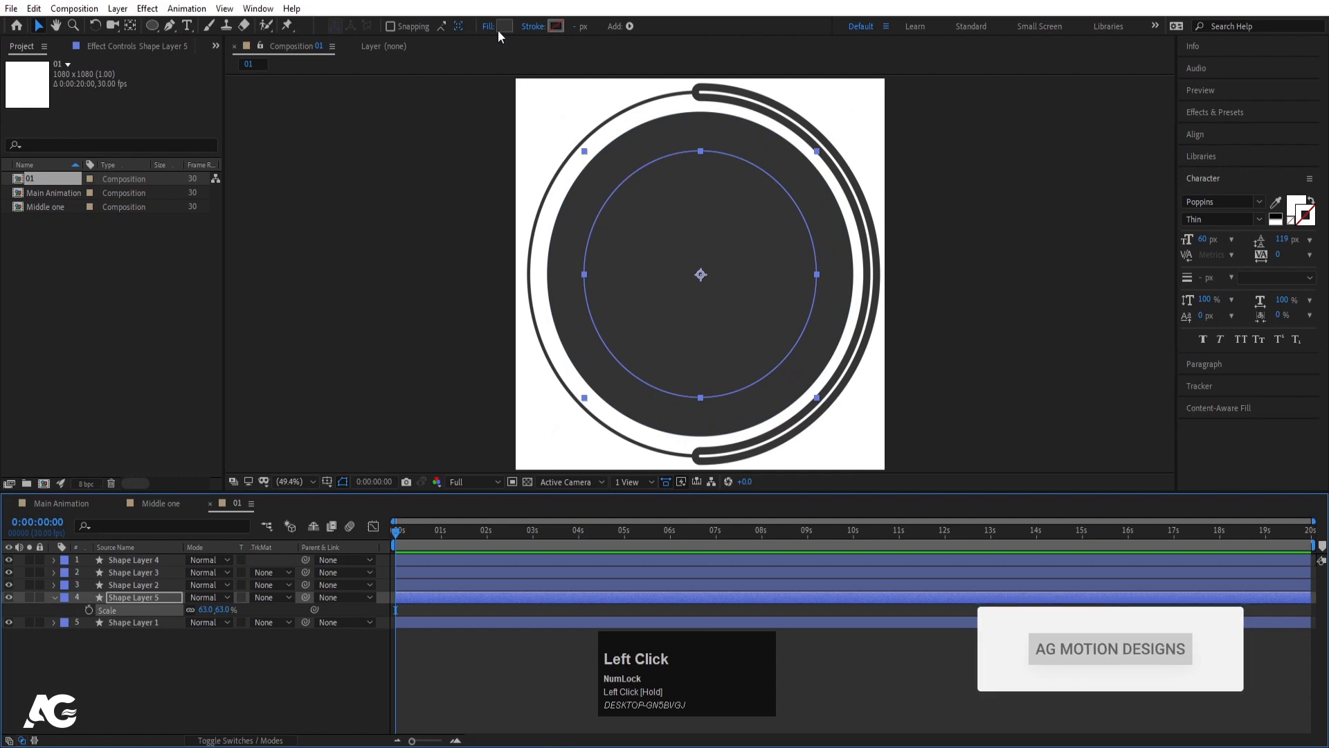
- Fill the smaller circle copy with white, FFFFFF, and deselect it
left_click(503, 26)
left_click_drag(255, 313, 105, 147)
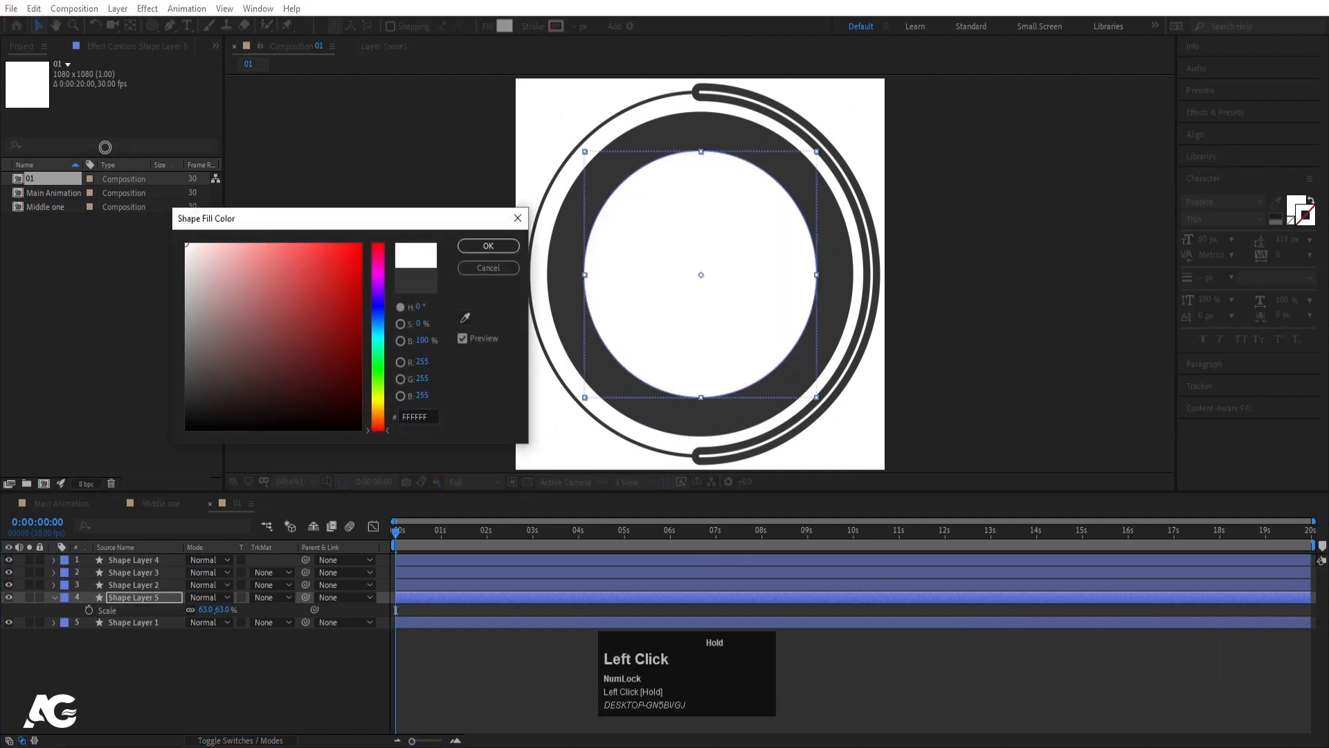
left_click(479, 254)
left_click(197, 688)
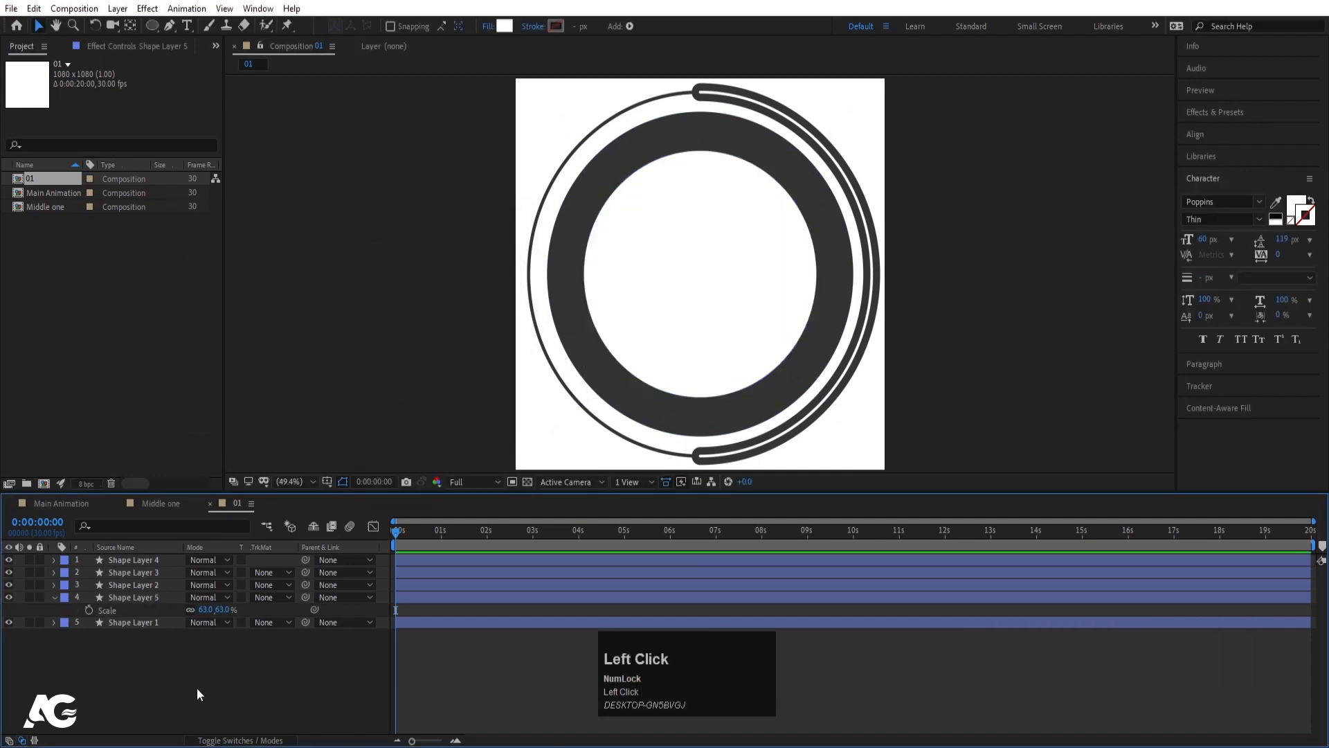
- Start a text layer inside the white circle and set its fill to black and its Poppins style to Bold
key("ctrl+t")
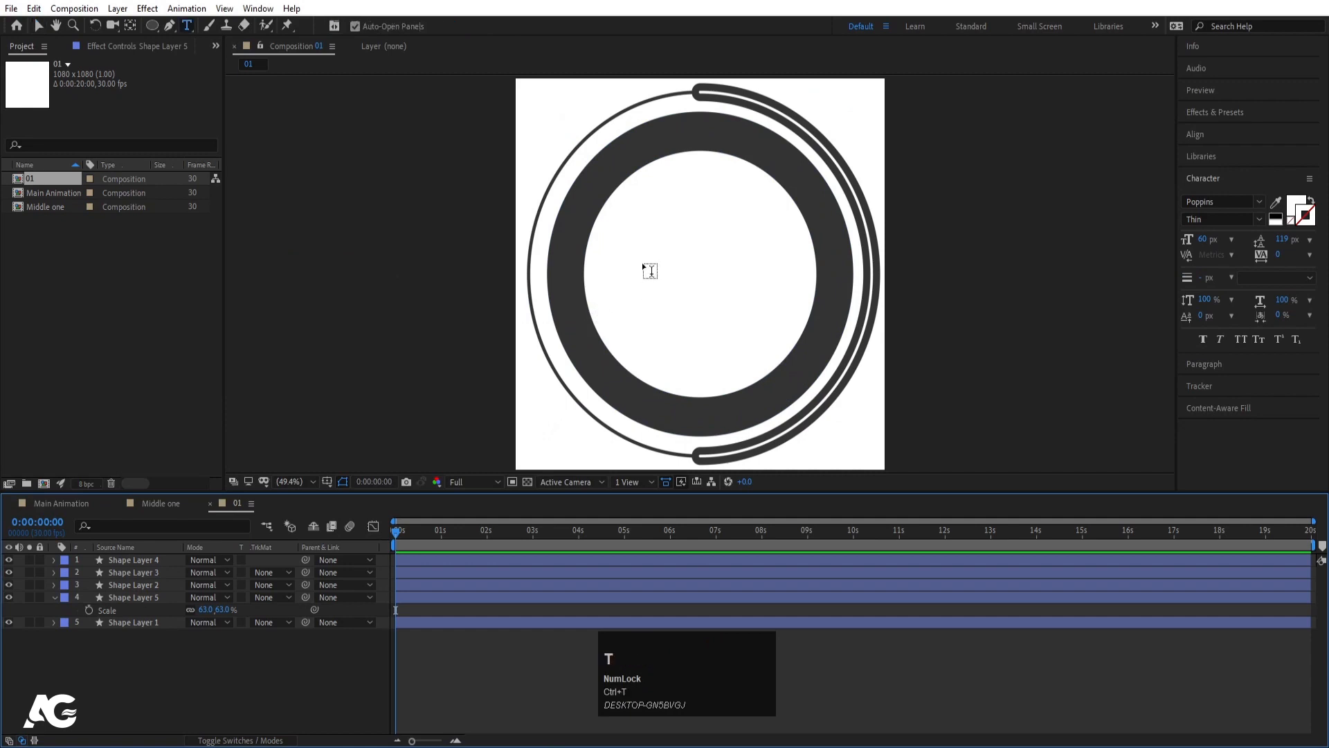
left_click(641, 261)
type(")")
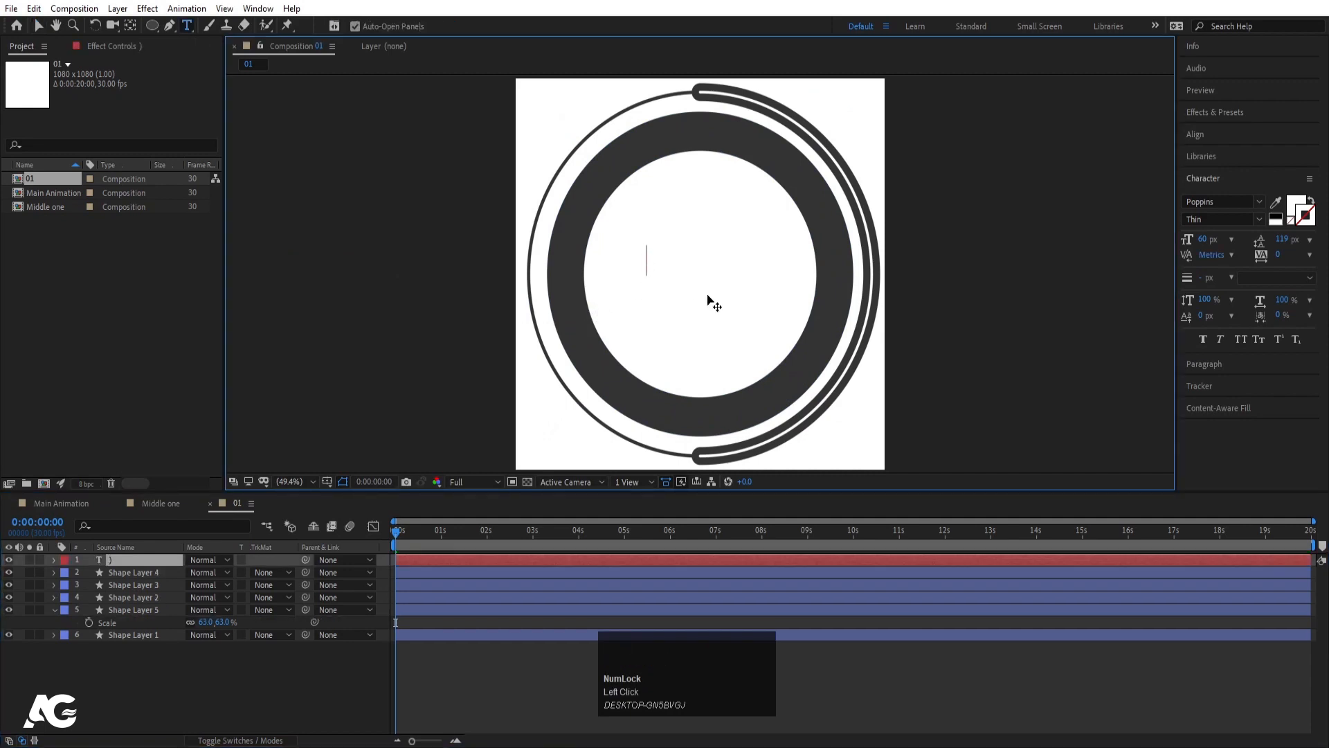
key("ctrl+a")
left_click(1294, 208)
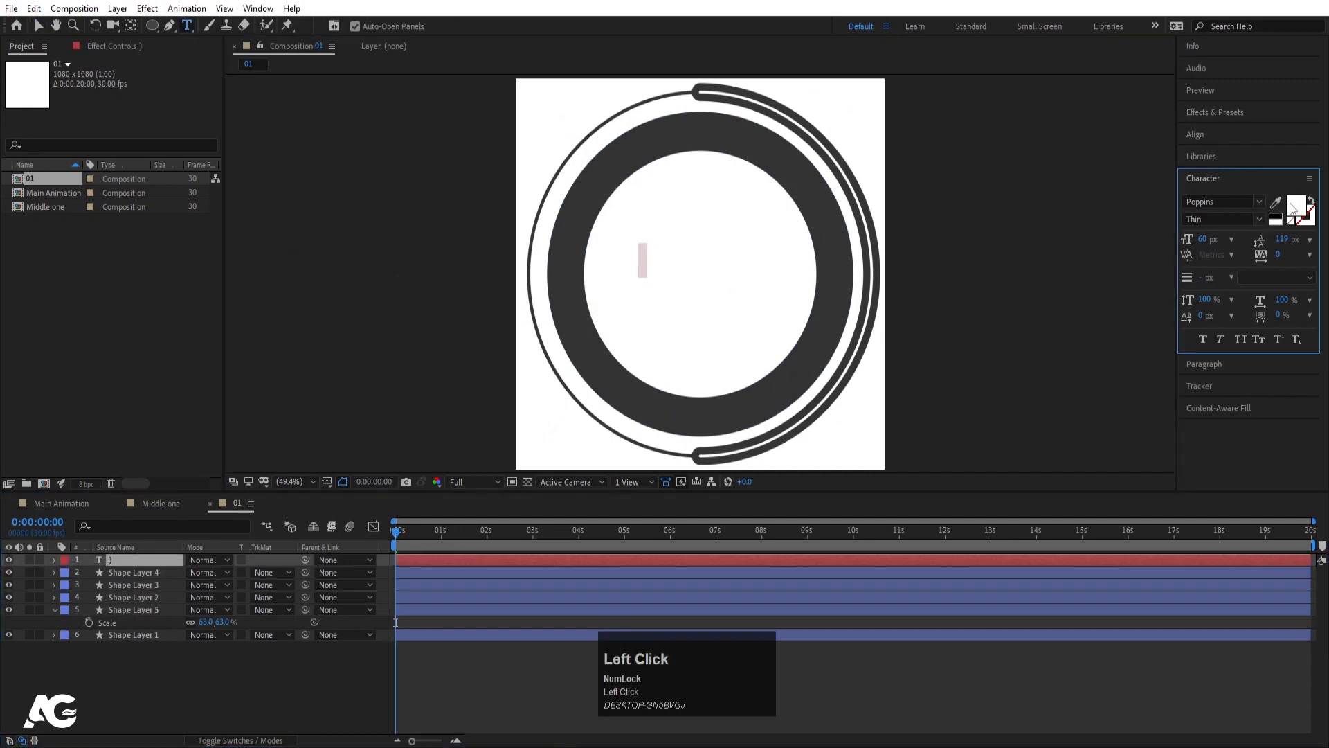
left_click(1276, 219)
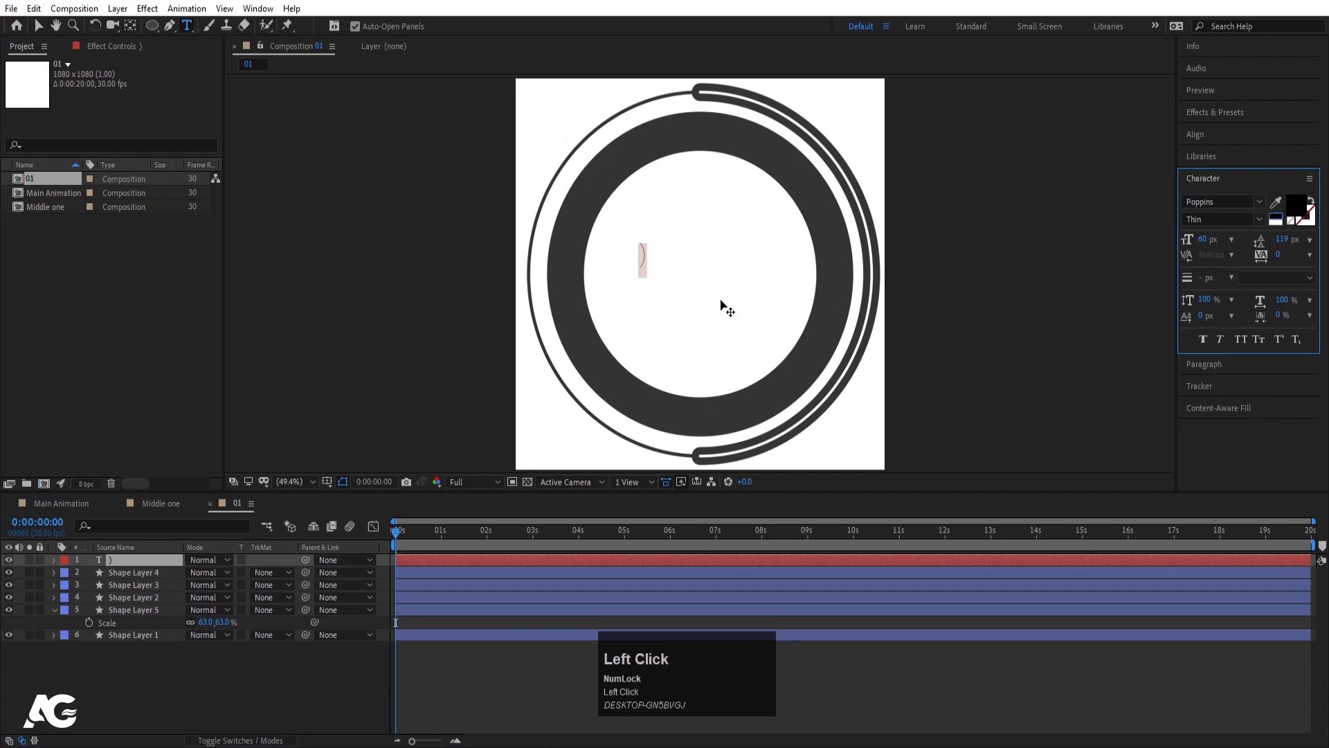
left_click(1258, 219)
left_click(1205, 432)
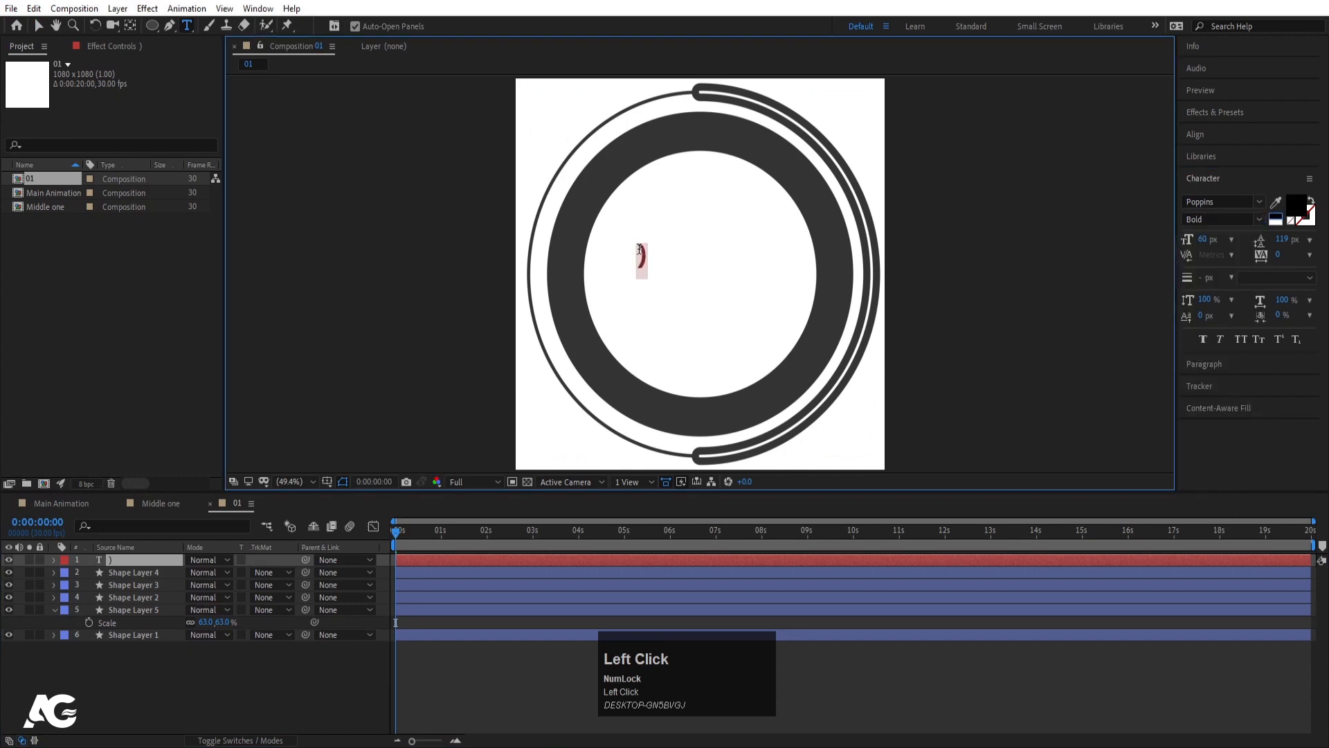
- Replace the text with "01 Title" and center the layer's anchor point
key("ctrl+a")
type("01")
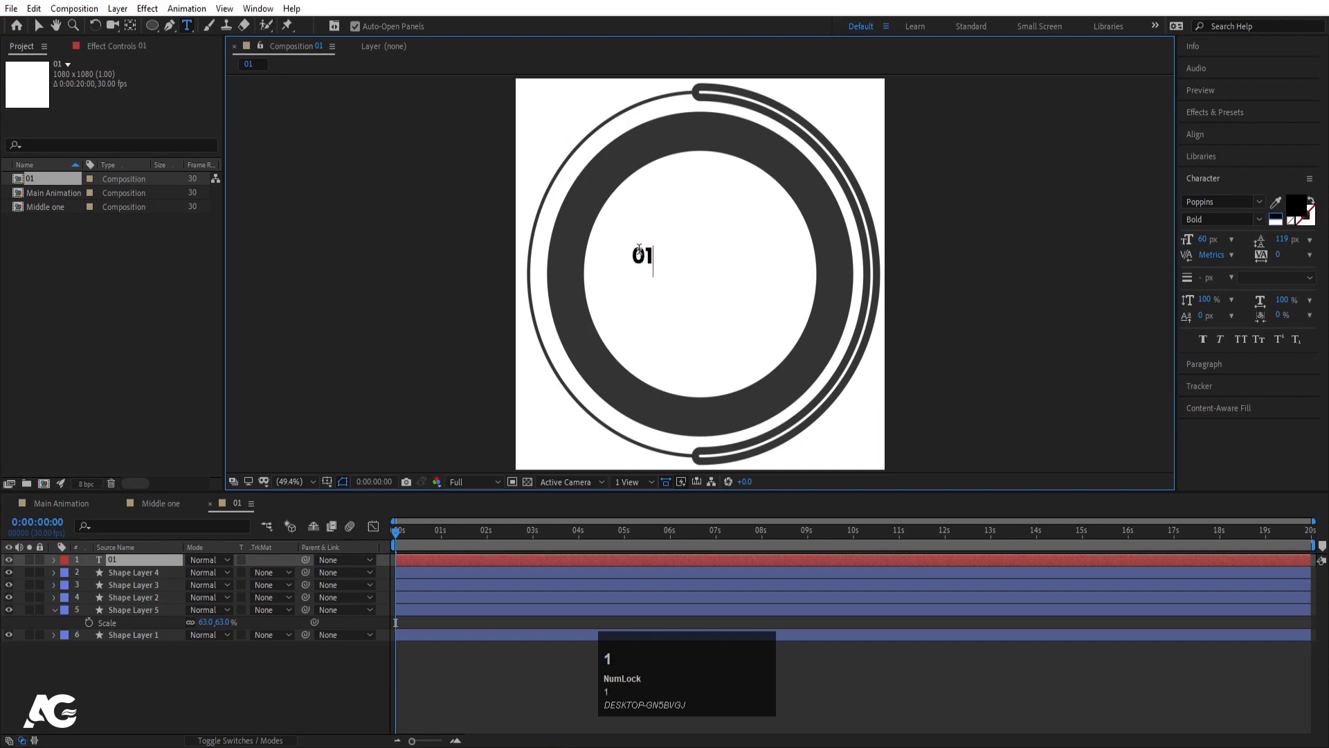
type(" Title")
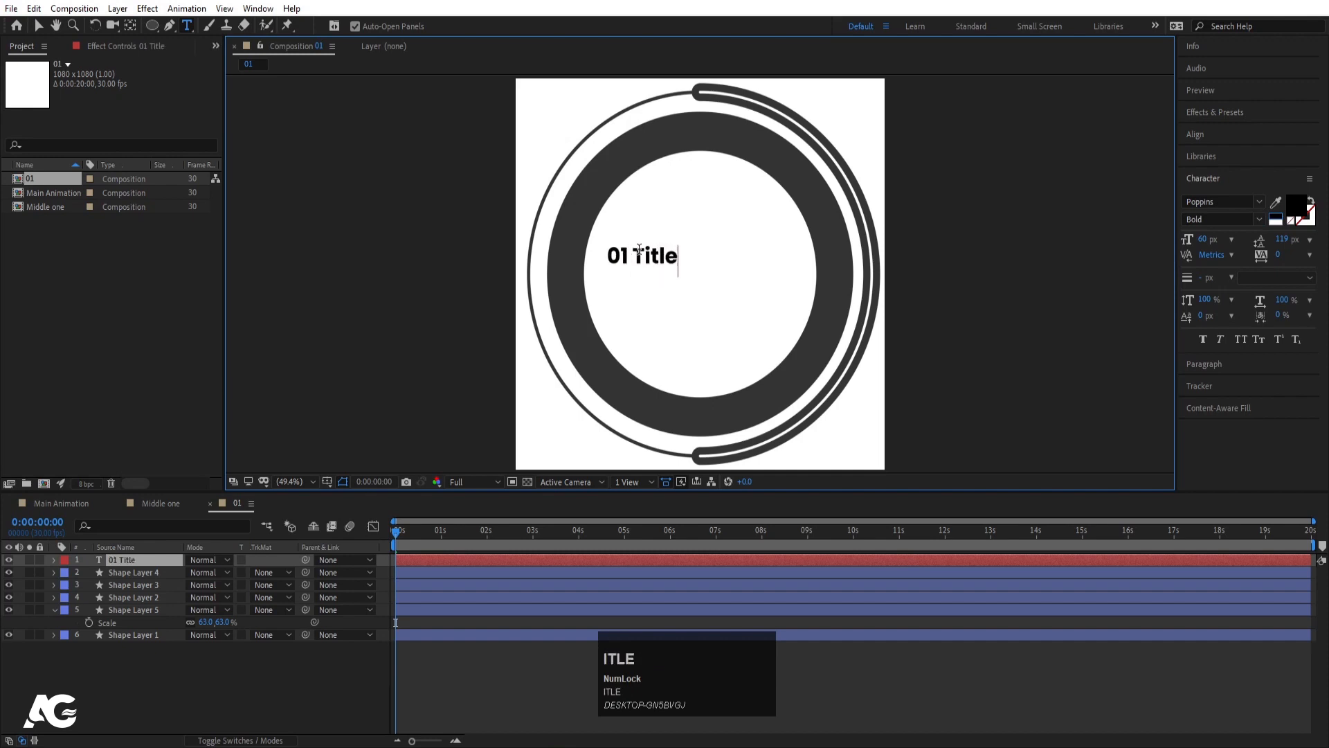
left_click(38, 25)
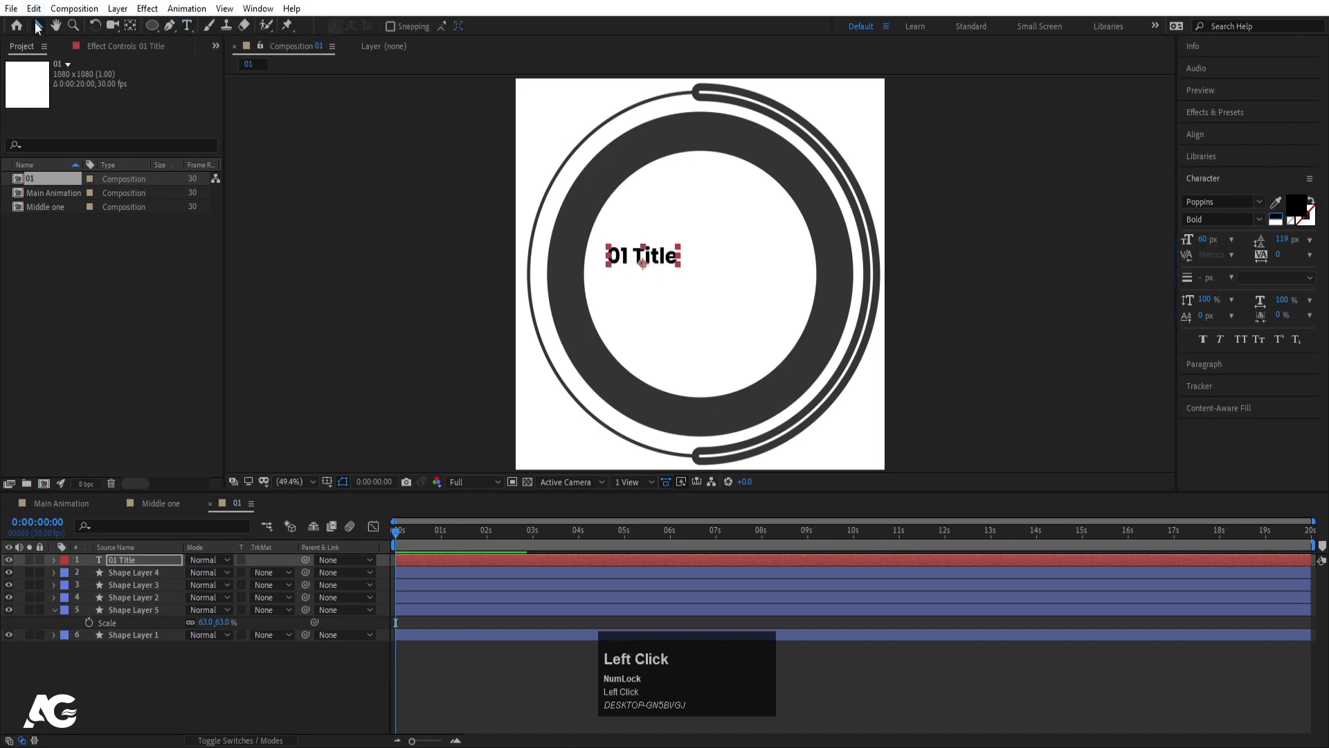
key("ctrl+alt+Home")
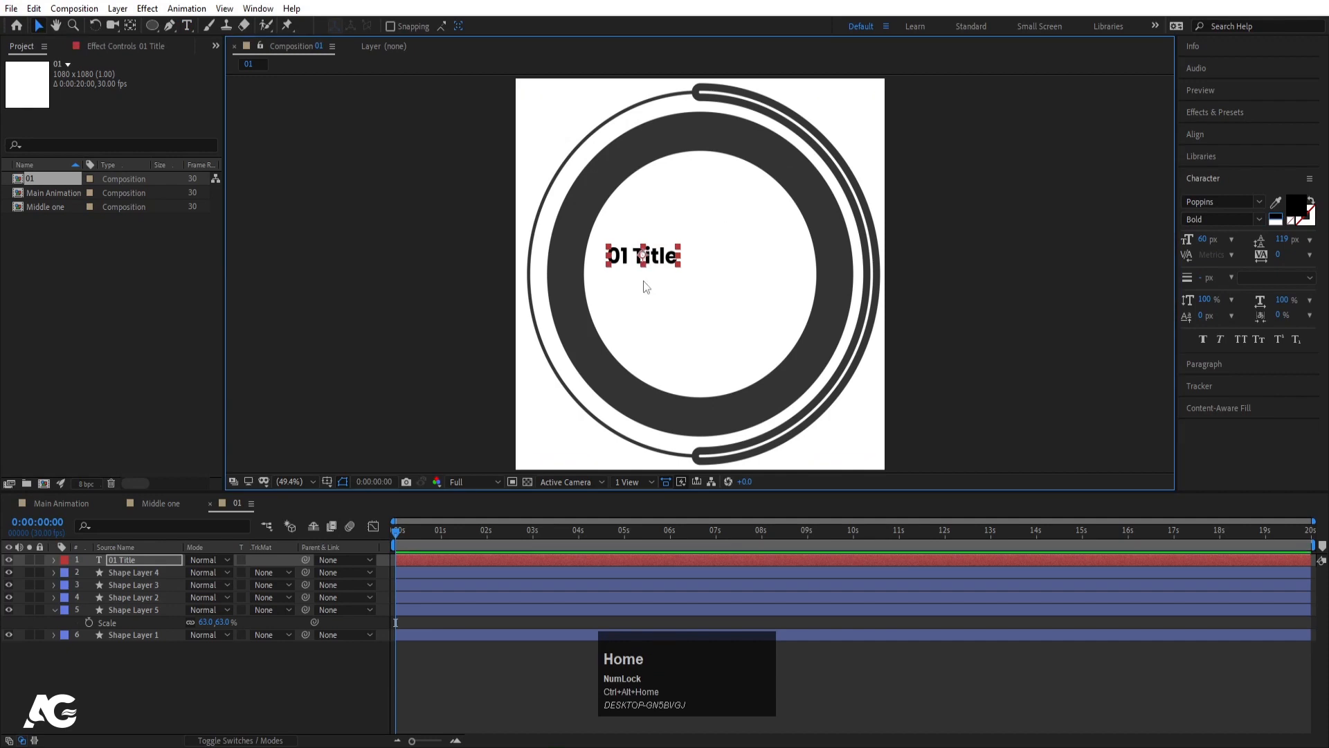
- Duplicate the title just below itself and replace the copy's text with "Type your text over here only" on two lines
key("ctrl+d")
left_click_drag(664, 264, 663, 290)
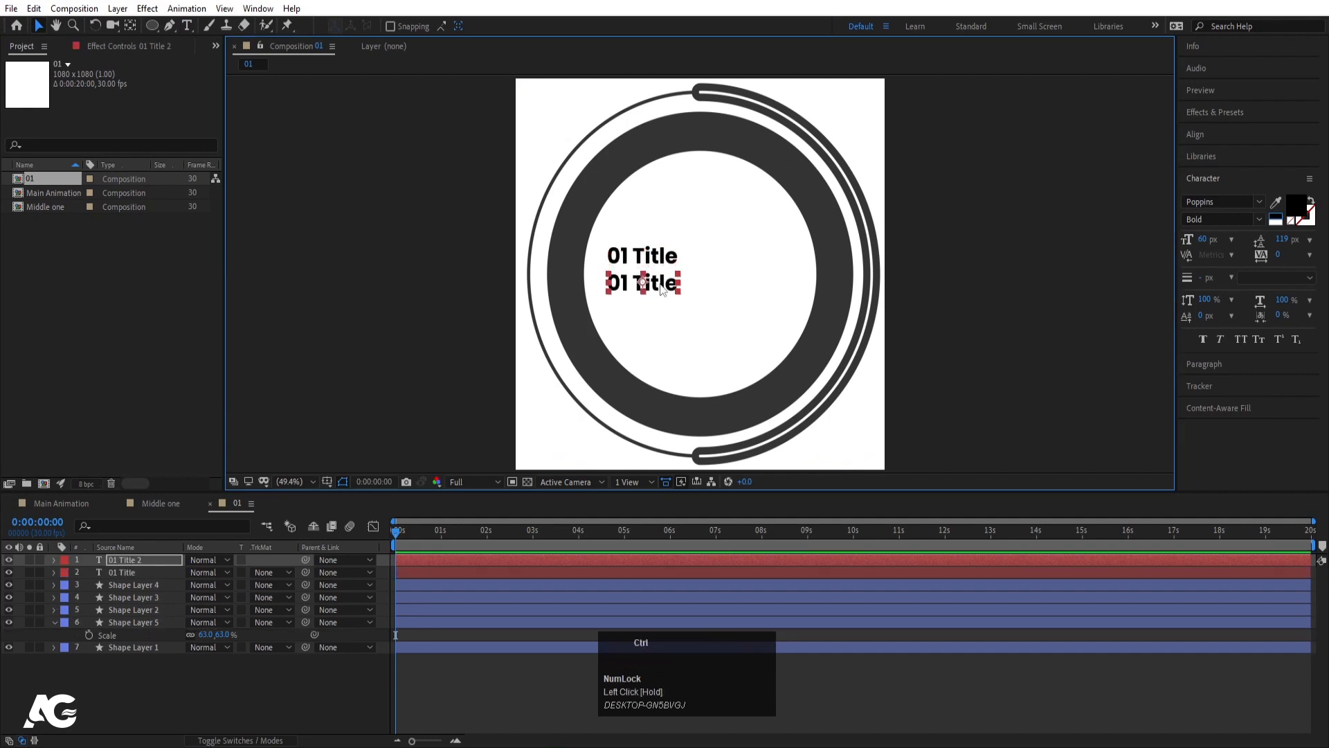
double_click(656, 288)
key("ctrl+a")
type("TY")
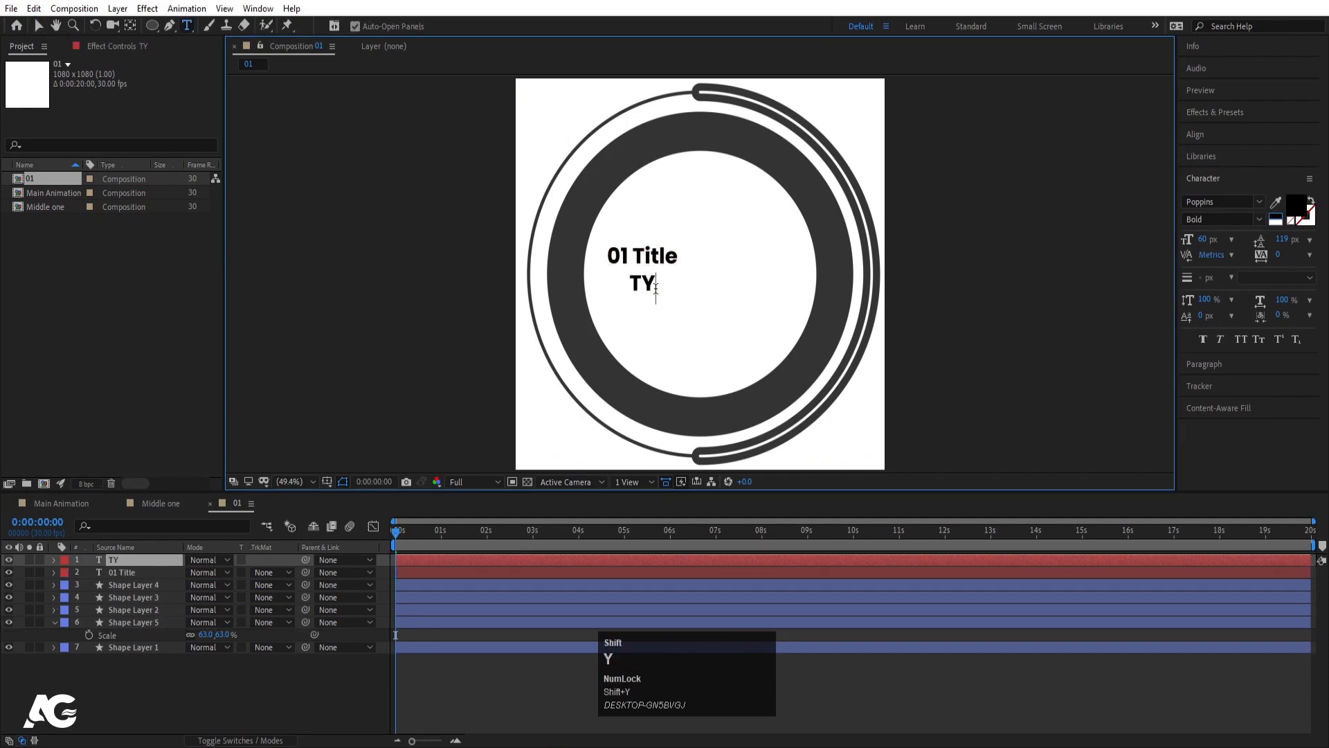
type("Pype your")
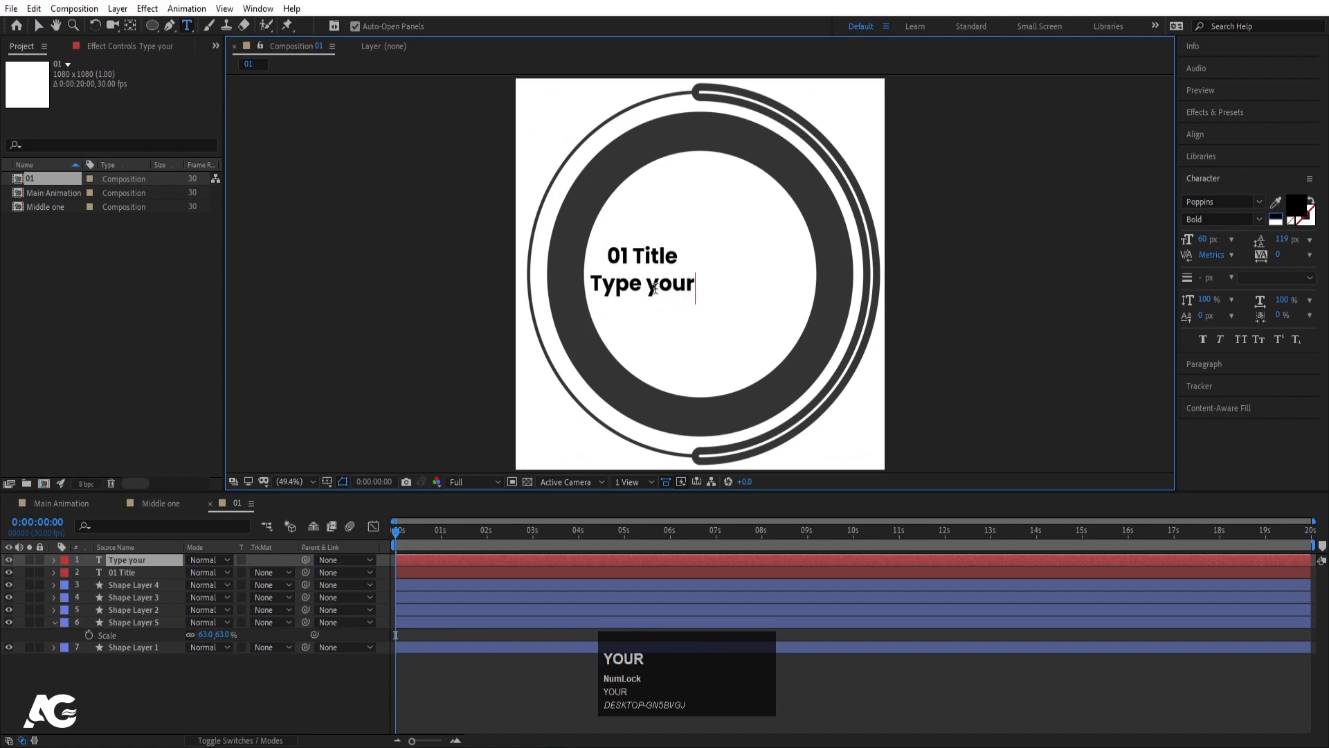
type(" text")
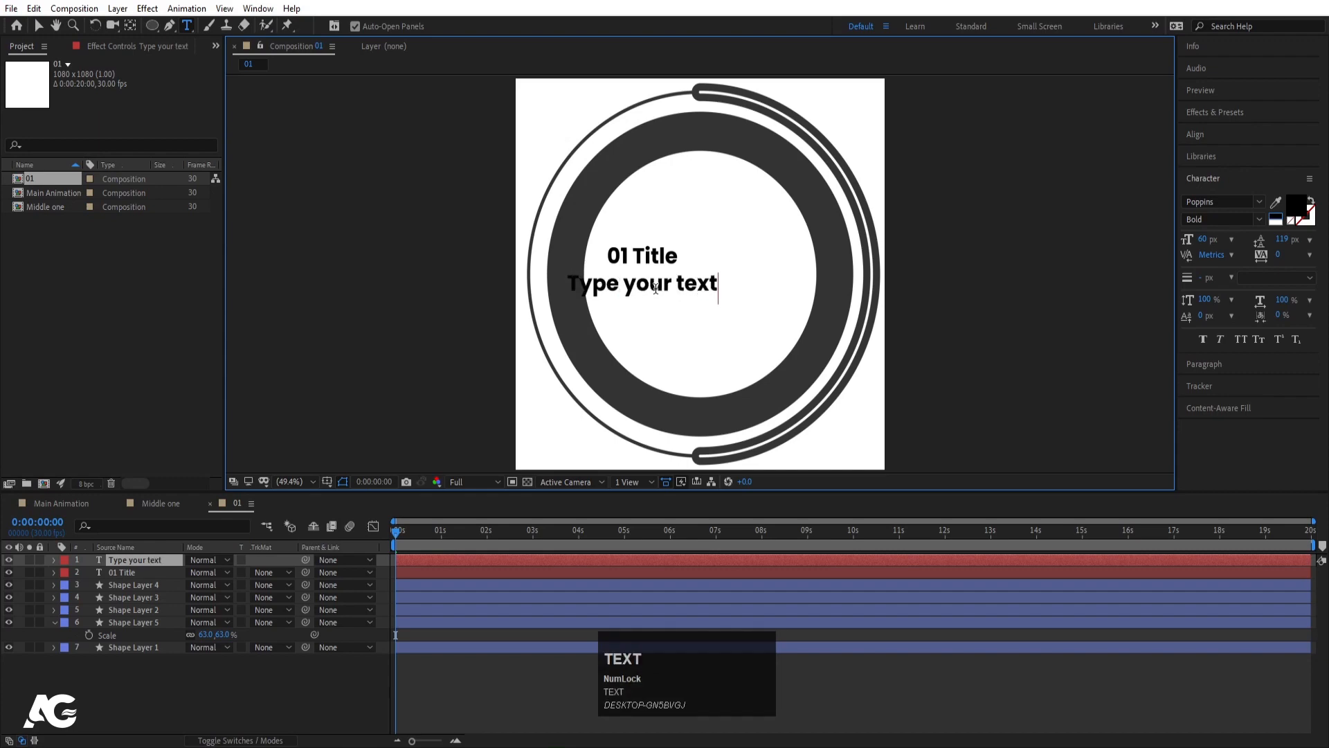
type(" over")
key("Return")
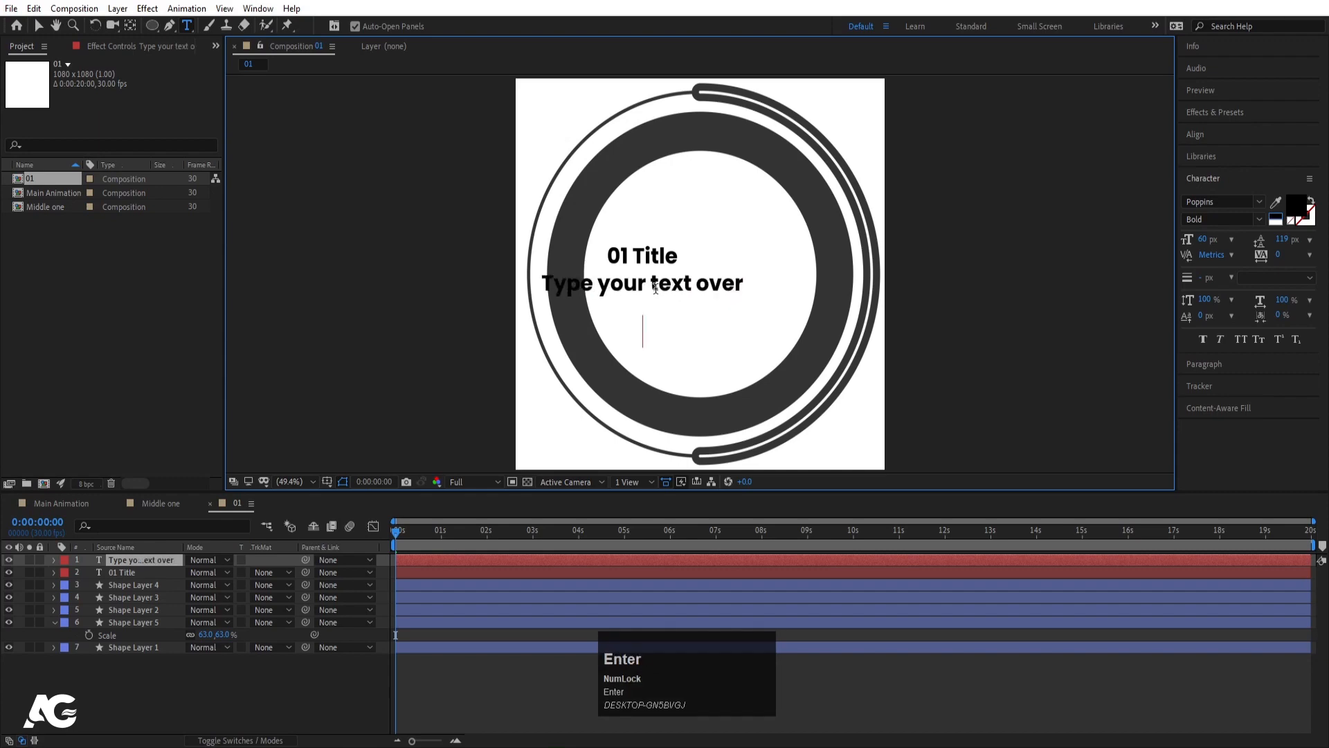
type("here o")
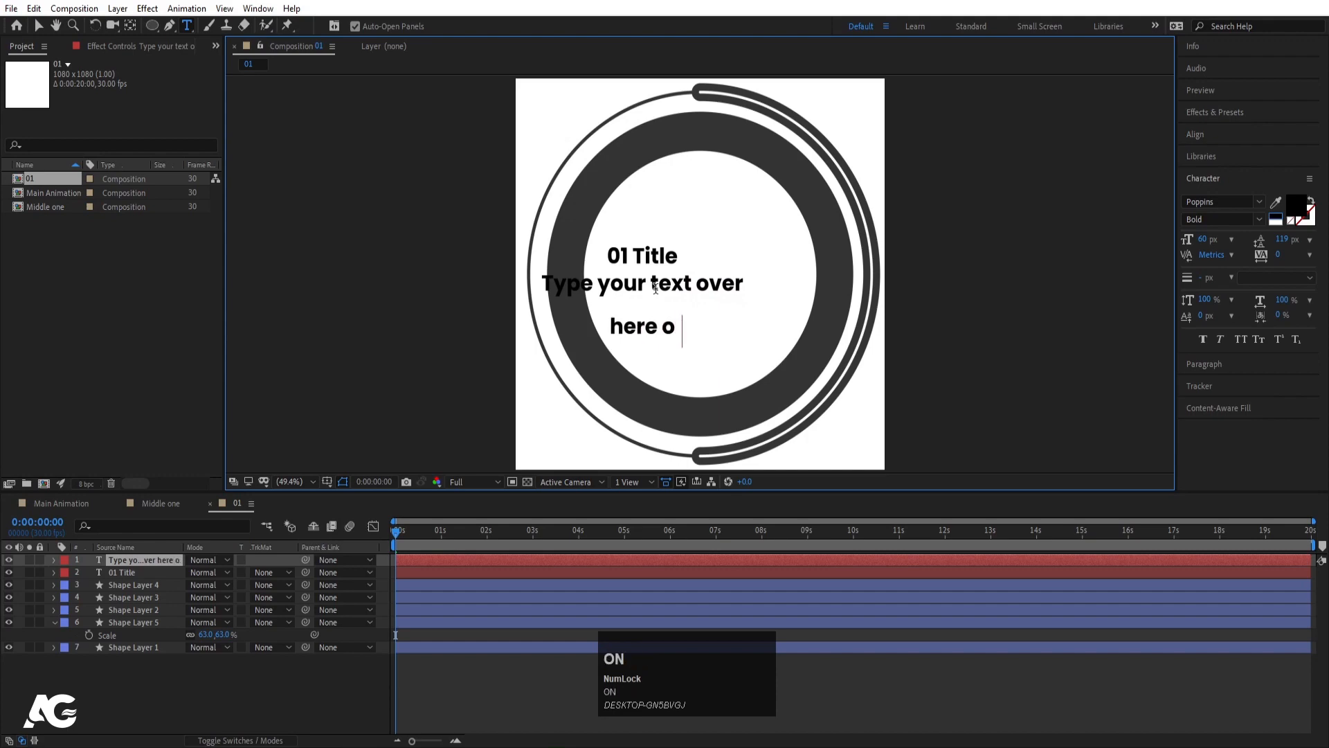
type("nly")
- Left-align the whole two-line body text
key("ctrl+a")
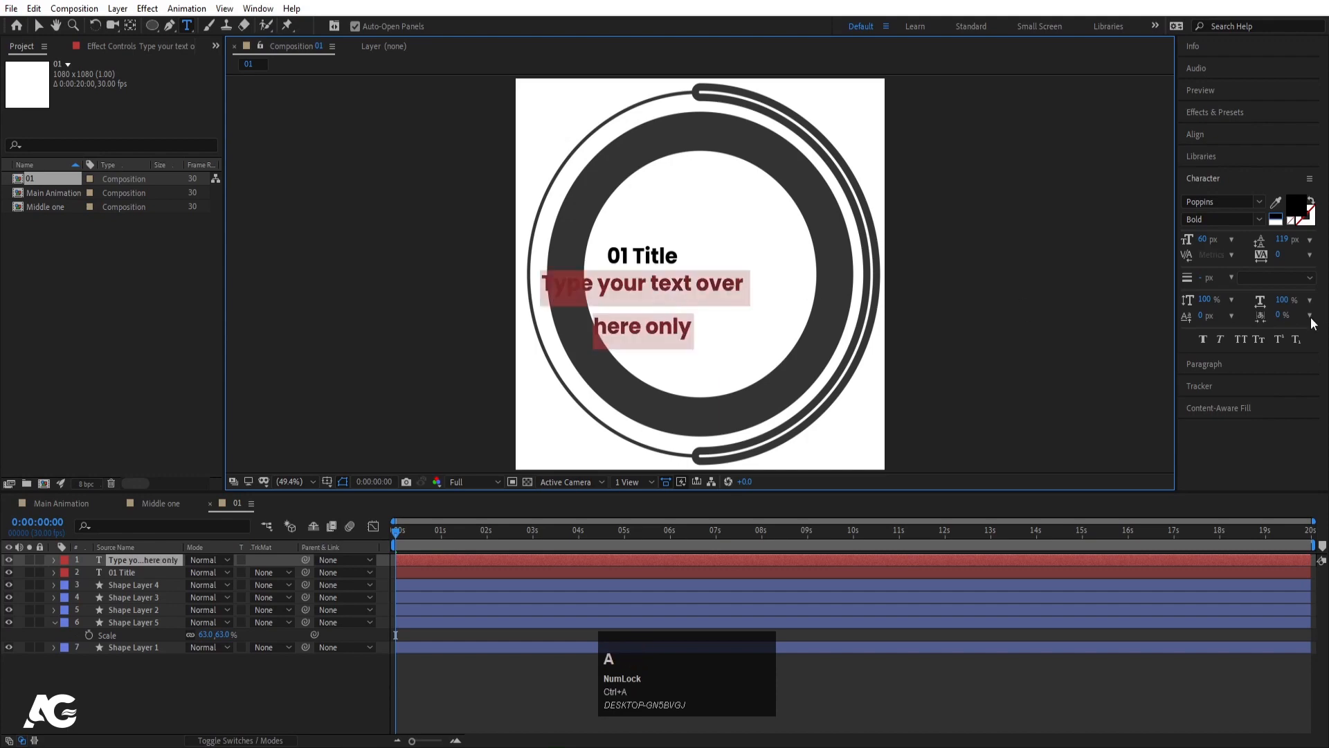
left_click(1209, 365)
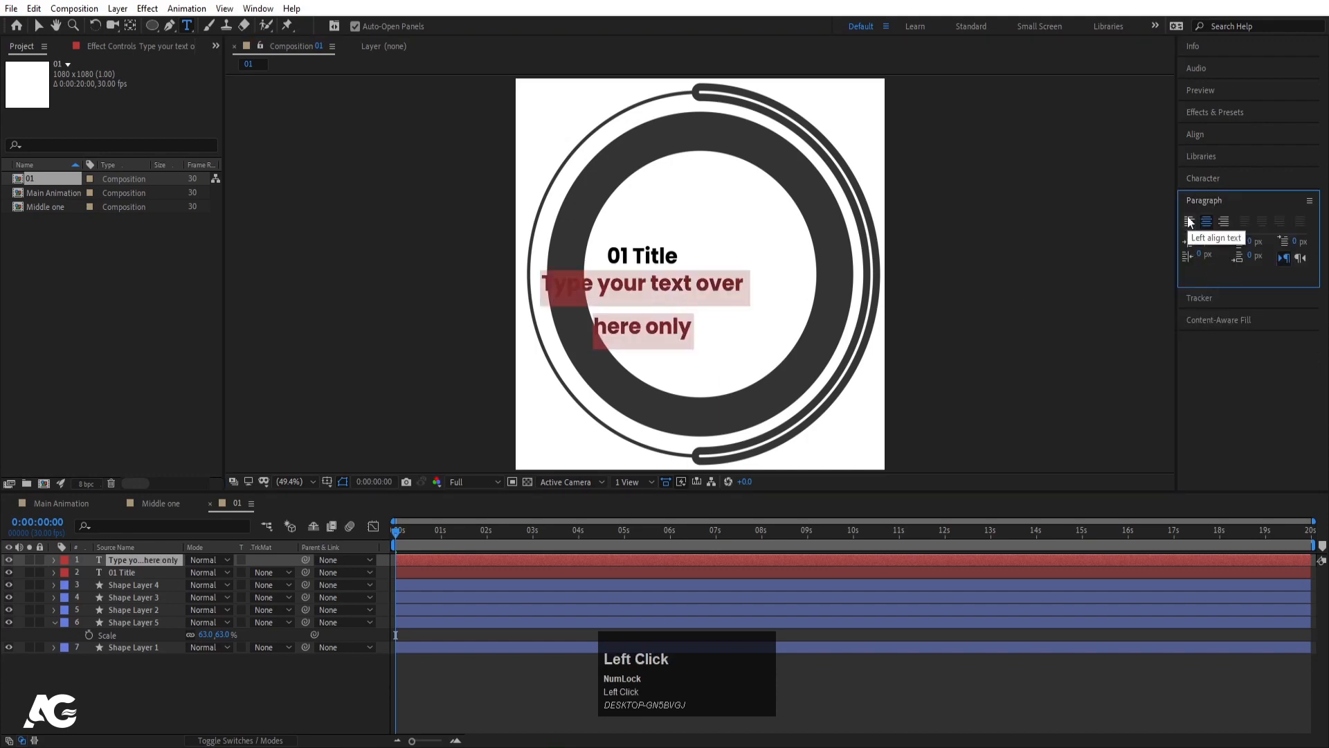
left_click(1189, 222)
left_click(1206, 179)
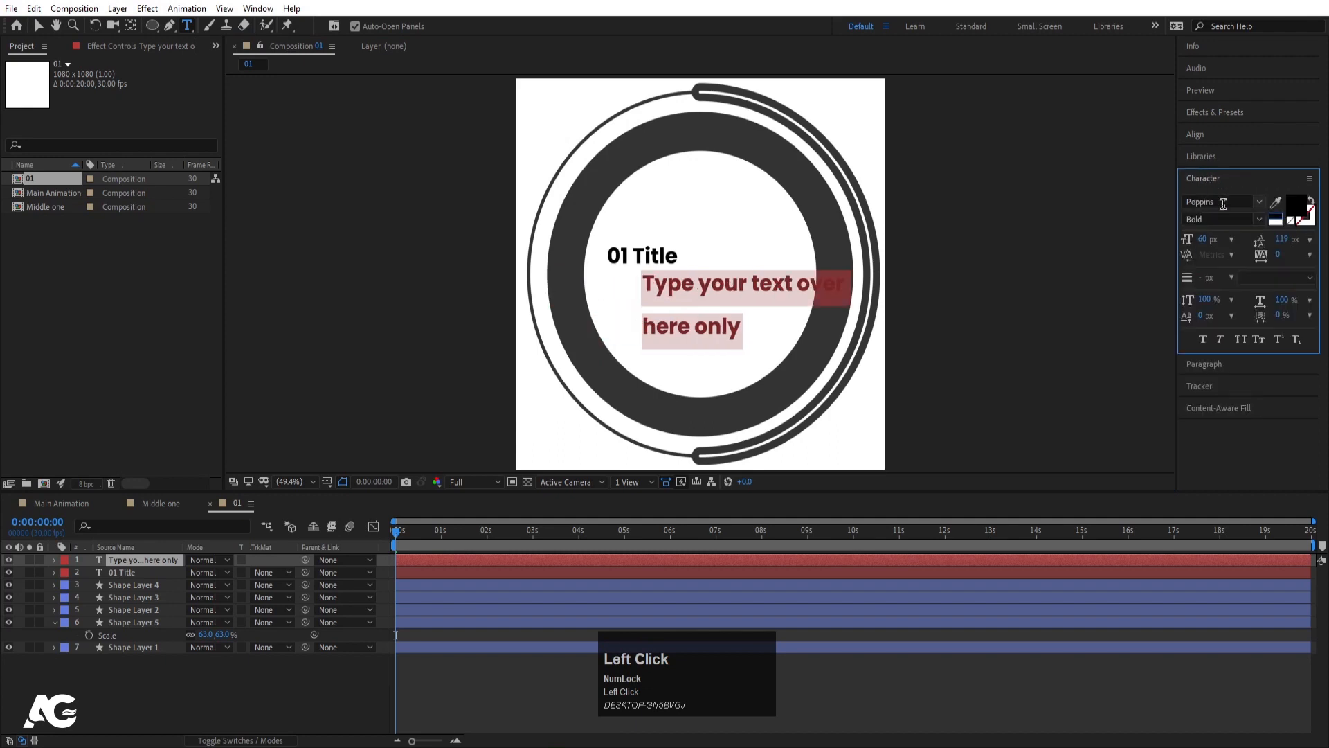
- Set the body text to Poppins Regular with a 37 px font size and 42 px leading
left_click(1256, 219)
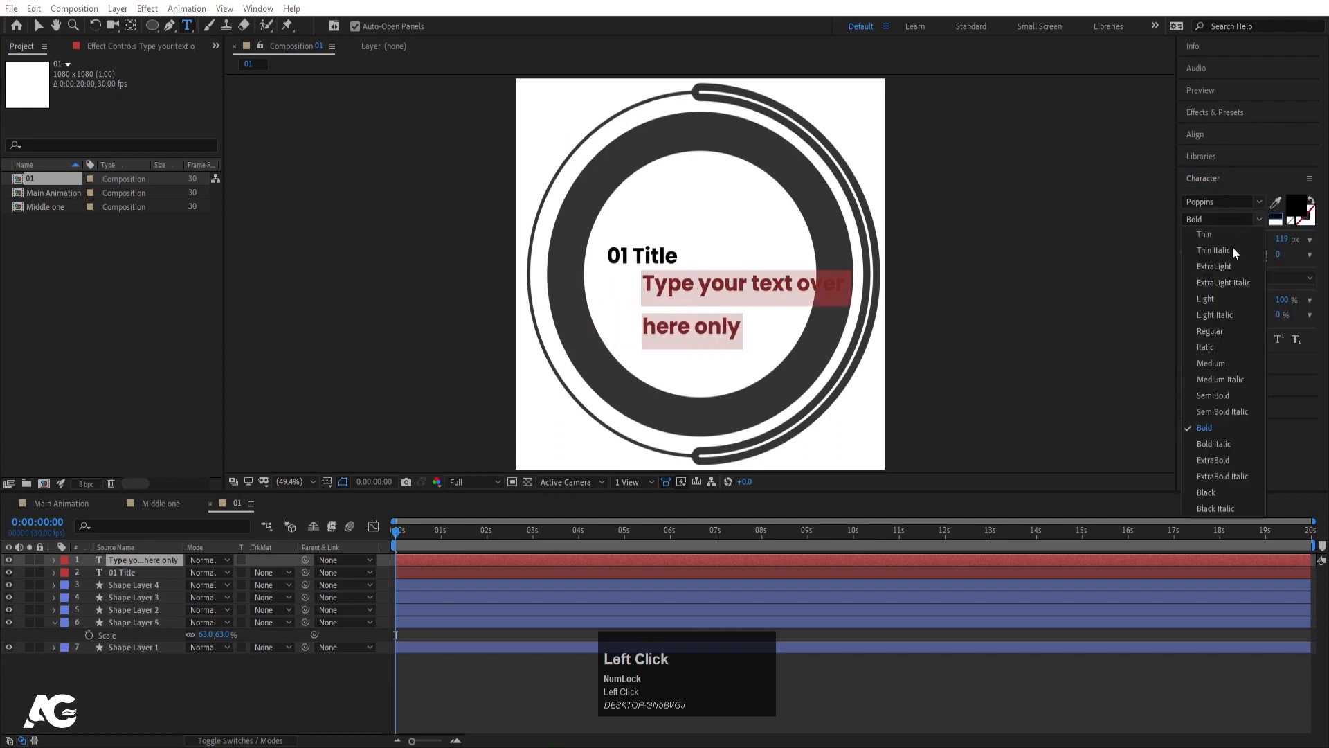
left_click(1214, 331)
left_click_drag(1189, 239, 1184, 241)
left_click_drag(1286, 235, 1234, 236)
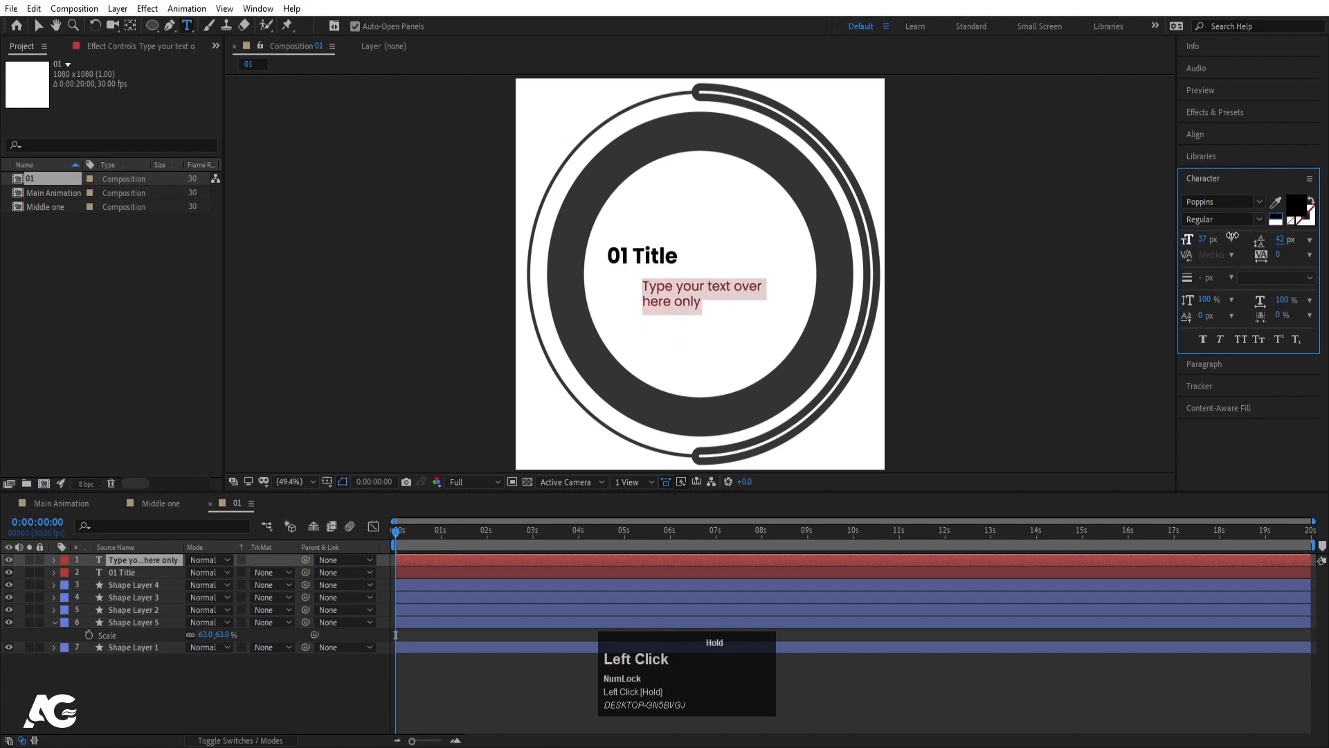
left_click(38, 31)
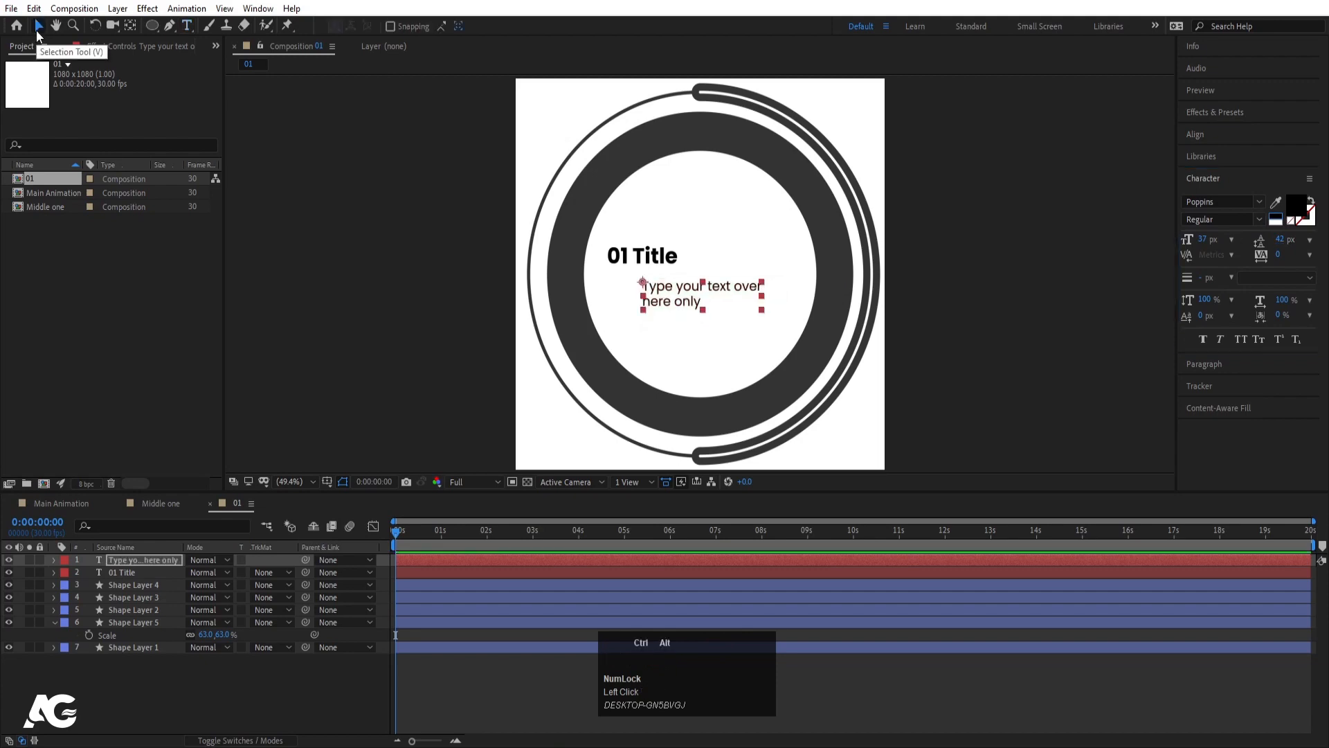
- Center the body text's anchor point and move the text close beneath "01 Title", lined up with the title's left edge
key("v")
scroll(665, 290, "up", 2)
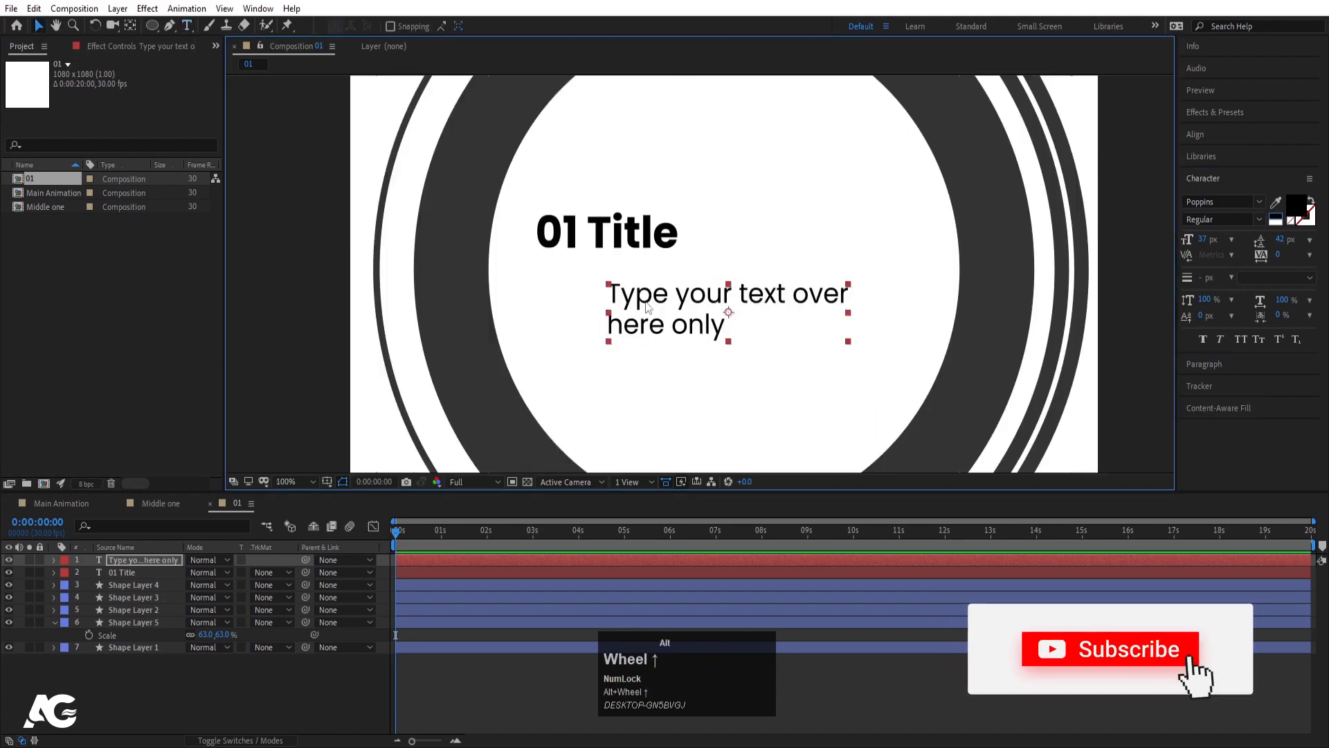
left_click_drag(645, 308, 574, 298)
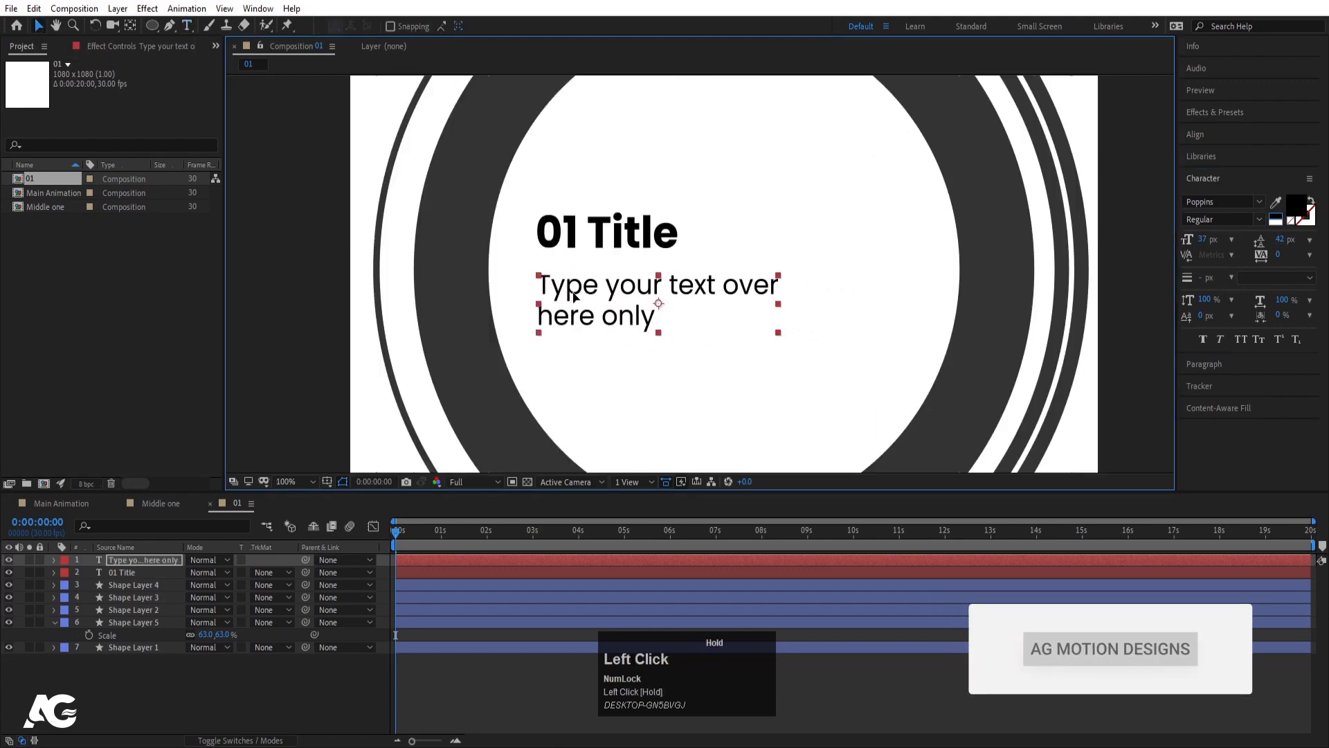
key("Up")
key("Up")
key("Up")
key("Up")
key("Up")
key("Up")
key("Up")
key("Up")
key("Up")
key("Up")
key("Up")
key("Up")
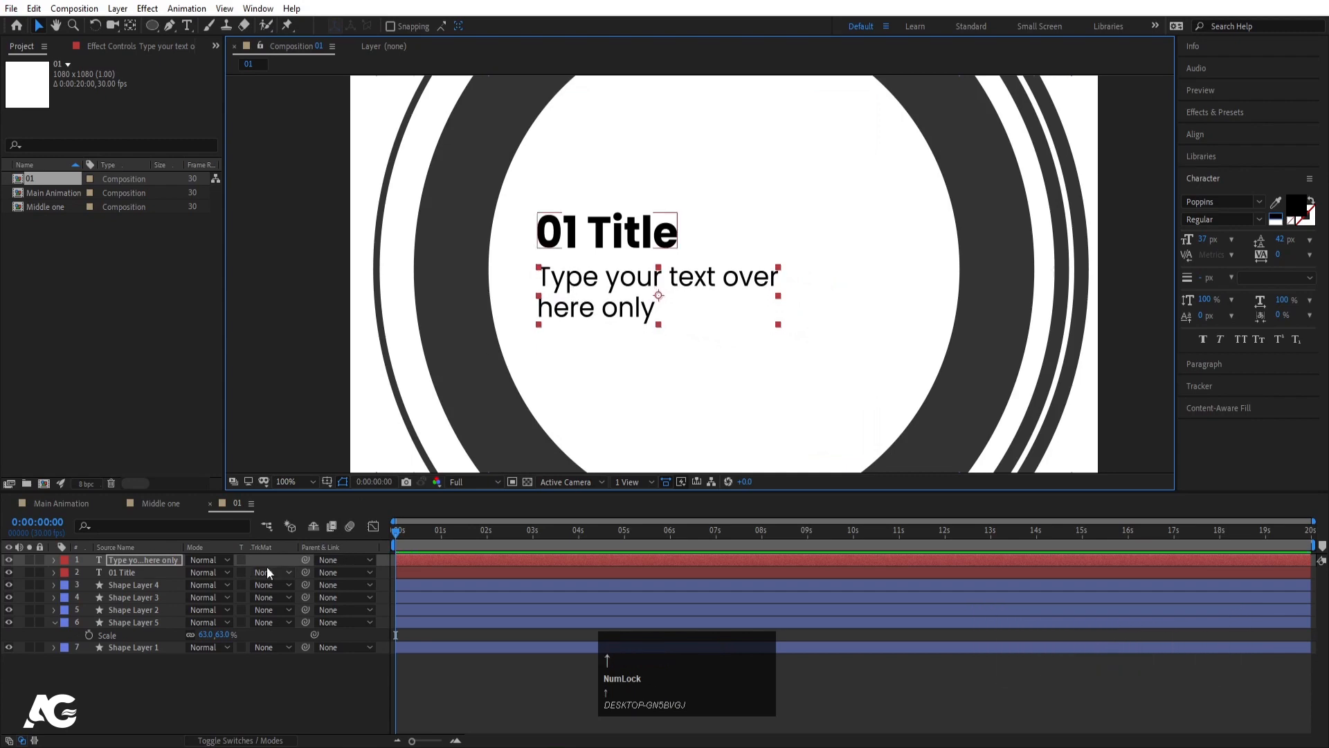
- Parent the body text layer to the 01 Title layer and scale the title up to 123%
left_click_drag(305, 560, 265, 507)
left_click(148, 572)
key("s")
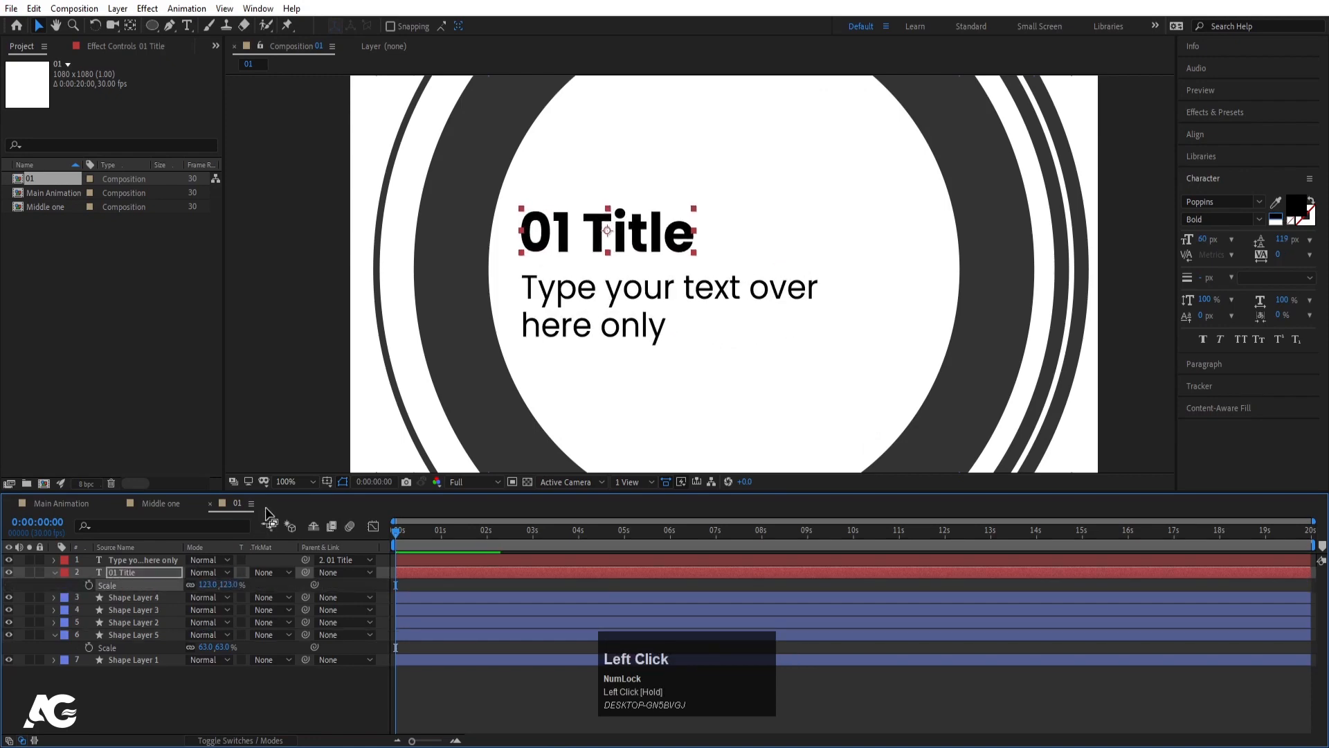
left_click(296, 479)
left_click(319, 227)
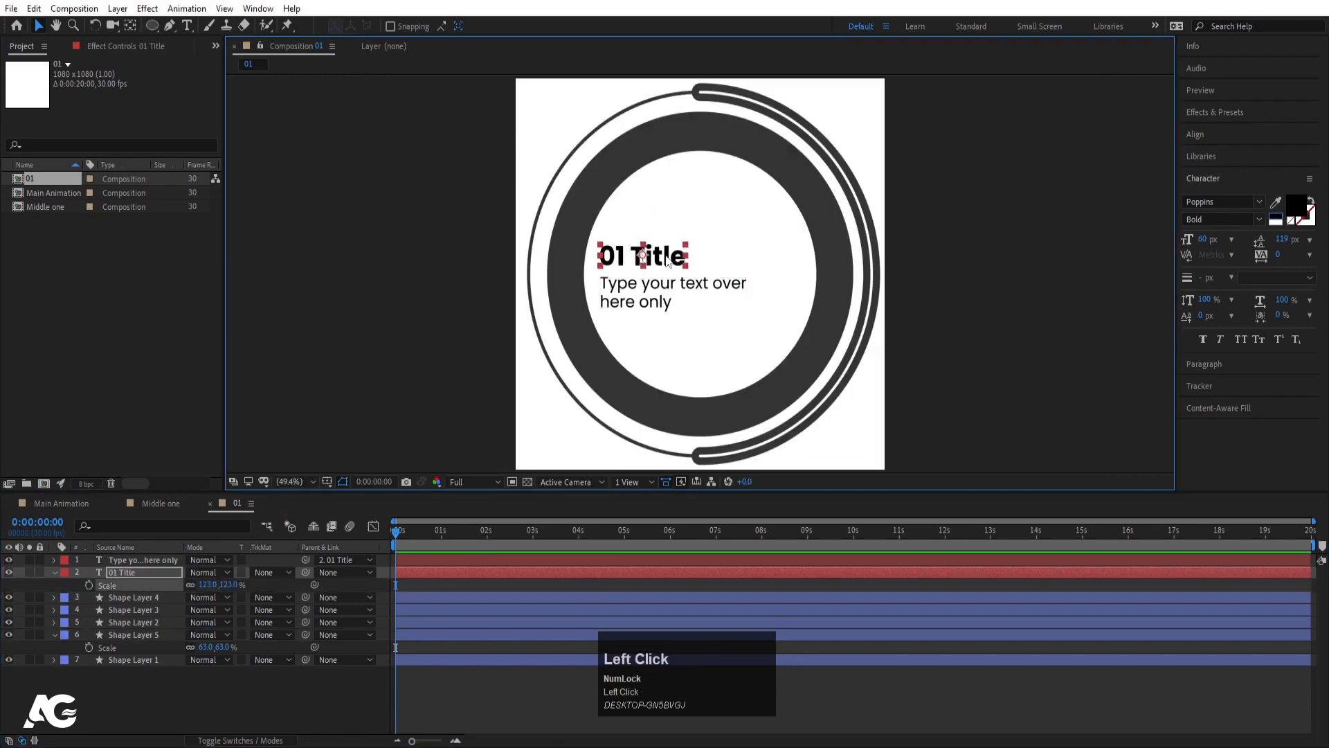
- Scale the title up to 138% and center it with its body text inside the white circle
left_click_drag(666, 259, 691, 259)
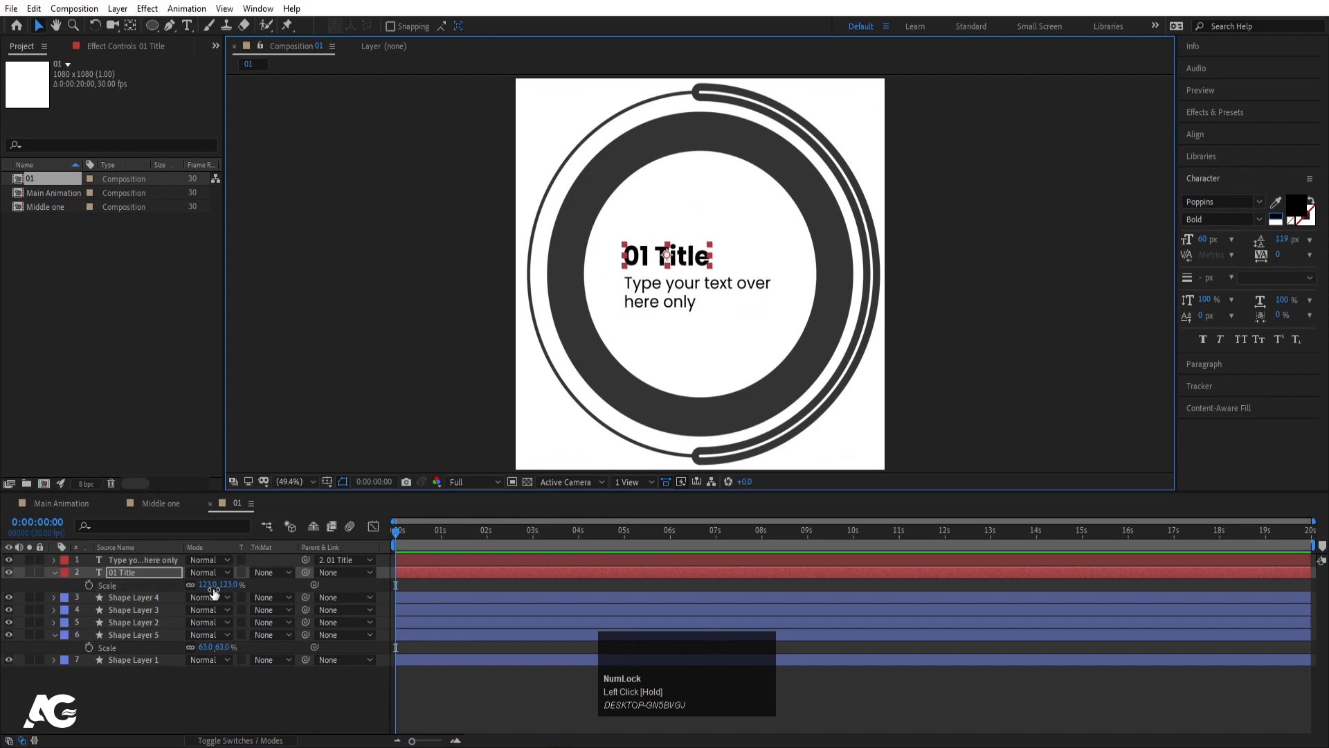
left_click_drag(209, 586, 220, 588)
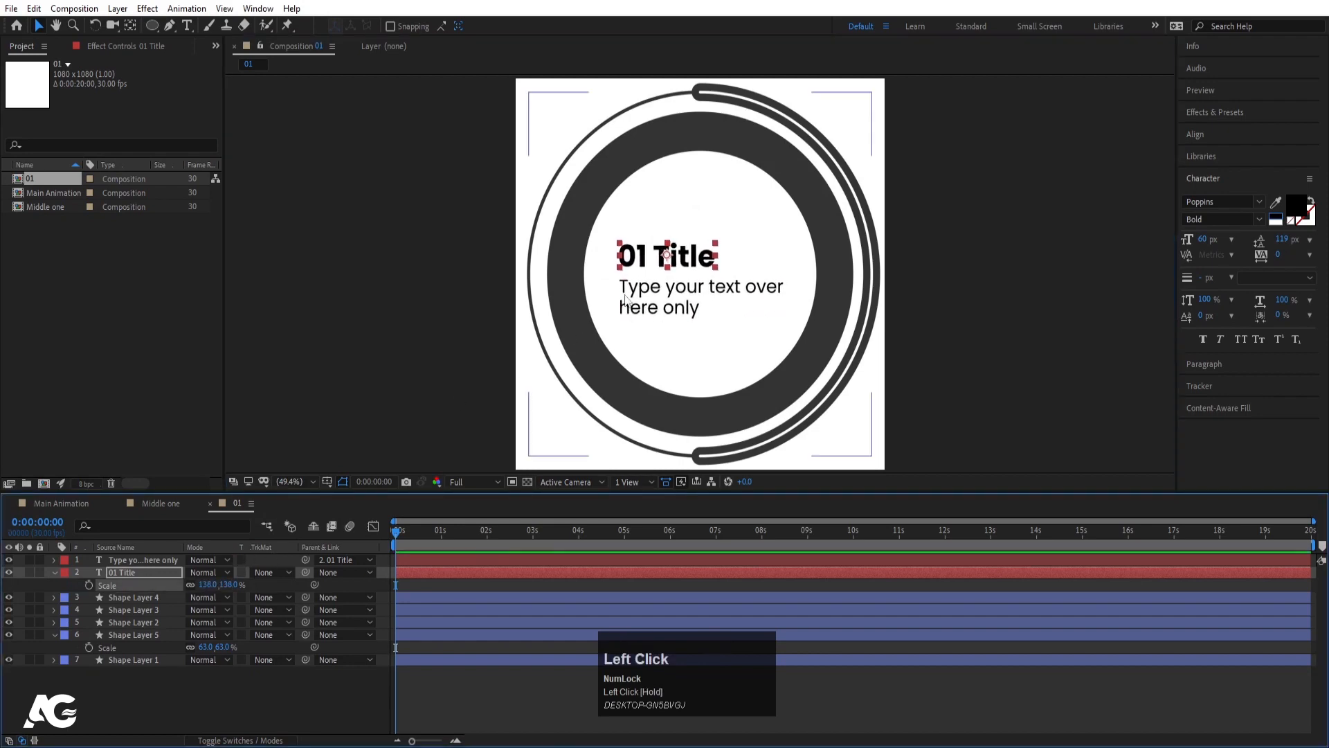
key("Right")
key("Right")
key("Right")
key("Right")
key("Right")
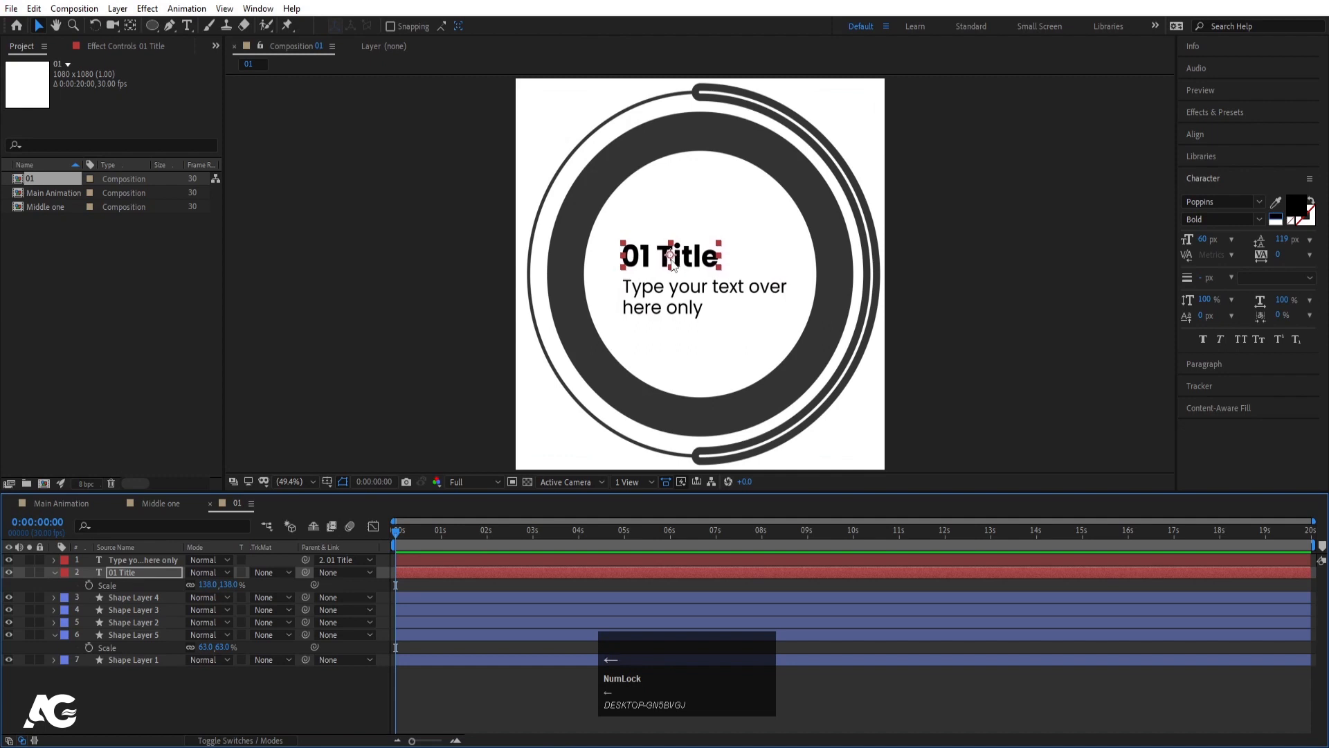
key("Down")
key("Down")
key("Down")
key("Left")
key("Left")
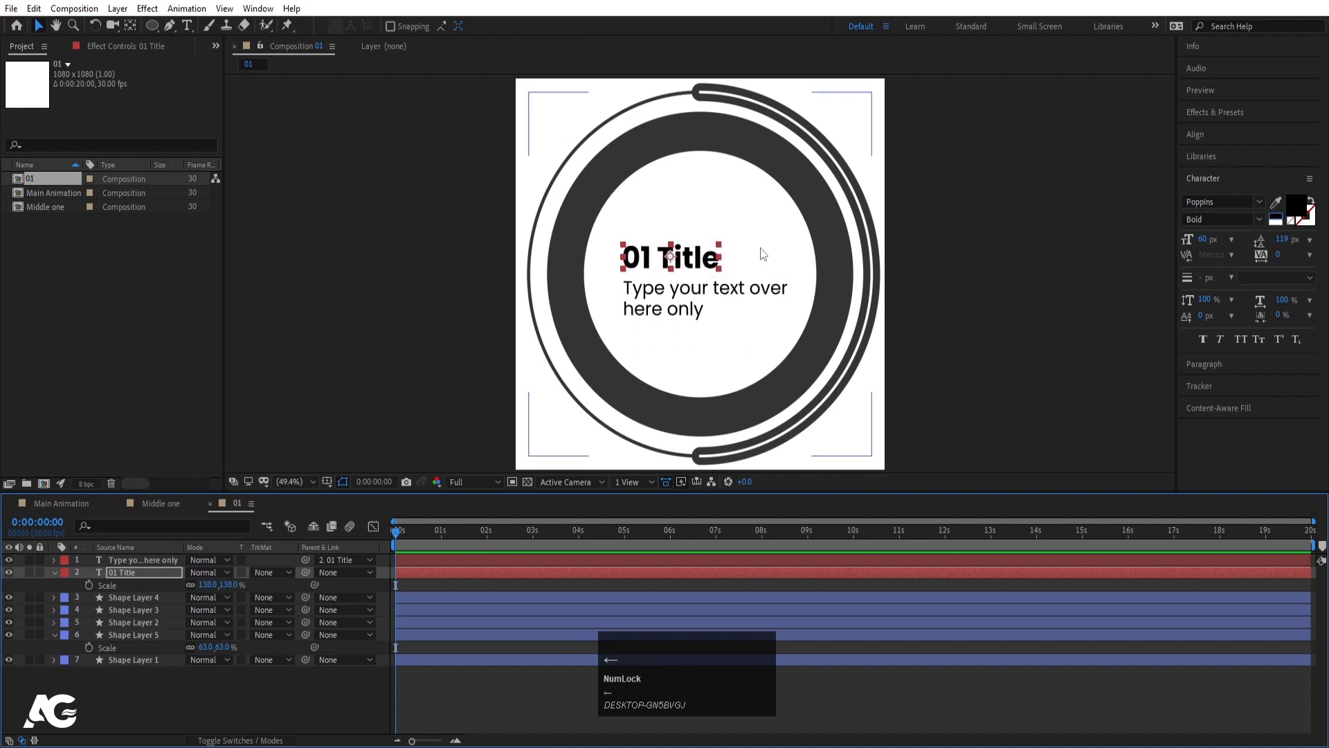
left_click(122, 680)
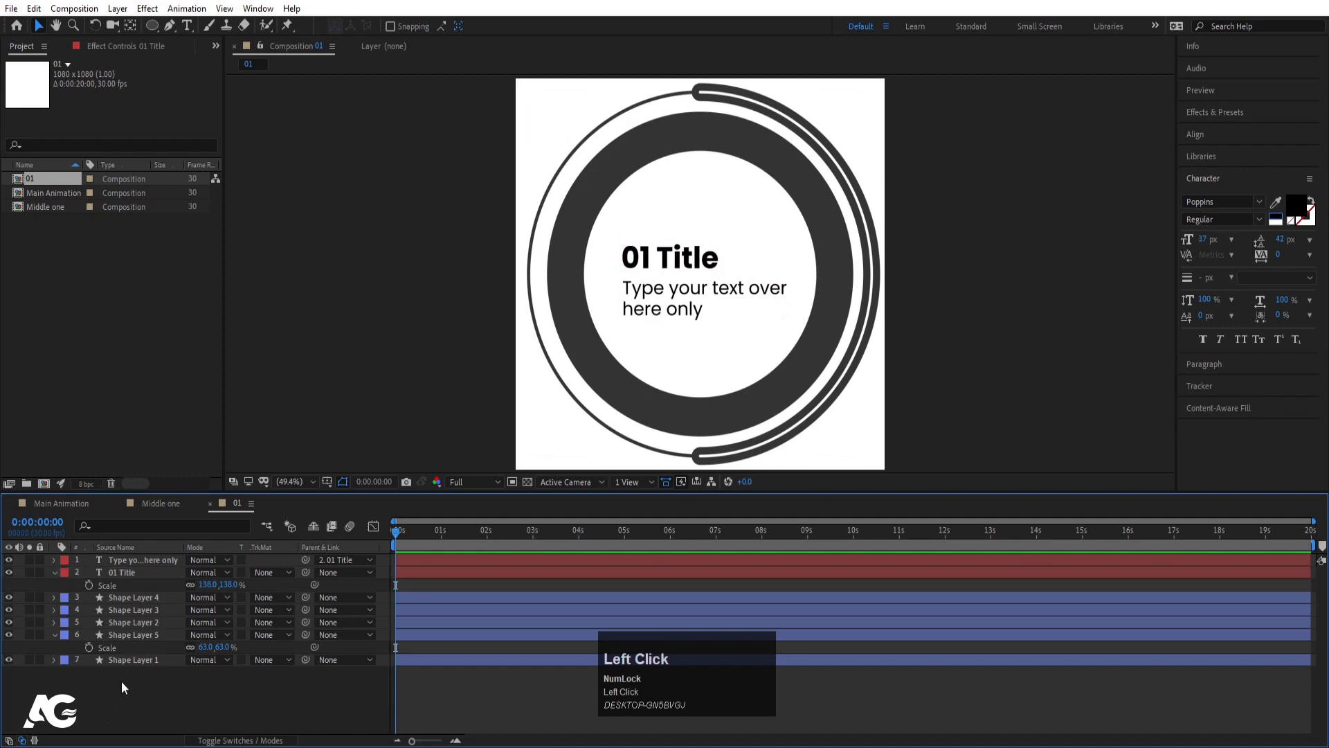
key("u")
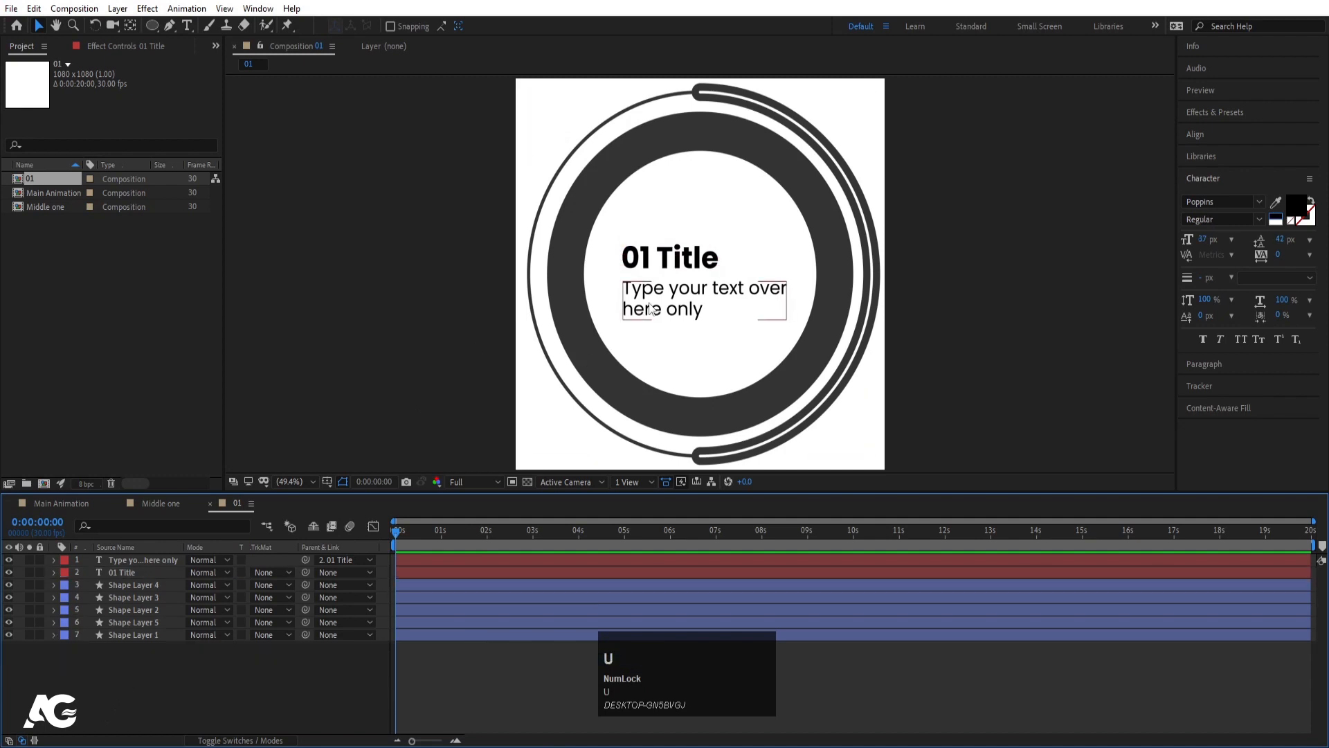
- Nudge the body text closer beneath the title, and shift both text layers slightly down in the circle
left_click(651, 311)
key("Up")
key("Up")
key("Up")
key("Up")
key("Up")
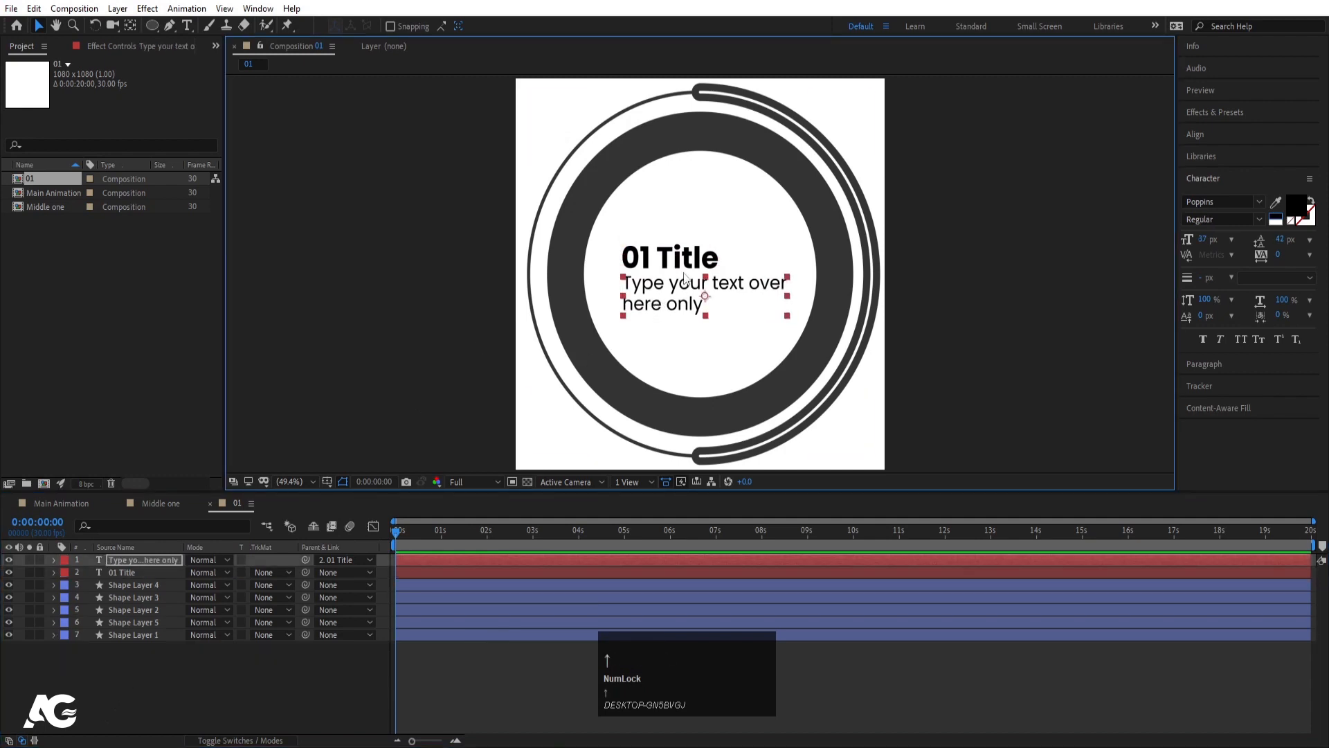
left_click(691, 268)
key("Down")
key("Down")
key("Down")
key("Down")
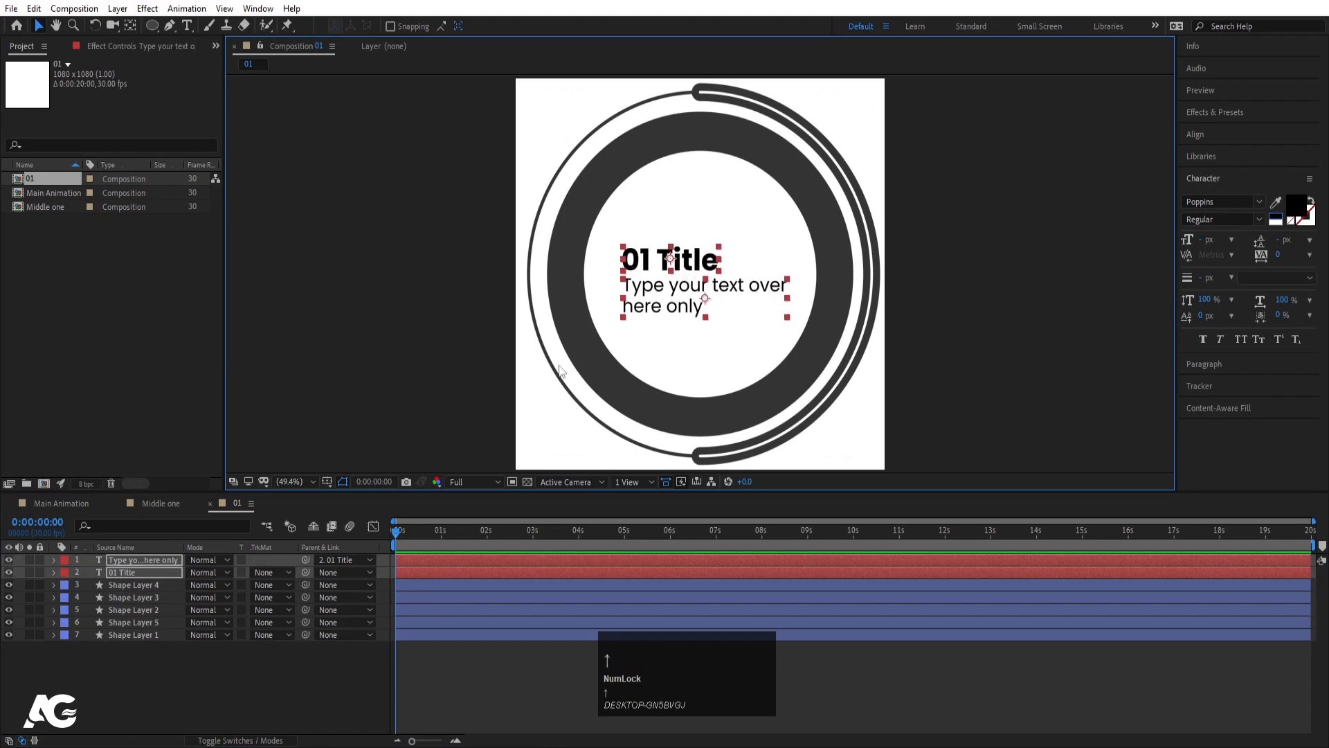
left_click(130, 665)
- Add the expression time*60 to the Rotation of Shape Layer 4 and preview the animation from the start
left_click(139, 585)
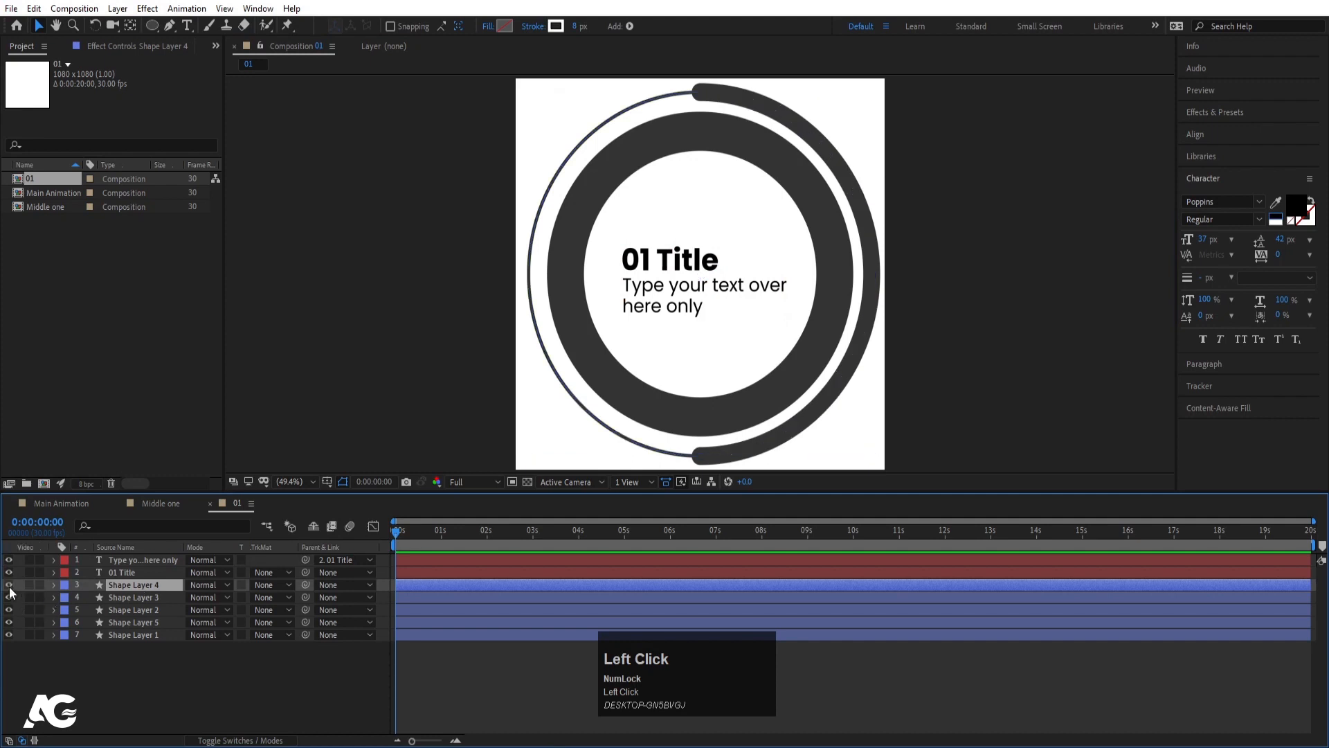
key("r")
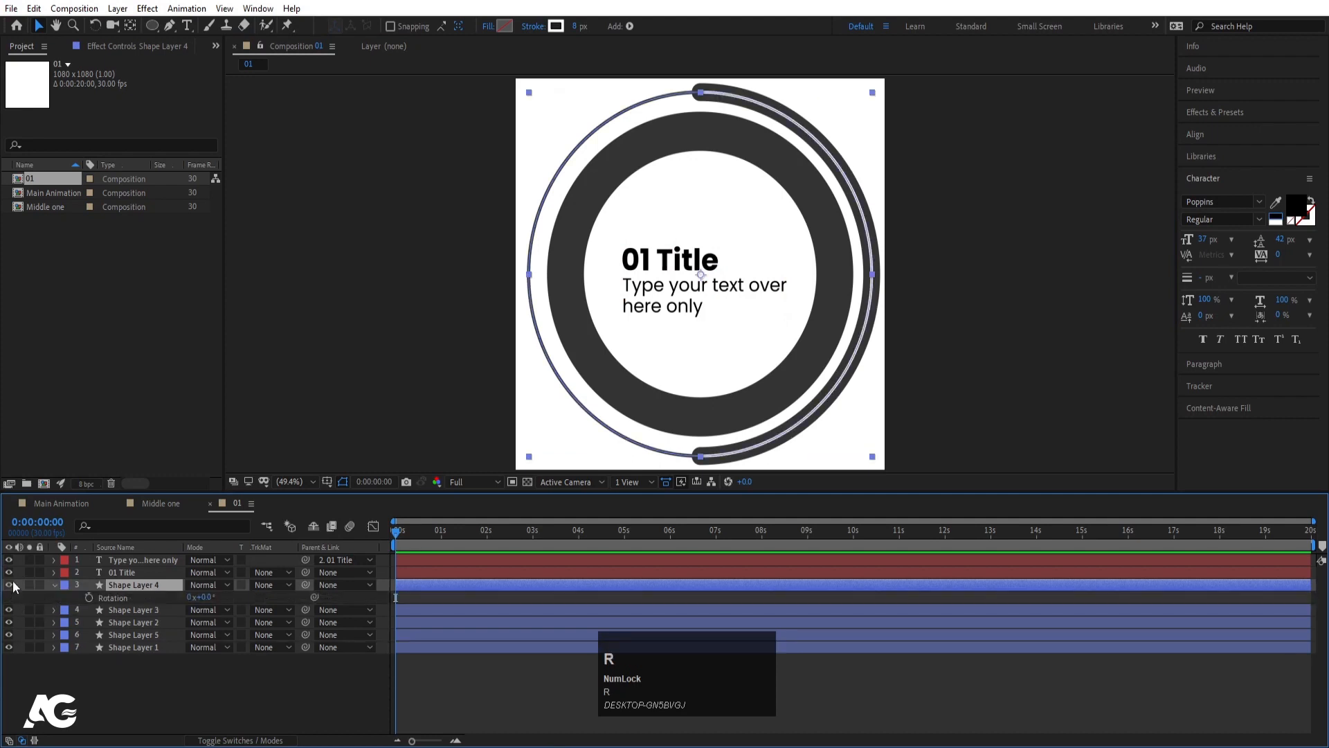
left_click(93, 596, "alt")
type("ti")
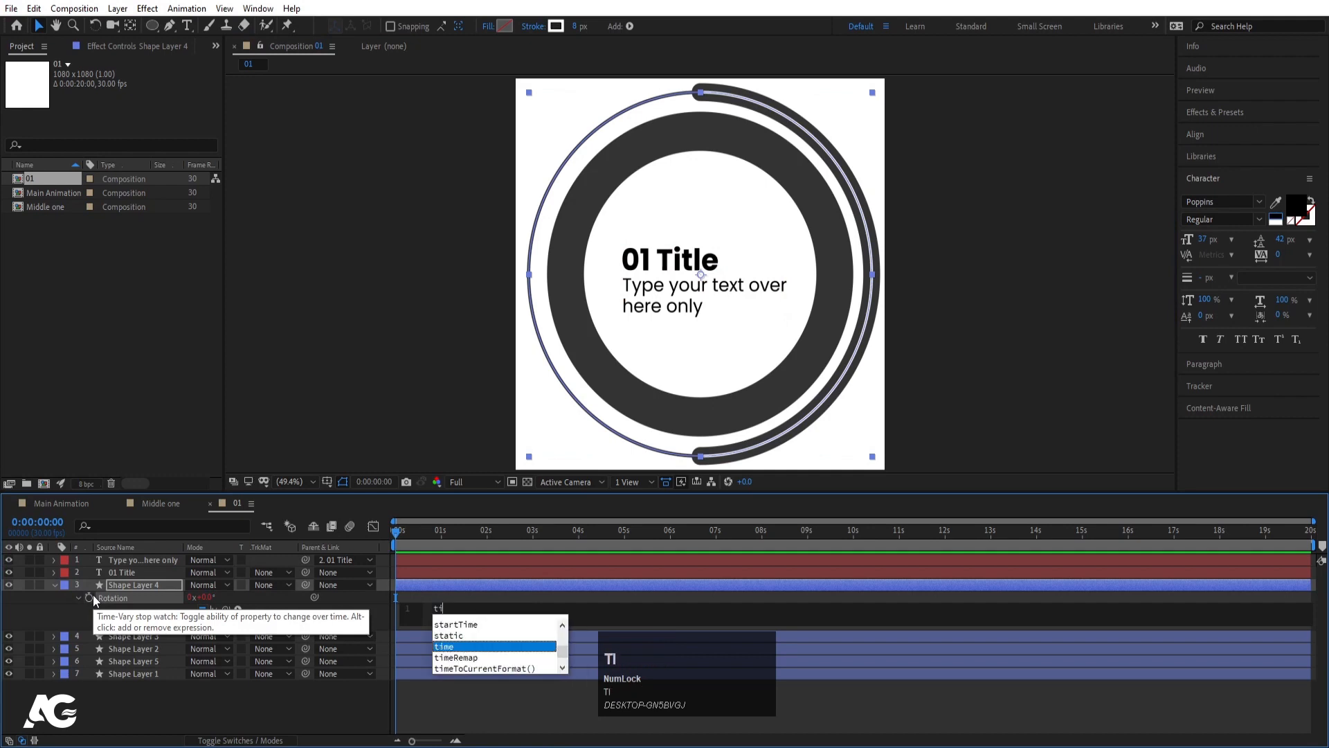
type("m")
key("Return")
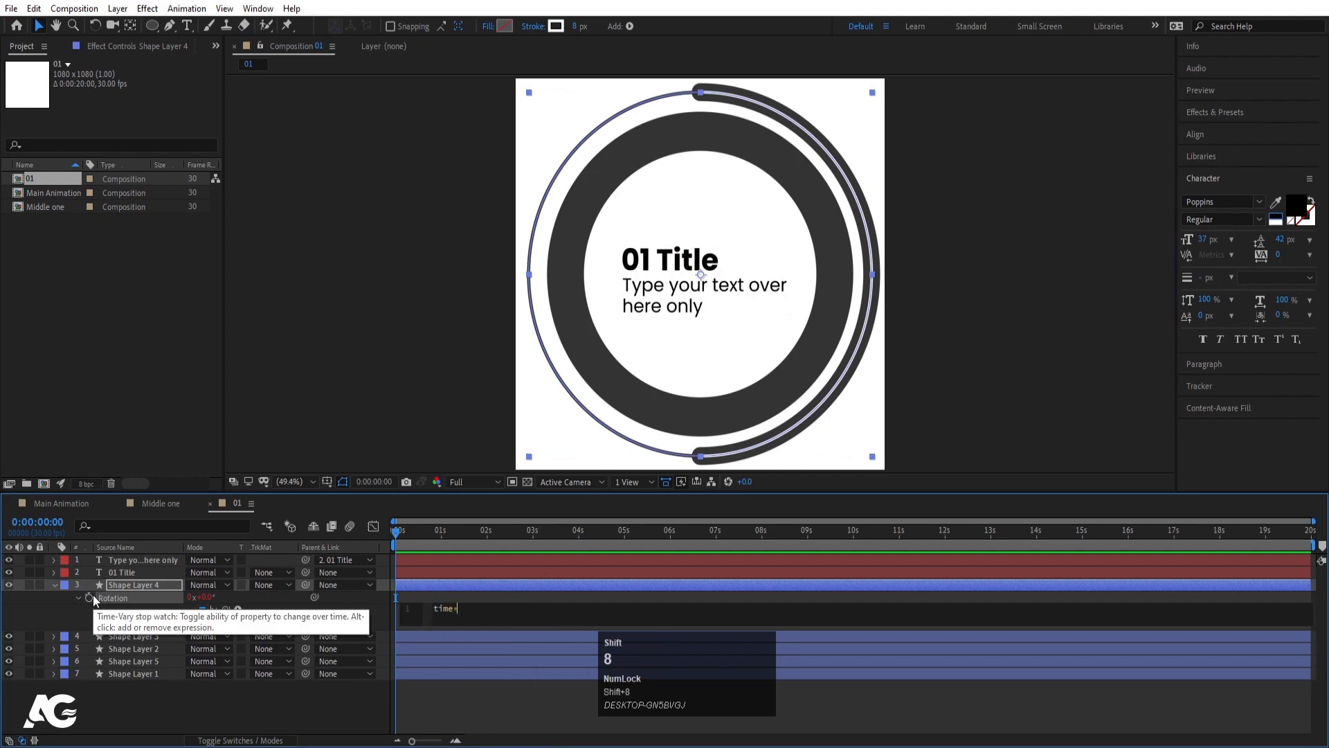
type("*60")
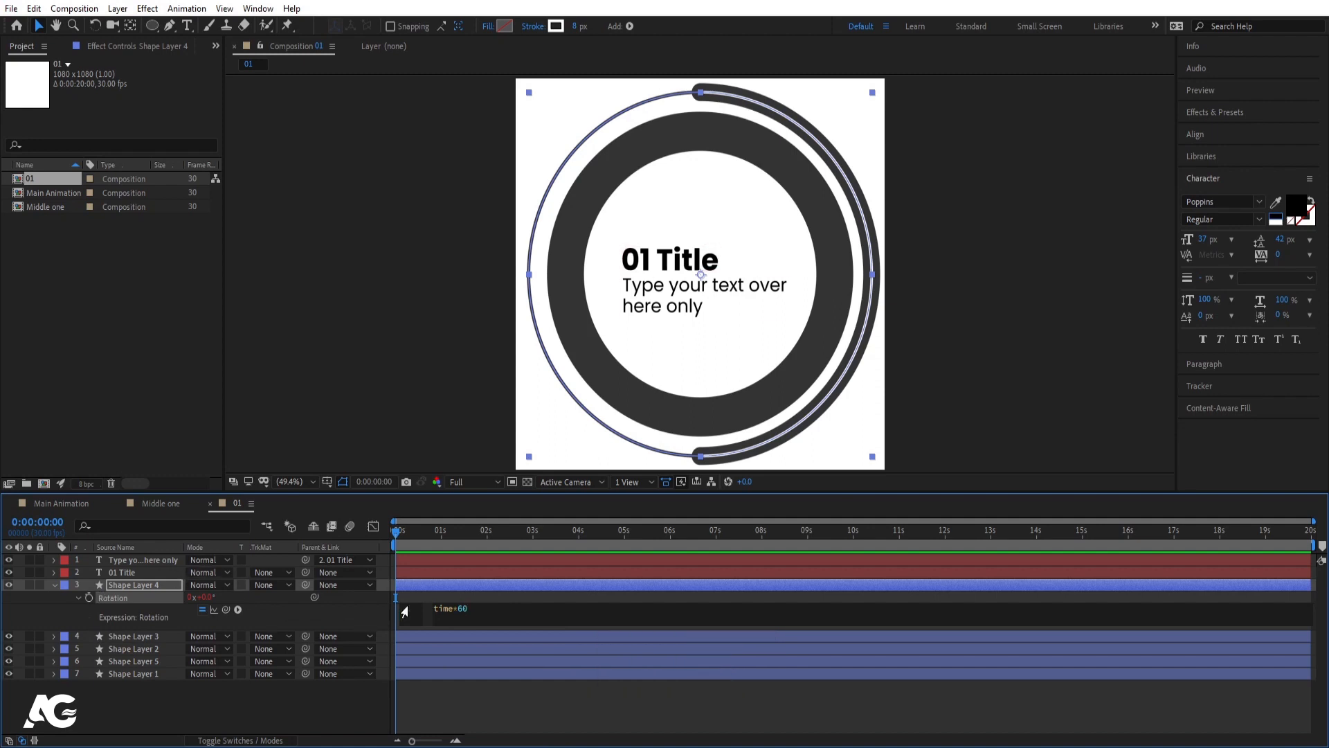
left_click(452, 592)
key("space")
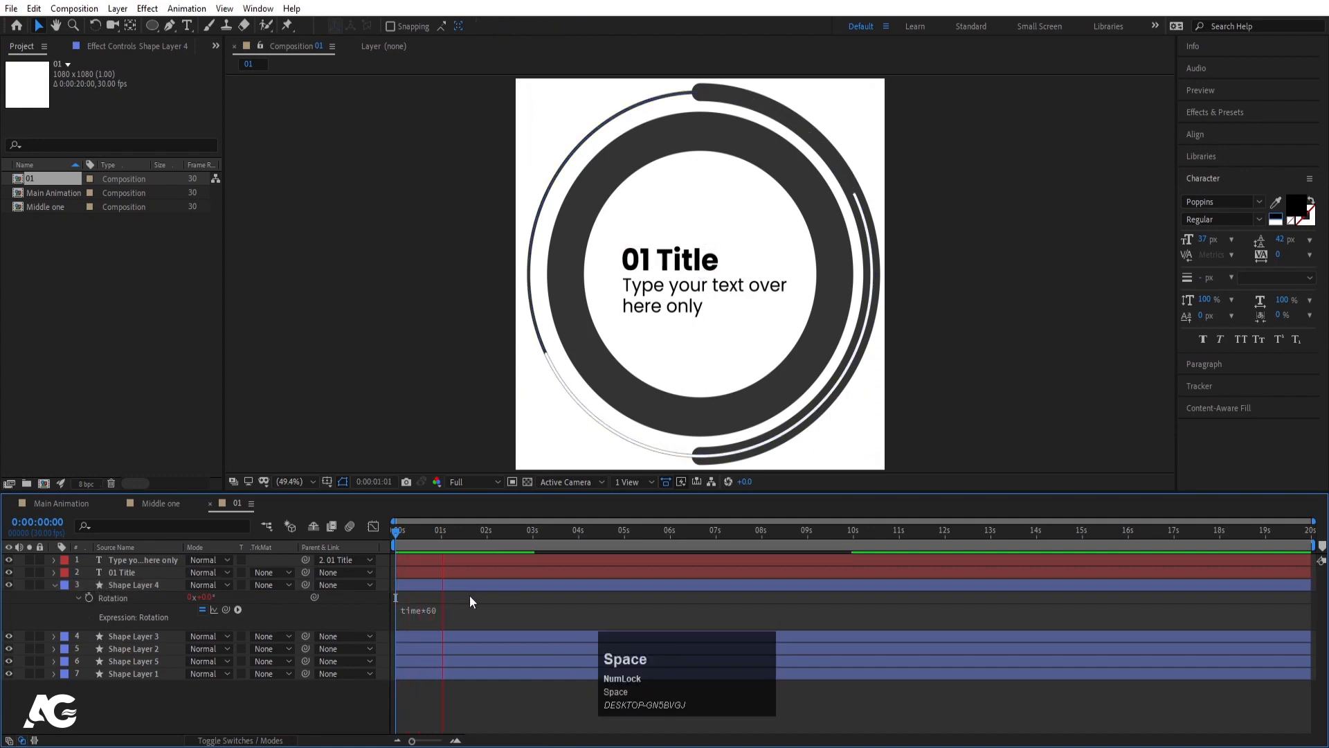
key("space")
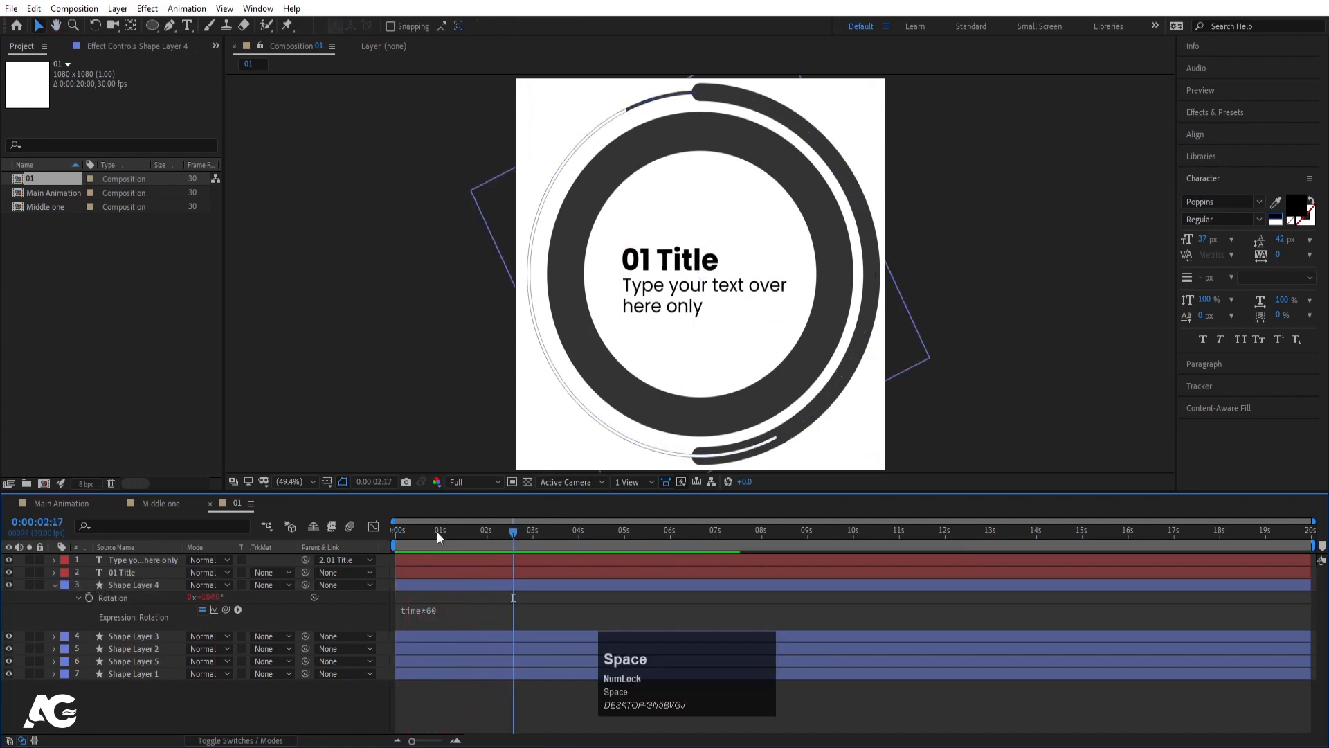
left_click(398, 530)
key("u")
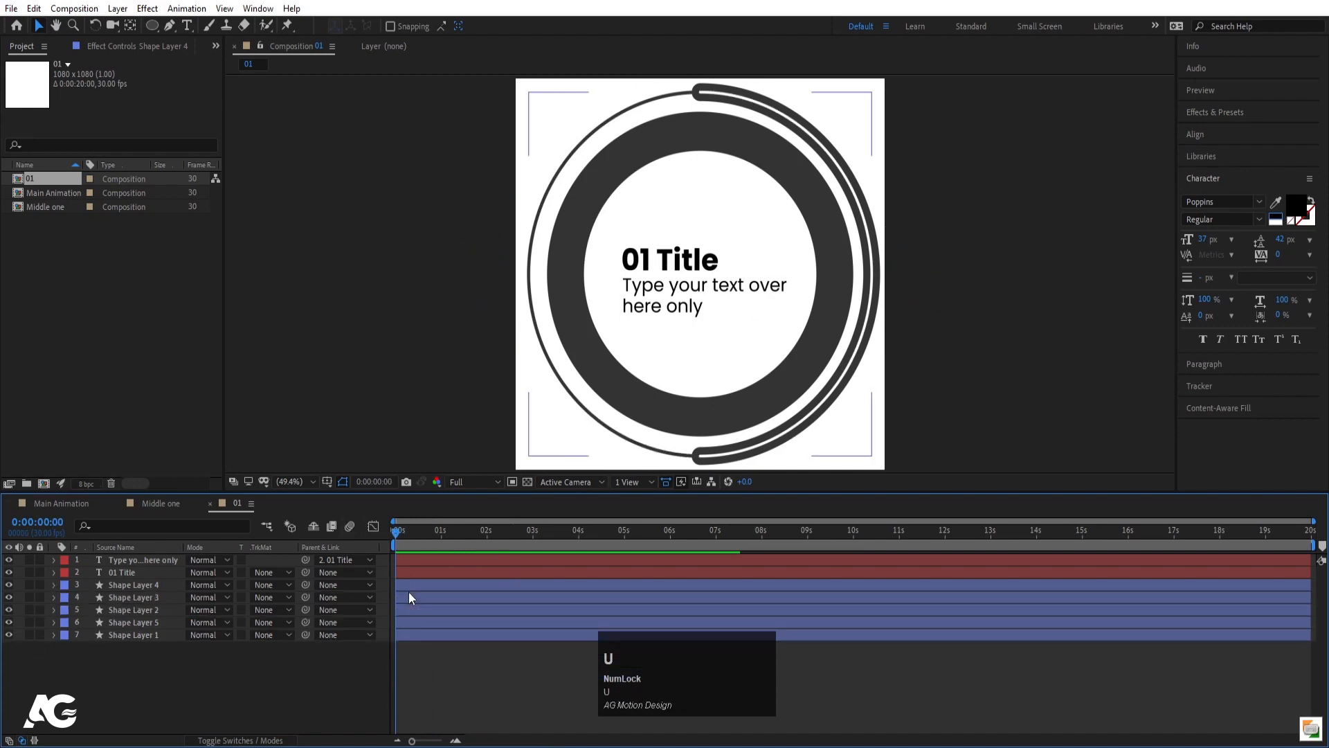
key("space")
- Apply the Drop Shadow effect to Shape Layer 5, the inner white circle
left_click(131, 586)
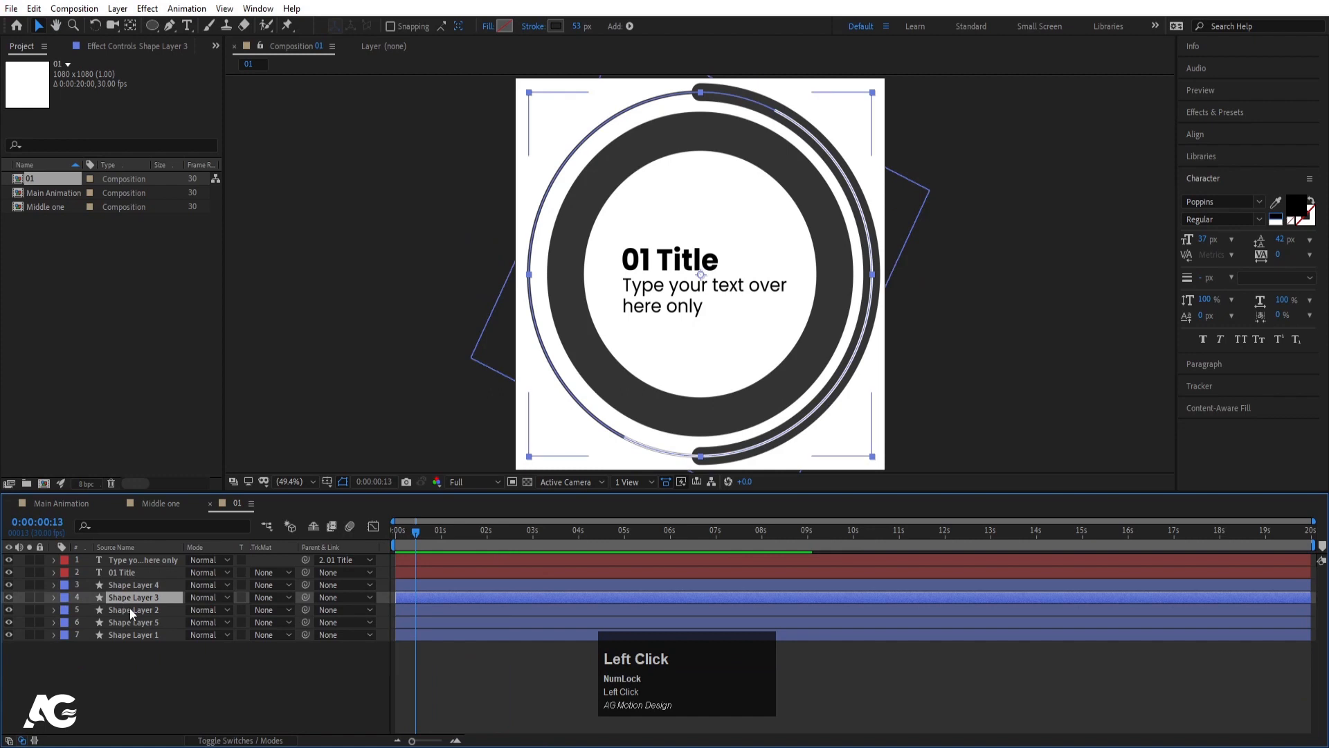
left_click(130, 610)
left_click(128, 623)
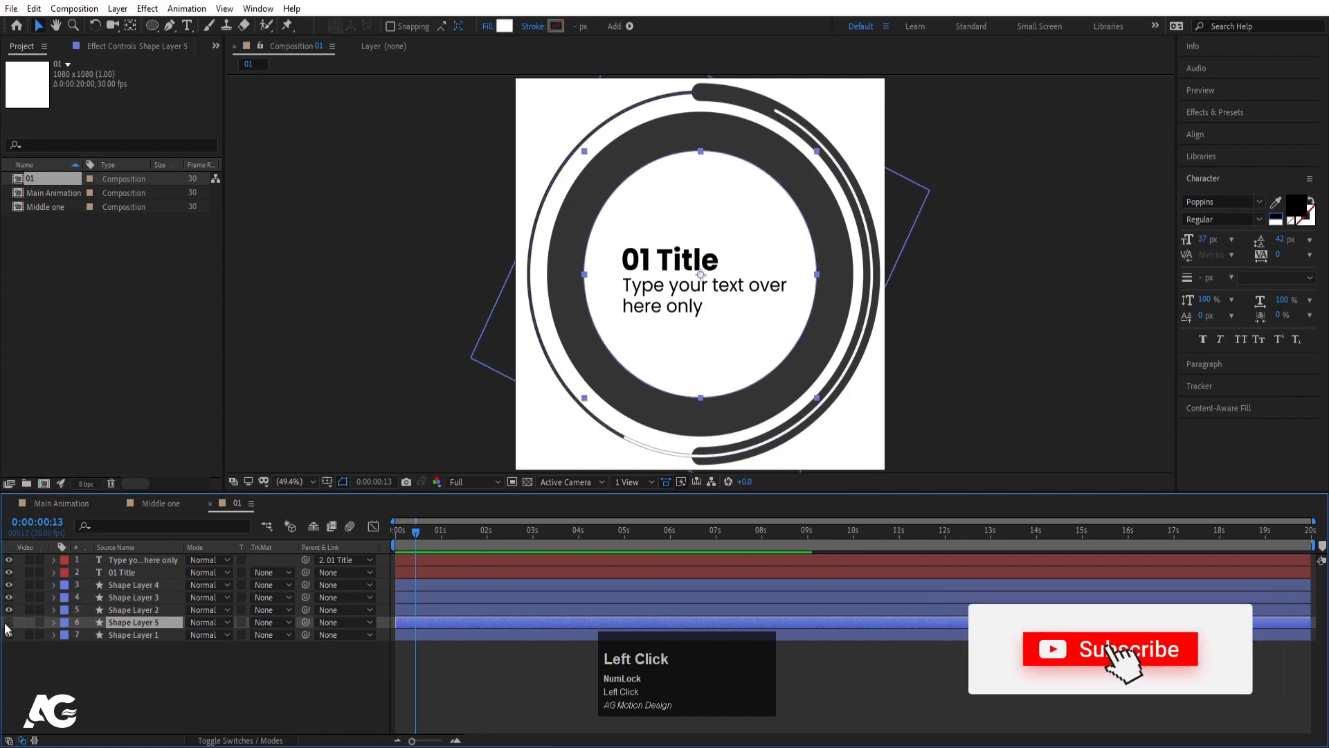
left_click(1203, 113)
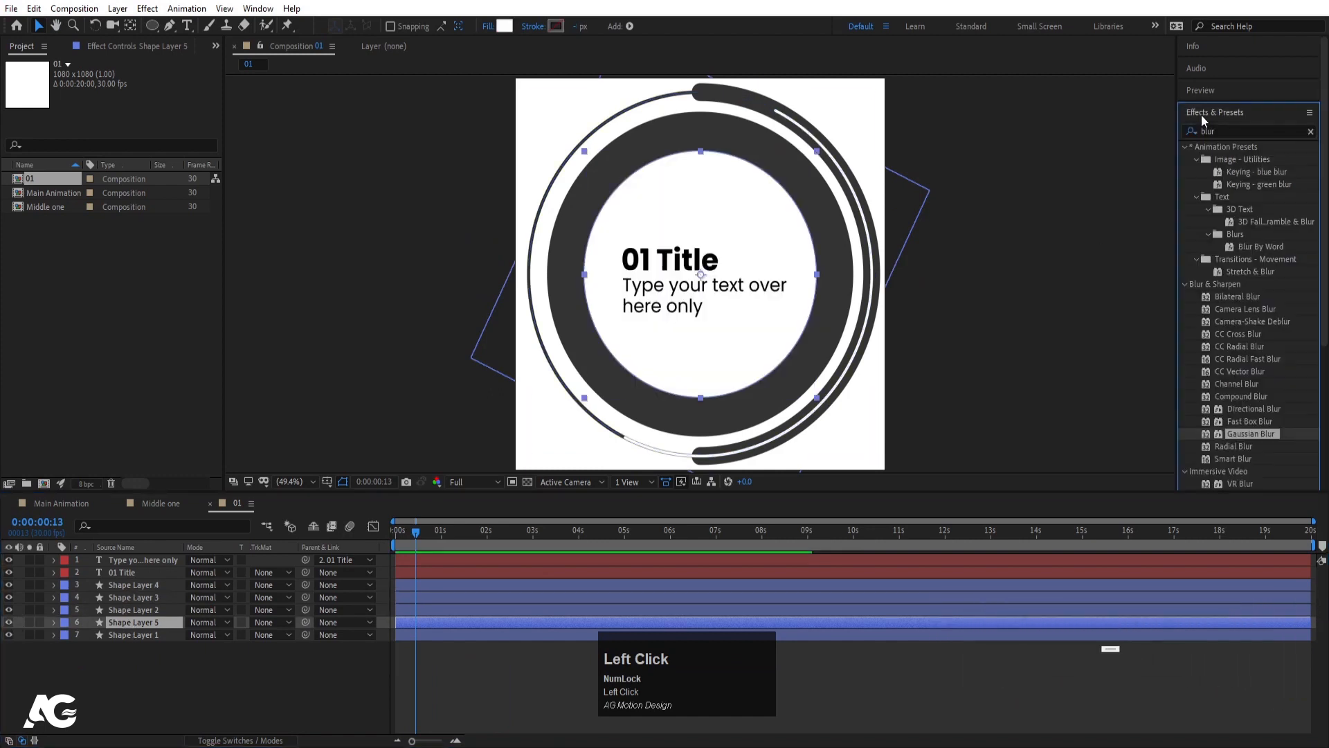
double_click(1223, 129)
type("drop")
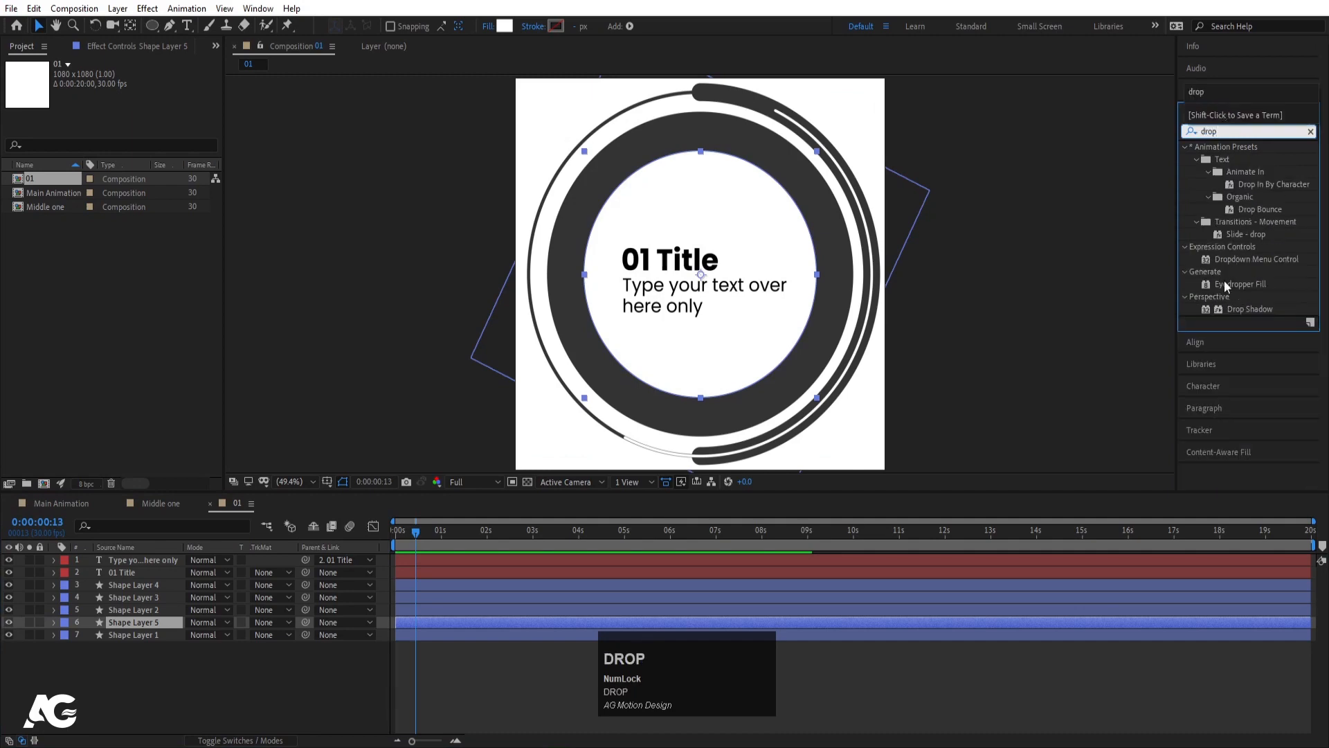
double_click(1250, 309)
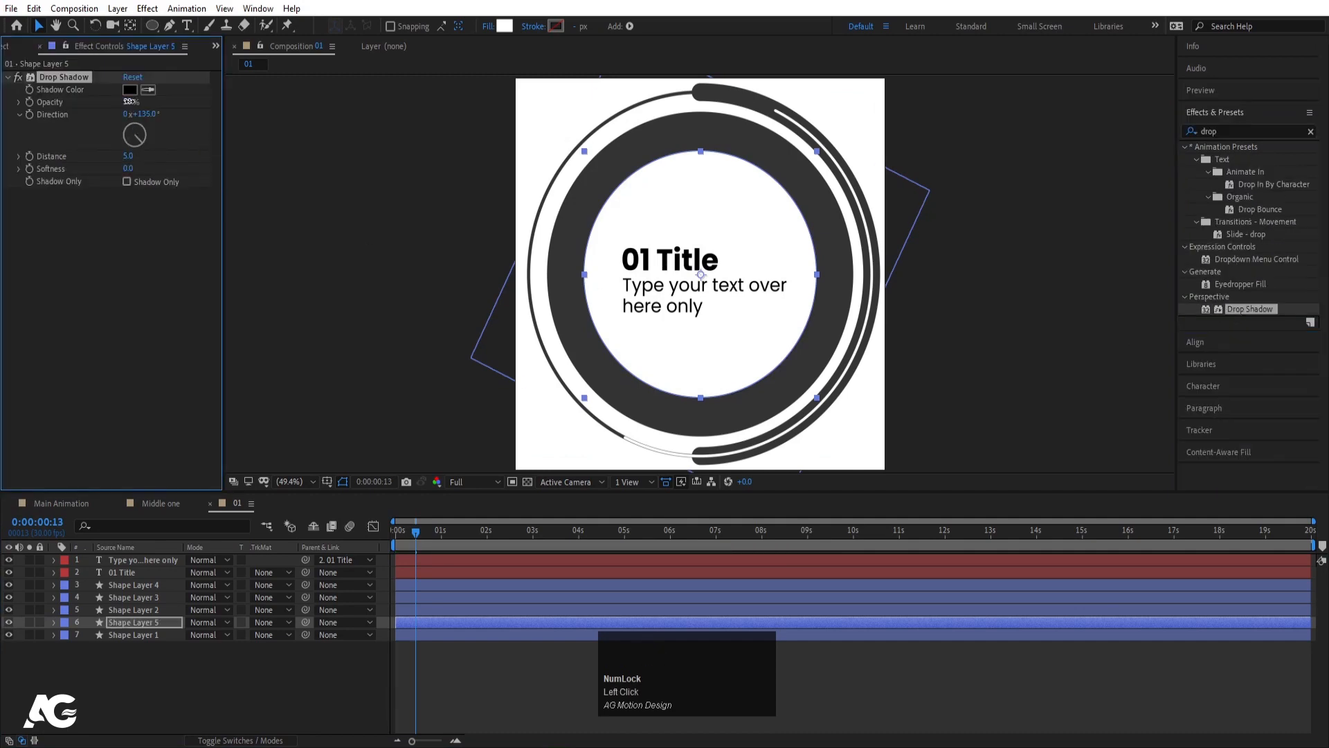
- Set the inner circle's Drop Shadow to 100% opacity and 190 softness
left_click_drag(130, 102, 311, 102)
left_click_drag(130, 169, 176, 166)
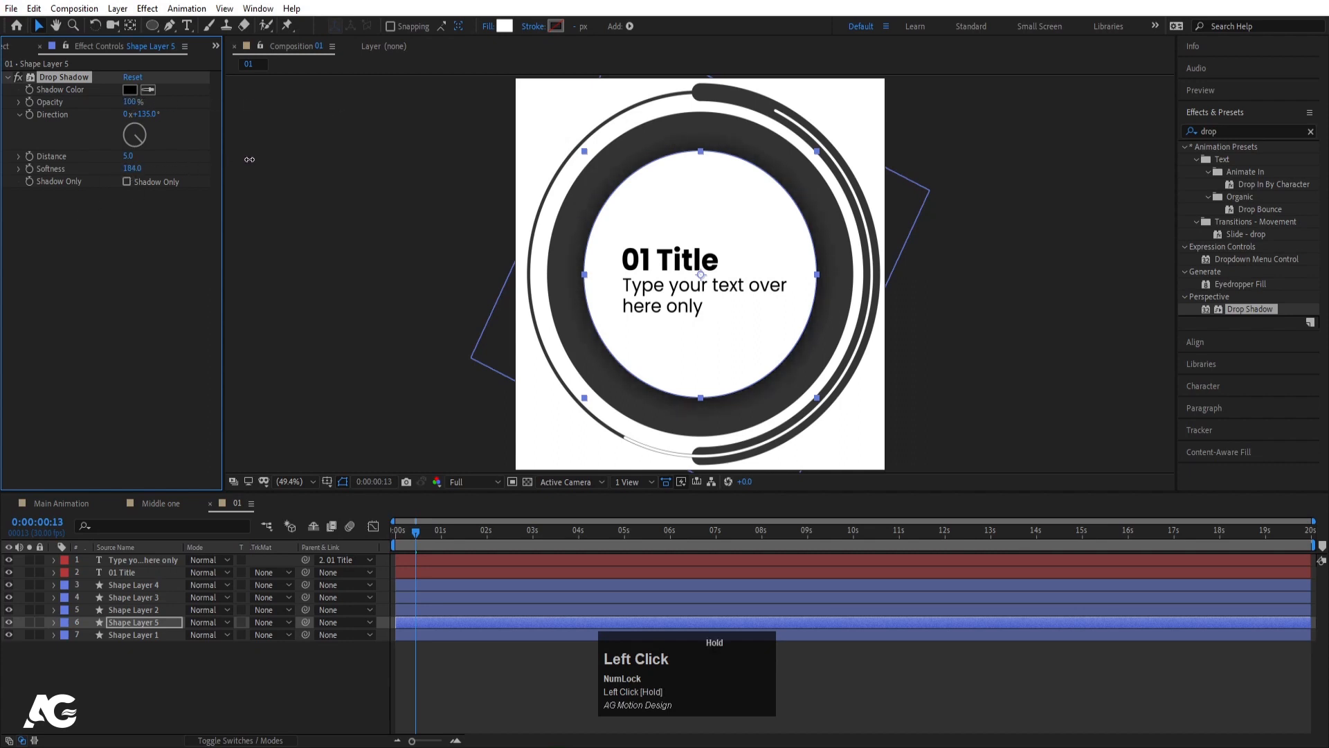
left_click(134, 698)
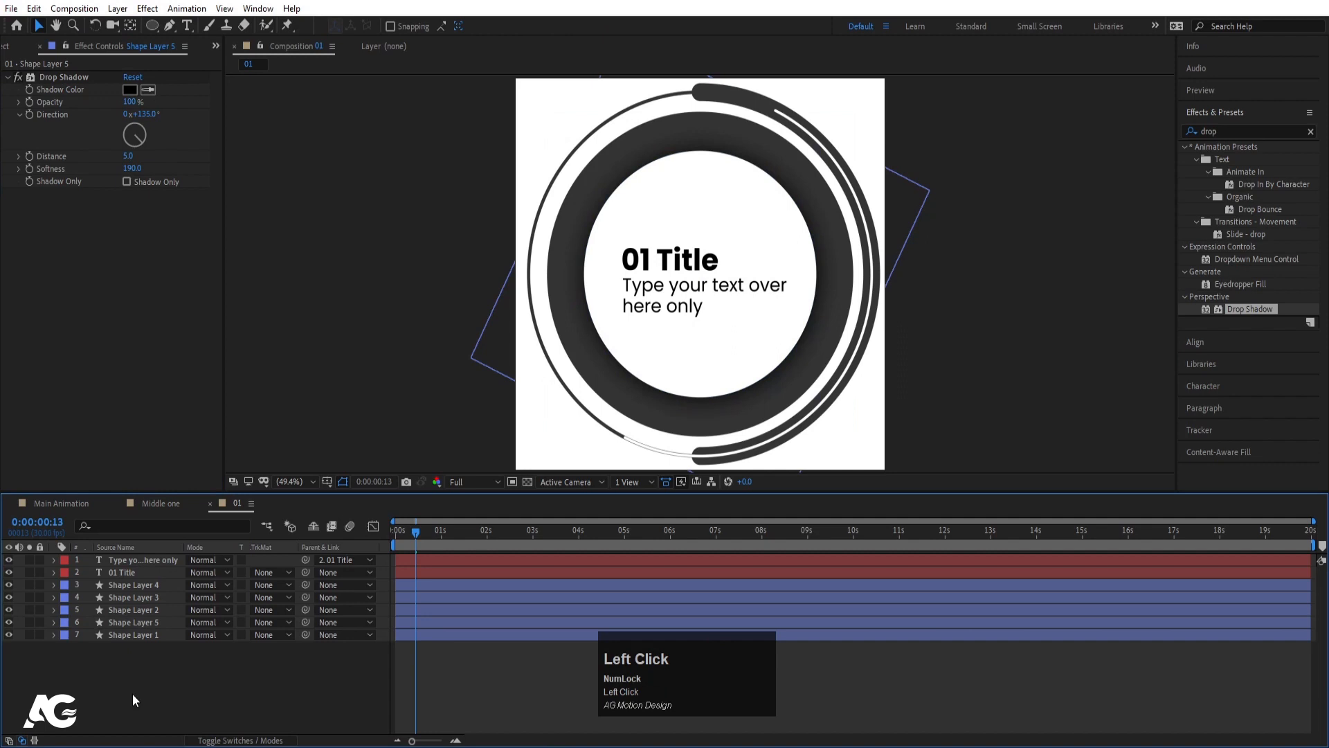
- Solo Shape Layer 1, the large dark circle, and apply the Gradient Ramp effect to it
left_click(129, 635)
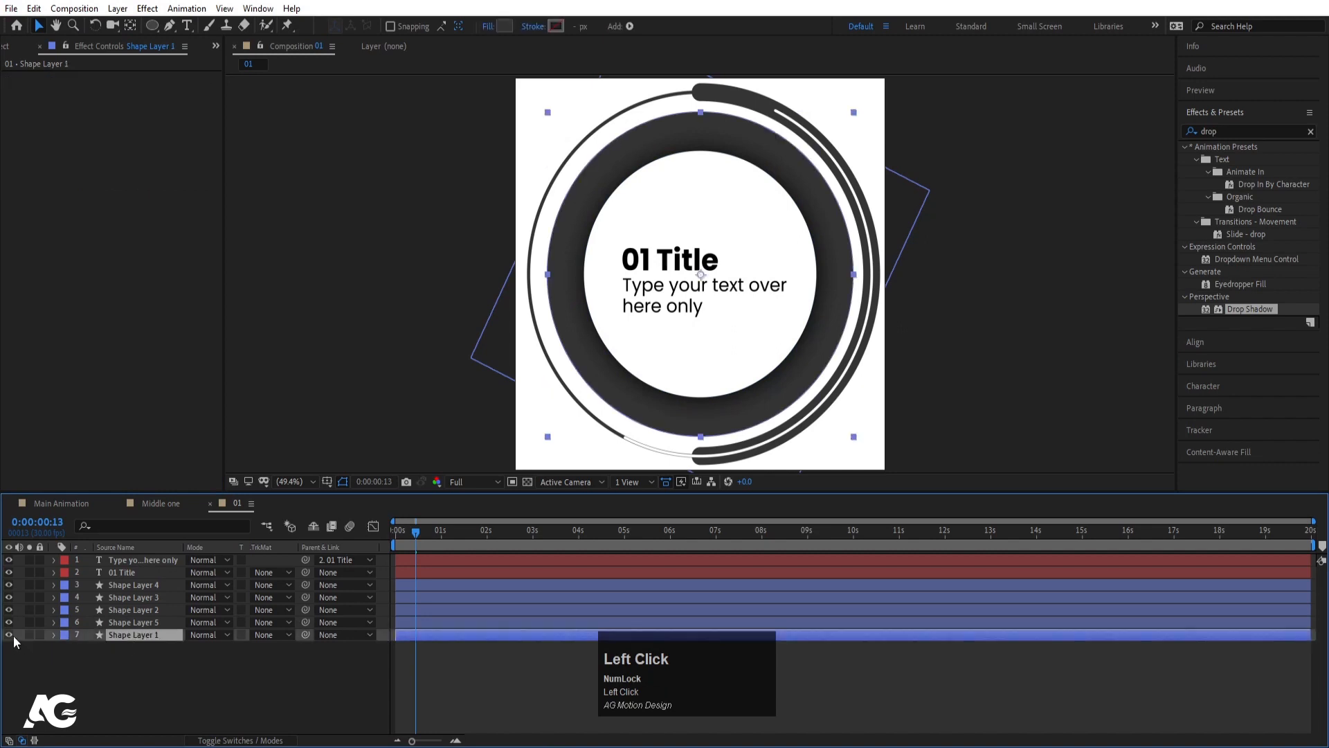
left_click(212, 664)
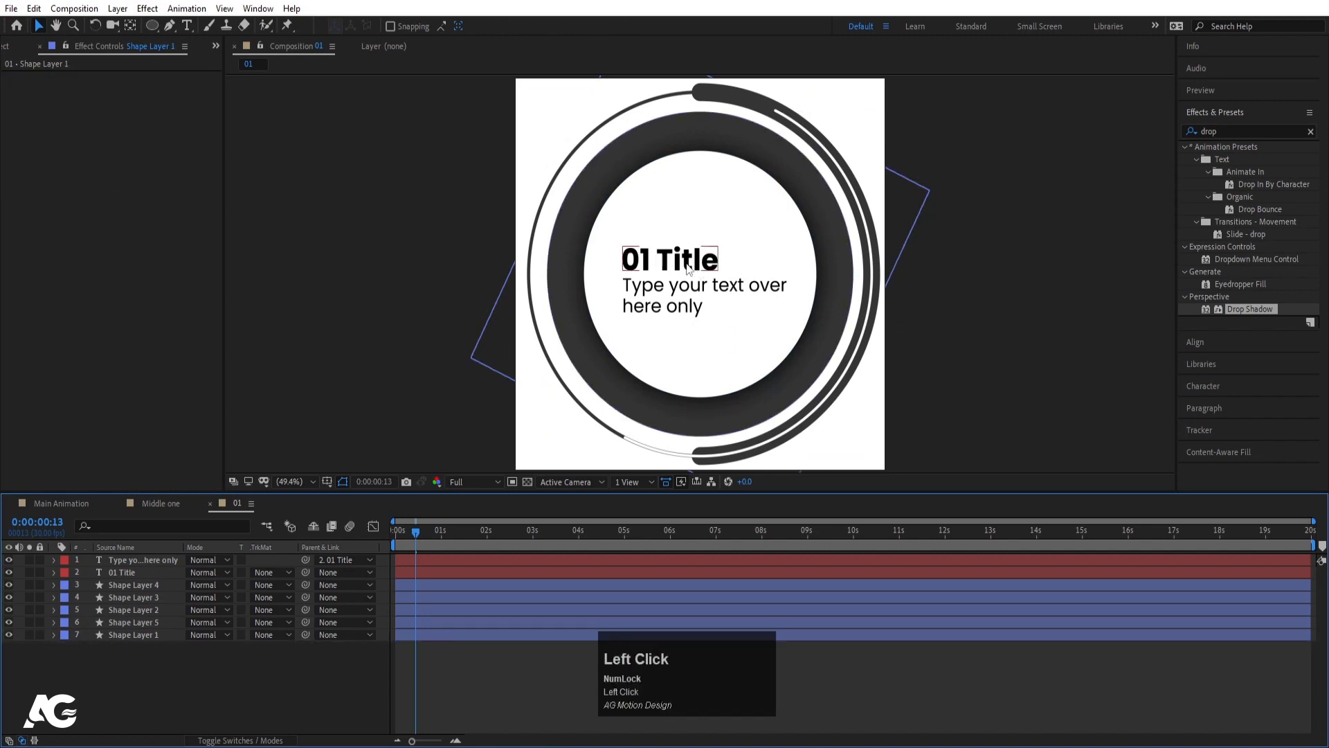
left_click(120, 635)
left_click(30, 634)
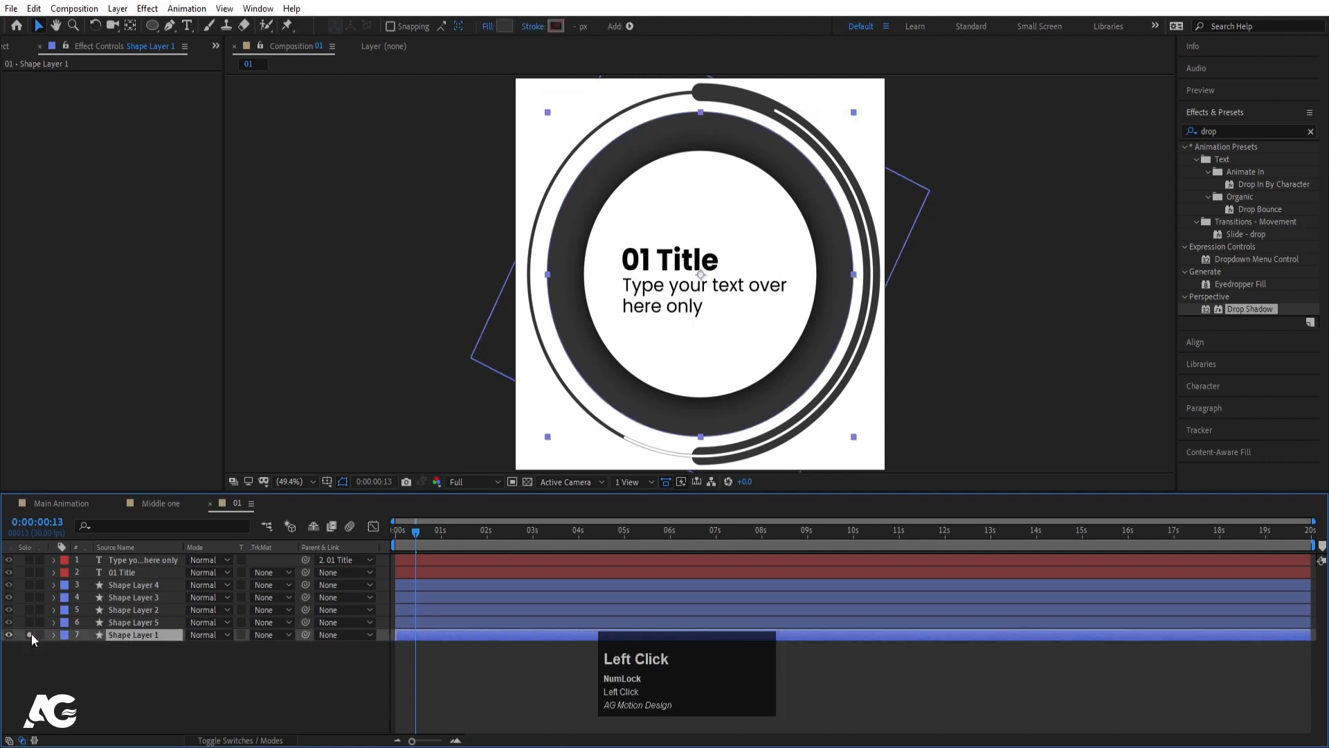
left_click(1235, 131)
key("ctrl+a")
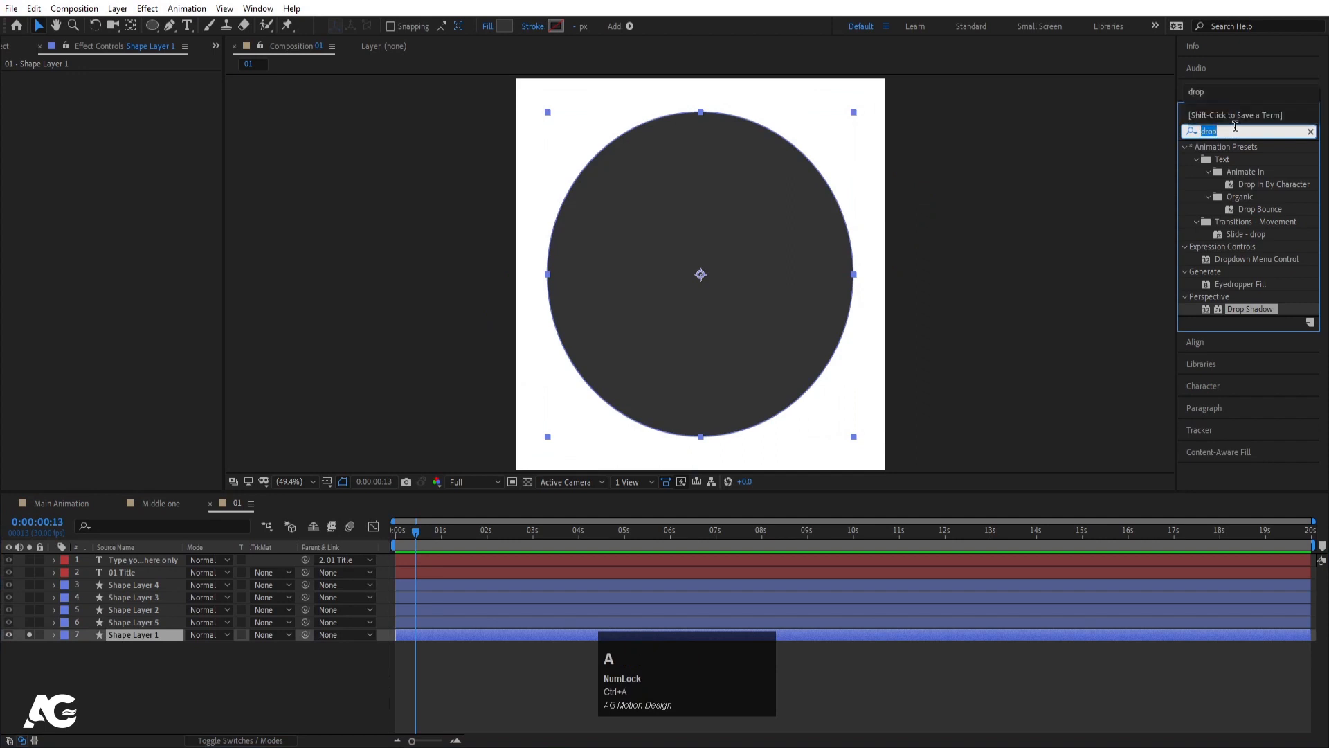
type("gra")
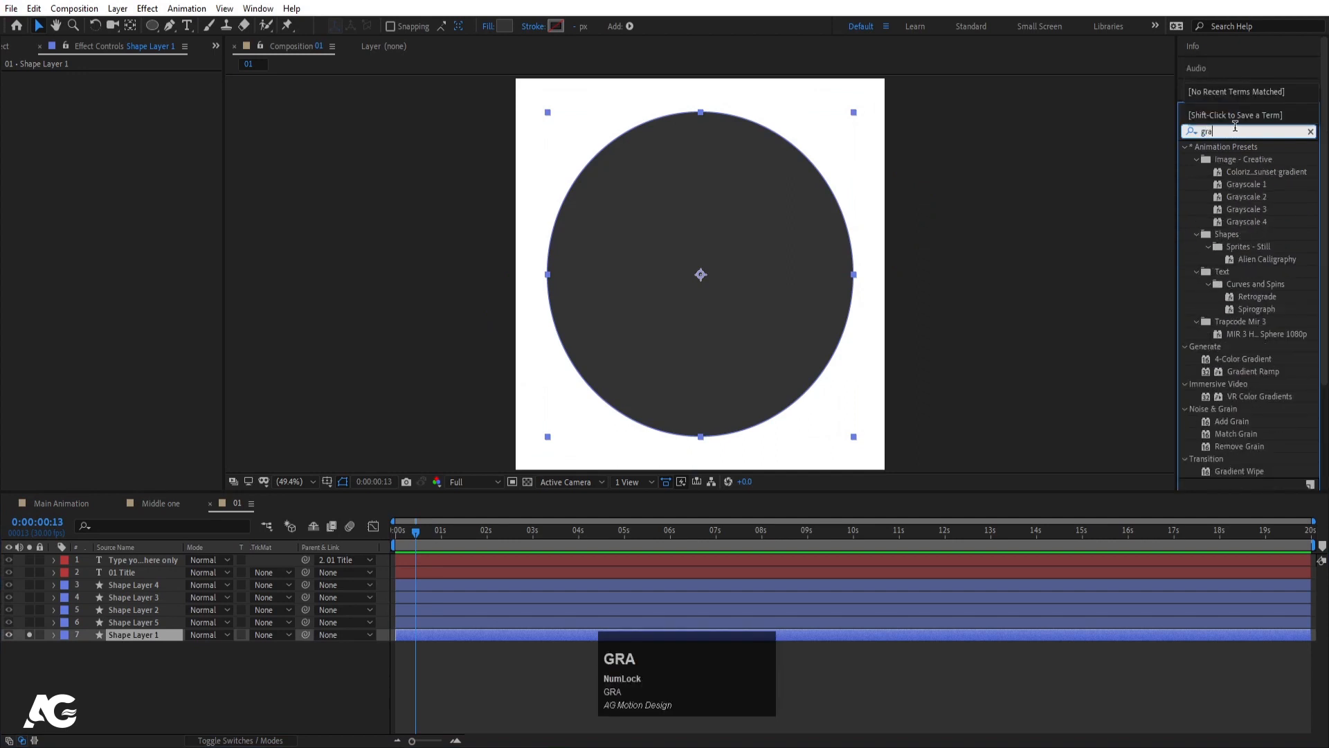
key("ctrl+a")
type("ramp")
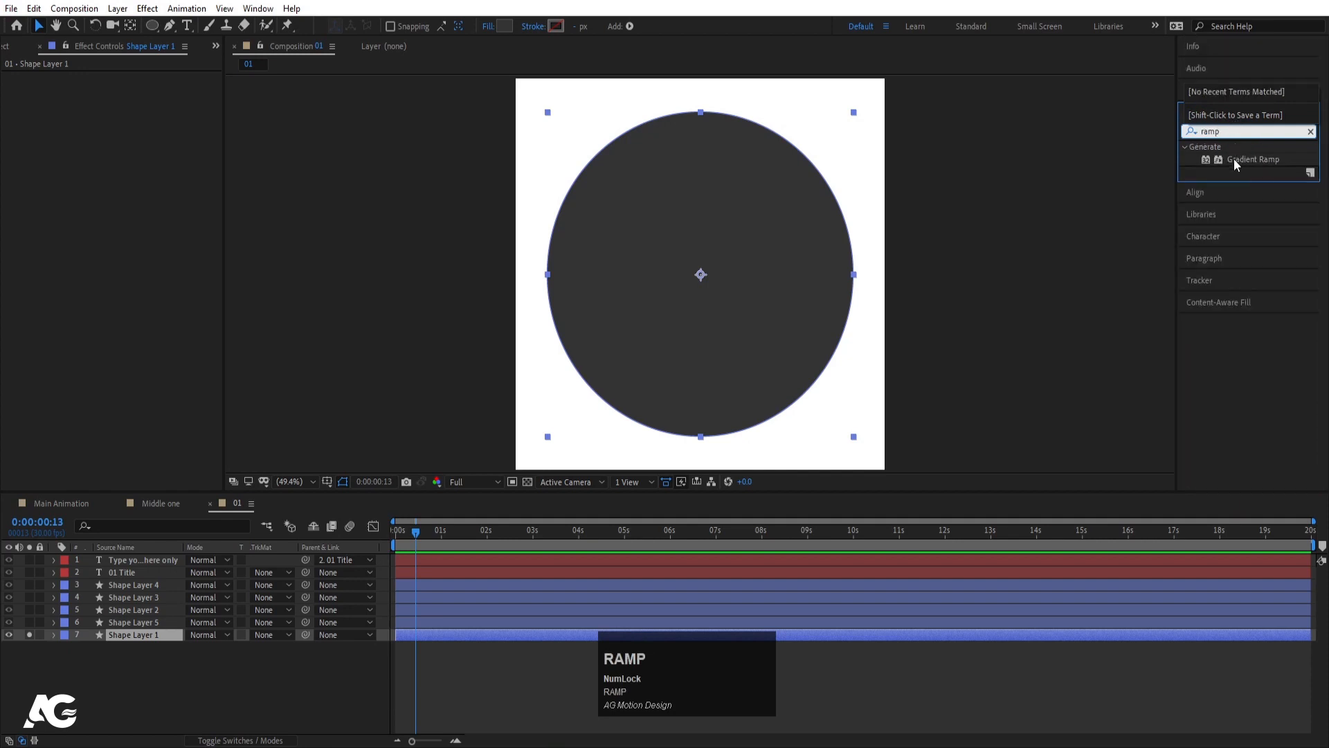
double_click(1236, 163)
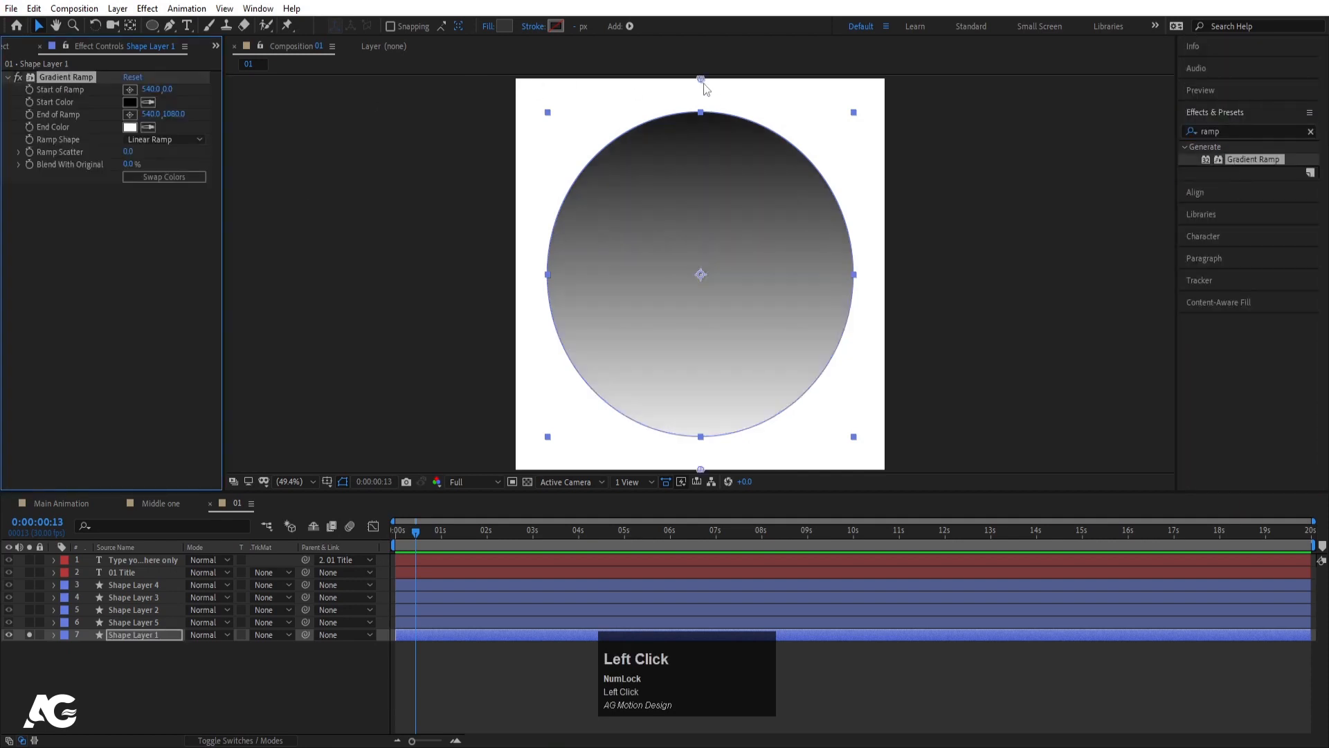
- Run the gradient diagonally across the circle, from about (133, 122) at the upper left to about (1095, 1037) beyond the lower right
left_click_drag(702, 80, 562, 123)
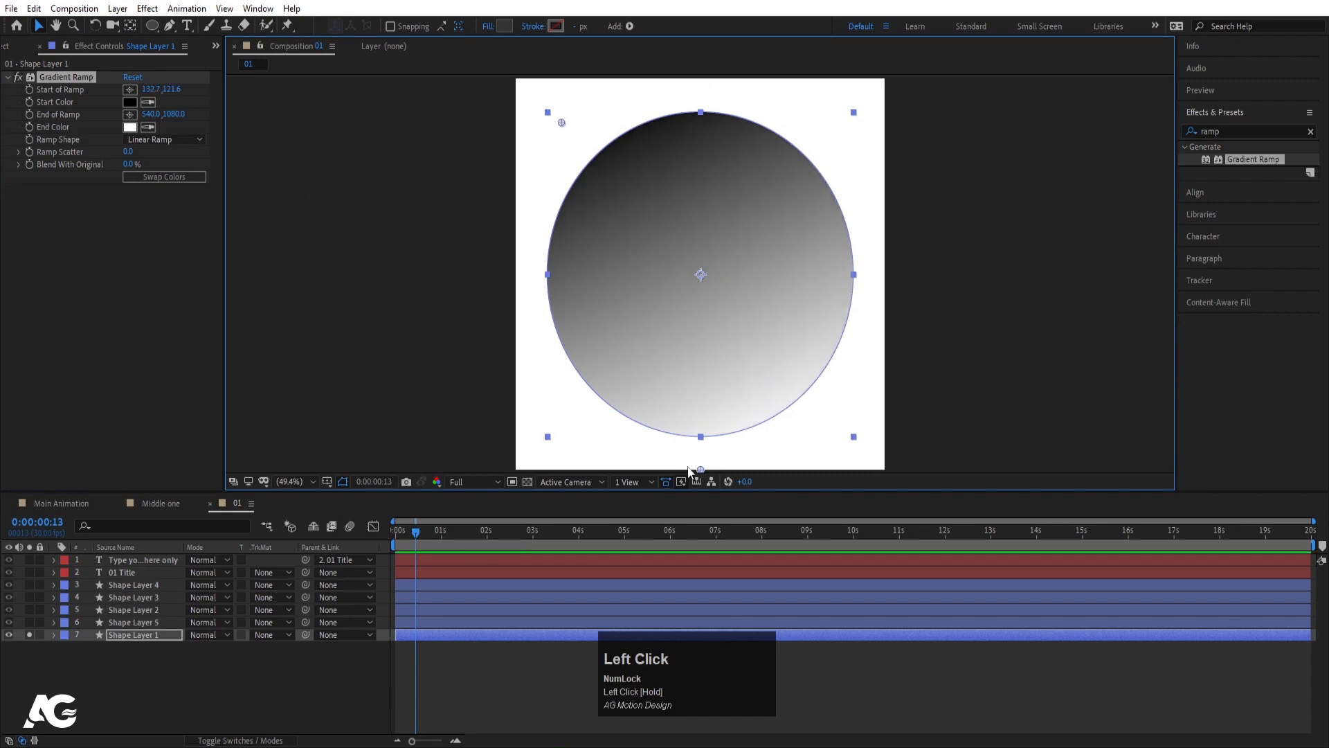
left_click_drag(700, 470, 890, 458)
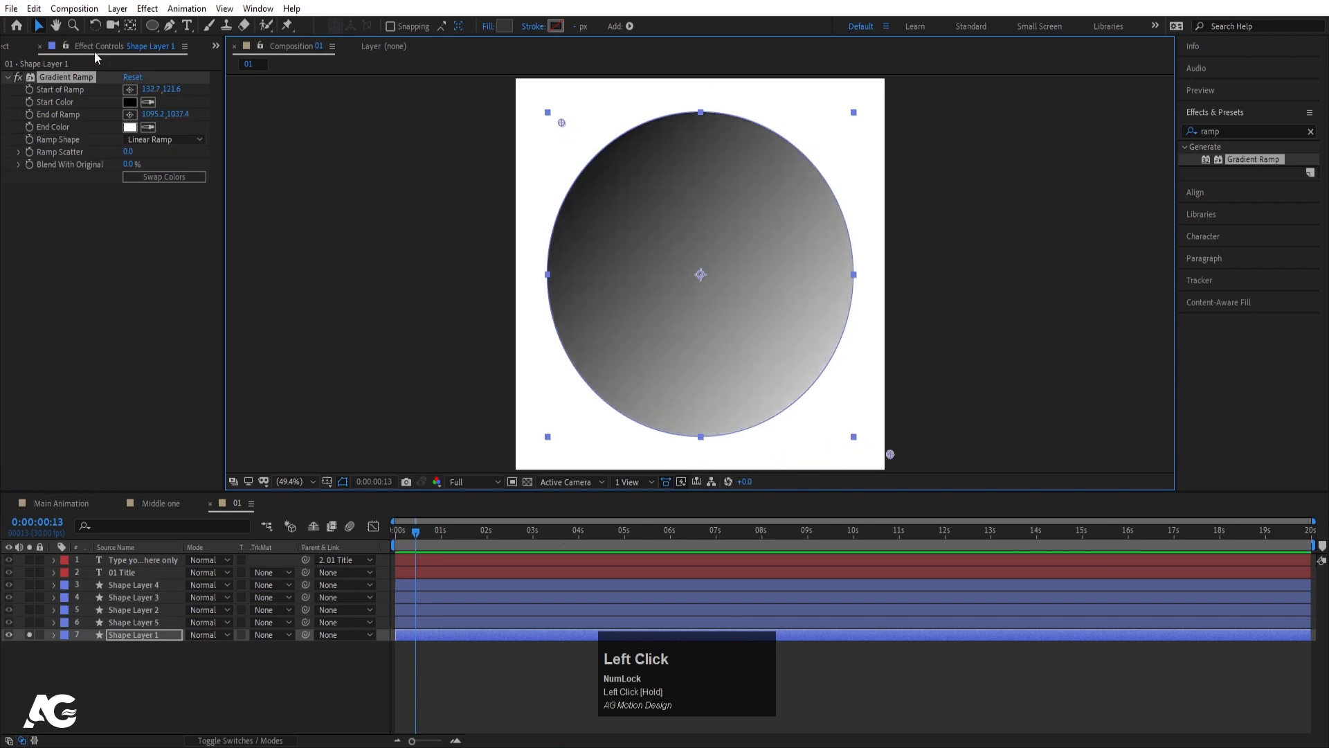
left_click(61, 81)
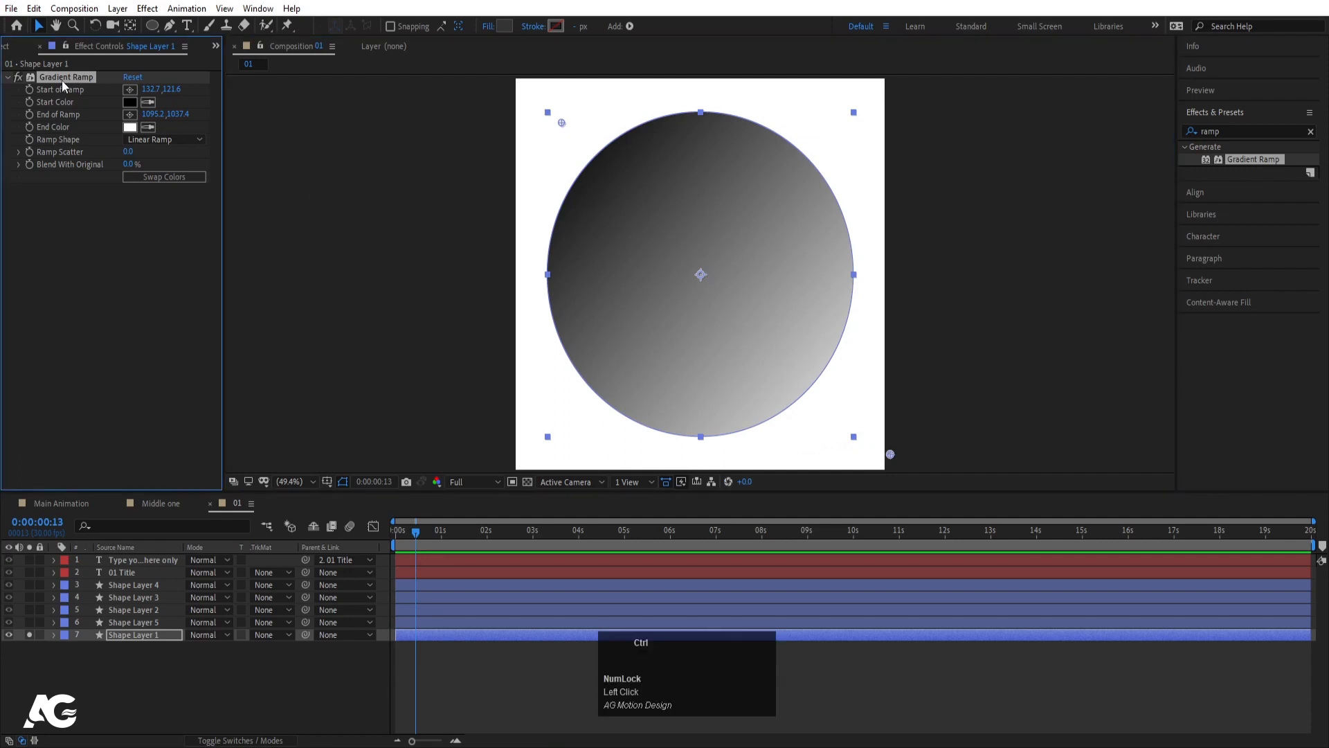
- Set the Gradient Ramp's end colour on the large circle to light grey BABABA
left_click(130, 127)
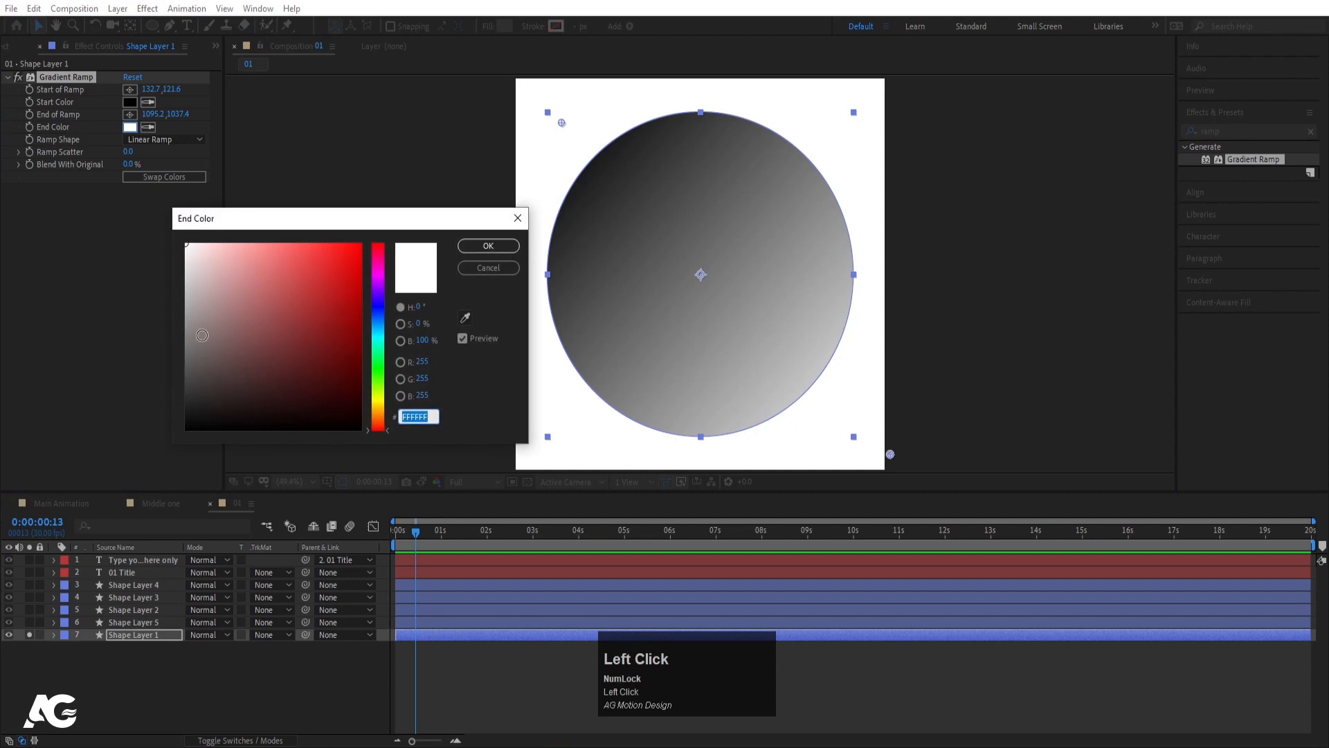
left_click_drag(185, 270, 173, 294)
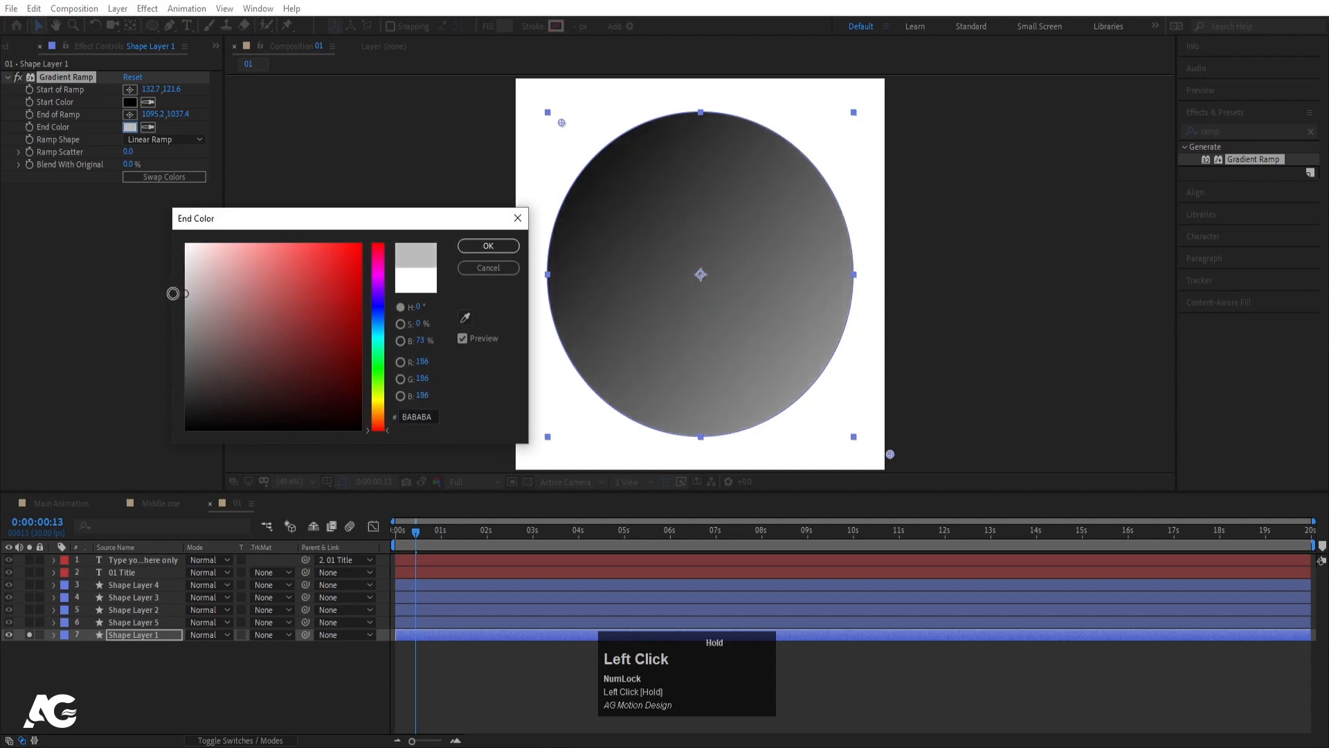
left_click(488, 246)
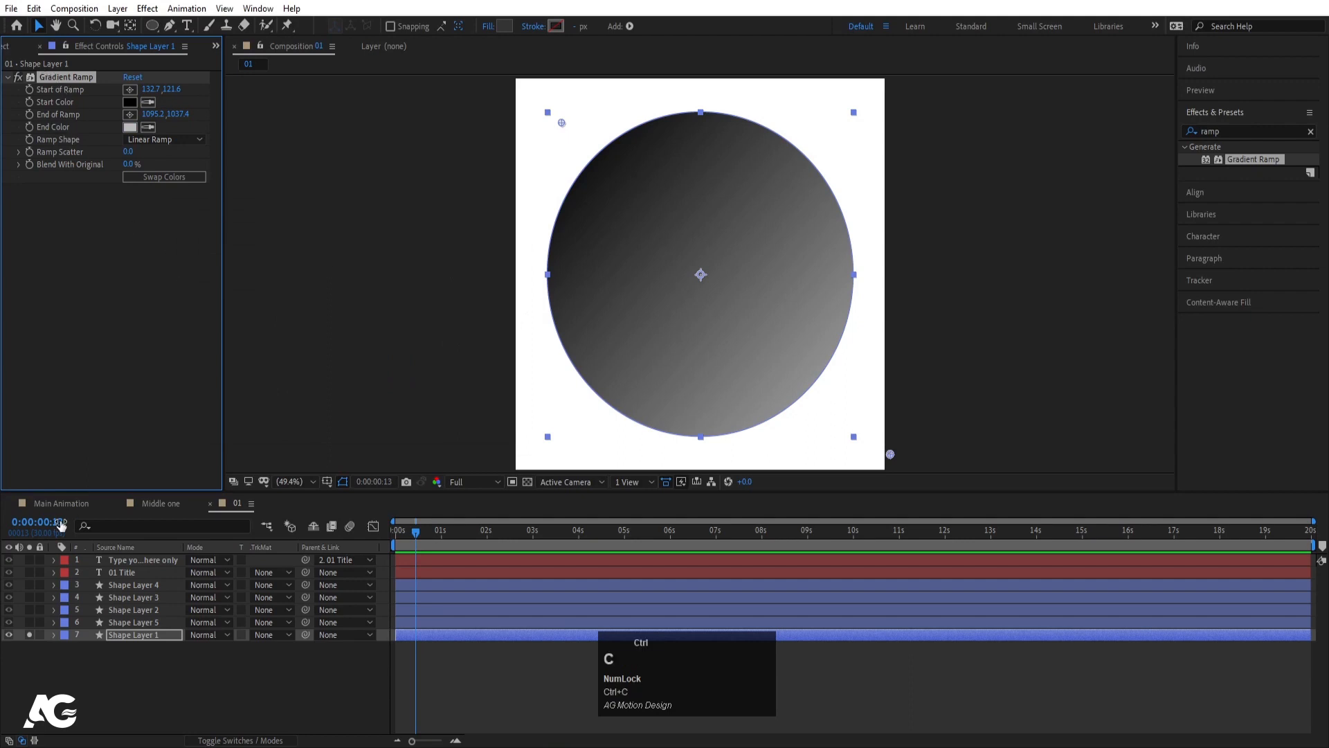
- Solo Shape Layers 5 and 2 as well, and copy the large circle's Gradient Ramp to Shape Layer 2, running it from lower left to upper right
left_click(29, 622)
left_click(123, 623)
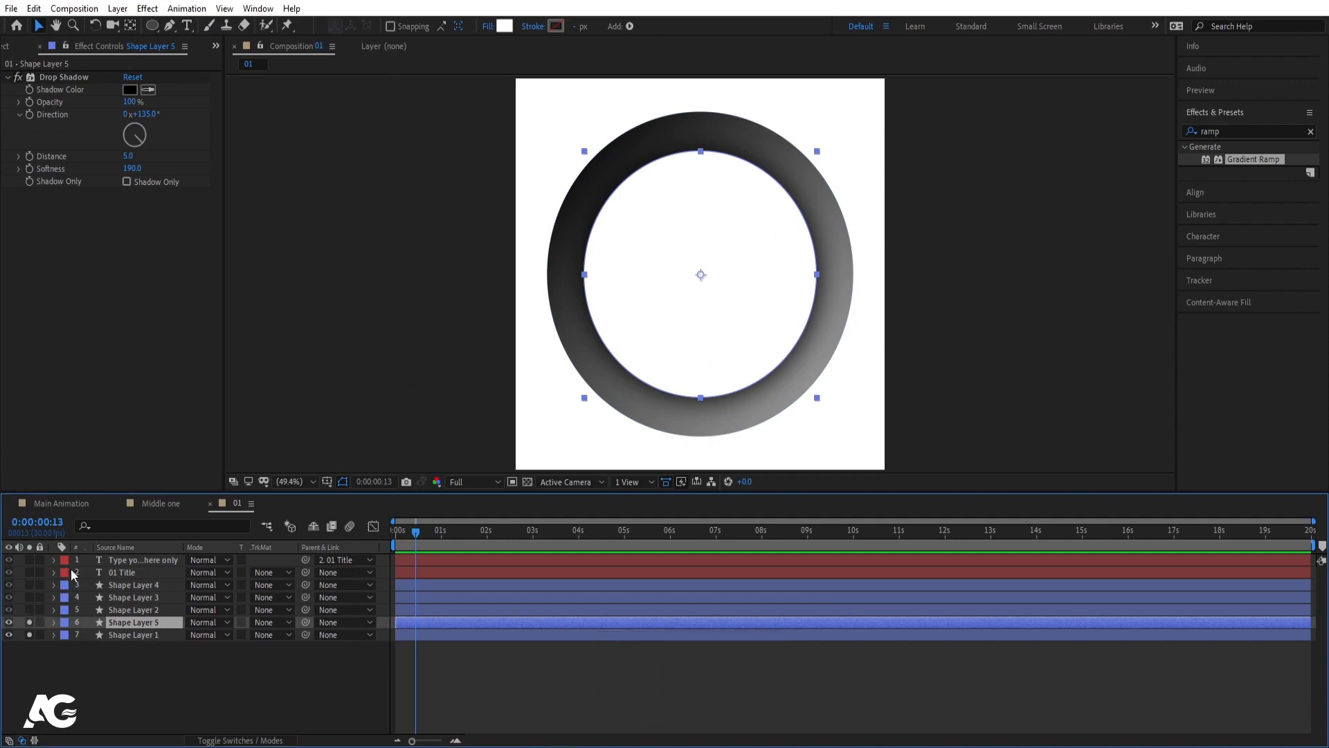
left_click(29, 610)
left_click(111, 611)
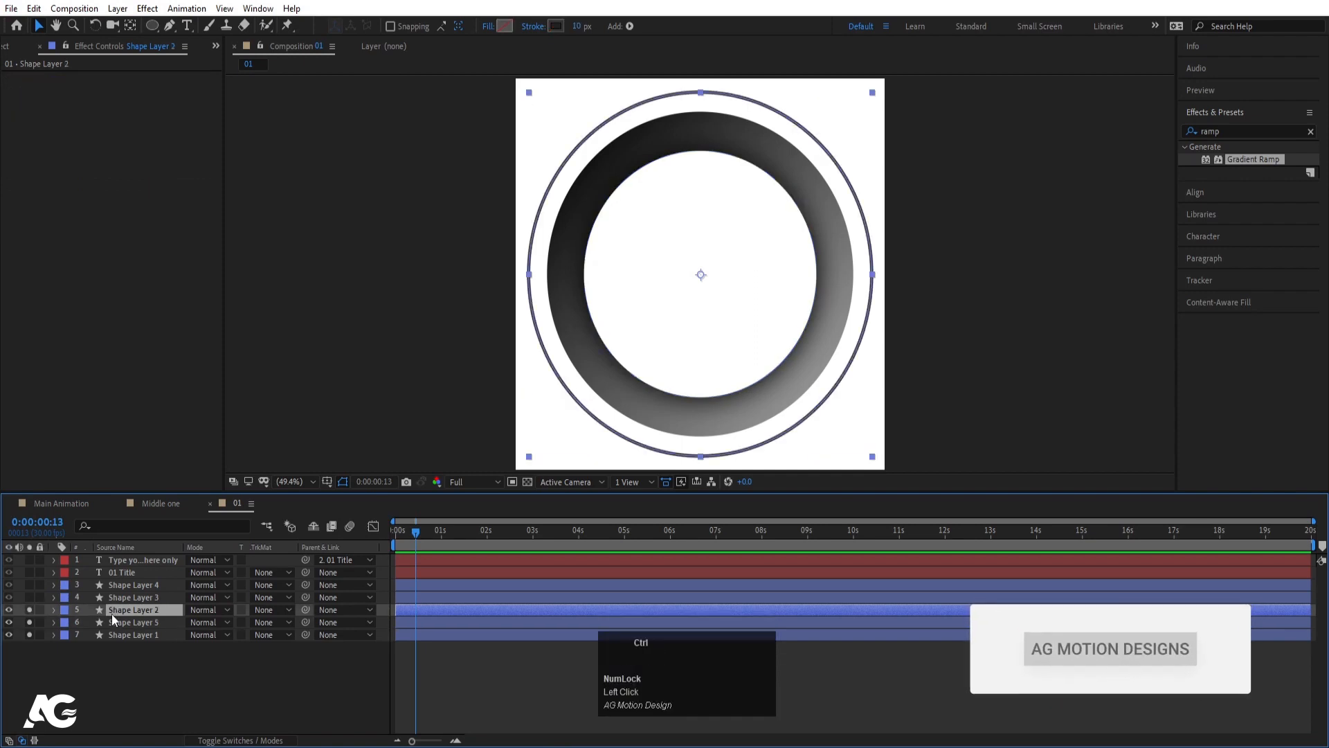
key("ctrl+v")
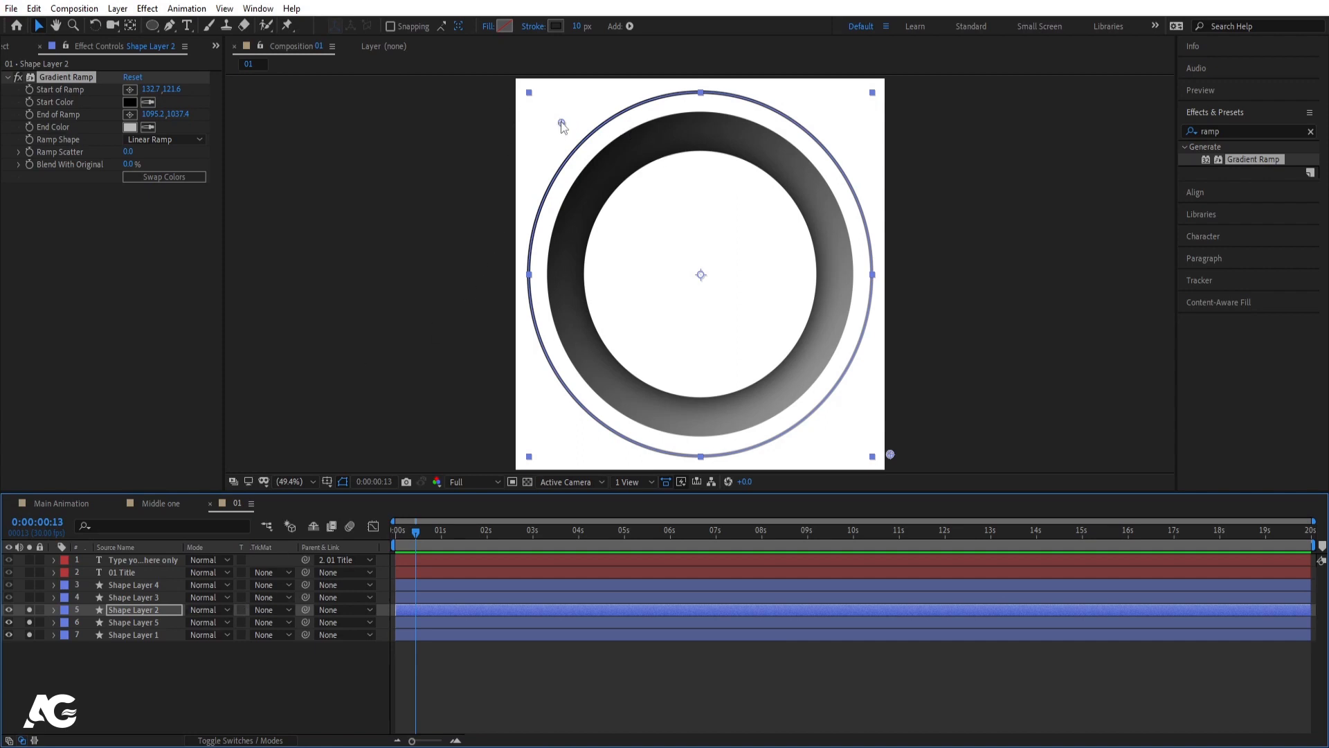
left_click_drag(561, 123, 528, 410)
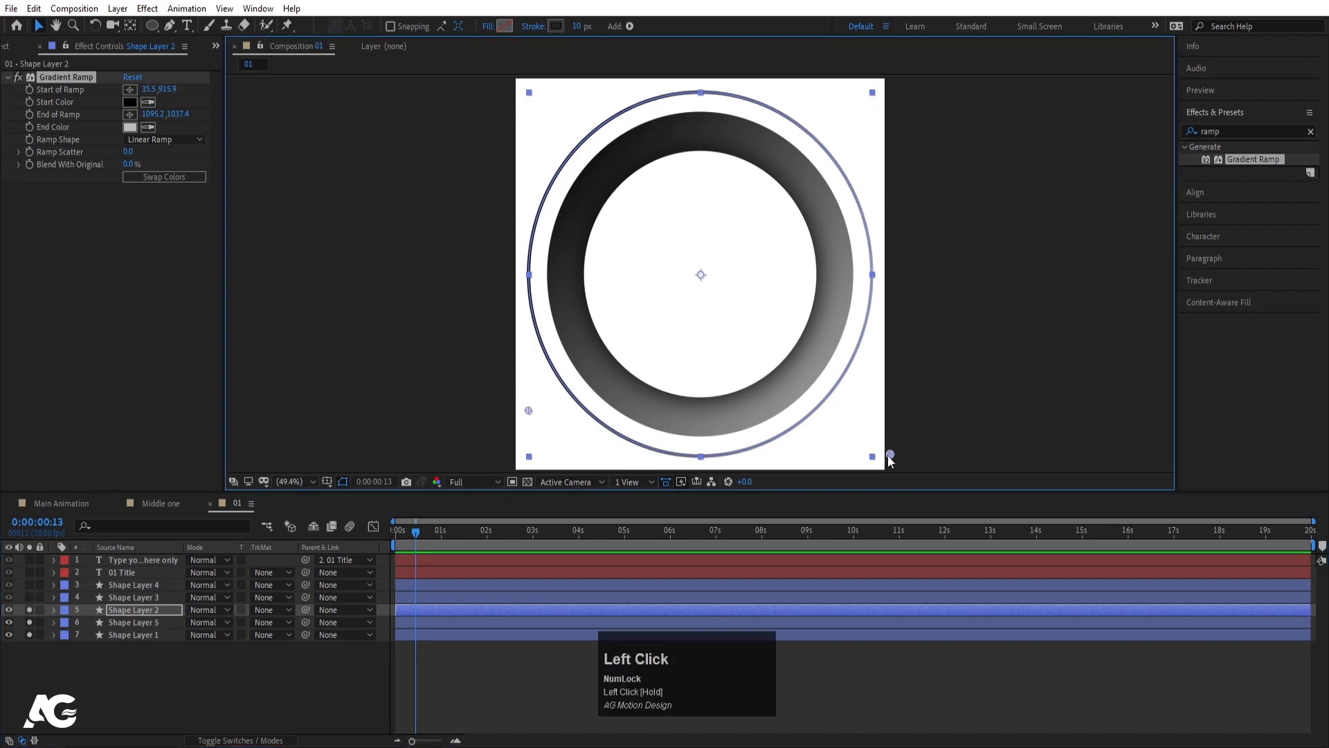
left_click_drag(890, 456, 822, 109)
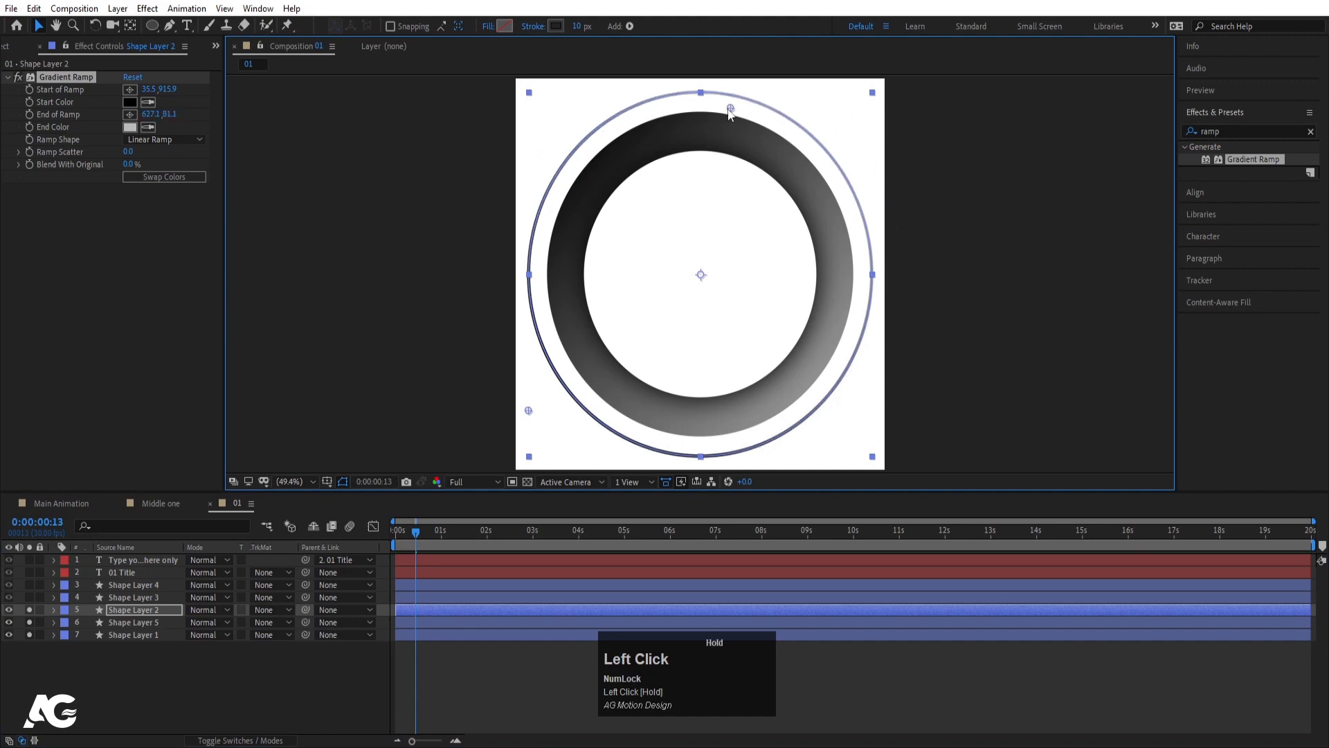
- Solo Shape Layer 3, paste the Gradient Ramp onto it, and run the ramp from about (1140, 551) to the circle's centre at about (558, 541)
left_click(128, 595)
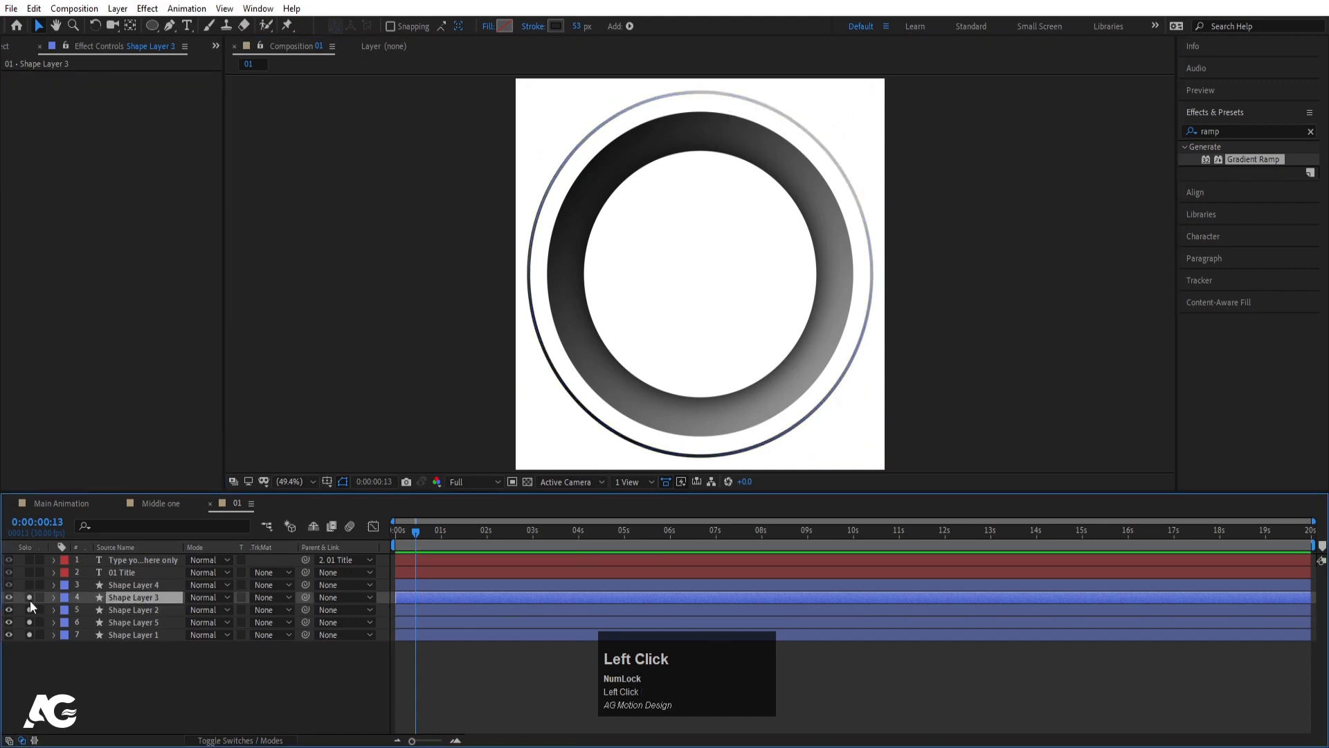
left_click(30, 598)
key("ctrl+v")
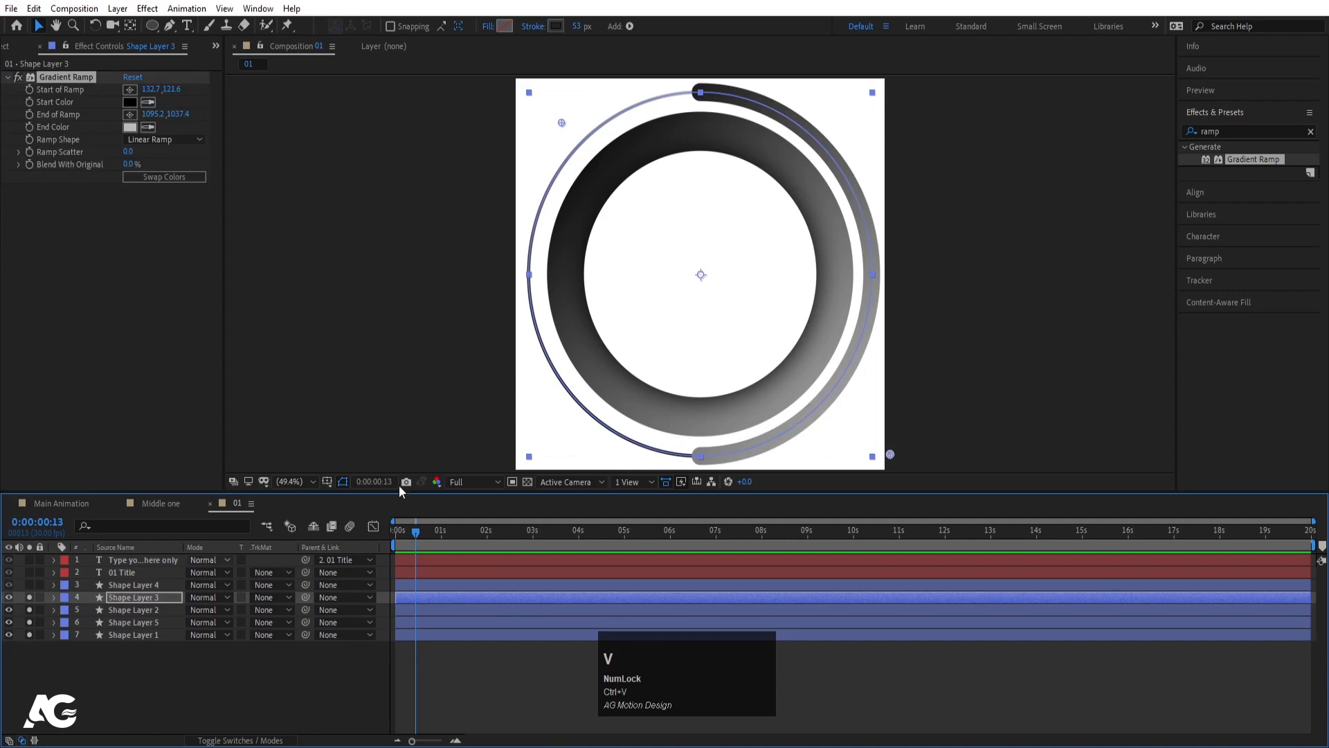
left_click_drag(890, 454, 919, 427)
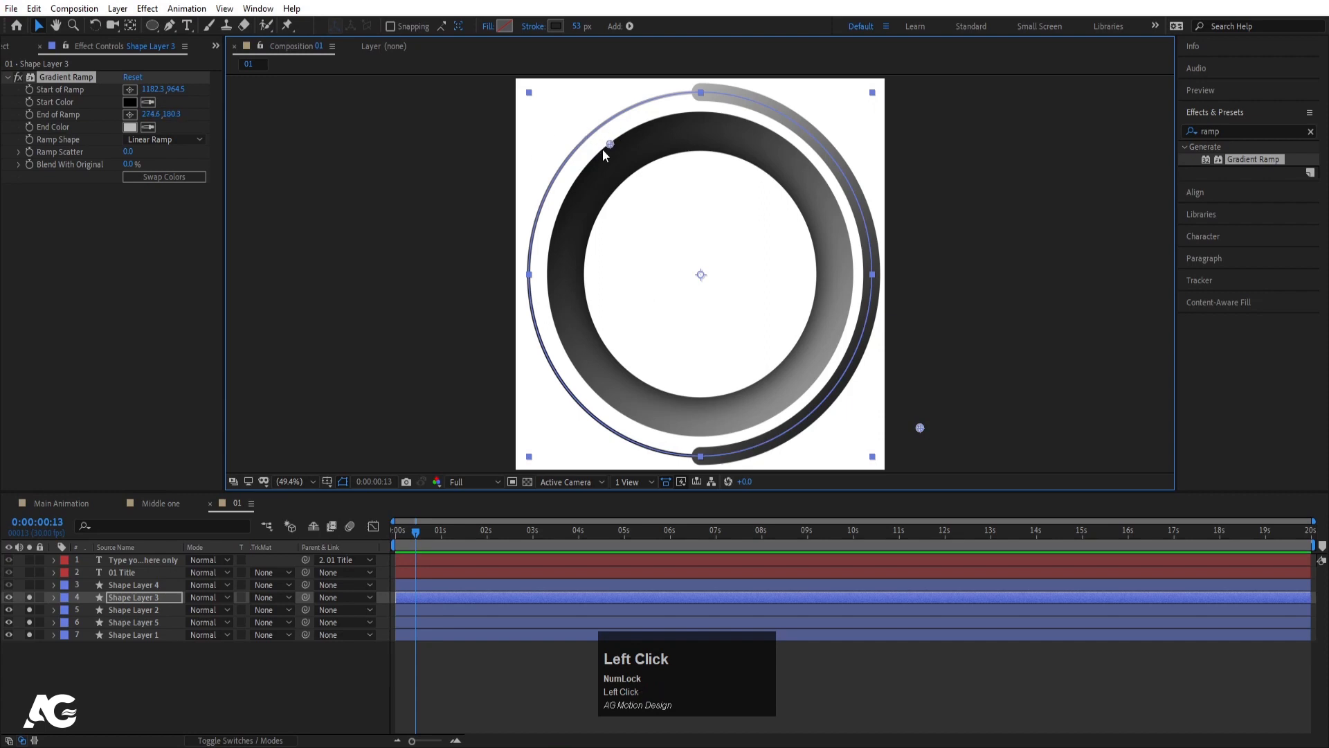
left_click_drag(604, 153, 556, 243)
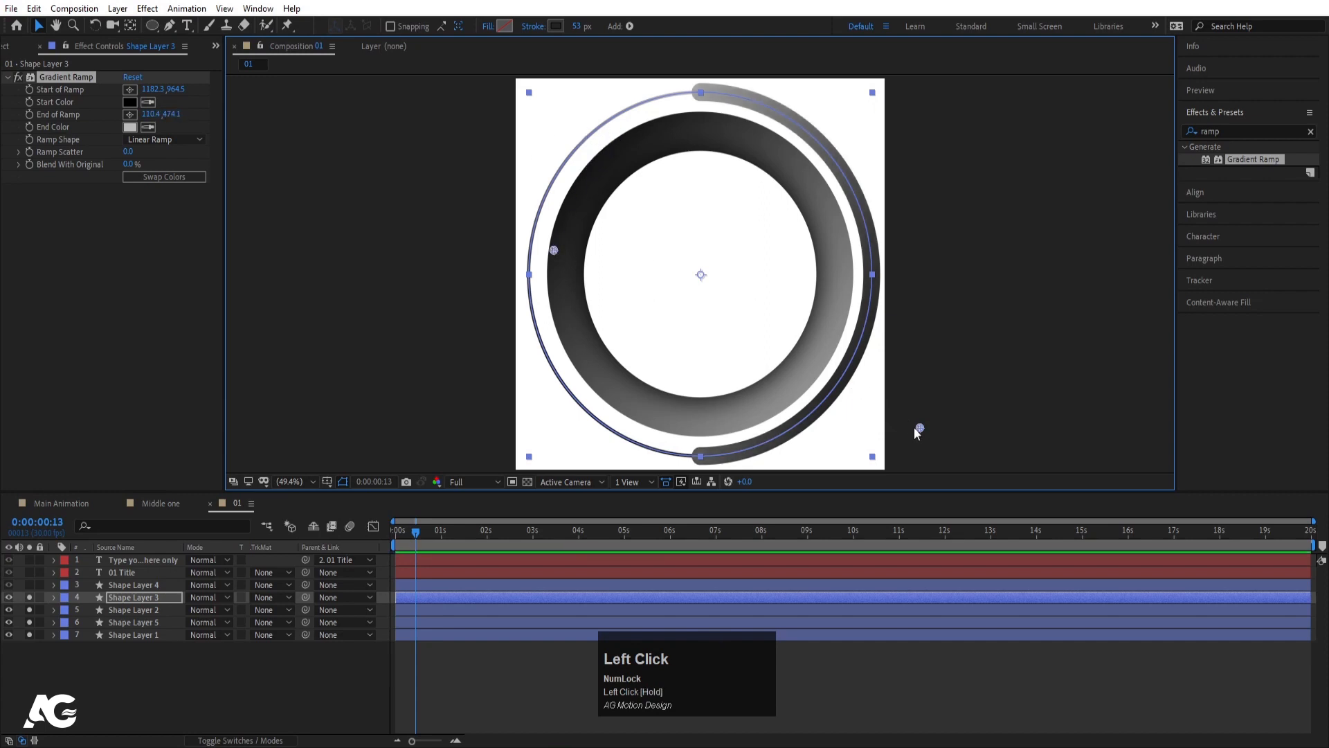
left_click_drag(914, 427, 900, 277)
left_click_drag(555, 251, 704, 275)
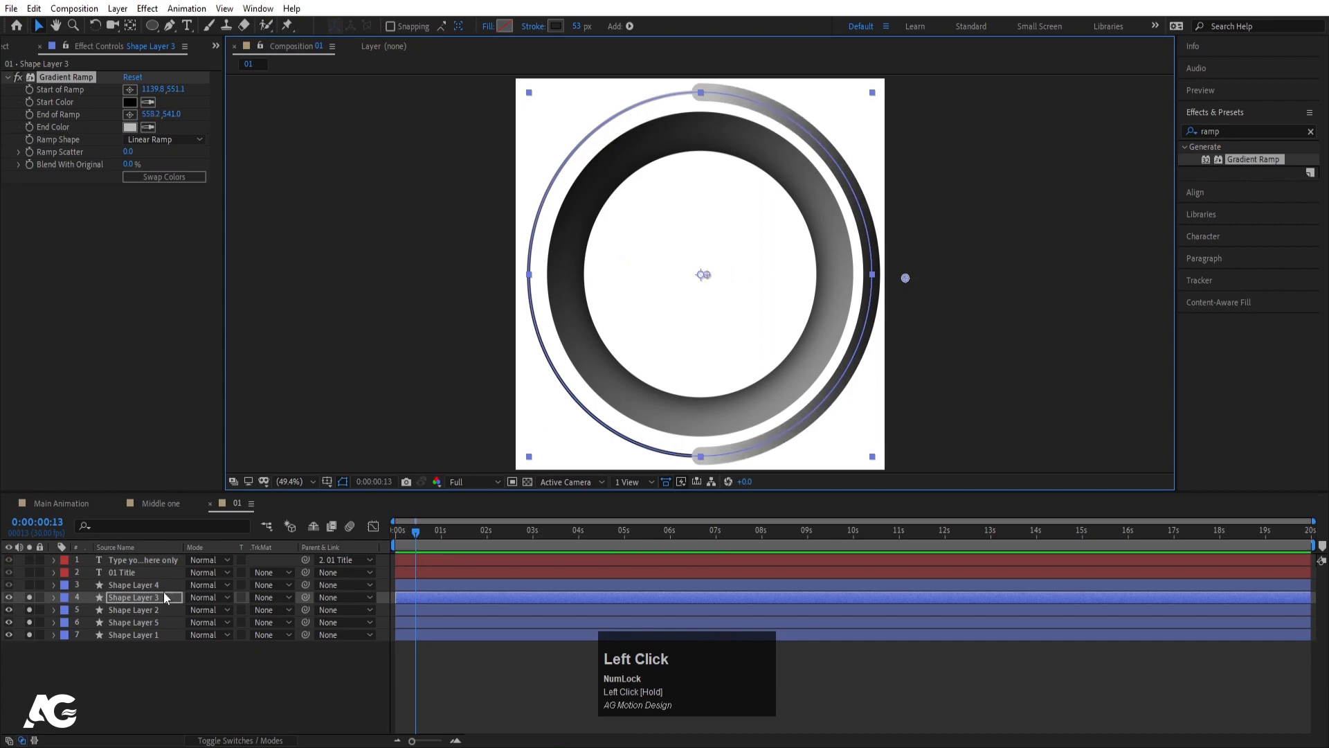
- Solo Shape Layer 4 and both text layers to bring them into view, and turn soloing off for all layers
left_click(123, 585)
left_click(29, 585)
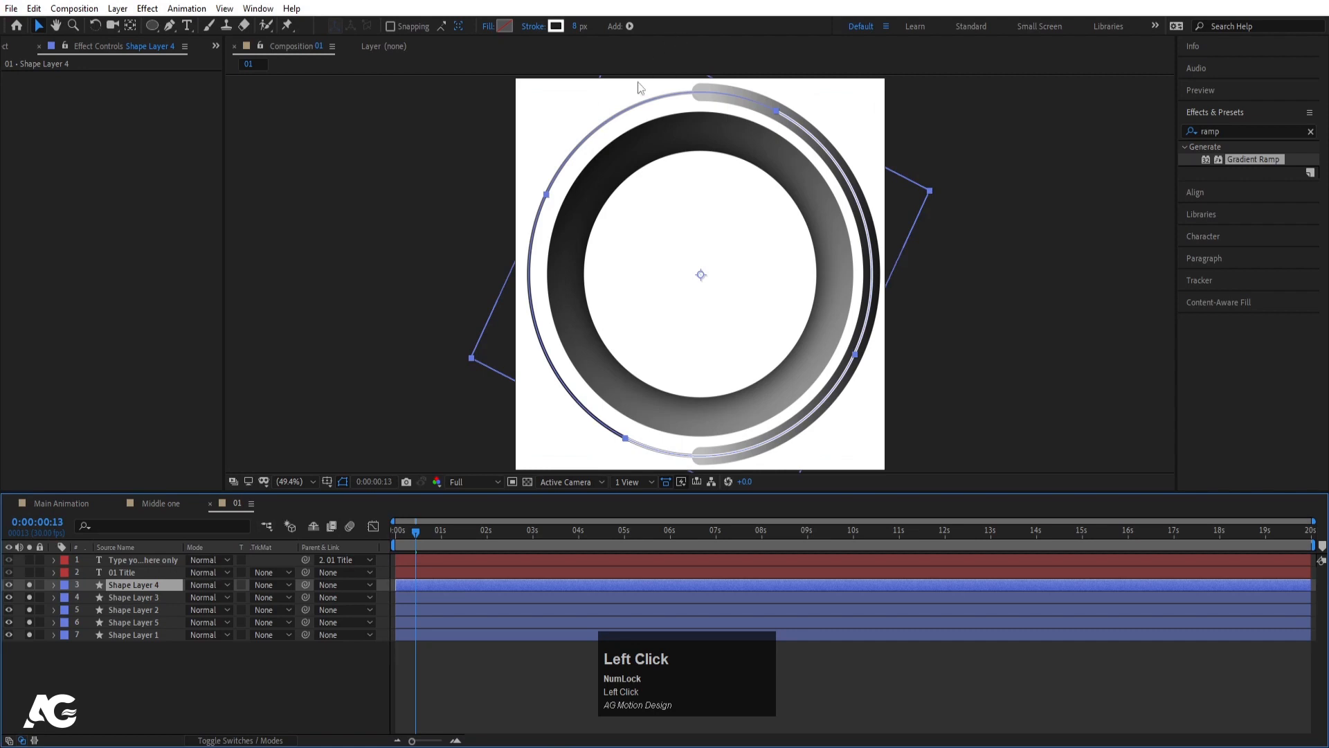
left_click(131, 572)
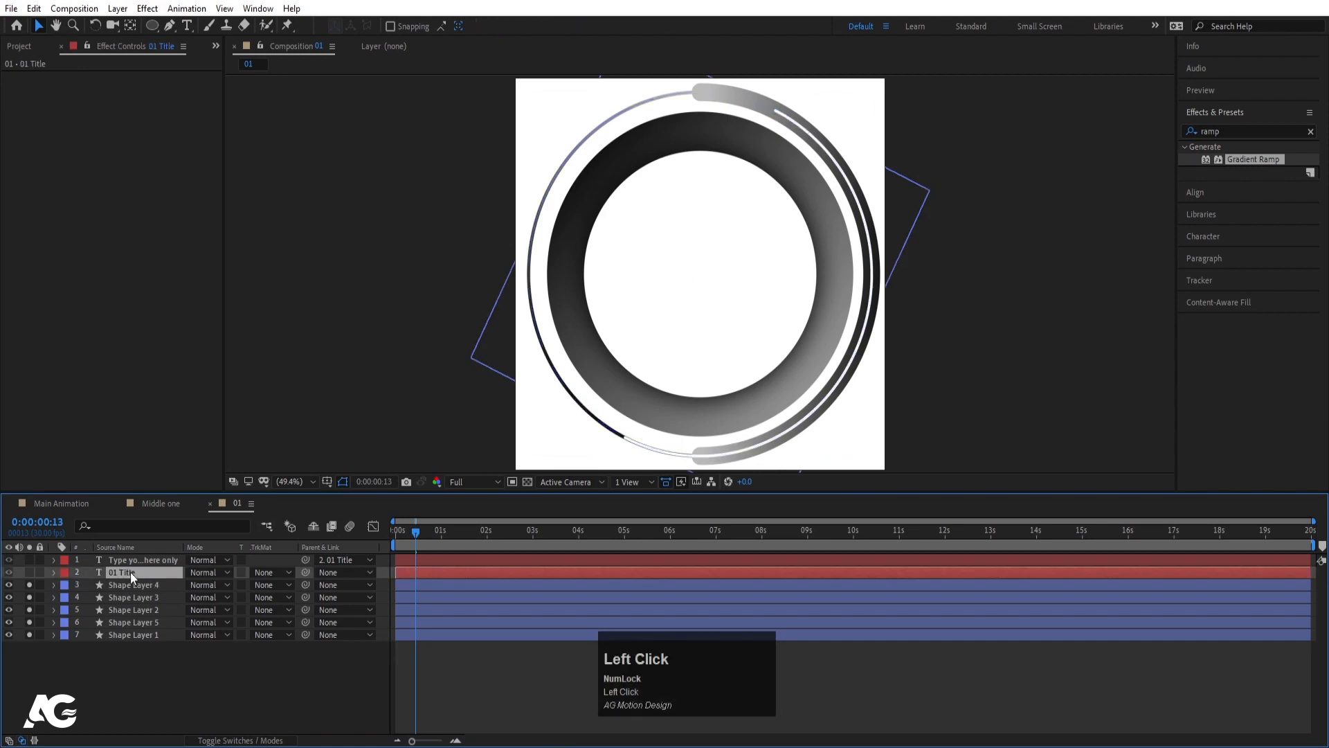
left_click(29, 572)
left_click(29, 560)
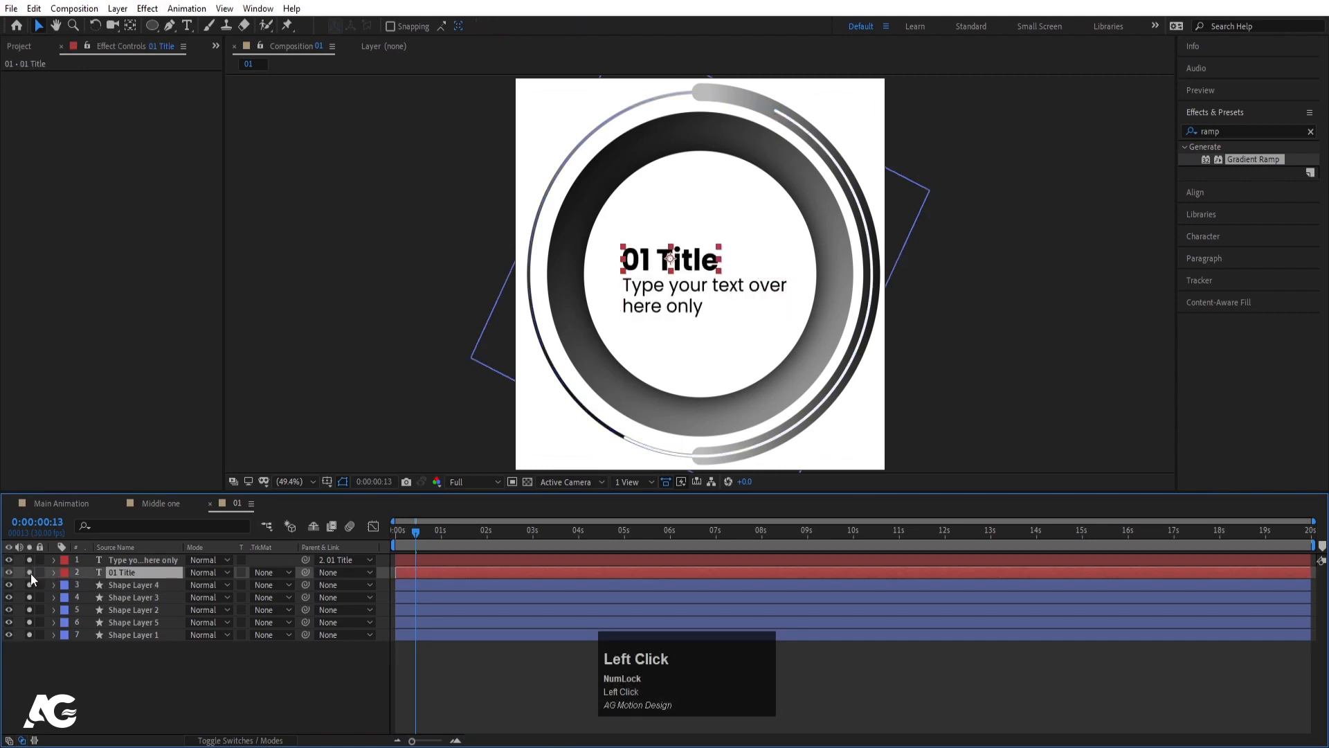
mouse_move(31, 574)
left_mouse_down()
mouse_move(43, 653)
mouse_move(29, 560)
left_mouse_up()
left_click(117, 668)
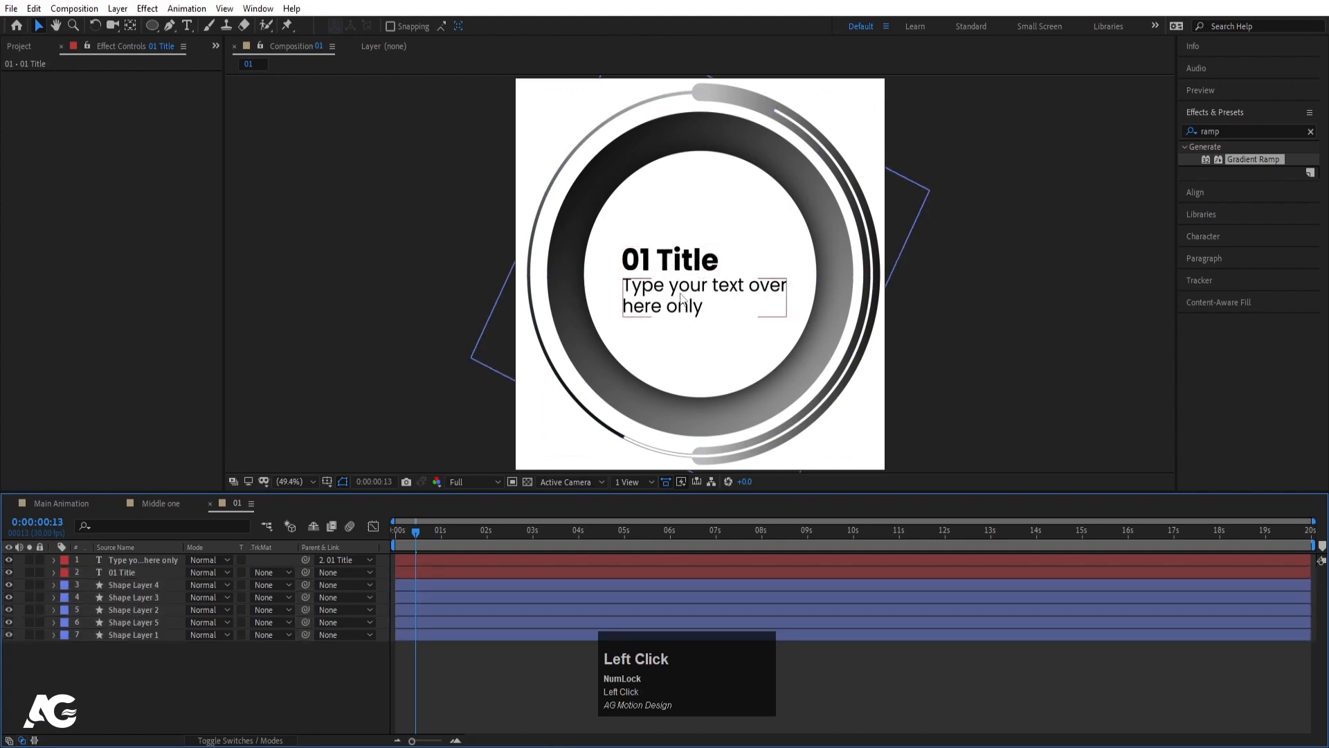
- Open the Main Animation composition and display its Title/Action Safe guides
left_click(176, 504)
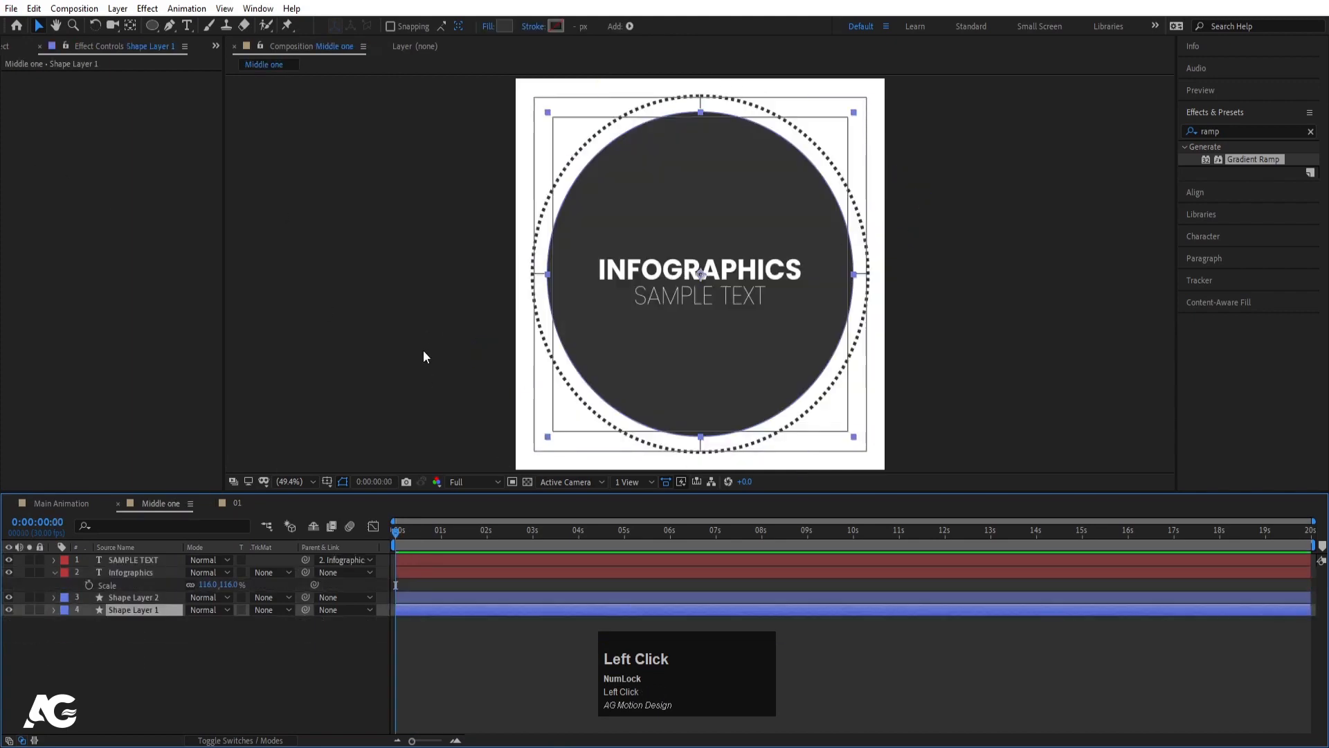
left_click(238, 504)
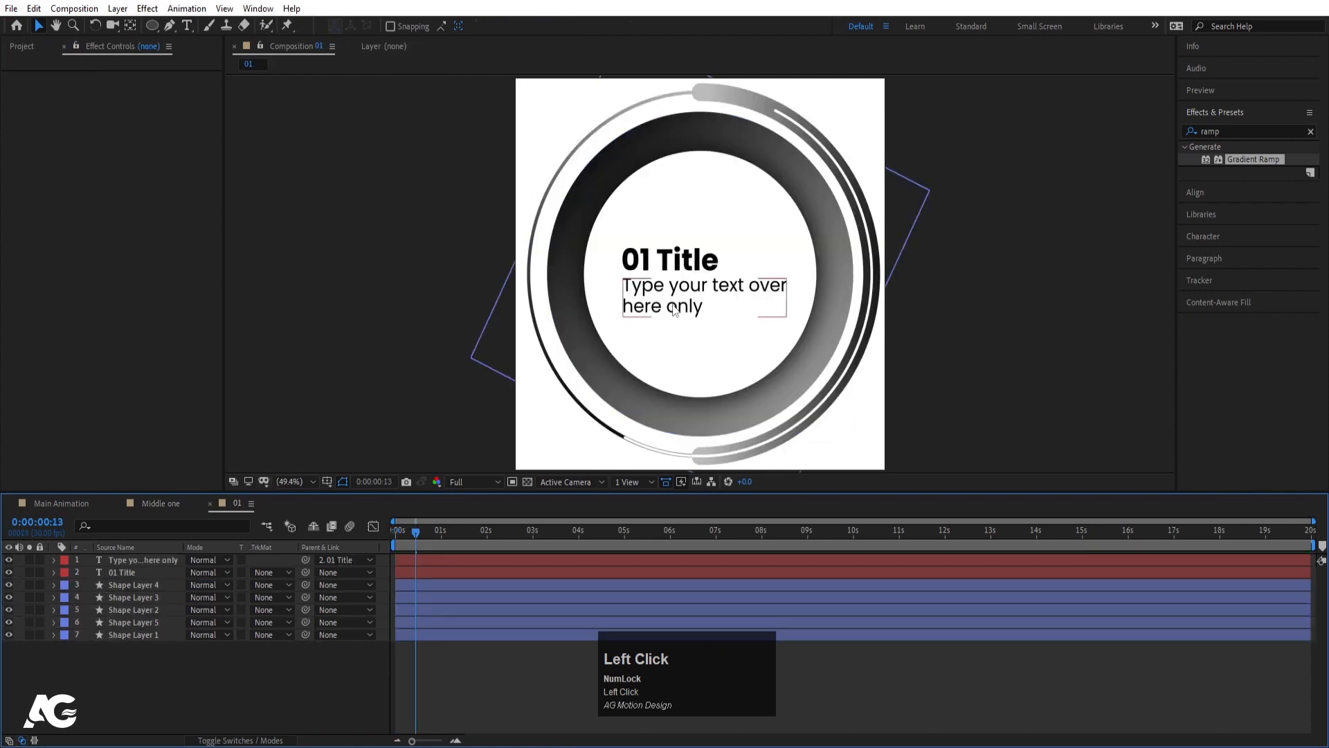
left_click(69, 502)
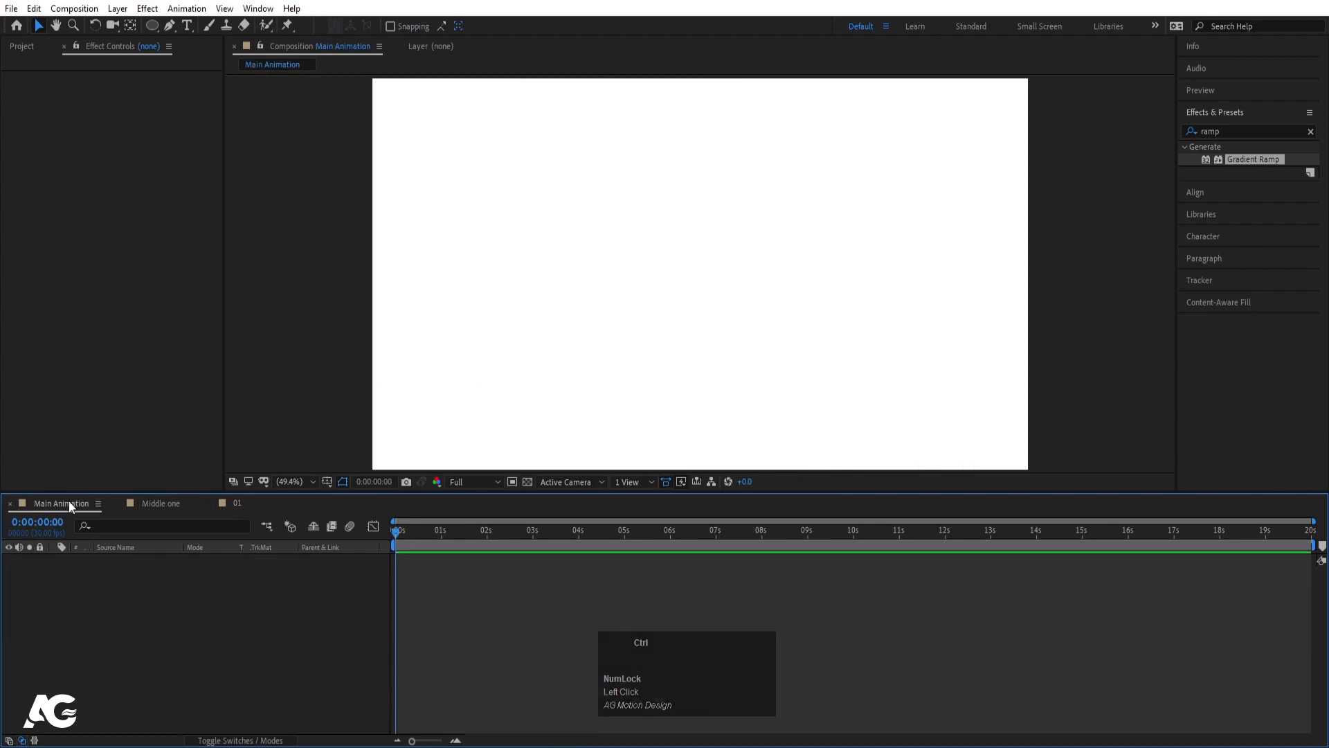
key("ctrl+0")
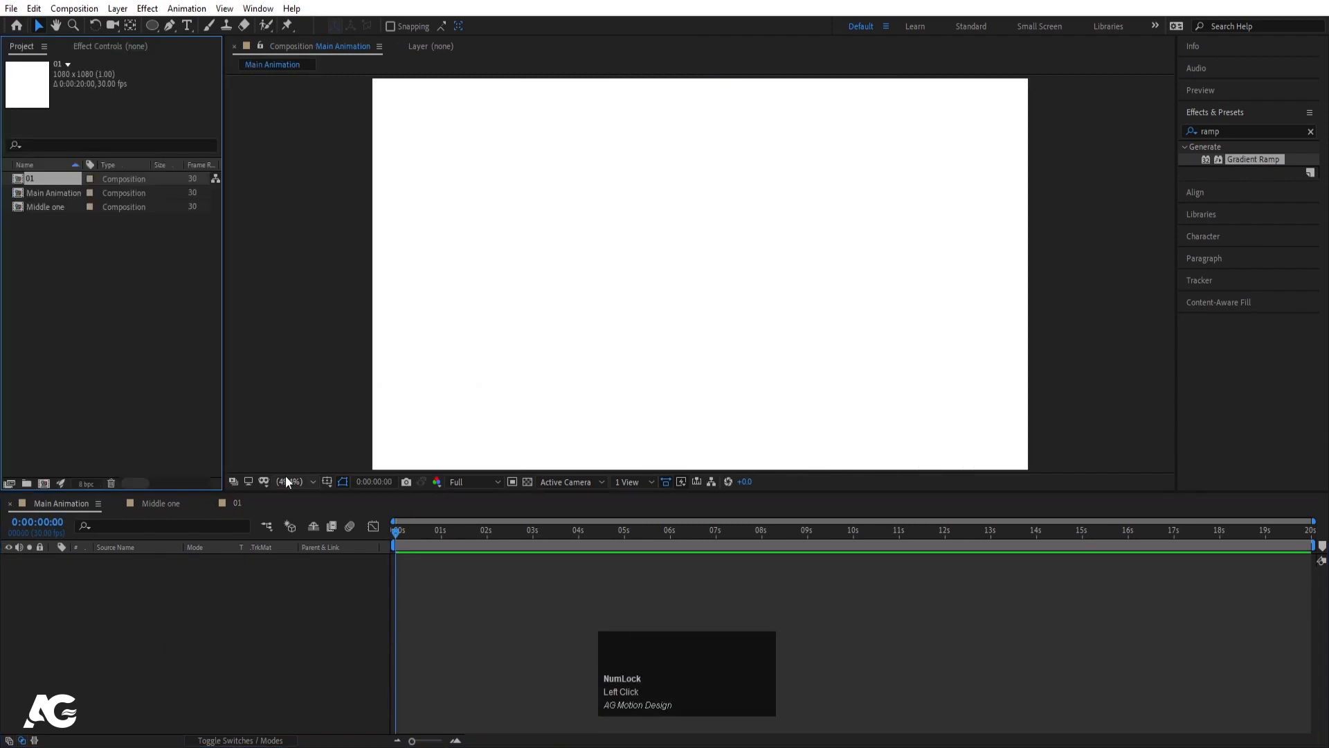
left_click(330, 480)
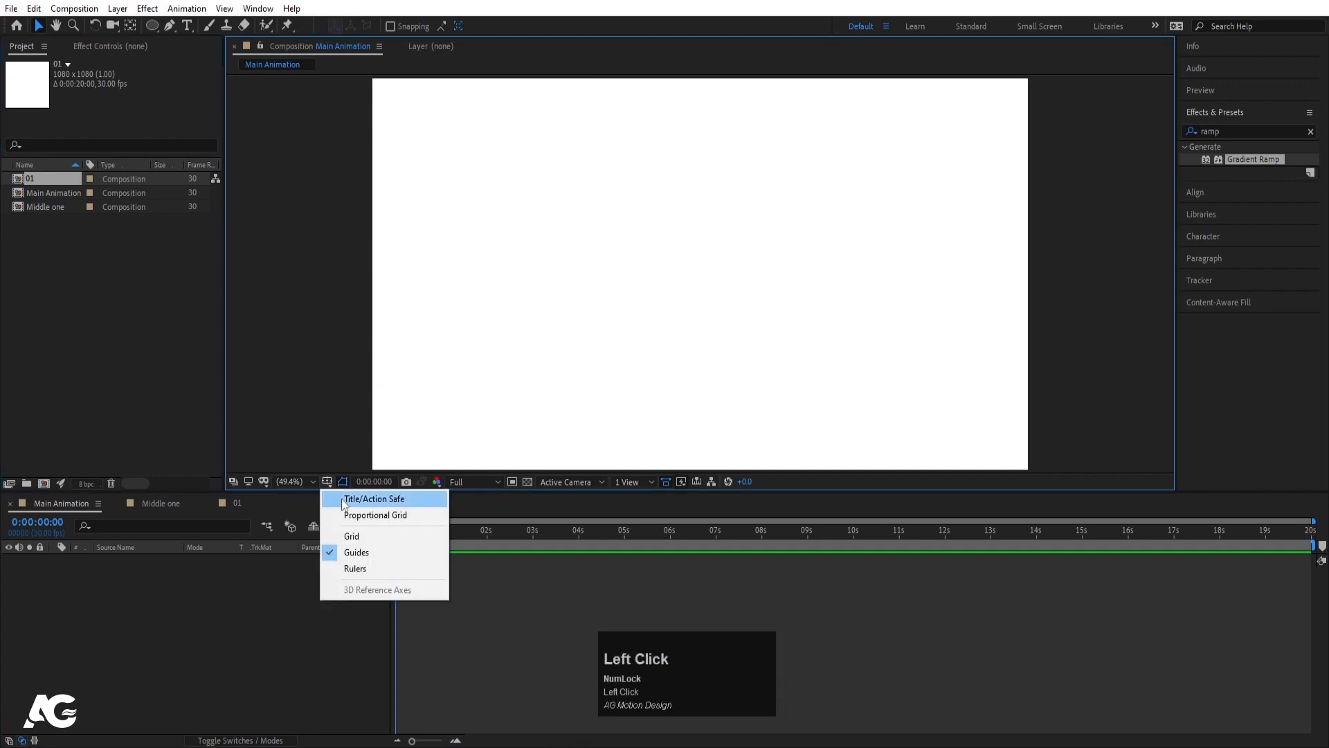
left_click(346, 493)
- Add the Middle one composition to Main Animation and scale it to 44%
left_click(54, 208)
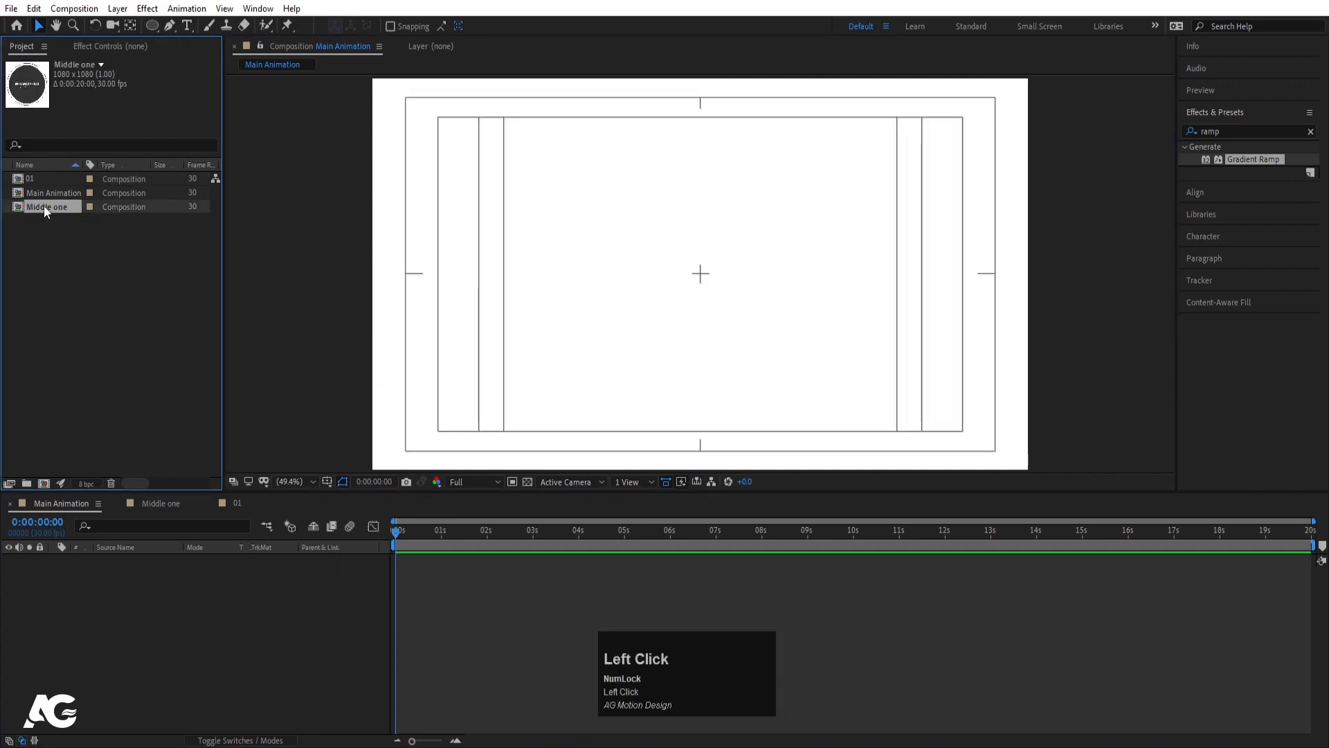
left_click_drag(43, 206, 223, 630)
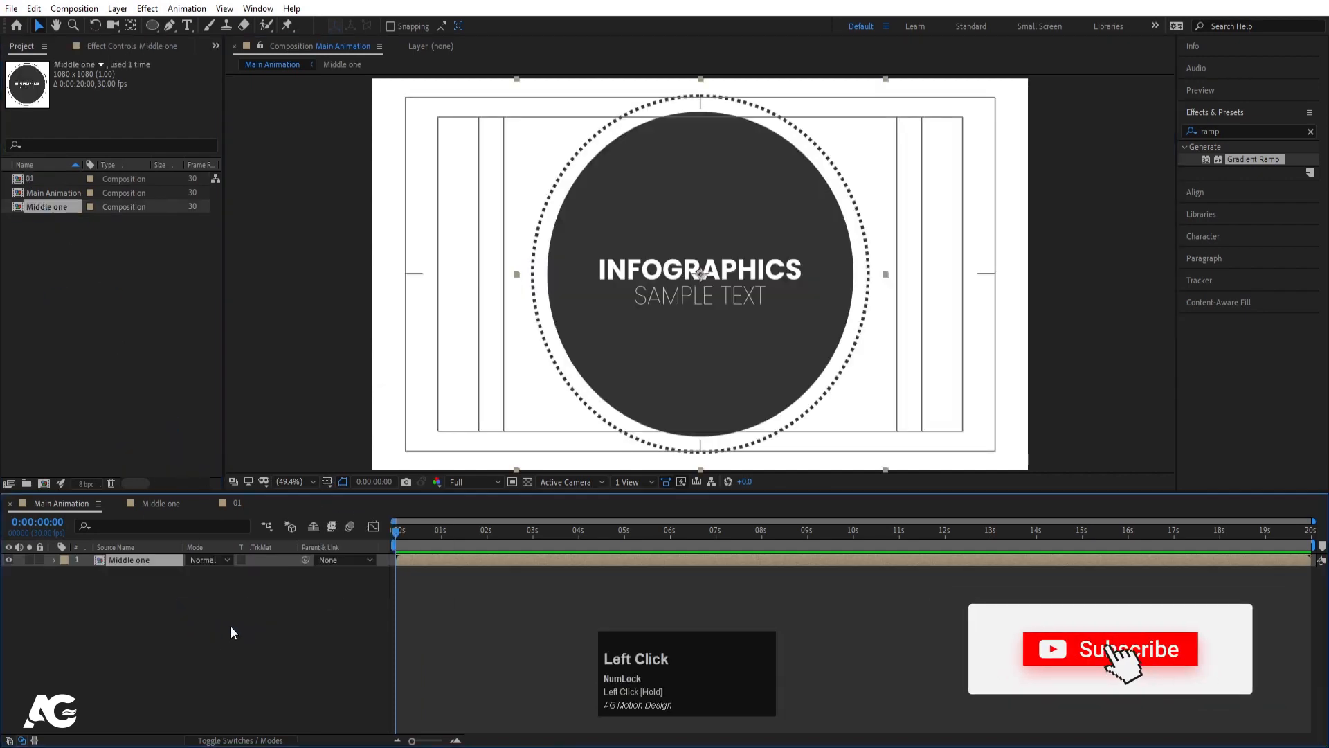
key("s")
left_click_drag(208, 572, 168, 569)
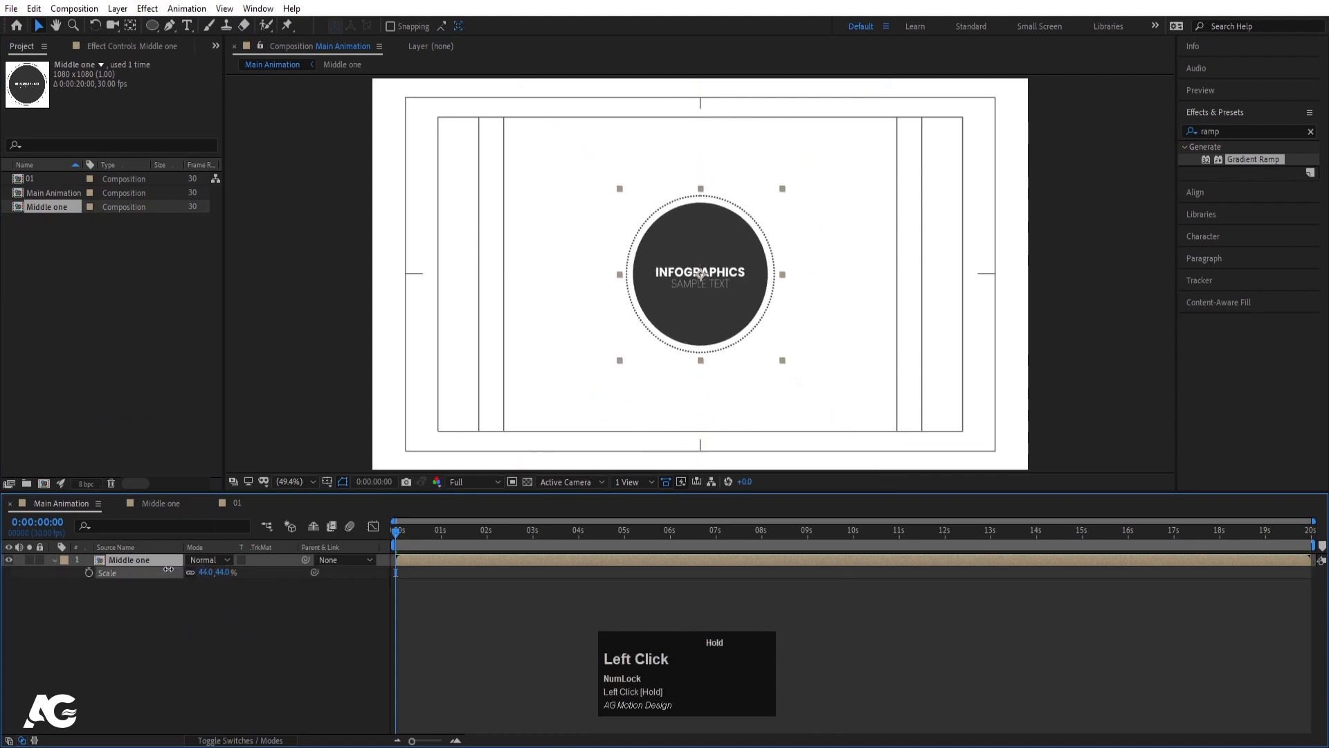
left_click(155, 637)
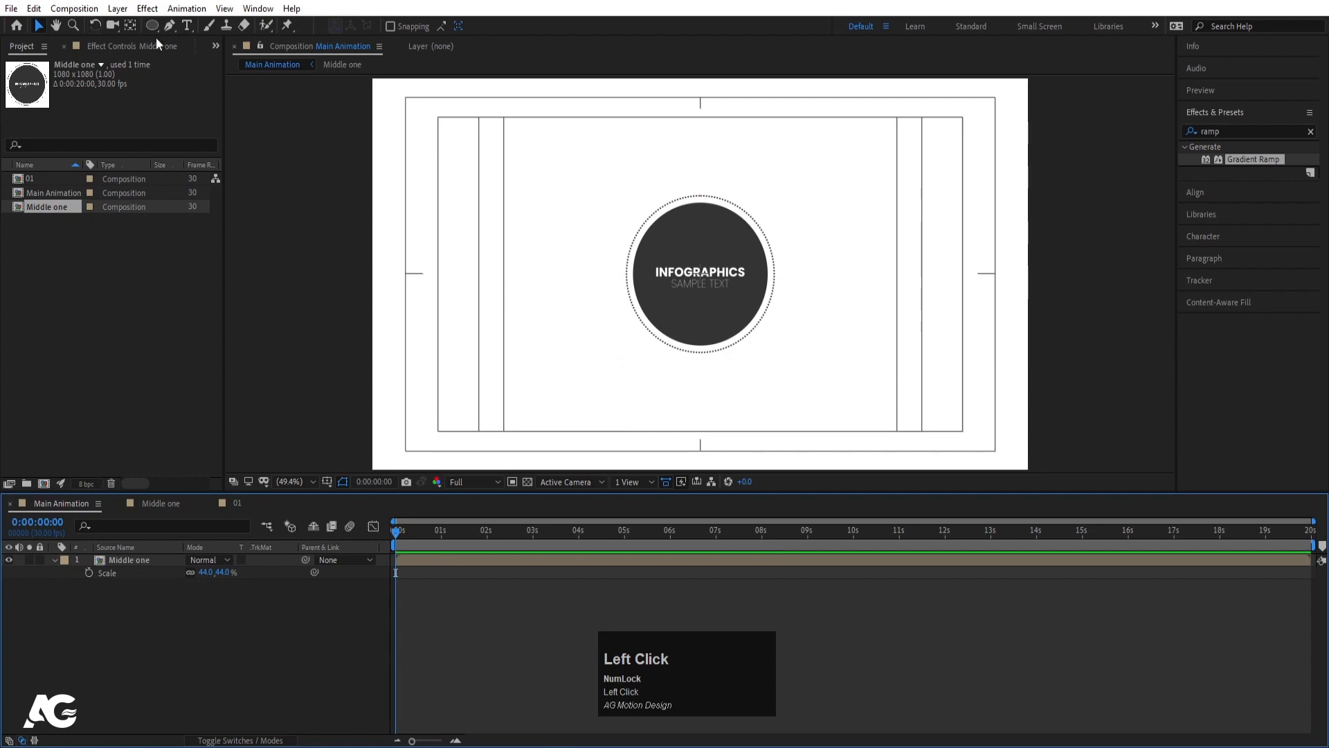
- Draw a straight horizontal line with the Pen tool from the composition's centre to beyond the dotted ring's right side
left_click(170, 26)
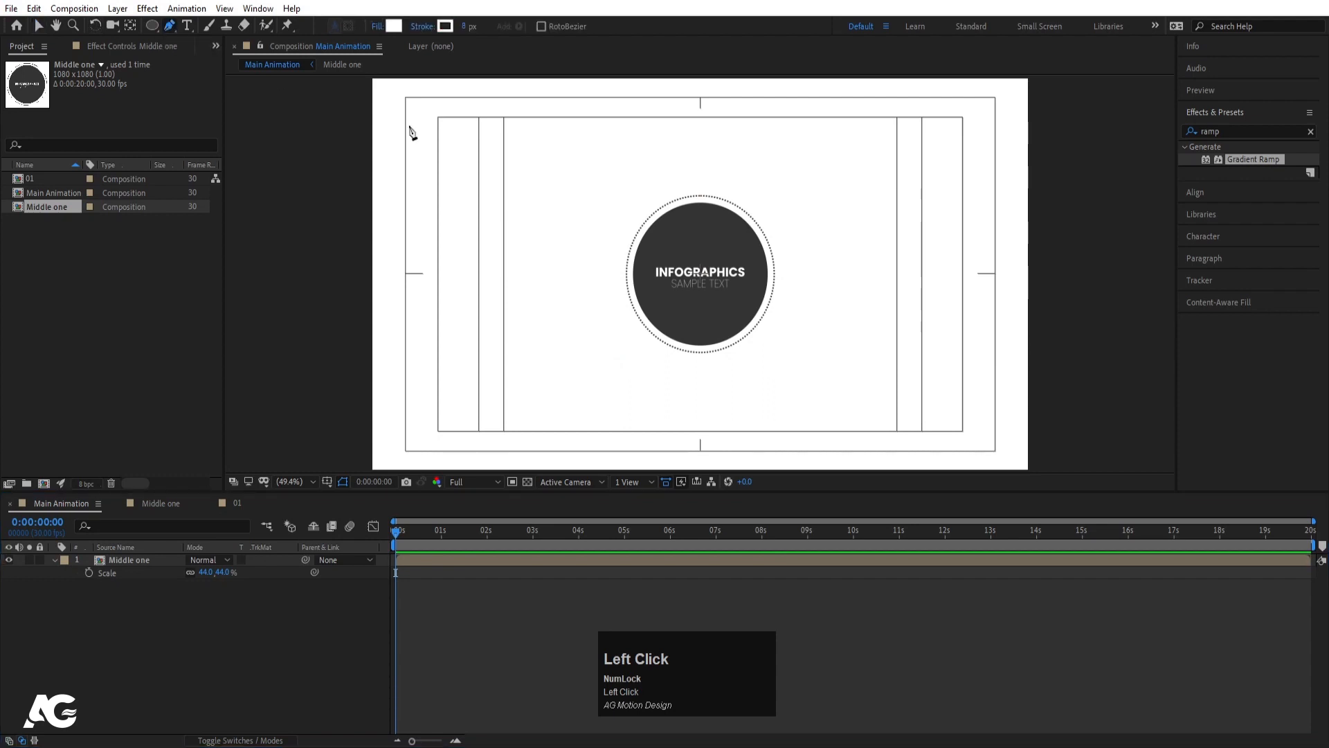
left_click(700, 273)
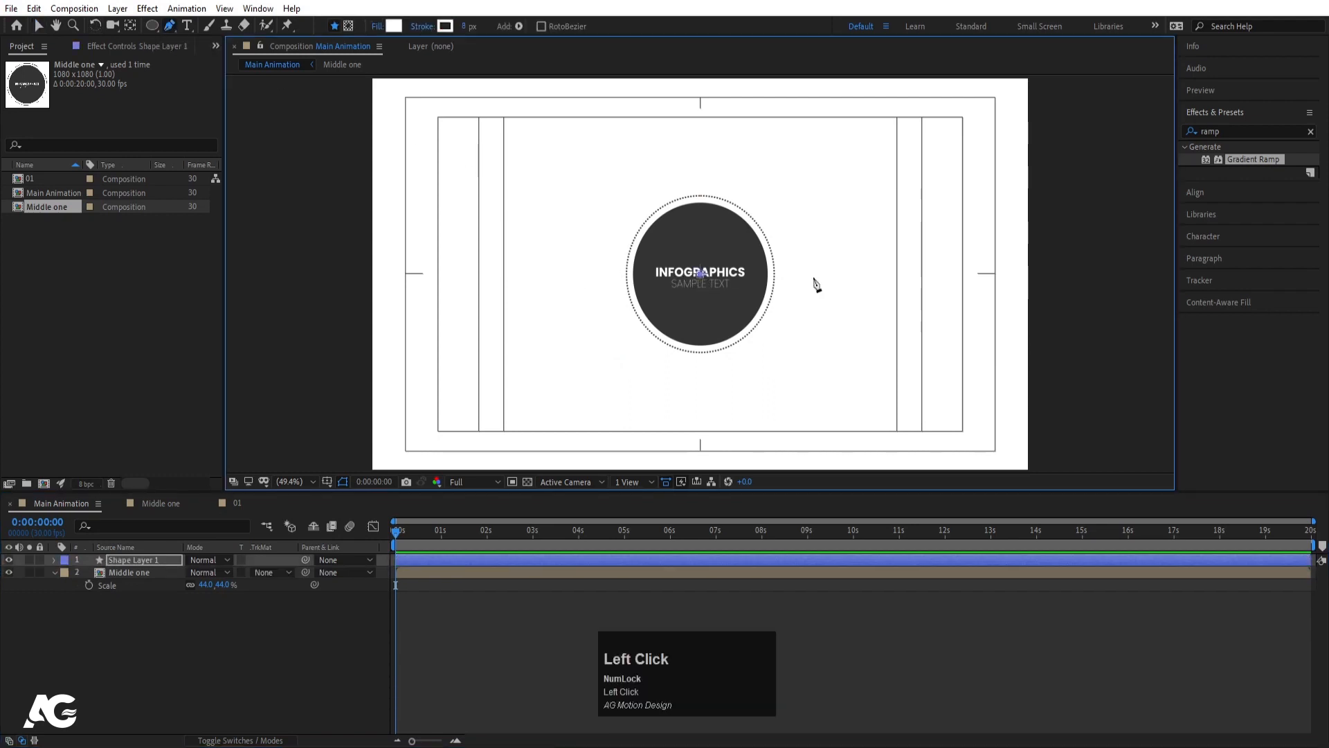
left_click(843, 274, "shift")
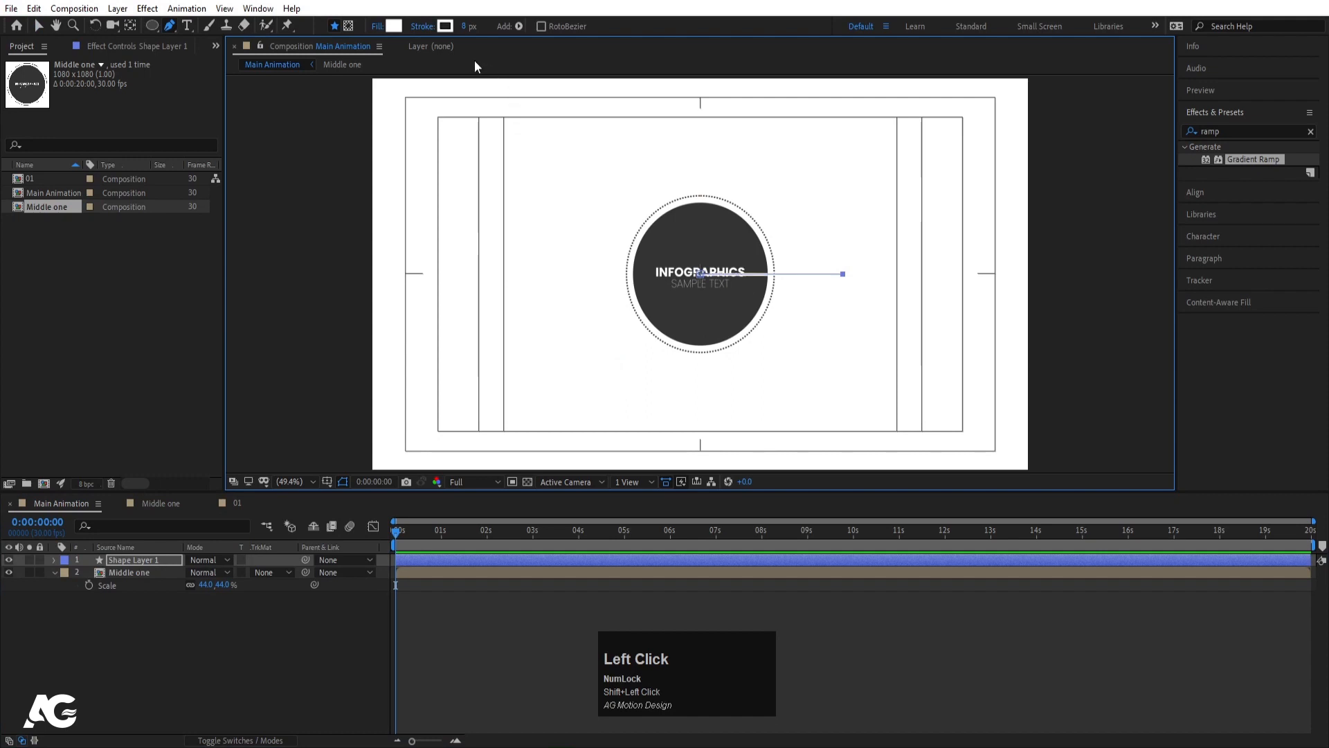
- Set the line's fill to None and its stroke colour to 333333, sampled from the central dark circle
left_click(373, 27)
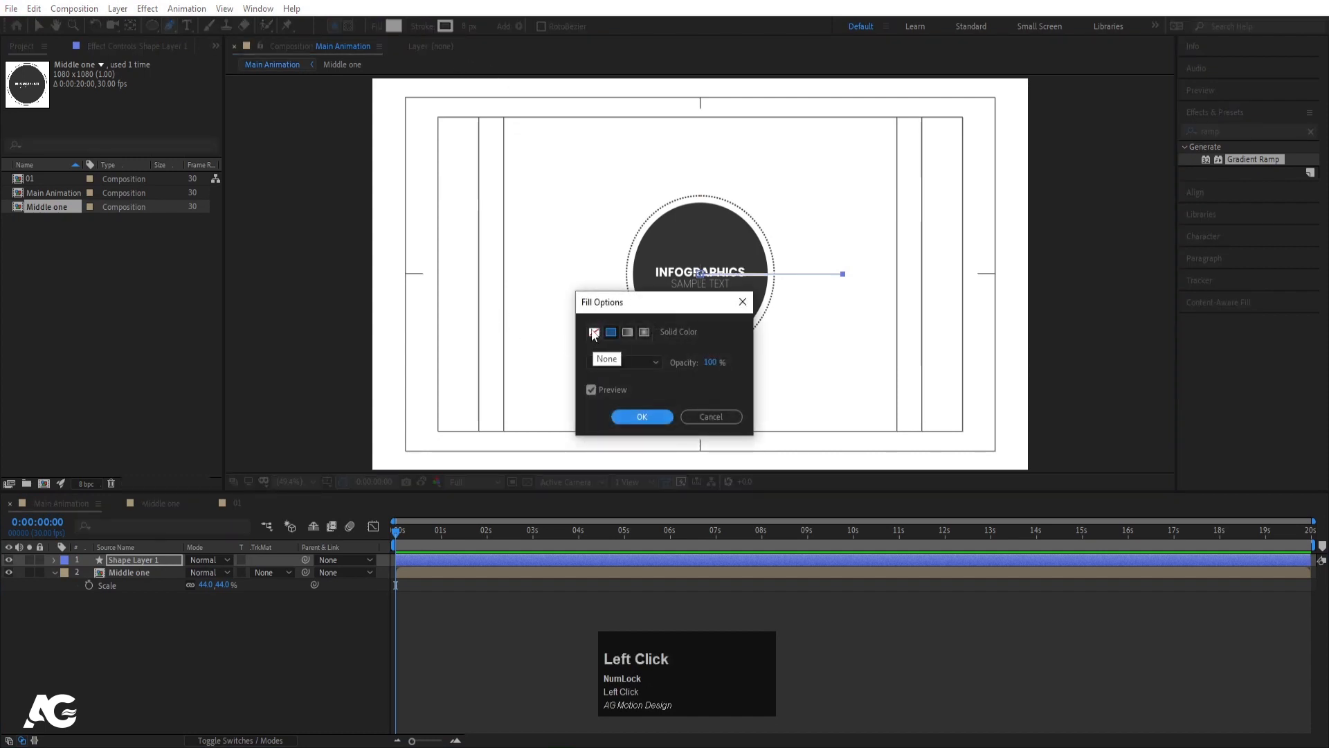
left_click(594, 331)
left_click(642, 416)
left_click(445, 26)
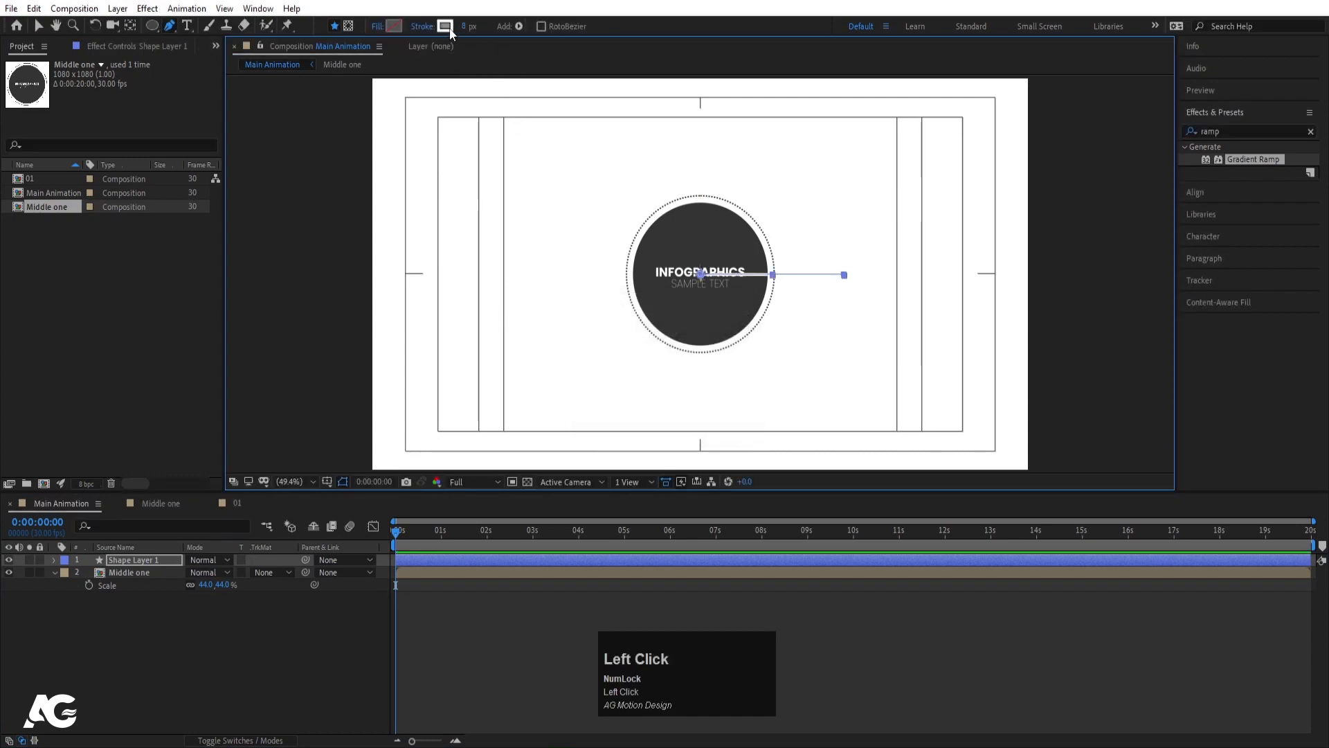
left_click(467, 318)
left_click(678, 237)
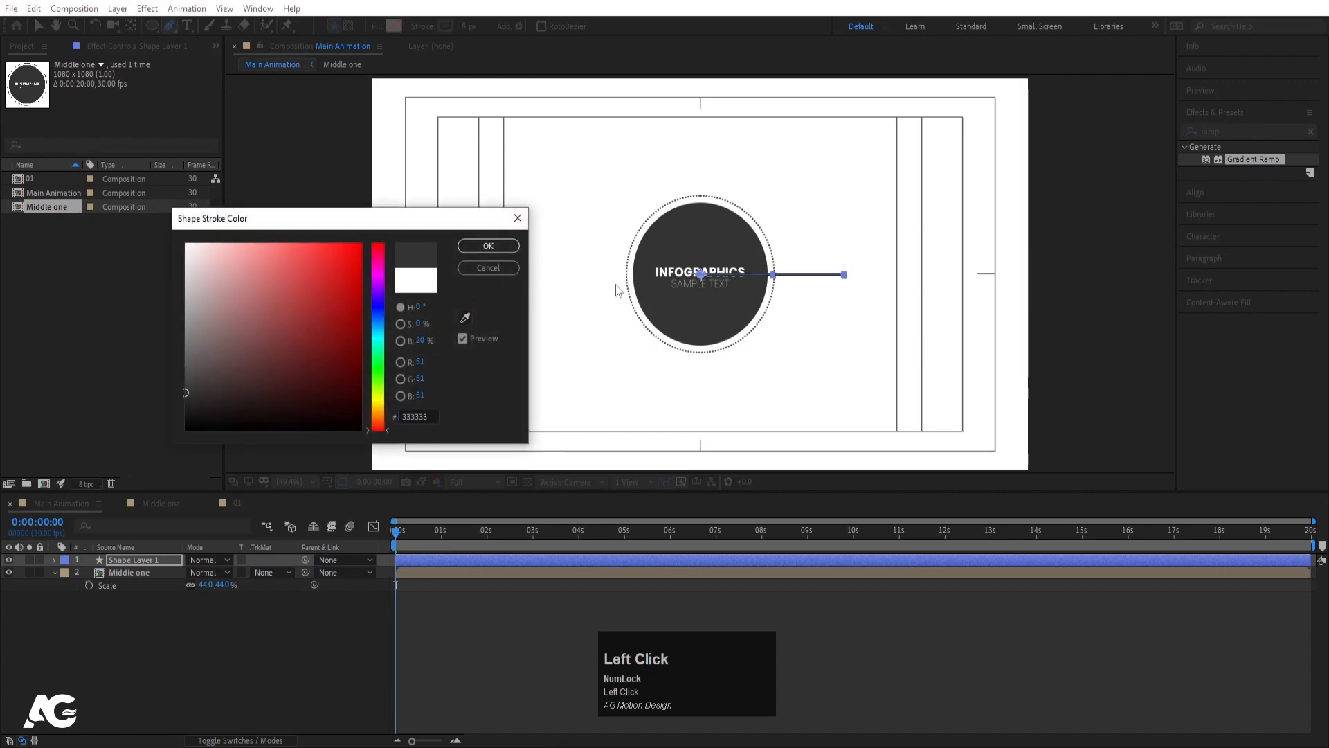
left_click(495, 246)
- Move the line's layer below Middle one and centre its anchor point on the line
left_click_drag(128, 560, 127, 613)
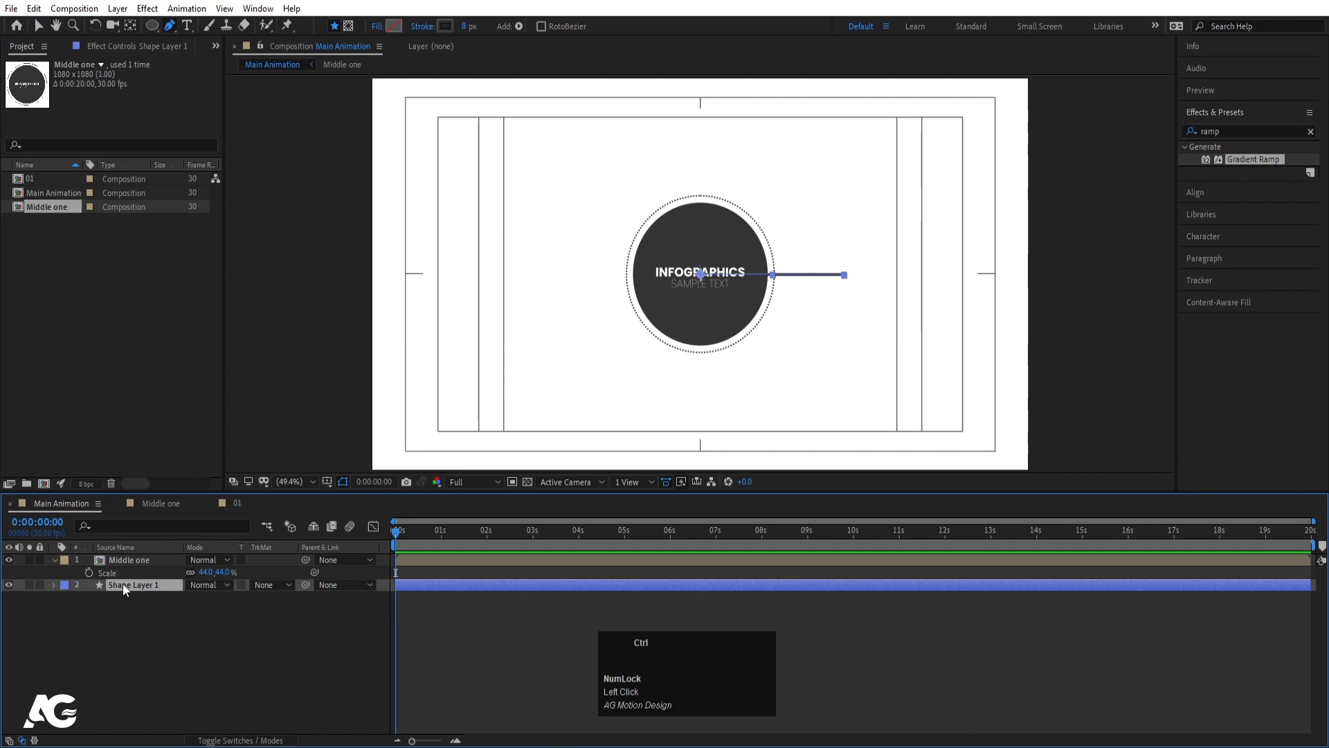
key("ctrl+alt+Home")
- Duplicate the line layer and shift the copy horizontally so it extends outward from the left side of the circle
left_click(122, 584)
key("ctrl+d")
key("v")
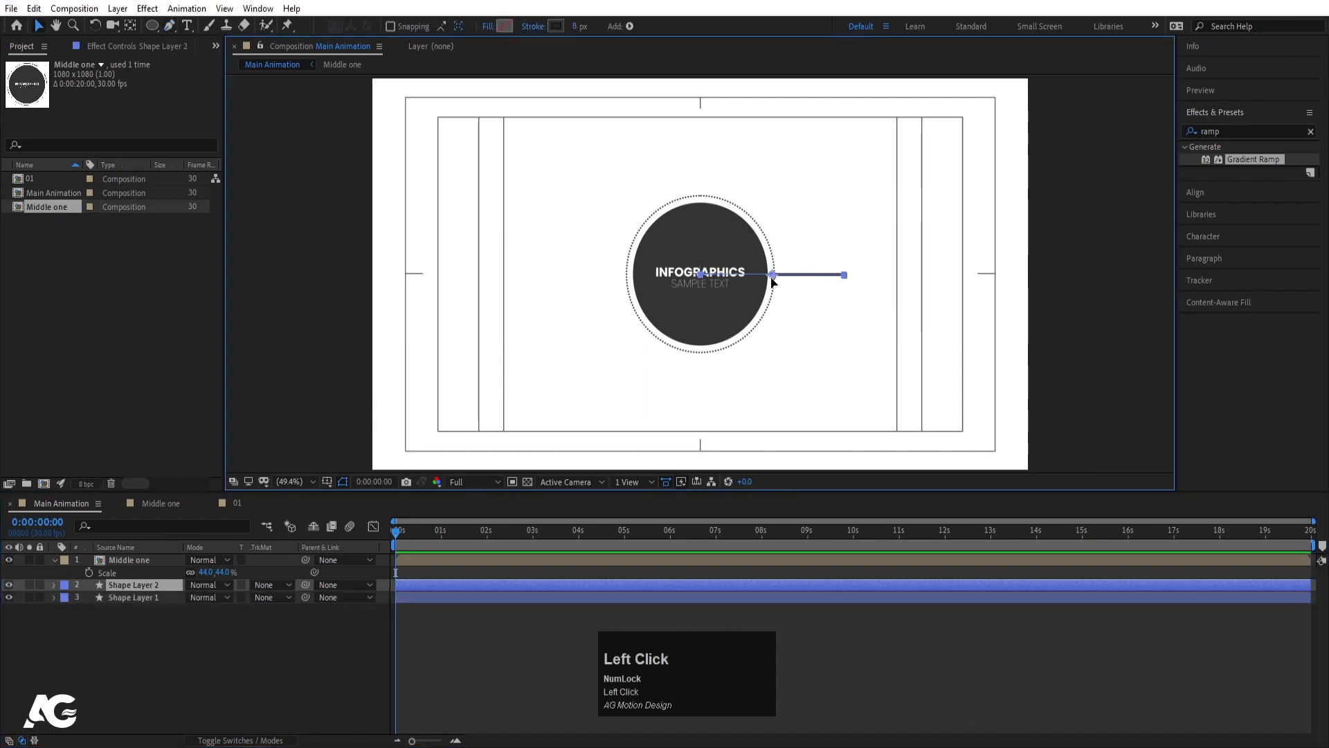
left_click_drag(773, 275, 628, 276)
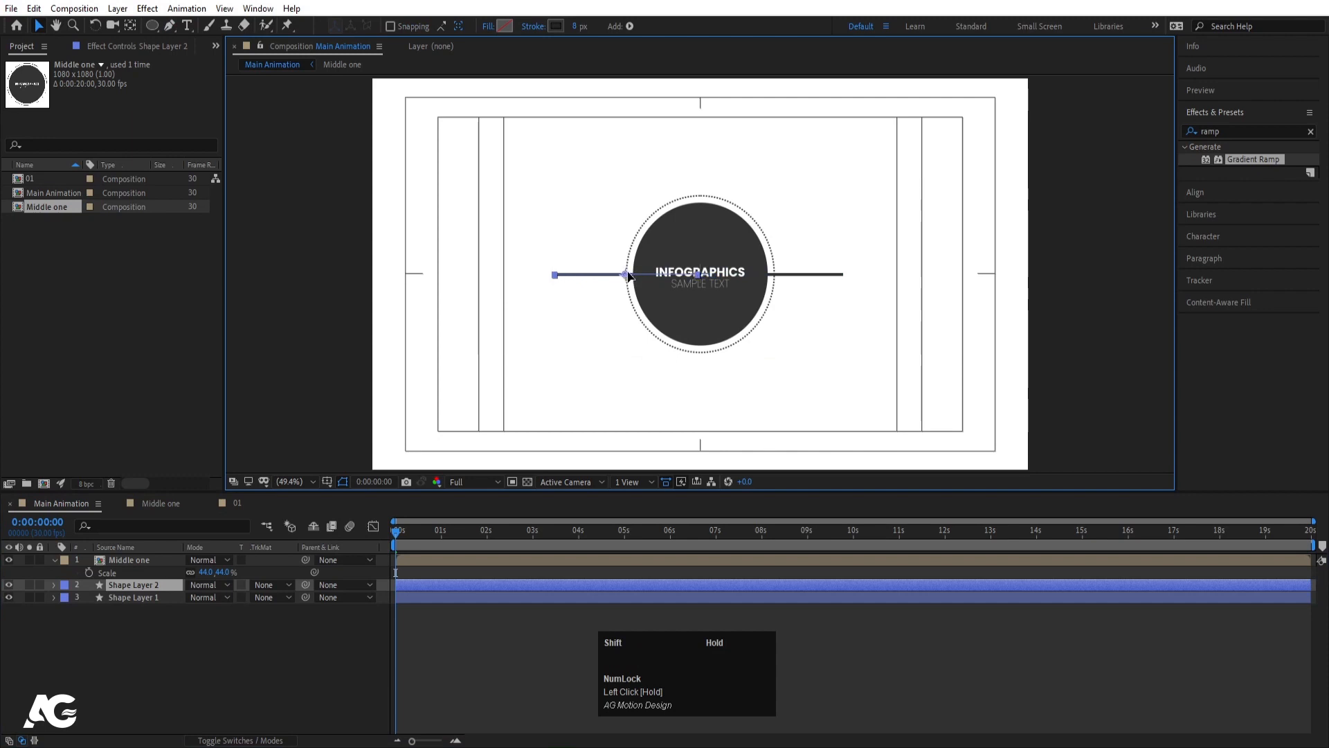
- Draw an angled connector with the Pen tool from the circle's centre diagonally up to the right, ending in a horizontal segment
left_click(184, 667)
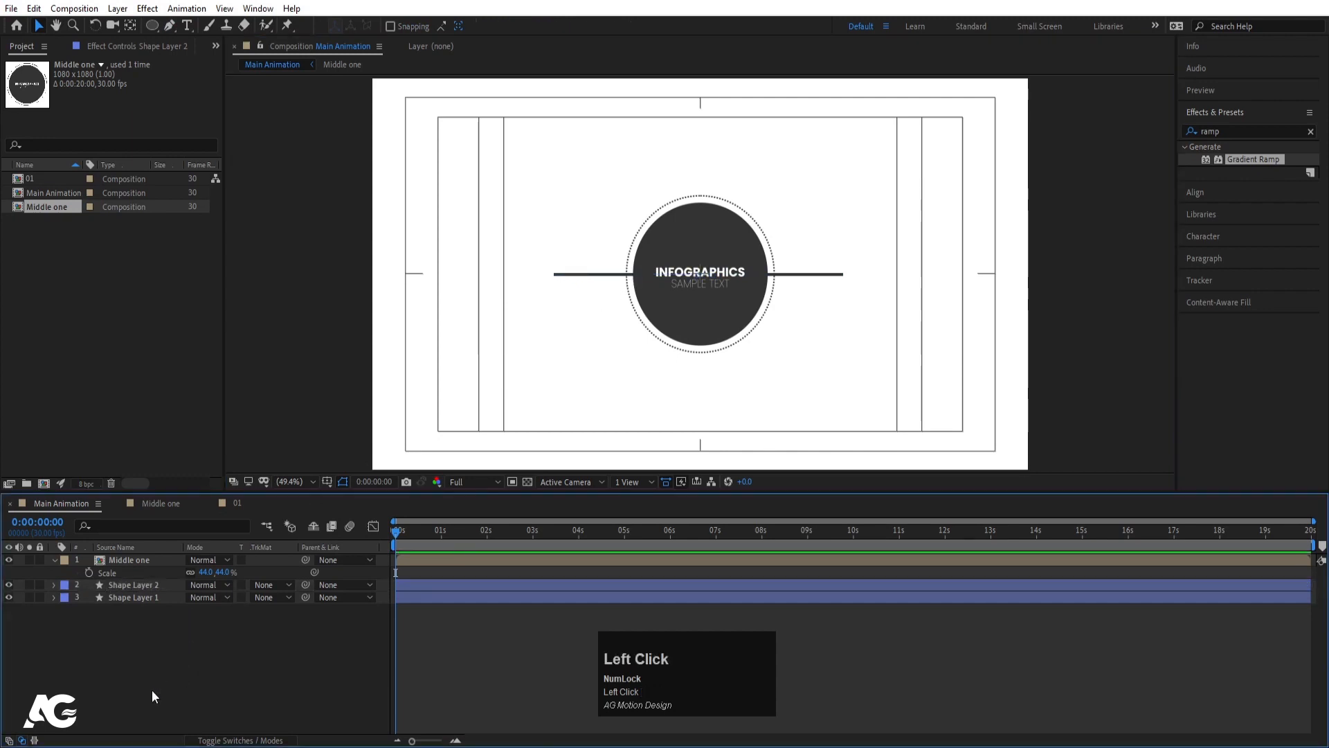
key("g")
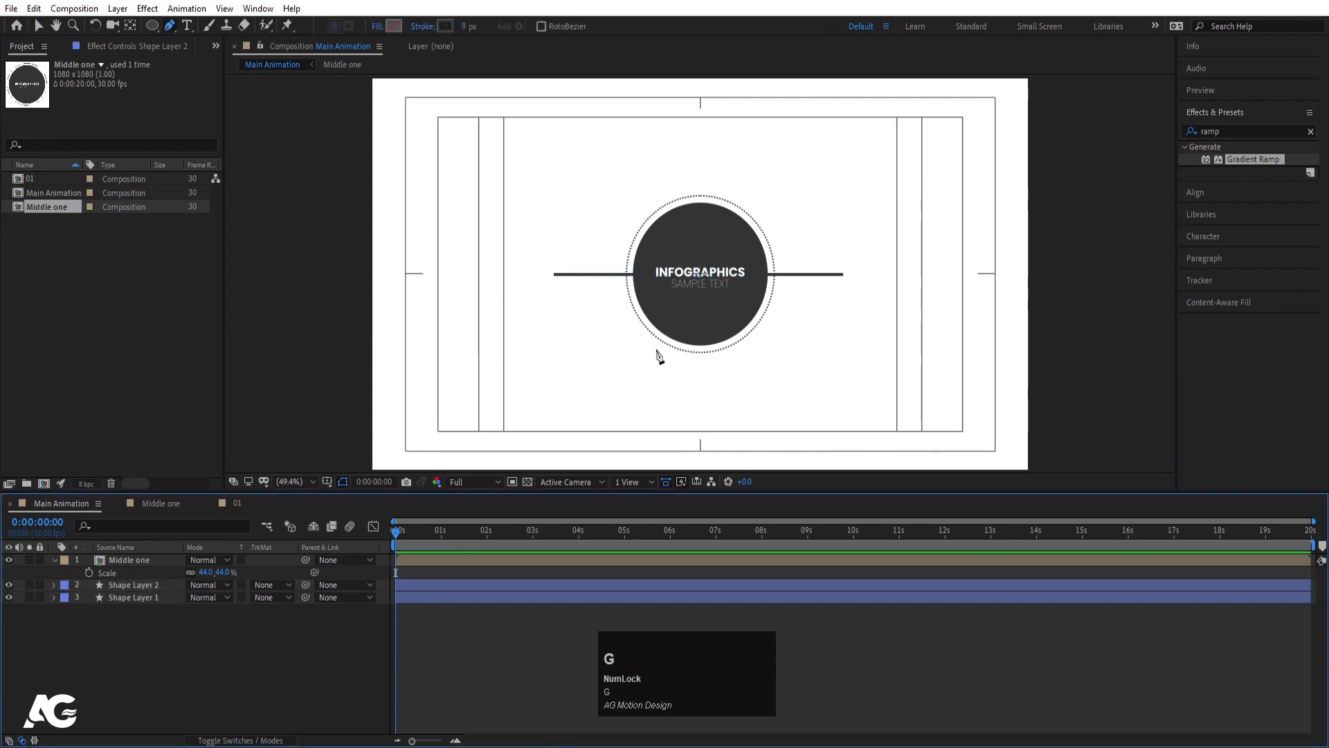
left_click(703, 271)
left_click(793, 166)
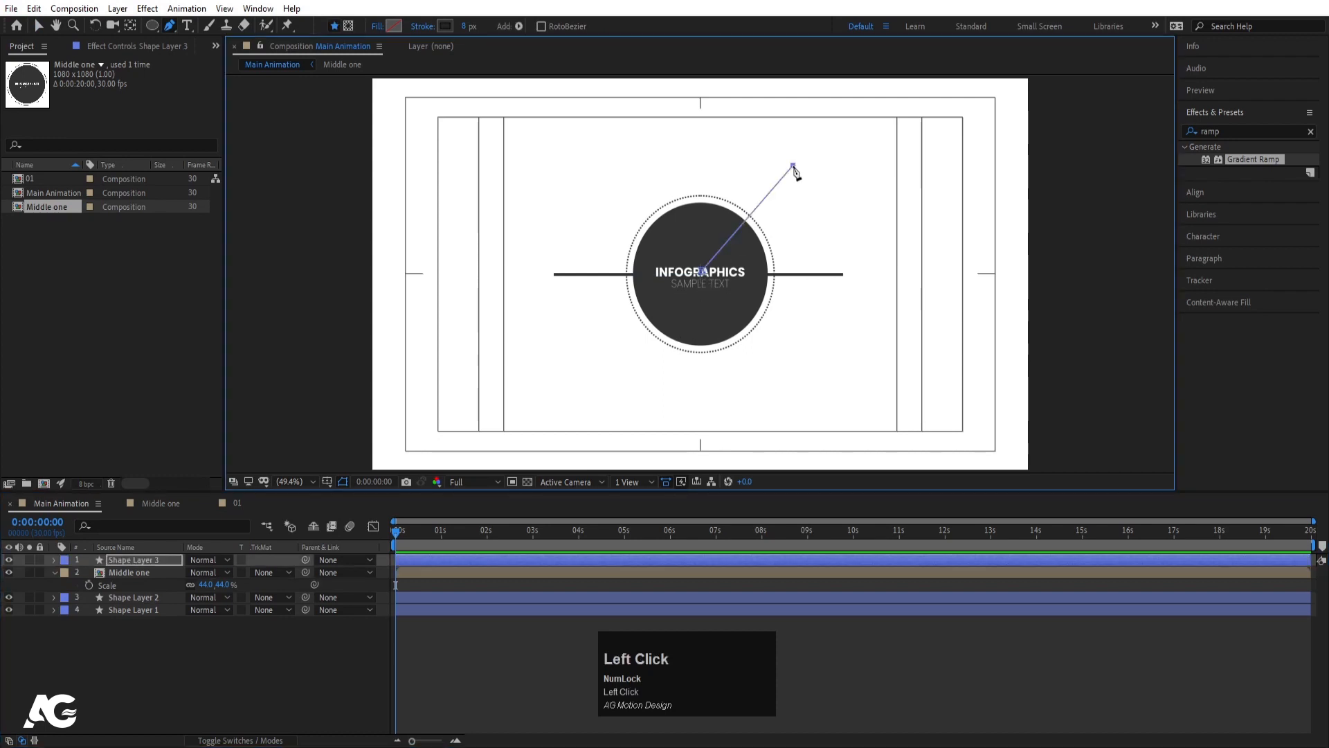
left_click(892, 165, "shift")
- Duplicate the angled connector and mirror the copy to the upper left by setting its horizontal scale to -100%
left_click(133, 561)
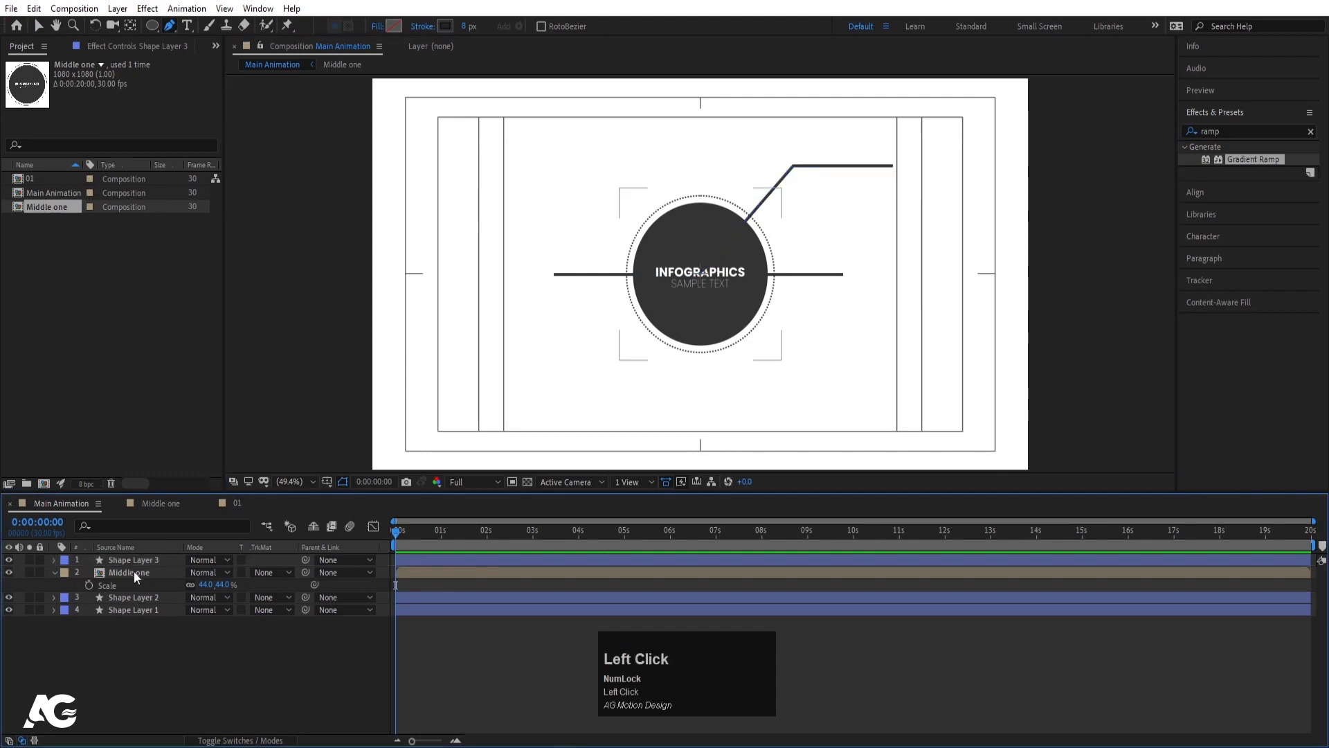
key("ctrl+d")
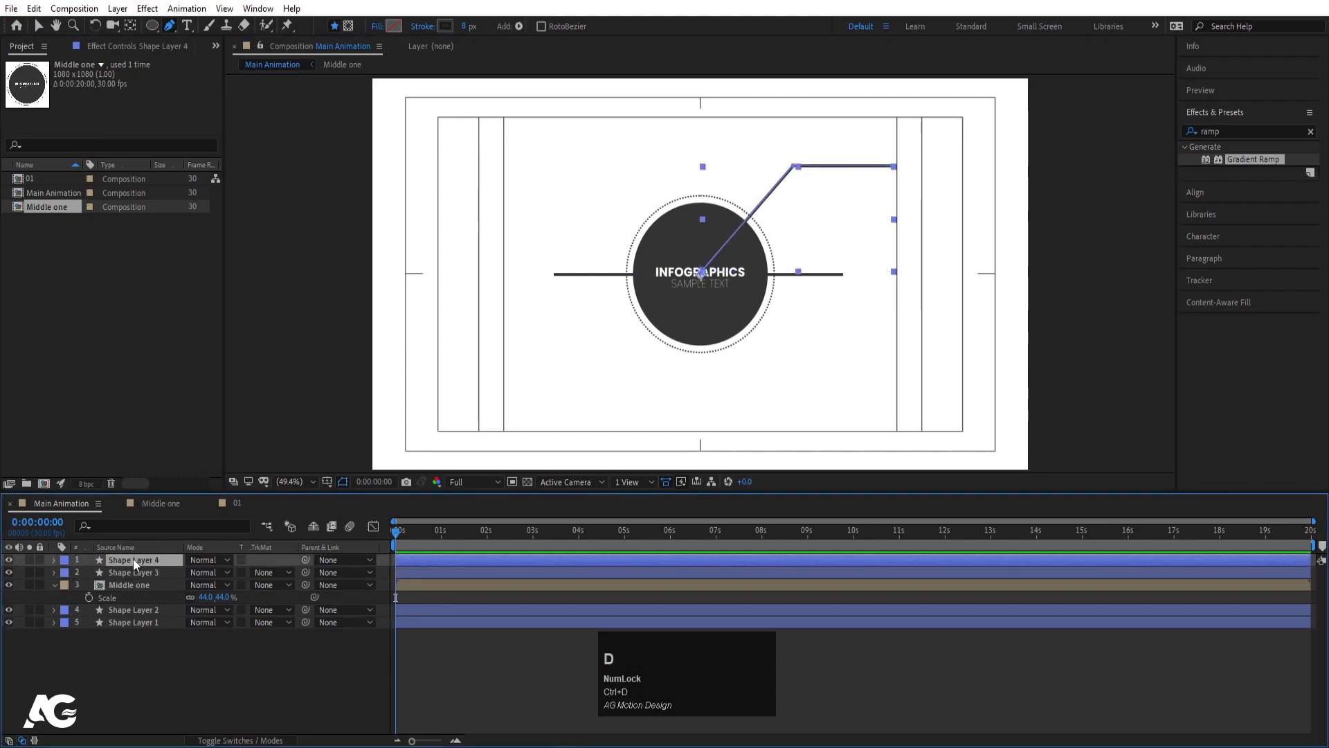
key("s")
left_click(202, 572)
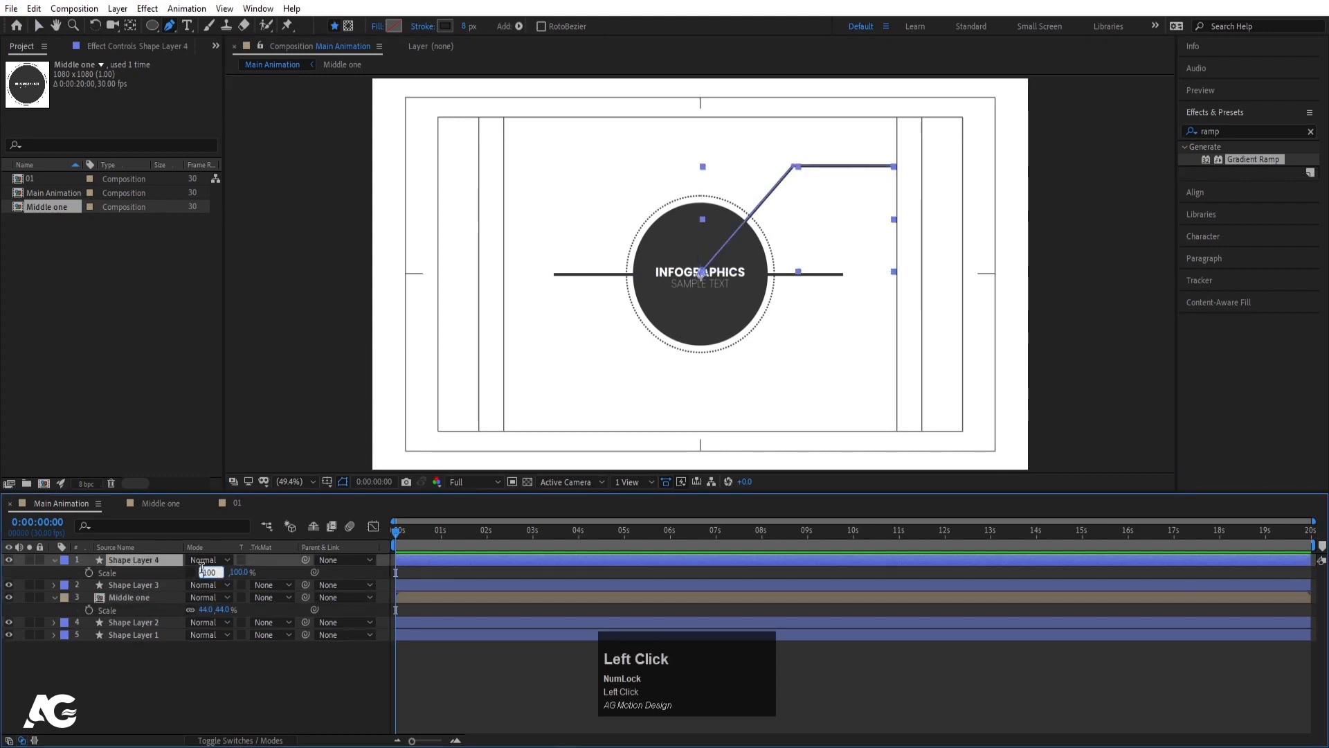
type("-")
key("Return")
left_click(140, 687)
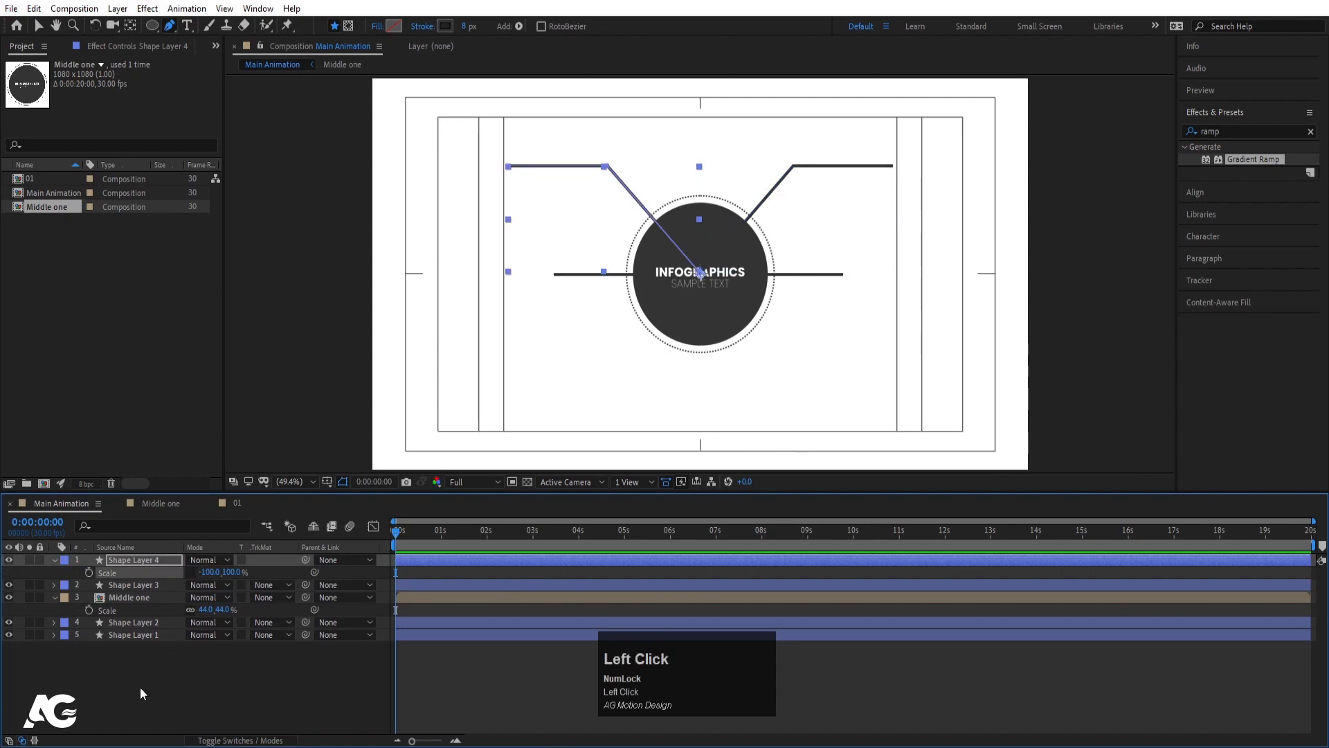
left_click(54, 559)
- Duplicate both upper angled connectors and flip the copies downward by setting their scale to -100, -100%
left_click(115, 572)
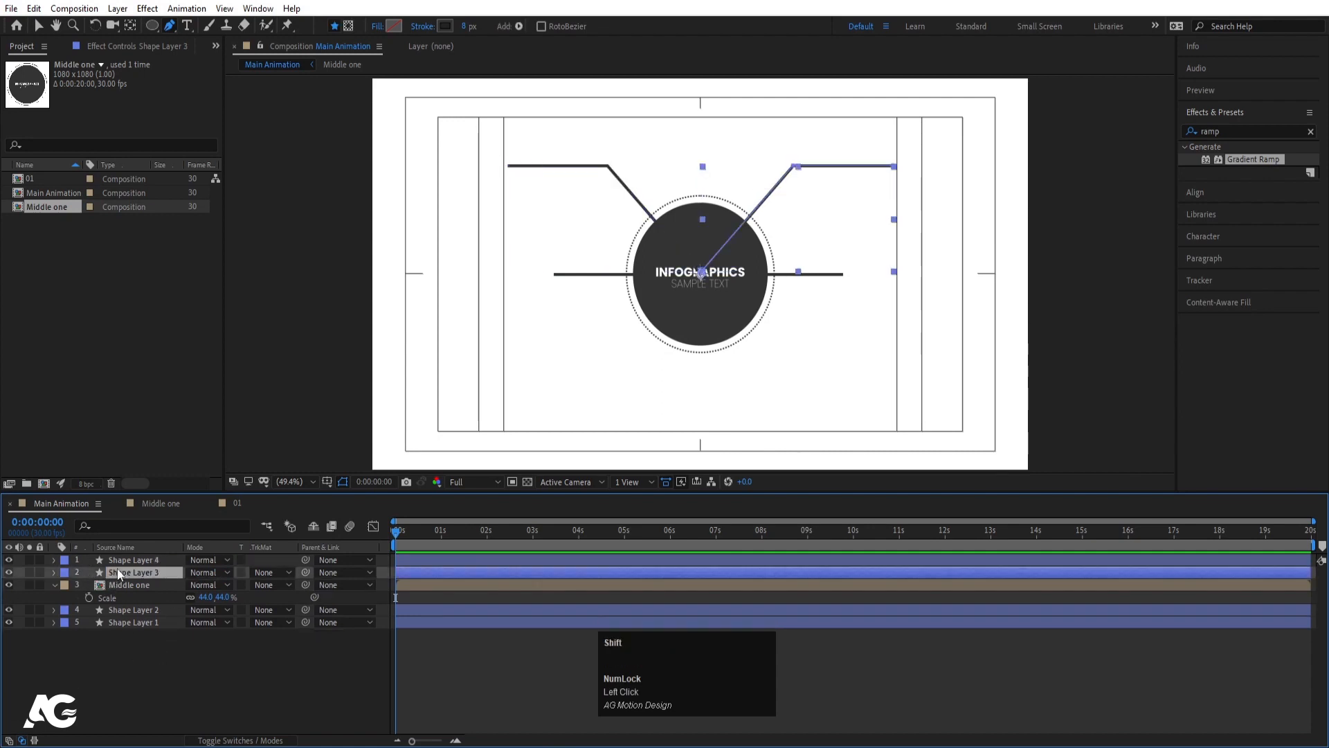
left_click(119, 563, "shift")
key("ctrl+d")
left_click_drag(130, 584, 130, 567)
key("s")
left_click(190, 597)
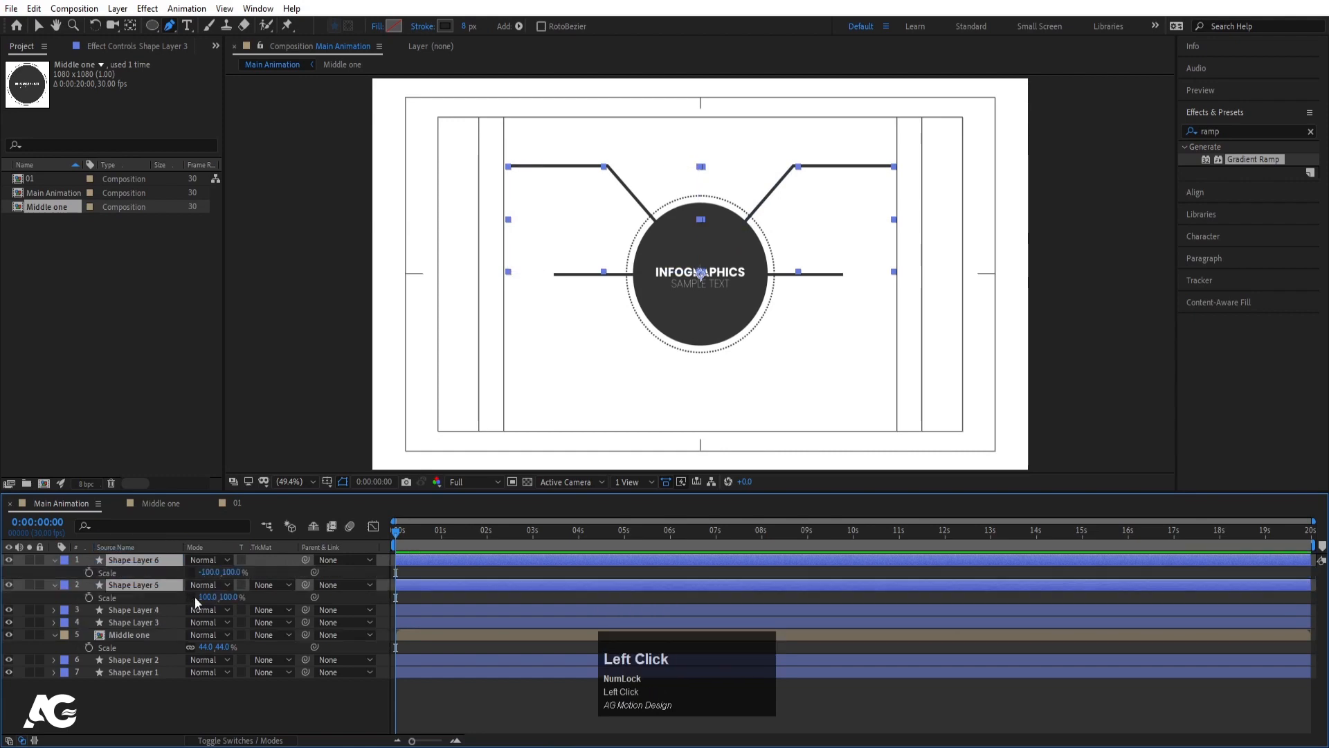
left_click(229, 572)
type("-100")
key("Return")
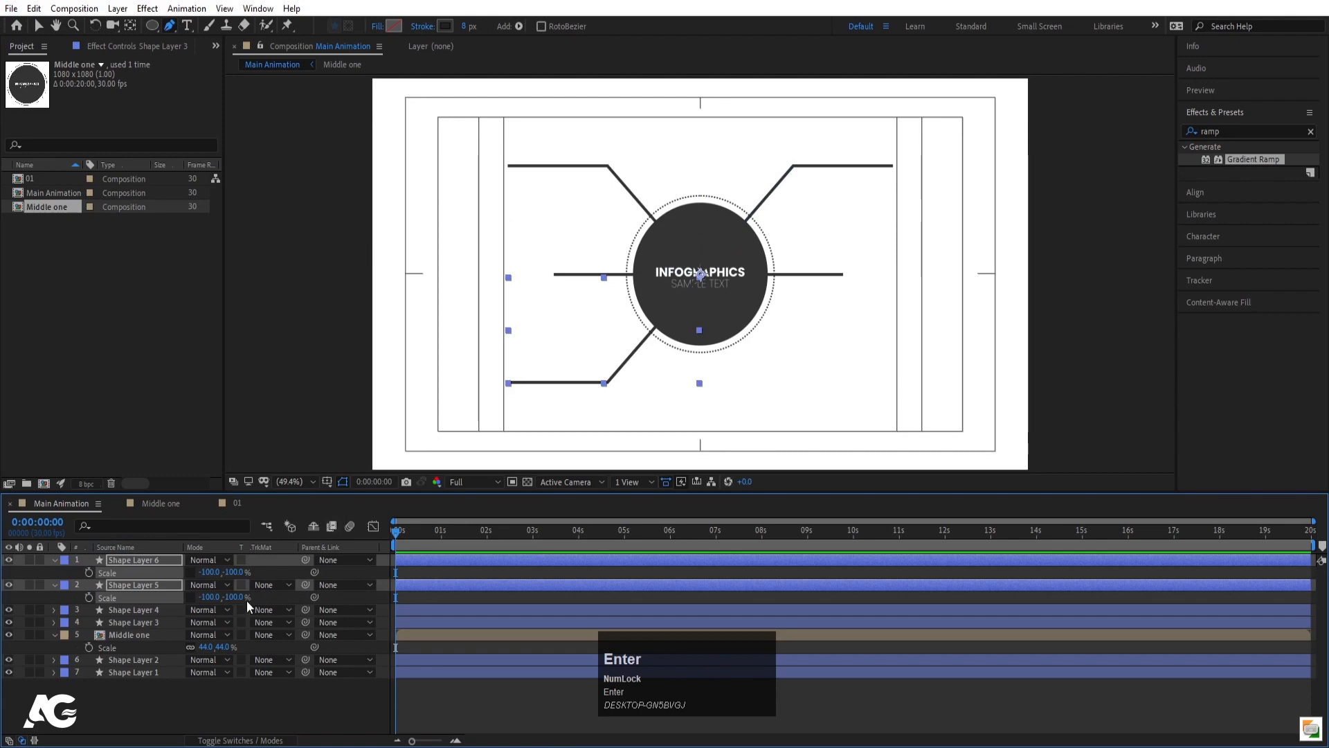
left_click(276, 592)
- Set the horizontal scale of Shape Layer 5 to 100% so it forms the lower-right connector, and collapse the layer properties
left_click(148, 585)
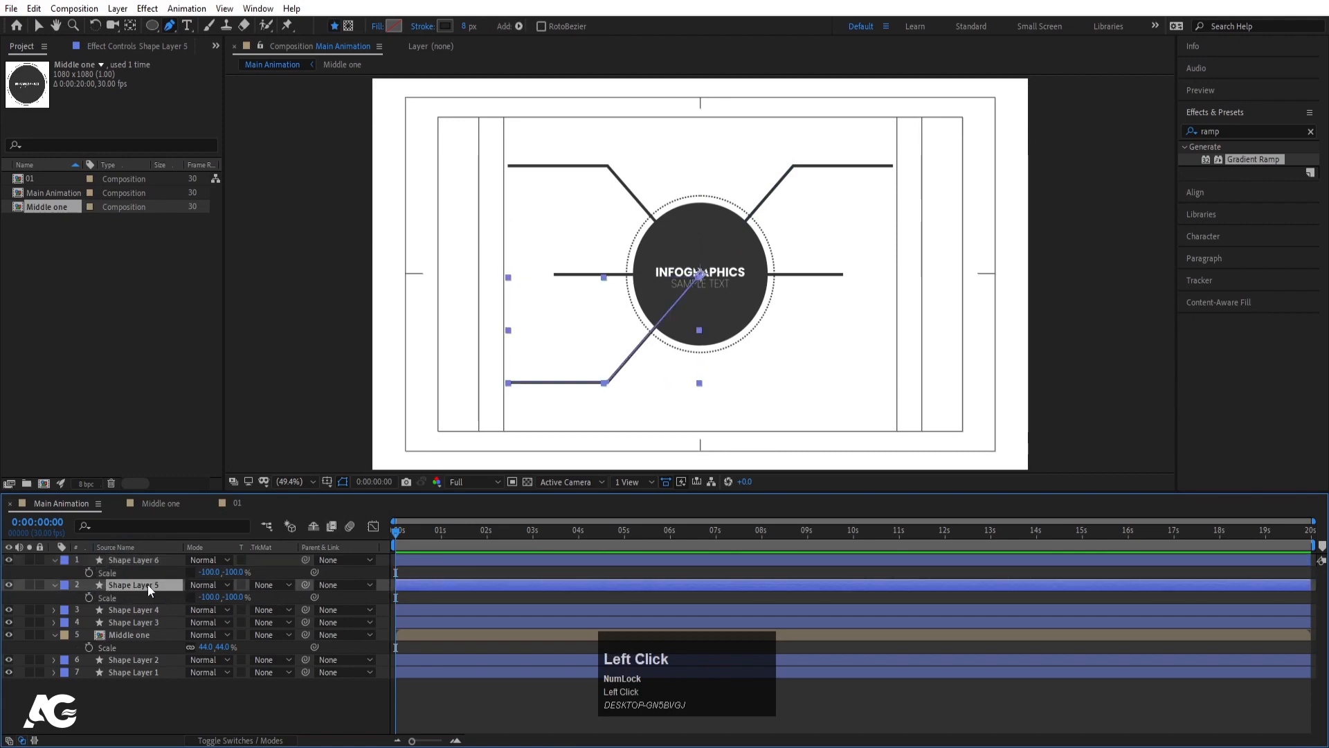
left_click(209, 598)
type("100")
key("Return")
left_click(405, 595)
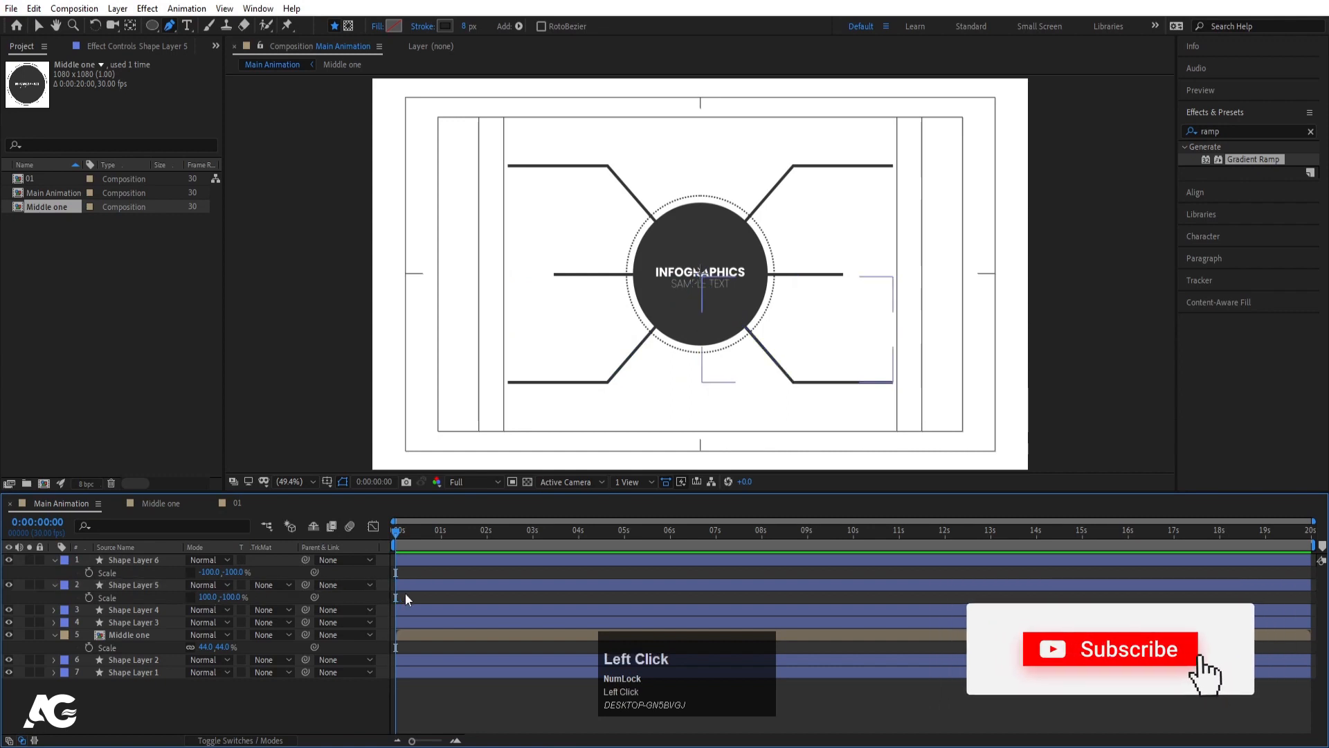
key("u")
- Move the four angled connector layers to the bottom of the layer stack, beneath Middle one and the straight lines
left_click(135, 597)
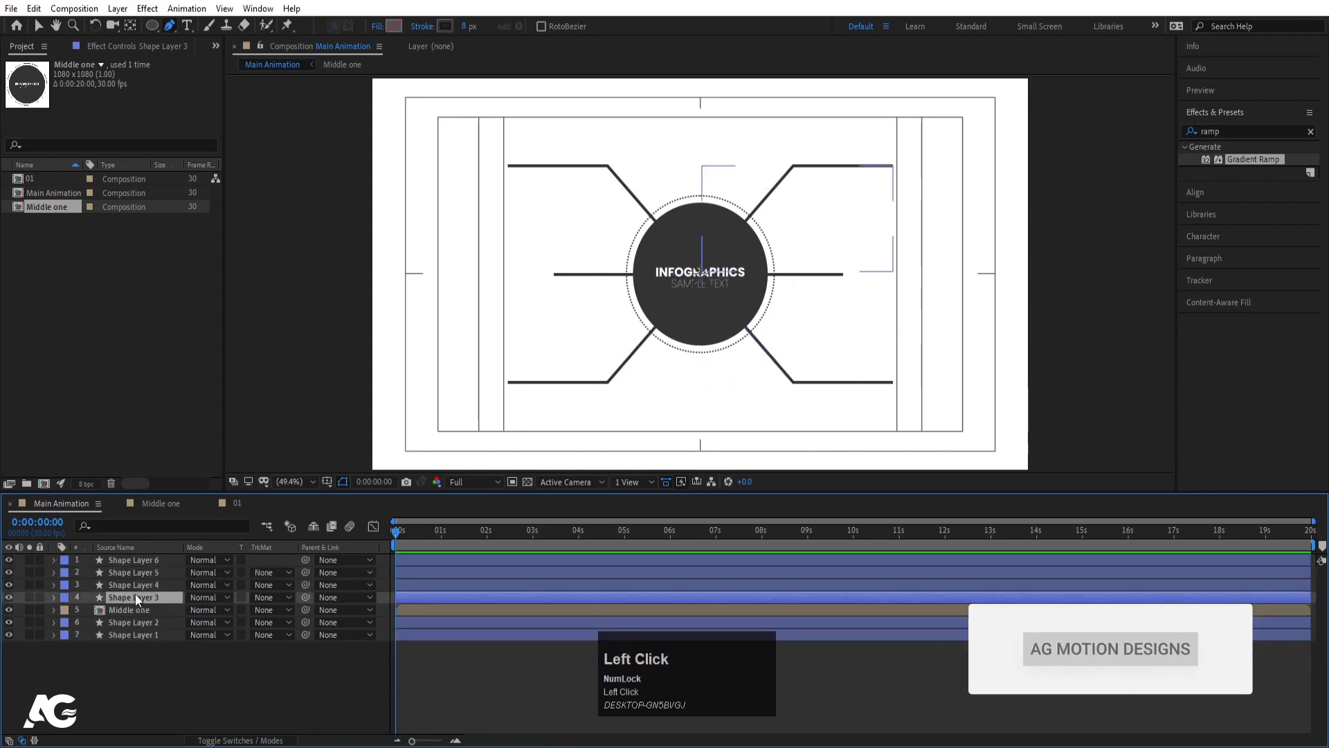
left_click(130, 559, "shift")
left_click_drag(139, 592, 152, 676)
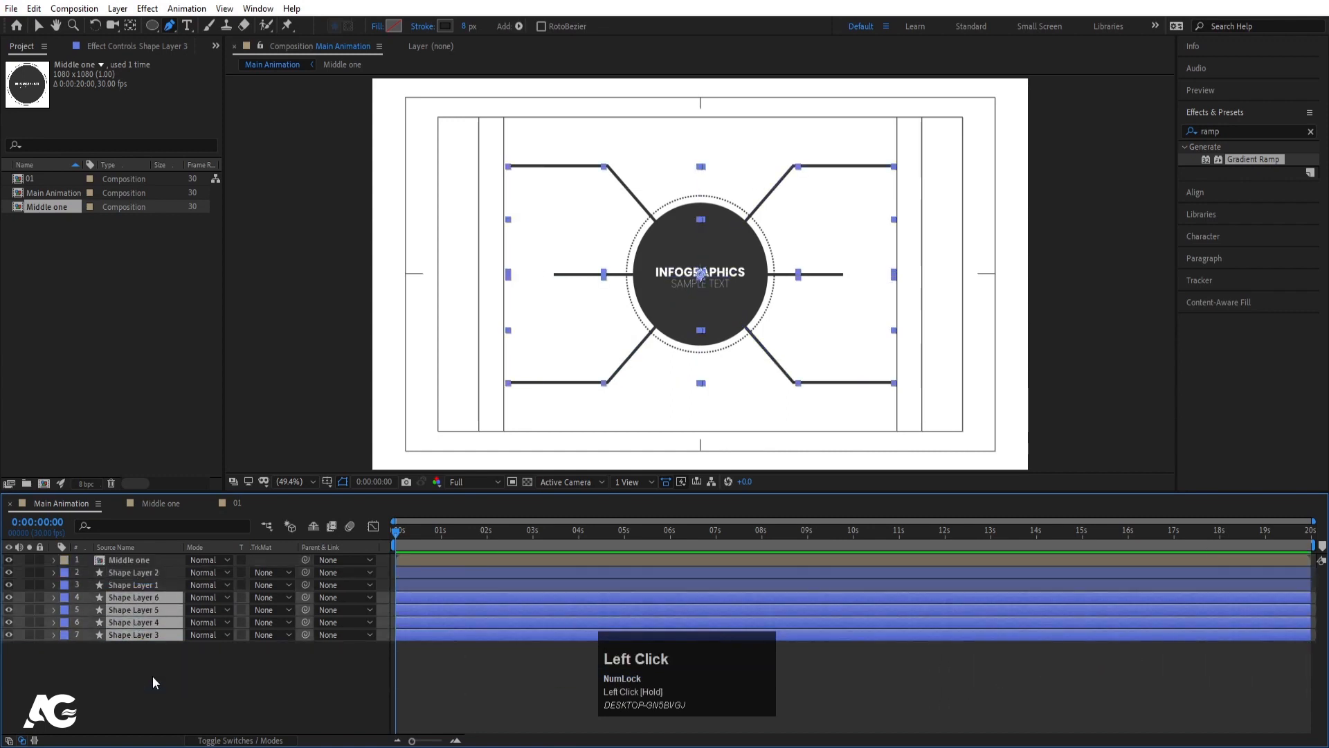
left_click(152, 676)
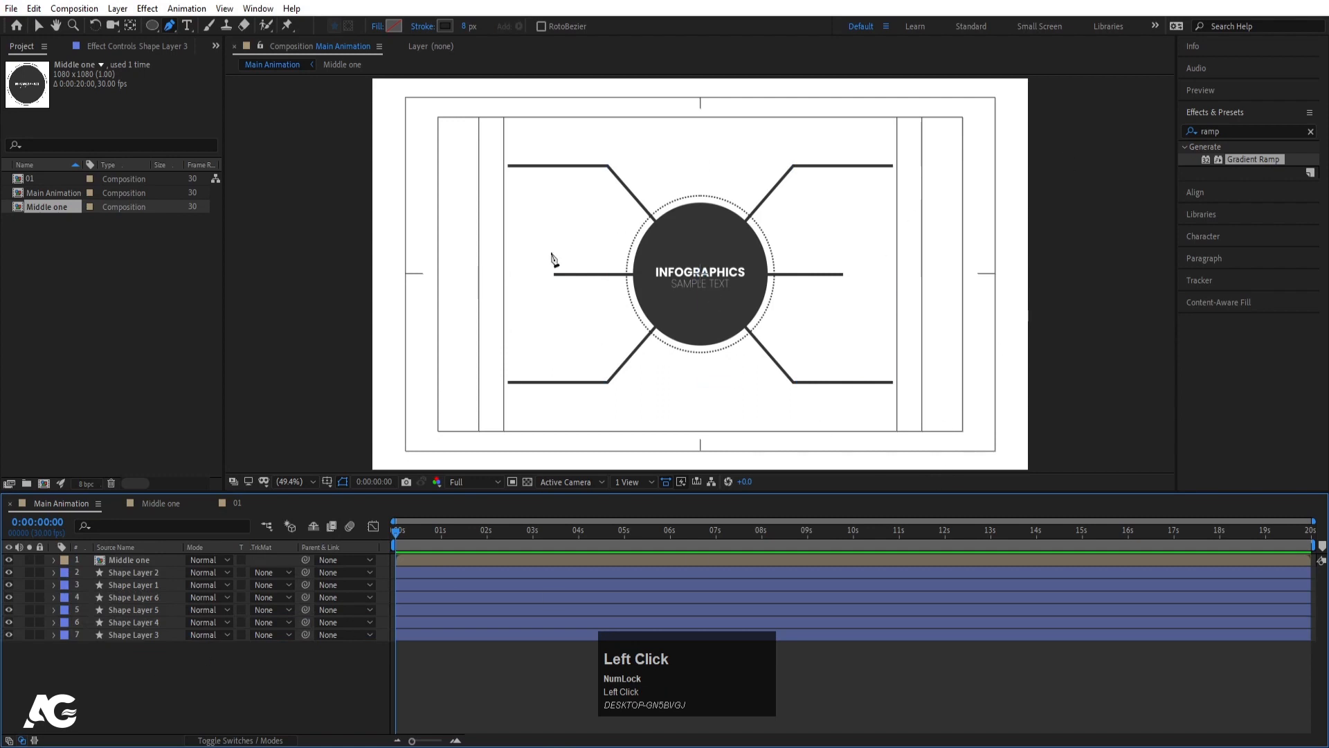
- Set the stroke width of all six connector lines to 4 px
left_click(131, 572)
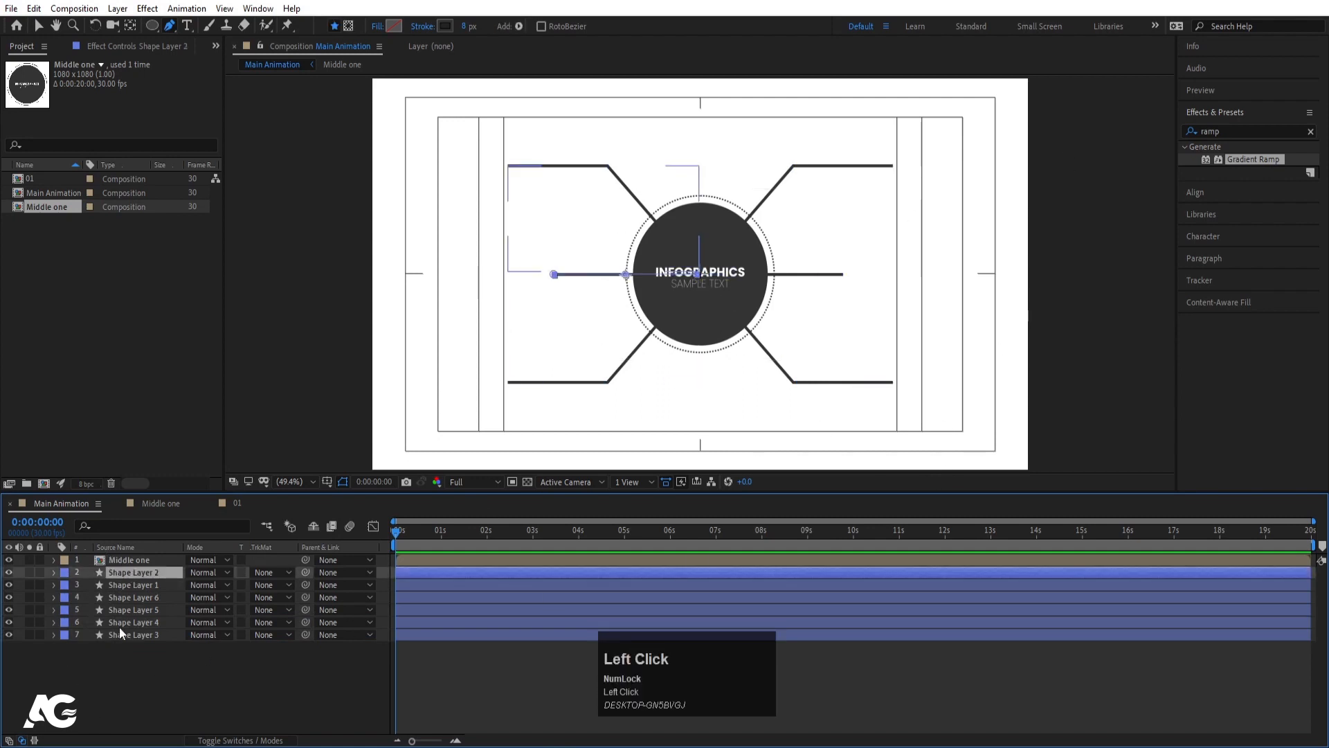
left_click(123, 635, "shift")
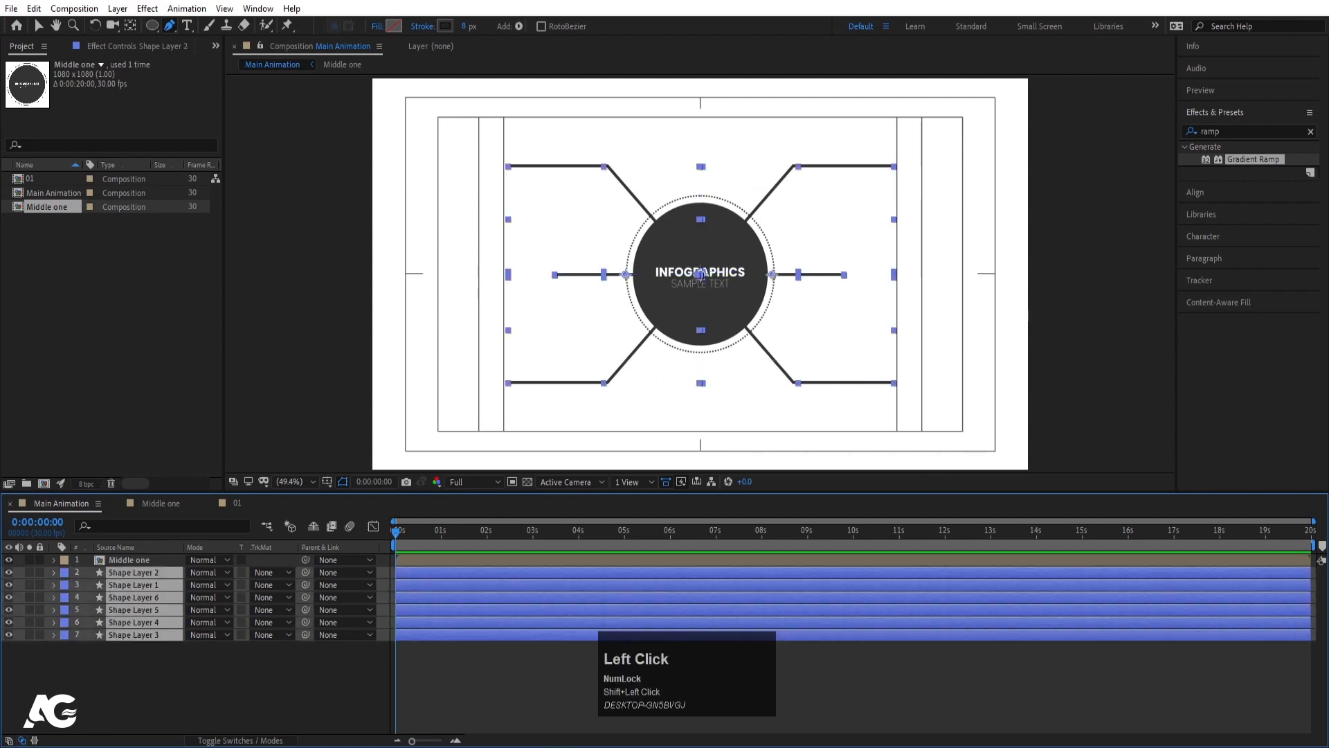
left_click(469, 26)
type("4")
key("Return")
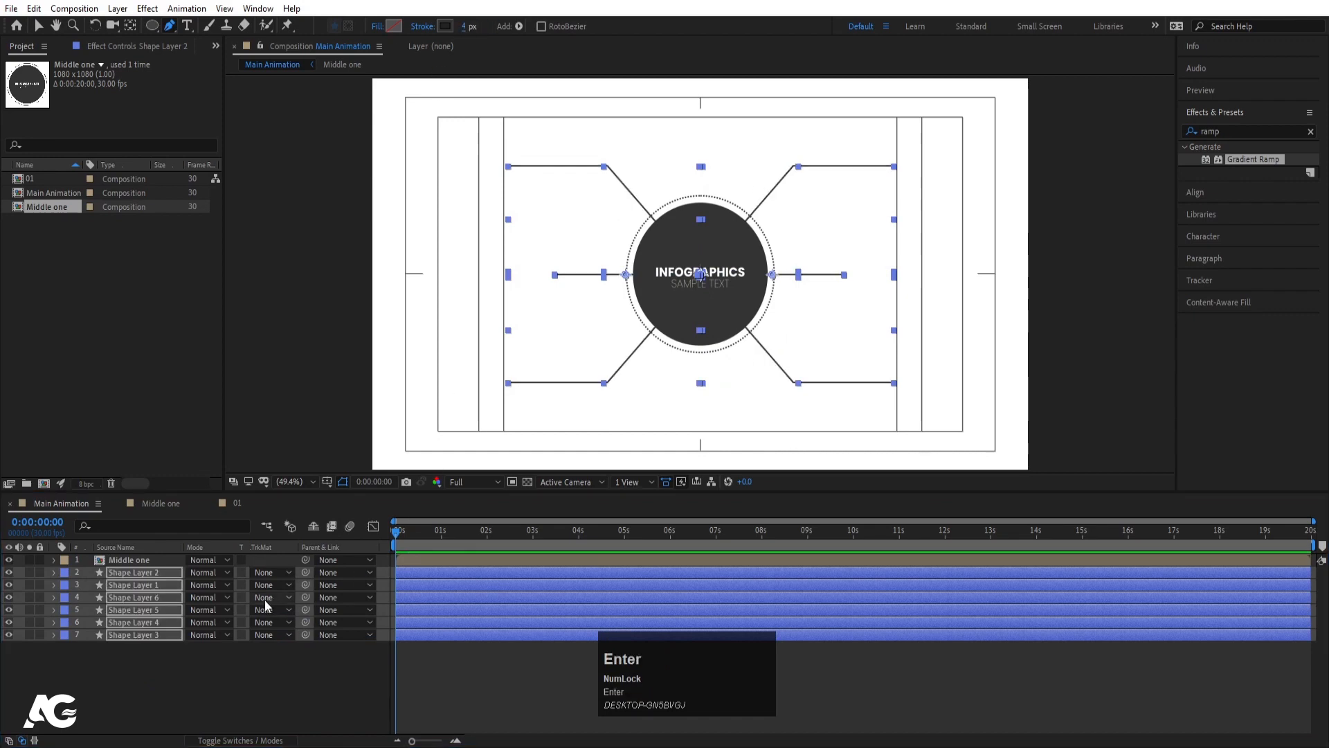
left_click(179, 653)
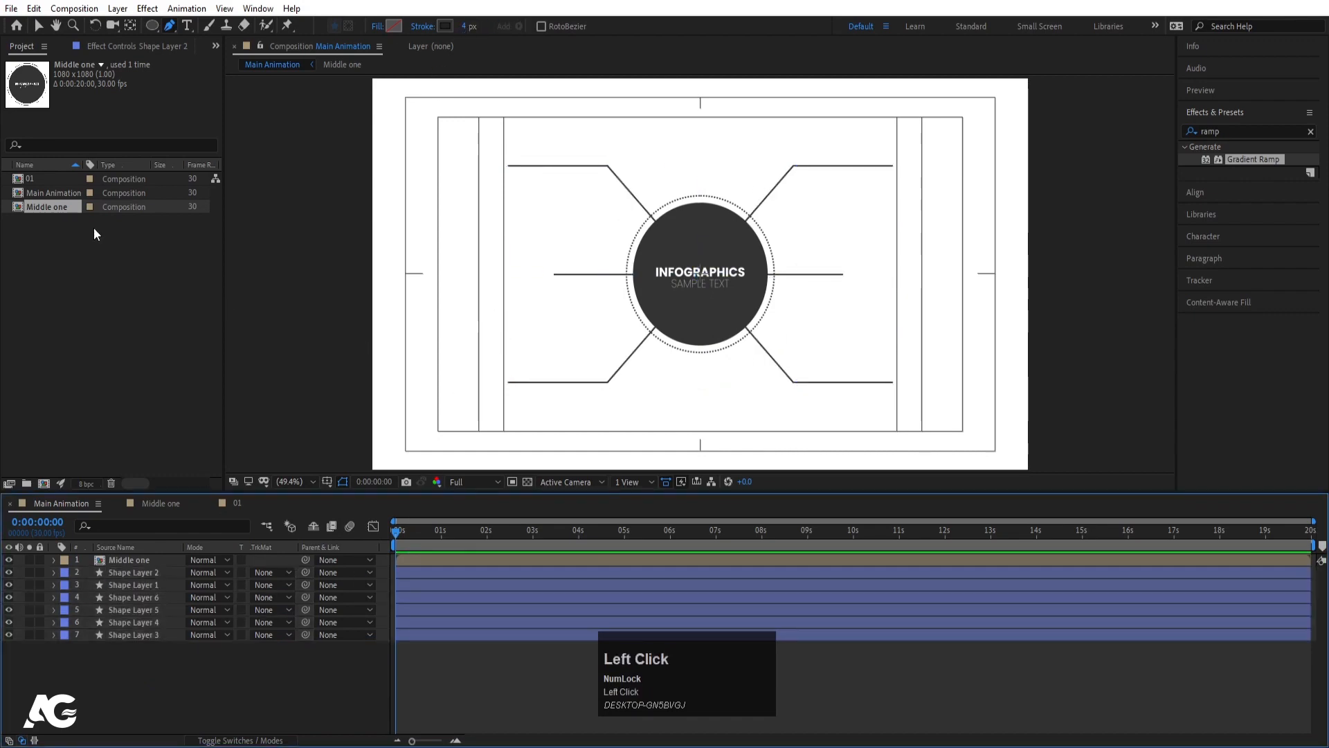
- Add the 01 composition to Main Animation above Middle one and scale it down to 37%
left_click(32, 179)
left_click_drag(79, 323, 143, 555)
key("s")
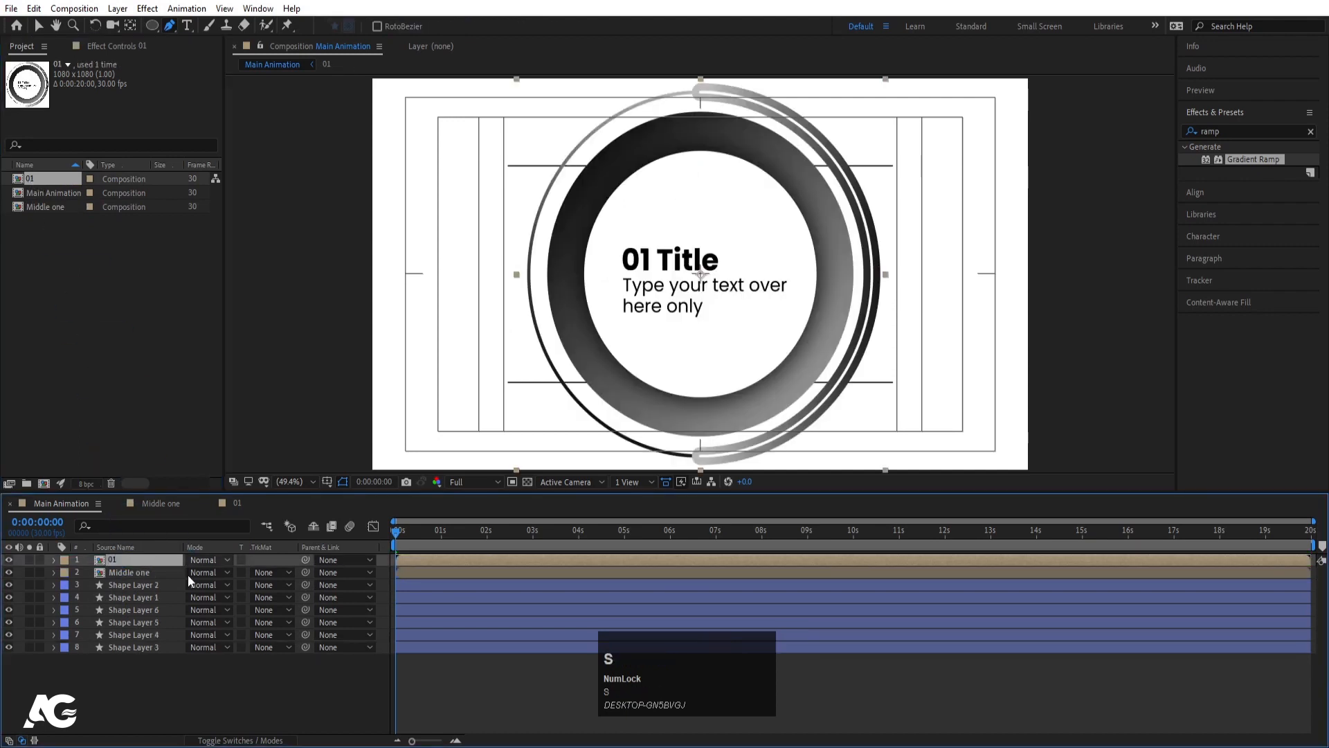
left_click_drag(211, 571, 156, 570)
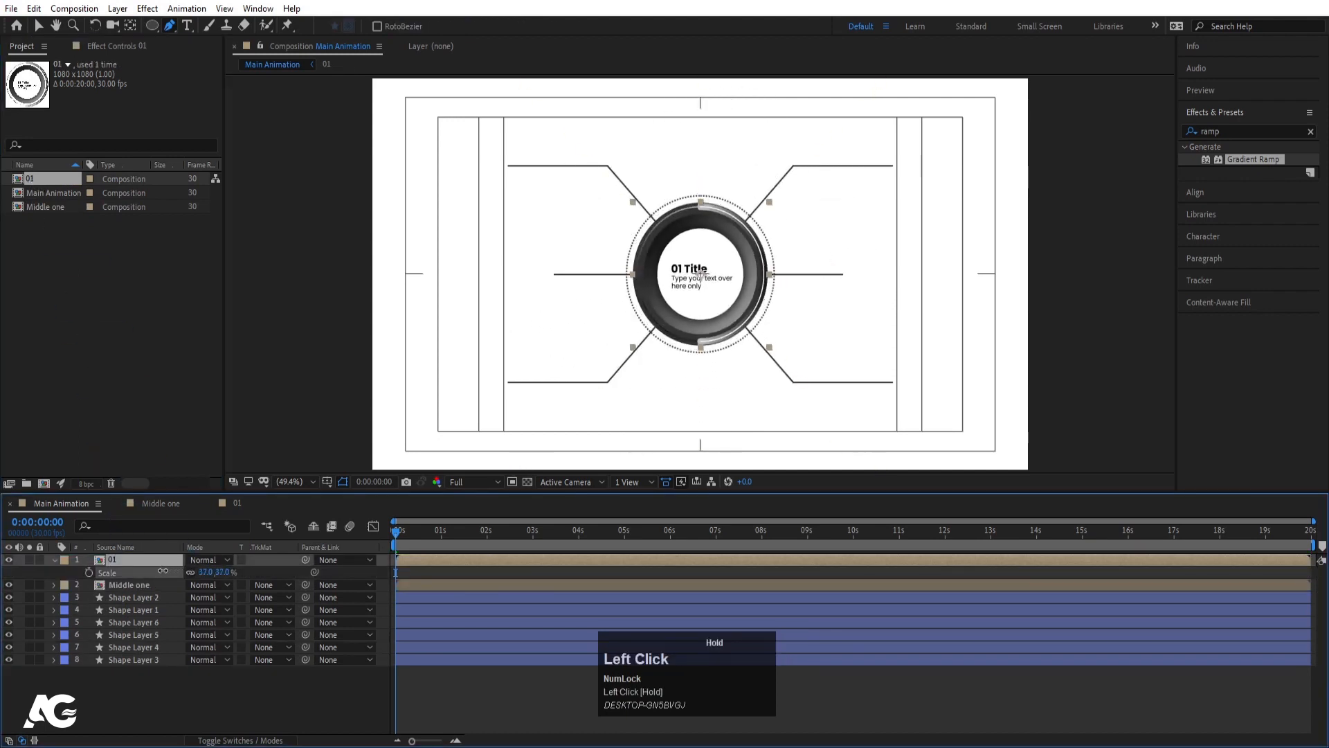
- Move the 01 circle to the end of the right horizontal connector and set its scale to 35%
key("v")
left_click_drag(704, 299, 857, 299)
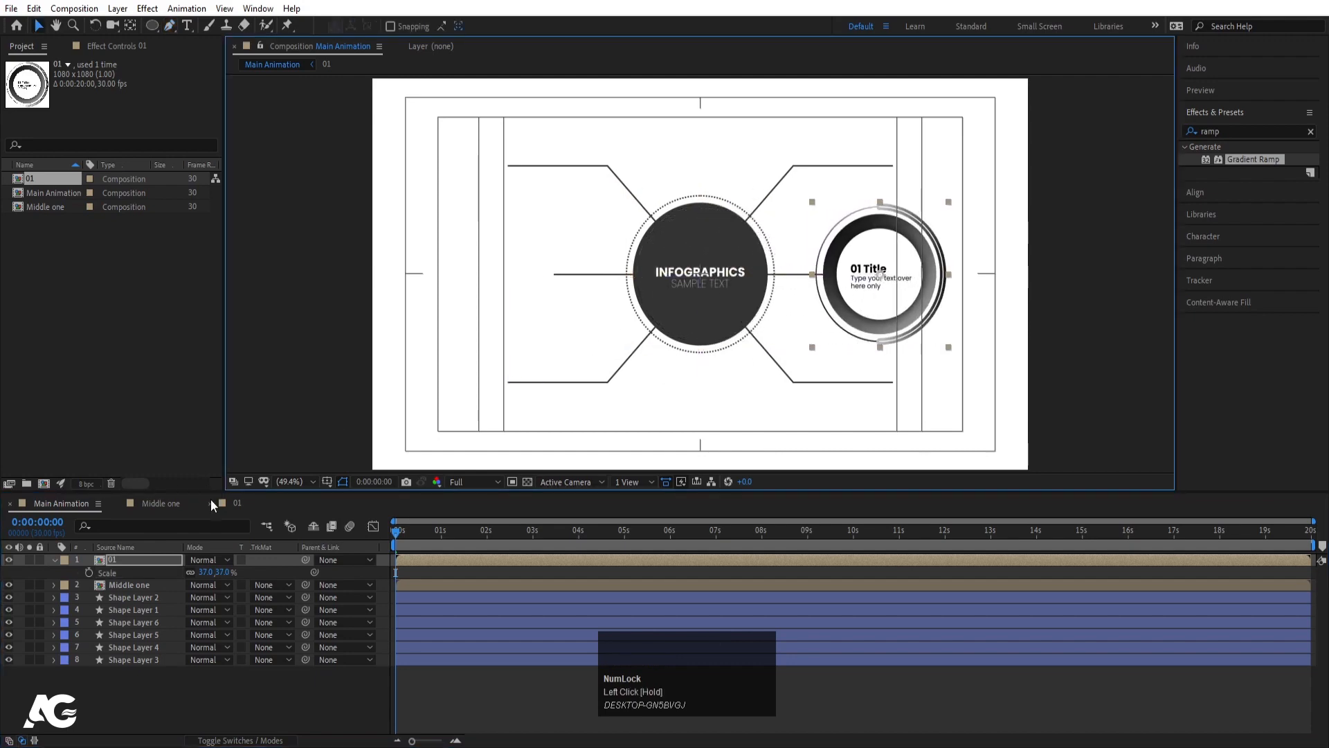
key("s")
key("s")
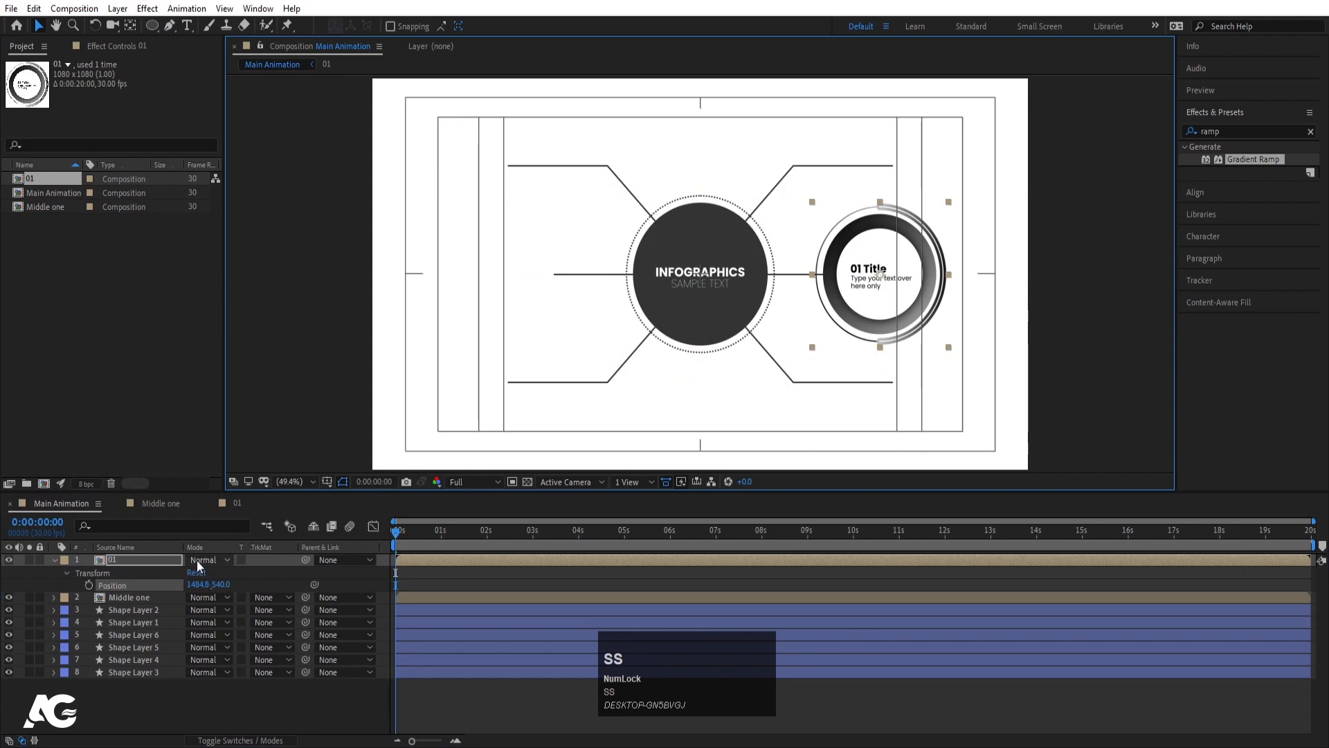
key("s")
left_click(207, 572)
type("2")
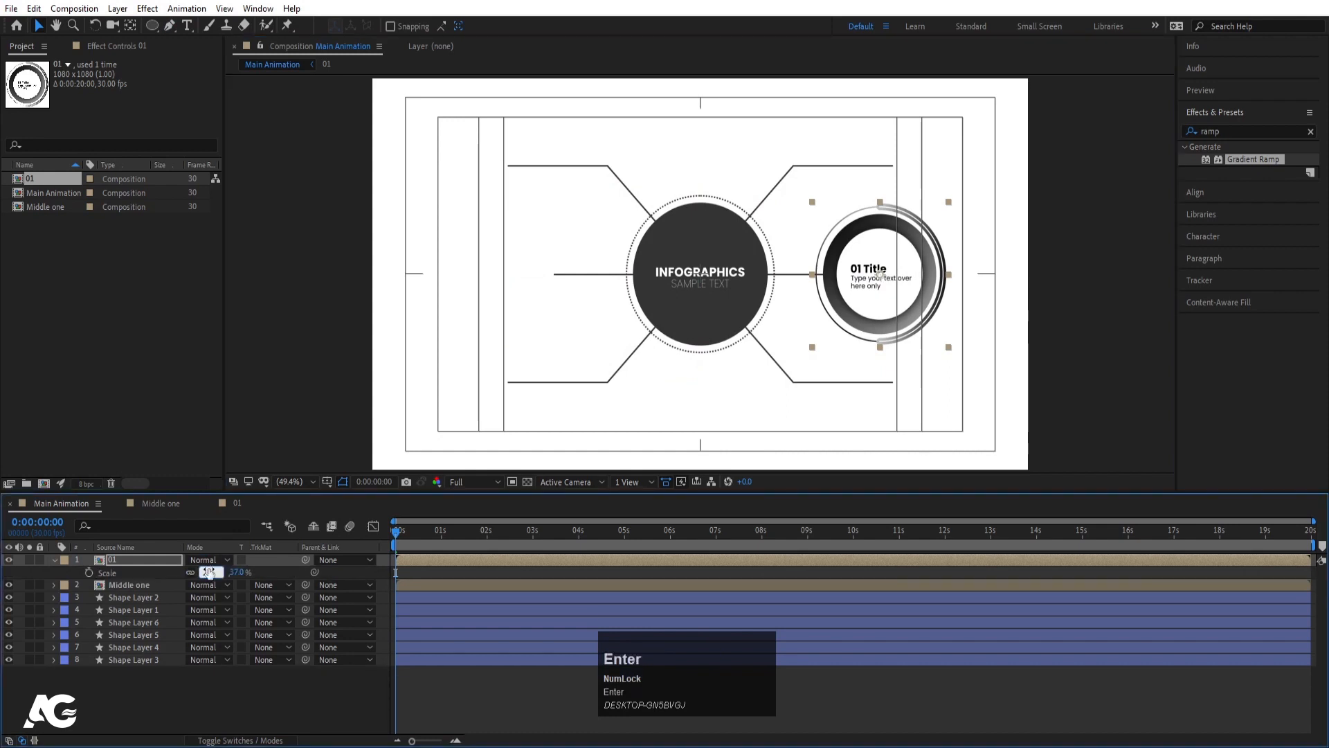
type("5")
key("Return")
left_click_drag(201, 576, 206, 569)
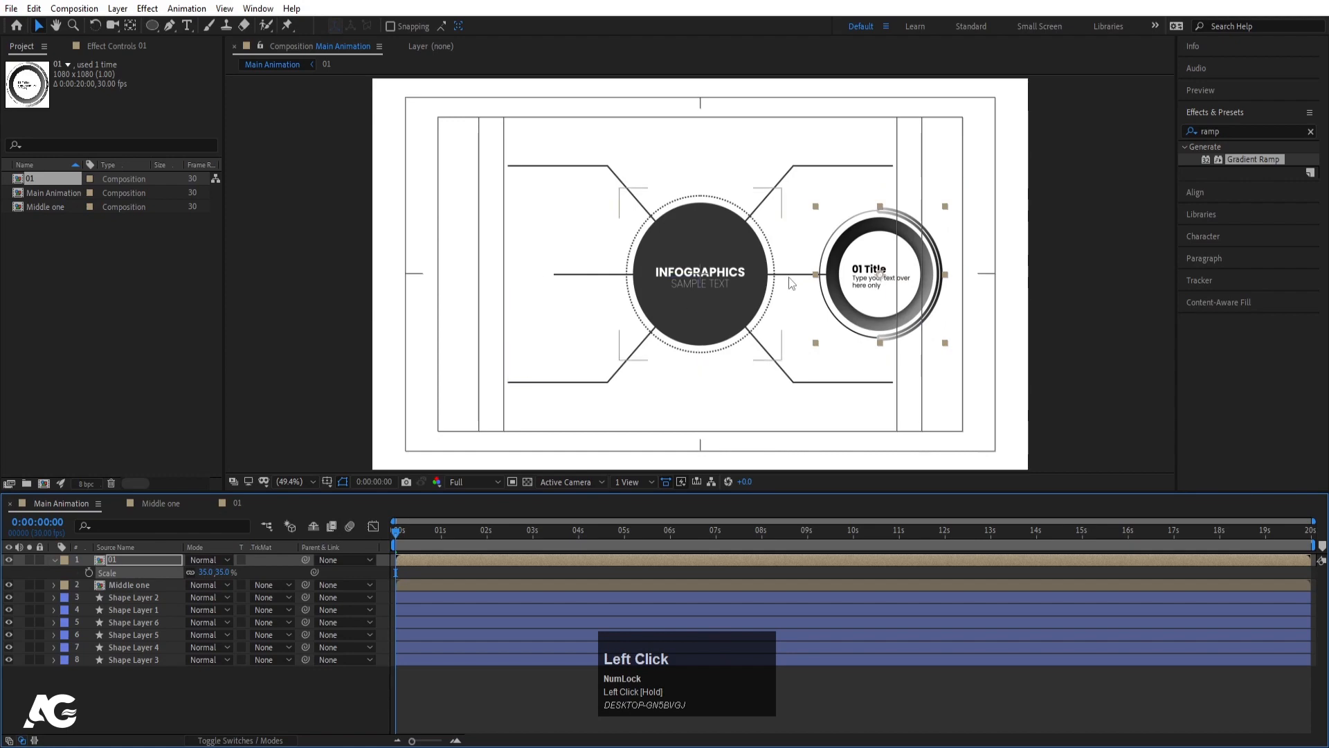
- Duplicate the 01 circle and place the copy at the end of the upper-right connector
key("ctrl+d")
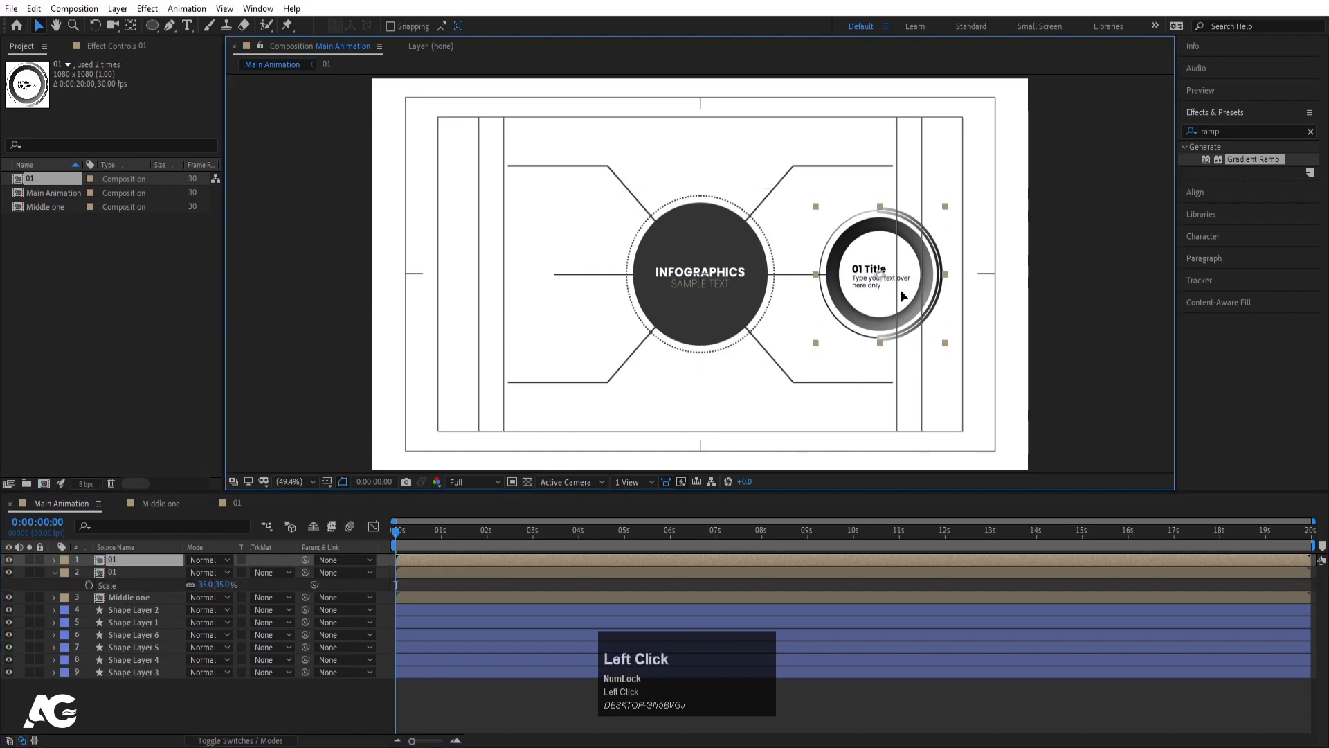
left_click_drag(886, 304, 949, 171)
key("Right")
key("Right")
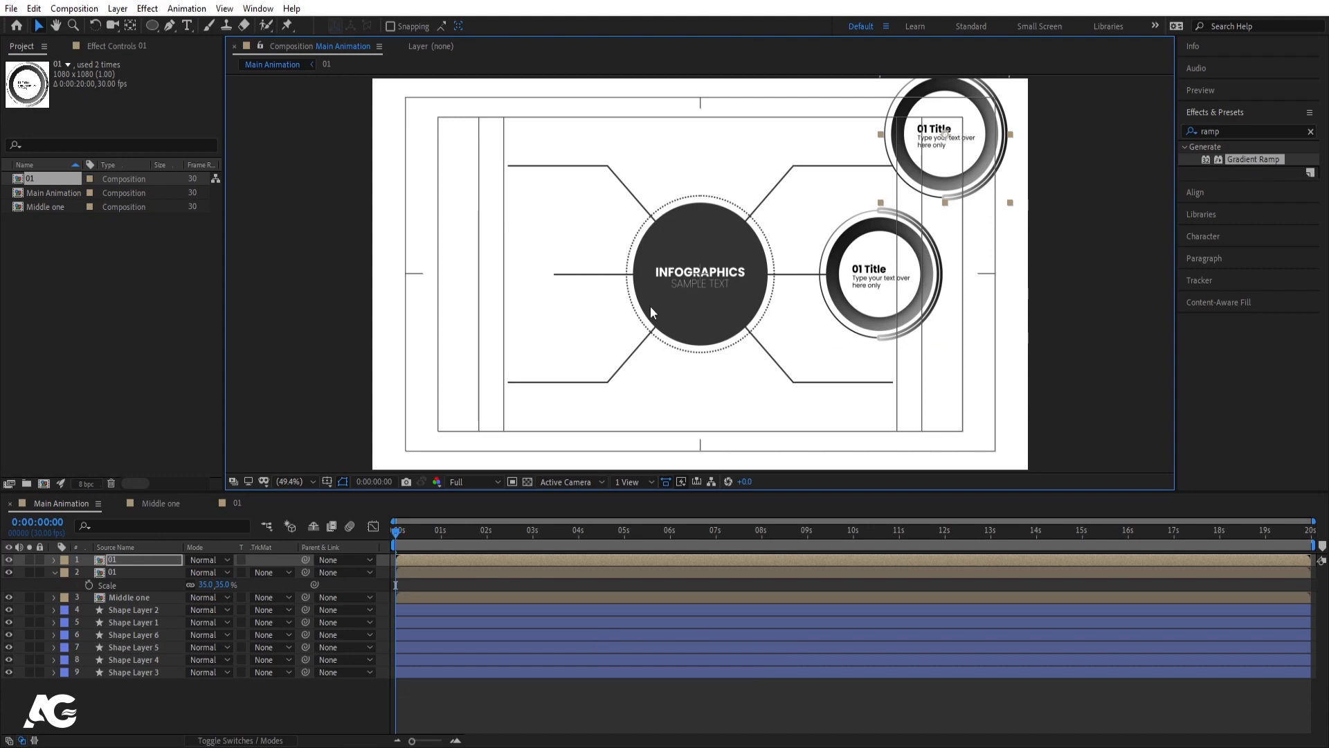
- Duplicate the upper-right 01 circle and place the copy at the end of the lower-right connector, nudging it into line
left_click(113, 562)
key("ctrl+d")
left_click_drag(943, 155, 931, 442)
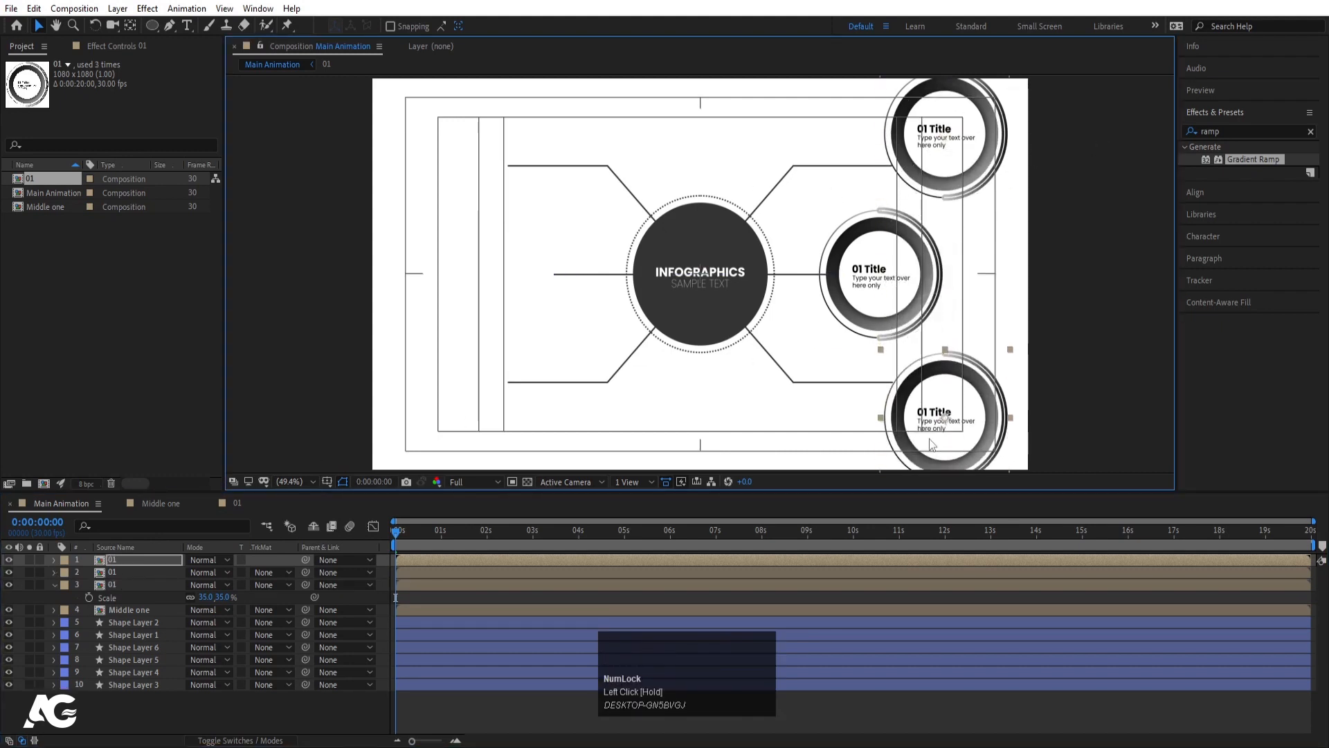
key("Left")
key("Left")
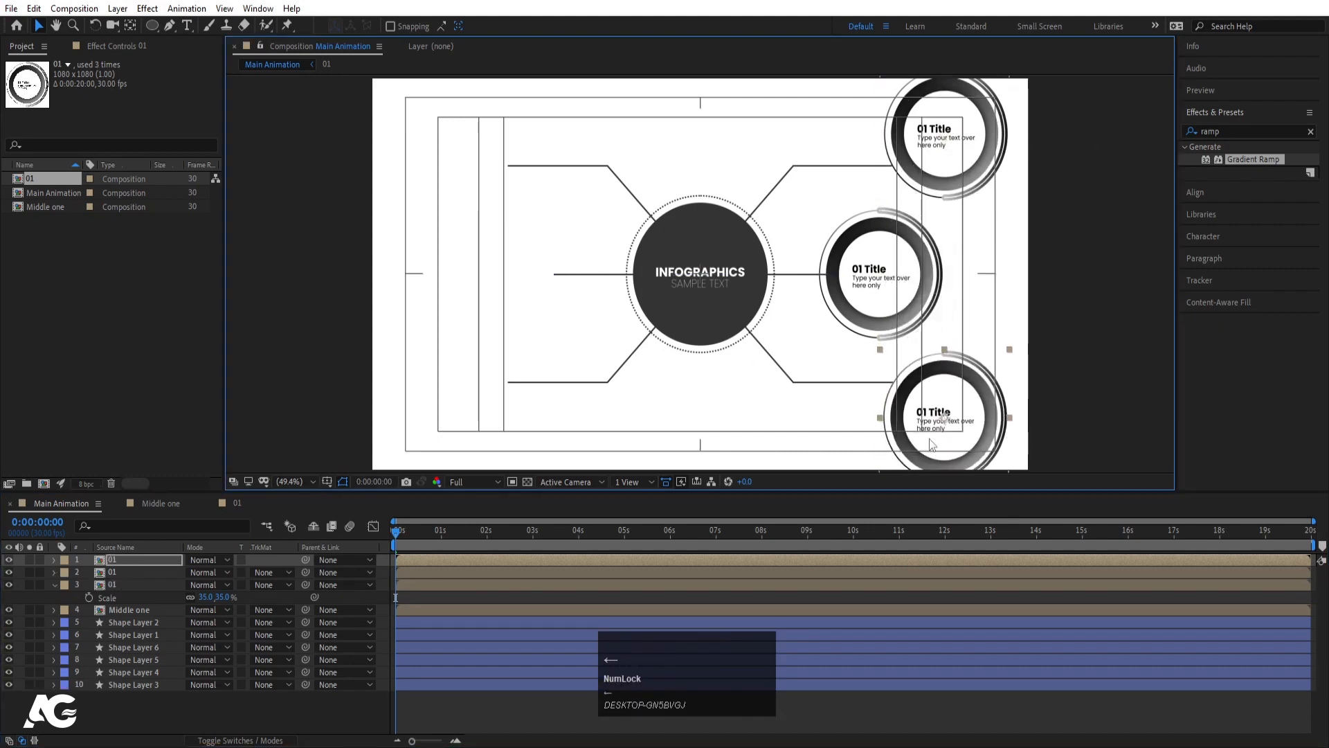
- Duplicate the three right-hand 01 circles and shift the copies horizontally to the left side of the central circle
left_click(120, 559)
left_click(119, 584, "shift")
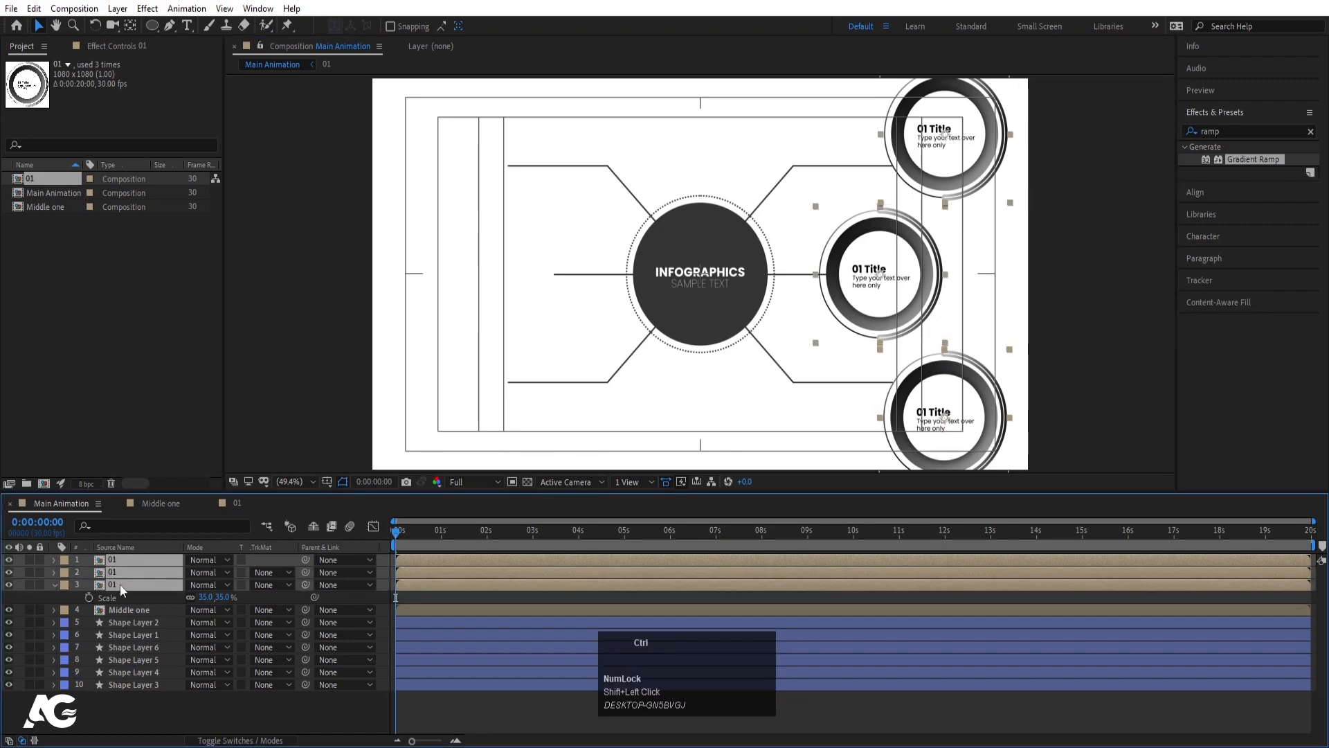
key("ctrl+d")
left_click_drag(118, 568, 156, 547)
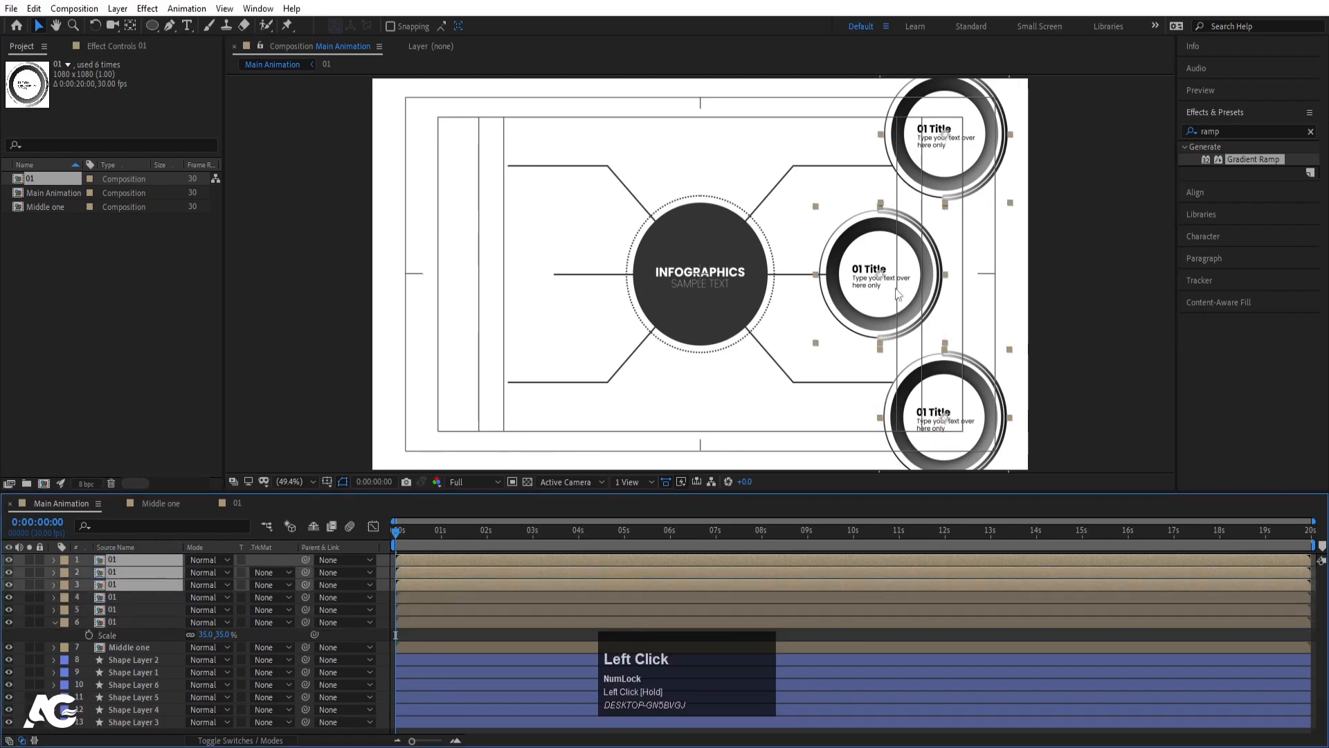
left_click_drag(898, 294, 504, 297)
left_click(551, 459)
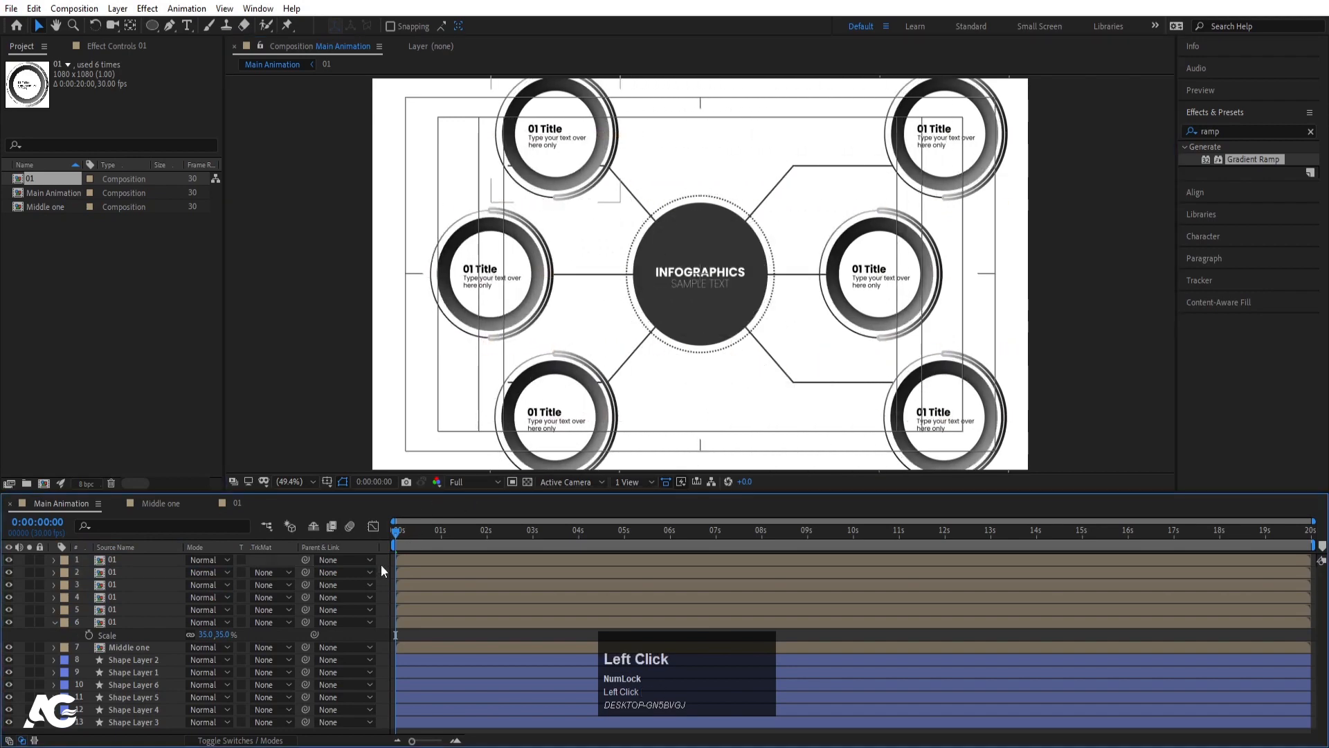
- Move the lower-left and upper-left 01 circles outward to the ends of their angled connectors and collapse the layer properties
left_click_drag(588, 428, 488, 421)
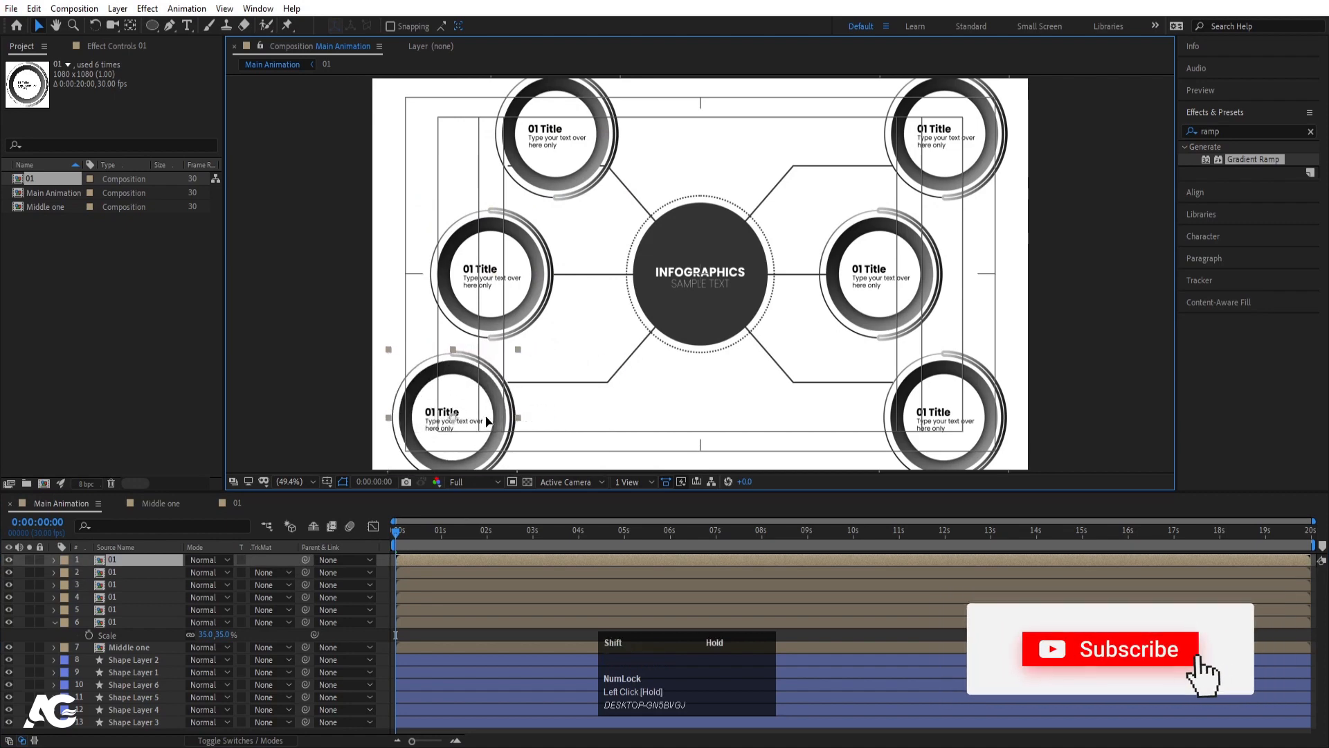
left_click(589, 129)
left_click_drag(589, 128, 491, 139)
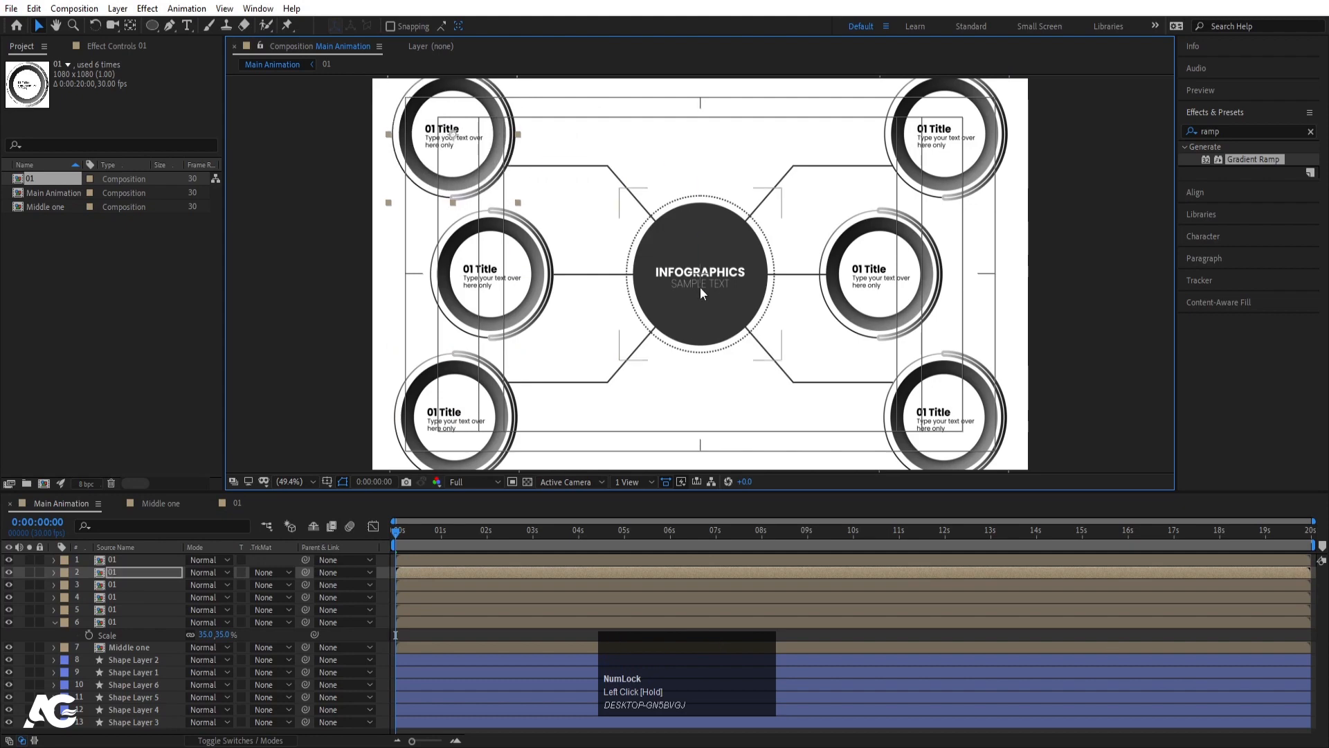
left_click(377, 563)
key("u")
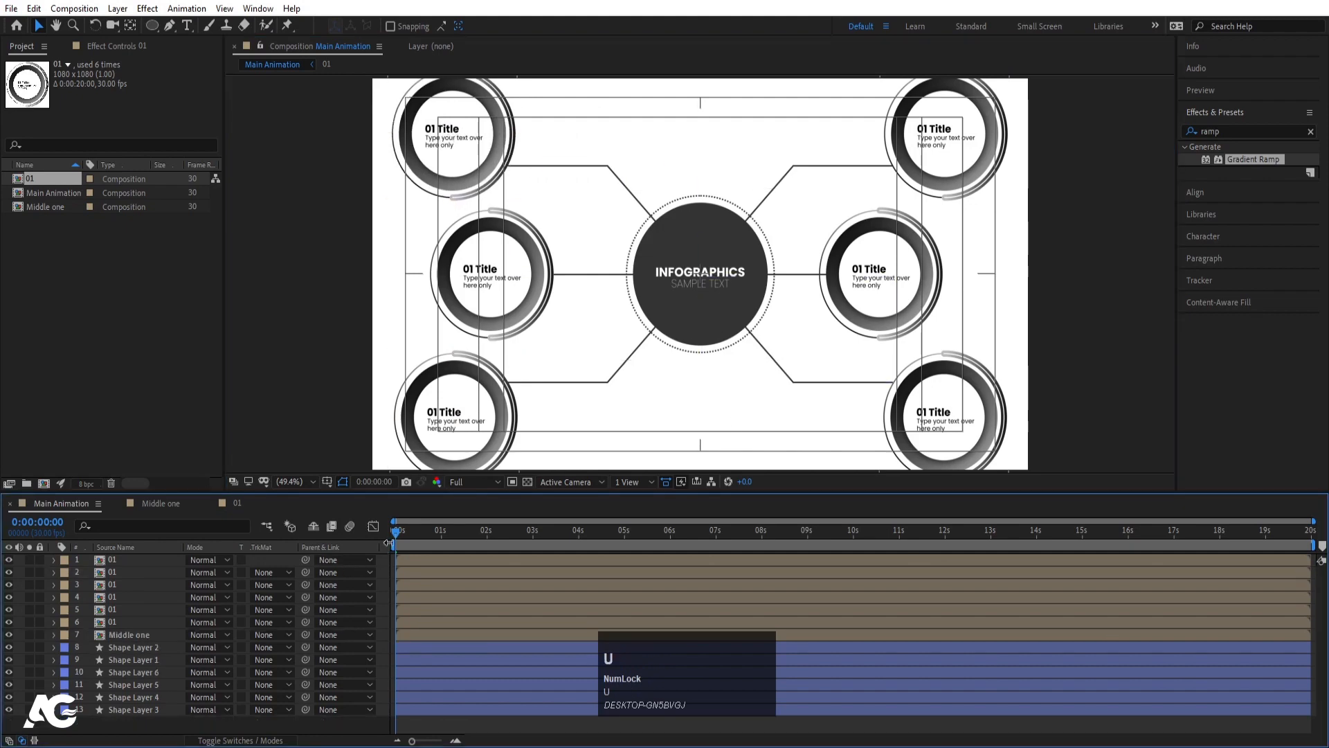
- Parent all the other layers to Middle one and scale Middle one down so the whole layout fits inside the frame
key("ctrl+a")
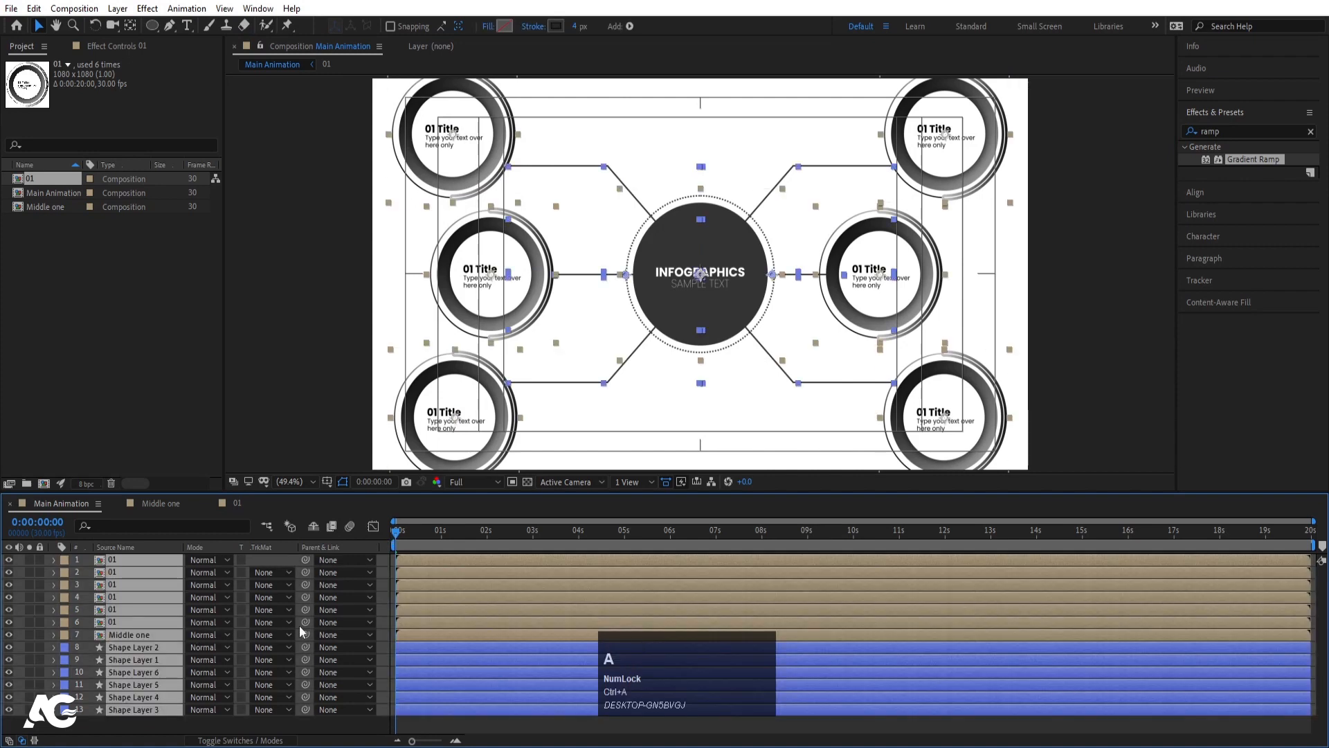
left_click_drag(304, 622, 155, 633)
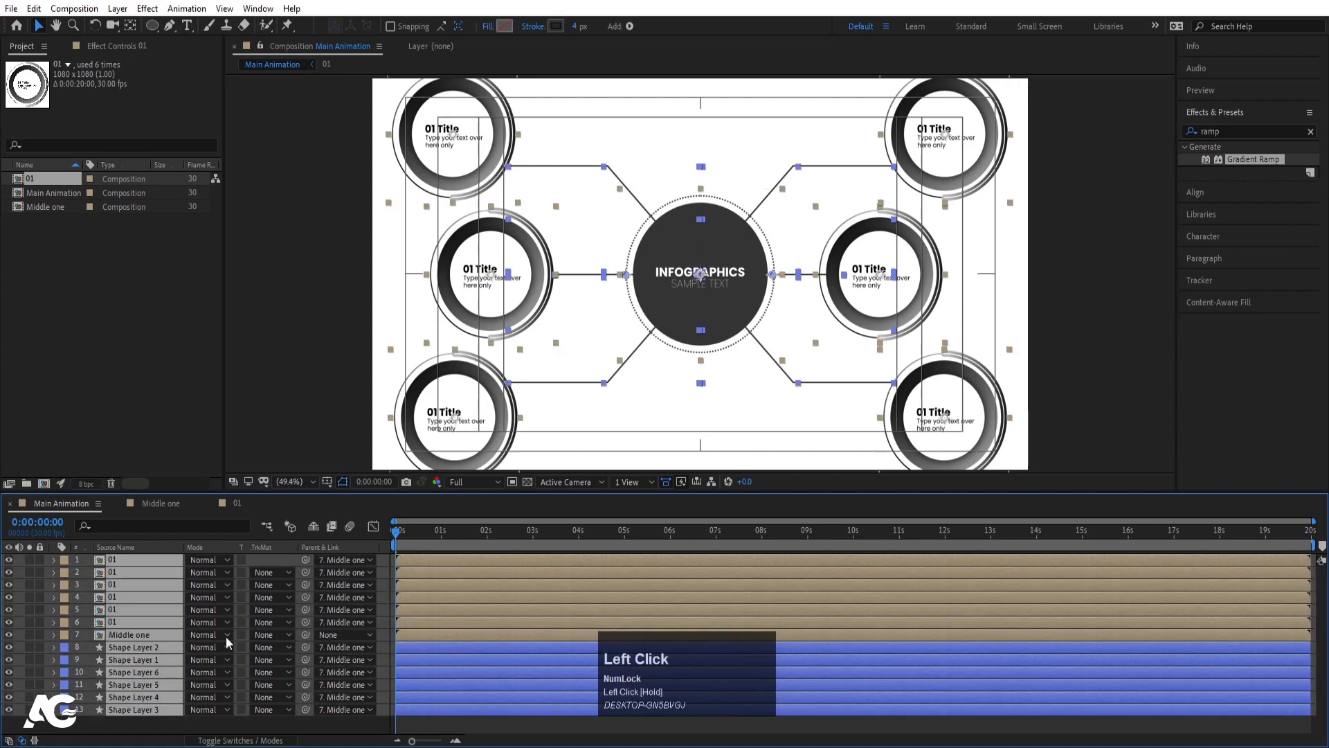
left_click(385, 592)
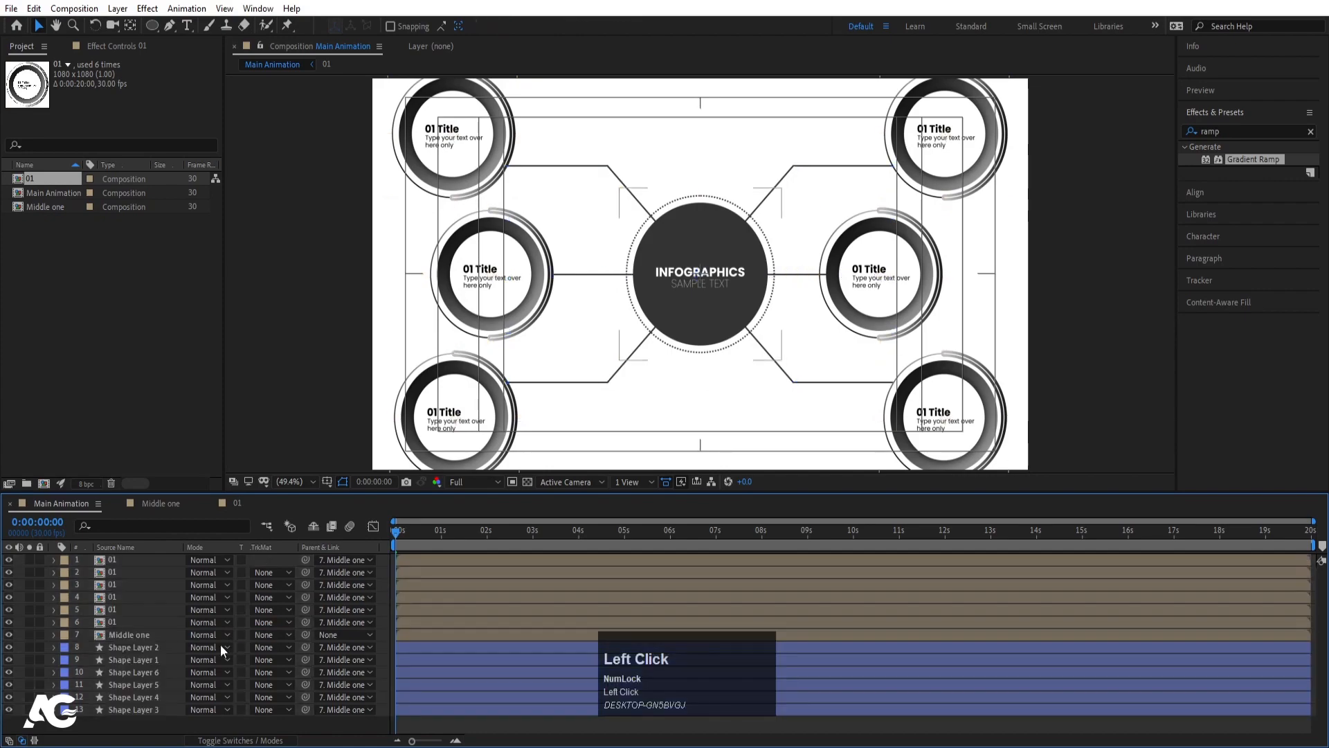
left_click(137, 633)
key("s")
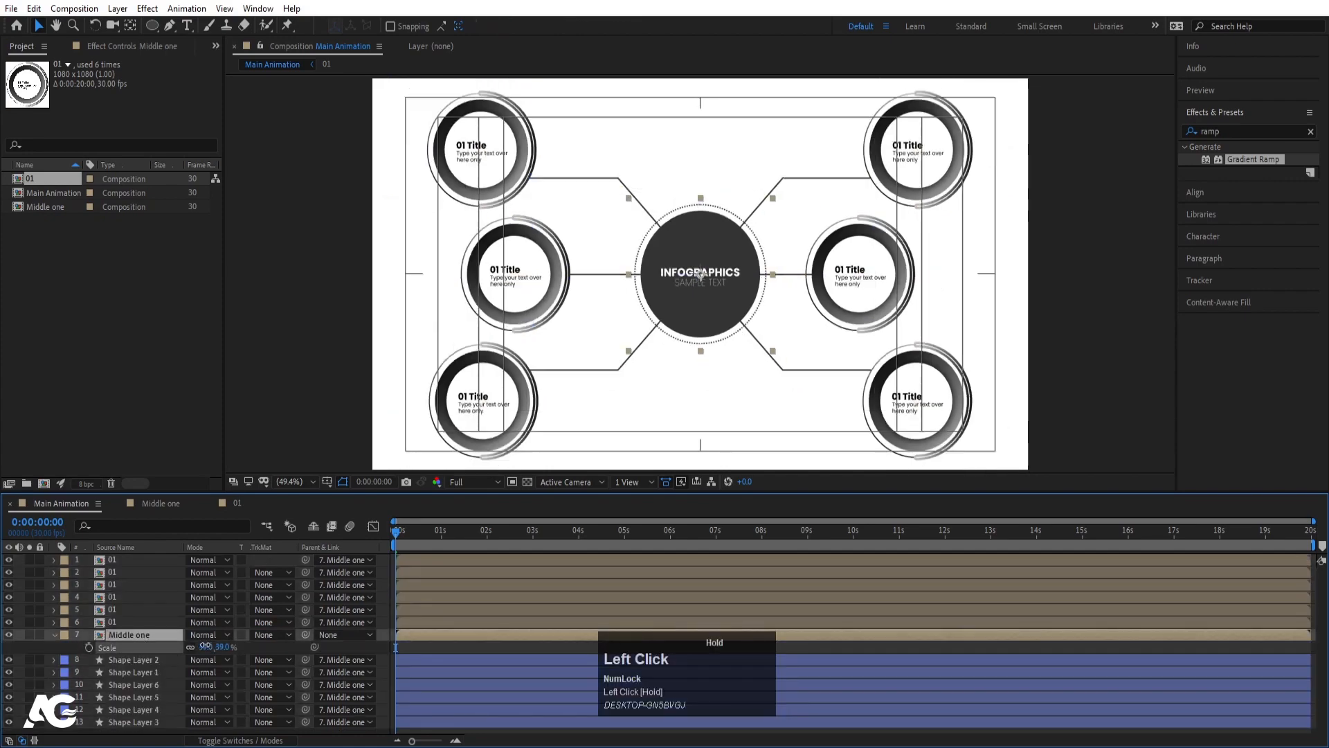
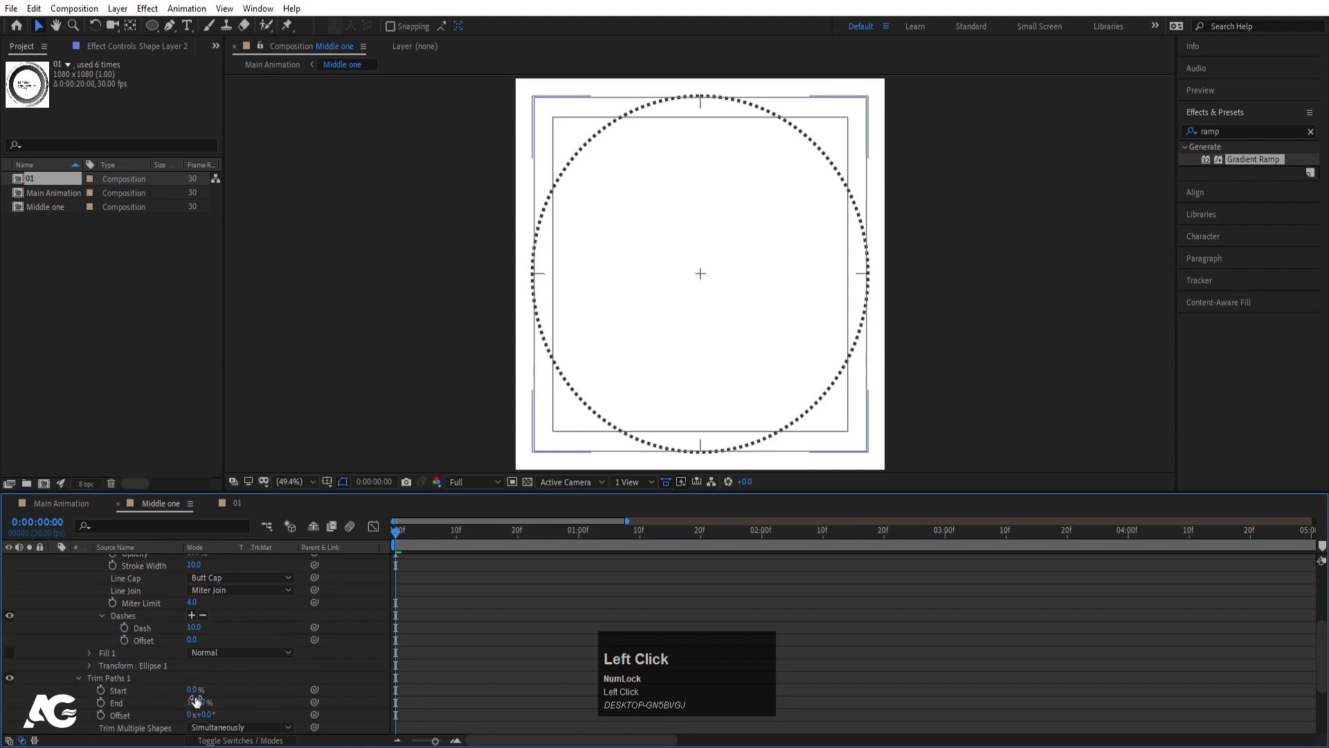
- Animate the Trim Paths End of the dotted circle on Shape Layer 2 from 0% at the start to 100% at frame 20
key("Return")
left_click(460, 648)
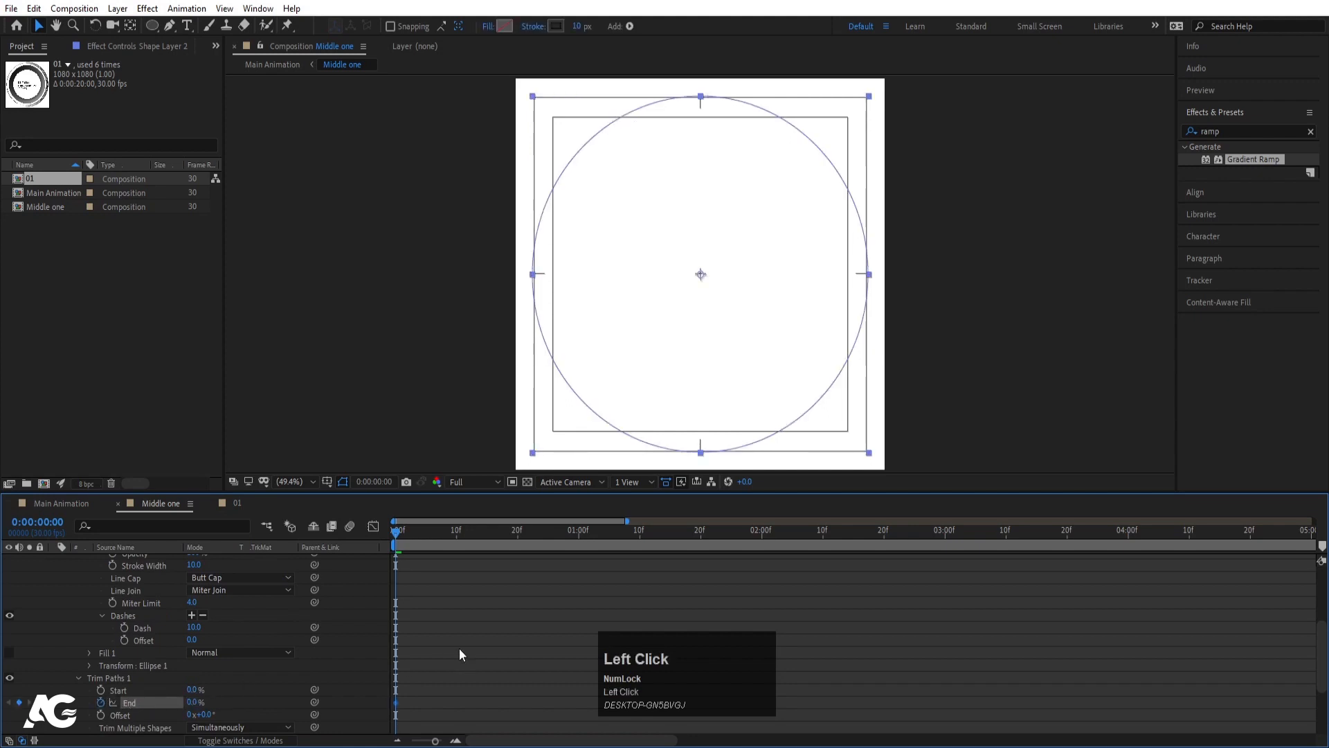
key("u")
key("k")
left_click_drag(195, 609, 412, 615)
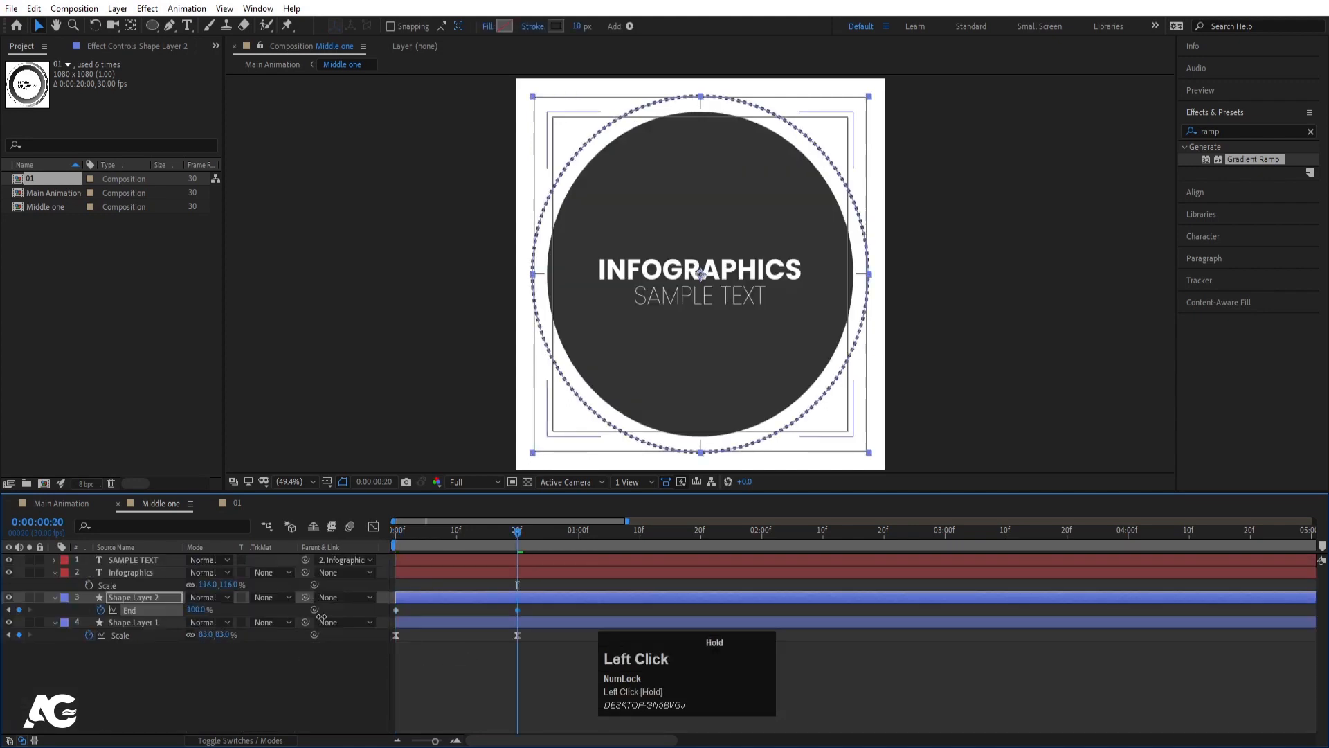
- Apply Easy Ease to the End and Scale keyframes of Shape Layer 2 and Shape Layer 1 and preview the animation
key("j")
left_click_drag(553, 664, 341, 553)
key("minus")
key("F9")
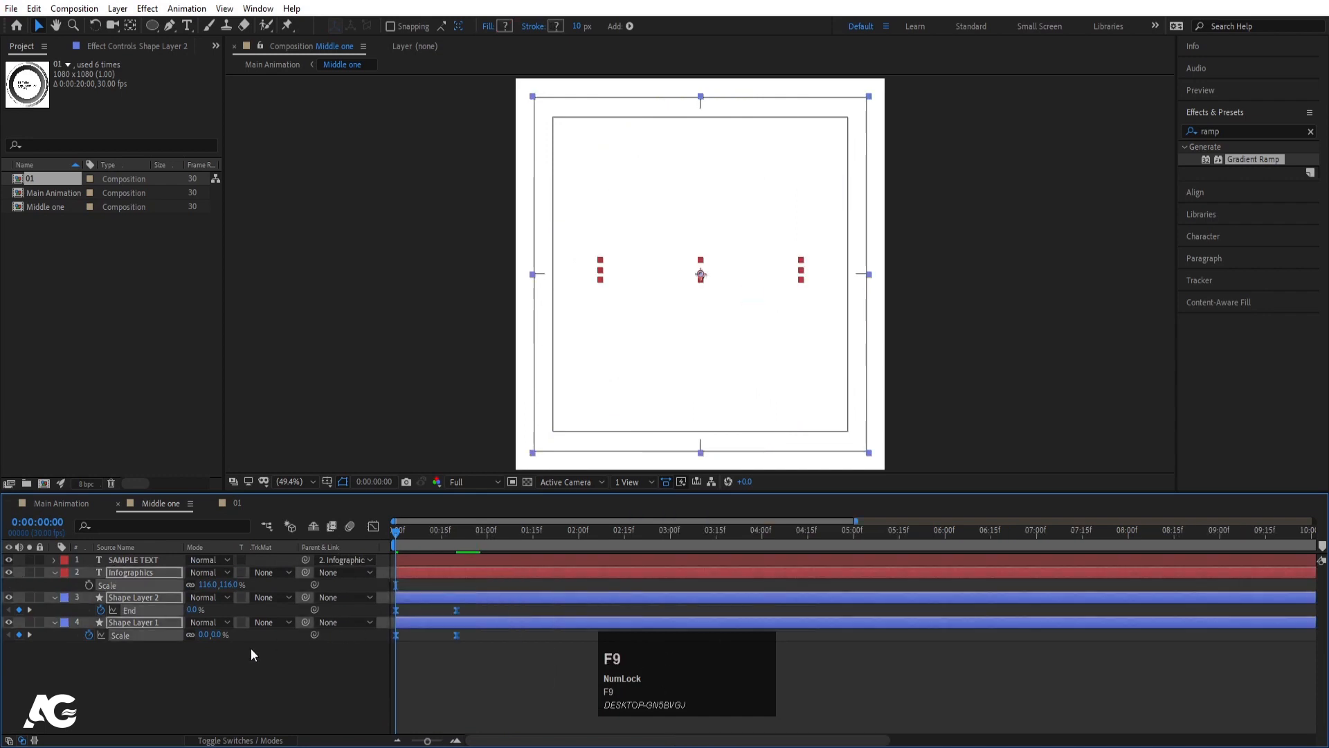
left_click(167, 693)
key("u")
key("space")
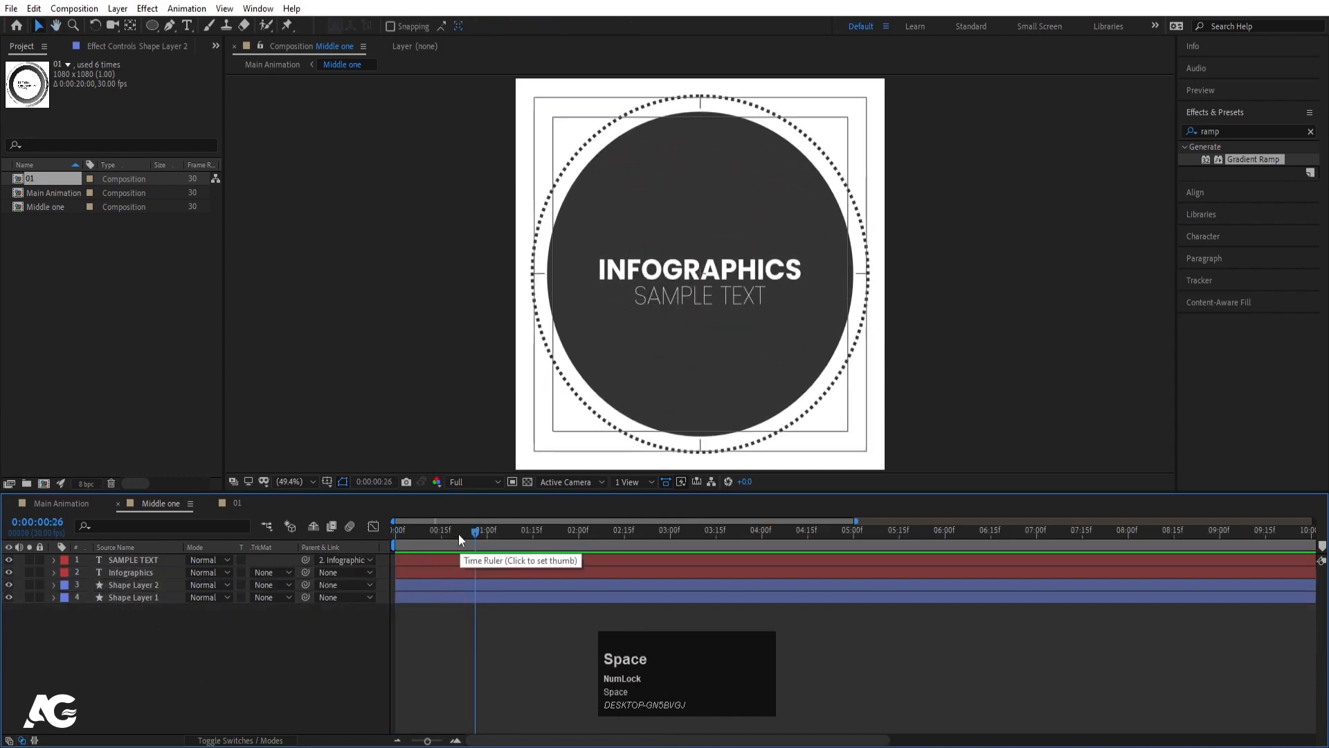
- Reshape the speed curves of the End and Scale keyframes for a fast start and long slow finish, and play the result
key("u")
left_click_drag(474, 648, 426, 590)
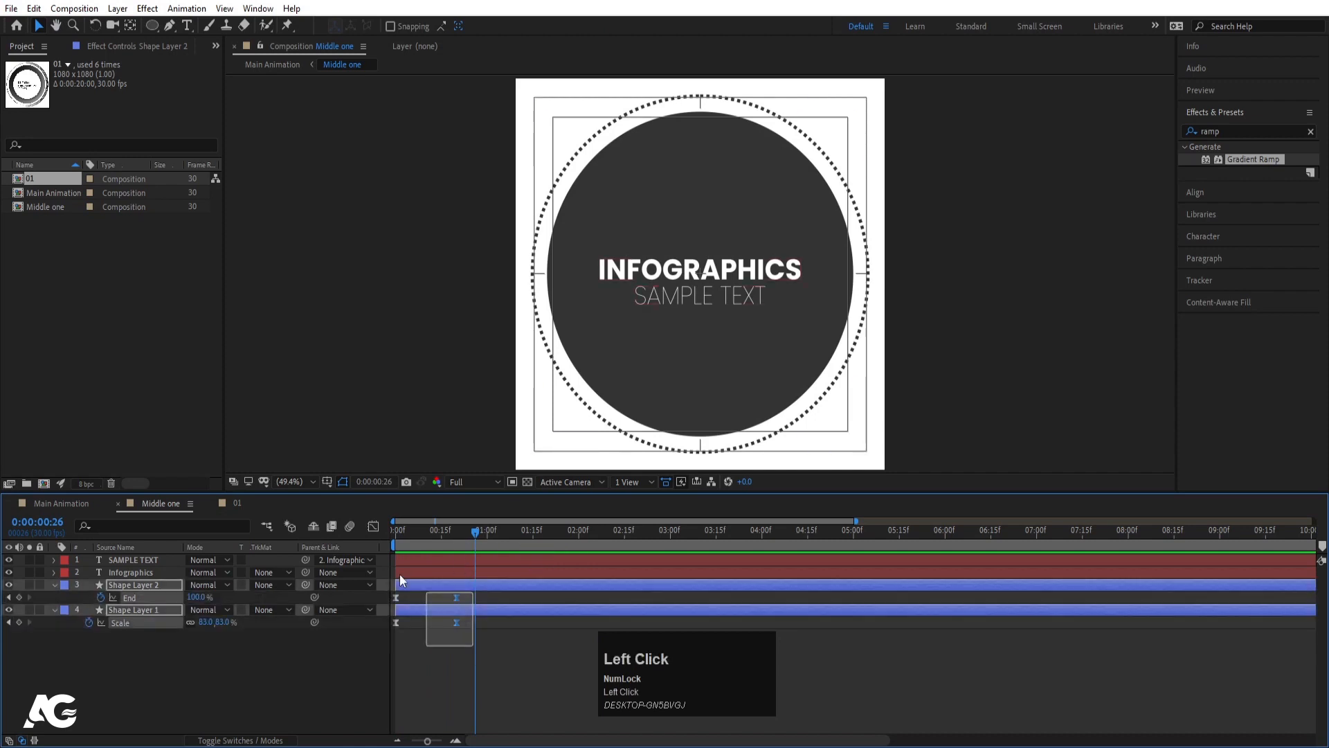
left_click(373, 528)
key("equal")
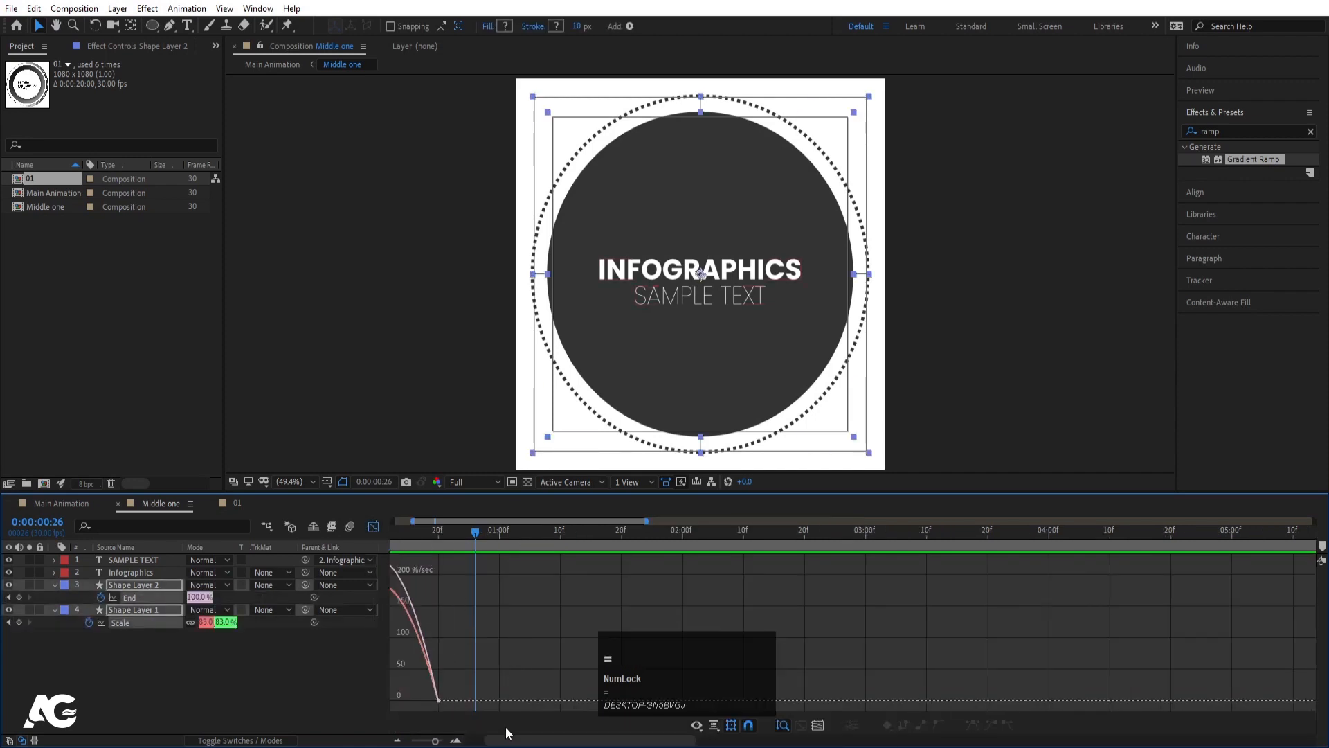
left_click_drag(505, 733, 456, 698)
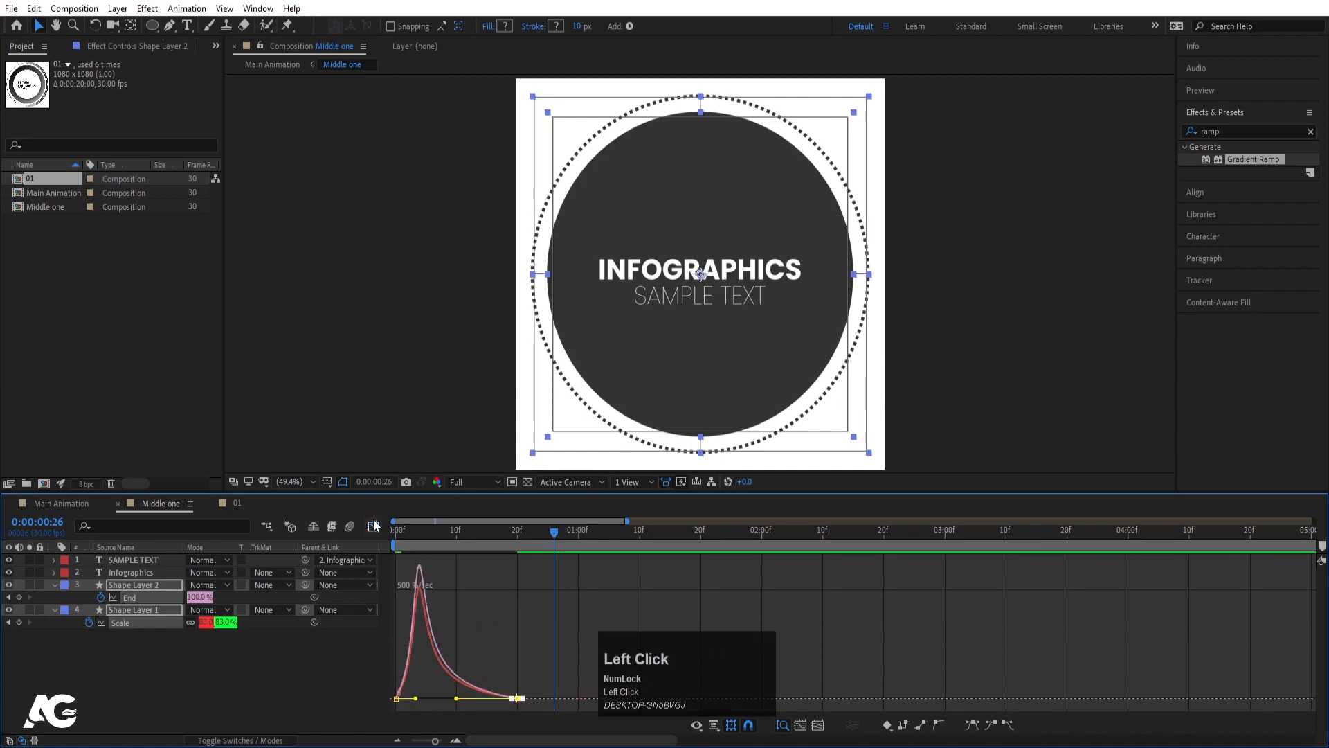
left_click(374, 527)
key("space")
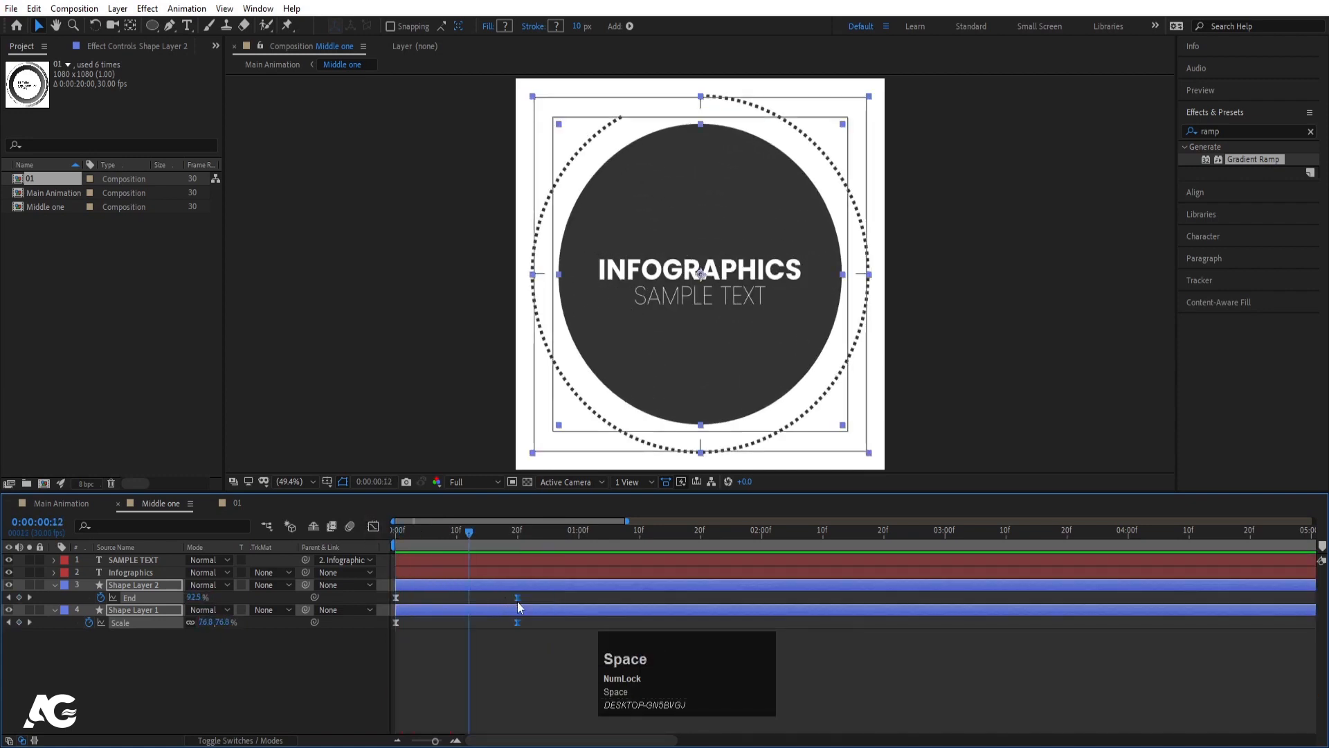
- Move the final End and Scale keyframes to 1 second, shift Shape Layer 2 to start about 11 frames in, and preview
left_click_drag(517, 598, 579, 597)
left_click(515, 637)
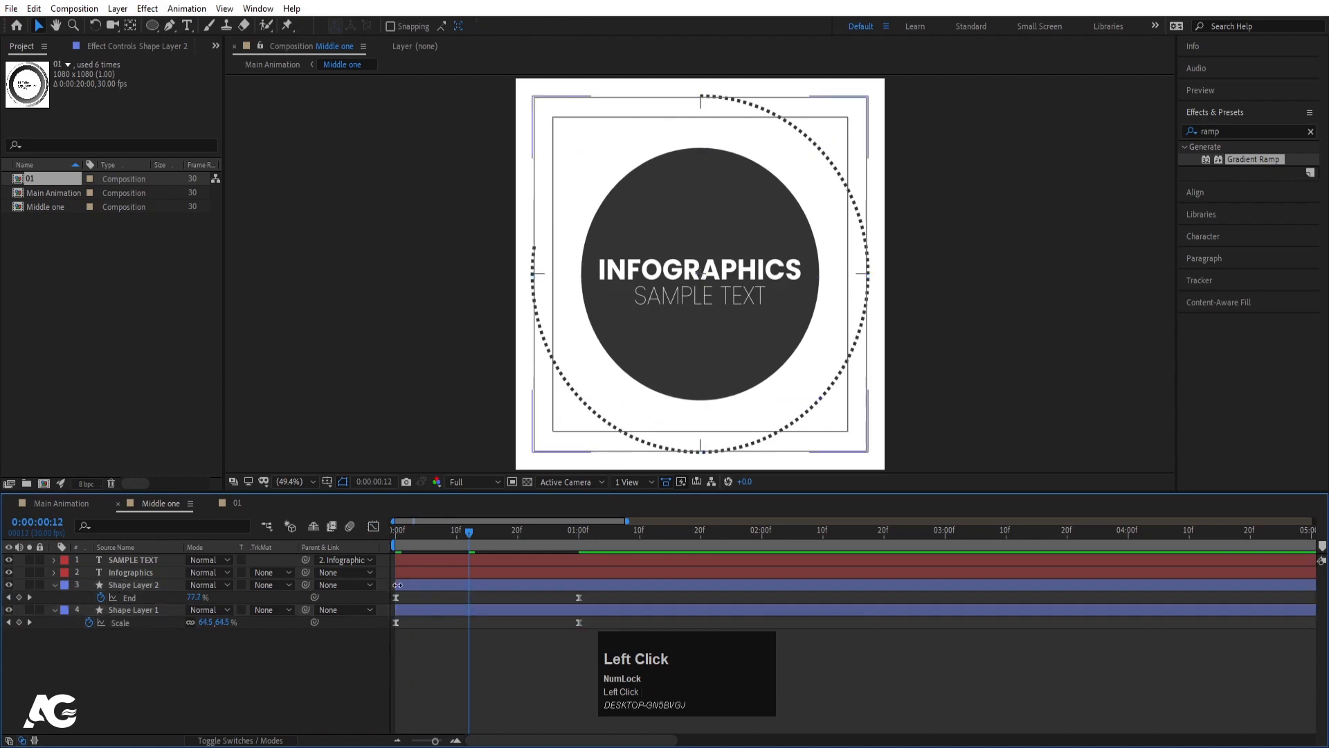
left_click_drag(419, 589, 486, 588)
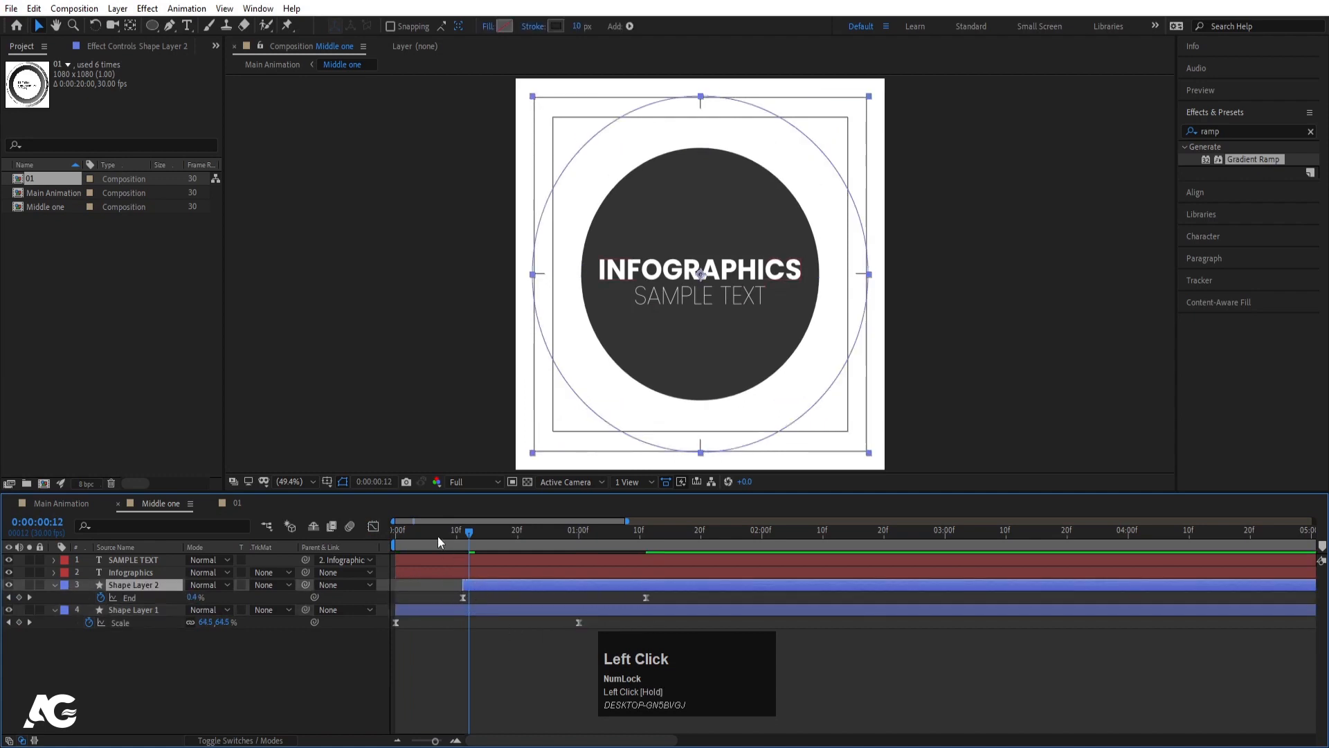
key("space")
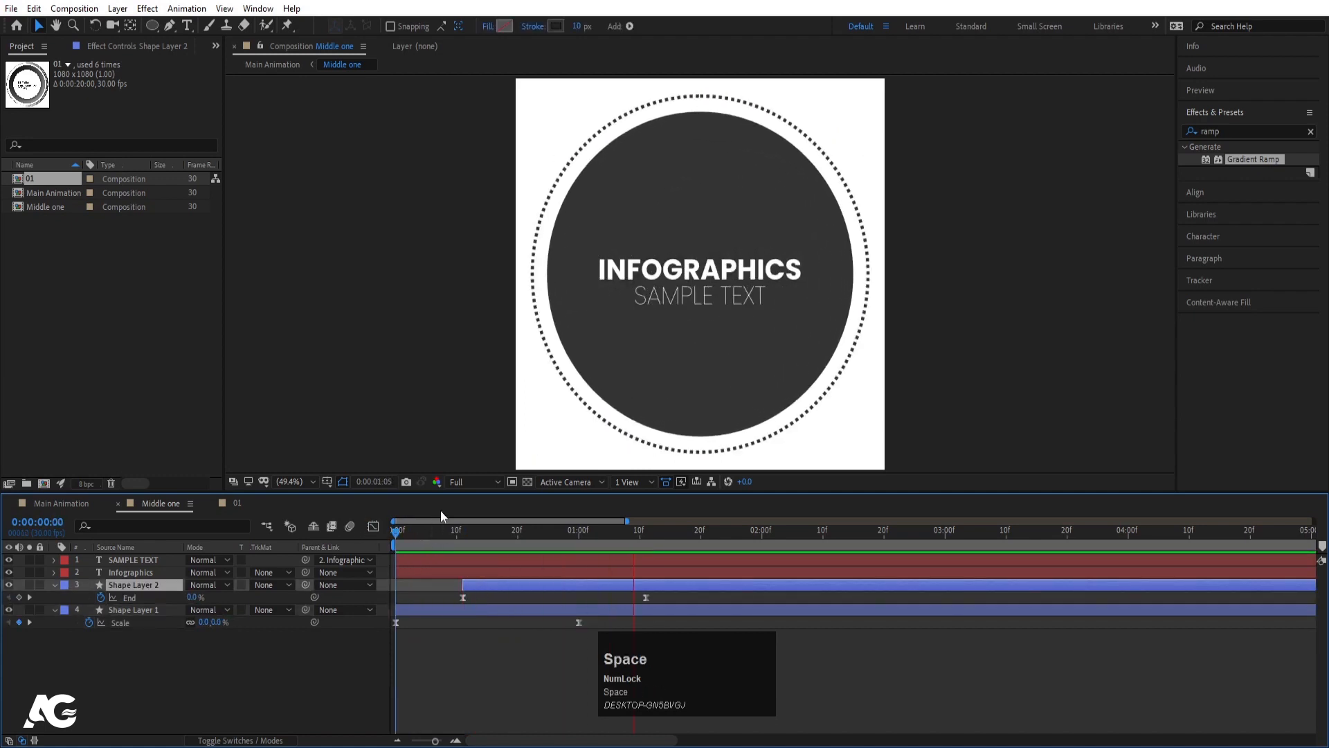
left_click(214, 642)
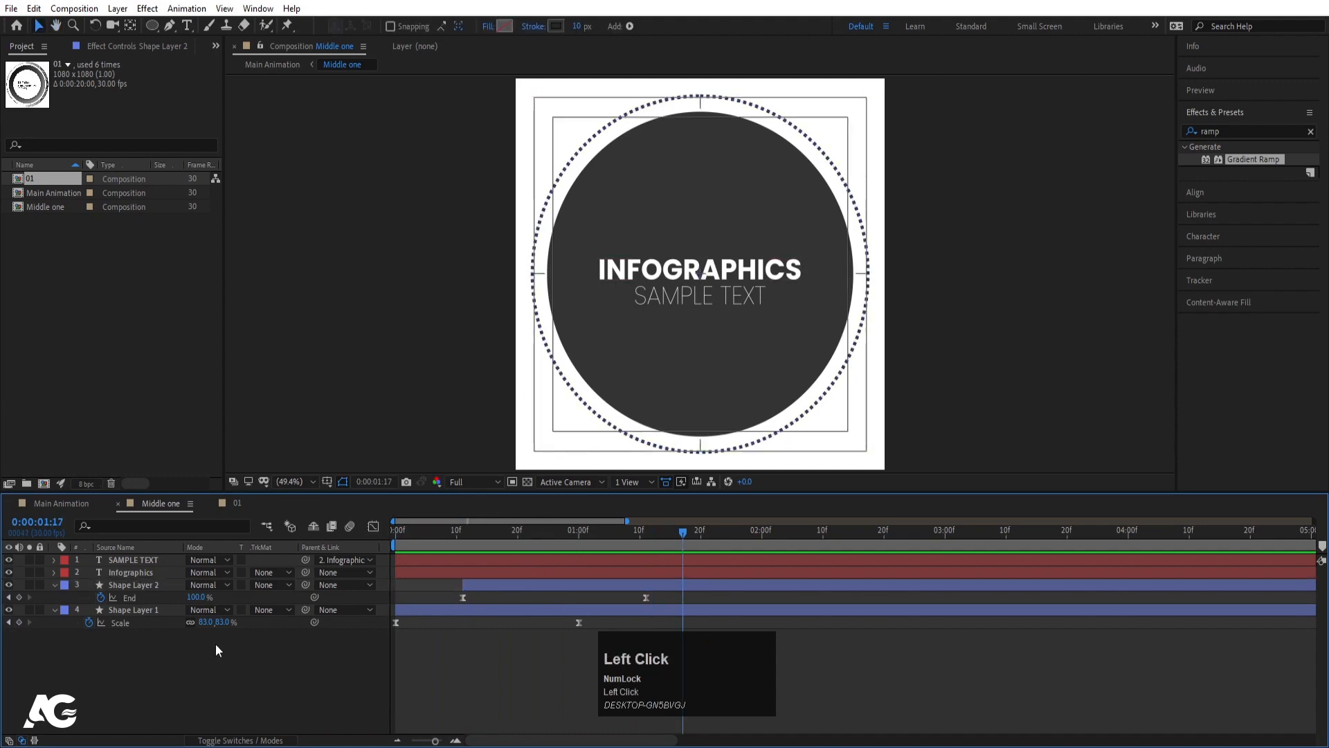
- Add the expression time*50 to the Rotation of Shape Layer 2 and preview the spinning dotted circle
left_click(140, 584)
key("r")
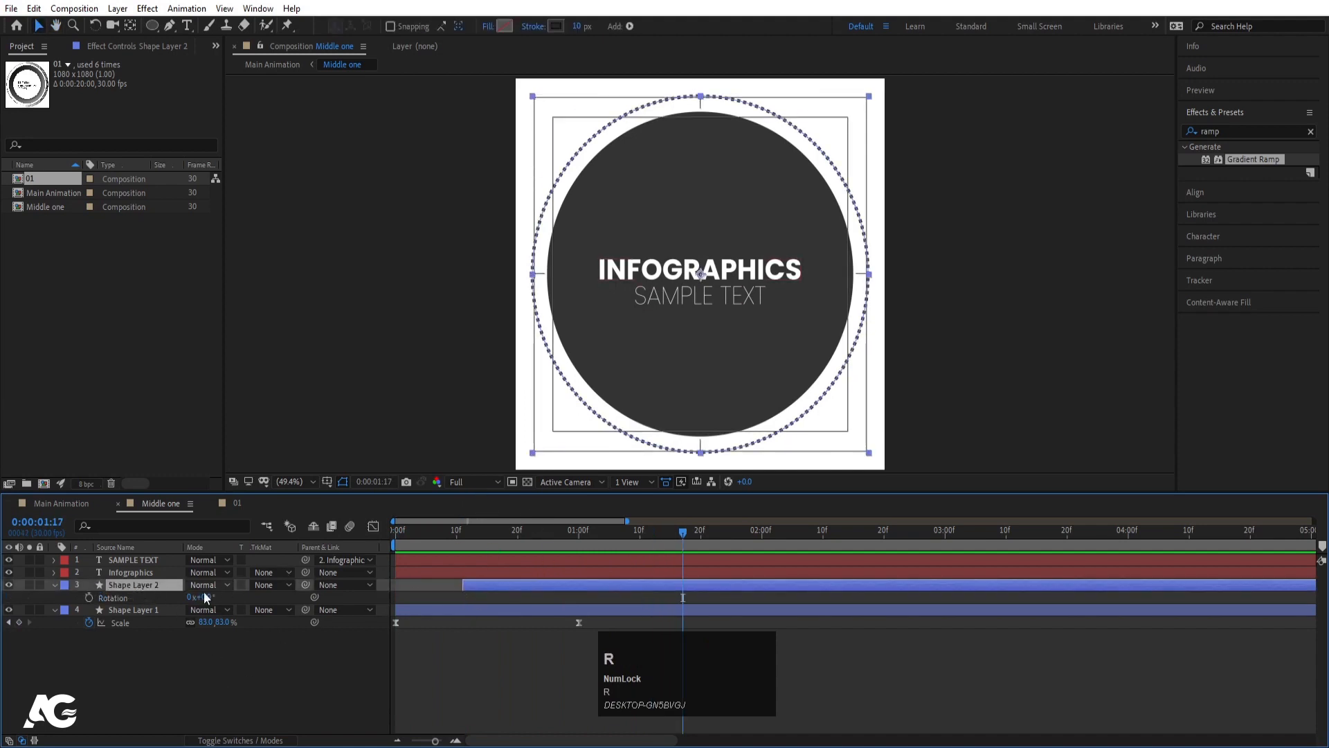
left_click(88, 597, "alt")
type("tim")
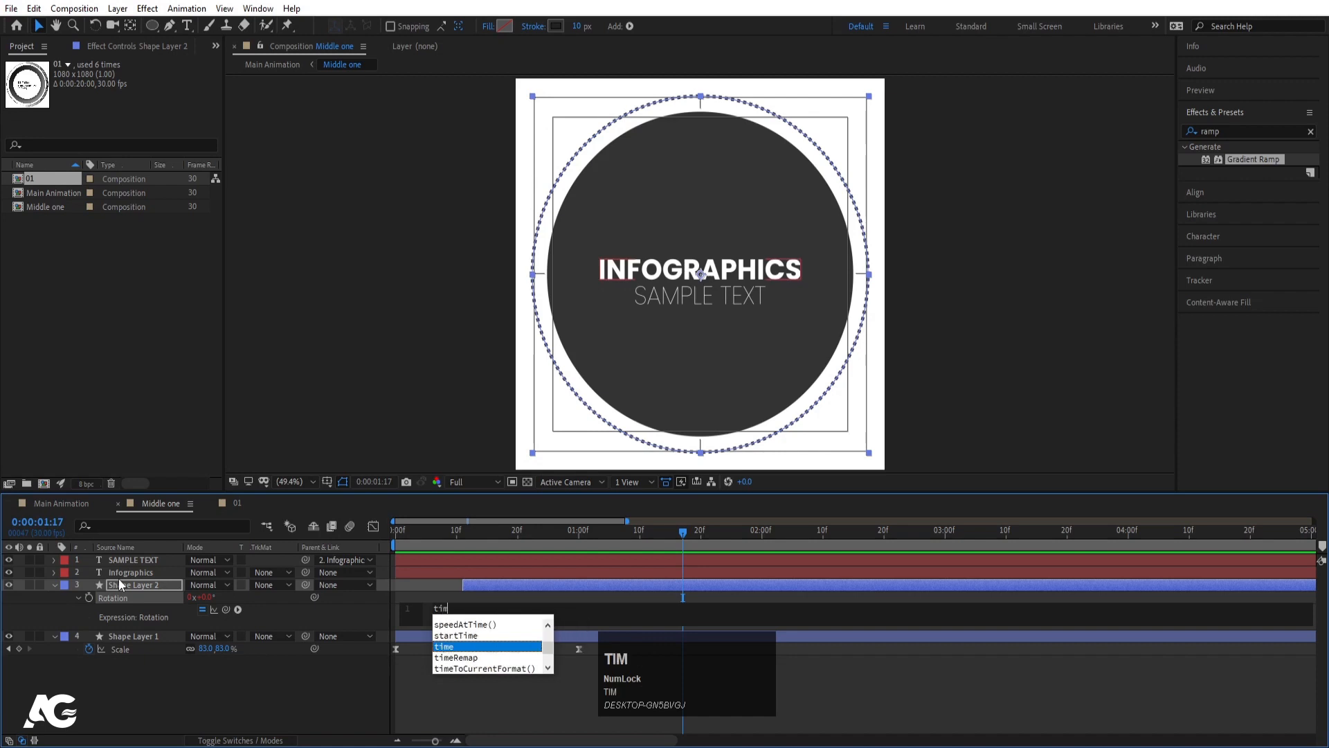
type("e")
key("Return")
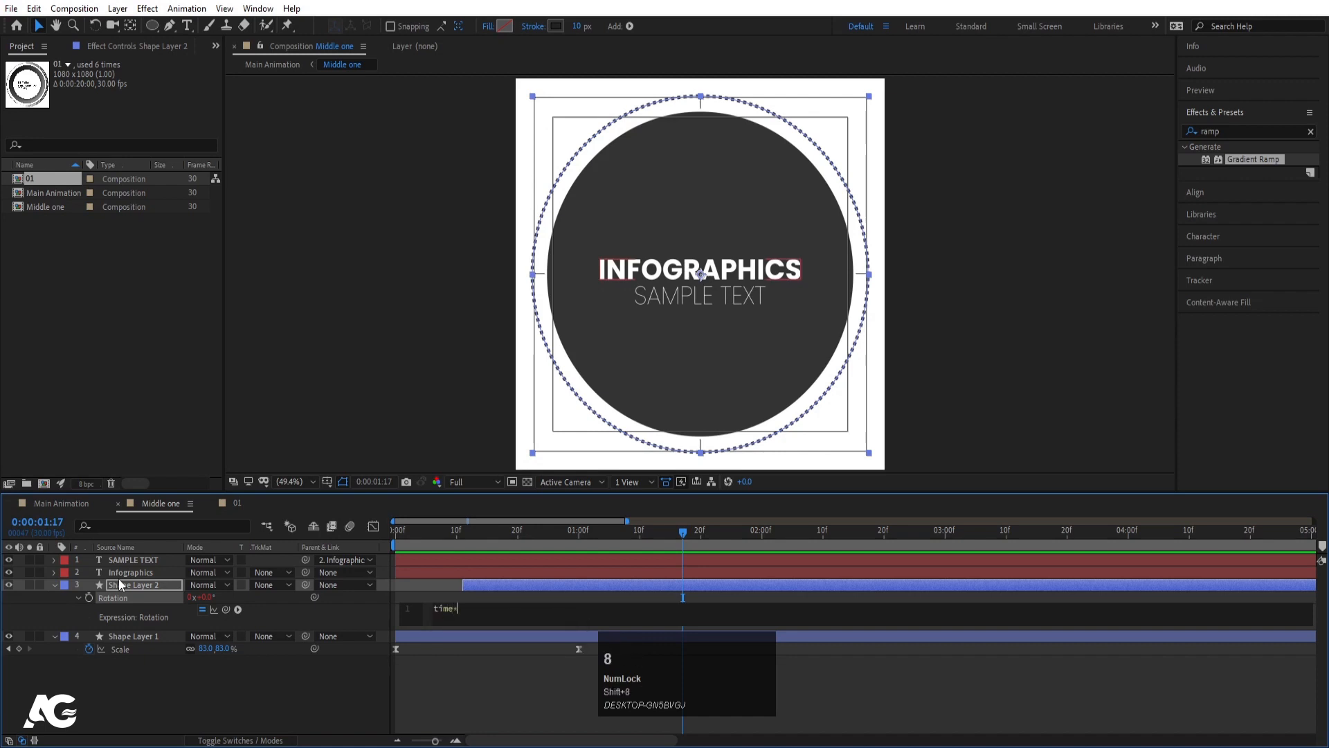
type("*50")
left_click(126, 700)
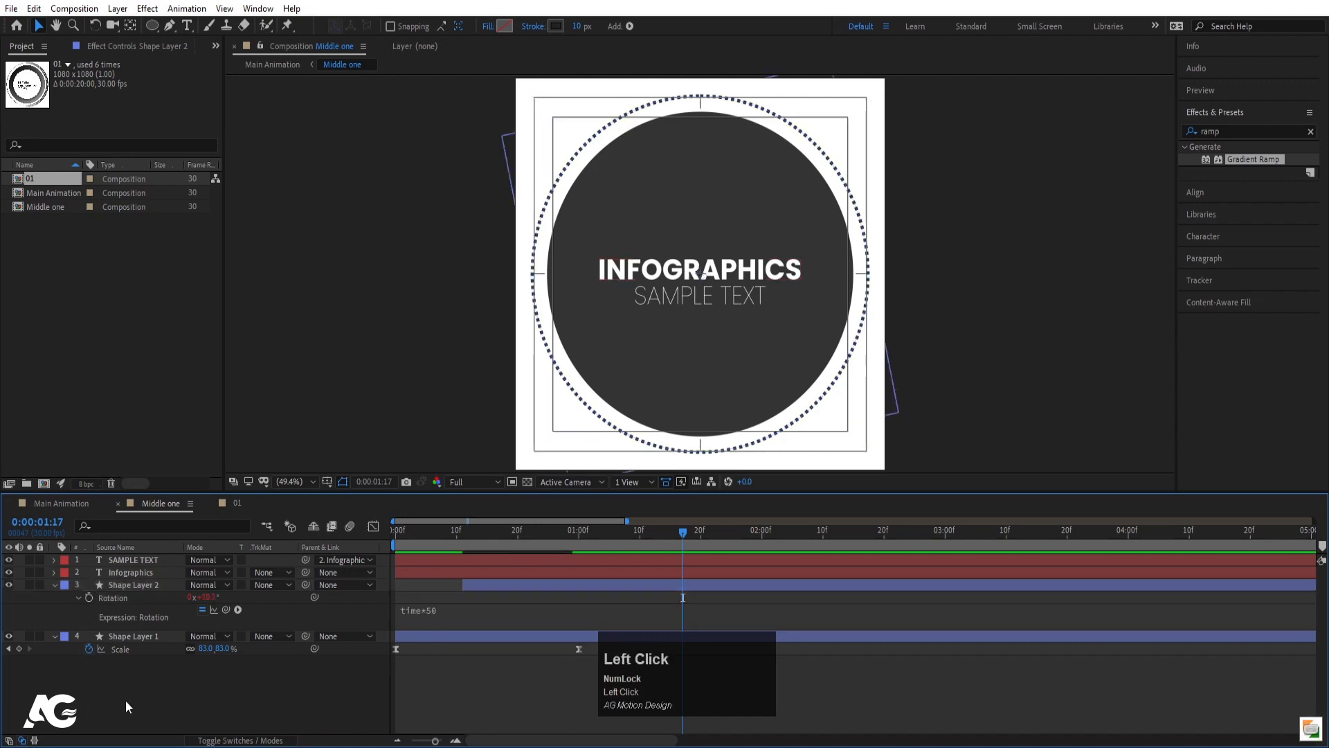
key("space")
- Return to the start of the composition and select the Infographics text layer
left_click_drag(483, 543, 194, 542)
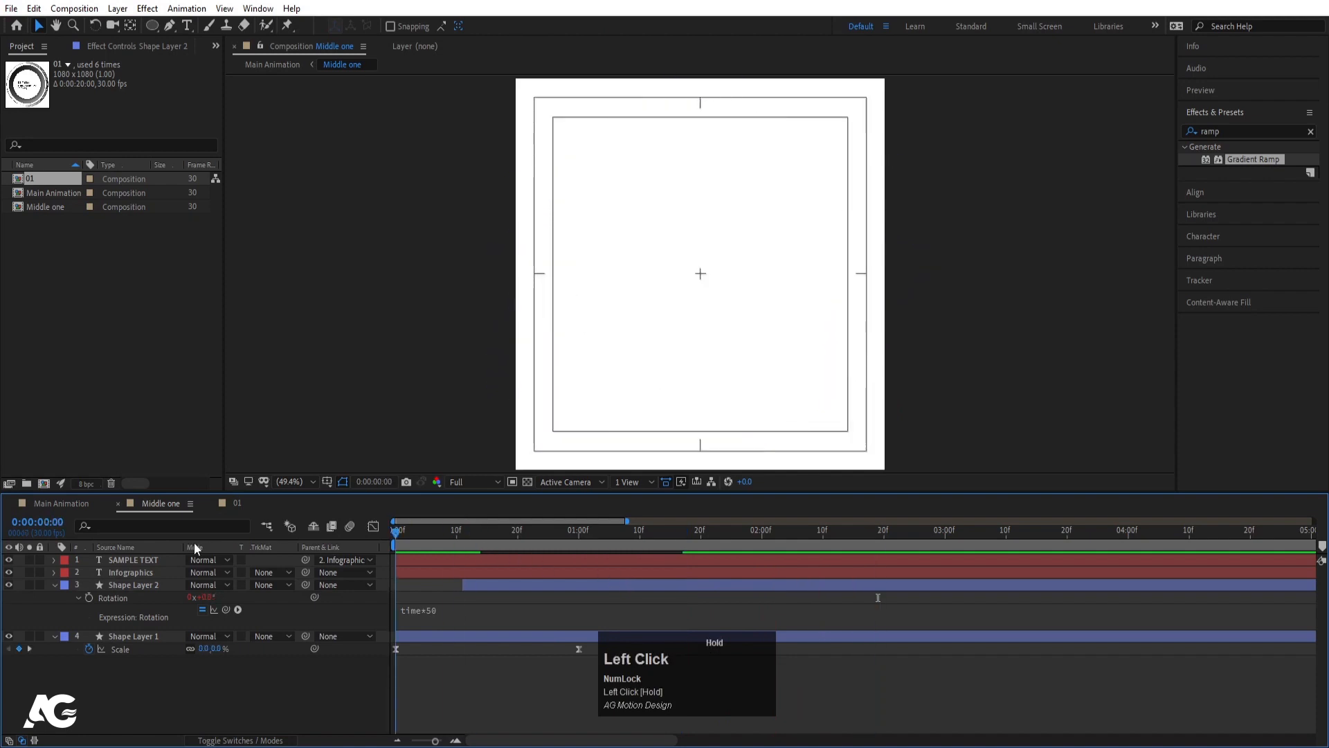
left_click(144, 570)
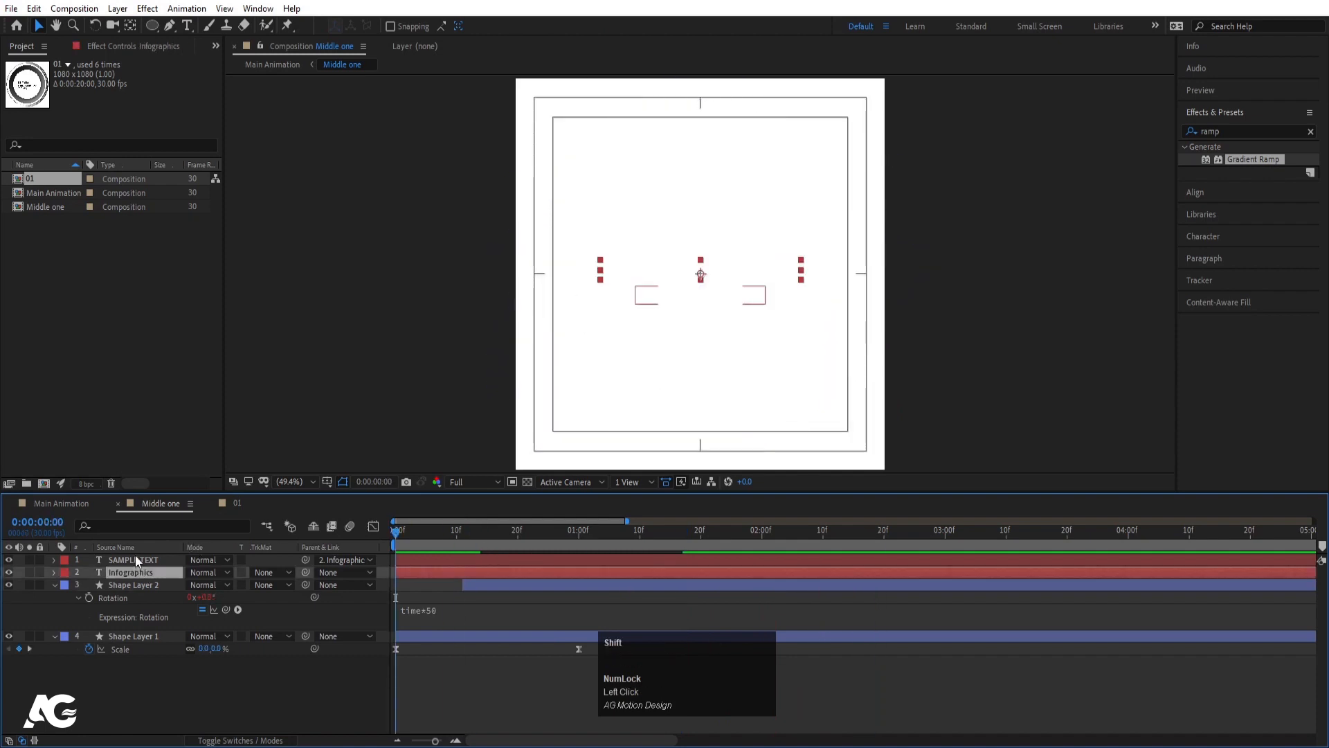
- Pre-compose the SAMPLE TEXT and Infographics layers together into a composition named Text 01
left_click(135, 558, "shift")
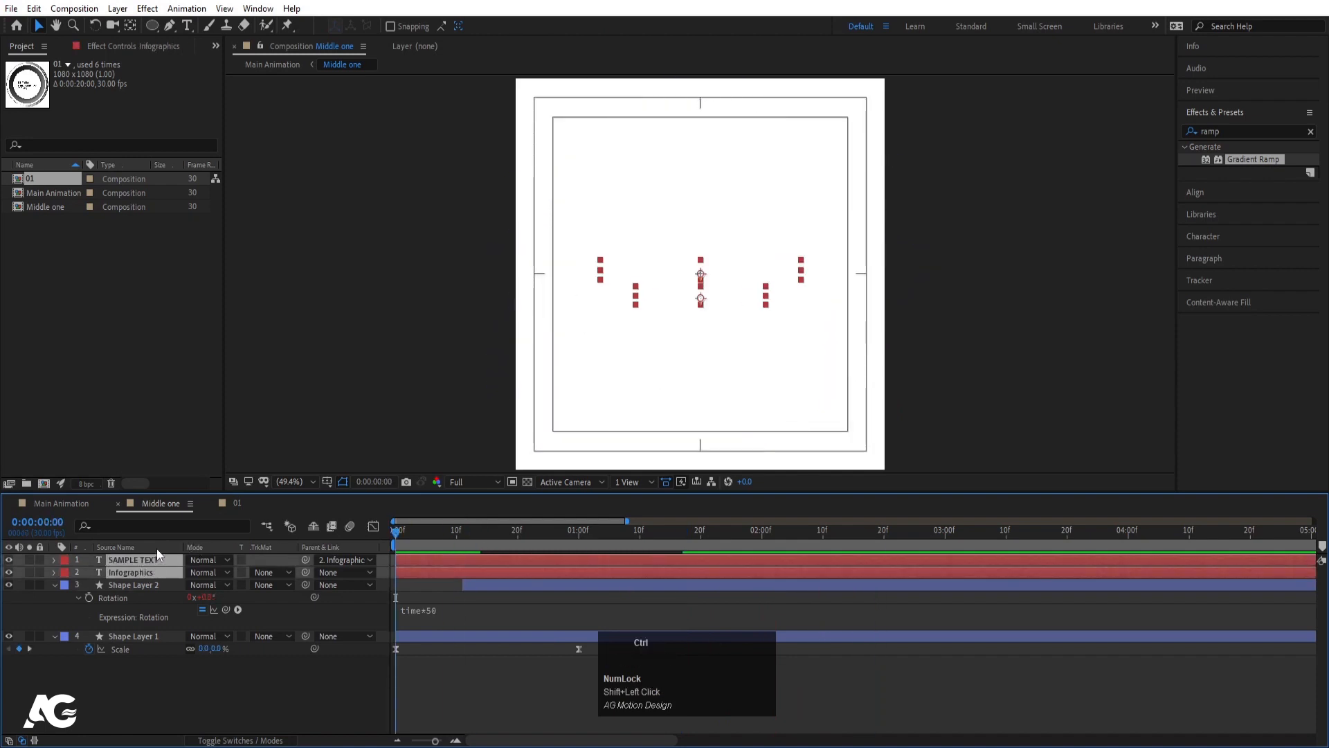
key("ctrl+shift+c")
type("Tex")
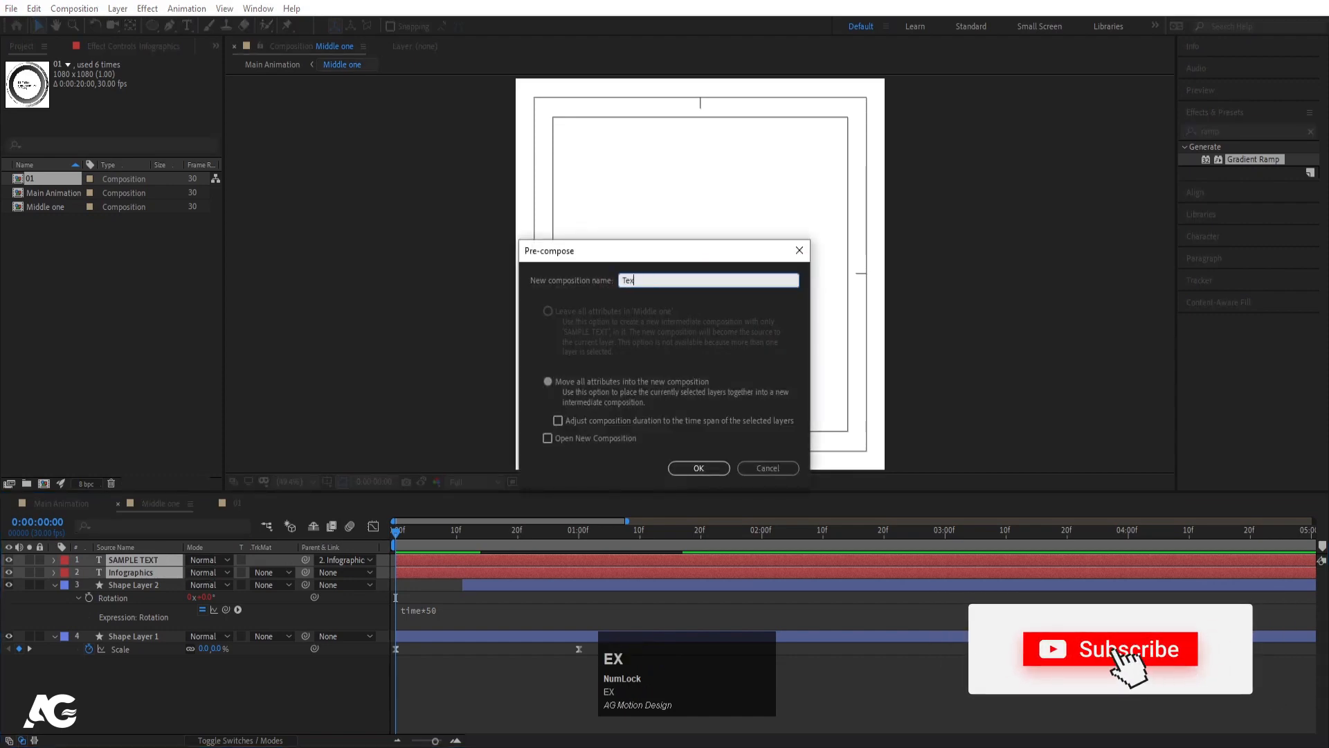
type("t 01")
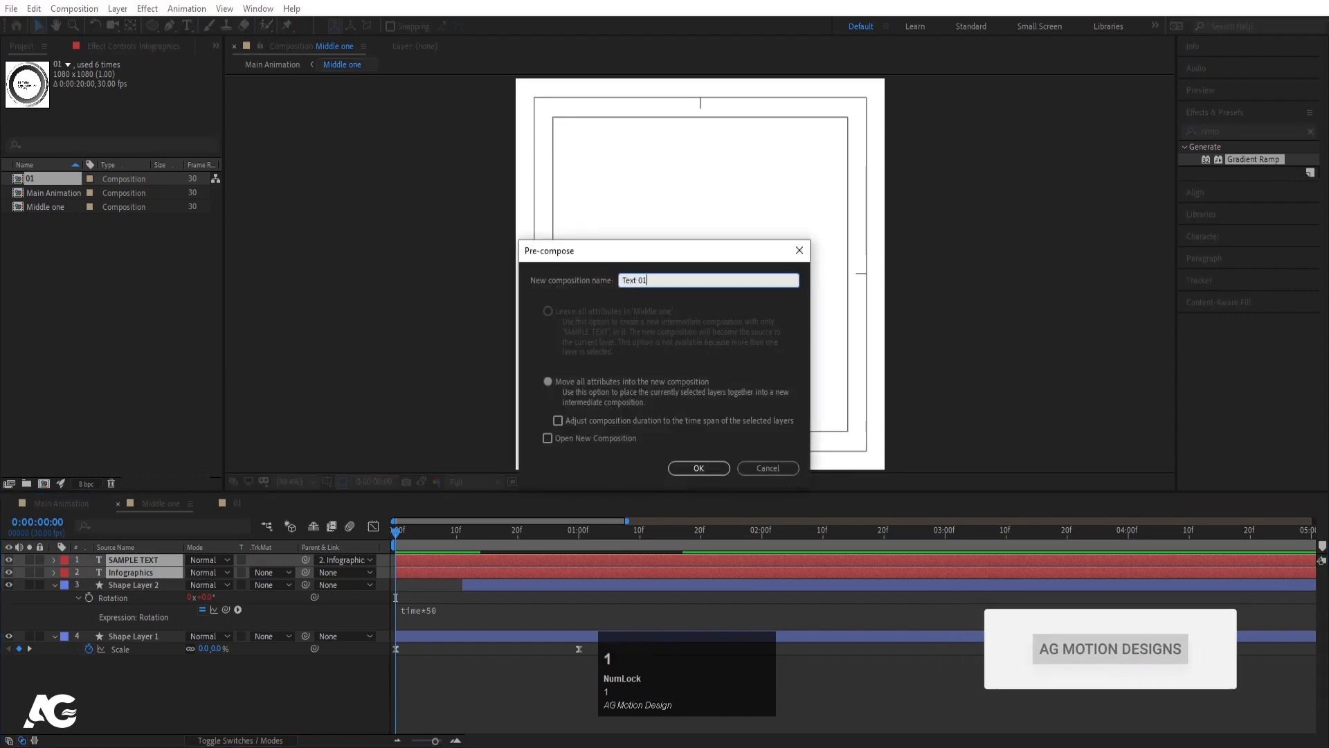
key("Return")
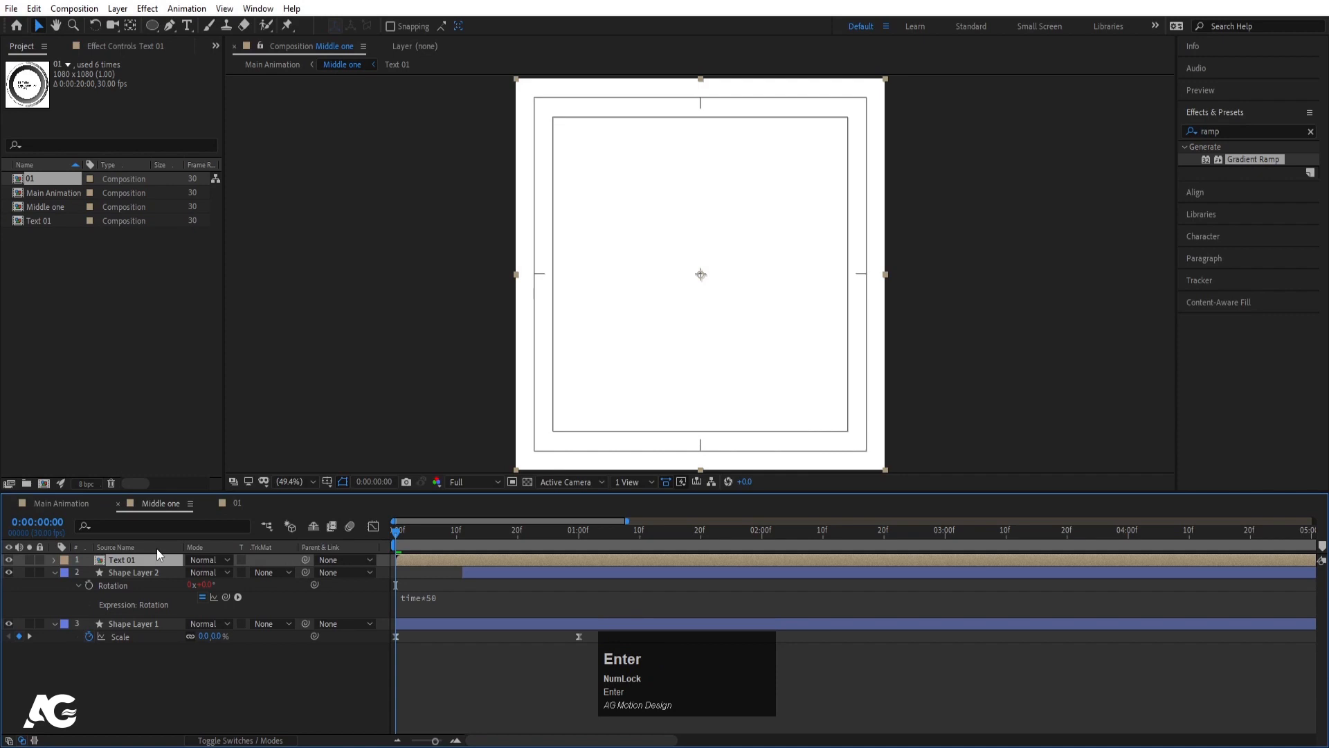
- Animate Text 01's position to rise from 540, 1009 at frame 0 to its centred place at 0:00:01:16
key("p")
left_click(88, 573)
key("space")
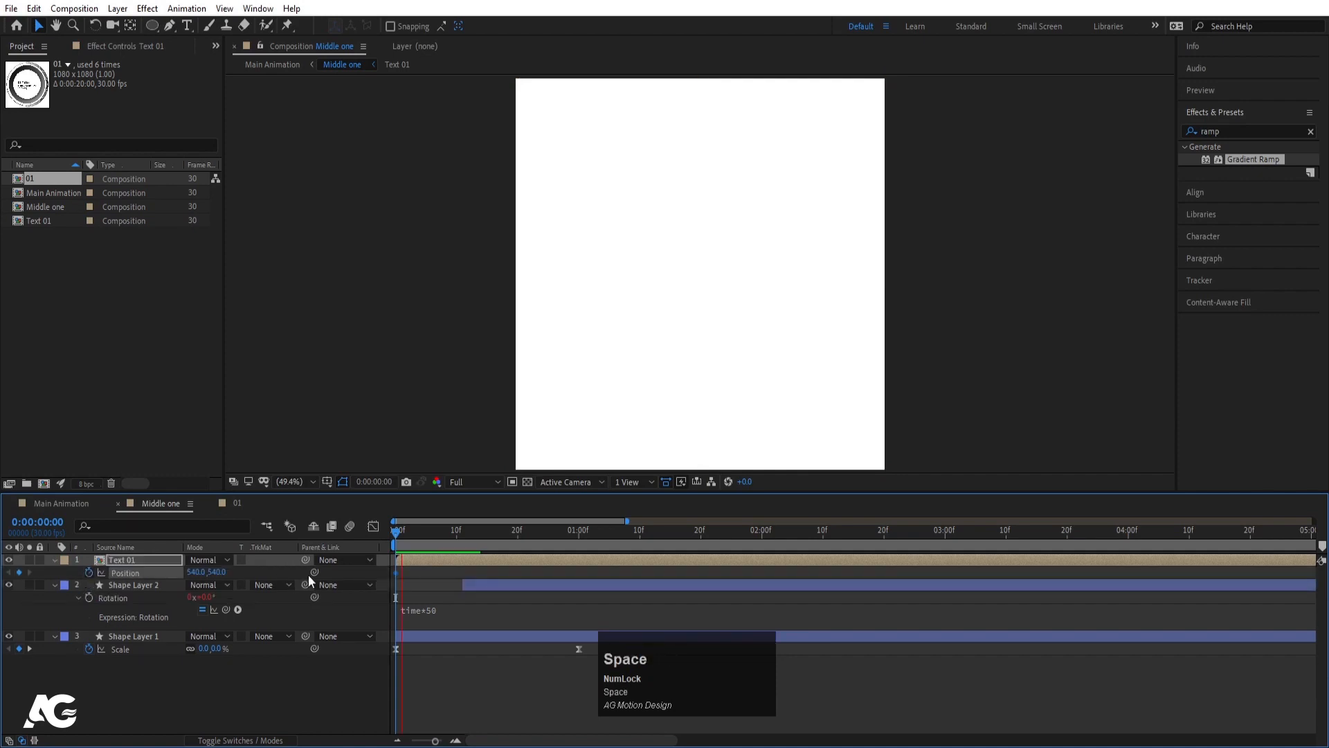
left_click(19, 572)
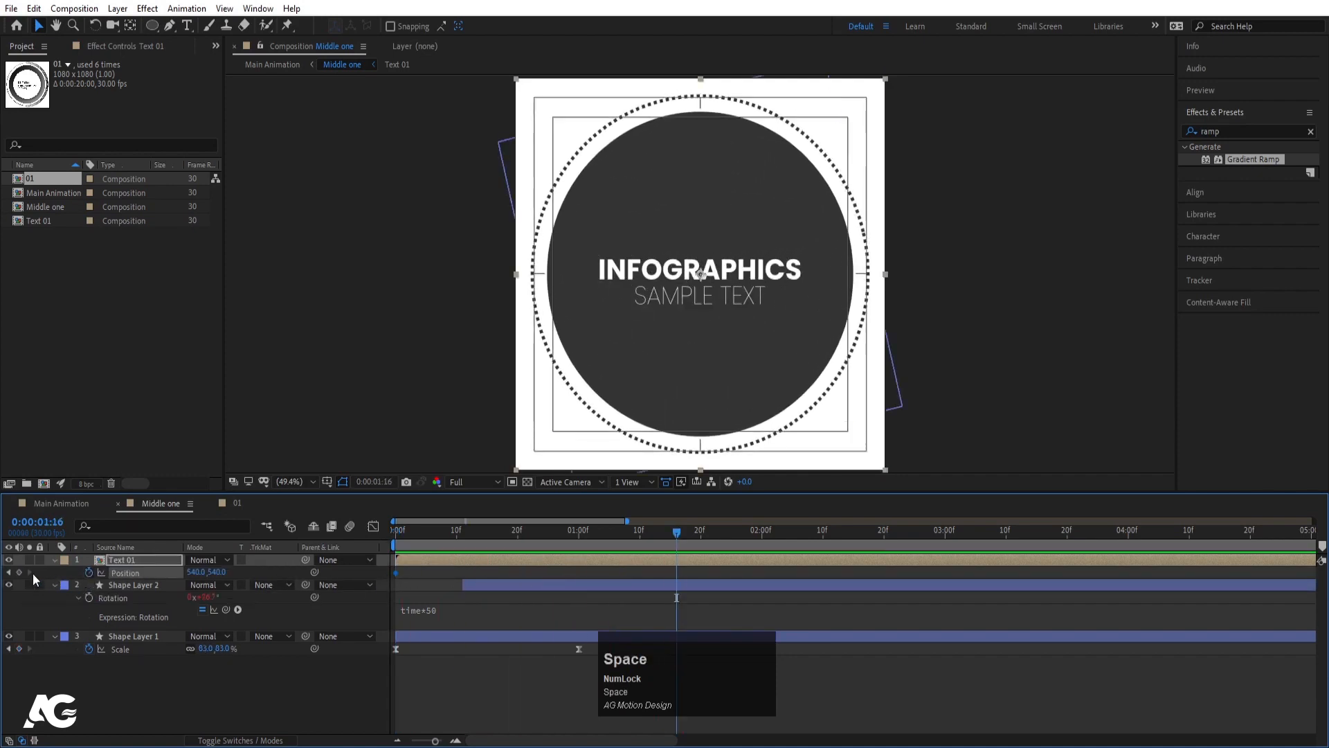
left_click_drag(457, 534, 294, 584)
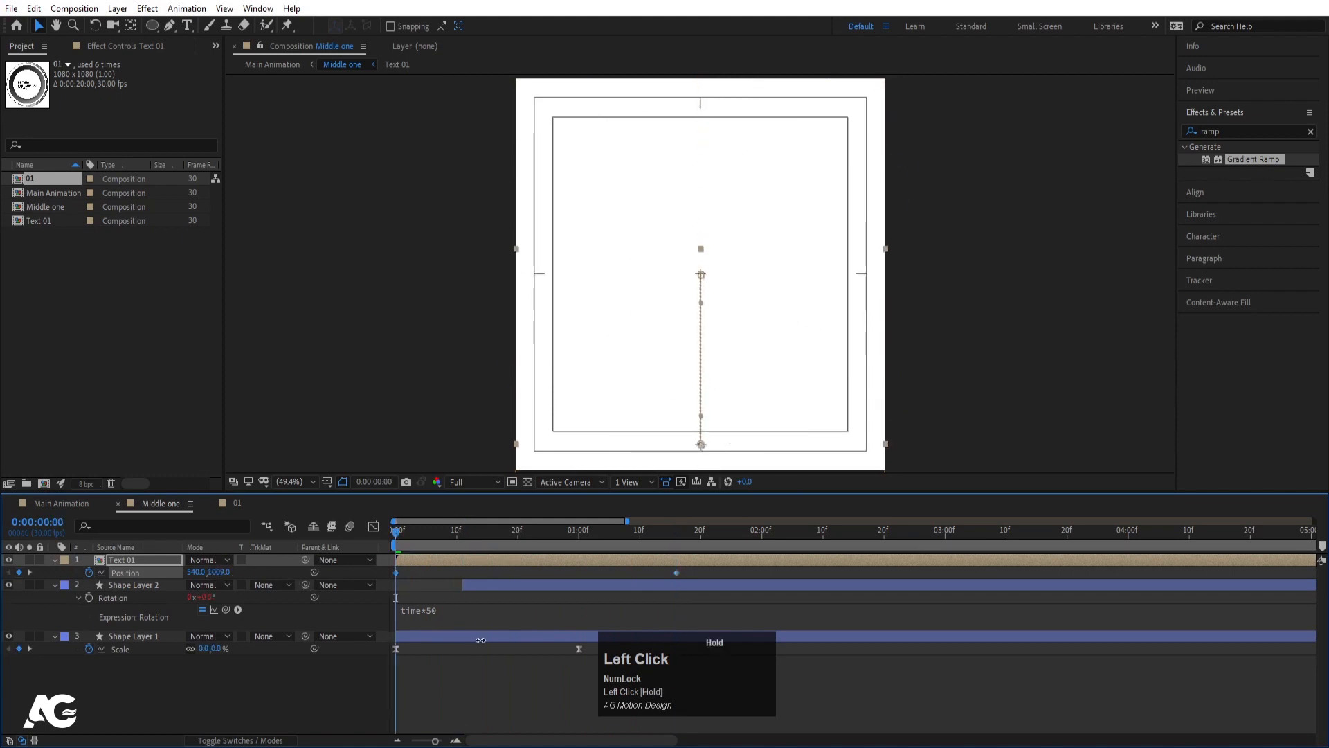
- Duplicate Shape Layer 1, move the copy directly above Text 01, and use it as Text 01's alpha matte
left_click(164, 641)
key("ctrl+d")
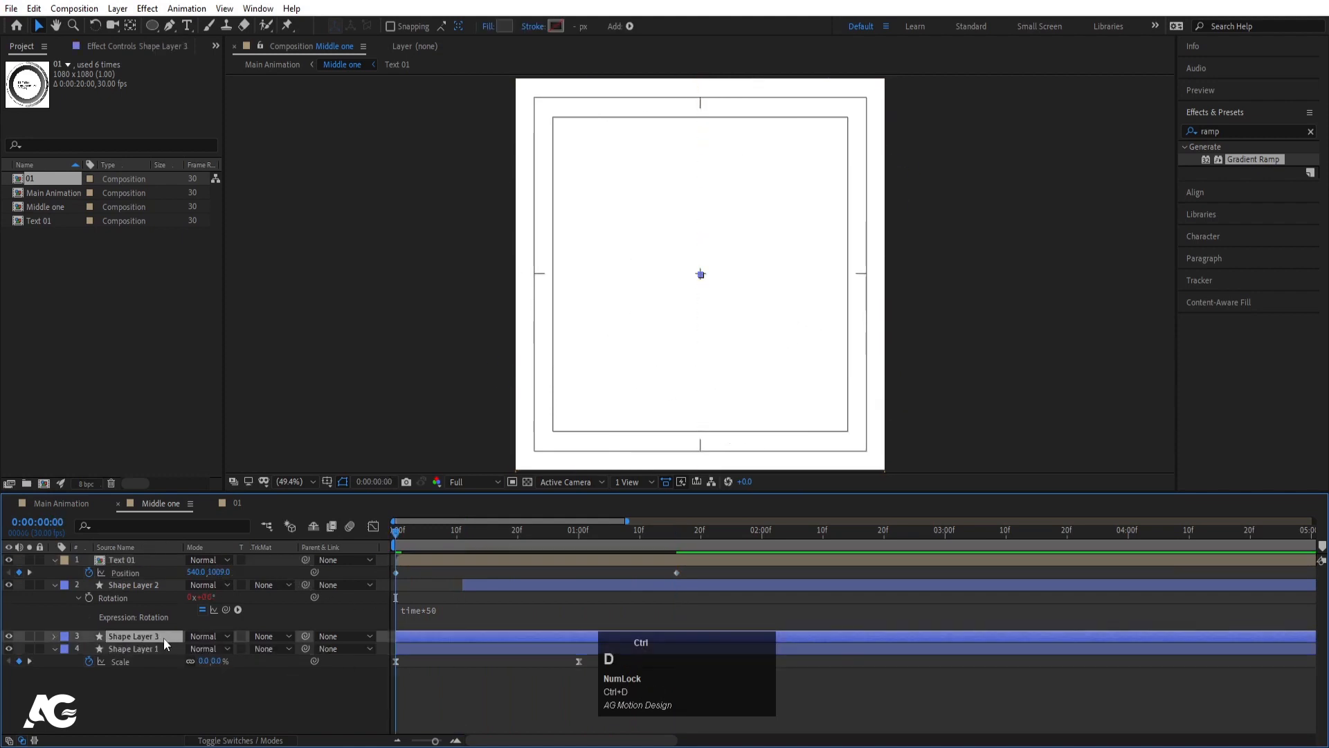
left_click_drag(163, 638, 164, 560)
left_click(147, 572)
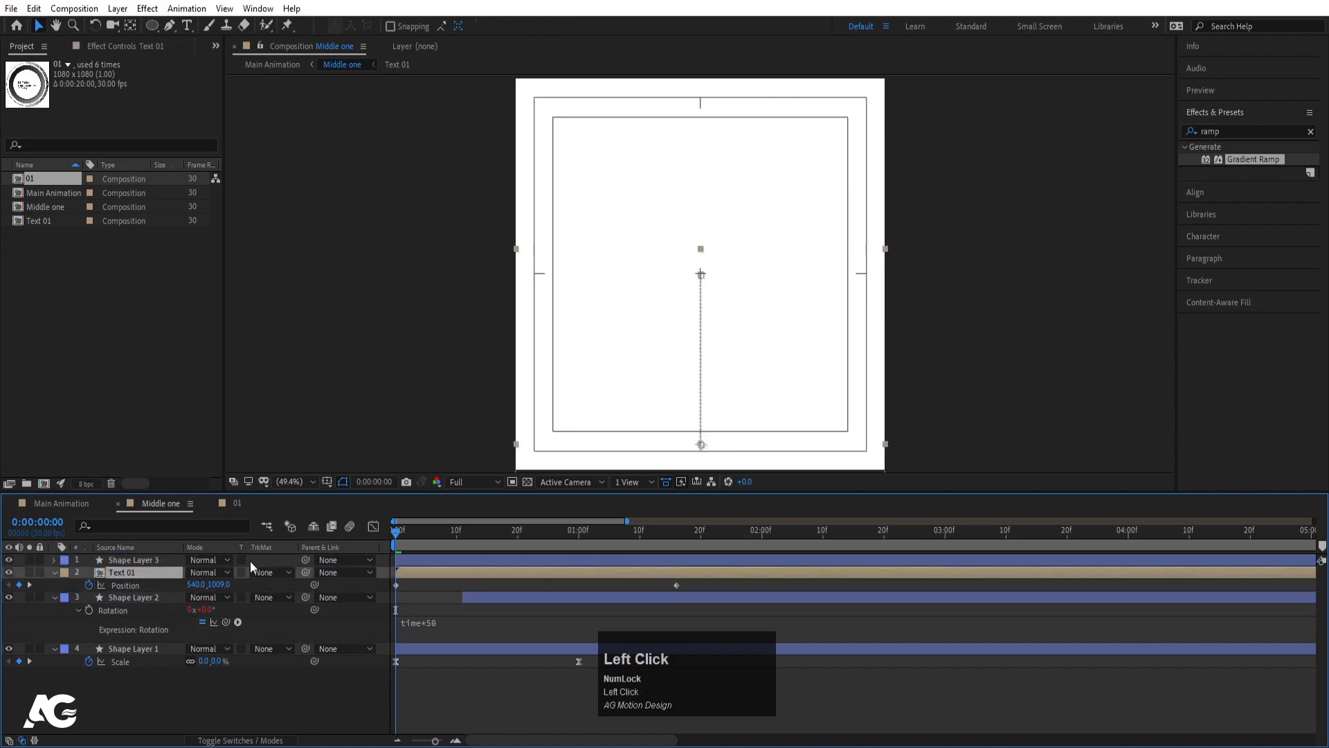
left_click(270, 572)
left_click(291, 611)
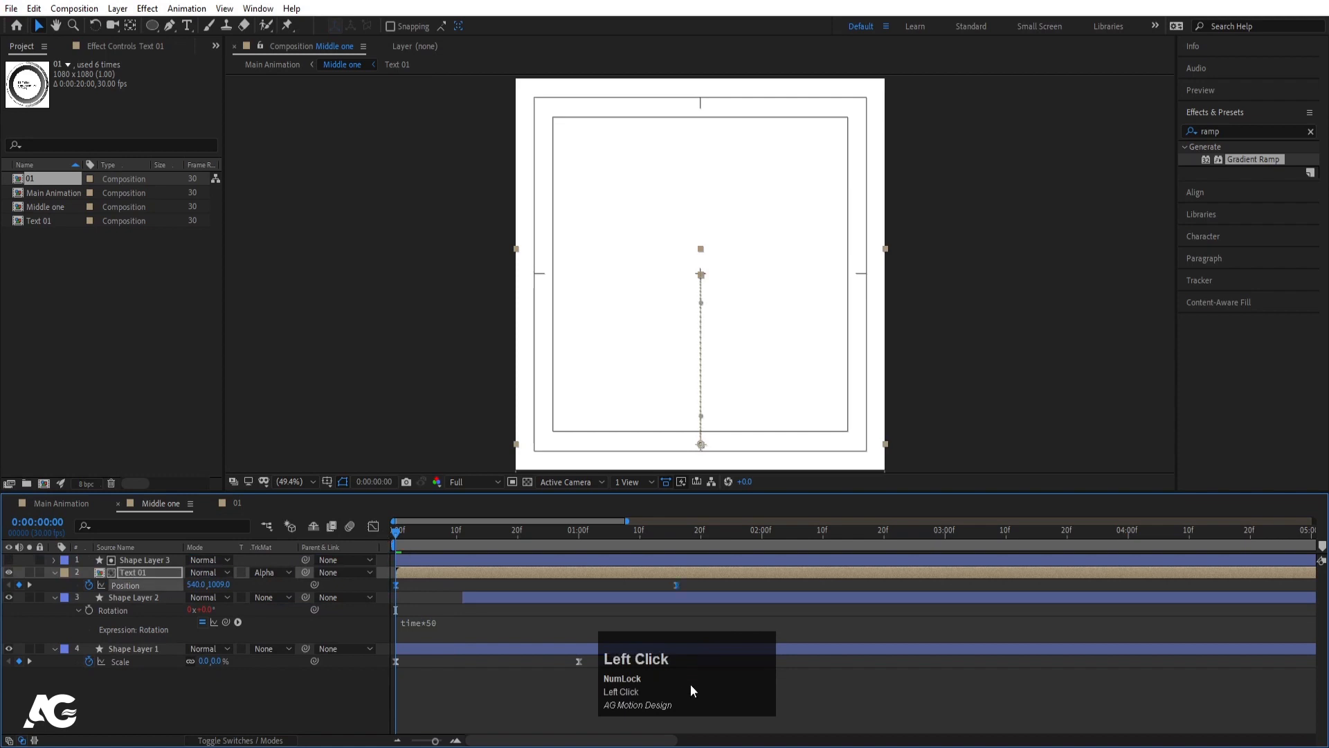
- Shape Text 01's position speed graph into a fast start with a long, slow finish, and preview the motion
left_click(372, 528)
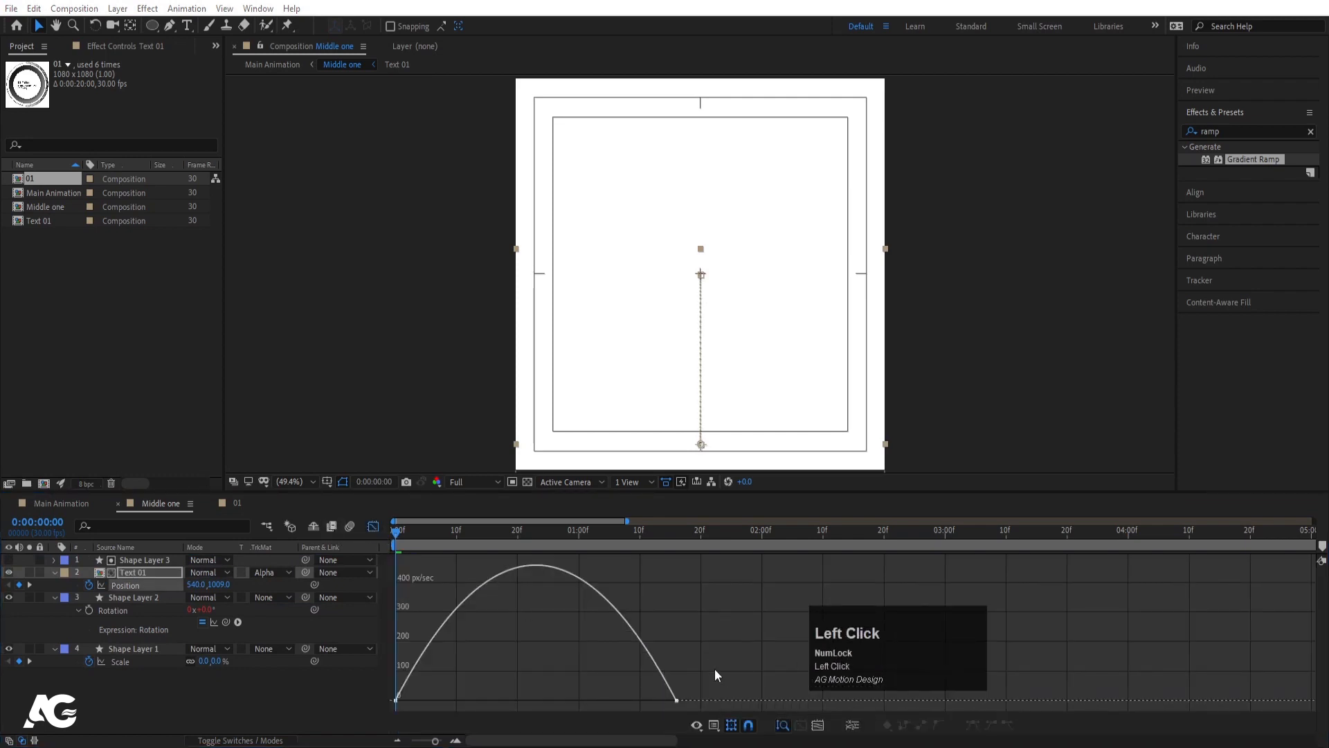
left_click_drag(630, 703, 496, 699)
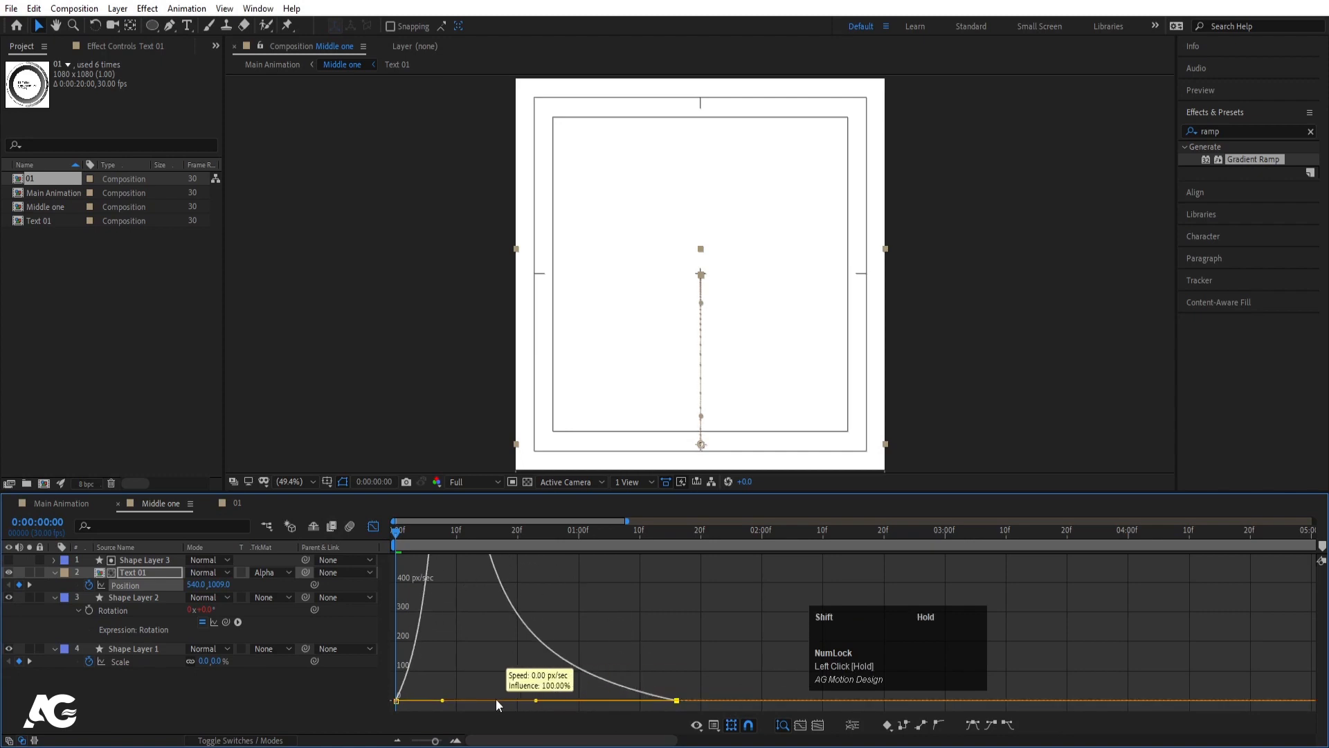
left_click(373, 526)
key("space")
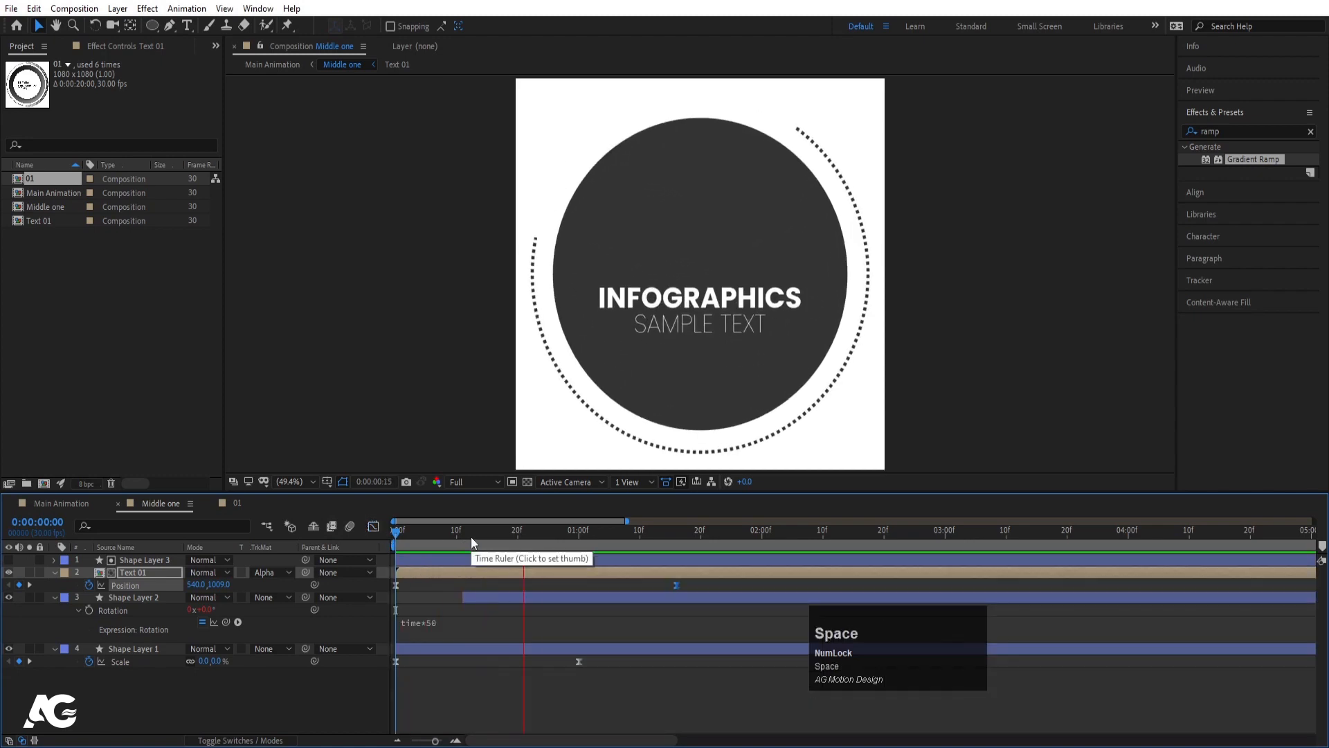
left_click(420, 531)
left_click(396, 531)
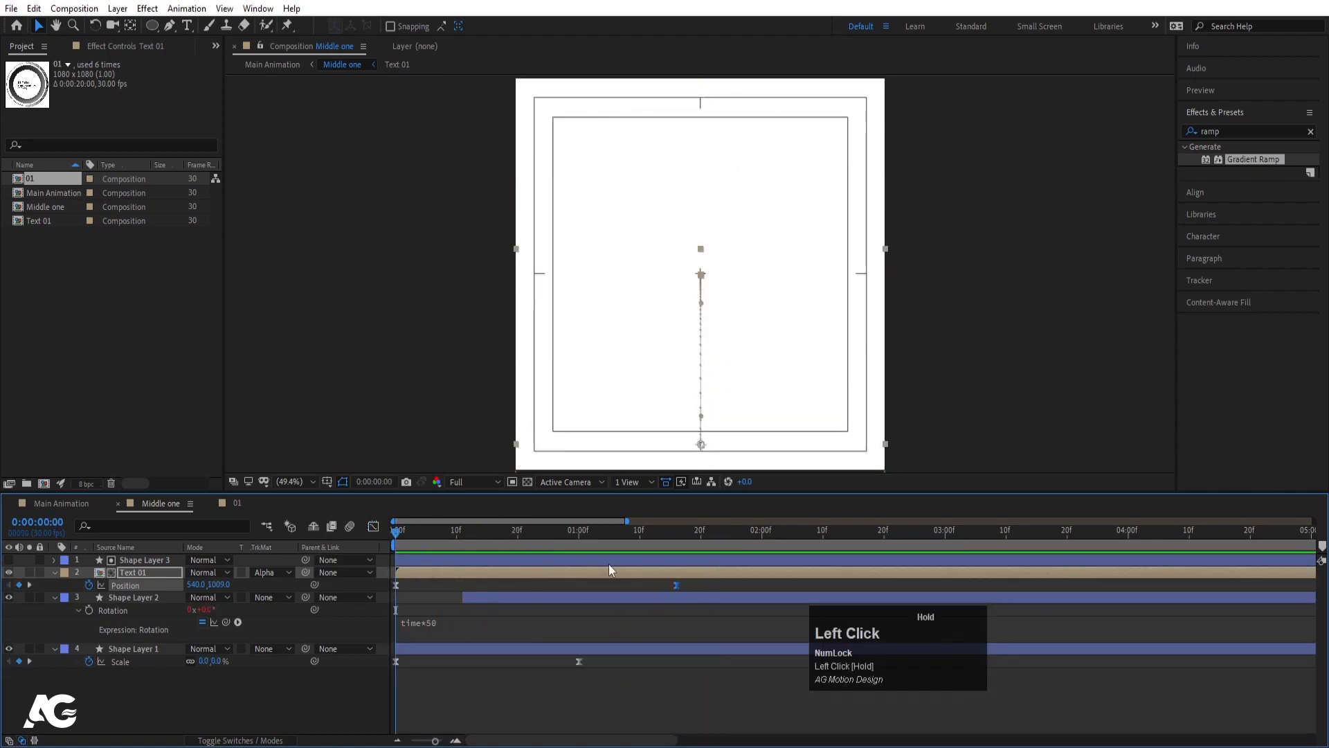
key("space")
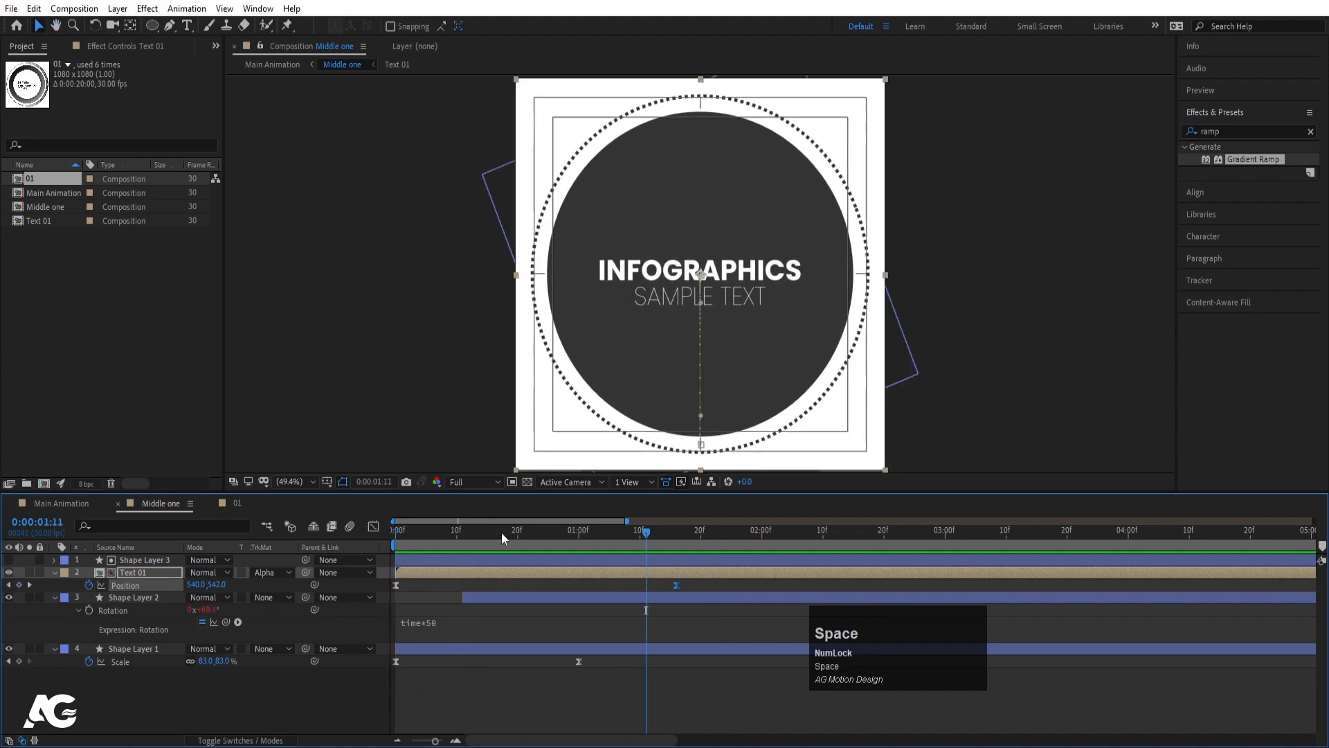
- In composition 01, add Scale keyframes to all five shape layers at 0:00 and at 1 second
left_click(251, 529)
left_click(243, 501)
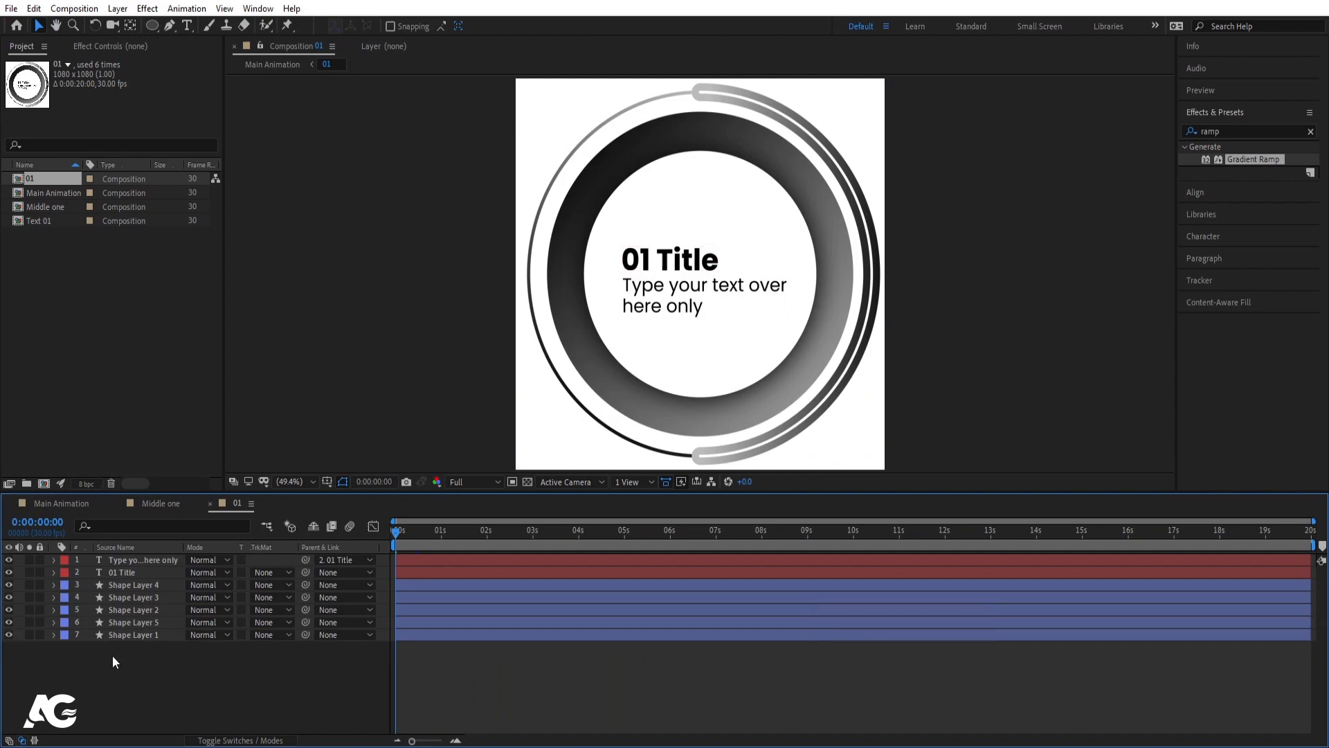
left_click(123, 636)
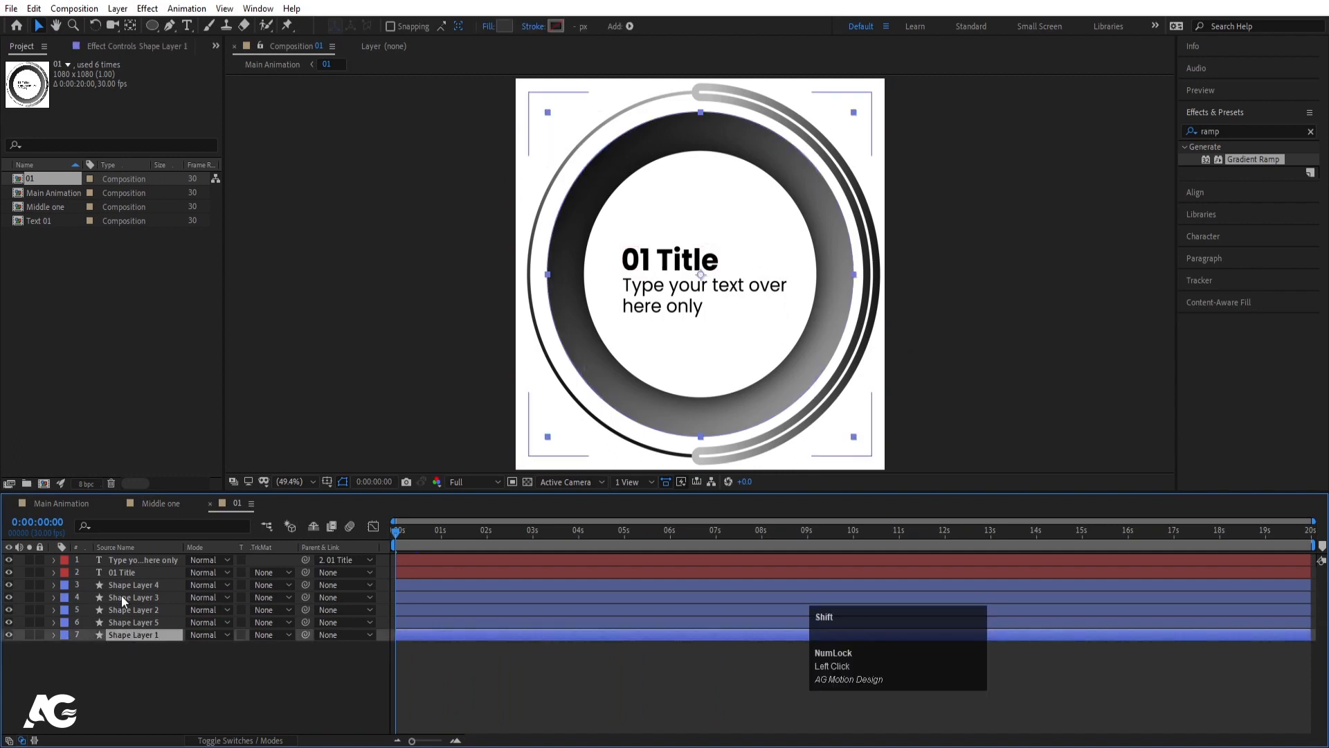
left_click(114, 687)
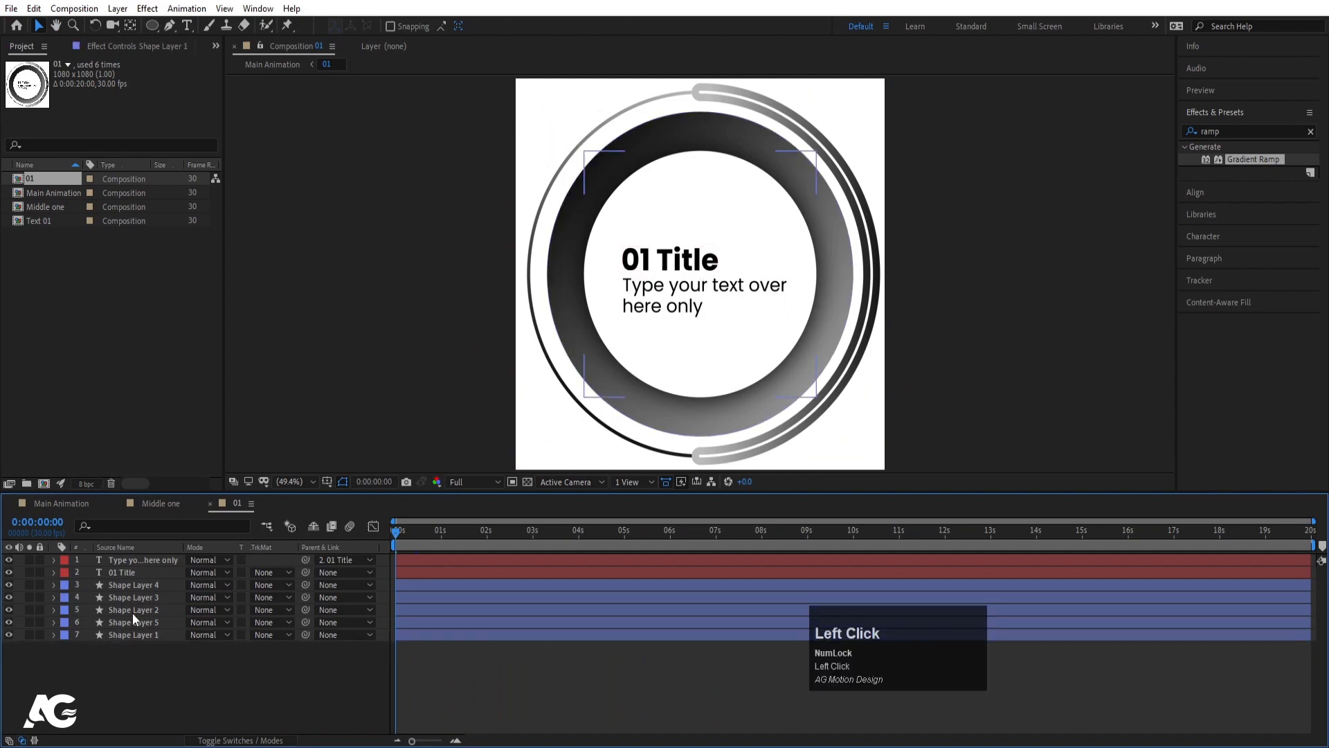
left_click(135, 584)
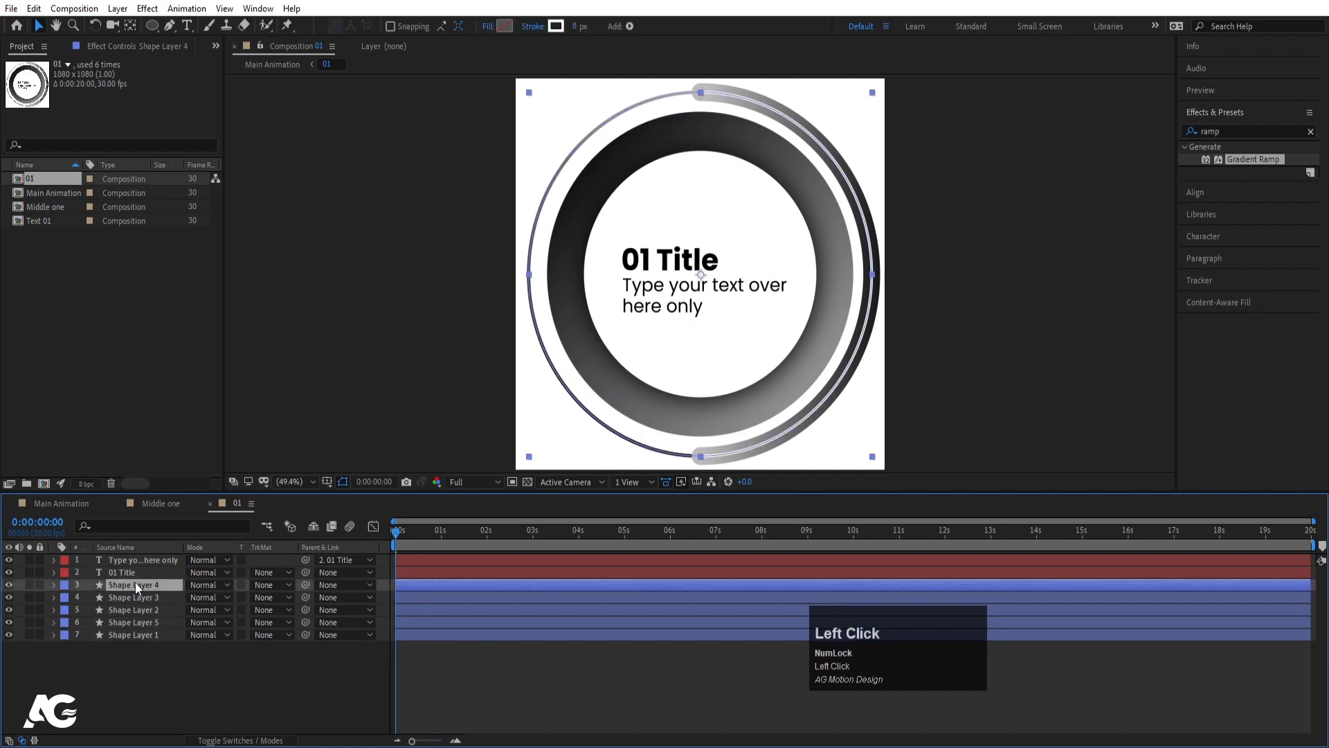
left_click(126, 635, "shift")
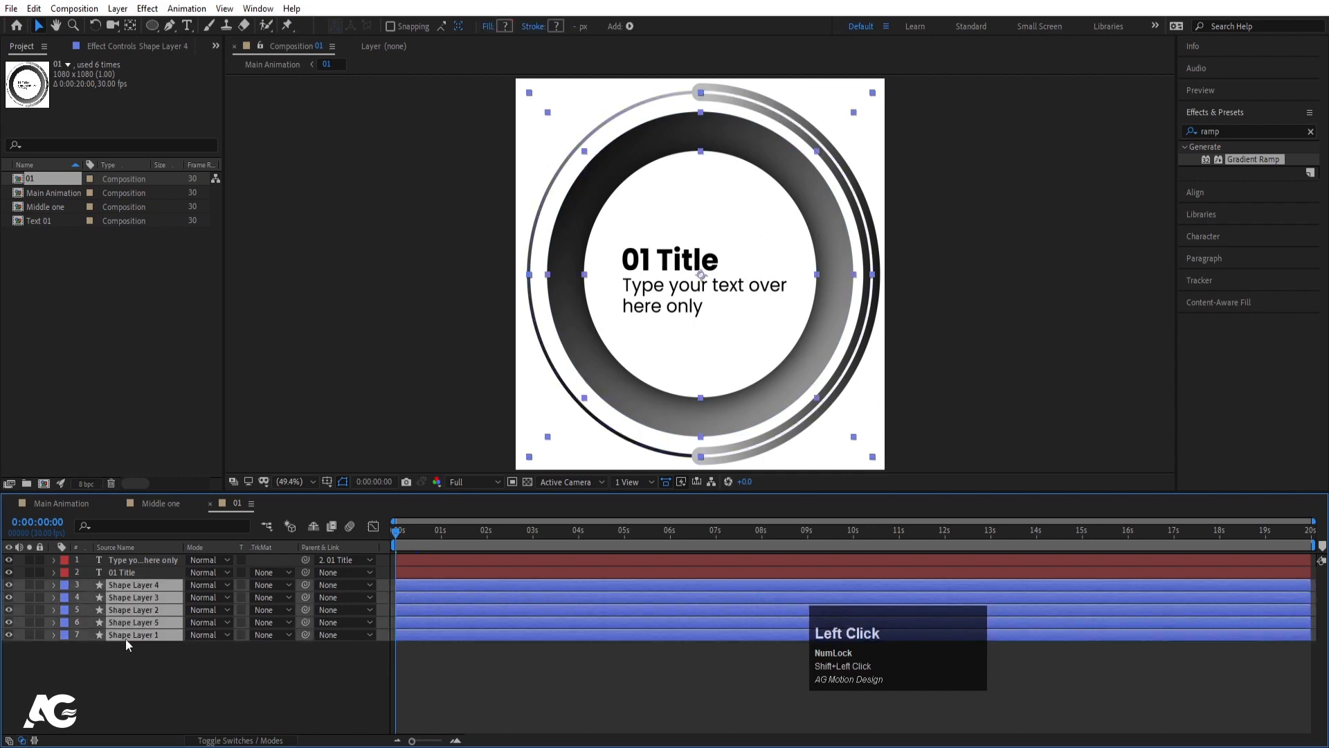
key("s")
left_click(87, 591)
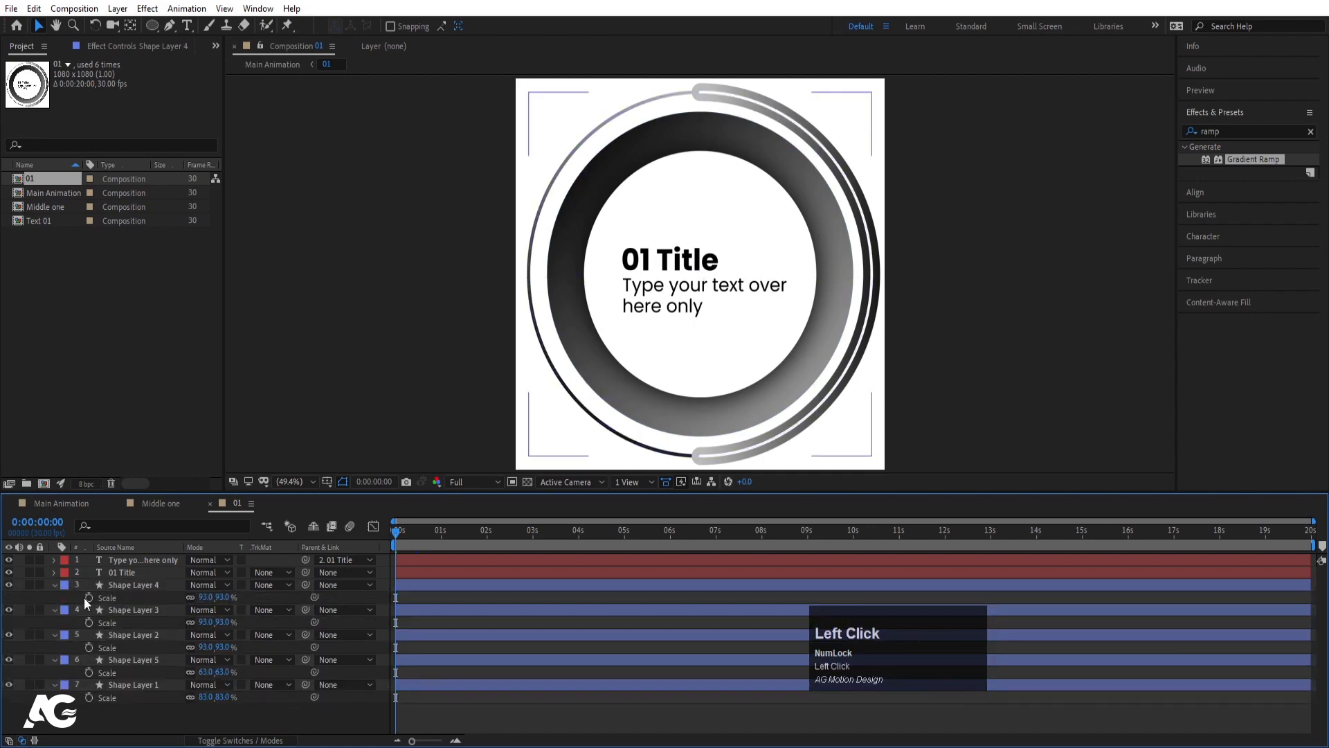
left_click_drag(87, 598, 101, 719)
key("equal")
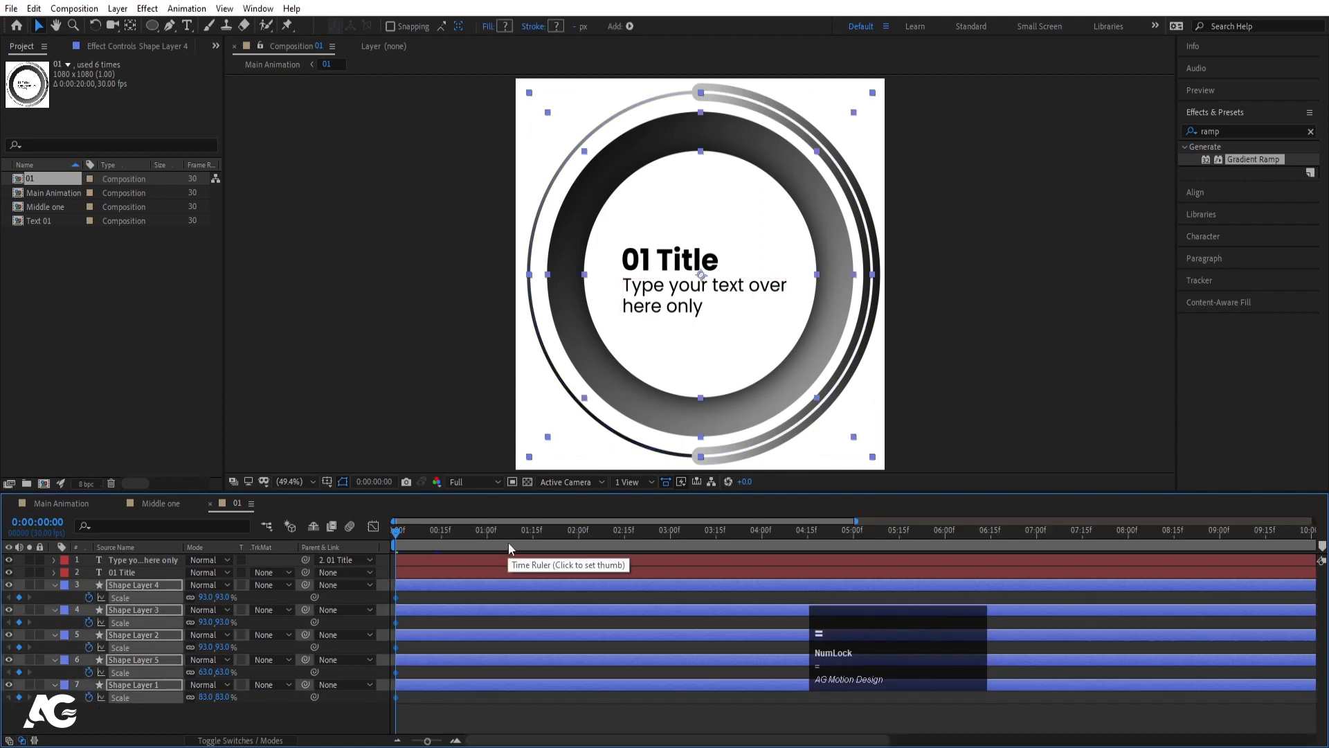
left_click(488, 530)
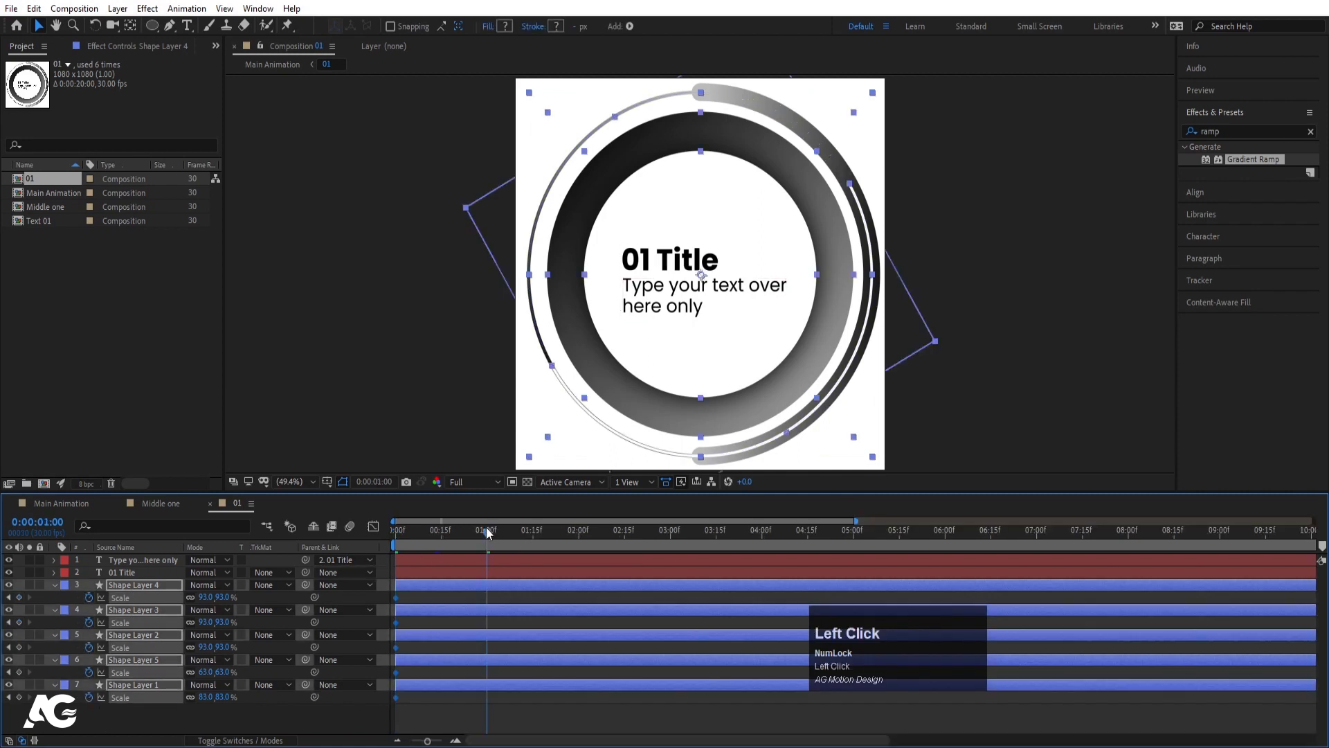
left_click(18, 596)
- Set the Scale of all five shape layers to 0% at the first frame
key("Home")
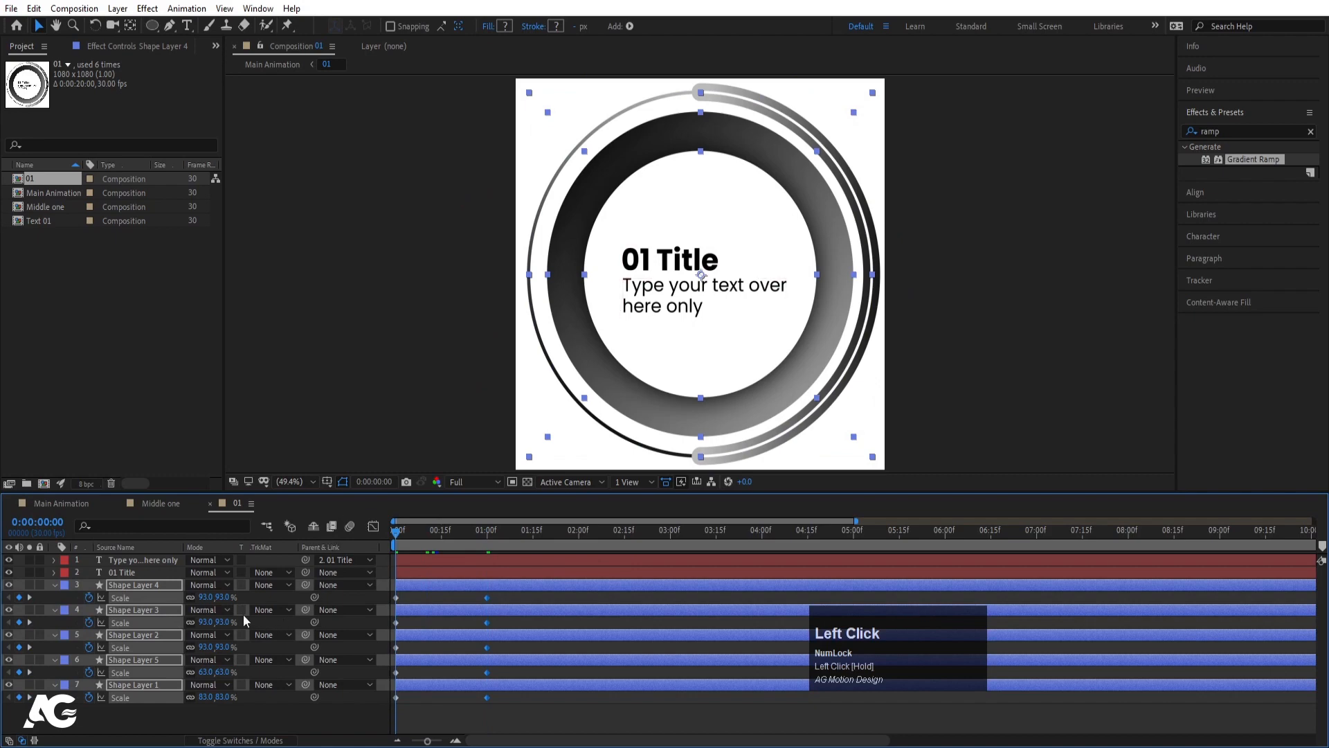
left_click(224, 594)
type("0")
key("Return")
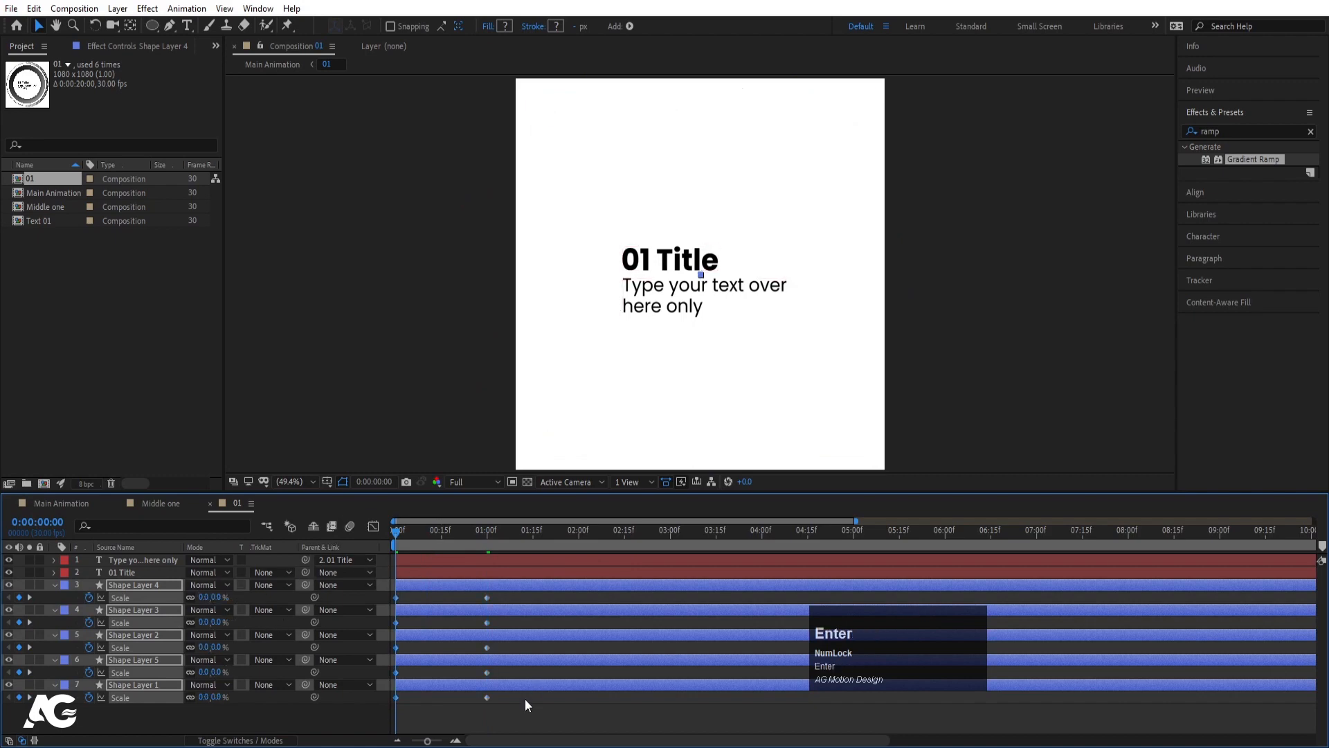
- Shape the shape layers' scale speed curves into a fast start with a slow finish, and preview the growth
left_click(374, 527)
left_click_drag(770, 705, 518, 697)
key("space")
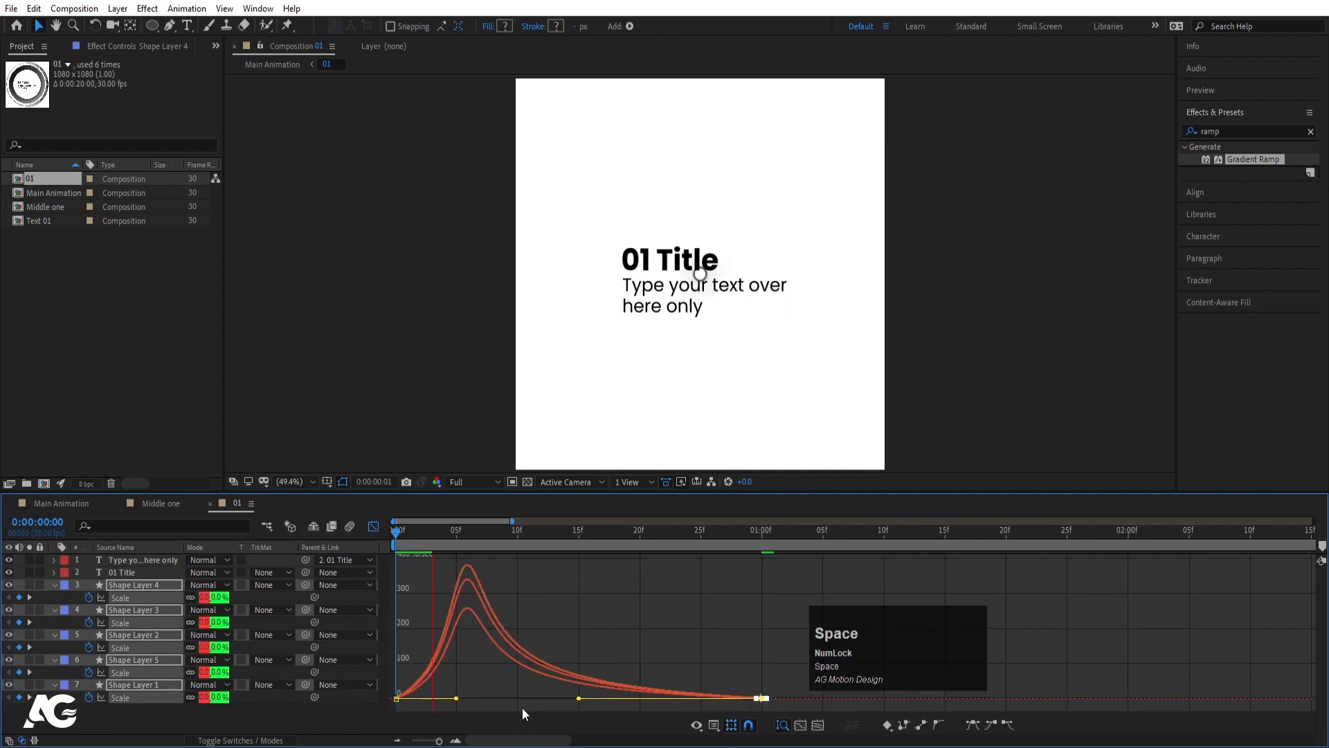
left_click(374, 527)
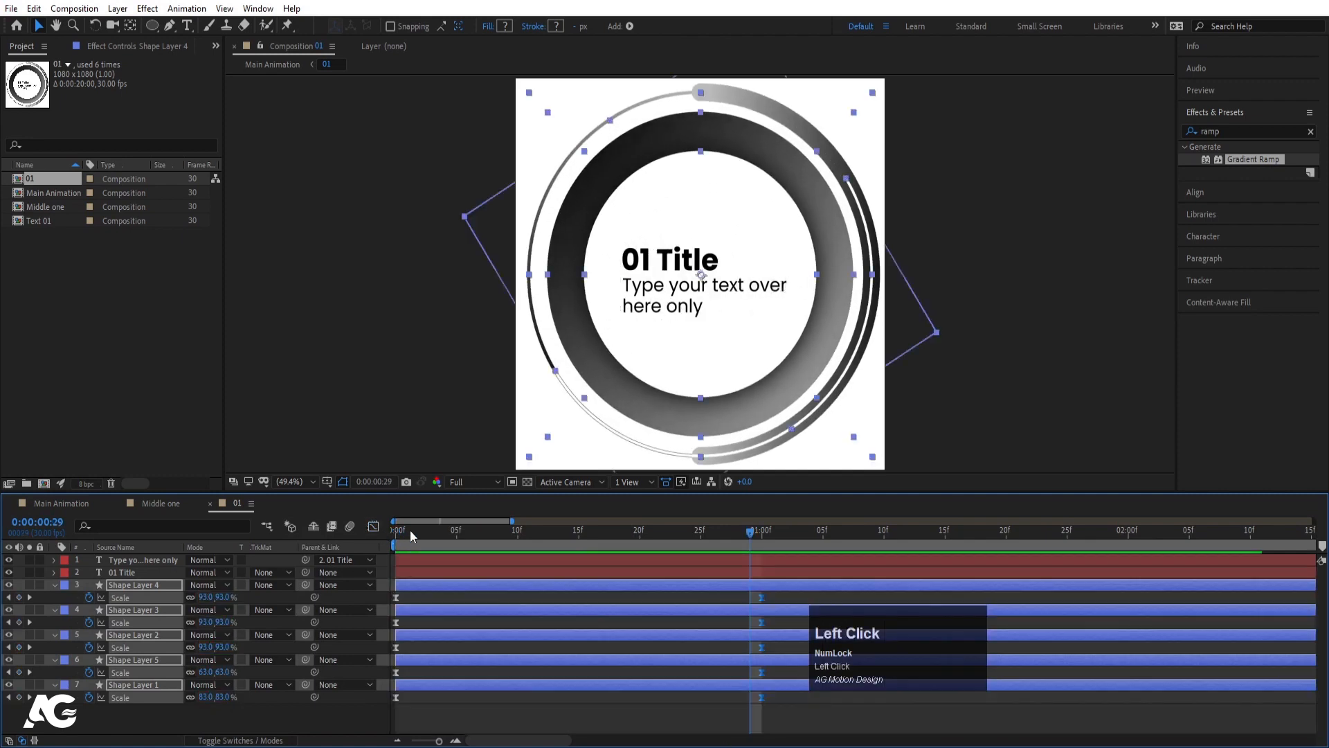
- Shift Shape Layer 5 to start at frame 2 and Shape Layer 2 to start at frame 4
left_click(428, 670)
key("Page_Down")
key("Page_Down")
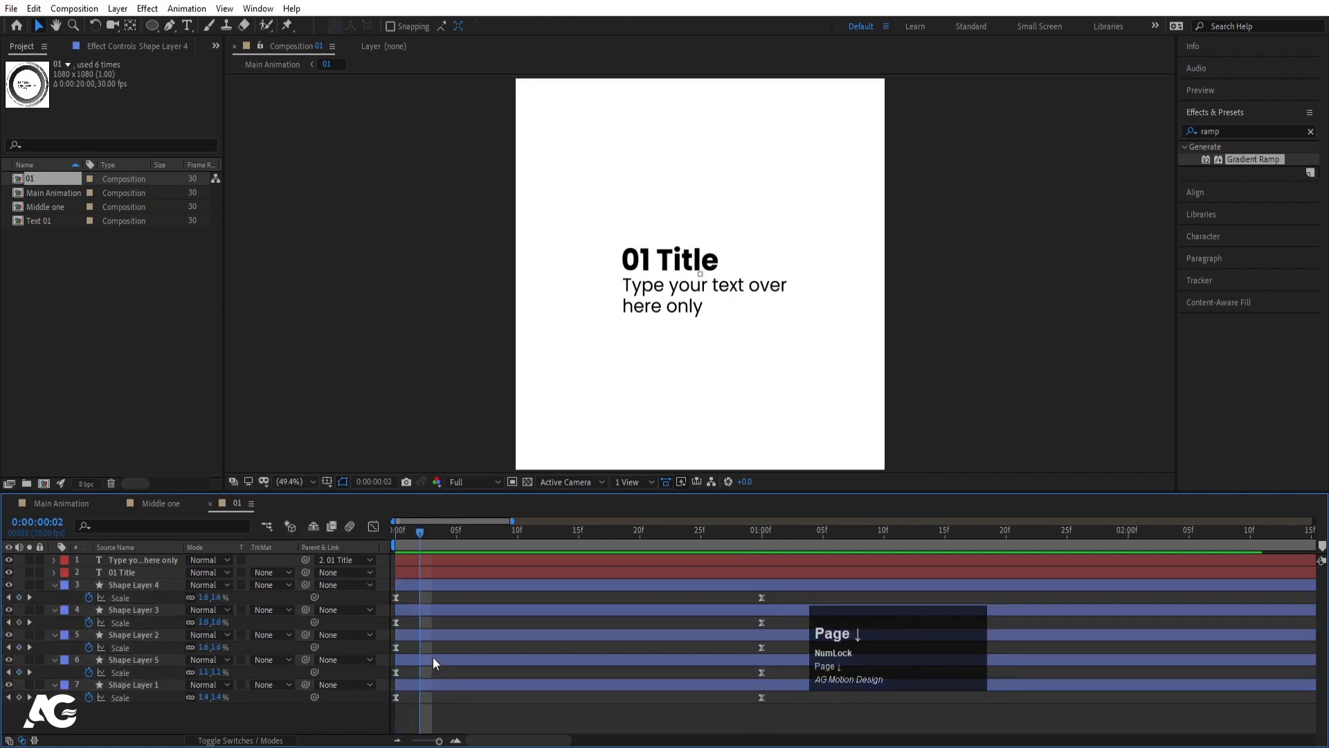
left_click(434, 657)
key("[")
key("Page_Down")
key("Page_Down")
left_click(450, 634)
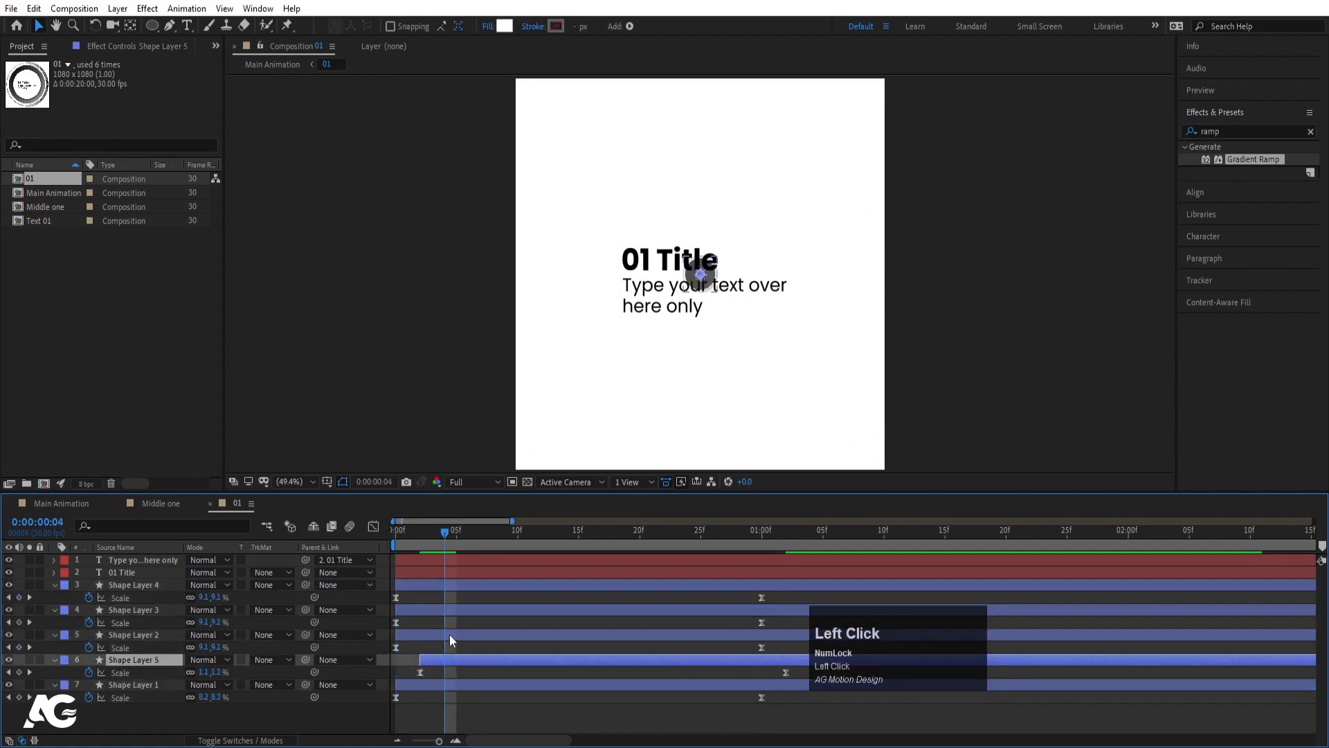
key("bracketleft")
- Shift Shape Layer 3 to start at frame 6 and Shape Layer 4 at frame 8, and preview the staggered reveal
key("Page_Down")
key("Page_Down")
left_click(458, 611)
key("bracketleft")
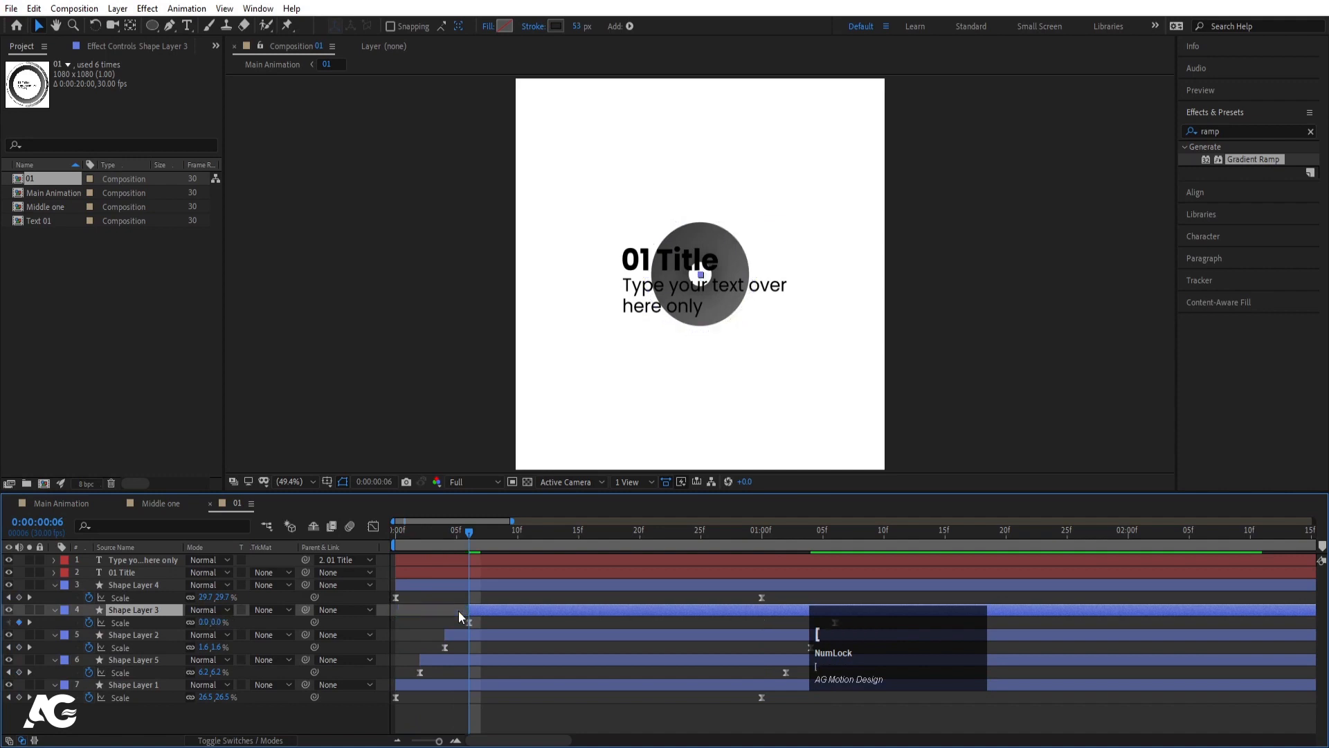
key("Page_Down")
key("Page_Down")
left_click(481, 586)
key("bracketleft")
key("space")
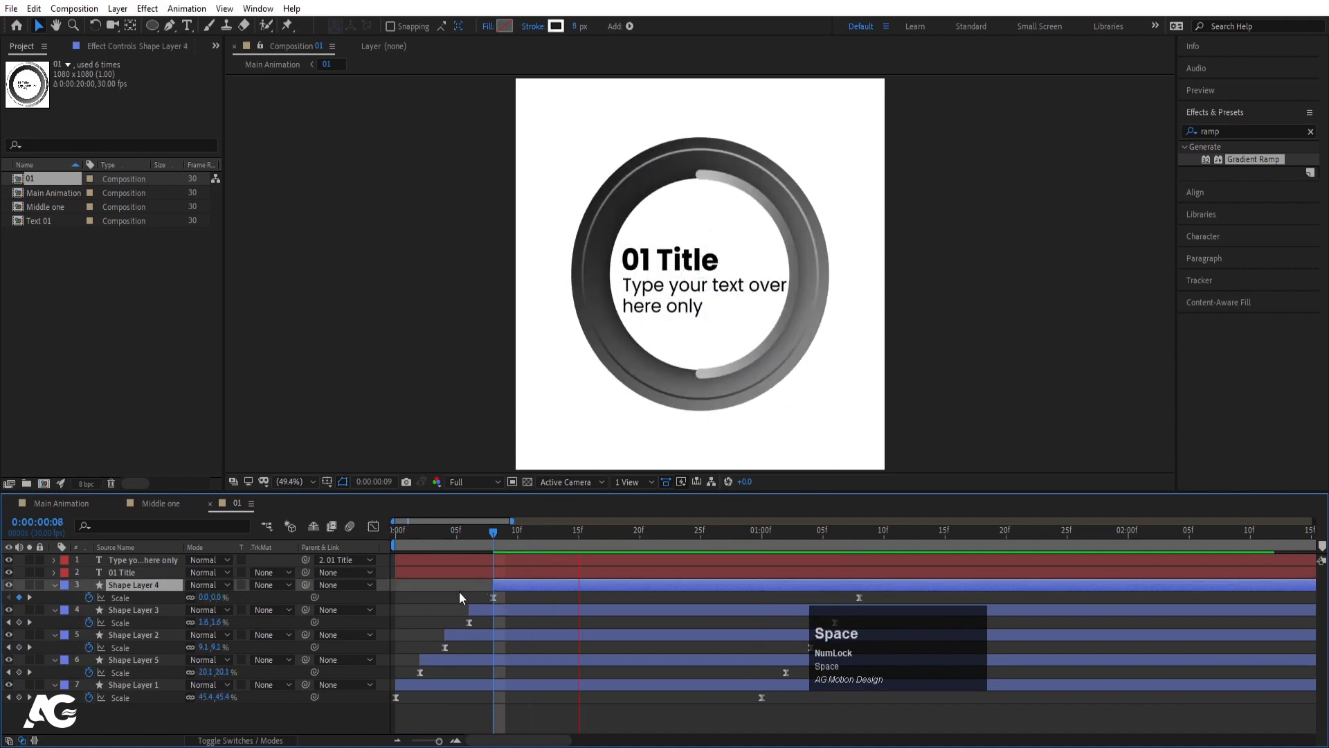
left_click_drag(490, 532, 381, 542)
key("space")
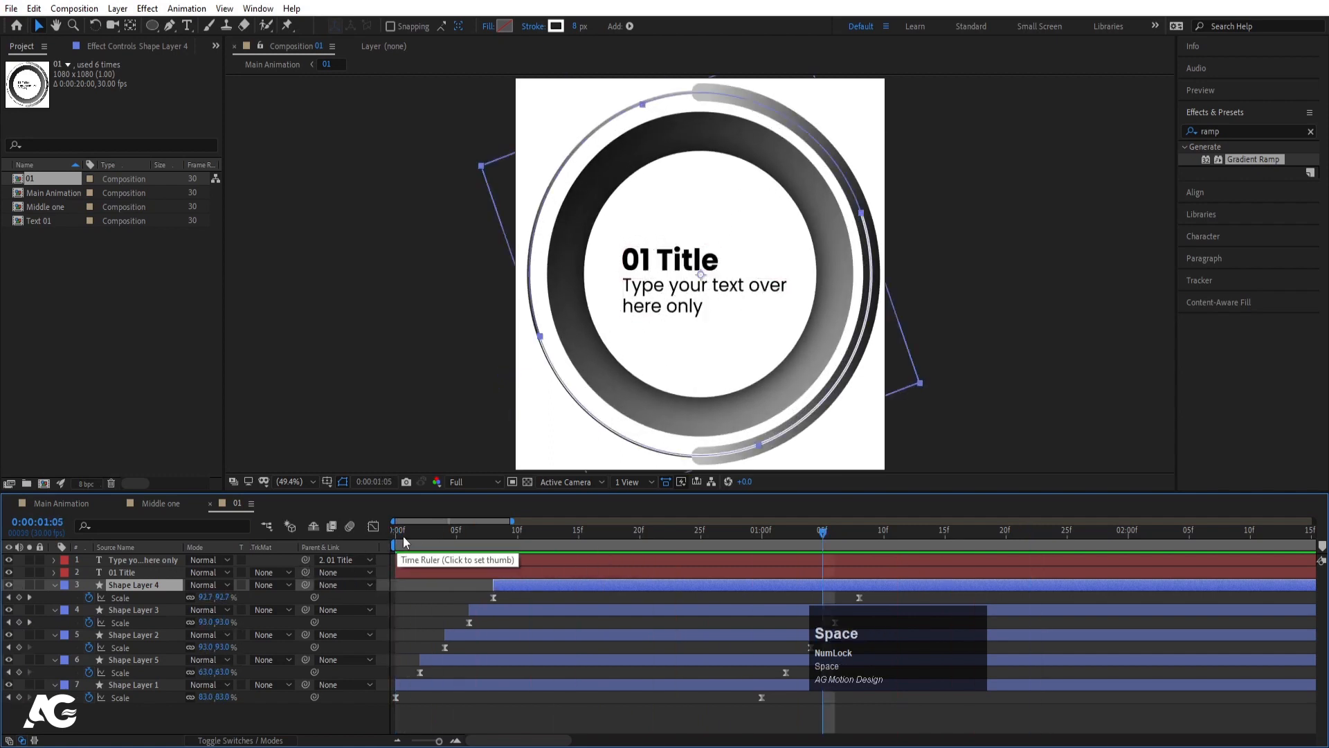
- Add Position and Opacity keyframes at frame 0 to the 01 Title layer and the body text layer
left_click(200, 576)
left_click(151, 563)
left_click(127, 569, "ctrl")
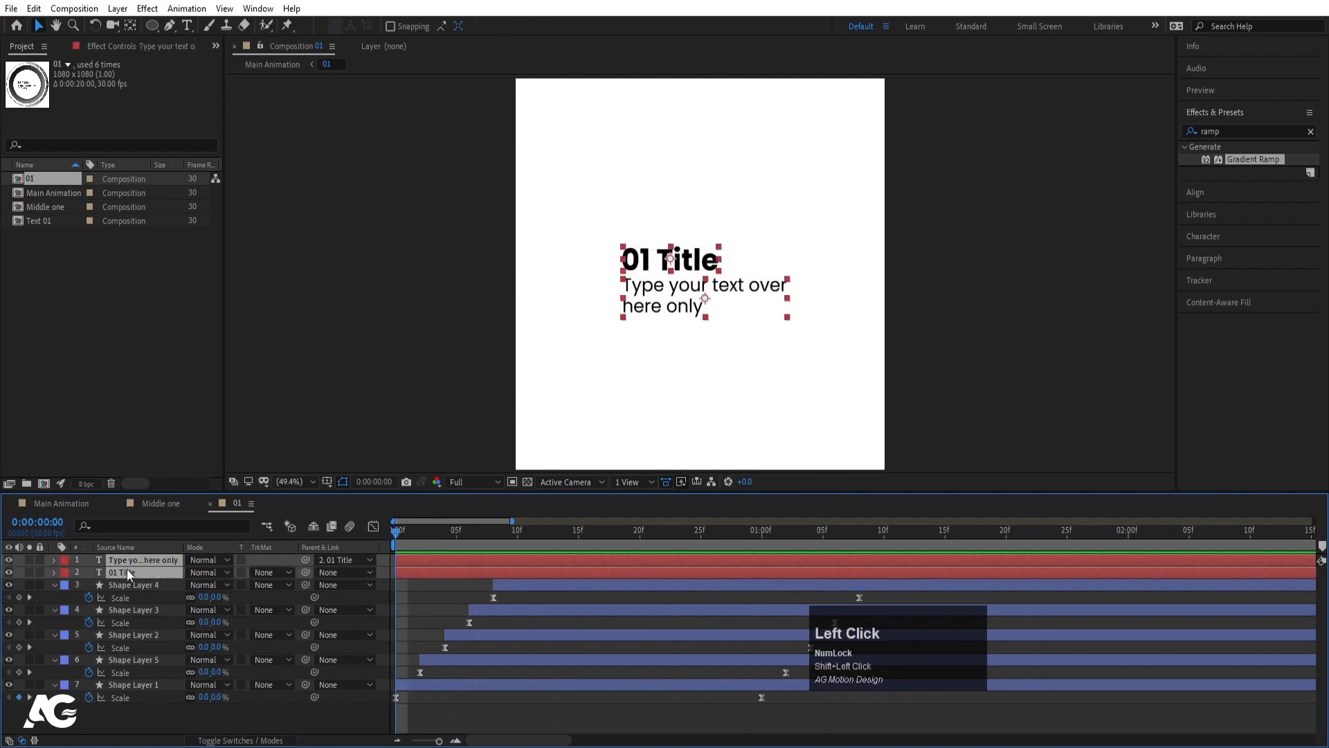
key("p")
left_click(90, 573)
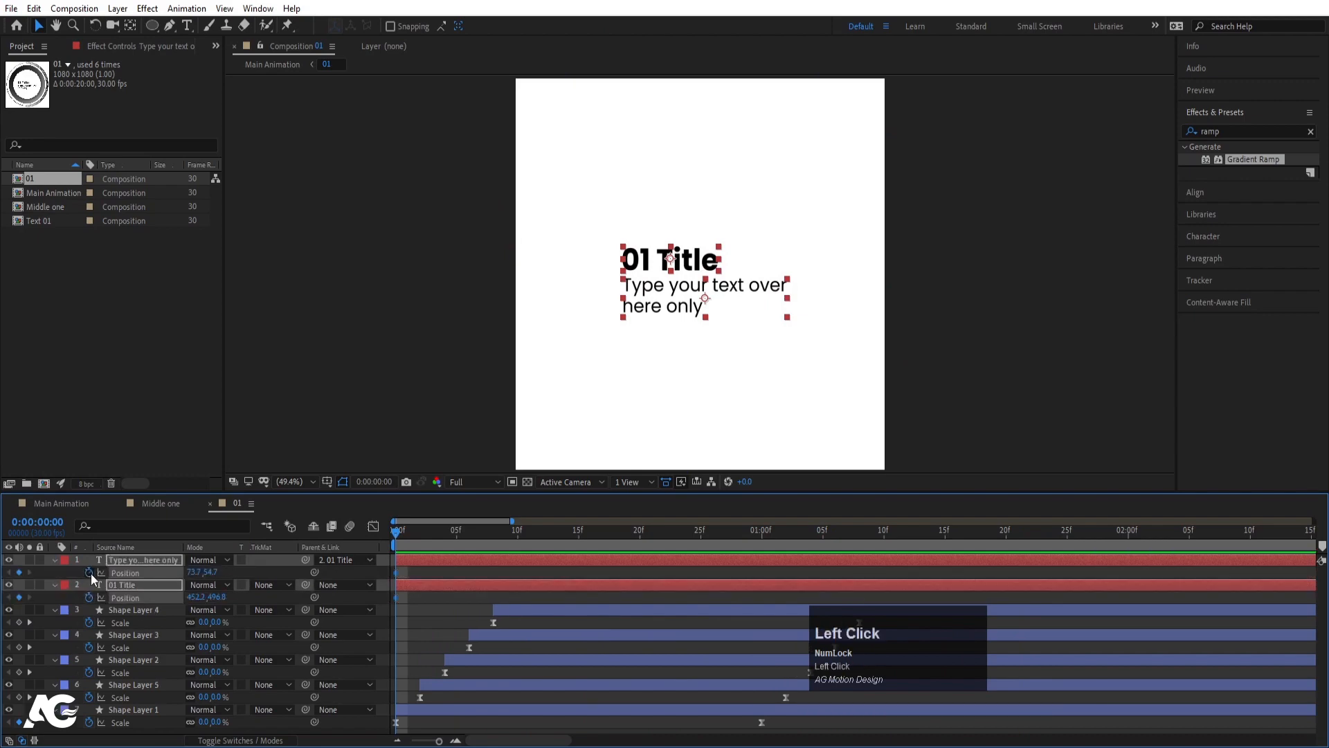
key("t")
left_click(90, 573)
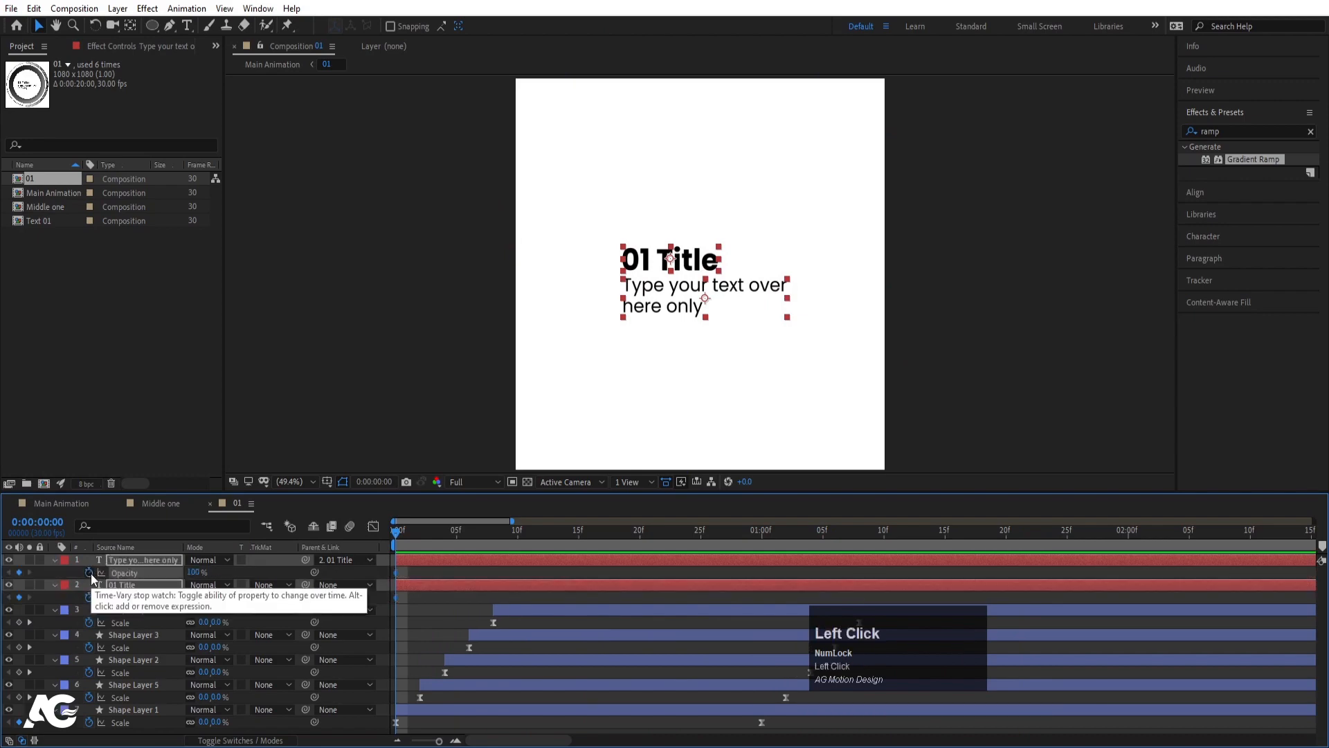
- Add Position and Opacity keyframes at frame 20 to the 01 Title layer and the body text layer
key("u")
left_click_drag(504, 530, 639, 541)
left_click_drag(19, 574, 22, 623)
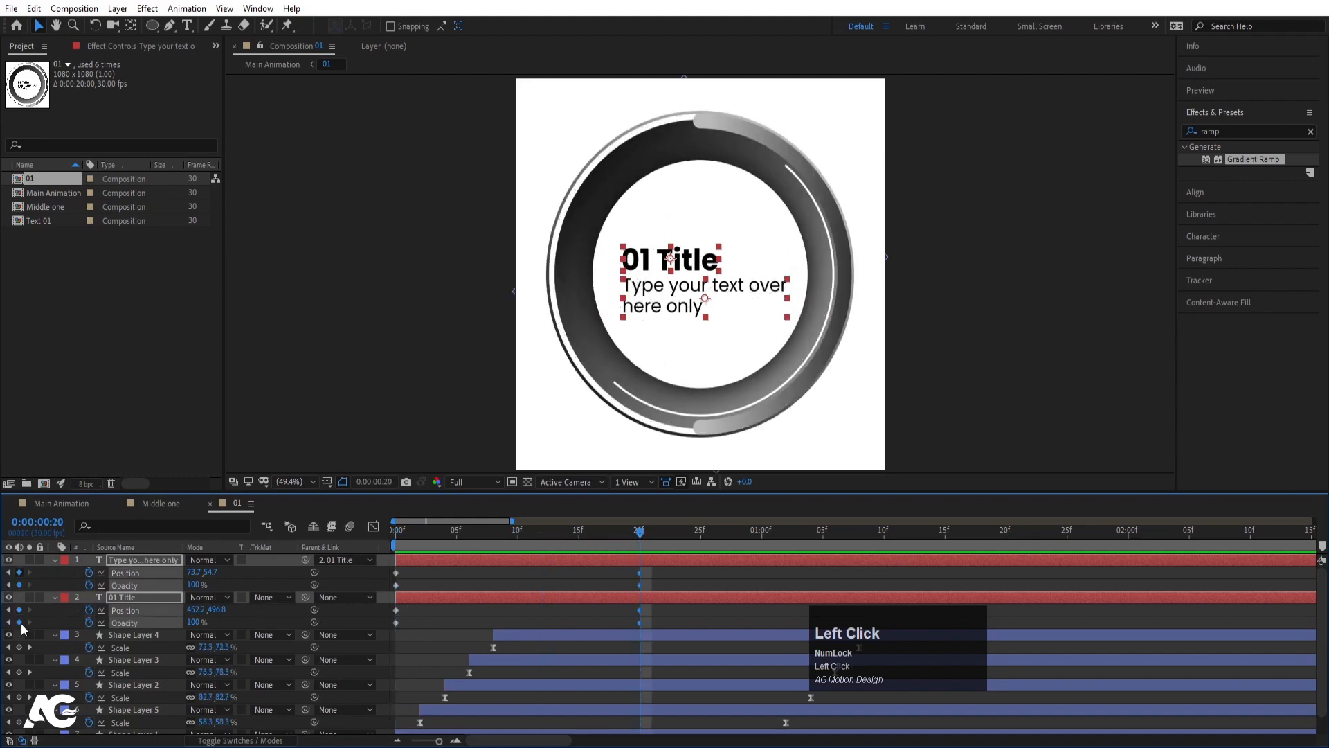
- At frame 0, lower the title to Y 541.8 and the body text to Y 99.7, and set both layers' Opacity to 0%
left_click_drag(539, 530, 235, 578)
left_click(212, 566)
left_click(123, 597)
left_click(131, 558, "shift")
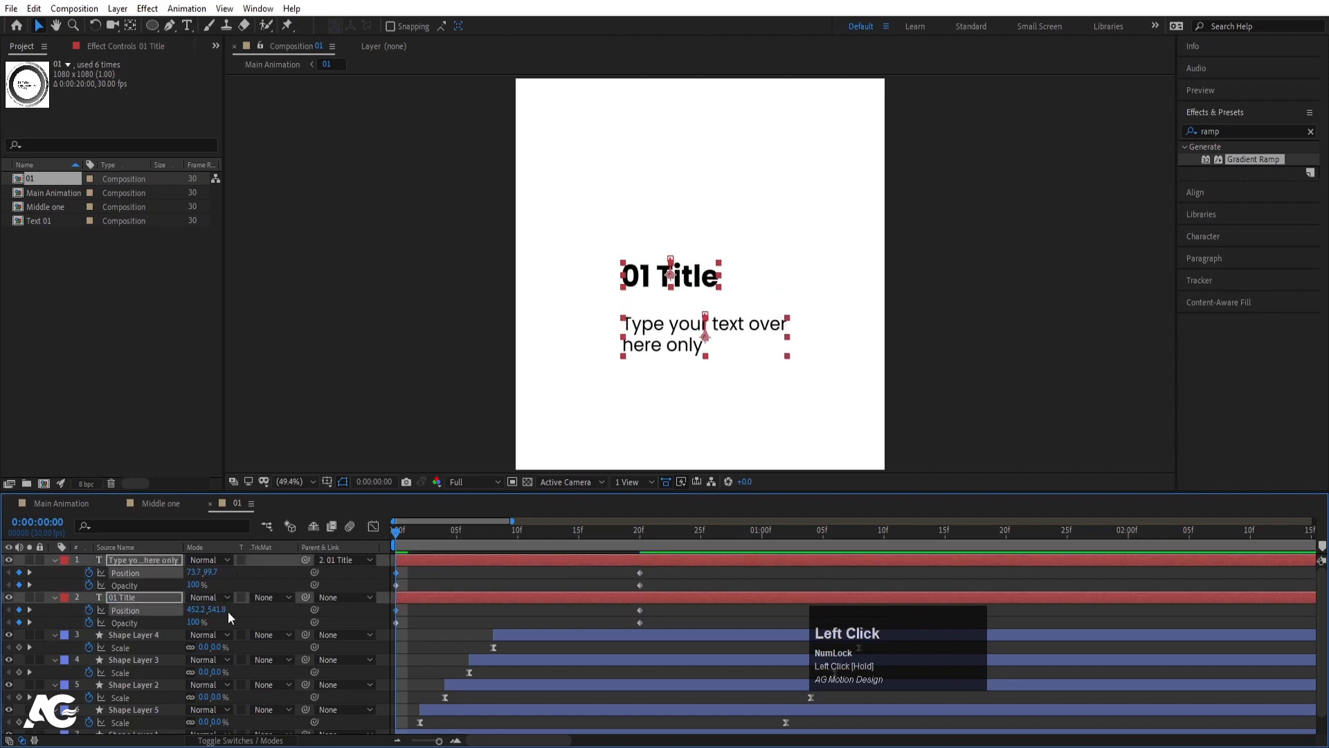
type("0")
key("Return")
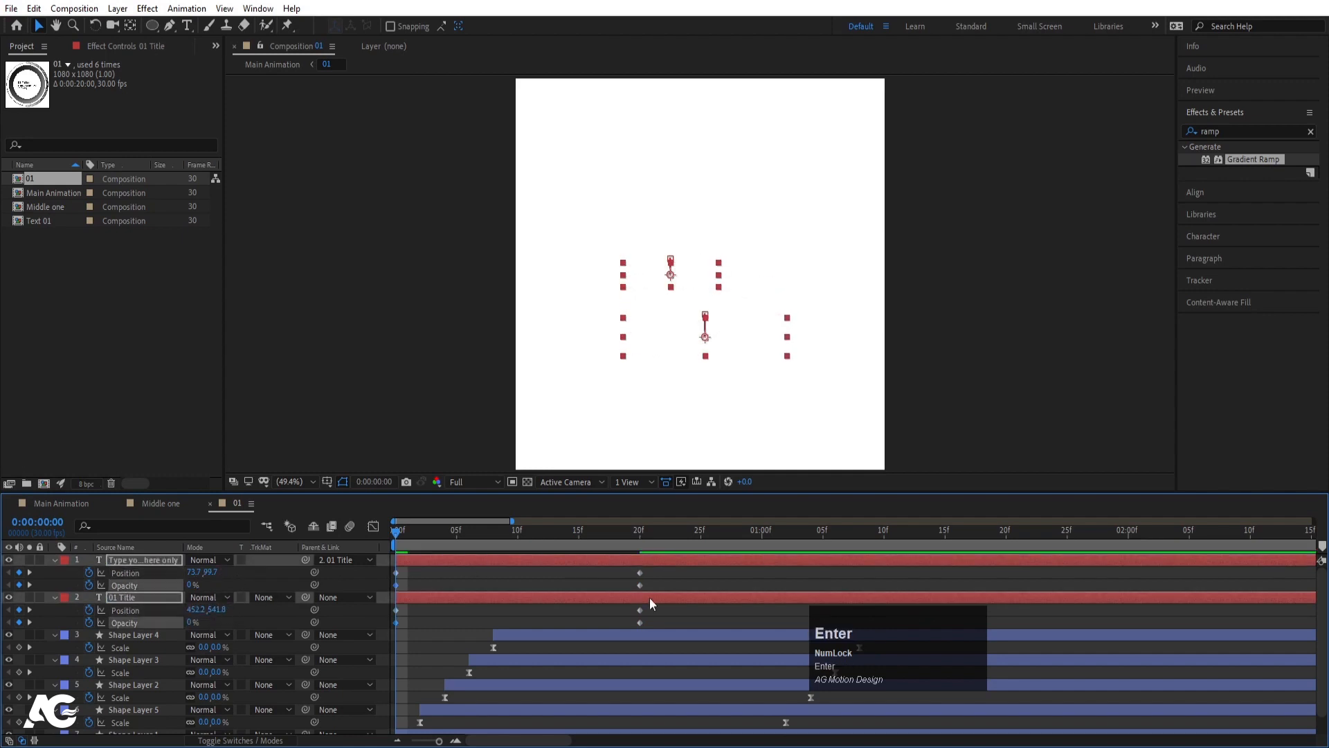
- Apply Easy Ease to all text keyframes and shape their speed curves into a fast start with a slow finish
left_click_drag(670, 629, 238, 554)
key("F9")
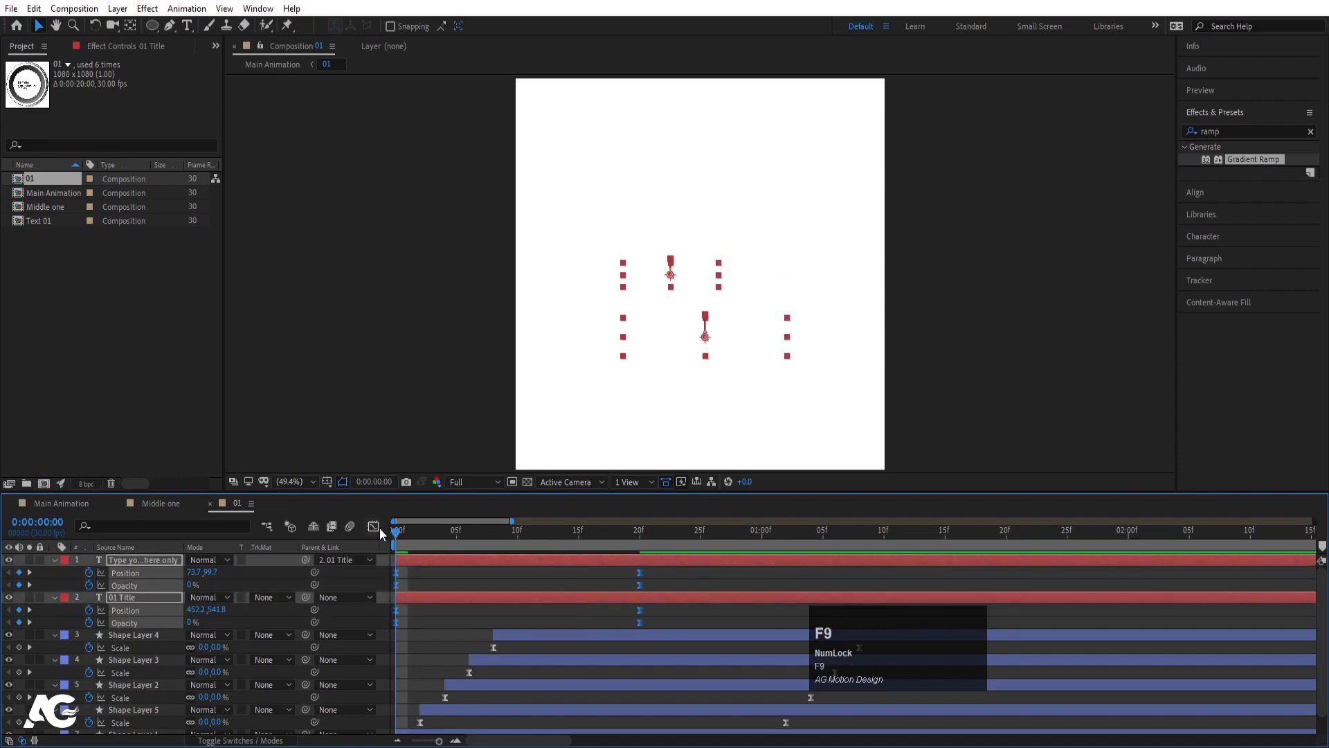
left_click(374, 527)
left_click_drag(662, 665, 416, 695)
left_click(373, 527)
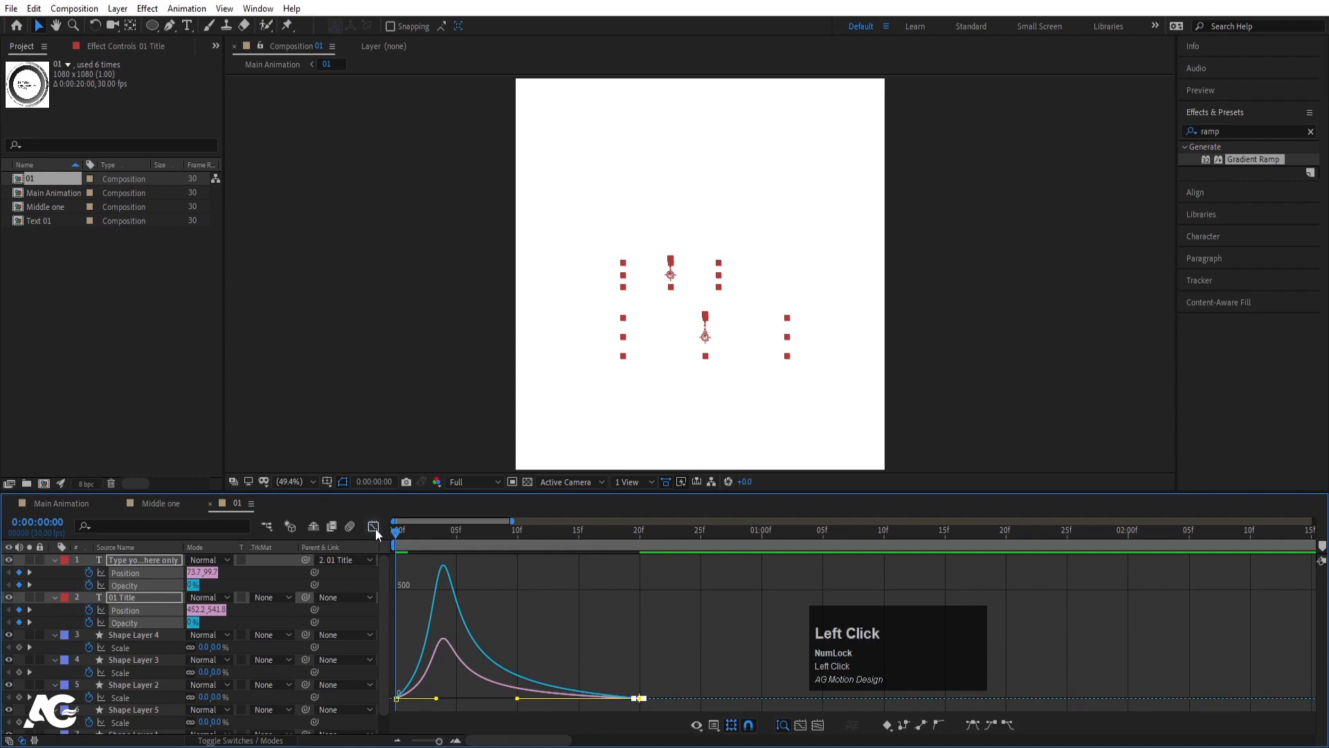
- Shift the body text layer to start at frame 7 and preview the staggered text animation
left_click(417, 559)
key("space")
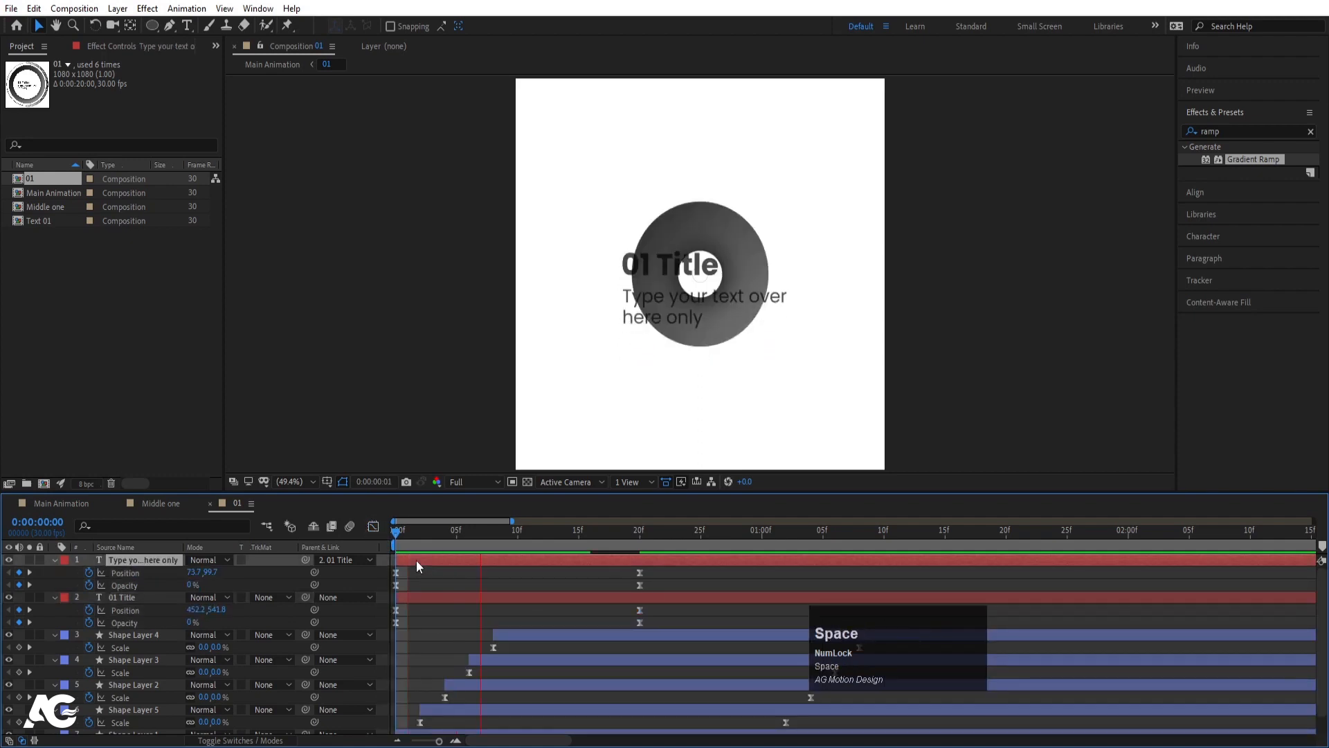
left_click_drag(431, 558, 511, 560)
key("space")
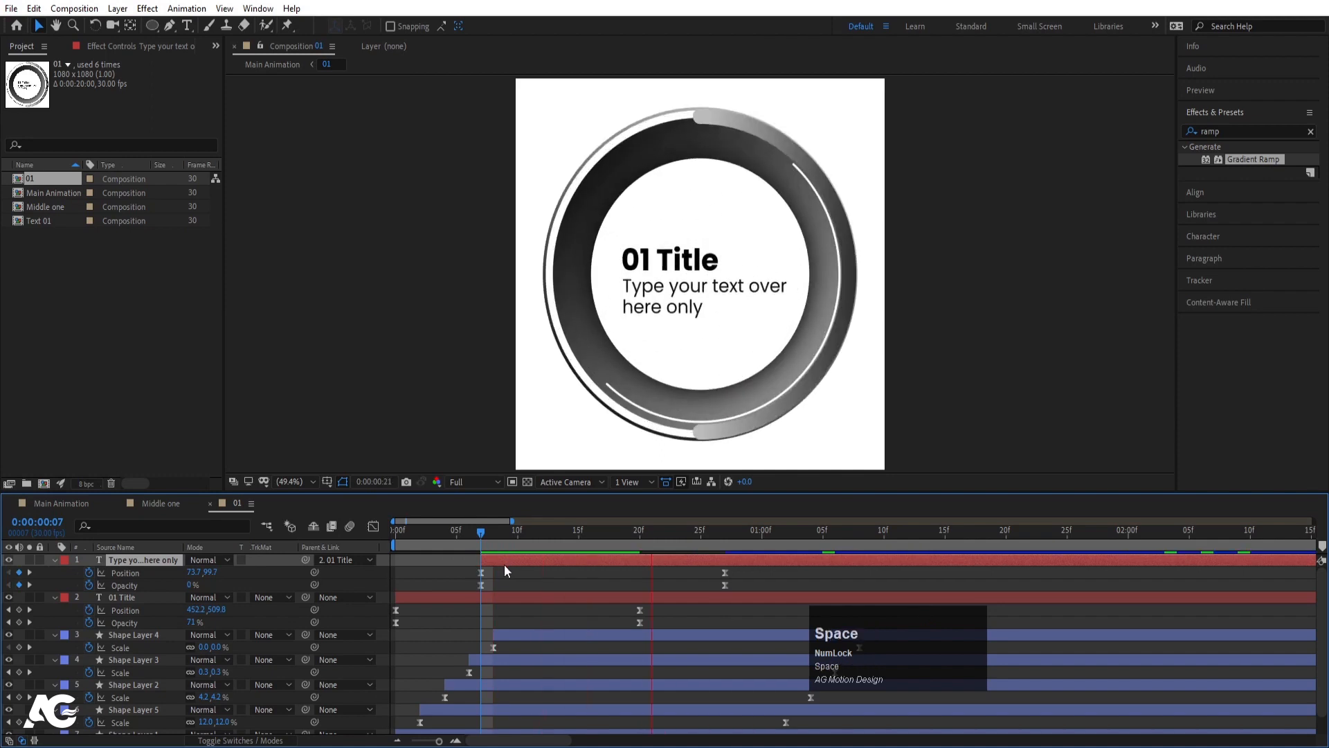
key("space")
- Shift both text layers so 01 Title starts at frame 14 and the body text at frame 21, and preview the result
left_click(398, 530)
left_click(407, 597, "shift")
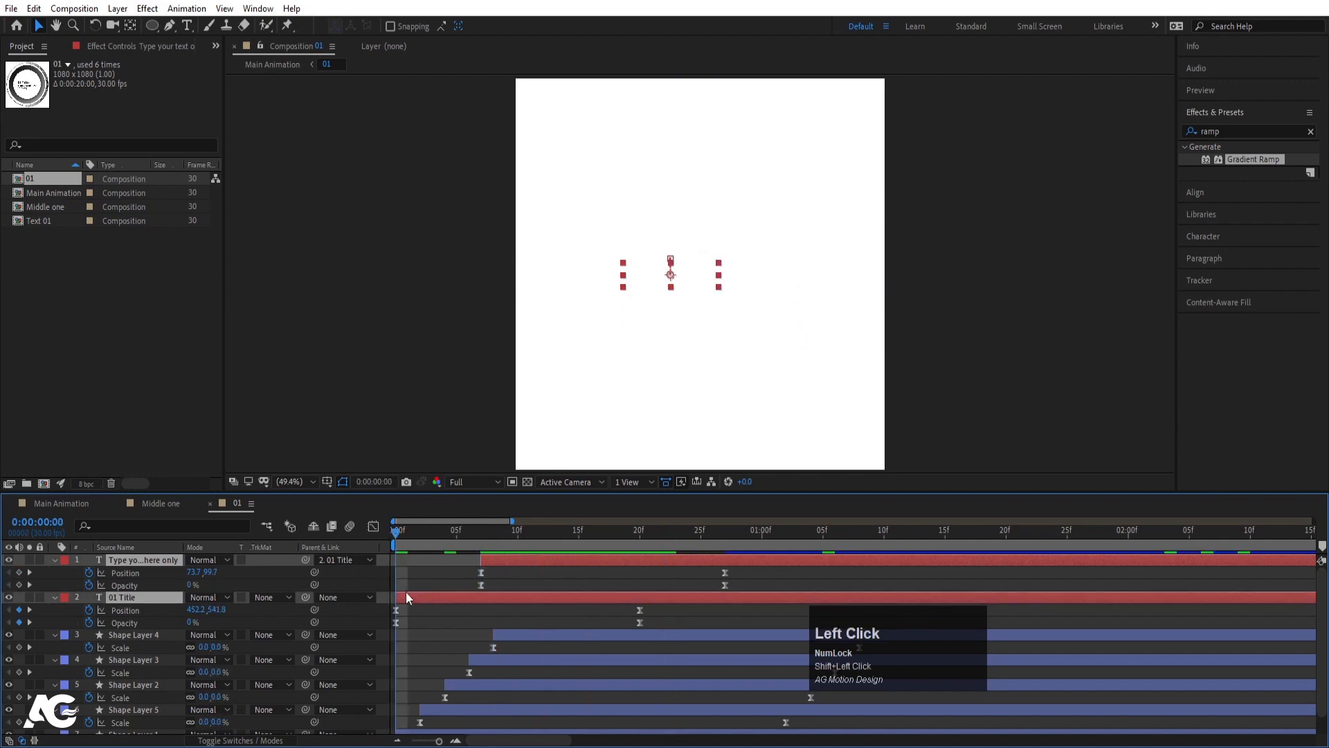
left_click_drag(423, 593, 590, 584)
key("space")
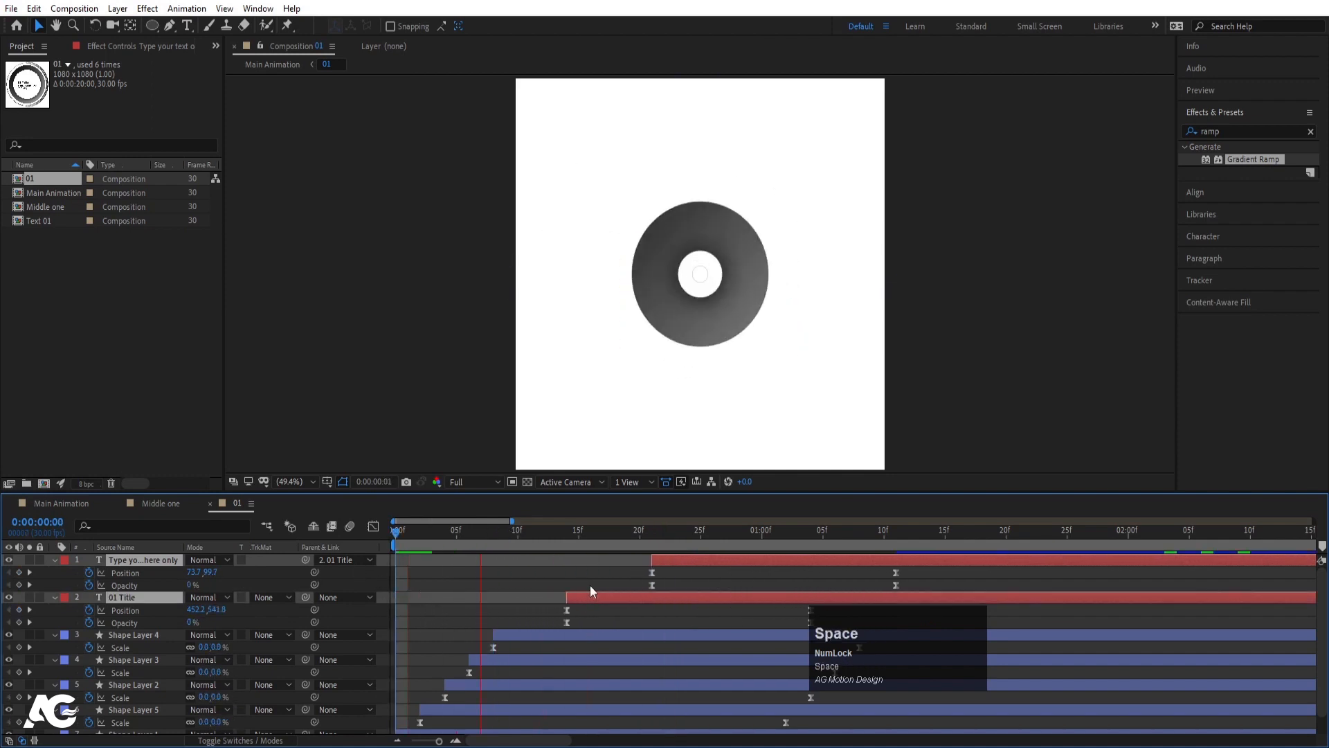
left_click(604, 576)
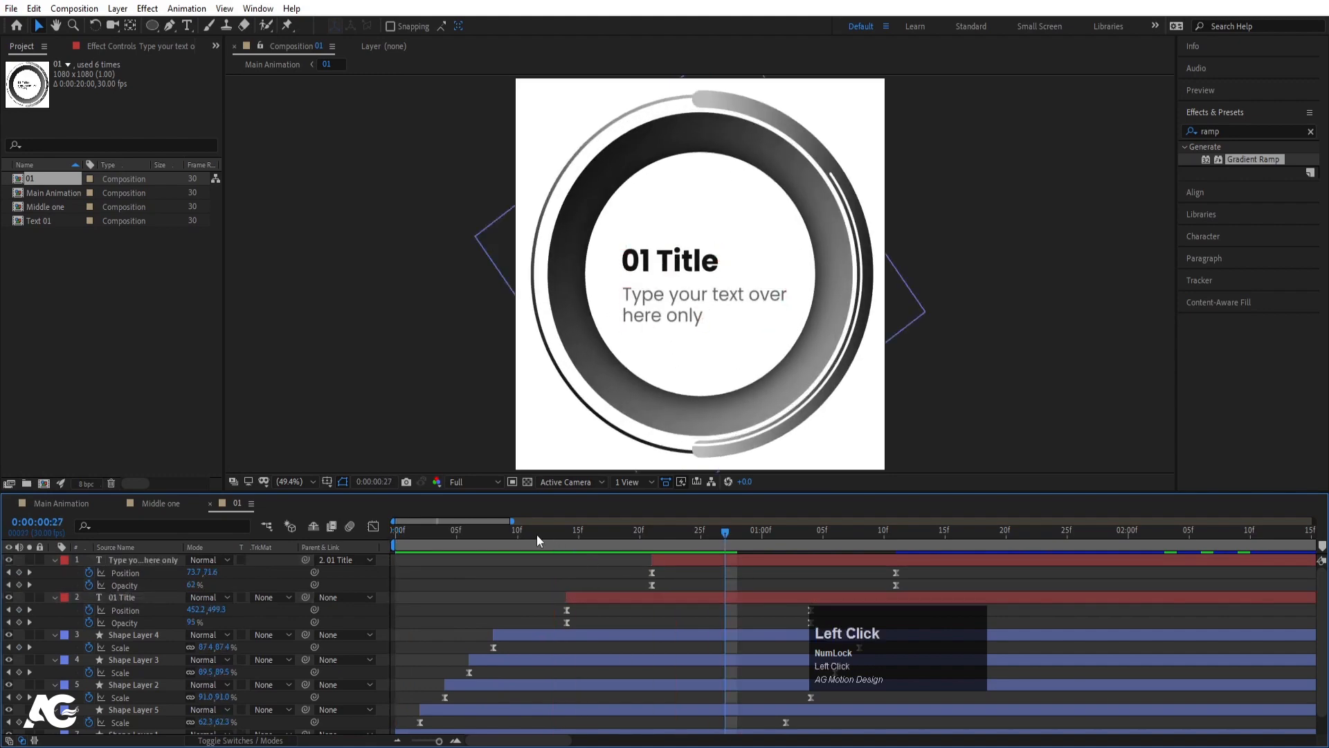
key("space")
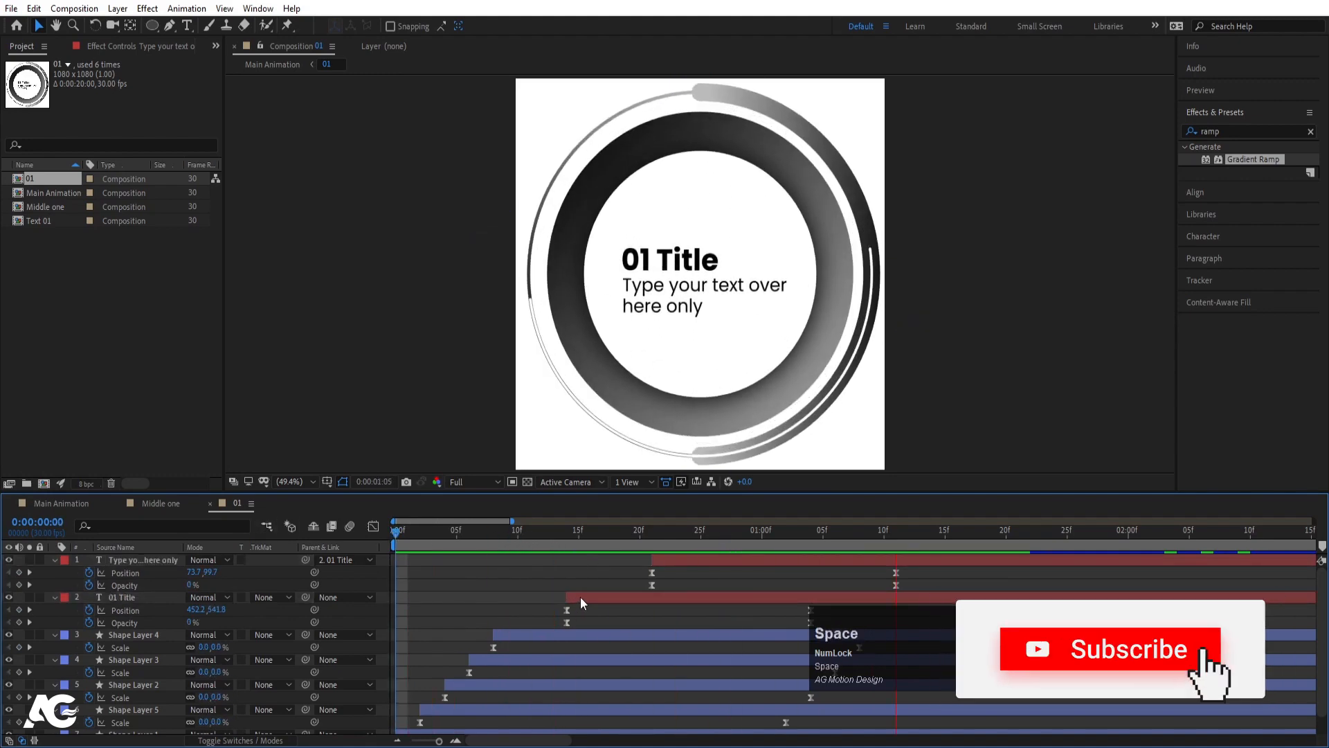
key("space")
- Collapse the keyframed properties of all layers in composition 01
left_click(462, 583)
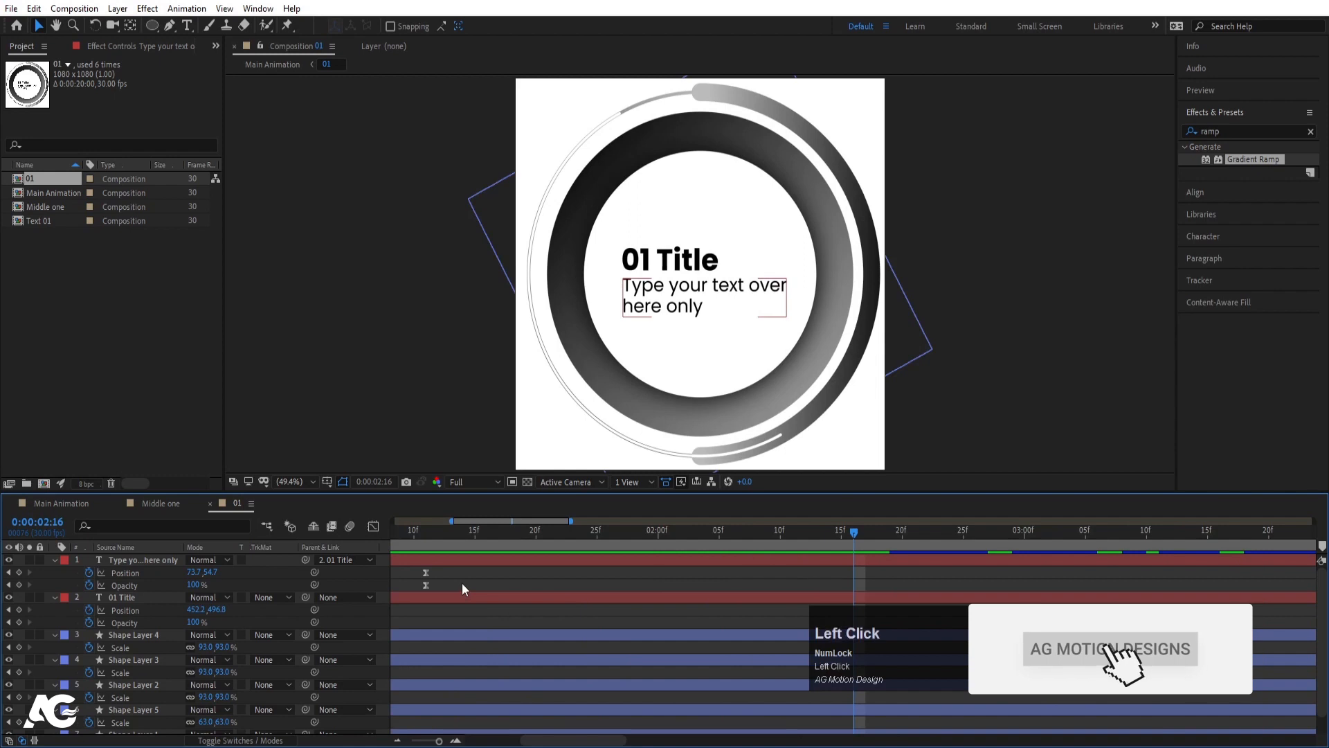
key("minus")
left_click(414, 567)
key("u")
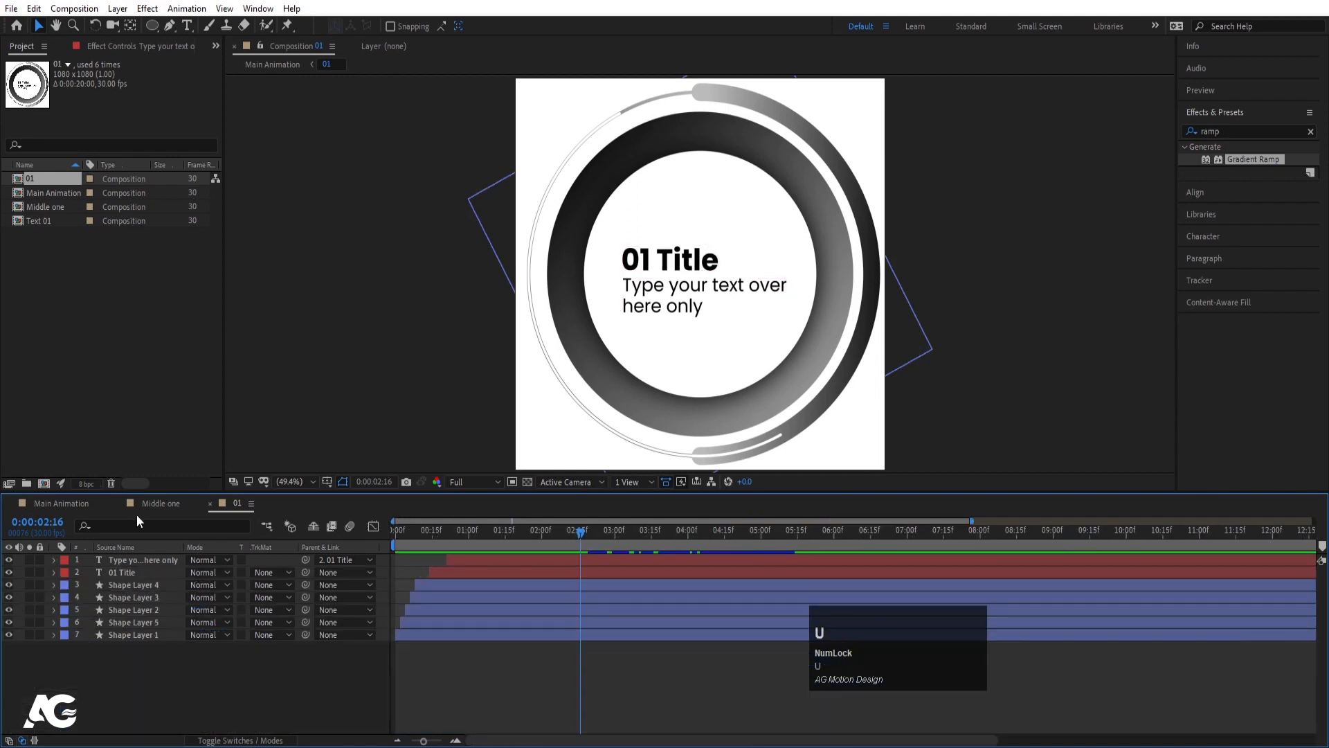
- Open the Main Animation composition, set its preview resolution to Quarter, and preview the whole infographic
left_click(72, 502)
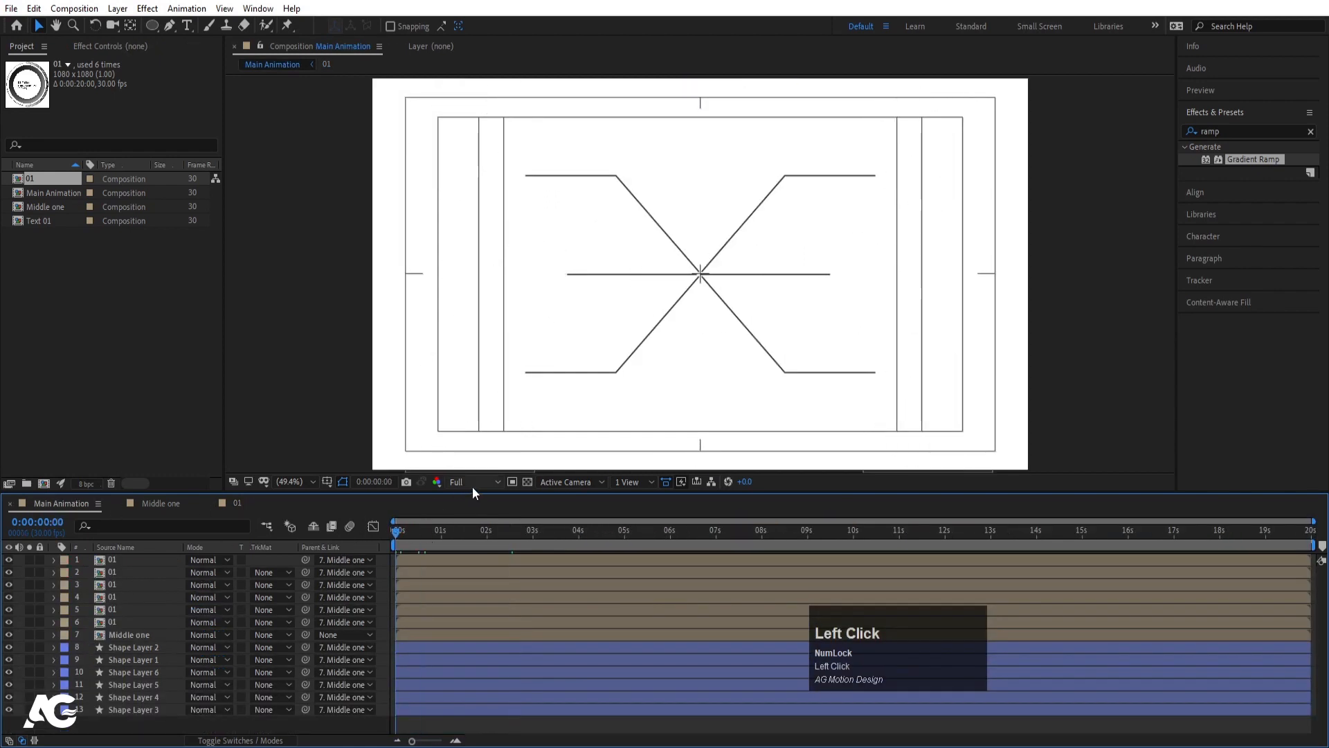
left_click(473, 486)
left_click(471, 565)
key("space")
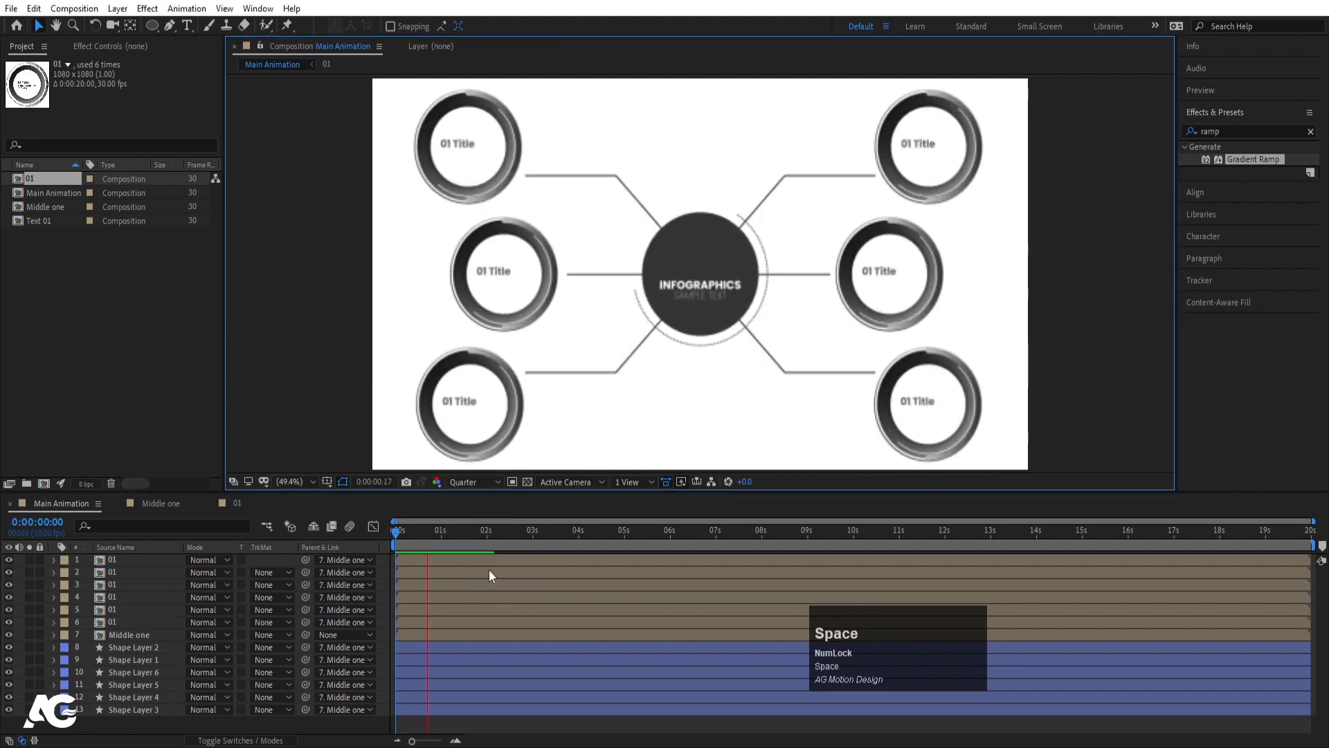
left_click(430, 521)
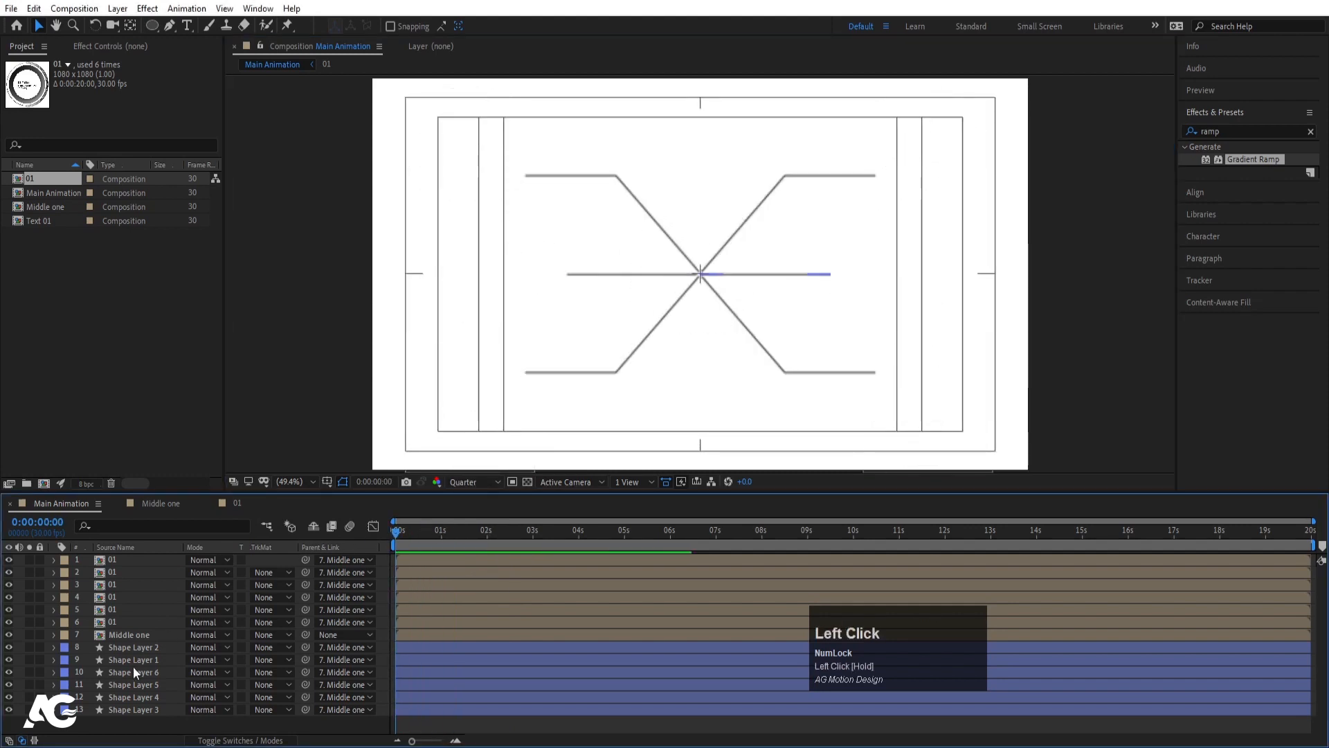
- Add Trim Paths to Shape Layer 3, the upper-right connector line, and expand its properties
left_click(119, 709)
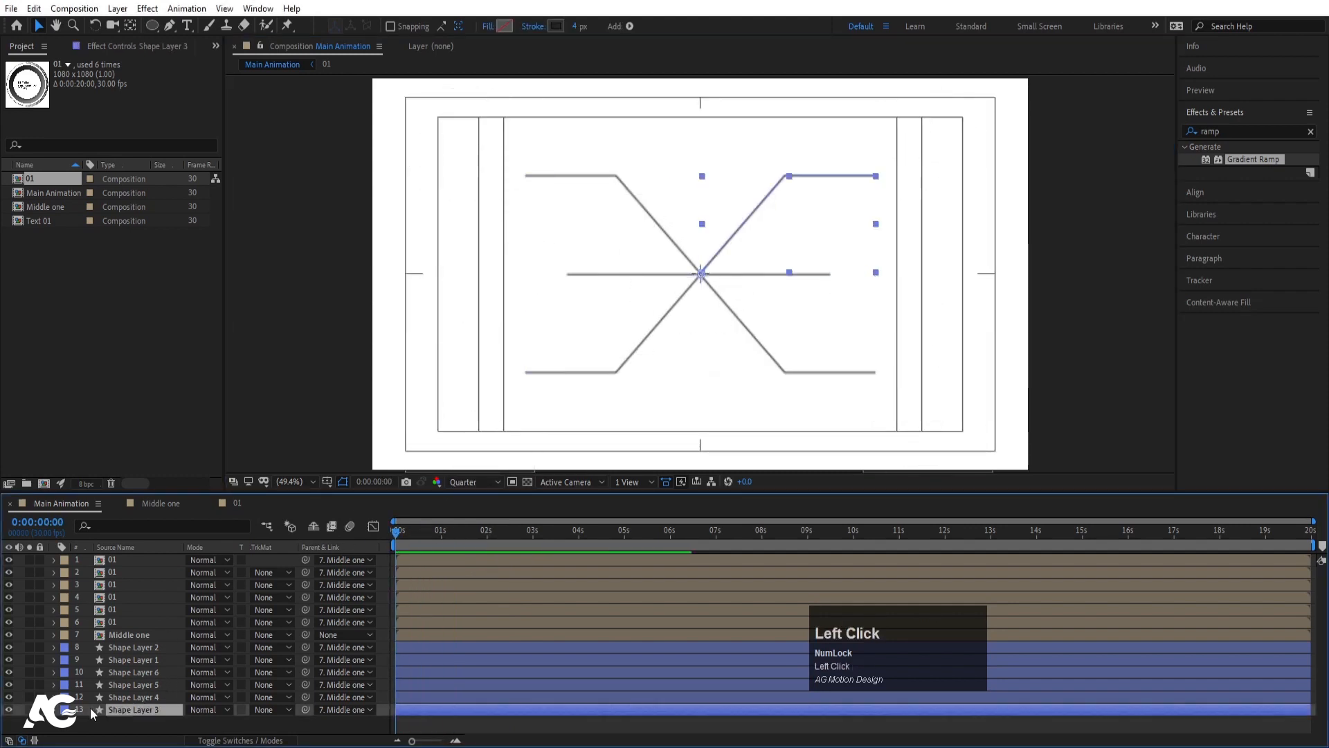
left_click(53, 709)
left_click(290, 715)
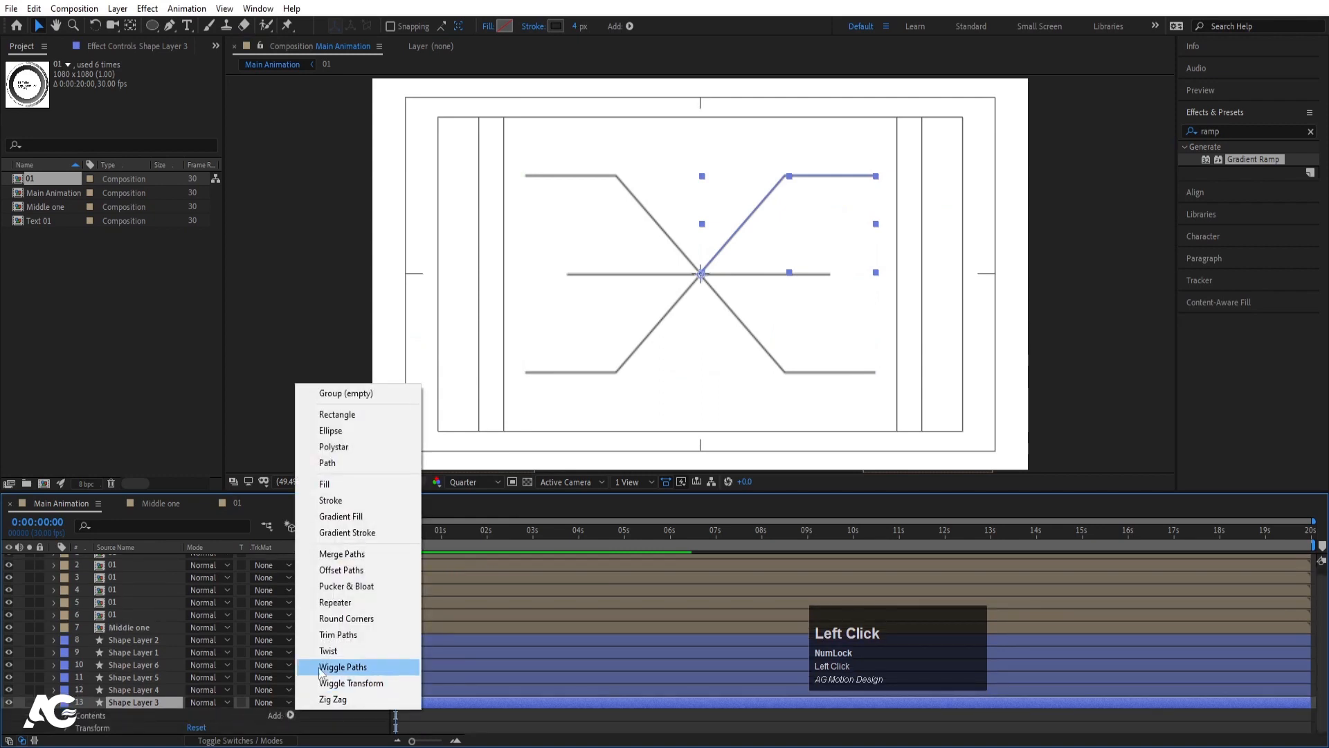
left_click(356, 632)
left_click(77, 728)
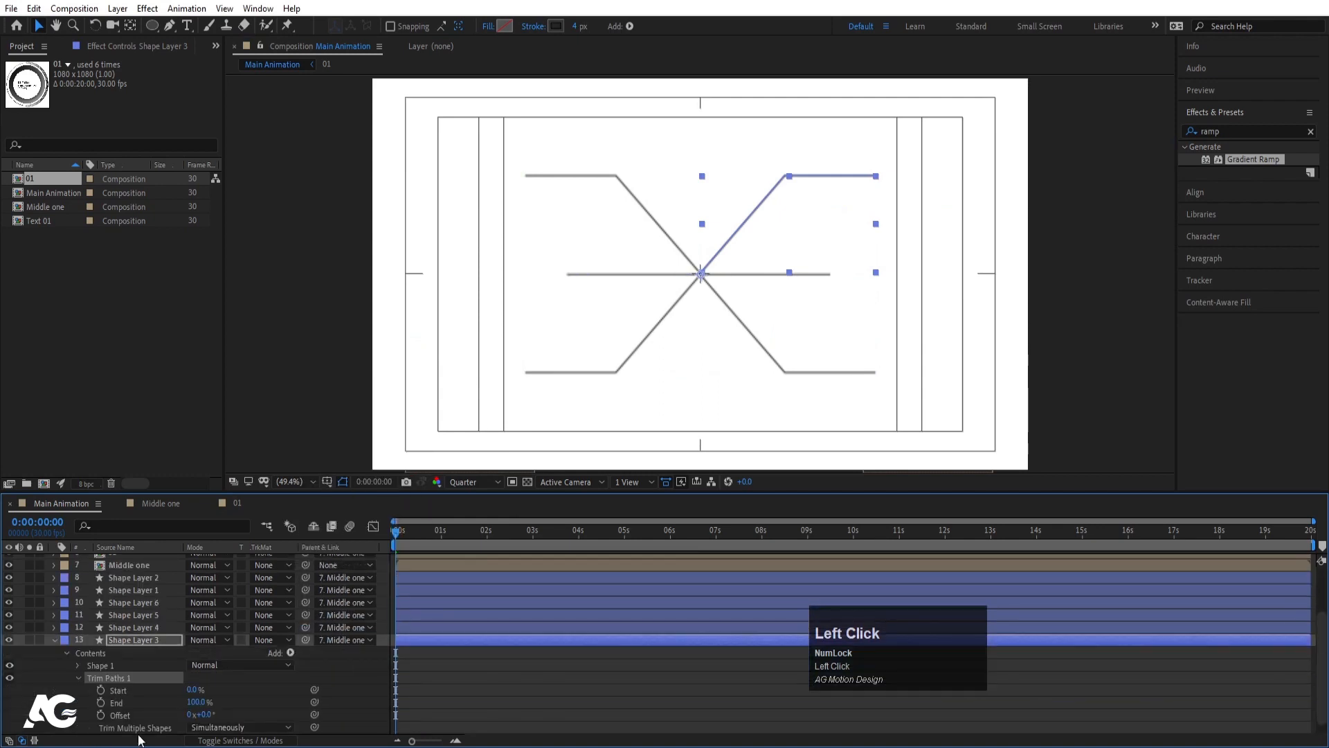
- Animate Shape Layer 3's Trim Paths End from 0% at frame 0 to the full line just after 1 second, with Easy Ease
left_click_drag(193, 703, 129, 697)
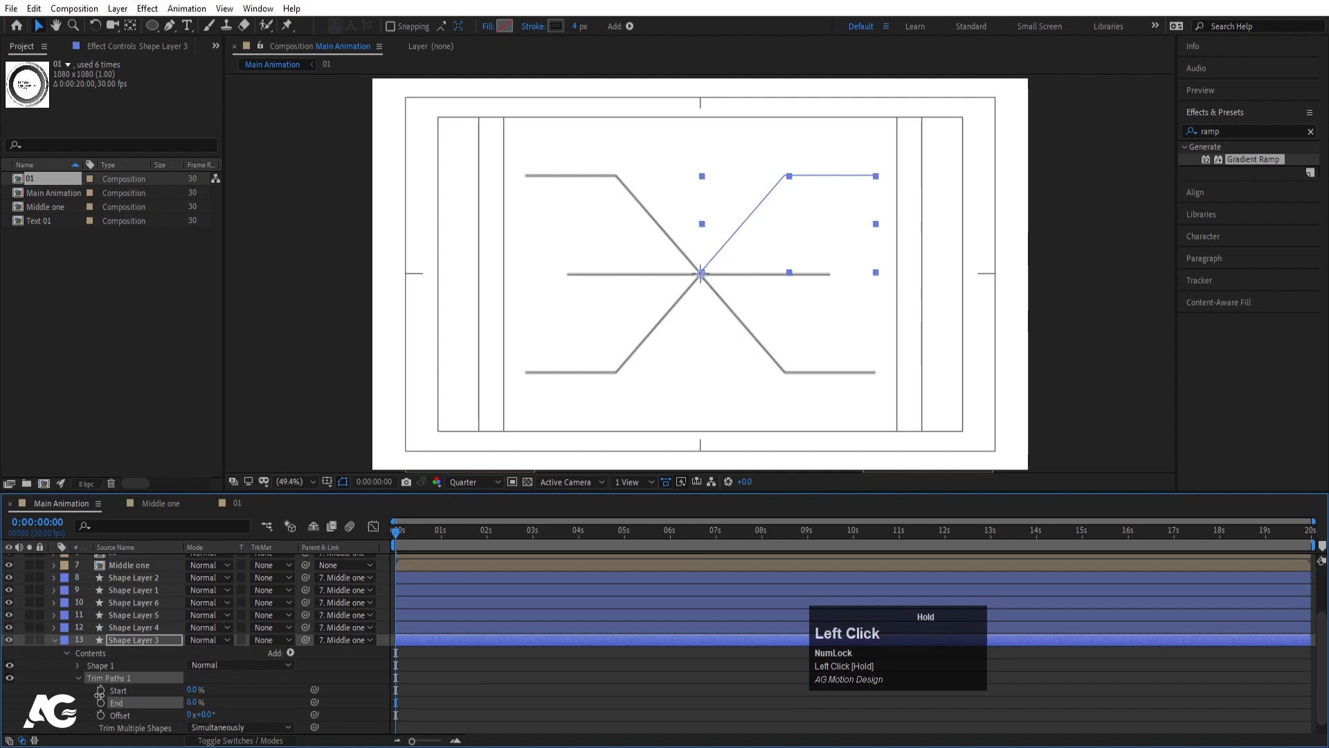
key("space")
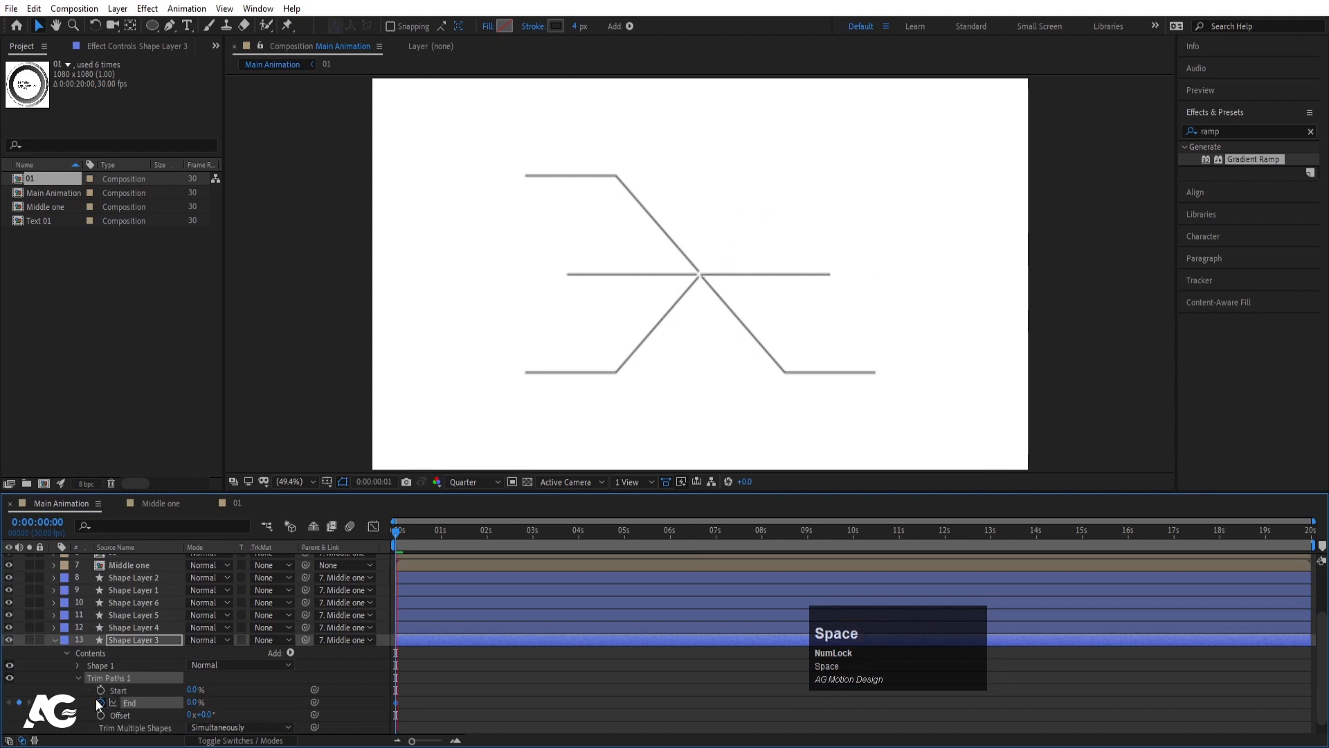
left_click_drag(196, 705, 355, 719)
key("j")
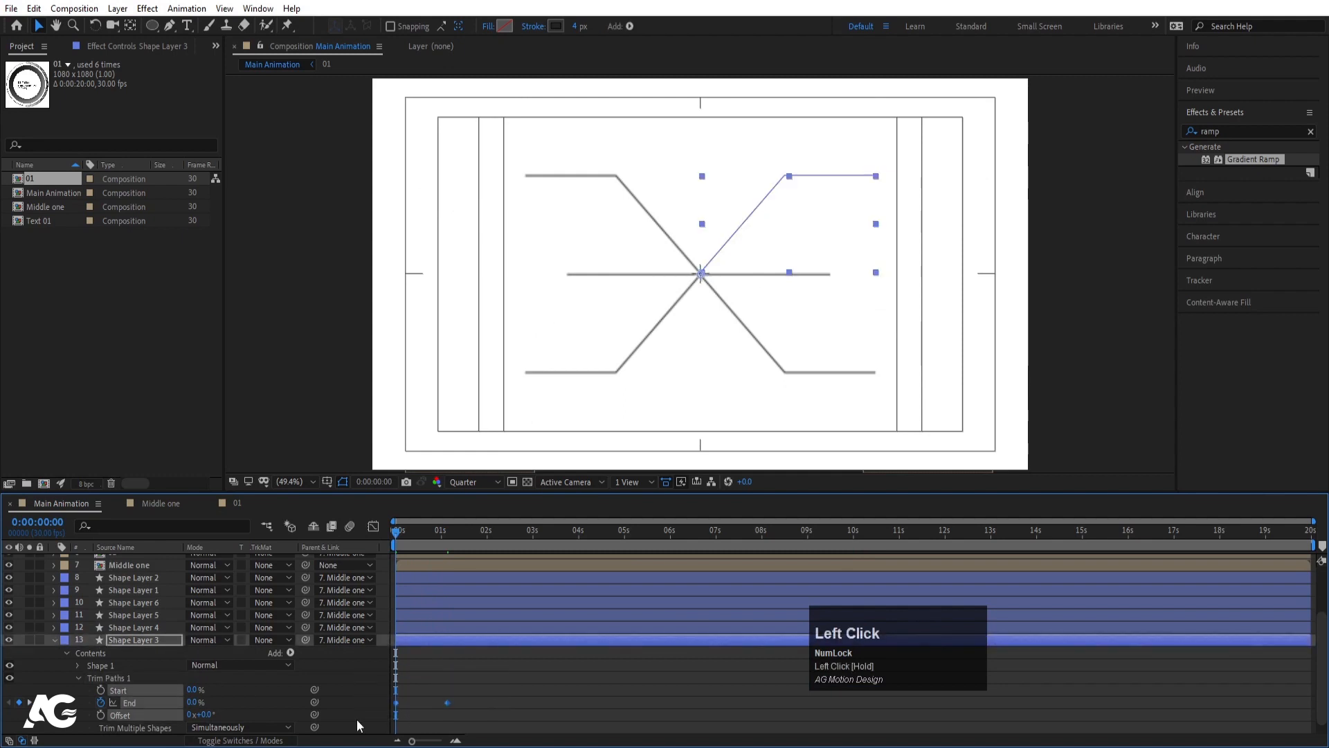
key("F9")
- Copy the animated Trim Paths from Shape Layer 3 to Shape Layer 4 at frame 0, and preview the line growth
left_click(176, 691)
left_click(139, 683)
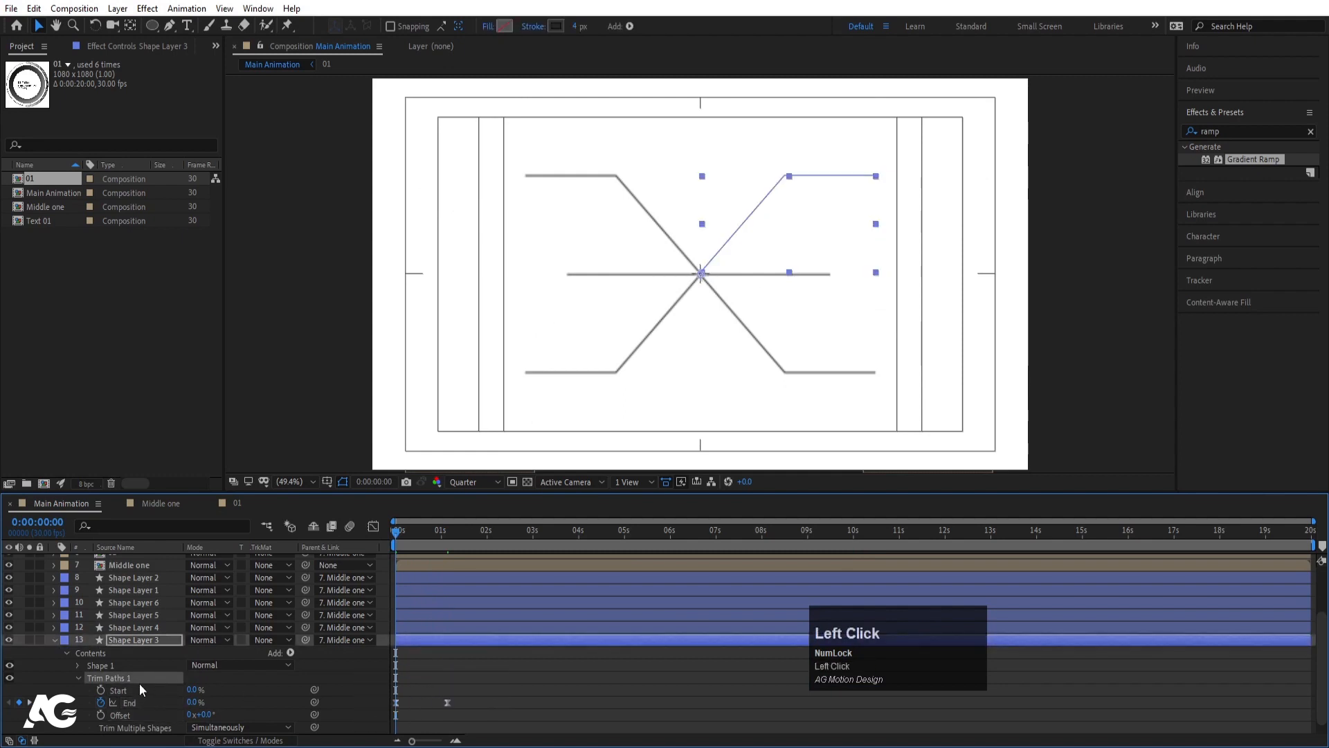
left_click(134, 626)
key("ctrl+v")
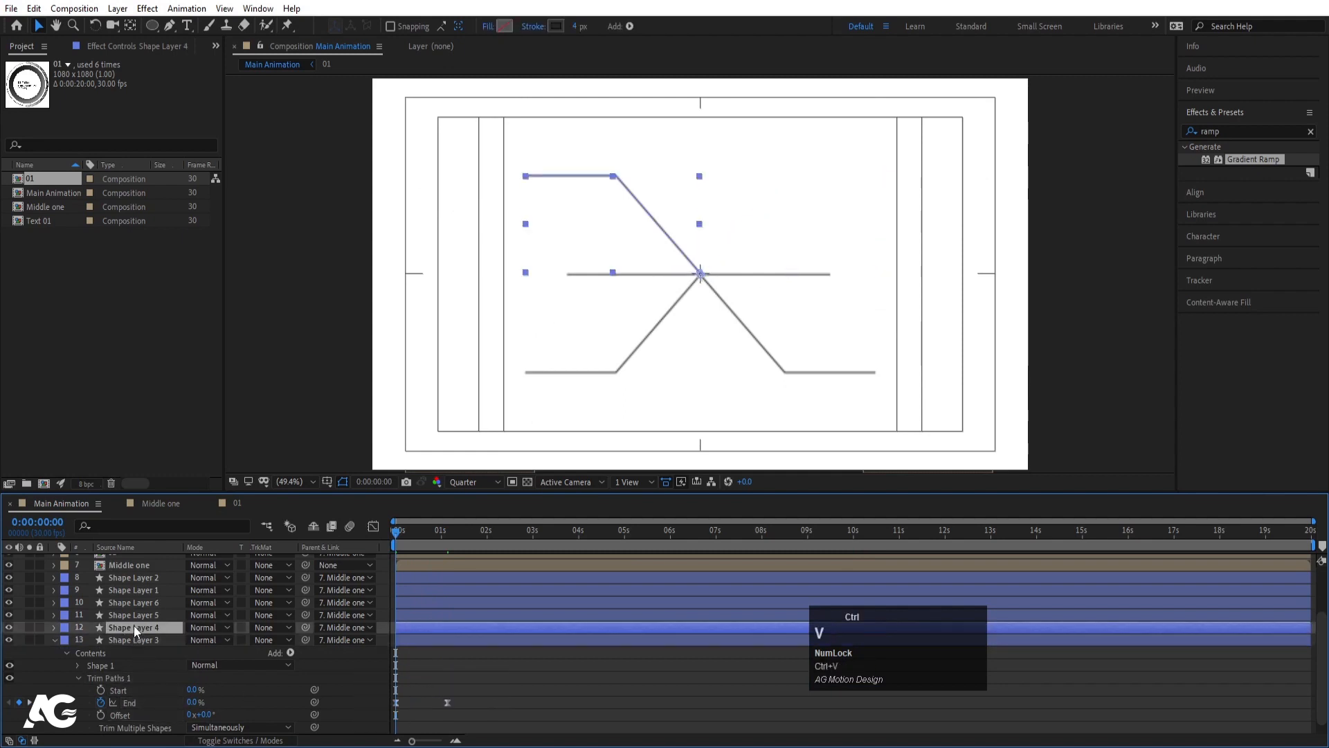
key("space")
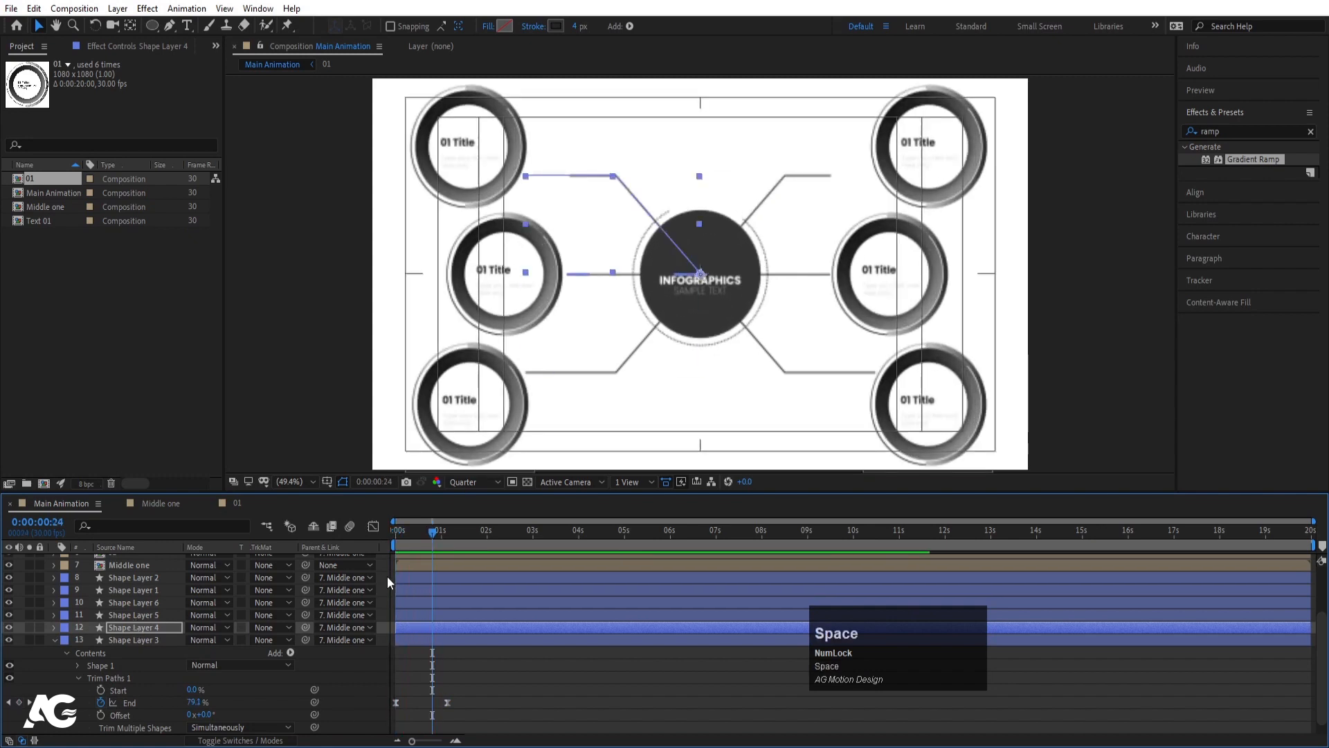
left_click(413, 529)
- Paste the animated Trim Paths onto Shape Layer 5 and preview the lower-right line's growth
left_click(128, 615)
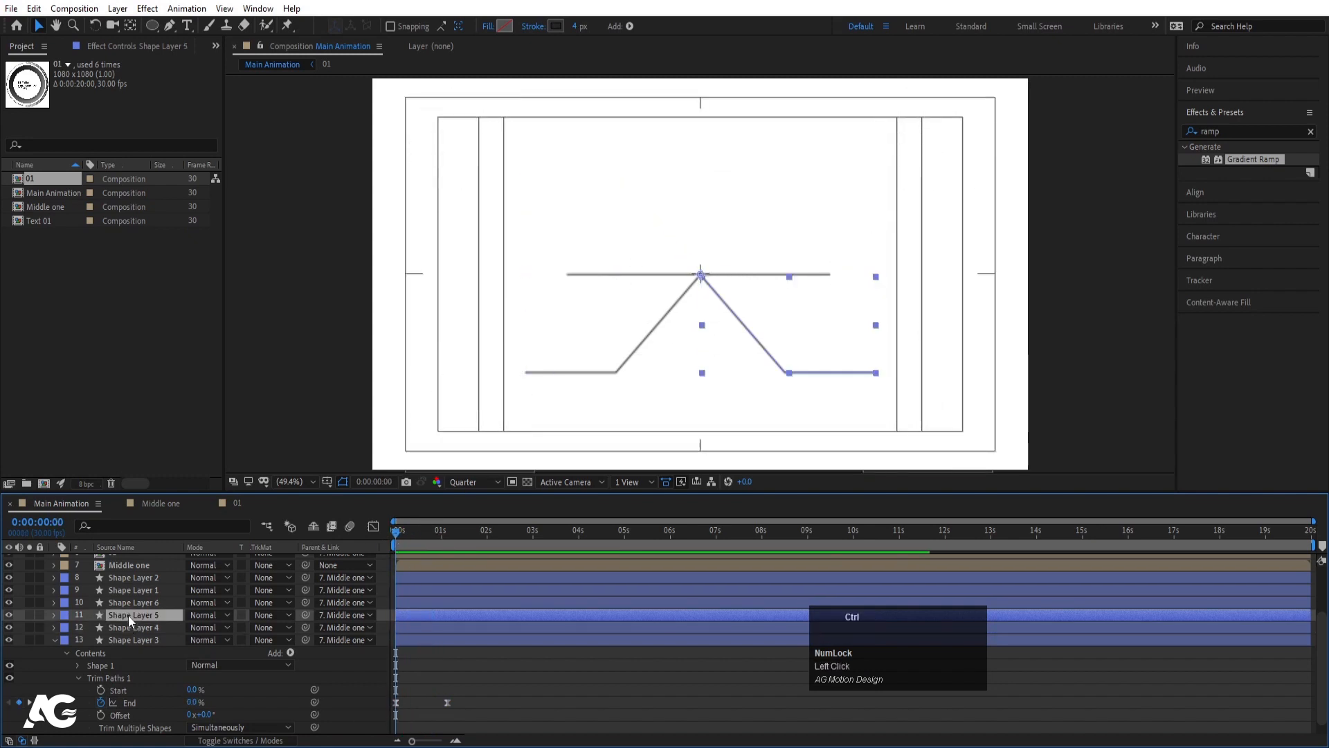
key("ctrl+v")
key("space")
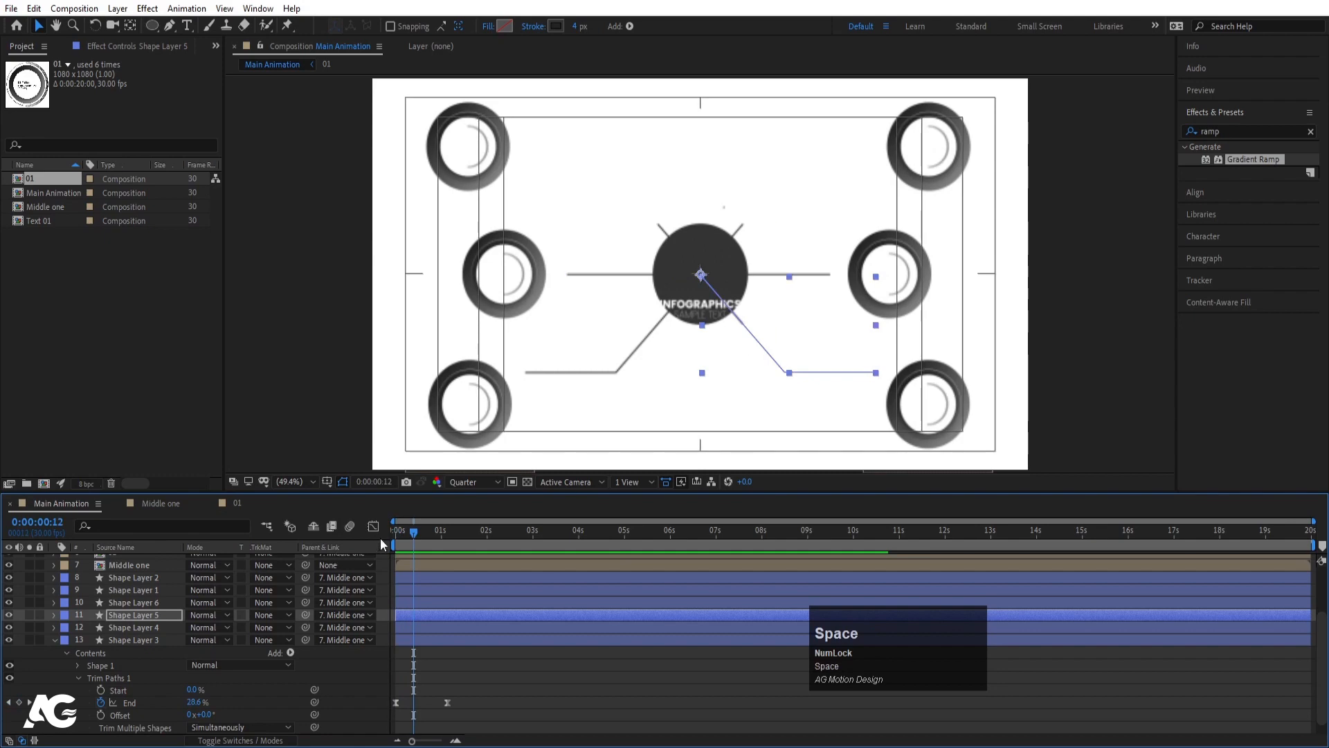
- Try pasting the animated Trim Paths onto Shape Layers 6, 1 and 2 together, preview it, and undo the paste
left_click(151, 604)
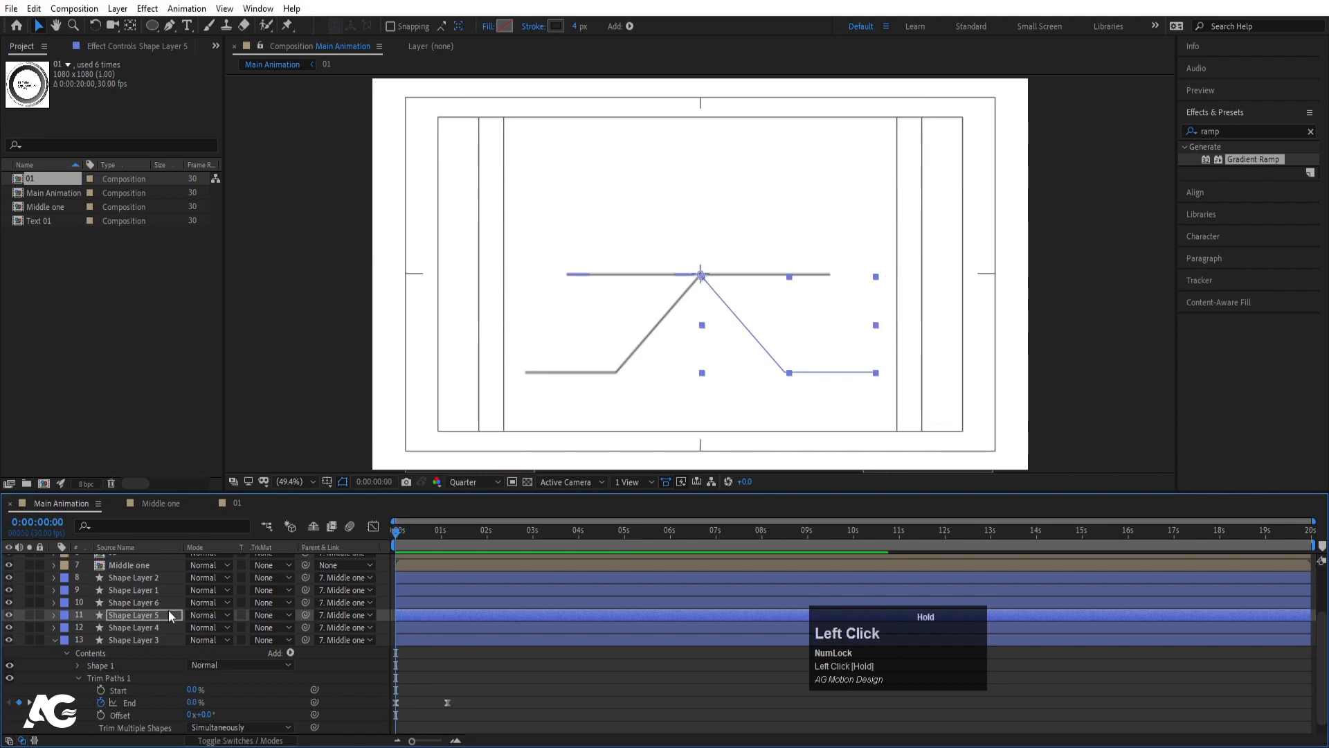
left_click(143, 578, "shift")
key("ctrl+v")
key("space")
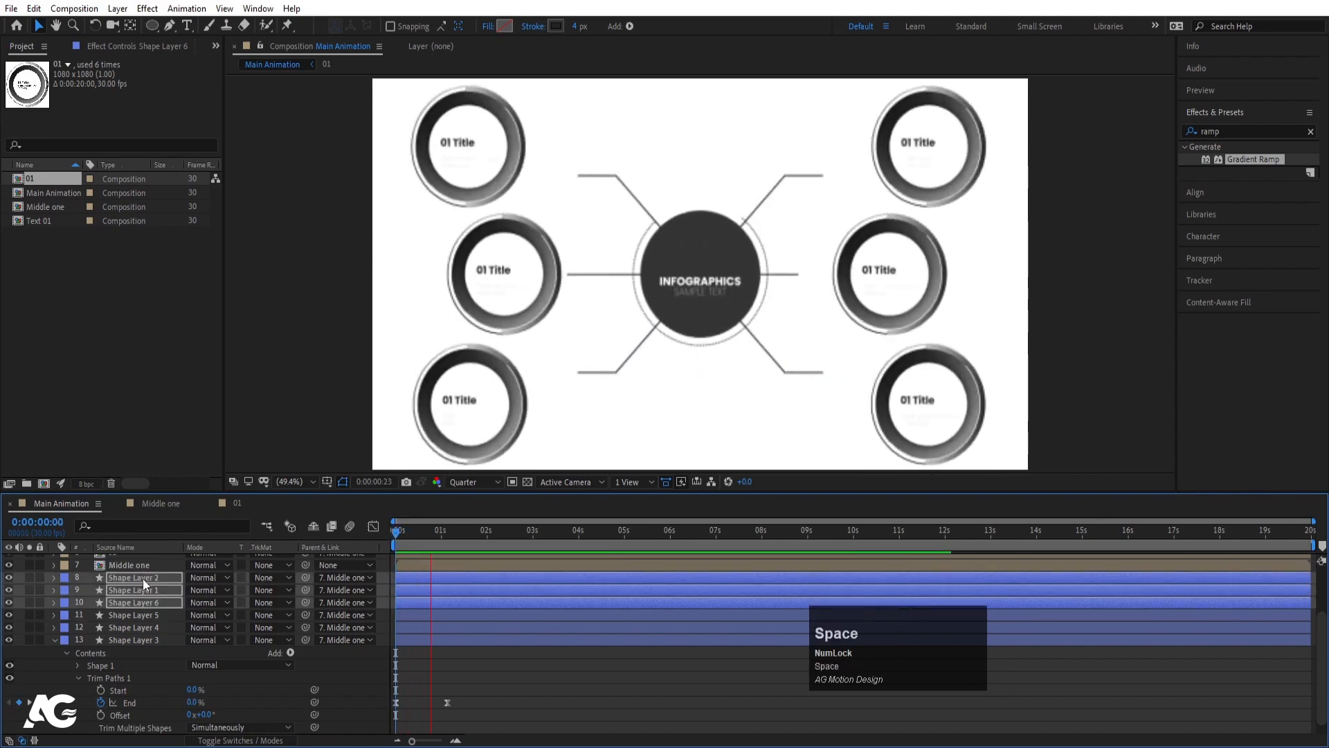
key("space")
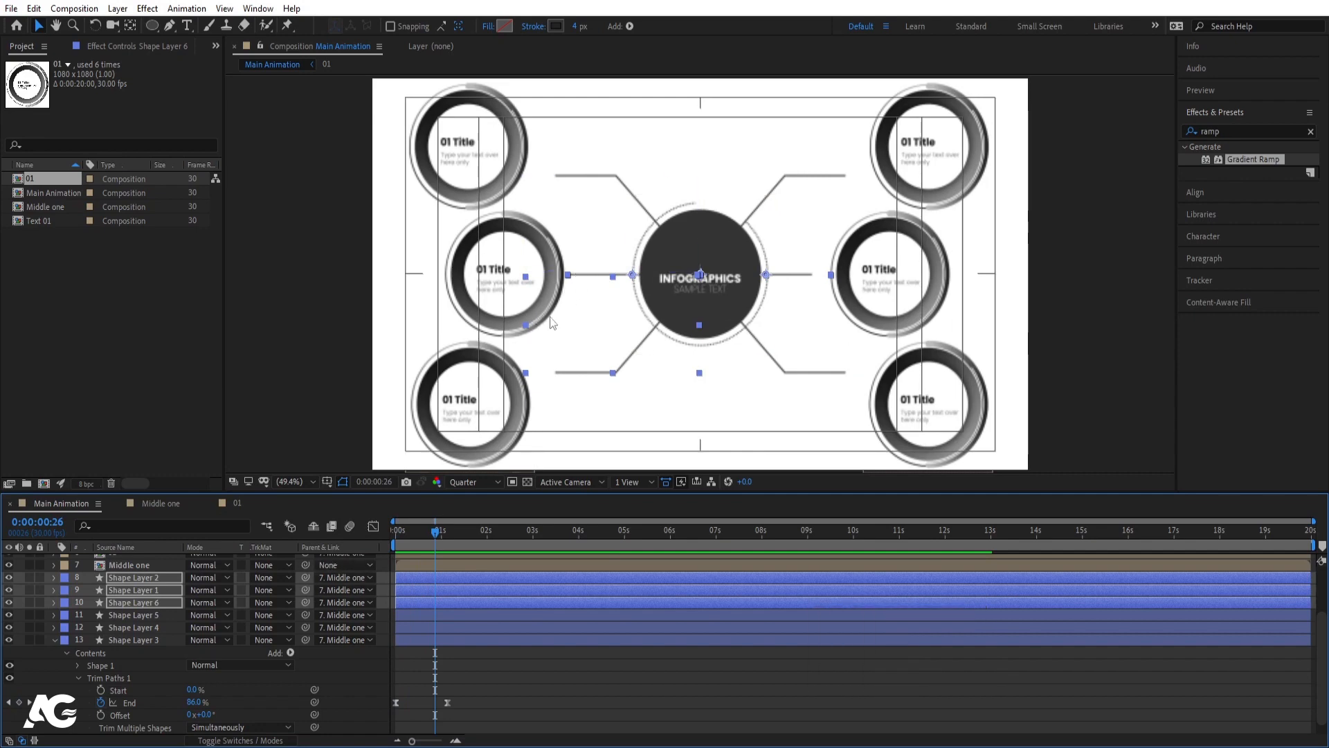
key("ctrl+z")
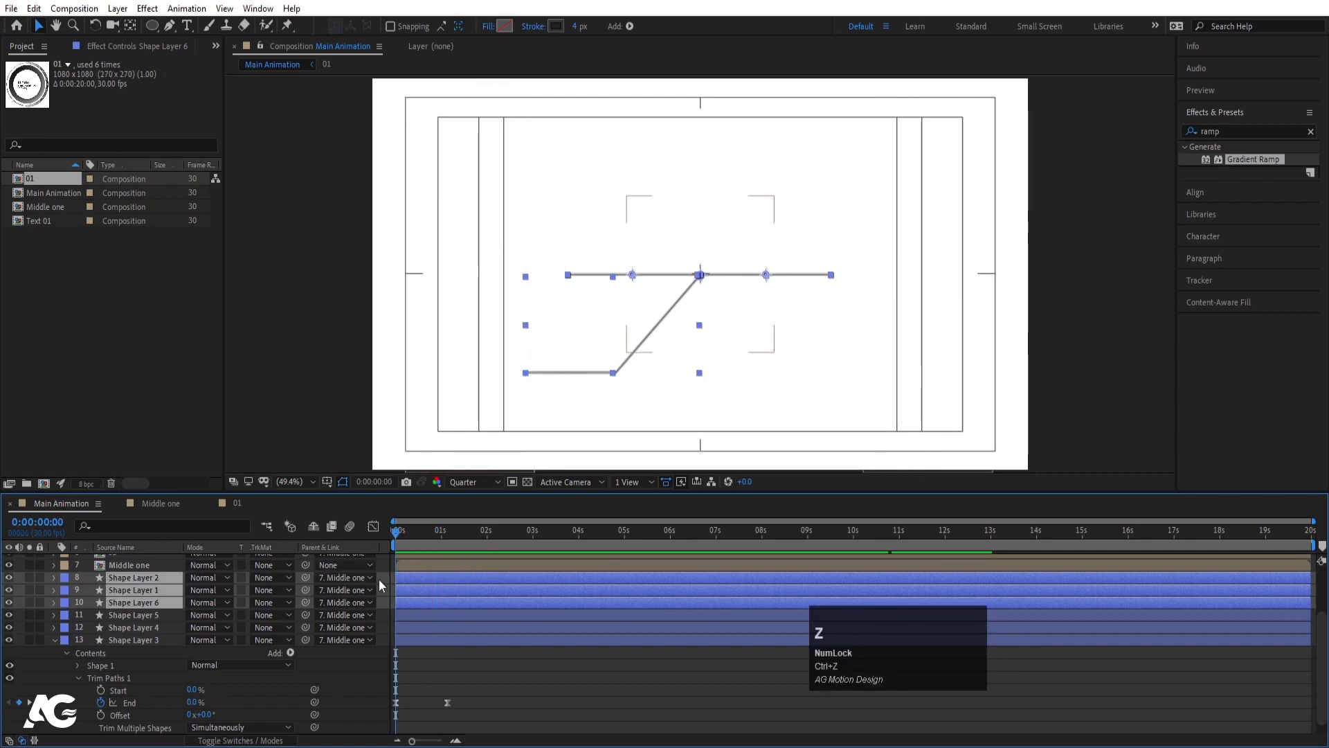
left_click(376, 589)
left_click(533, 451)
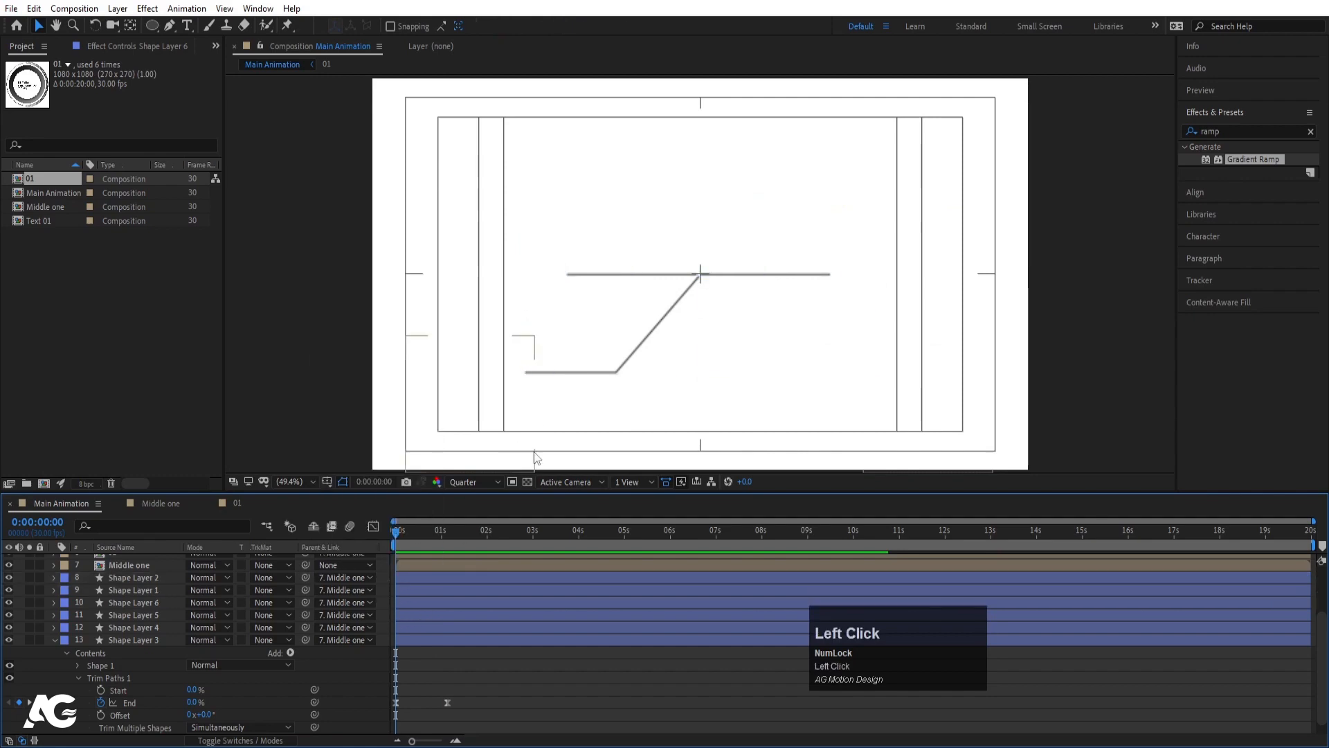
- Paste the animated Trim Paths onto Shape Layer 6, the lower-left line, preview it, and return to frame 0
left_click(563, 368)
key("v")
key("space")
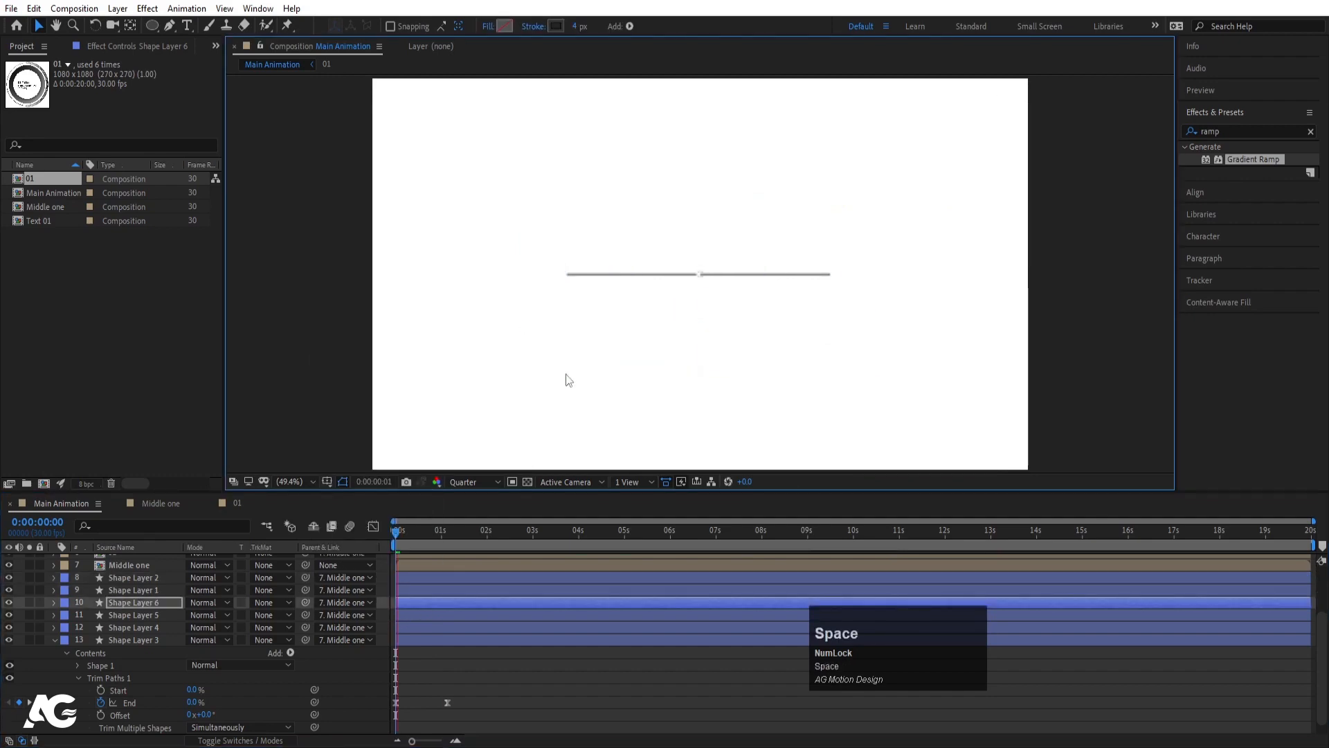
key("space")
left_click_drag(414, 539, 347, 550)
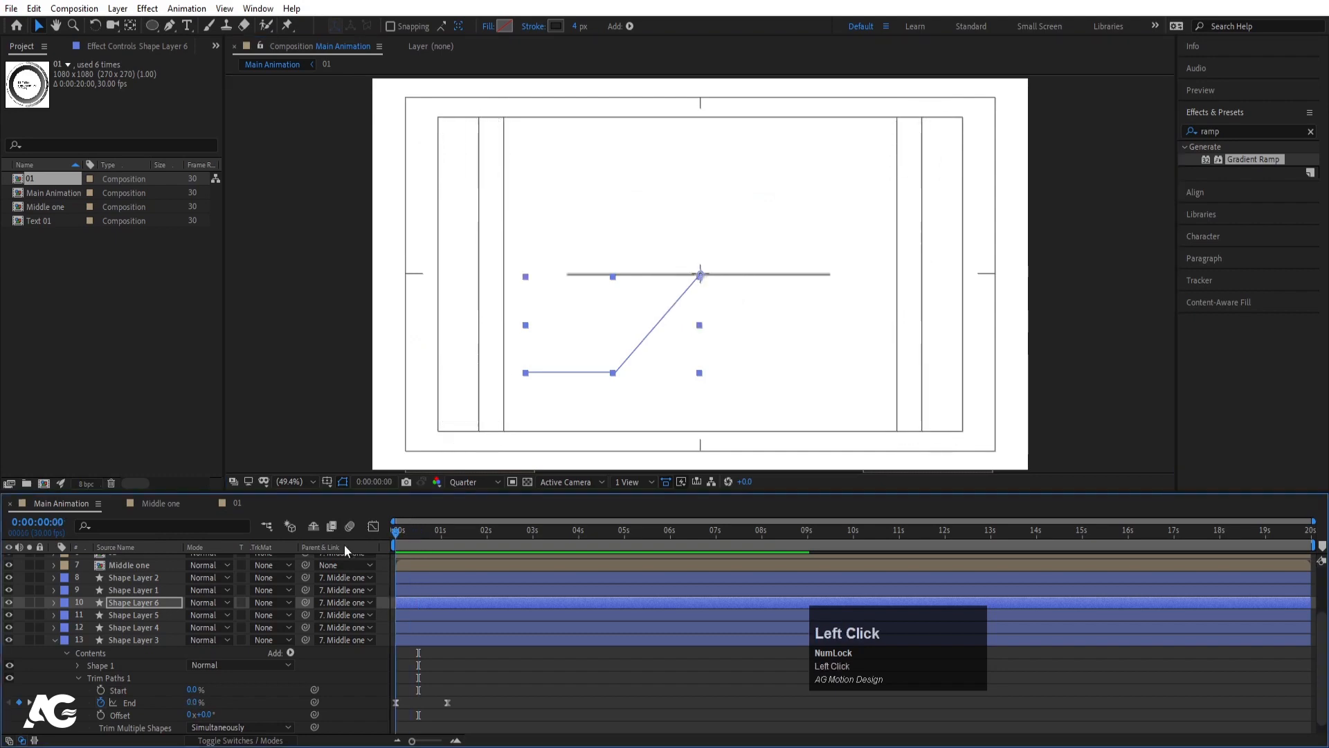
- Paste the animated Trim Paths onto Shape Layer 1, the middle-right line, preview its growth, and return to frame 0
left_click(805, 276)
key("v")
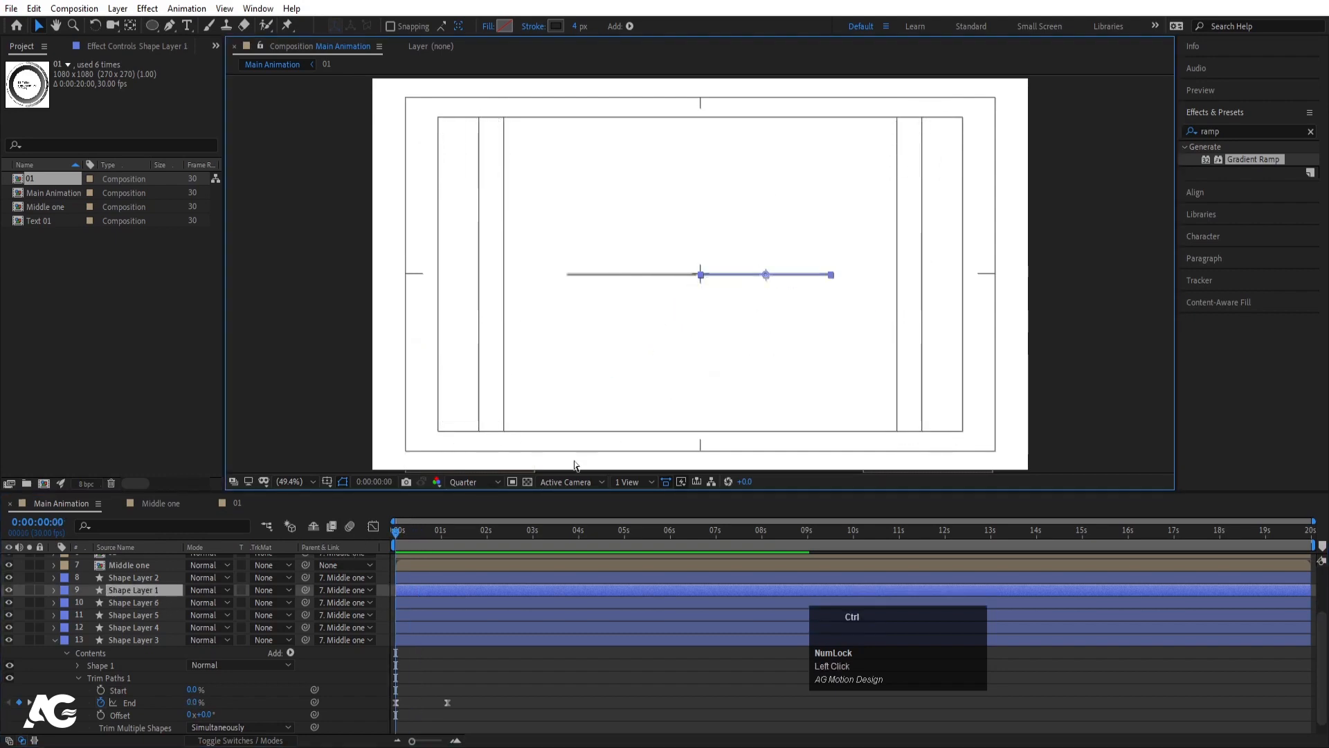
key("space")
key("space")
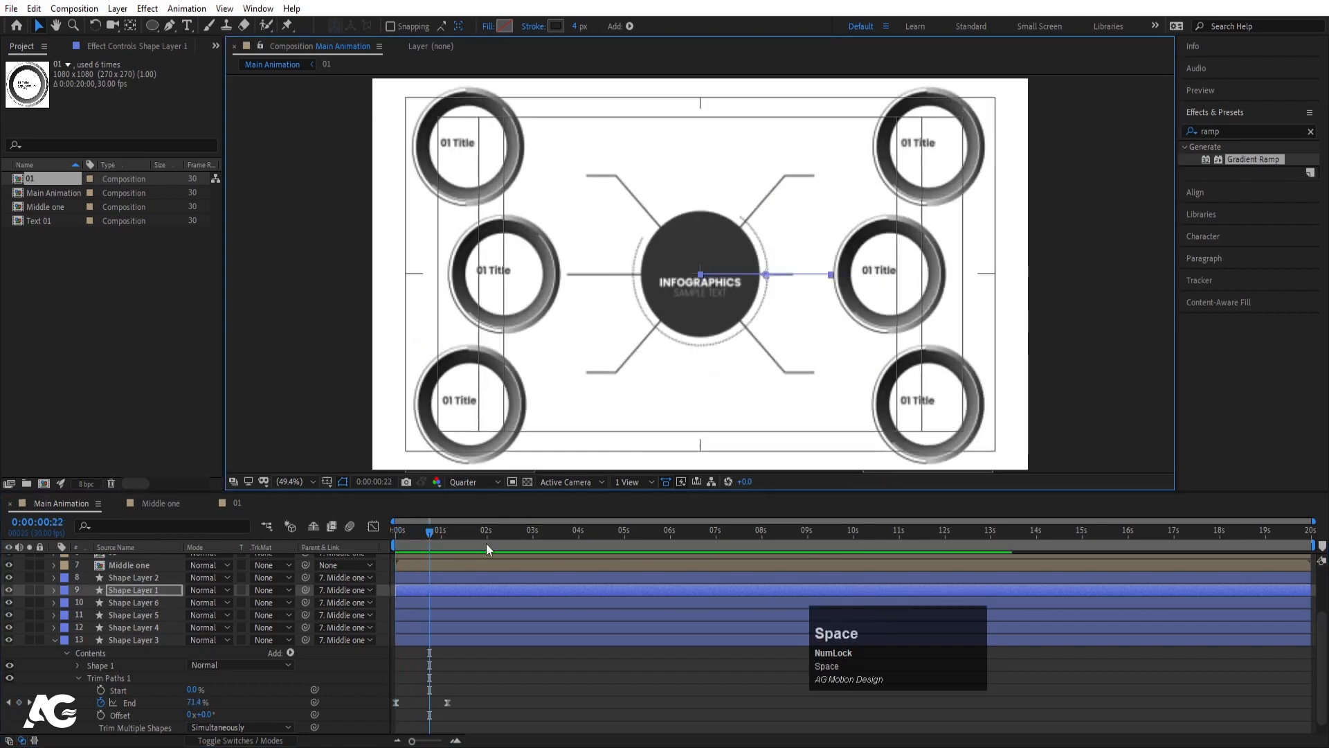
left_click_drag(414, 534, 167, 580)
- Paste the animated Trim Paths onto Shape Layer 2, the middle-left line, preview it, and reveal its keyframes at frame 0
left_click(158, 582)
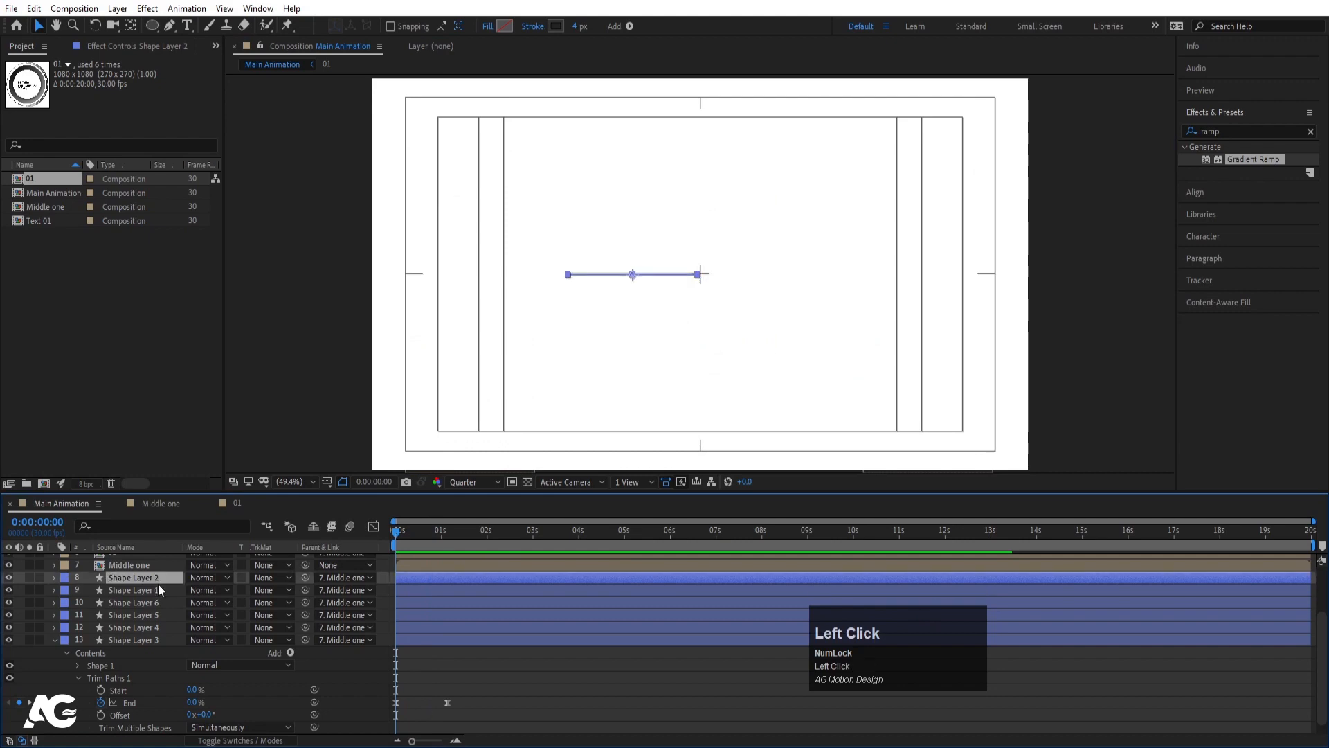
key("v")
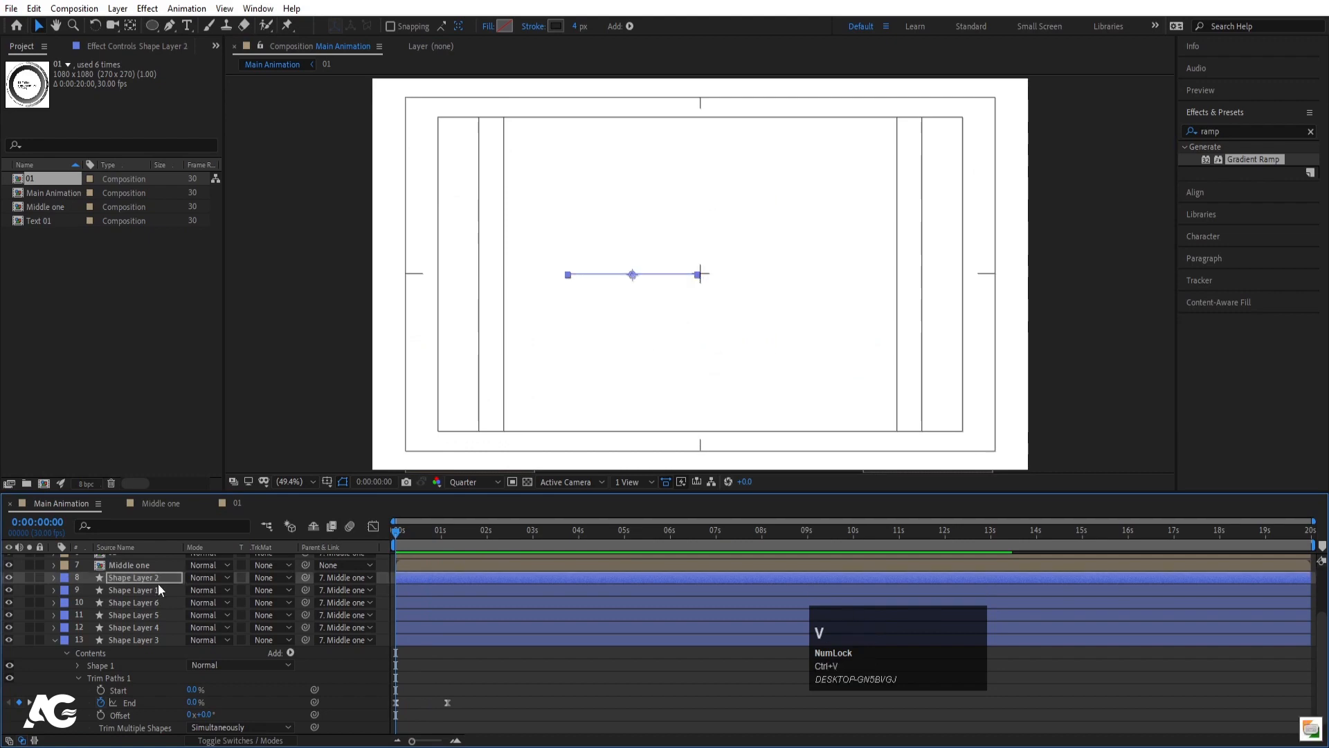
key("space")
key("space")
key("u")
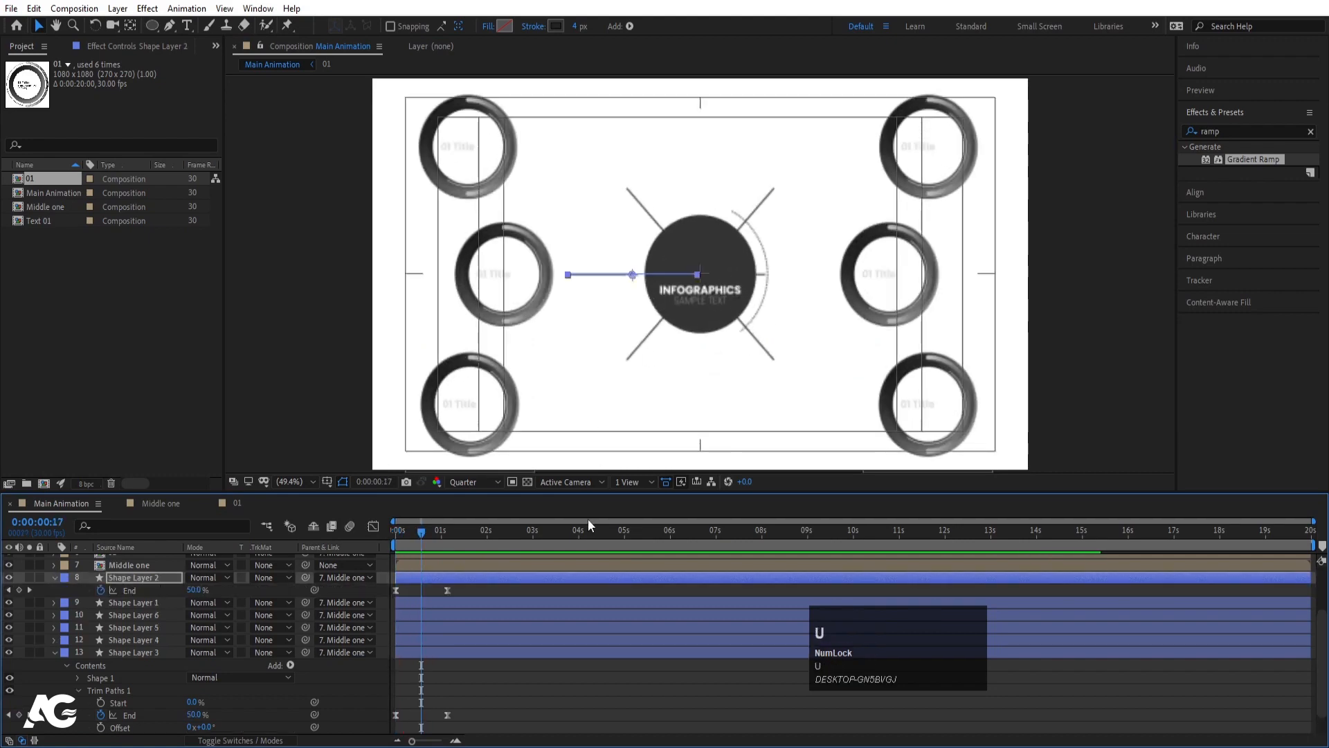
key("j")
- Remove the End keyframes from Shape Layer 2's Trim Paths and set End to 100%
left_click(54, 579)
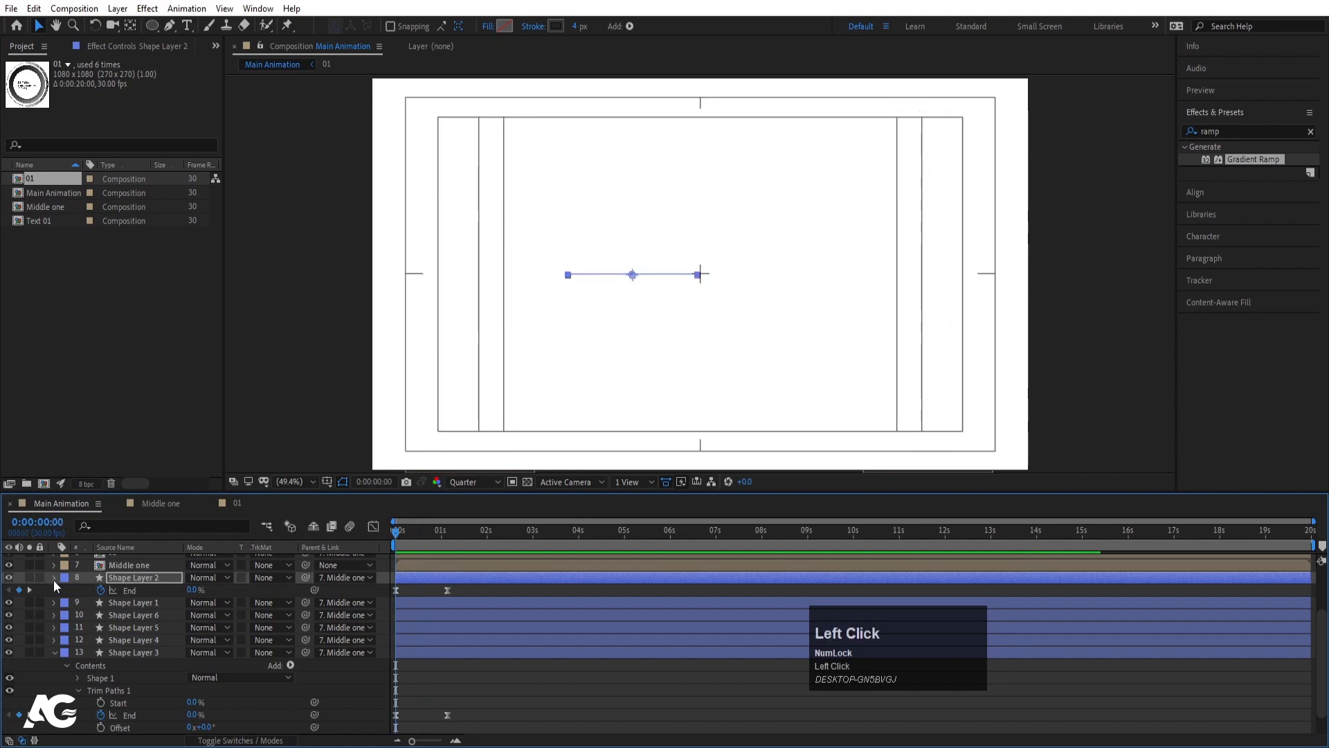
left_click(54, 578)
left_click(126, 639)
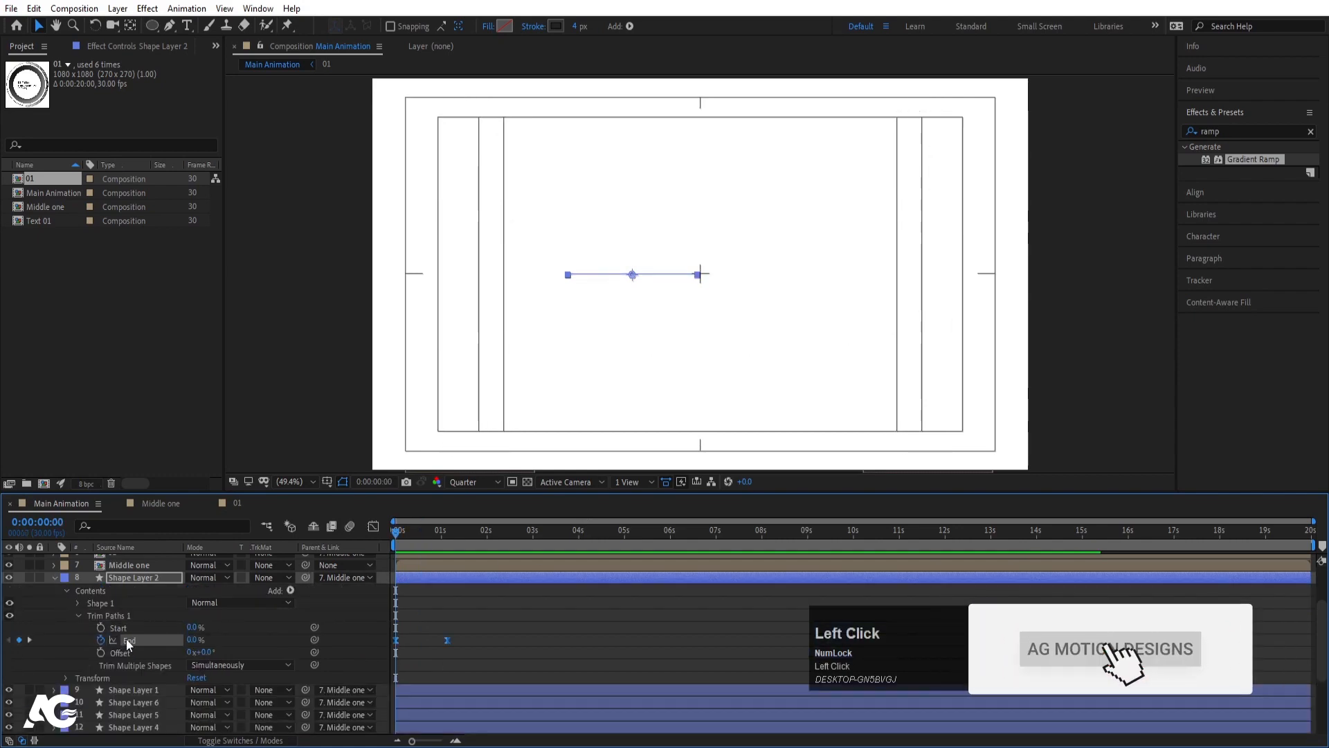
key("Delete")
left_click_drag(194, 639, 420, 633)
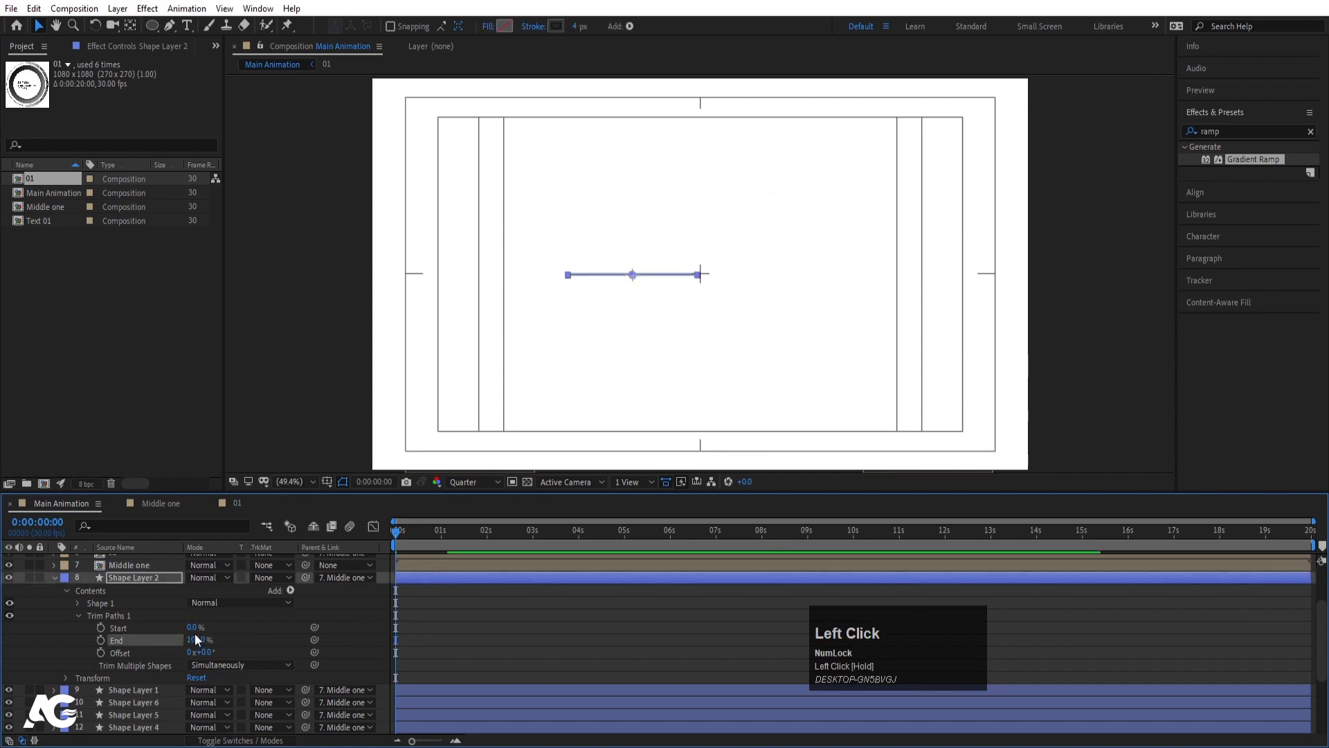
- Keyframe Shape Layer 2's Trim Paths Start at 100% on frame 0 and 0% at 0:00:01:04
left_click_drag(193, 628, 230, 626)
left_click_drag(316, 616, 315, 616)
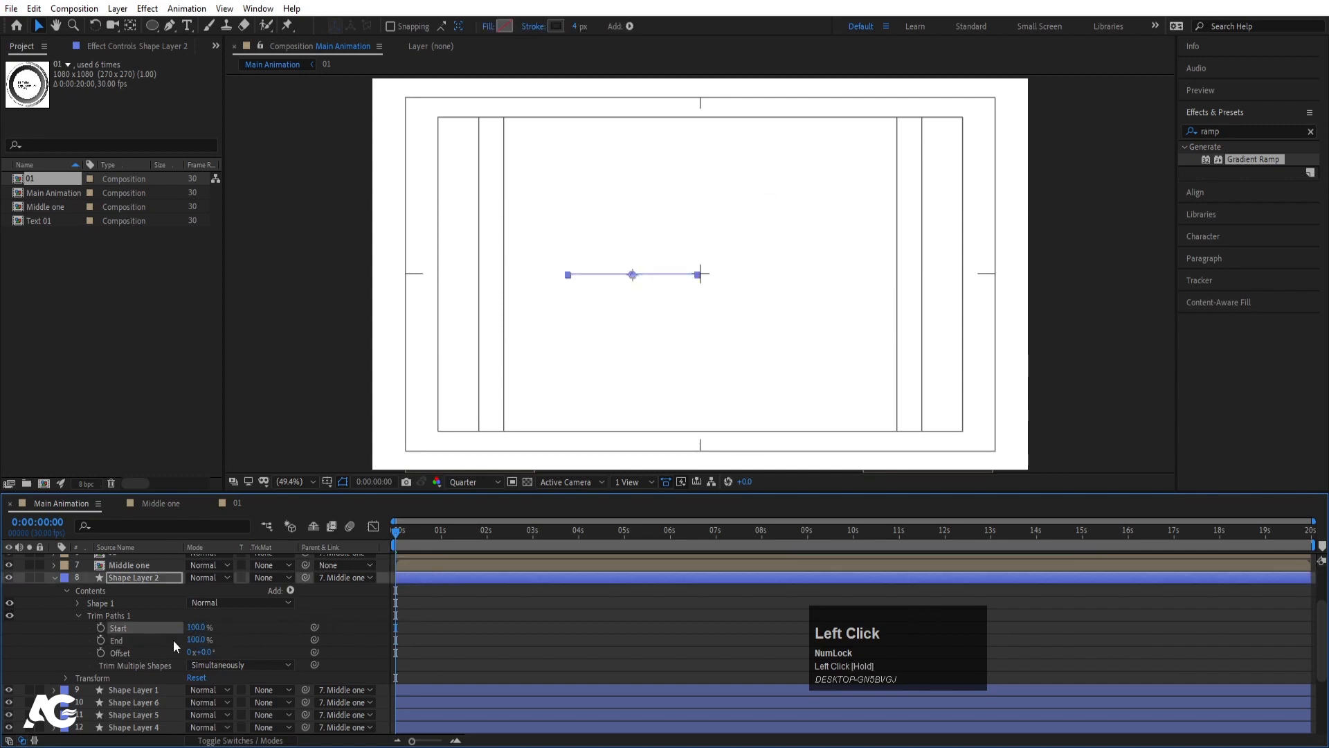
left_click(101, 628)
scroll(450, 689, "up", 3)
key("k")
scroll(318, 652, "up", 2)
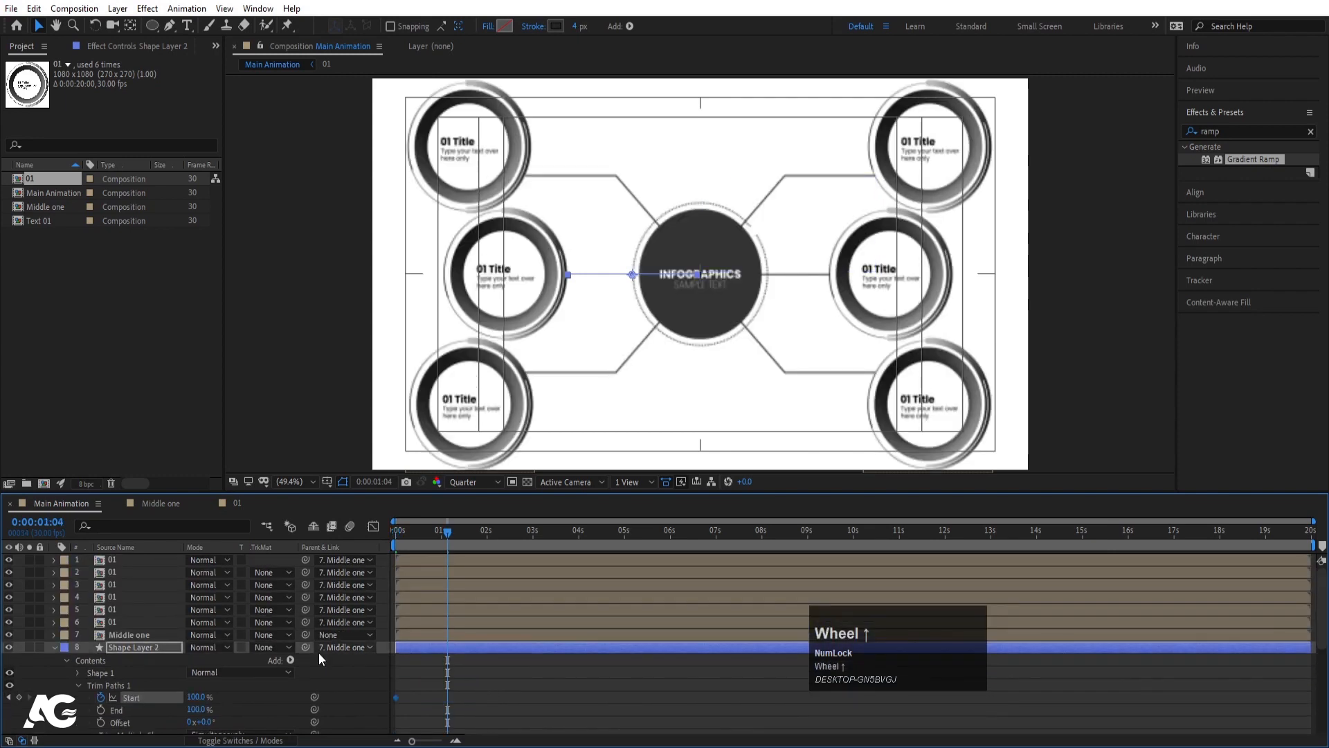
left_click_drag(198, 696, 77, 695)
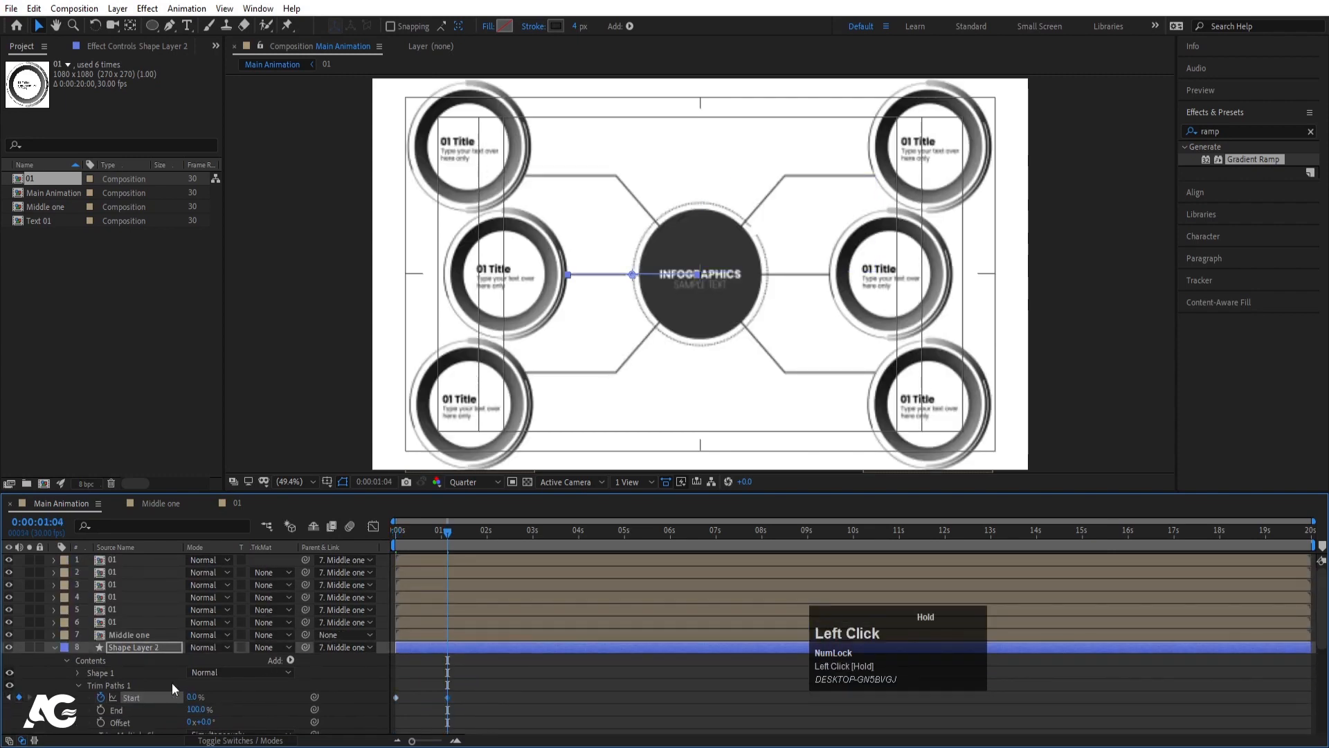
- Apply Easy Ease to both Start keyframes of Shape Layer 2, collapse the layer properties, and return to frame 0
left_click_drag(471, 670, 324, 722)
key("F9")
left_click(488, 695)
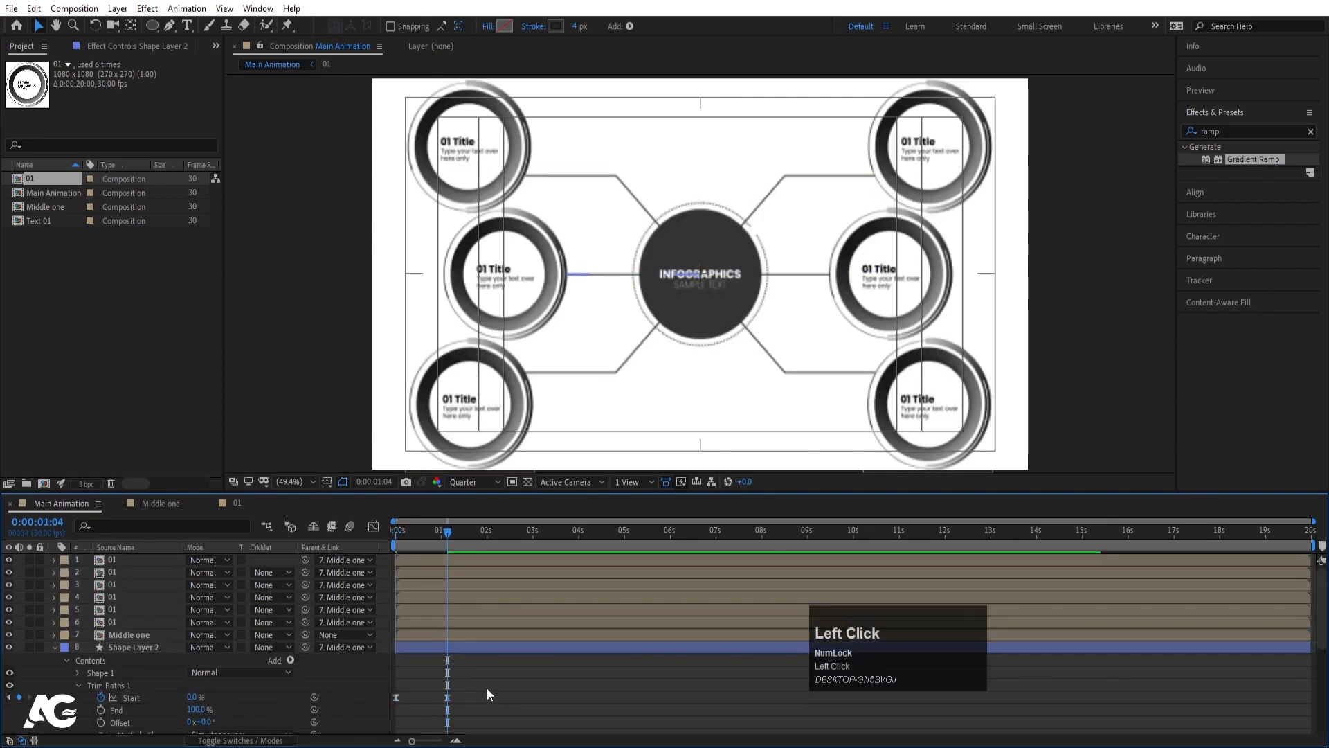
key("u")
key("u")
left_click_drag(414, 533, 372, 536)
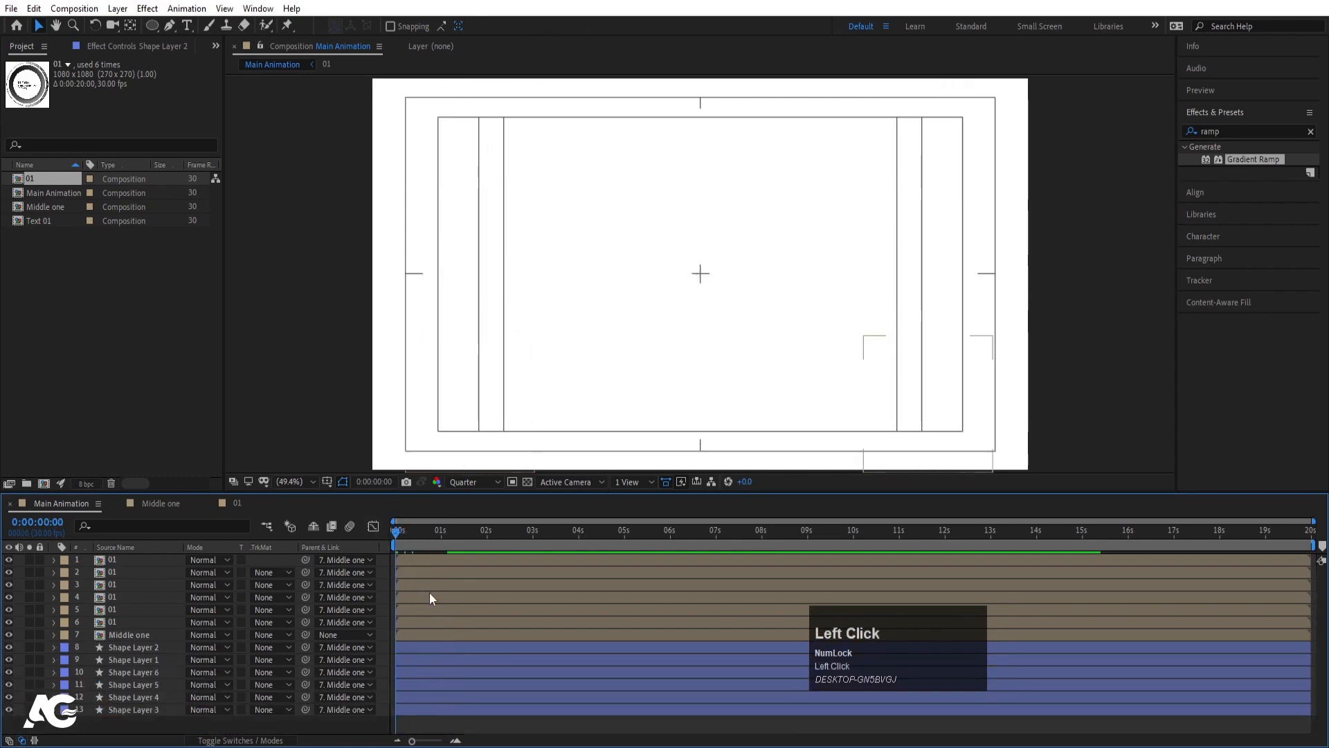
- Move the start of all six connector-line shape layers to 0:00:00:17
left_click(141, 633)
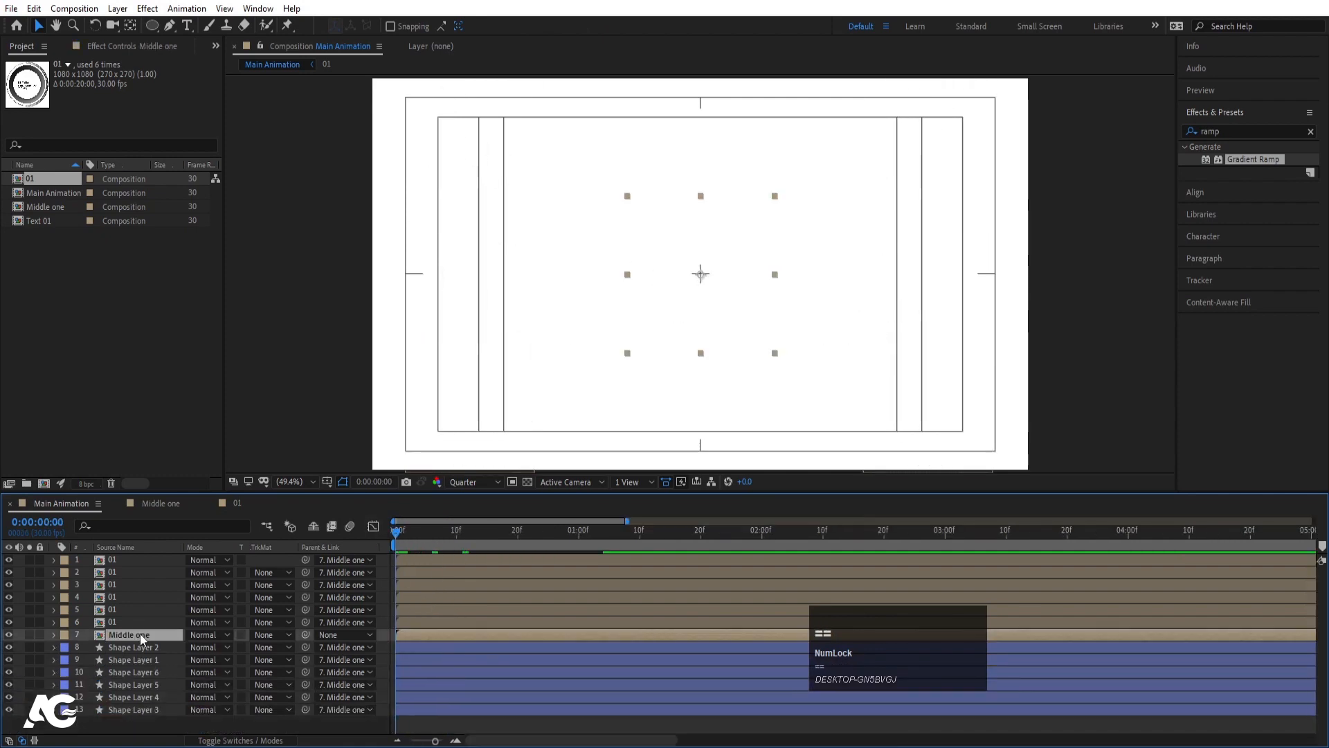
key("=")
key("space")
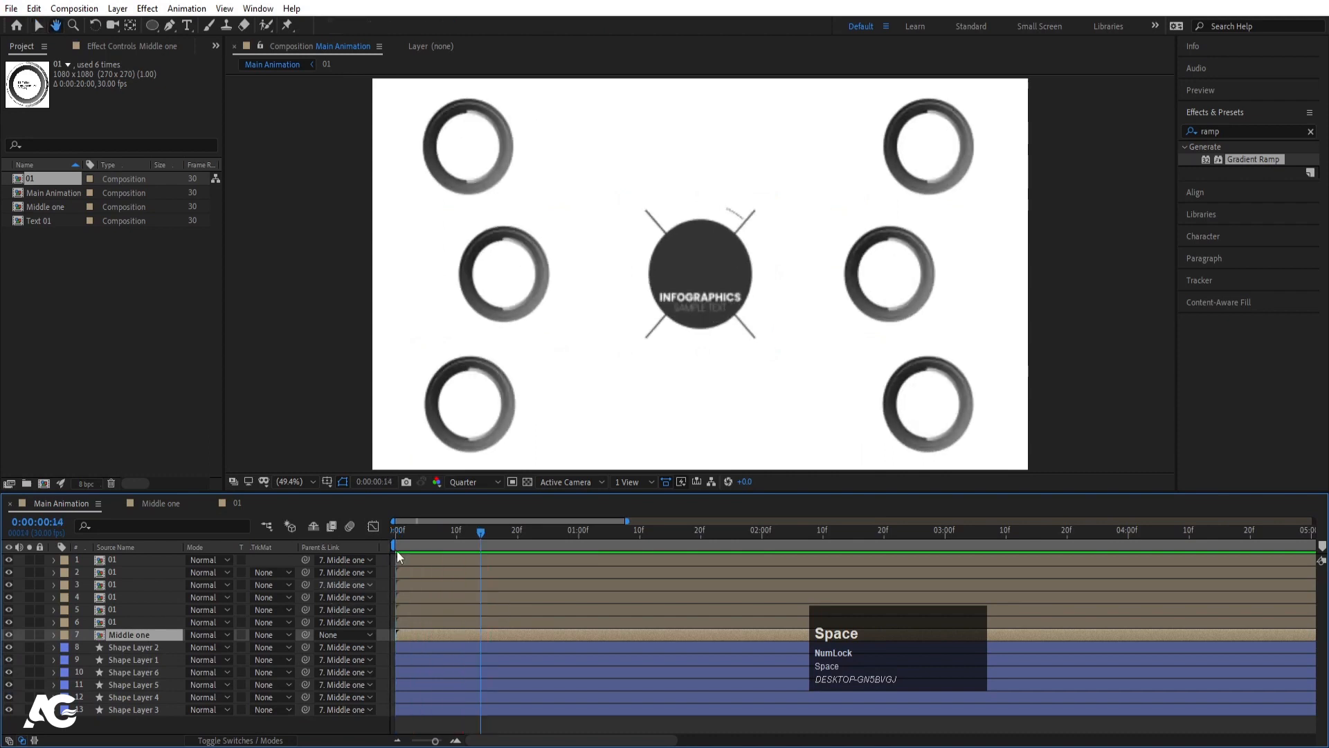
left_click(433, 650)
left_click(435, 712, "shift")
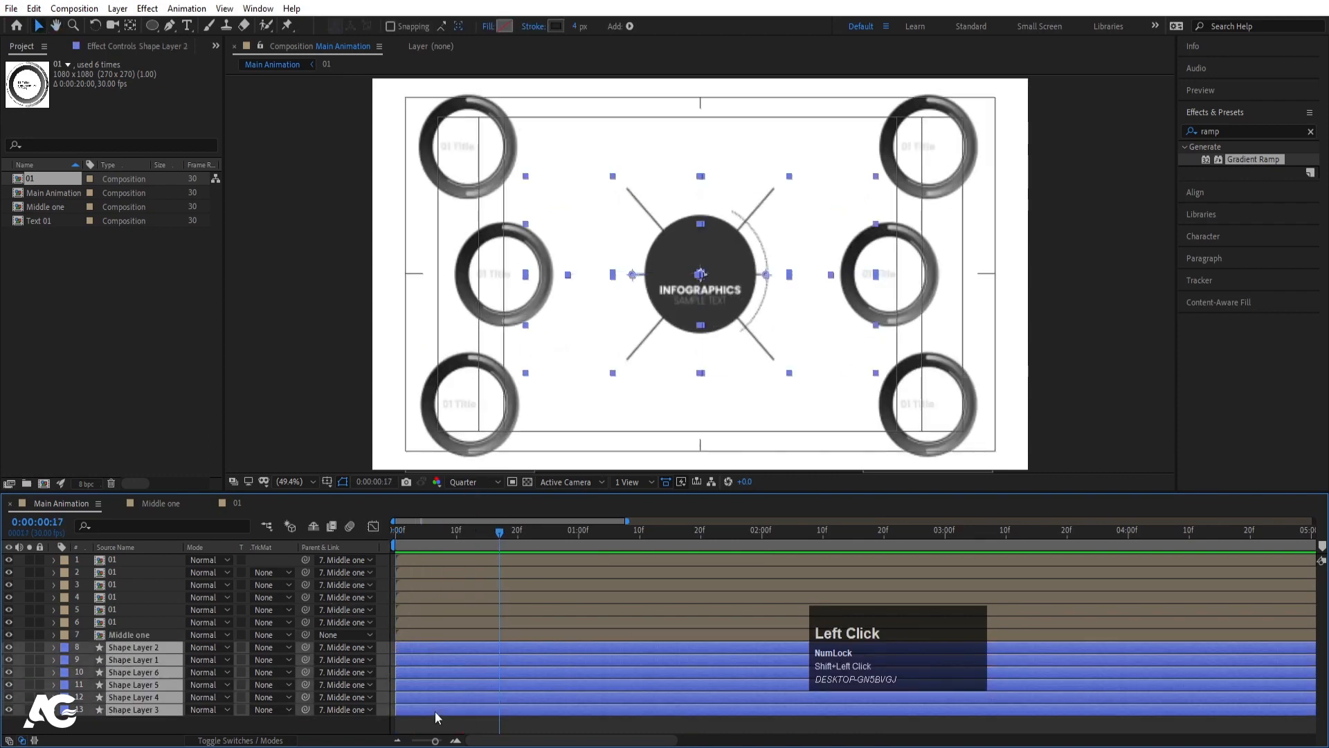
key("bracketleft")
left_click(435, 687)
- Stagger Shape Layers 4, 5, 6, 1 and 2 successively about three to four frames apart after Shape Layer 3, and preview
key("space")
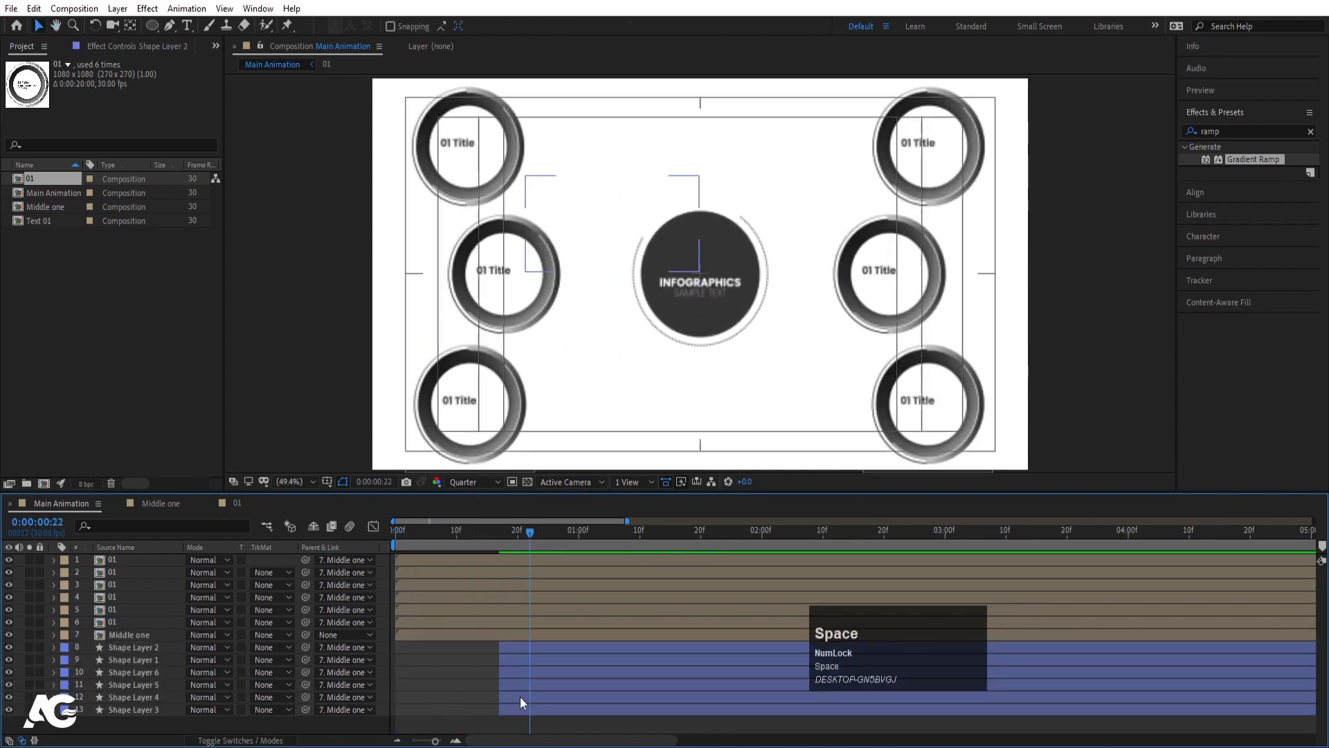
left_click(520, 696)
left_click_drag(520, 697, 569, 682)
left_click_drag(523, 672, 638, 658)
left_click_drag(518, 648, 633, 646)
key("space")
key("space")
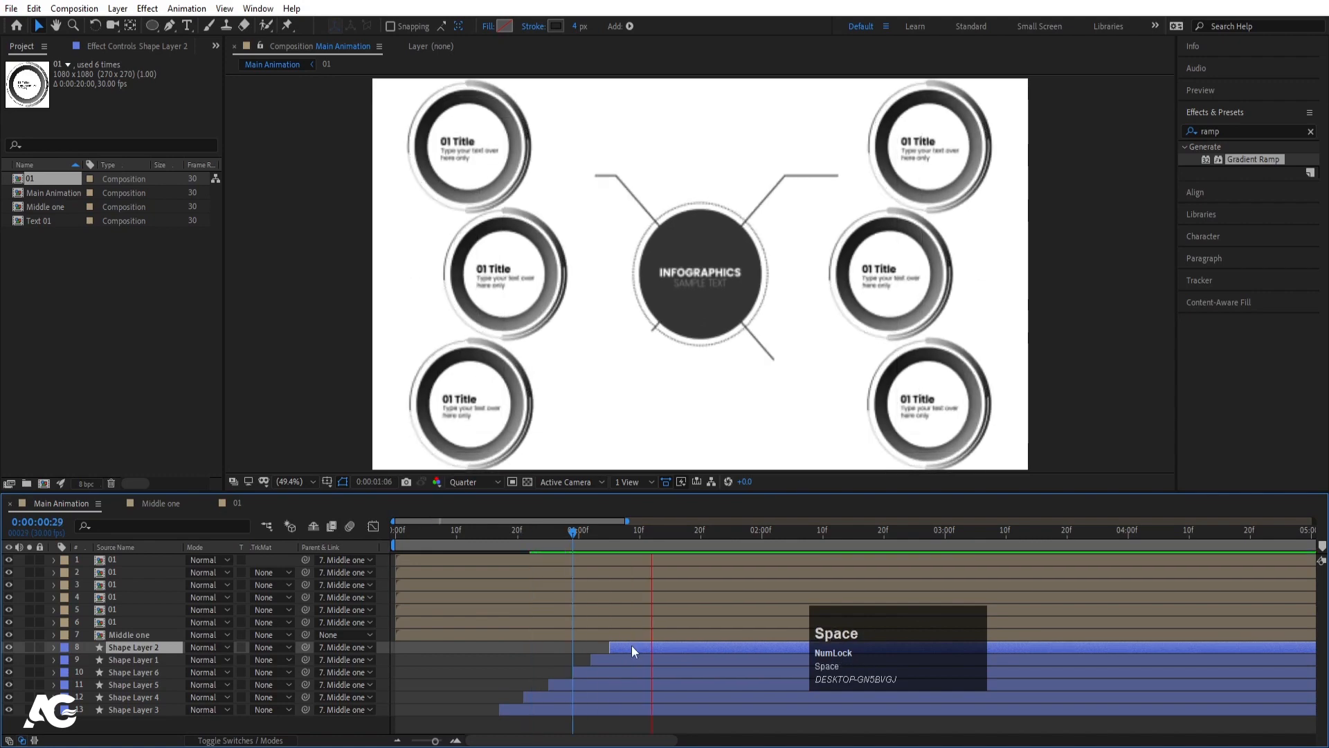
key("space")
left_click_drag(519, 537, 360, 573)
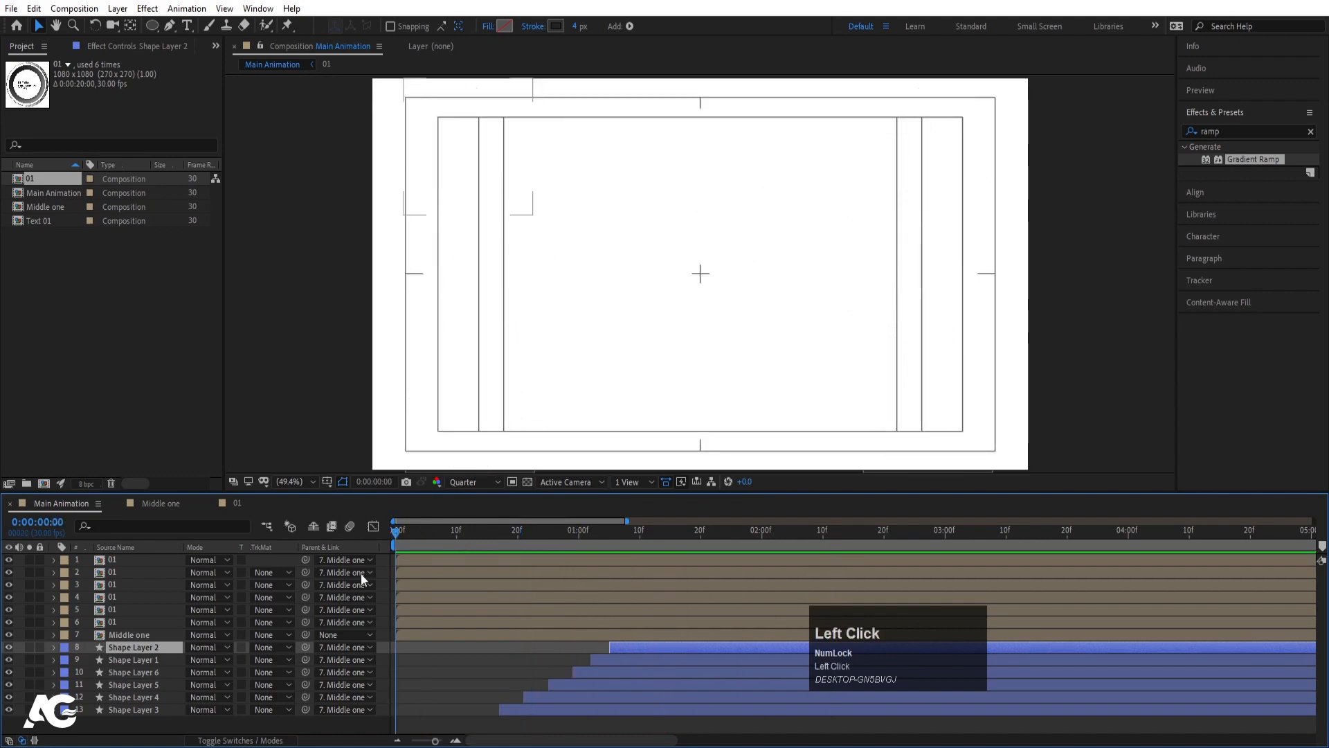
- Shift all six staggered shape layers together about 14 frames earlier and preview the animation from frame 0
left_click(523, 707, "shift")
key("space")
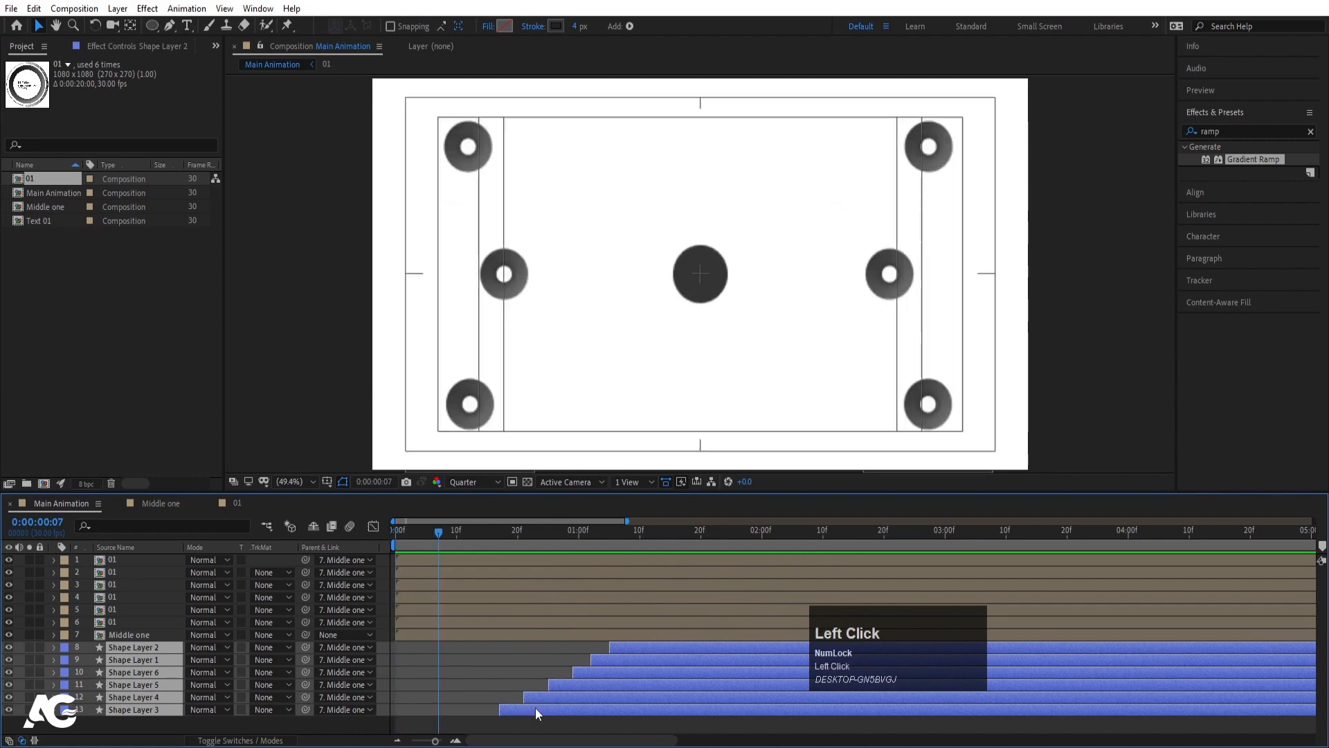
left_click_drag(535, 708, 450, 706)
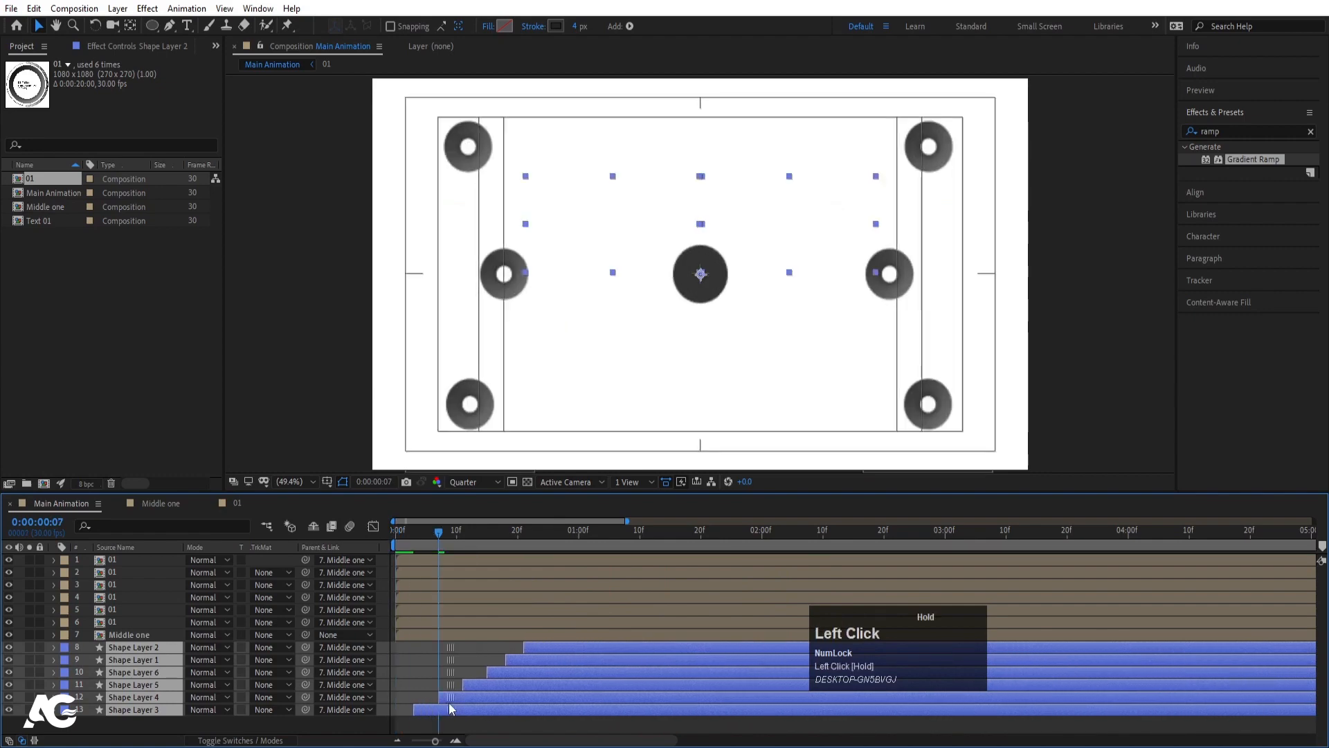
key("space")
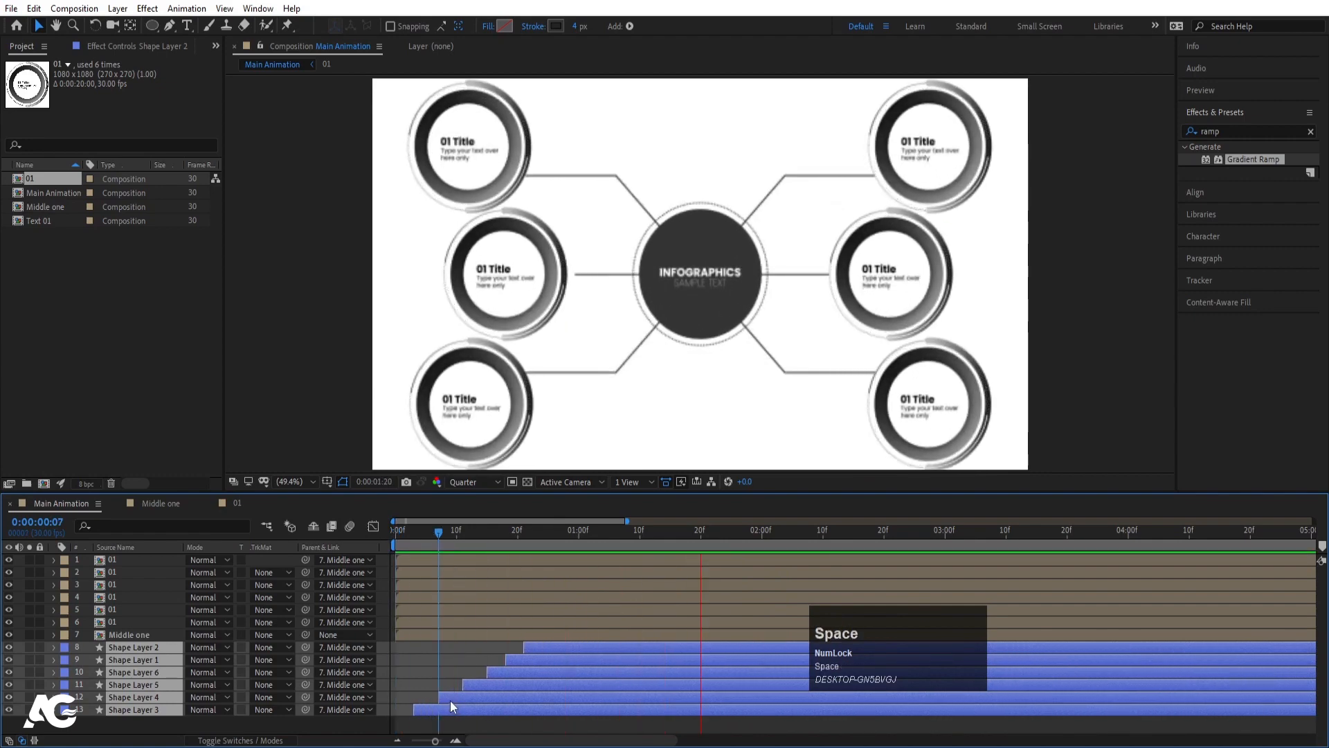
key("space")
left_click(396, 530)
key("space")
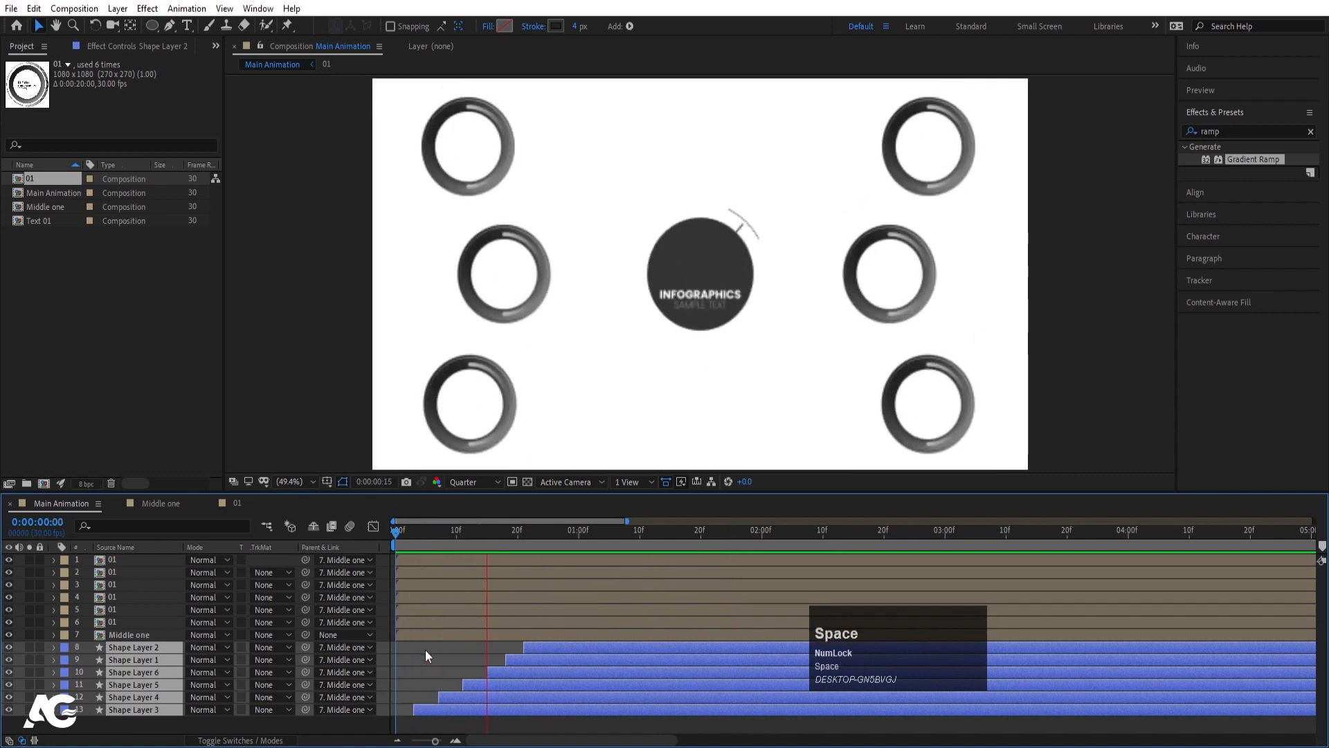
left_click(425, 649)
- Enable Collapse Transformations on all six 01 composition layers and preview the result
left_click(107, 623)
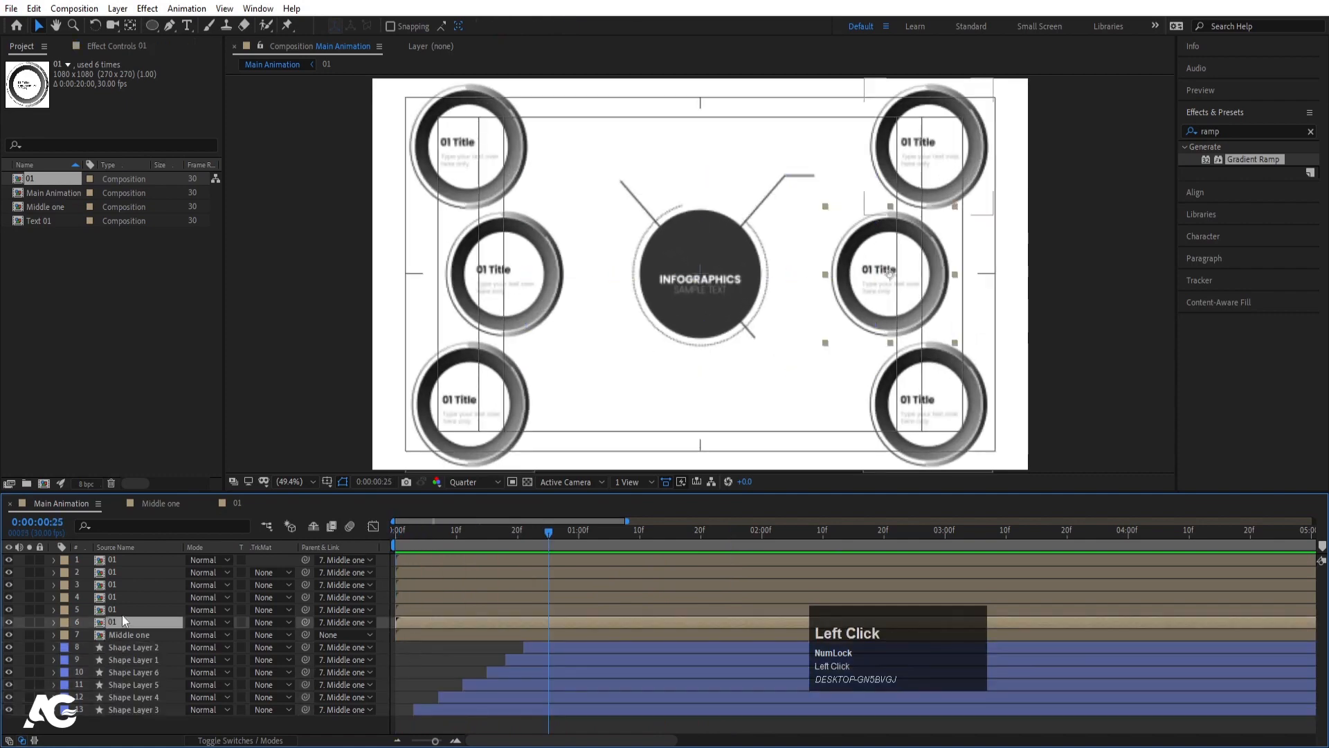
left_click(124, 558, "shift")
key("F4")
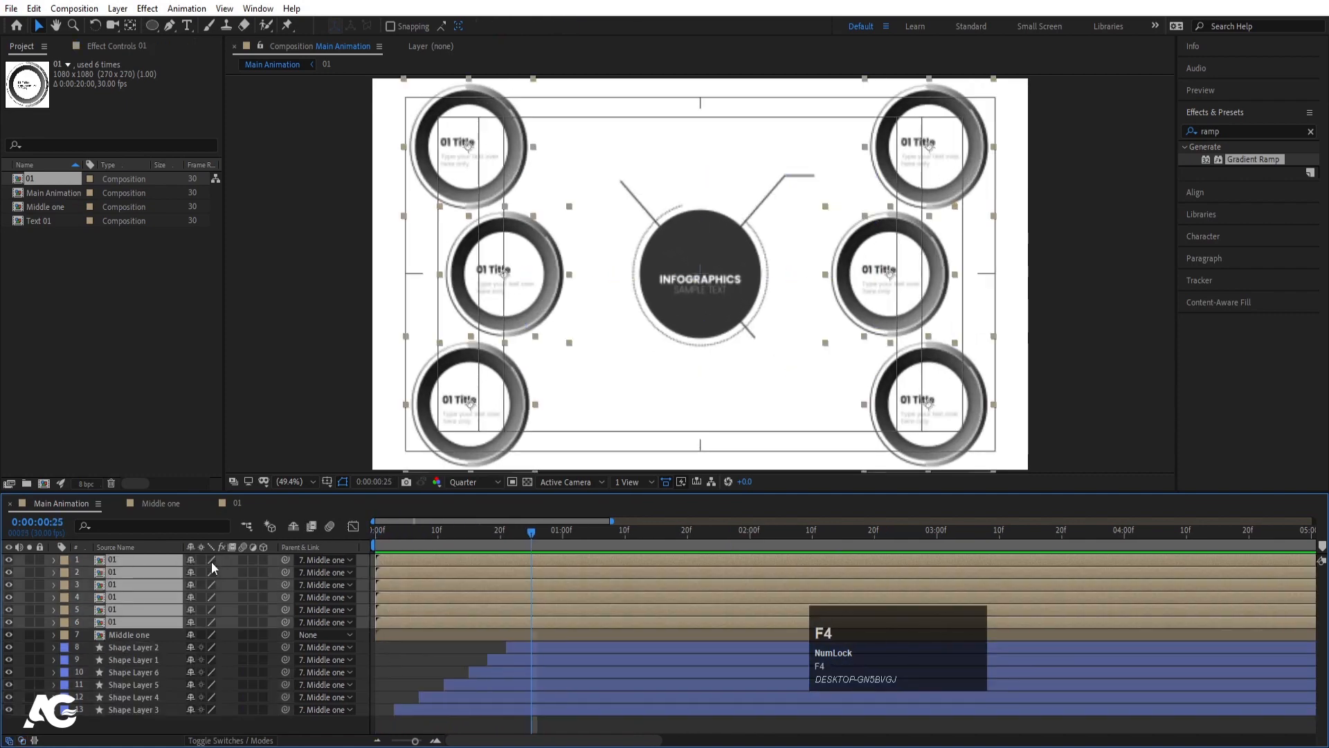
left_click(202, 560)
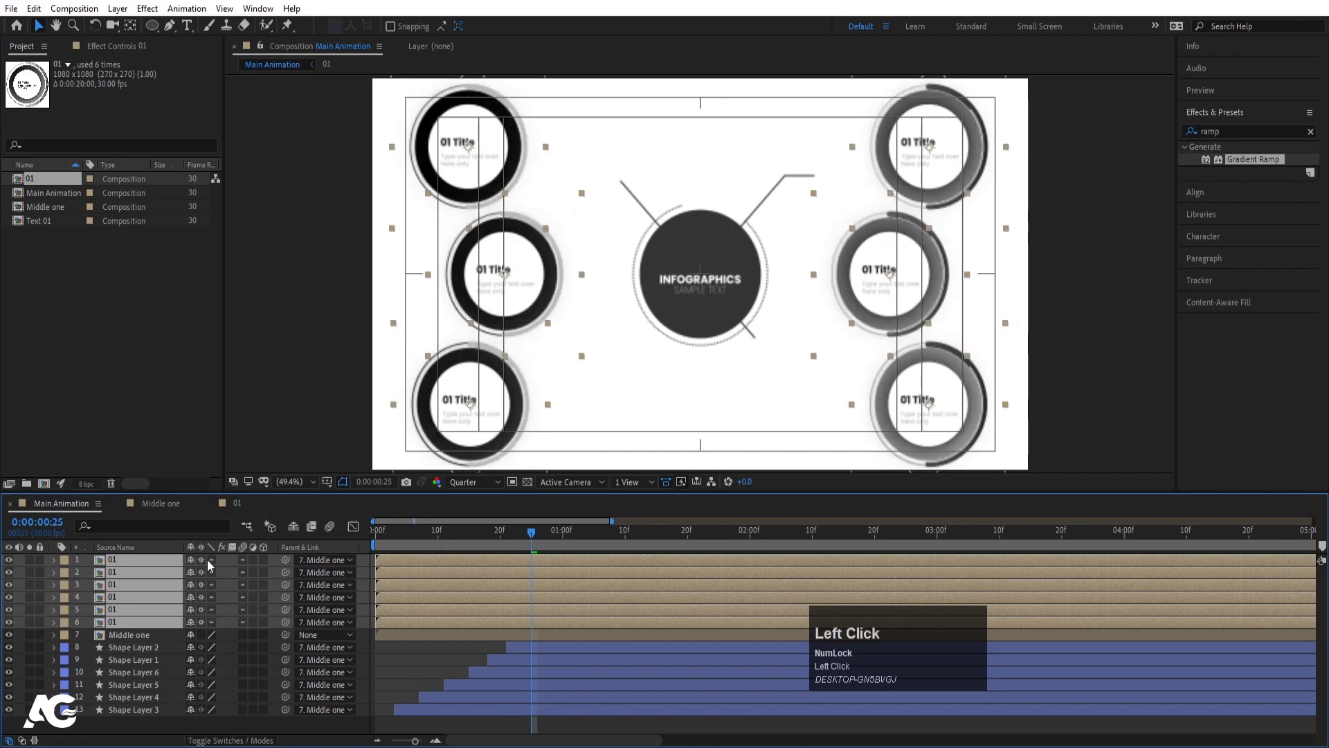
left_click(363, 565)
left_click(848, 339)
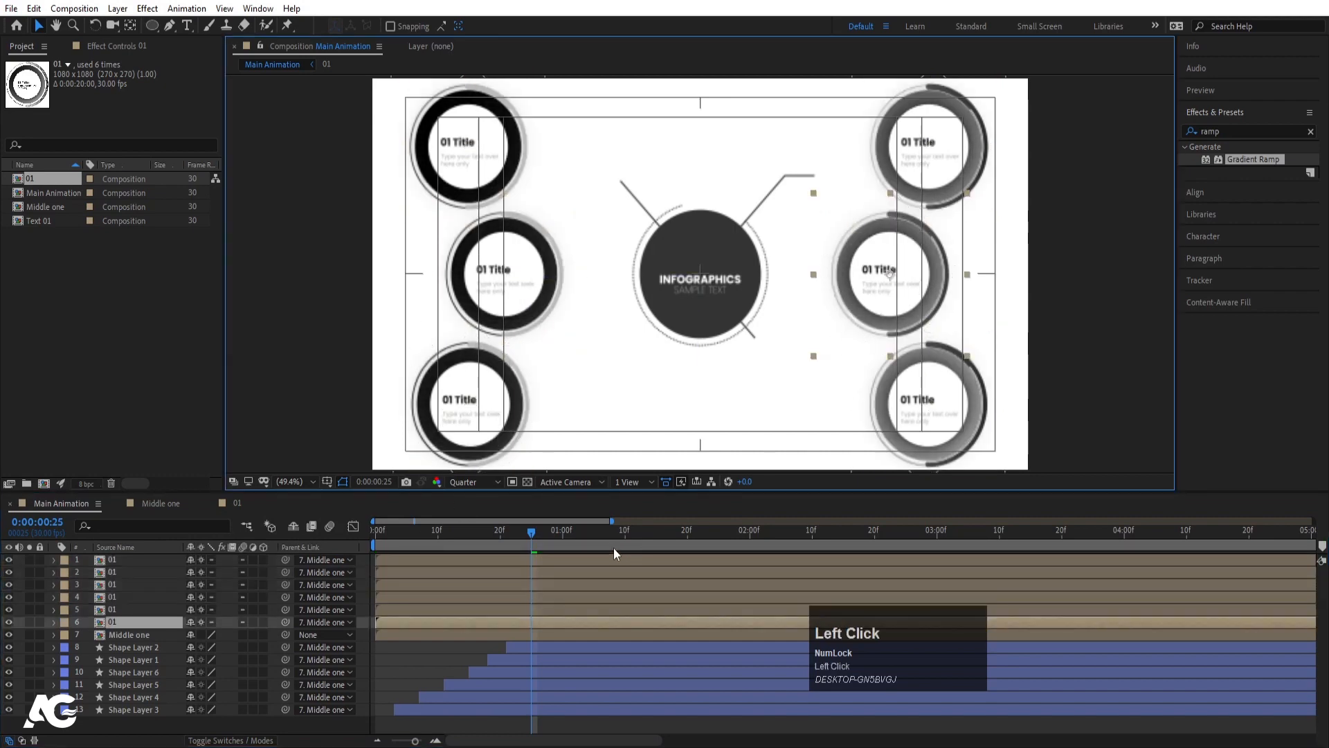
key("space")
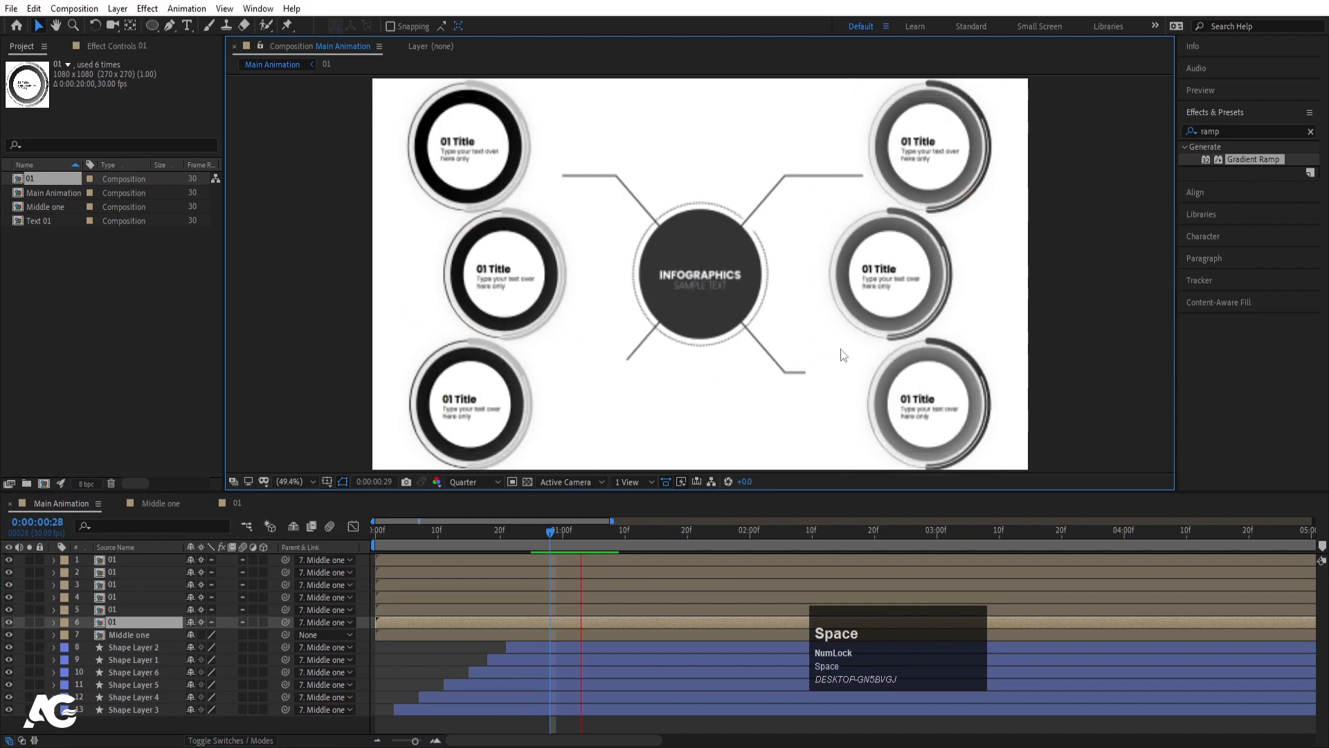
key("space")
- Start the upper-right 01 circle layer at 0:00:01:06 and the upper-left one at 0:00:01:10
mouse_move(606, 533)
left_mouse_down()
mouse_move(585, 533)
mouse_move(597, 531)
left_mouse_up()
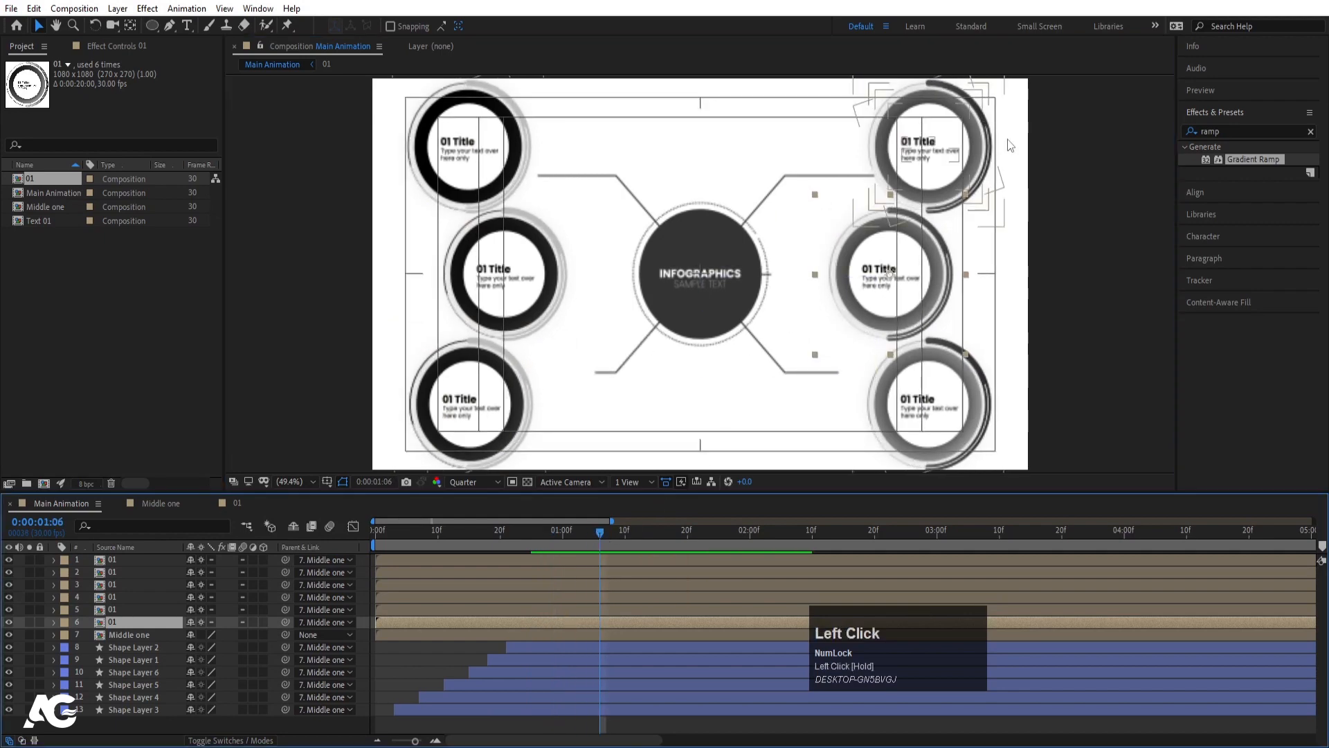
left_click(975, 140)
key("bracketleft")
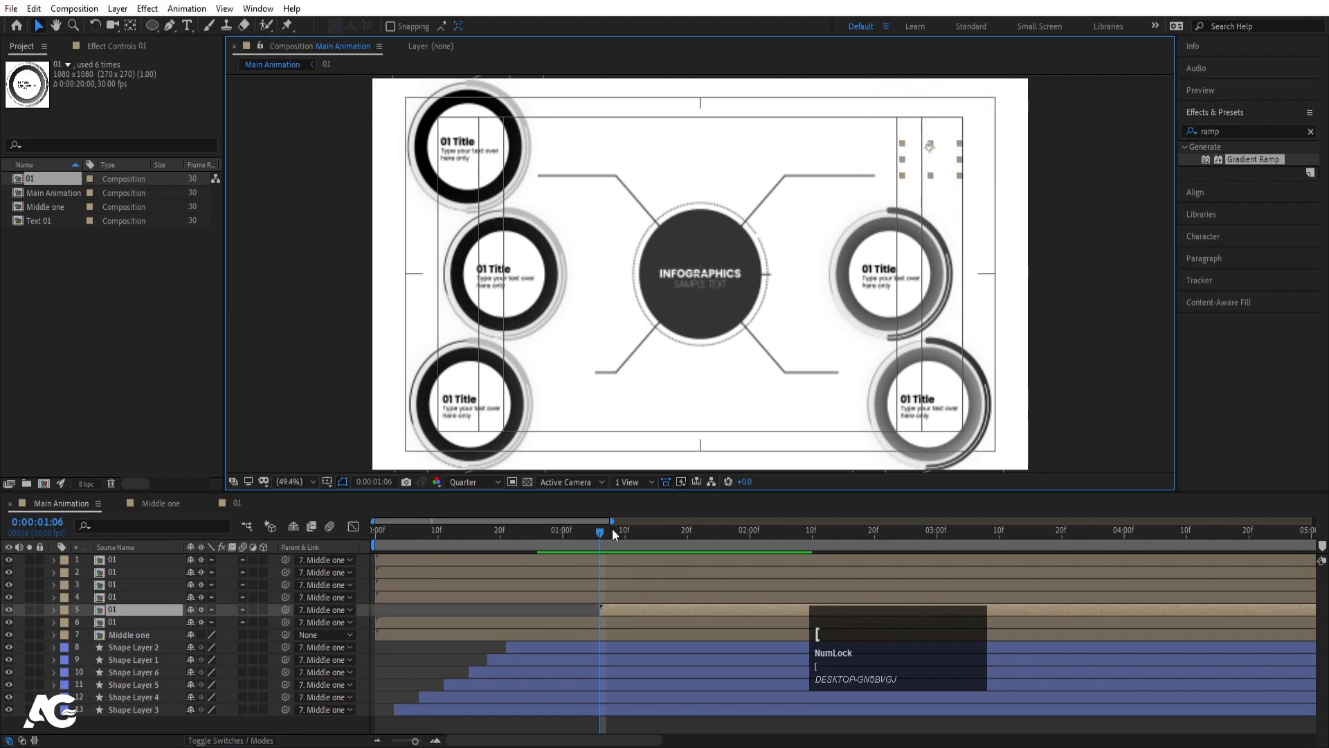
key("space")
left_click(490, 130)
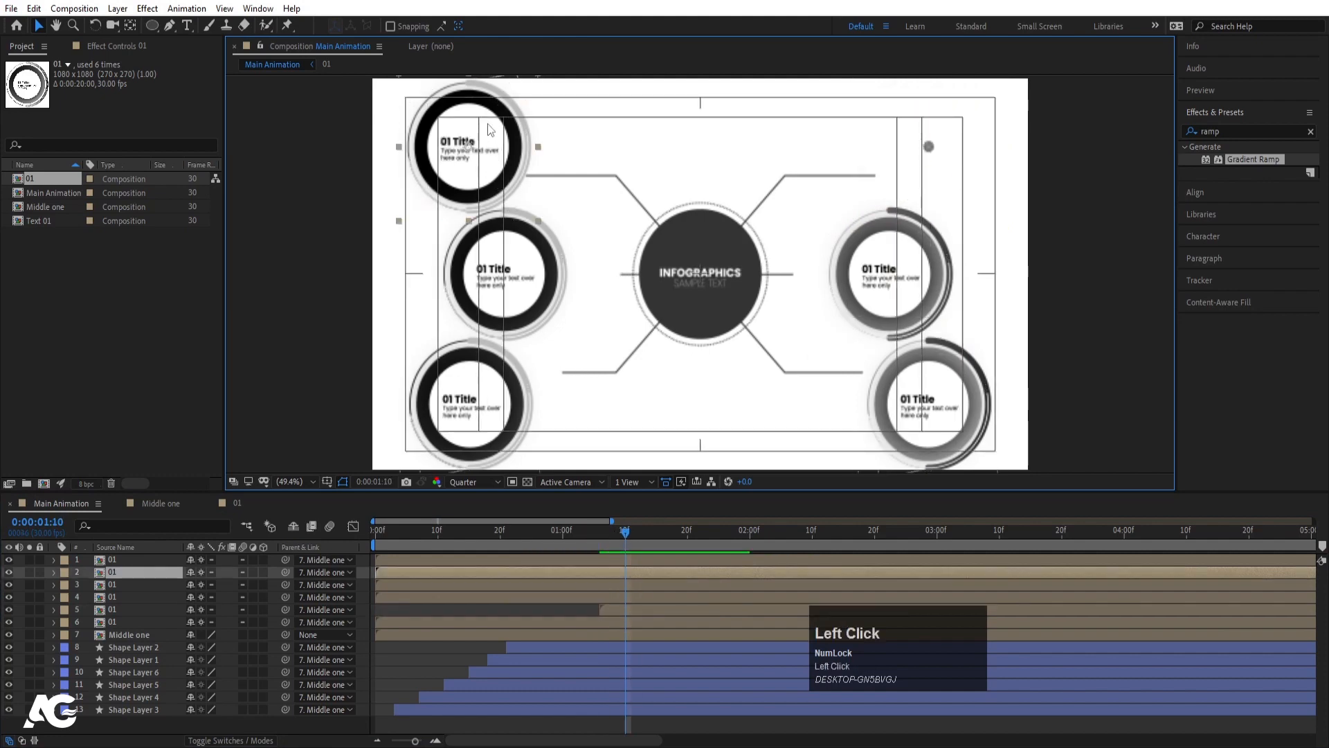
key("bracketleft")
- Start the lower-right 01 circle layer at 0:00:01:15 and the lower-left one at 0:00:01:19
key("space")
left_click(955, 426)
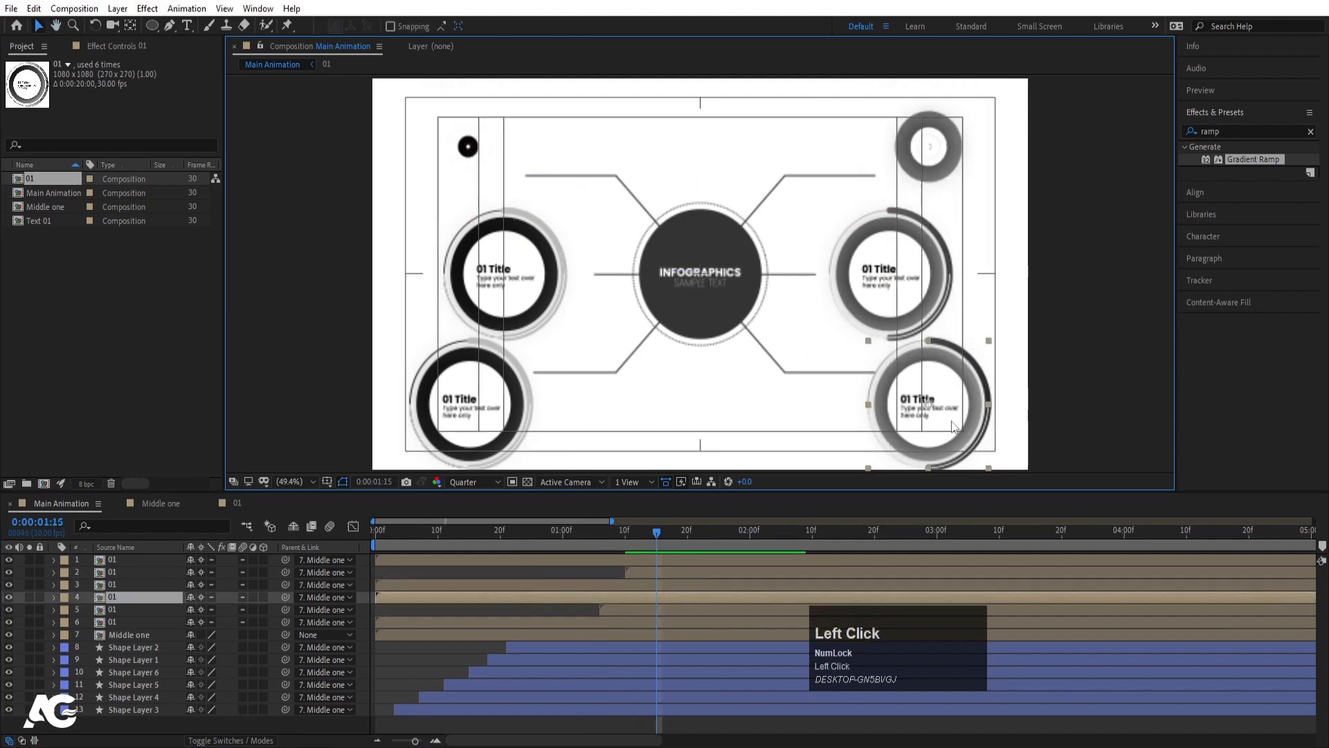
key("bracketleft")
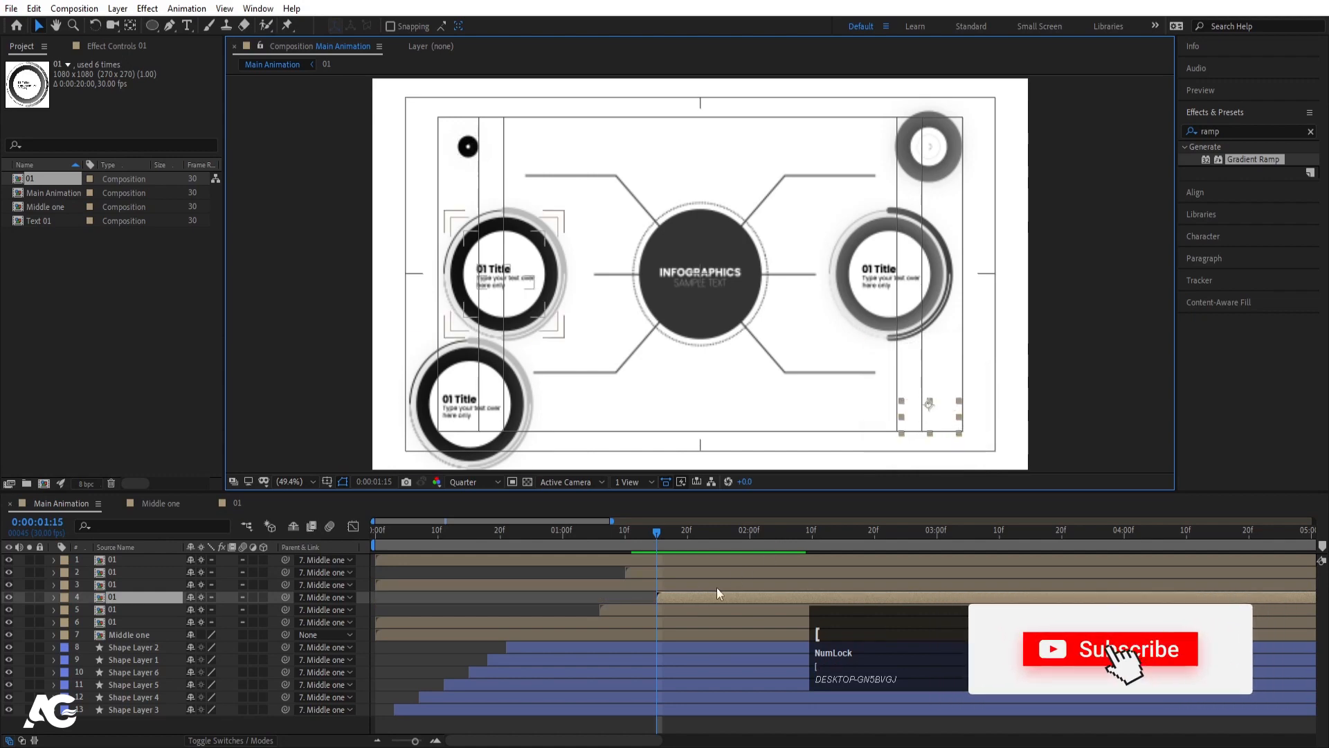
key("space")
key("space")
left_click(495, 413)
key("bracketleft")
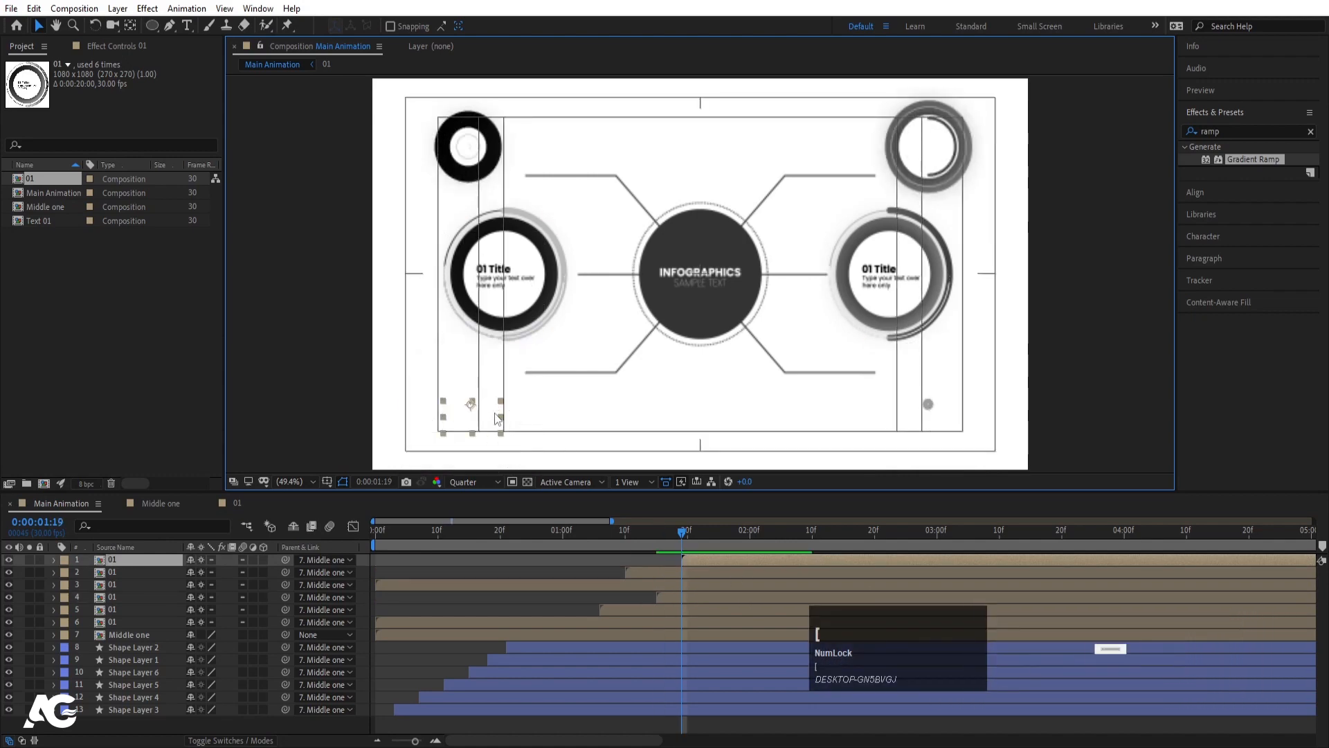
- Start the middle-right 01 circle layer at 0:00:01:24
key("space")
key("space")
left_click(921, 270)
key("bracketleft")
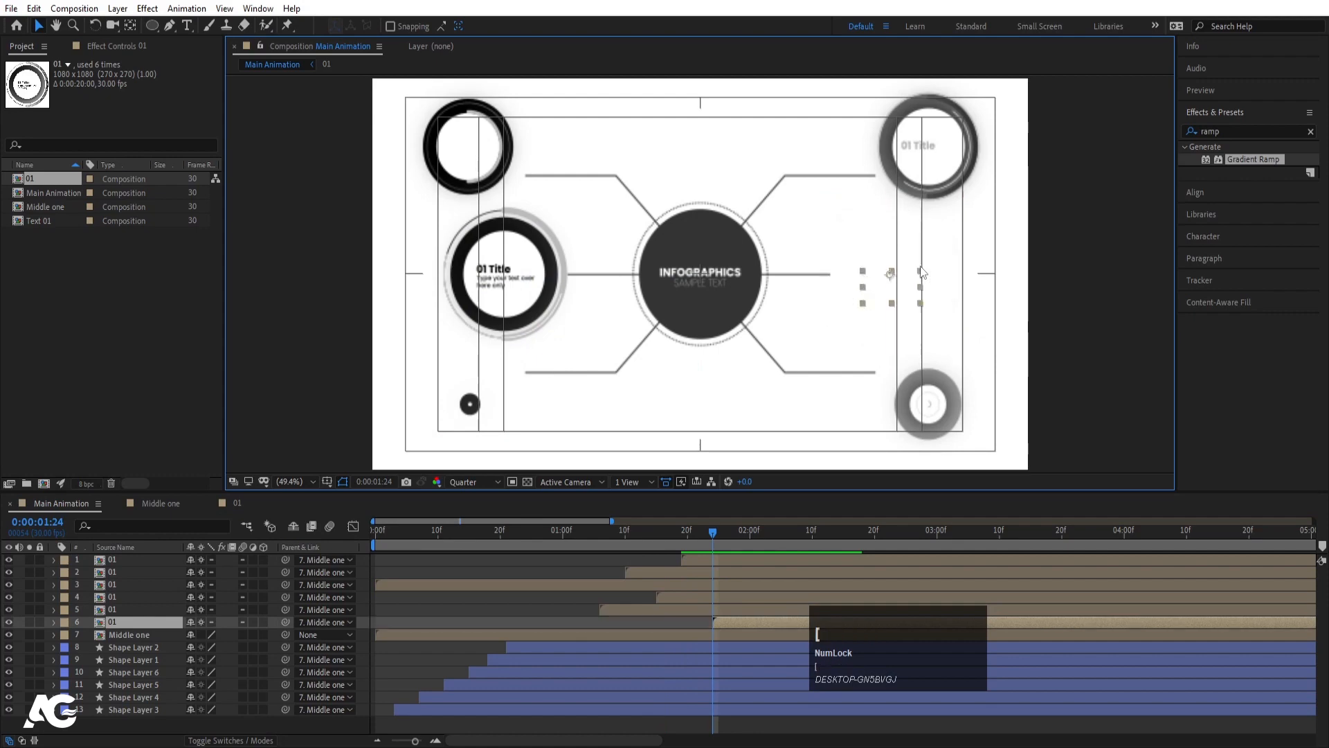
- Start the middle-left 01 circle layer at 0:00:02:04 and preview the timing from 0:00:01:00
key("space")
left_click(504, 309)
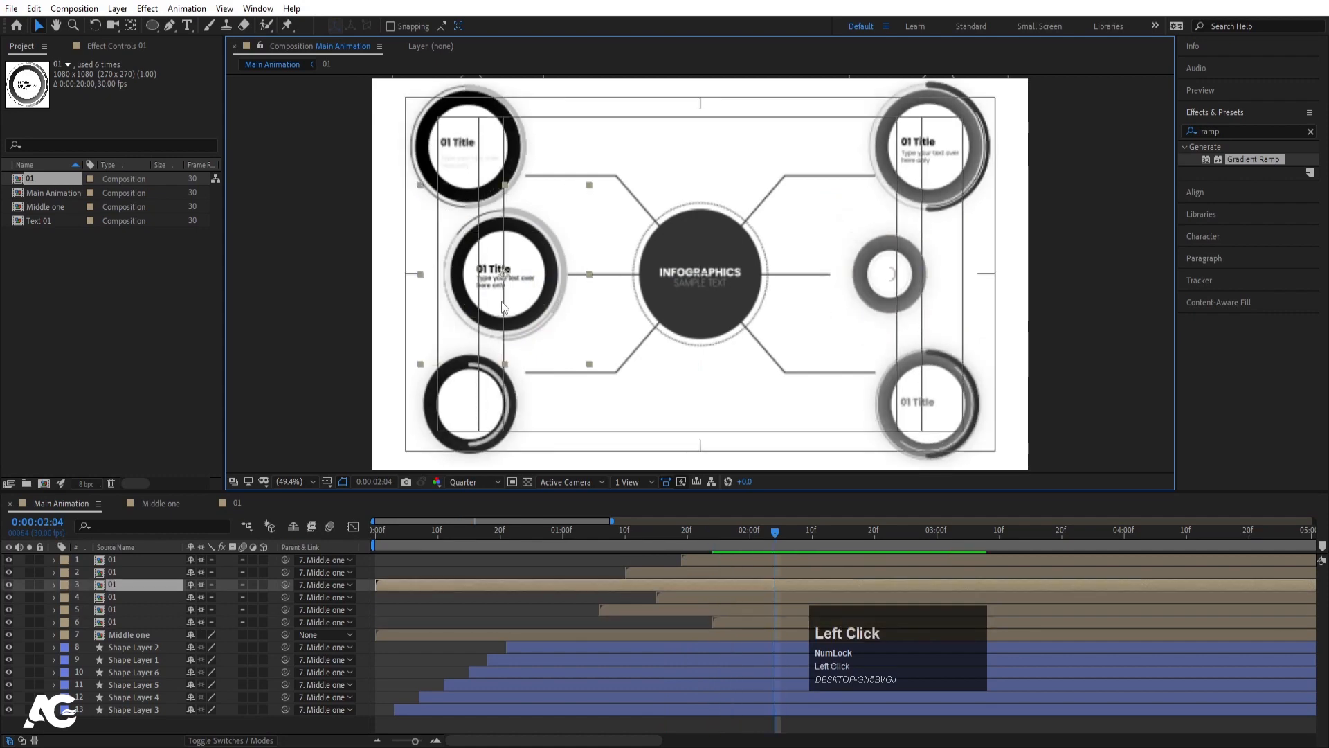
key("bracketleft")
left_click_drag(744, 528, 560, 531)
key("space")
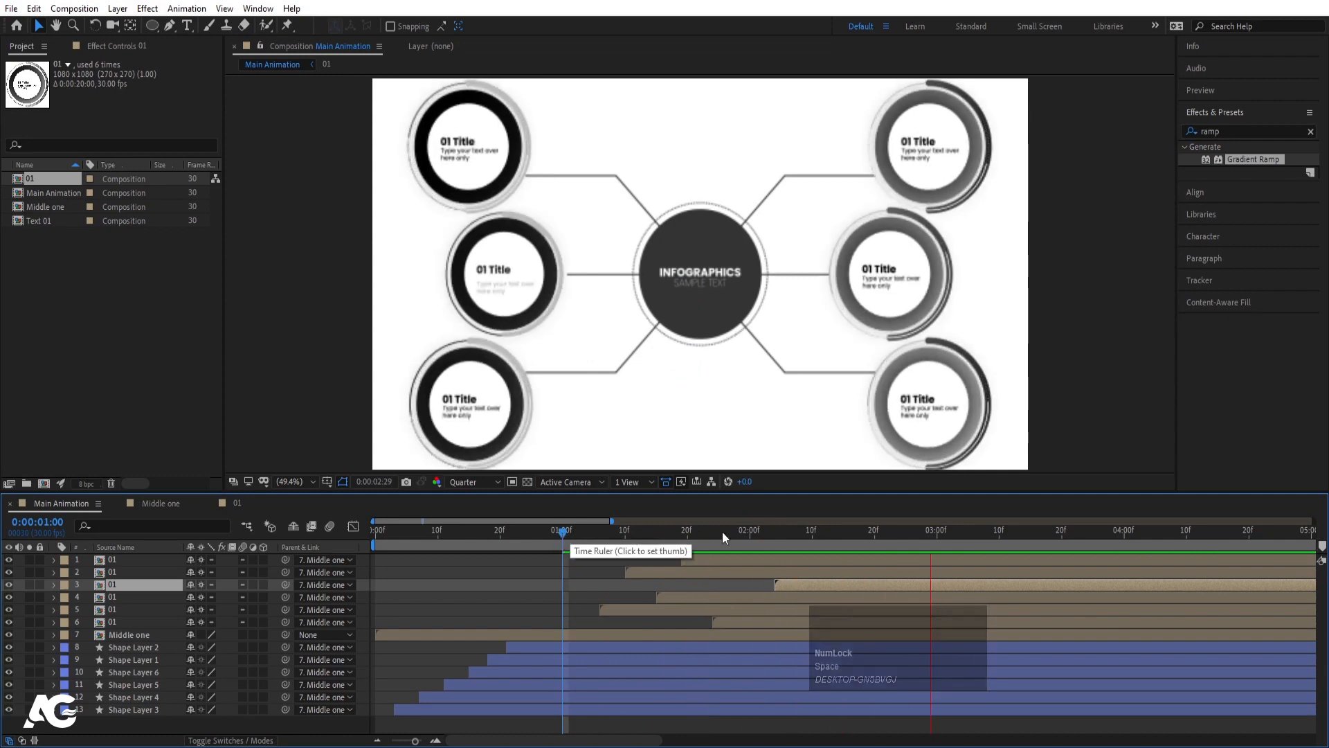
key("space")
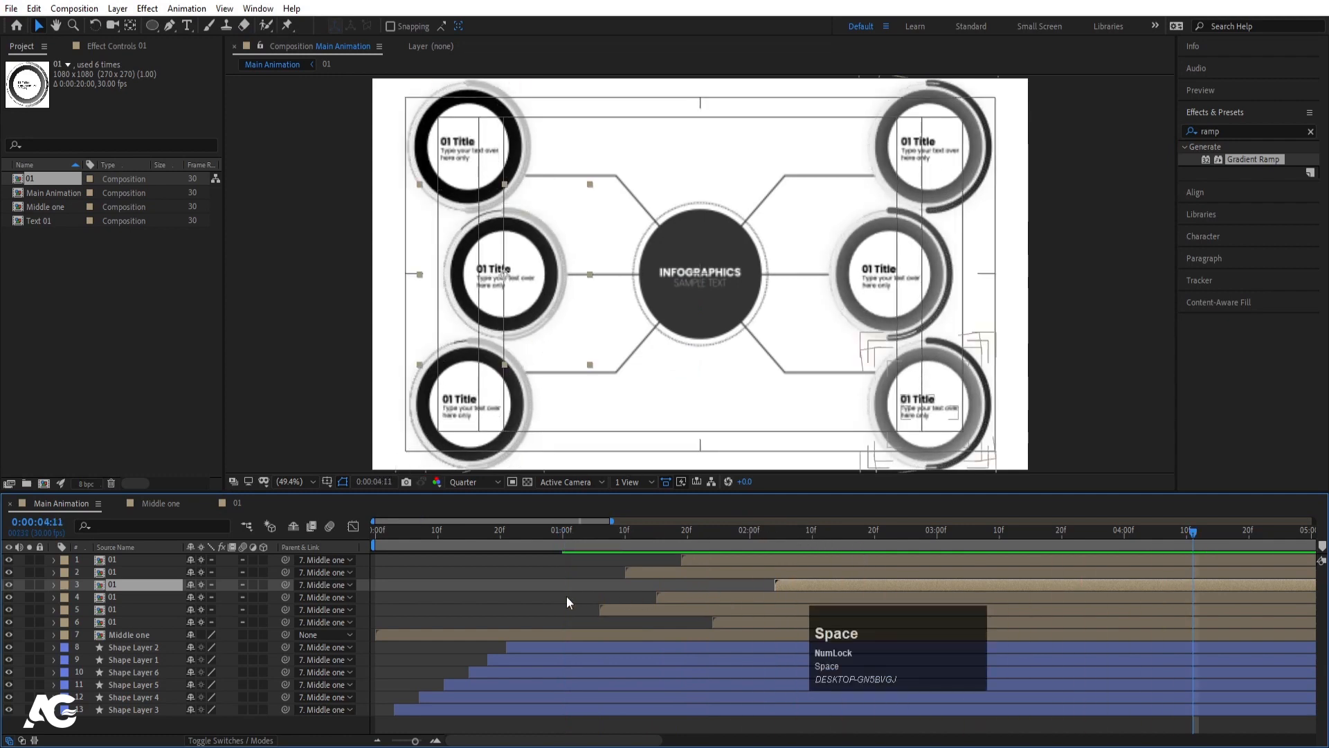
- Turn off Collapse Transformations on all six 01 layers and preview the animation from the beginning
left_click(470, 592)
left_click(142, 621)
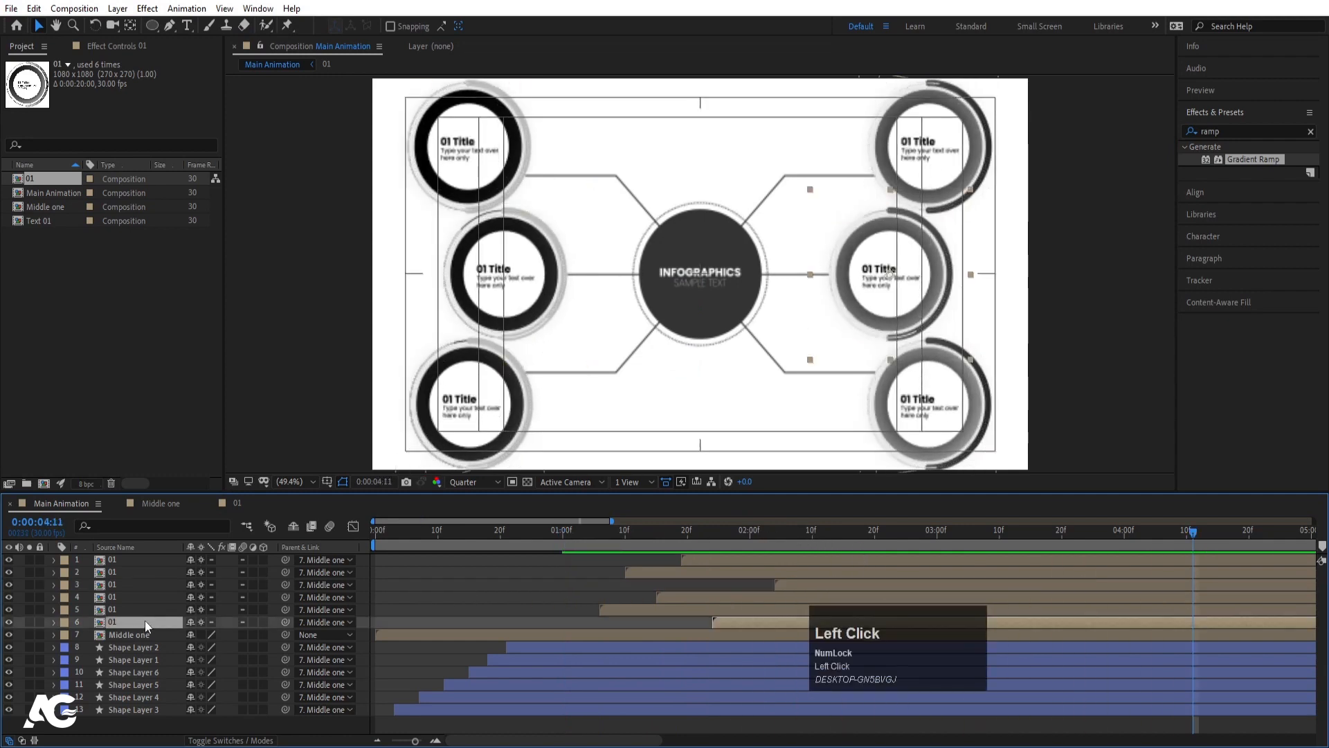
left_click(137, 565, "shift")
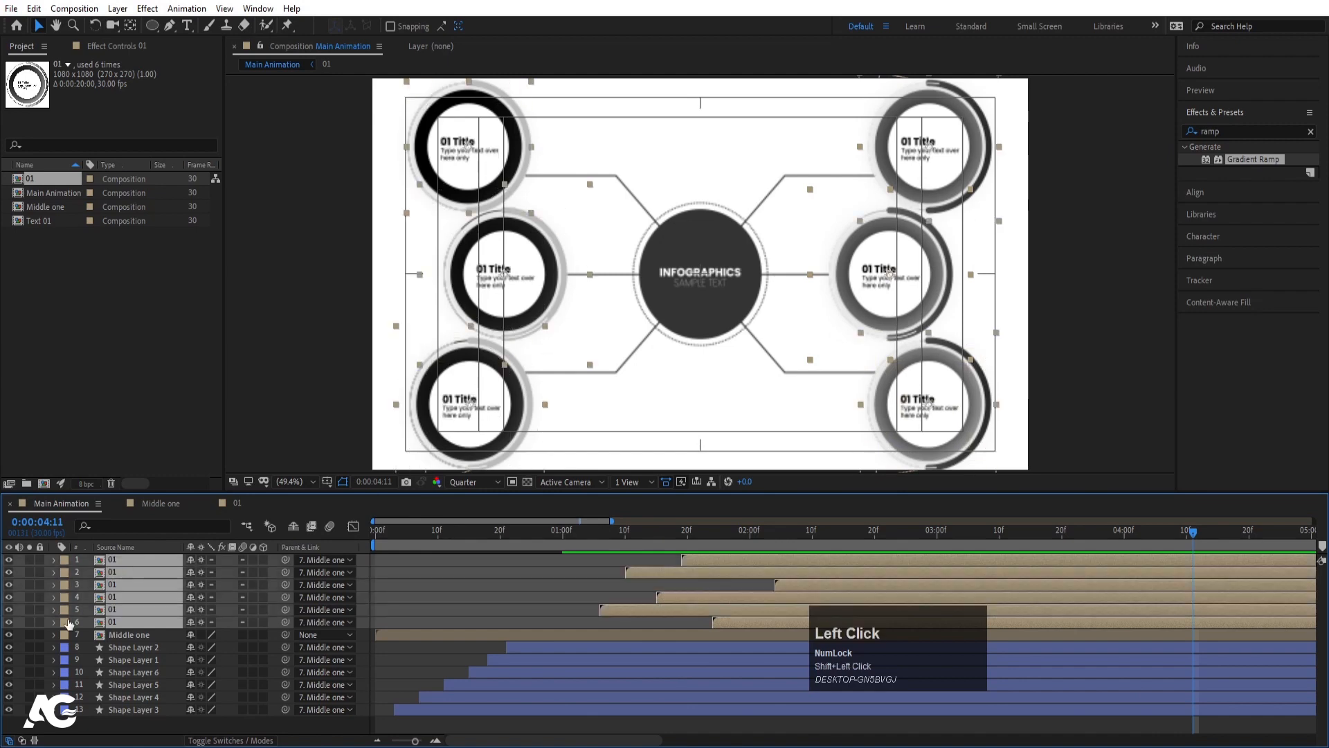
left_click(200, 560)
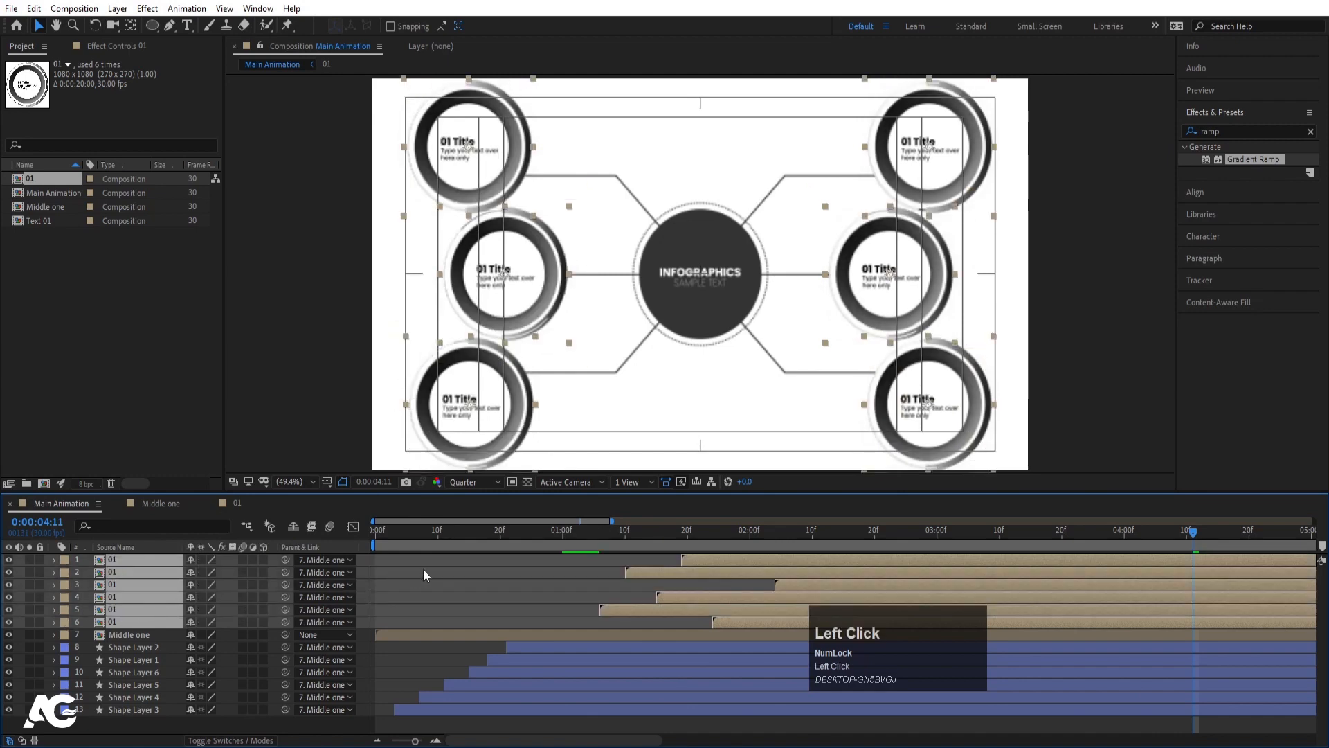
left_click(489, 587)
left_click_drag(463, 536, 317, 542)
key("space")
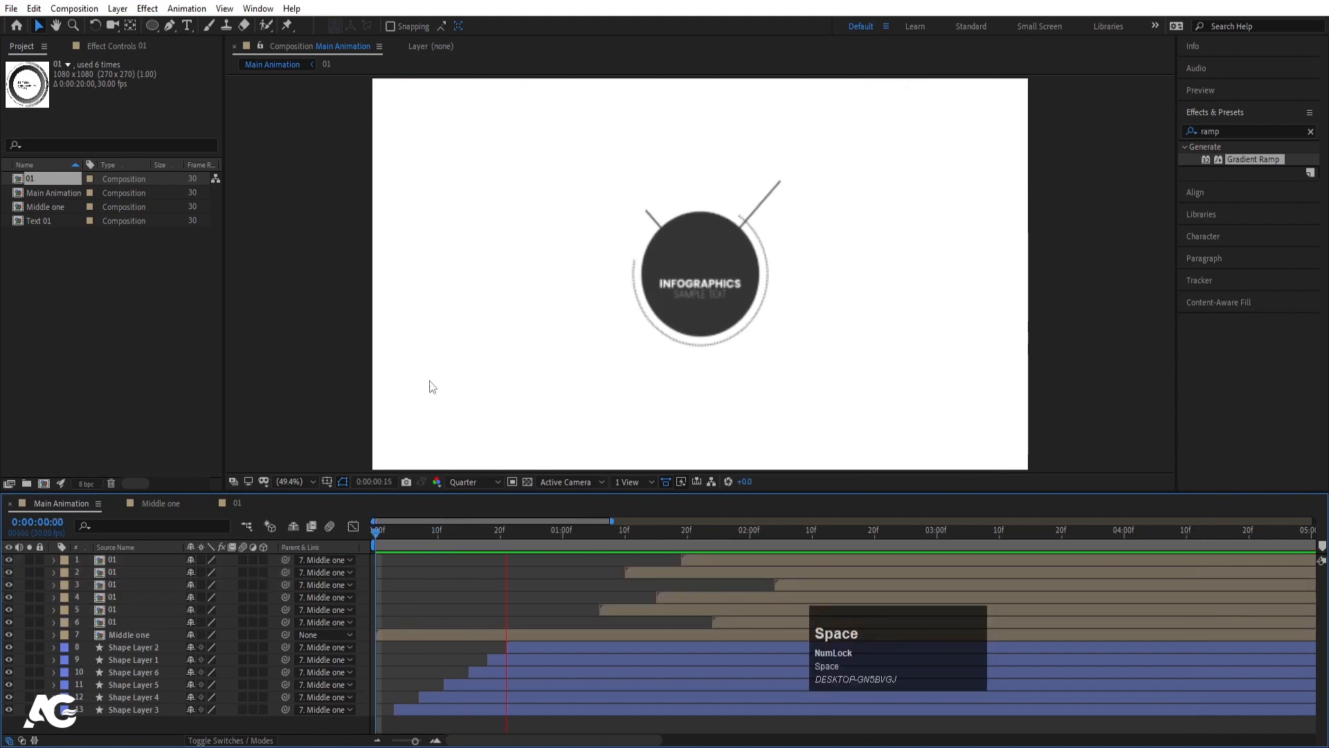
key("minus")
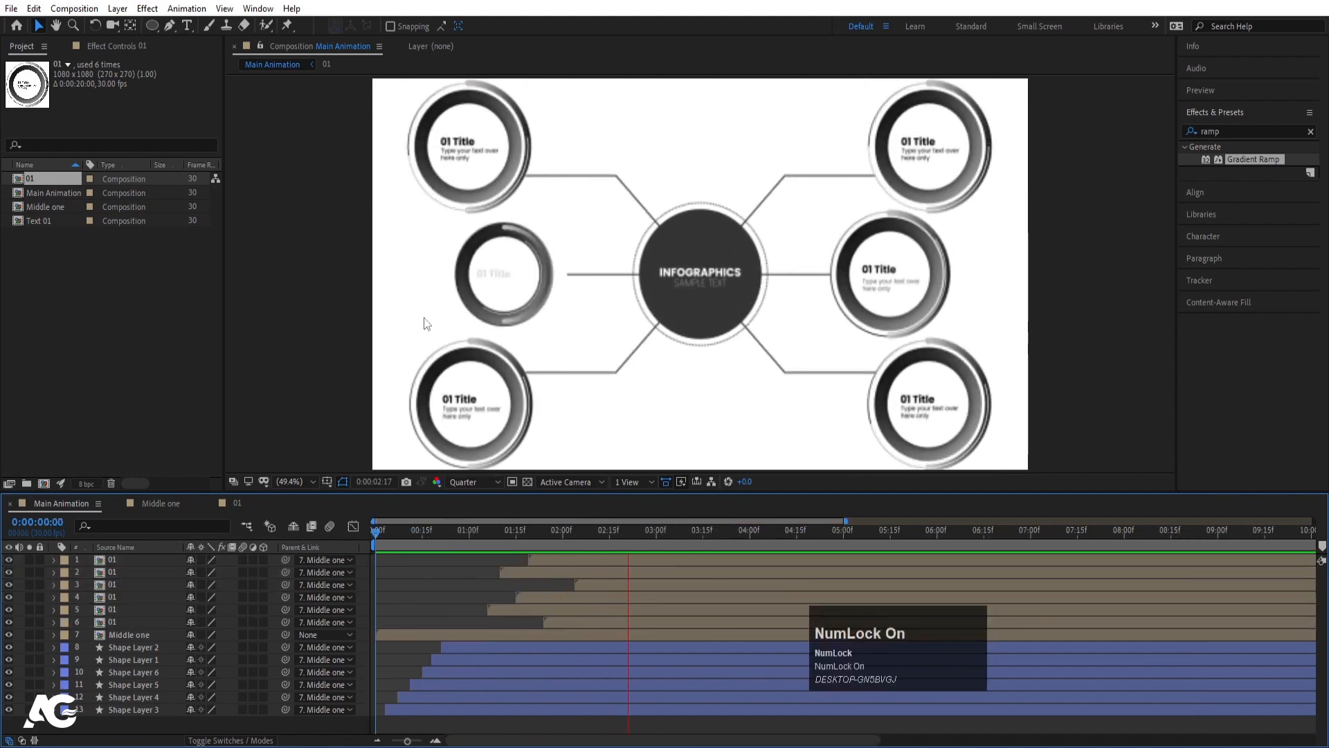
key("space")
- Set the composition's preview resolution to Full and briefly play the animation
left_click(469, 482)
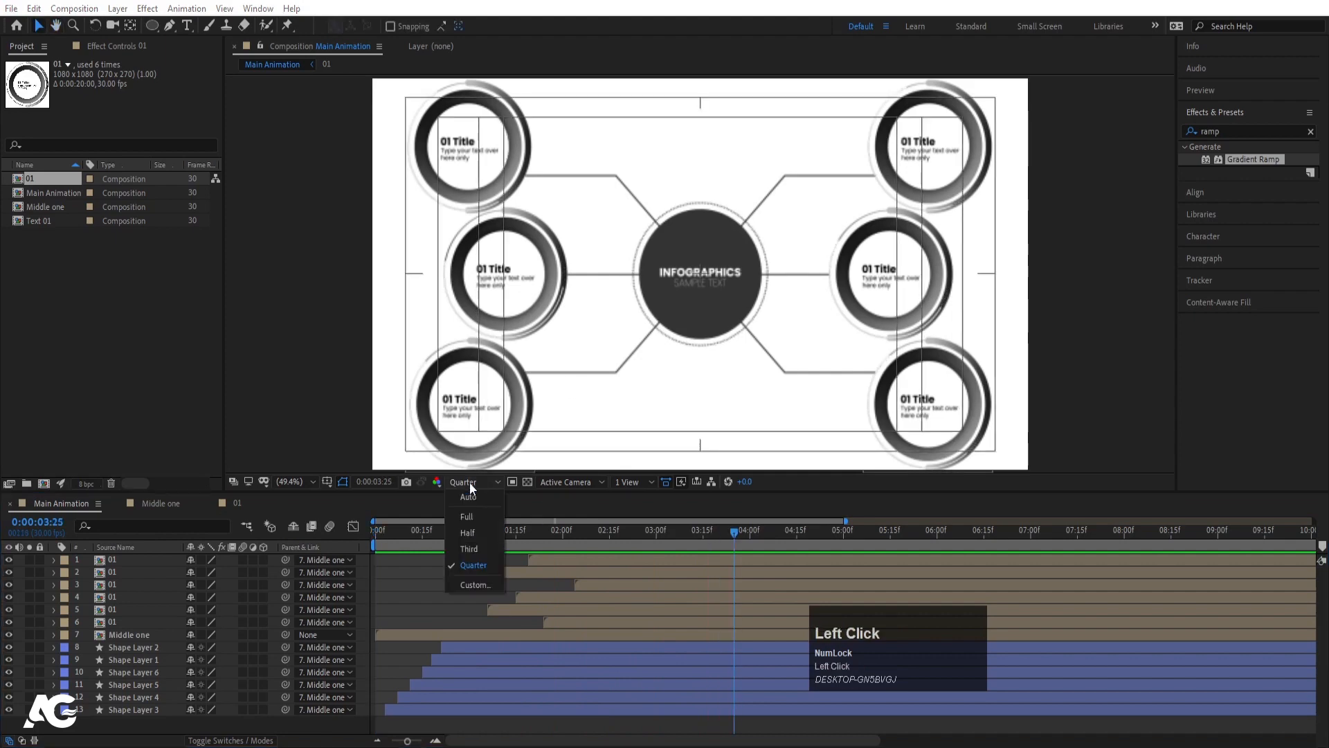
left_click(471, 517)
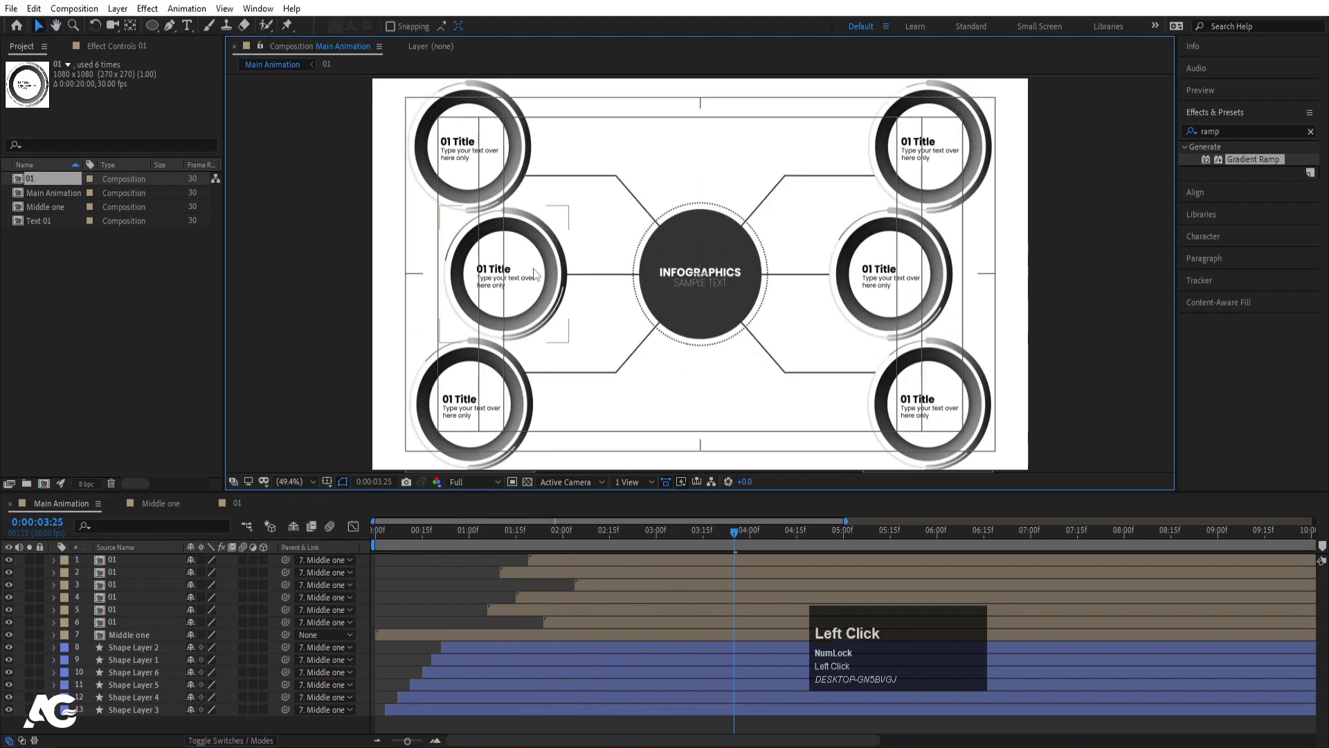
key("space")
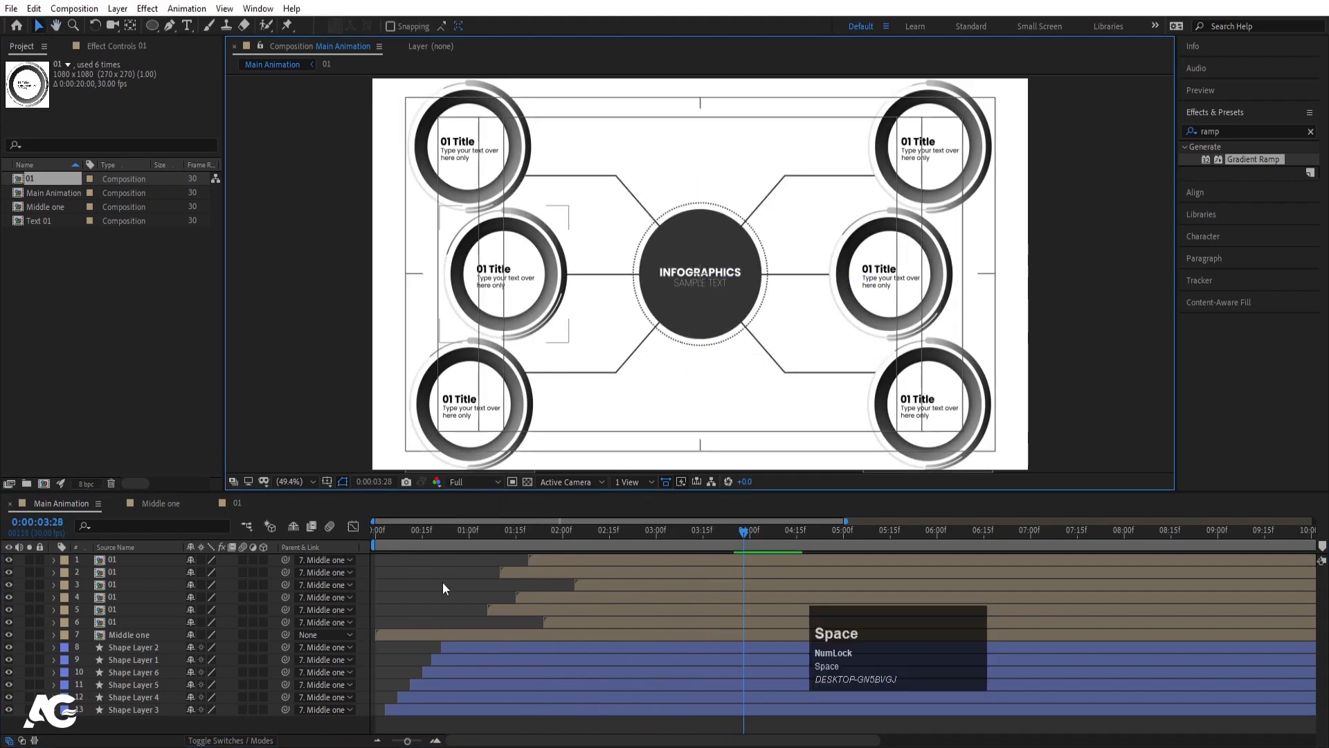
- Duplicate the 01 composition five times in the project to make compositions 02 through 06
left_click(136, 623)
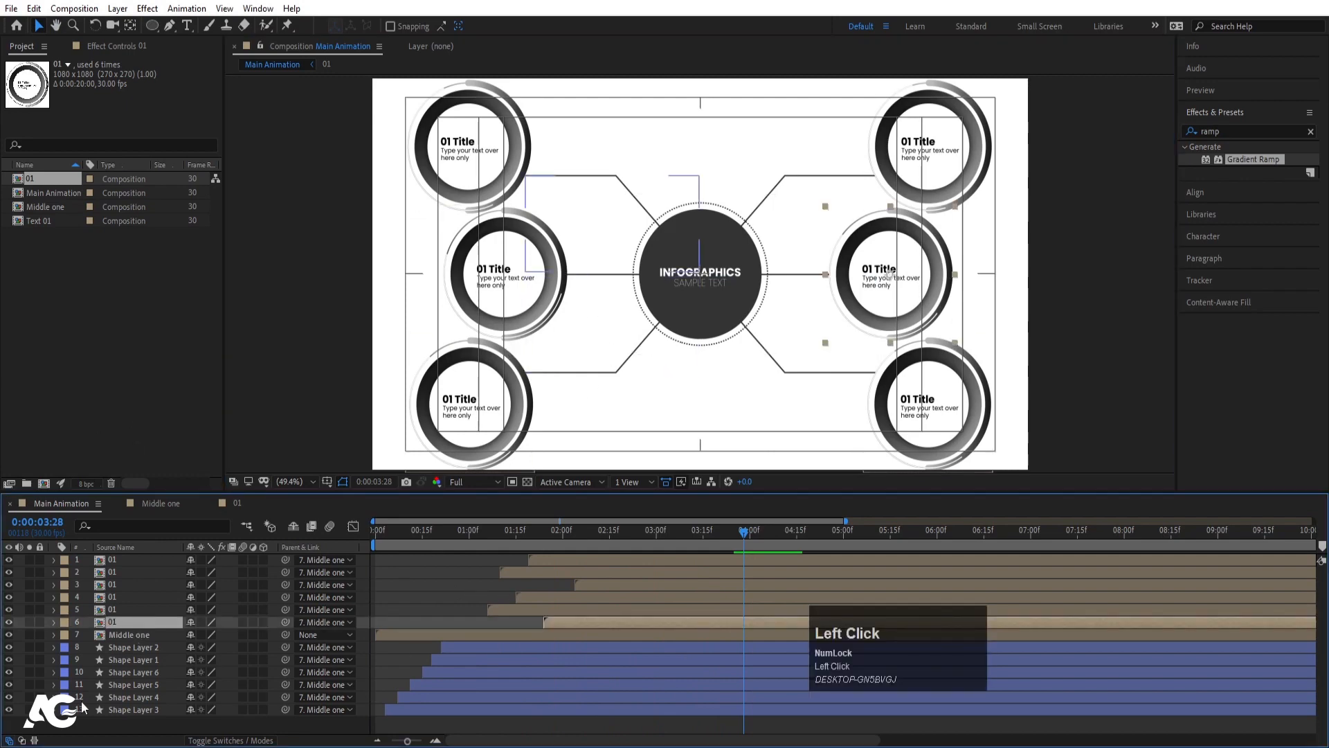
left_click(48, 182)
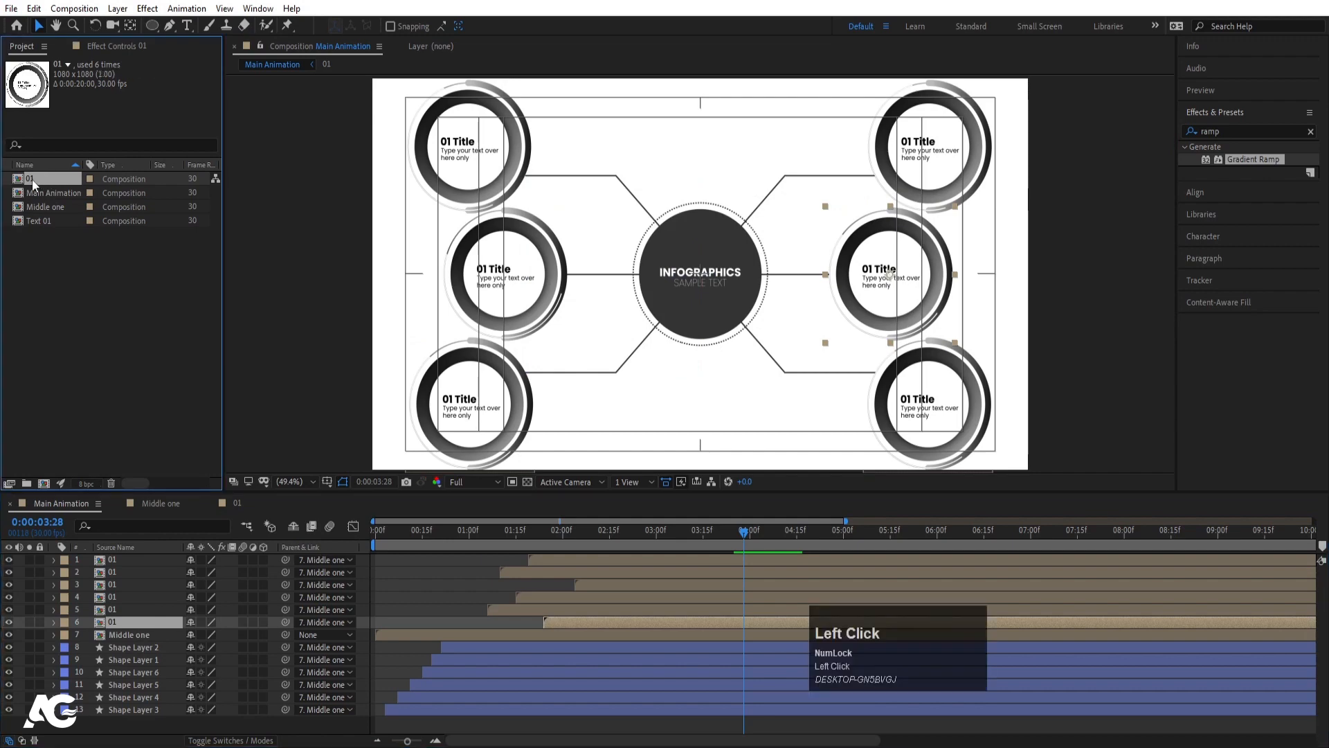
key("ctrl+d")
key("ctrl+d")
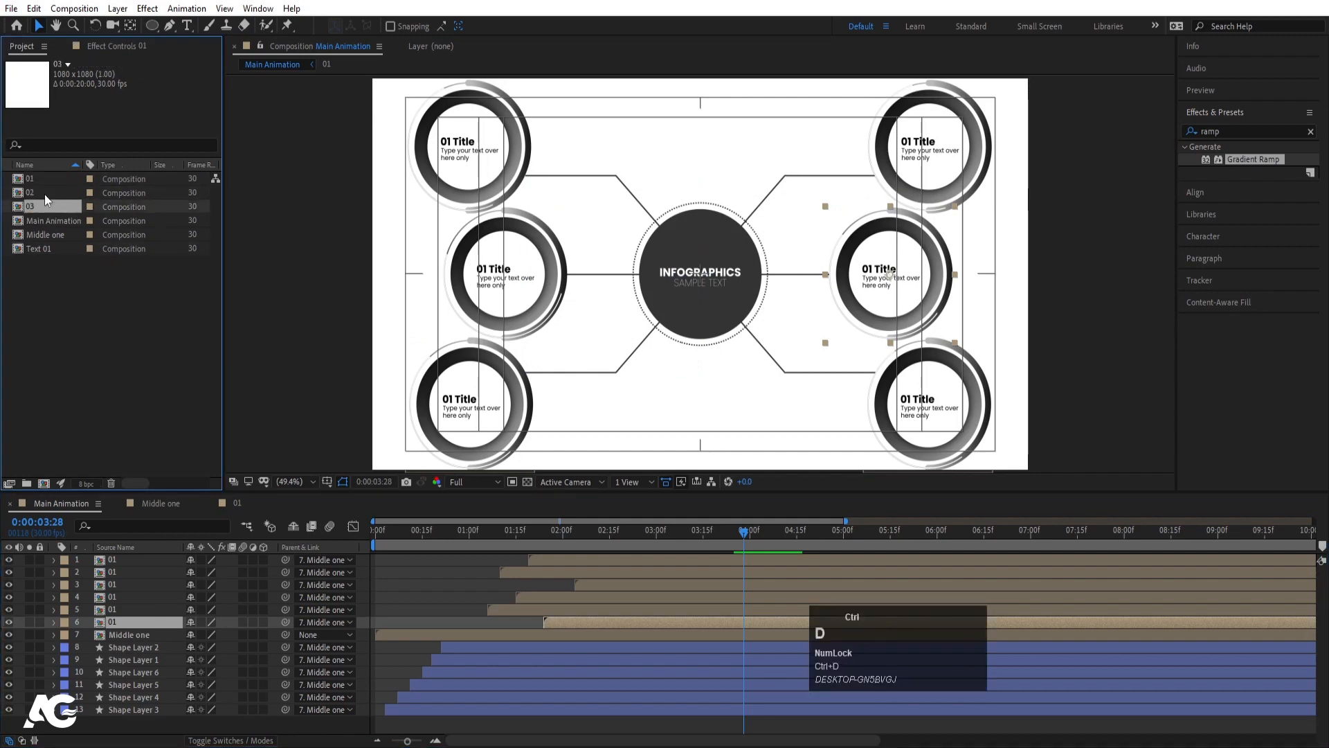
key("ctrl+d")
key("ctrl+d")
key("ctrl+d")
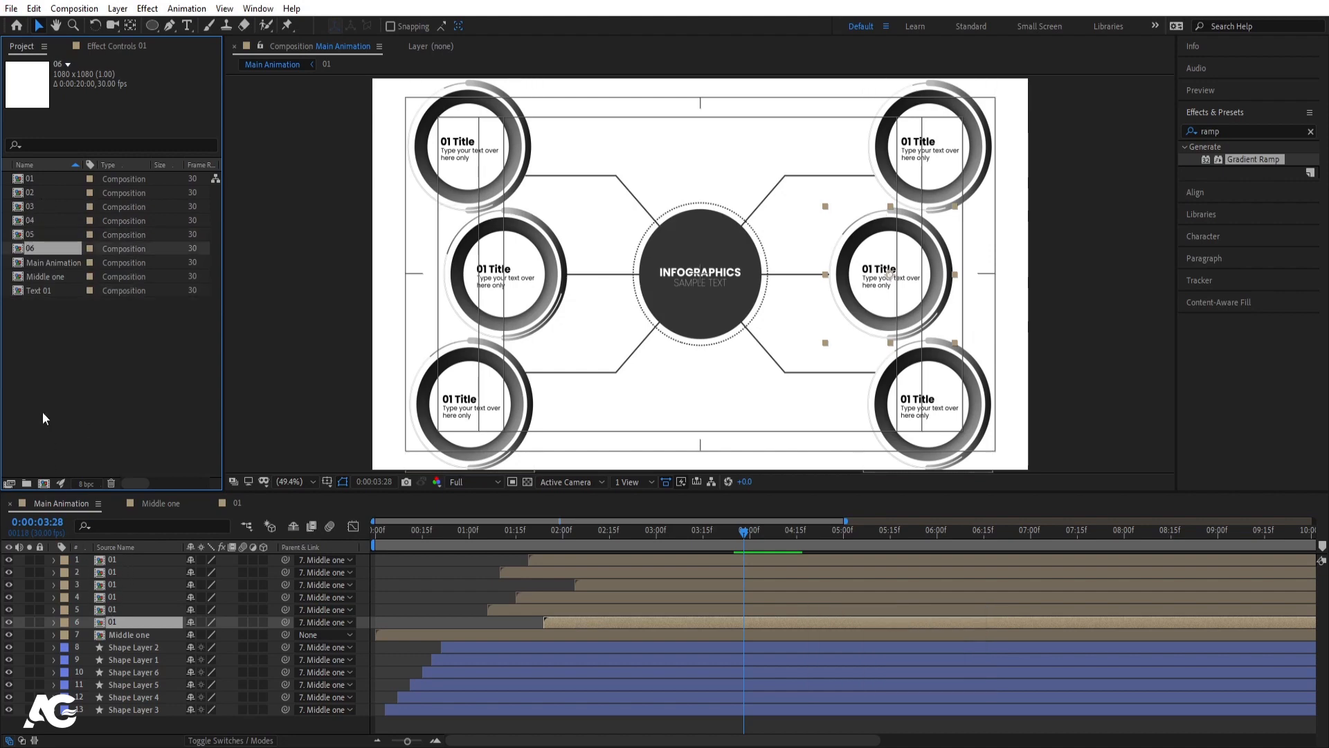
- Open composition 02 and change its title text to "02 Title"
left_click(40, 190)
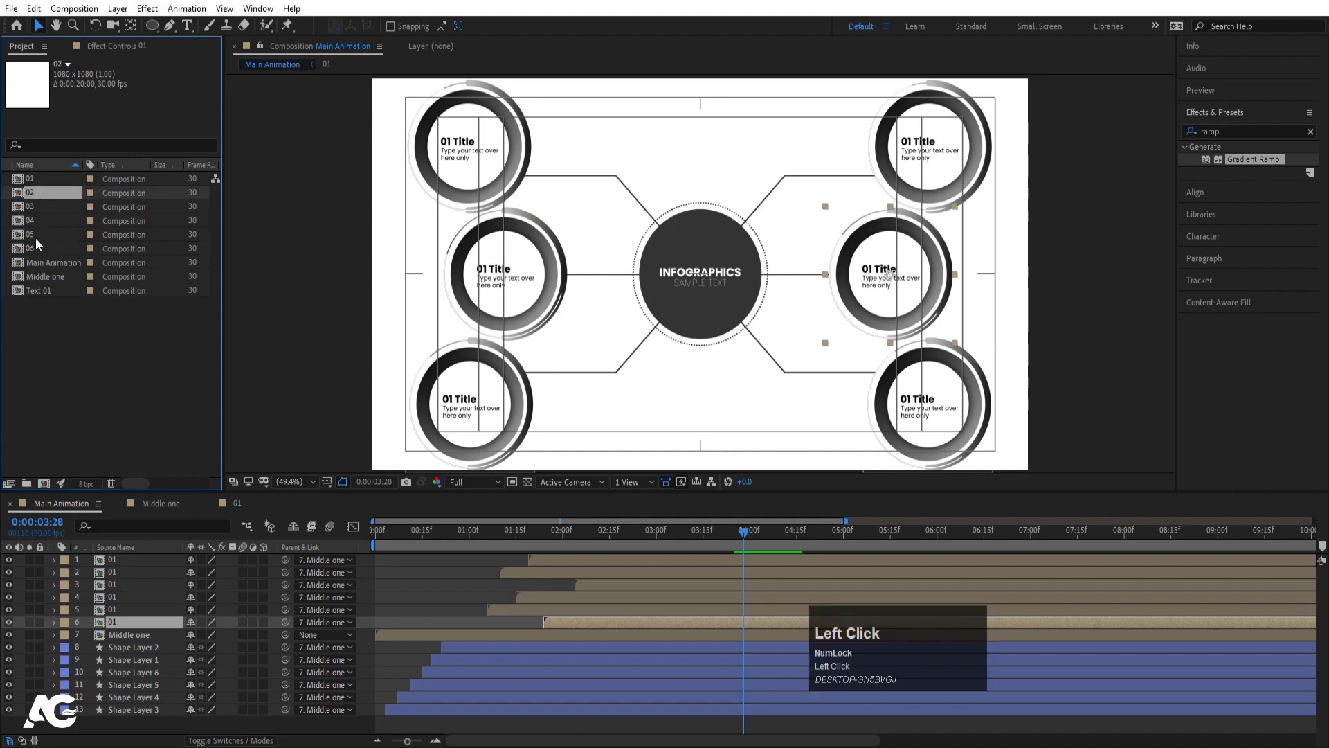
double_click(39, 194)
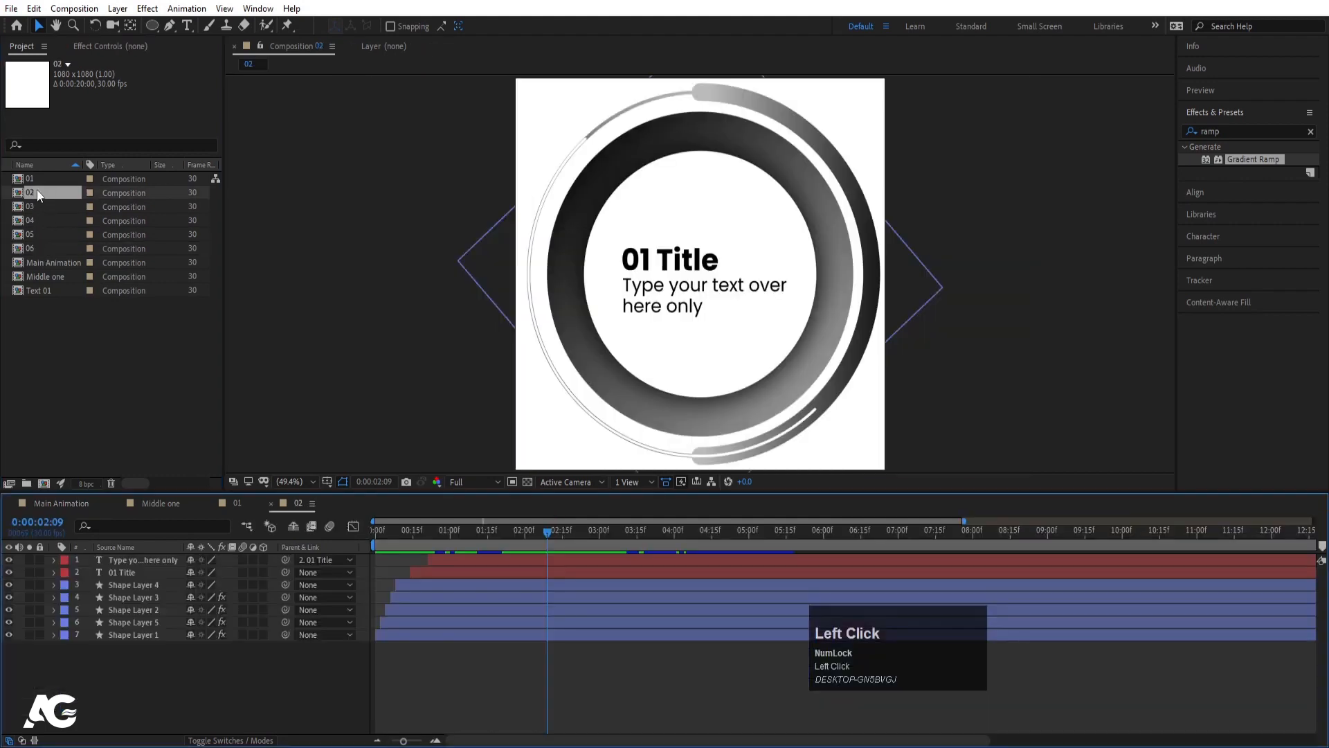
double_click(706, 260)
left_click(649, 258)
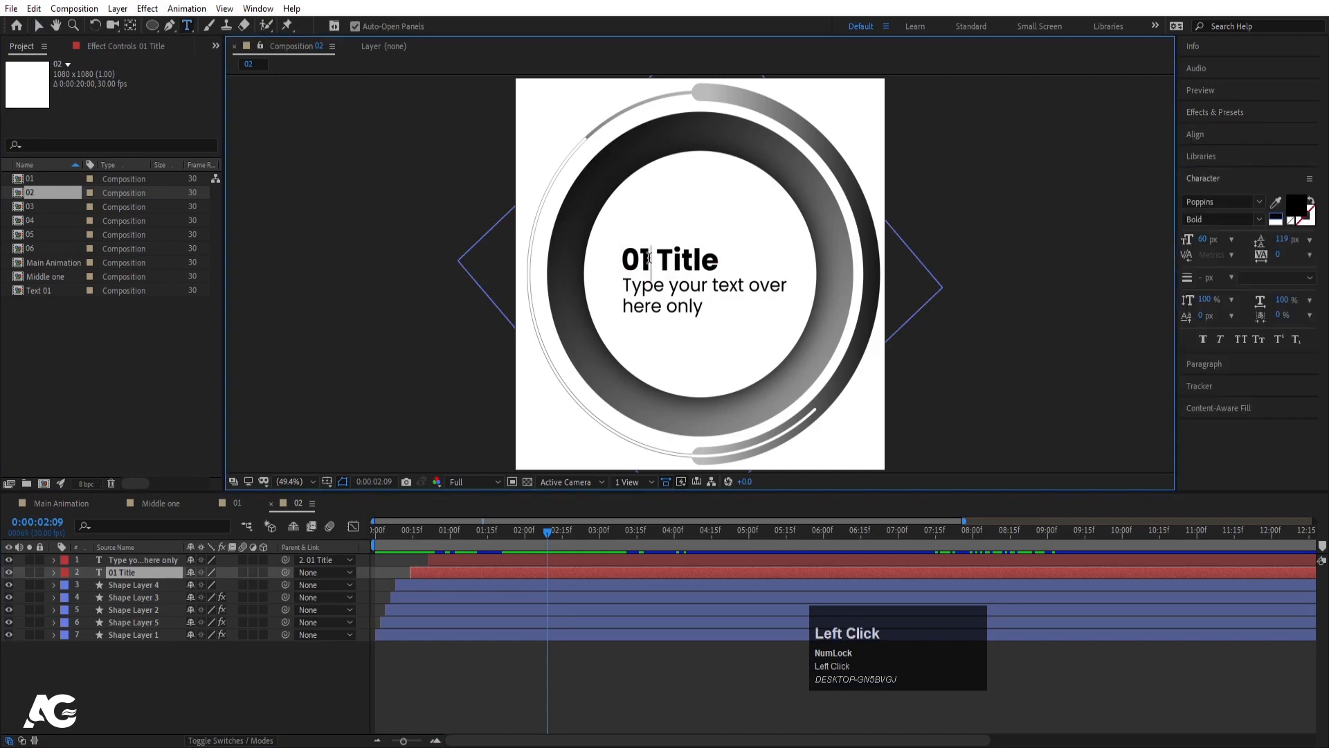
key("BackSpace")
type("2")
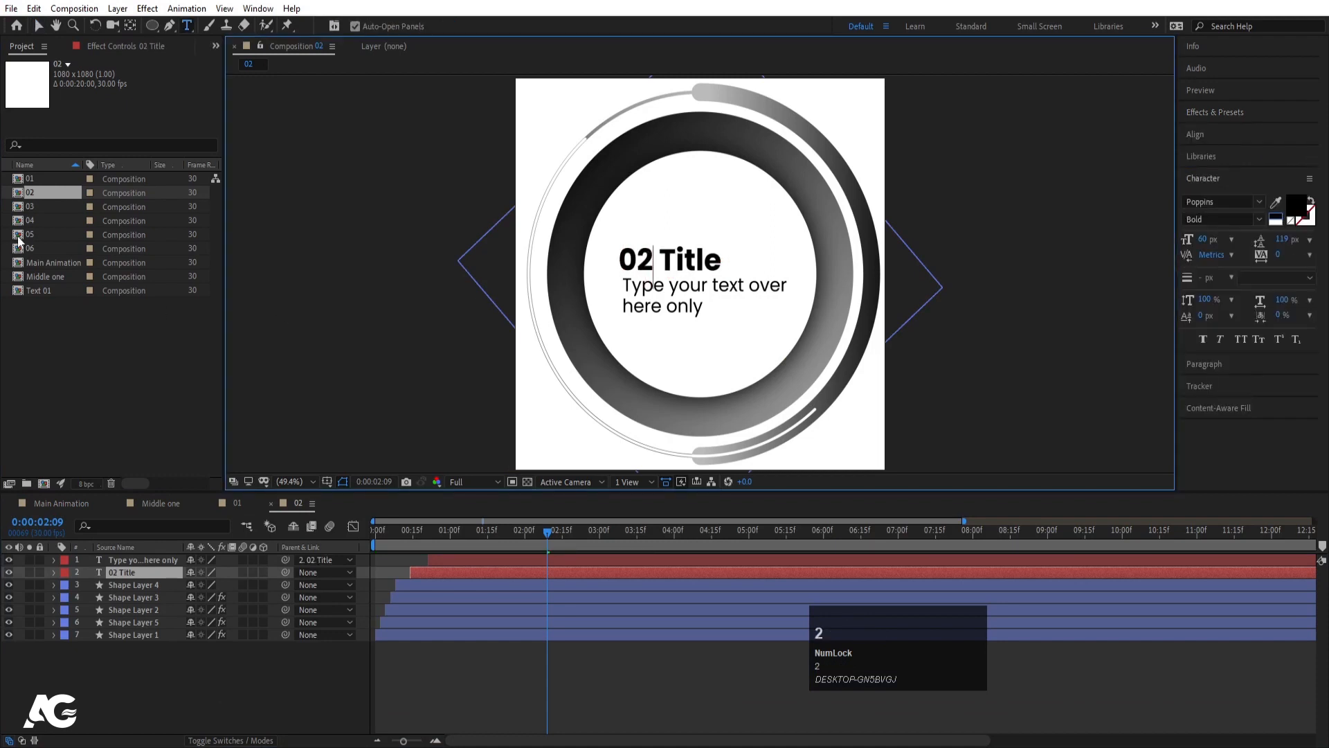
- Open composition 03 and change its title text to "03 Title"
double_click(29, 207)
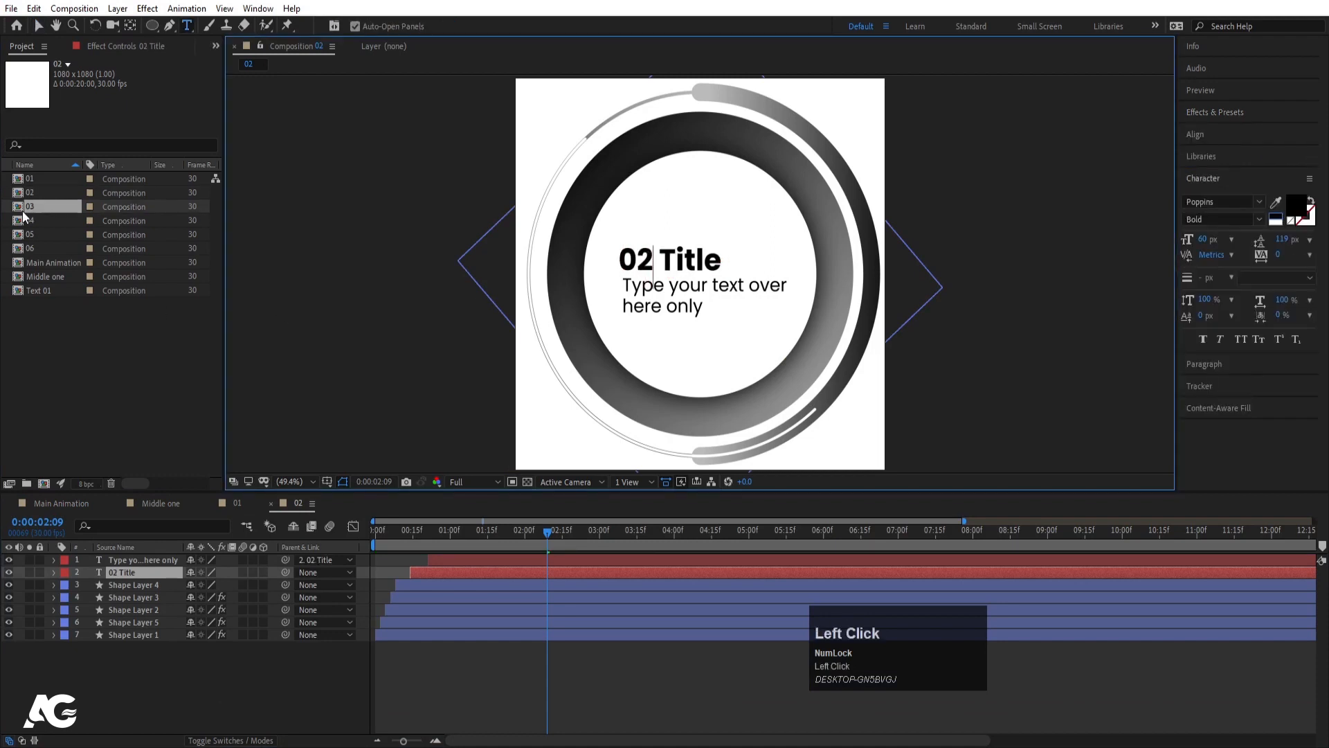
left_click(651, 255)
key("BackSpace")
type("3")
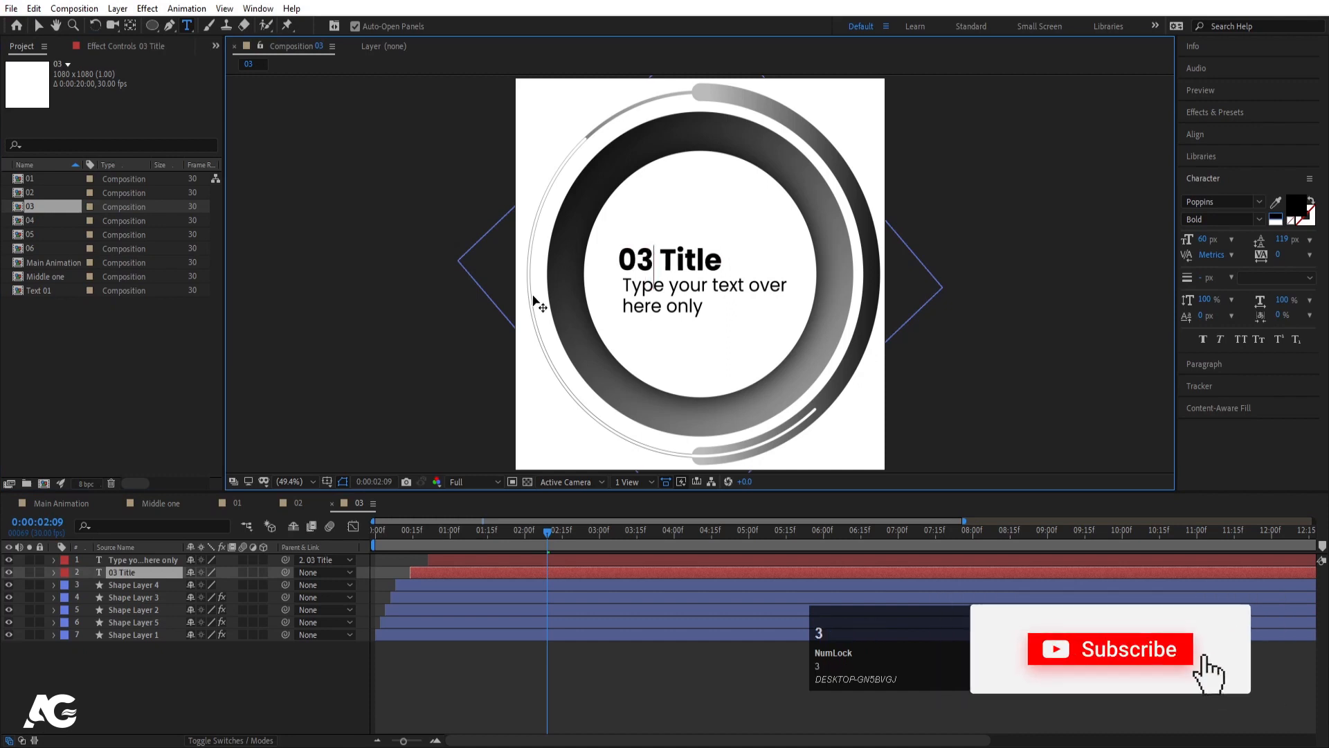
- Open composition 04 and change its title text to "04 Title"
left_click(28, 222)
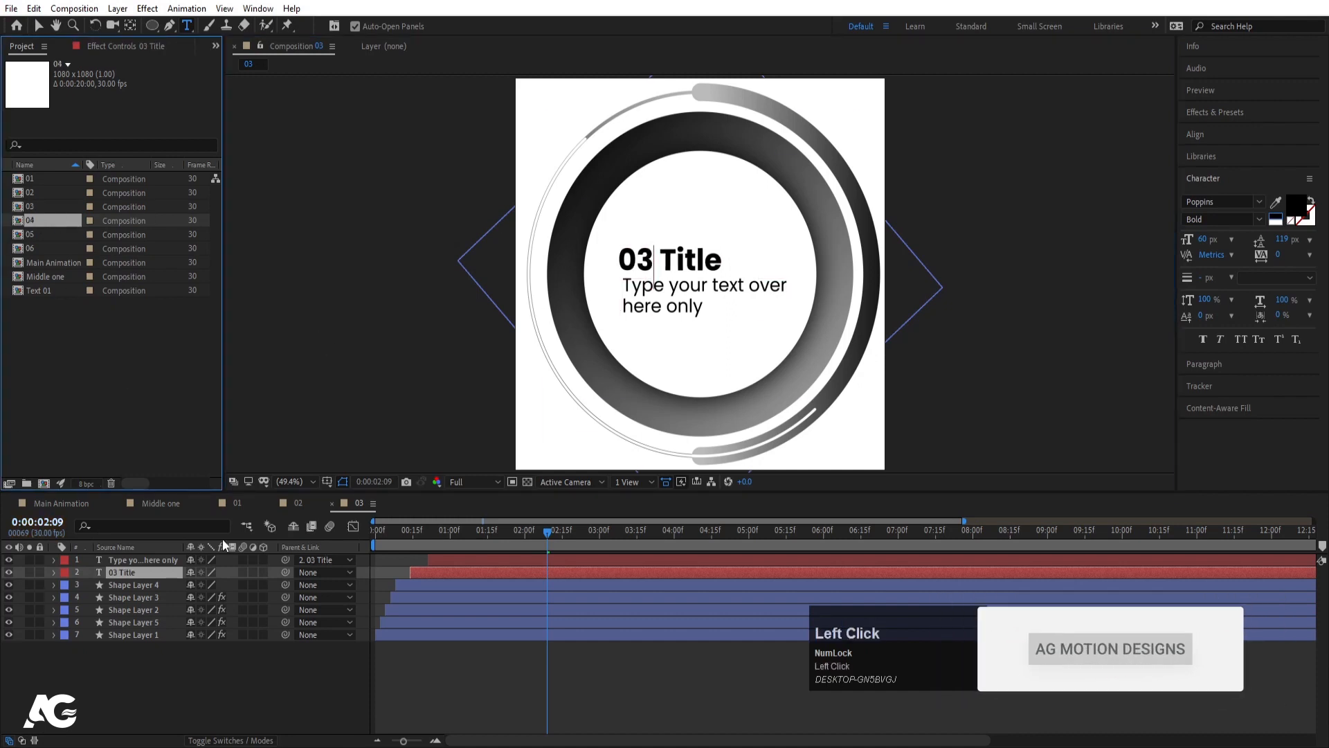
double_click(43, 220)
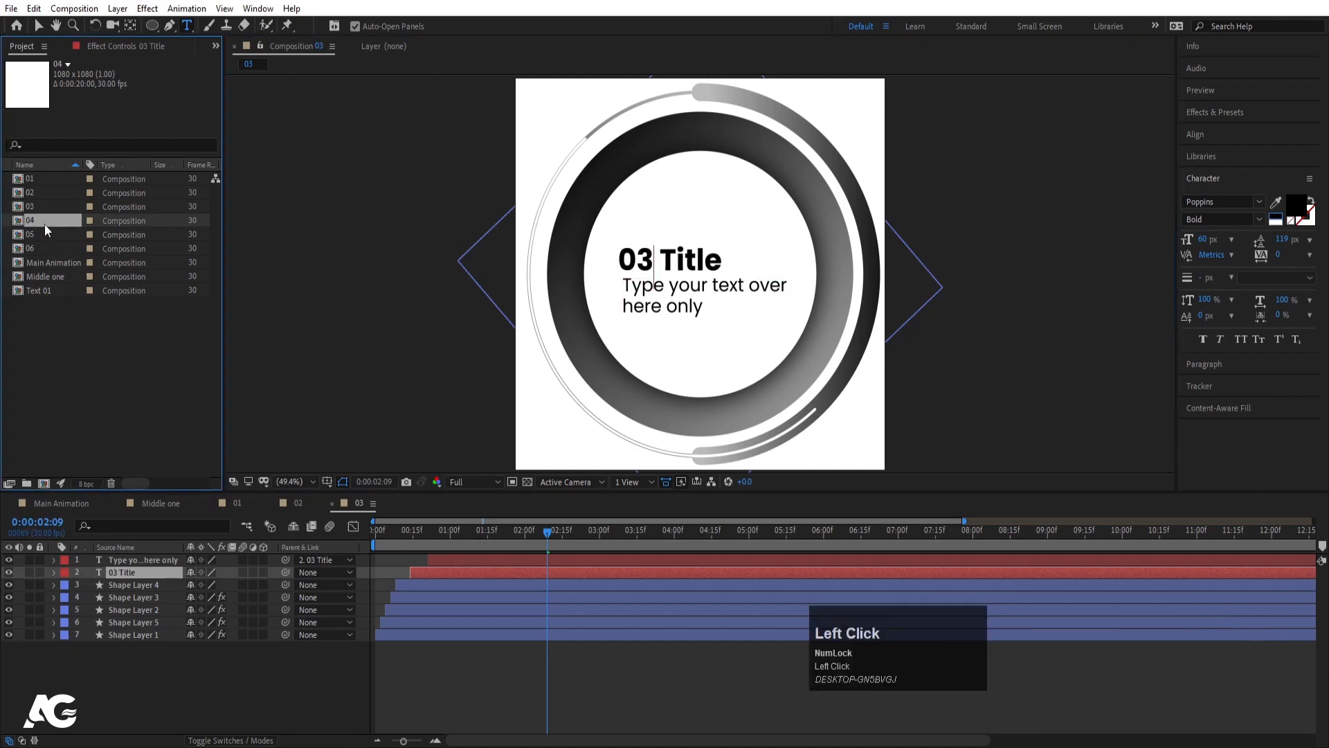
left_click(648, 262)
key("BackSpace")
type("4")
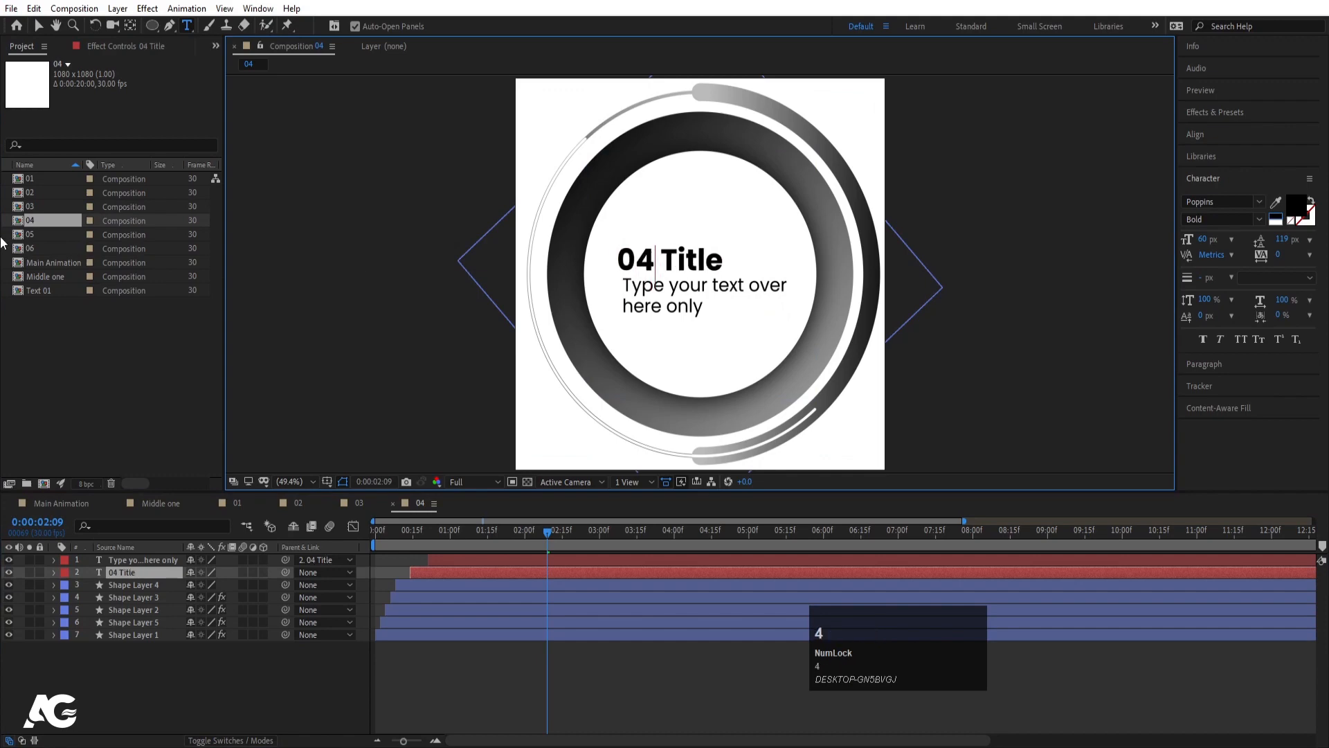
- Open composition 05 and change its title text to "05 Title"
double_click(46, 236)
left_click(647, 261)
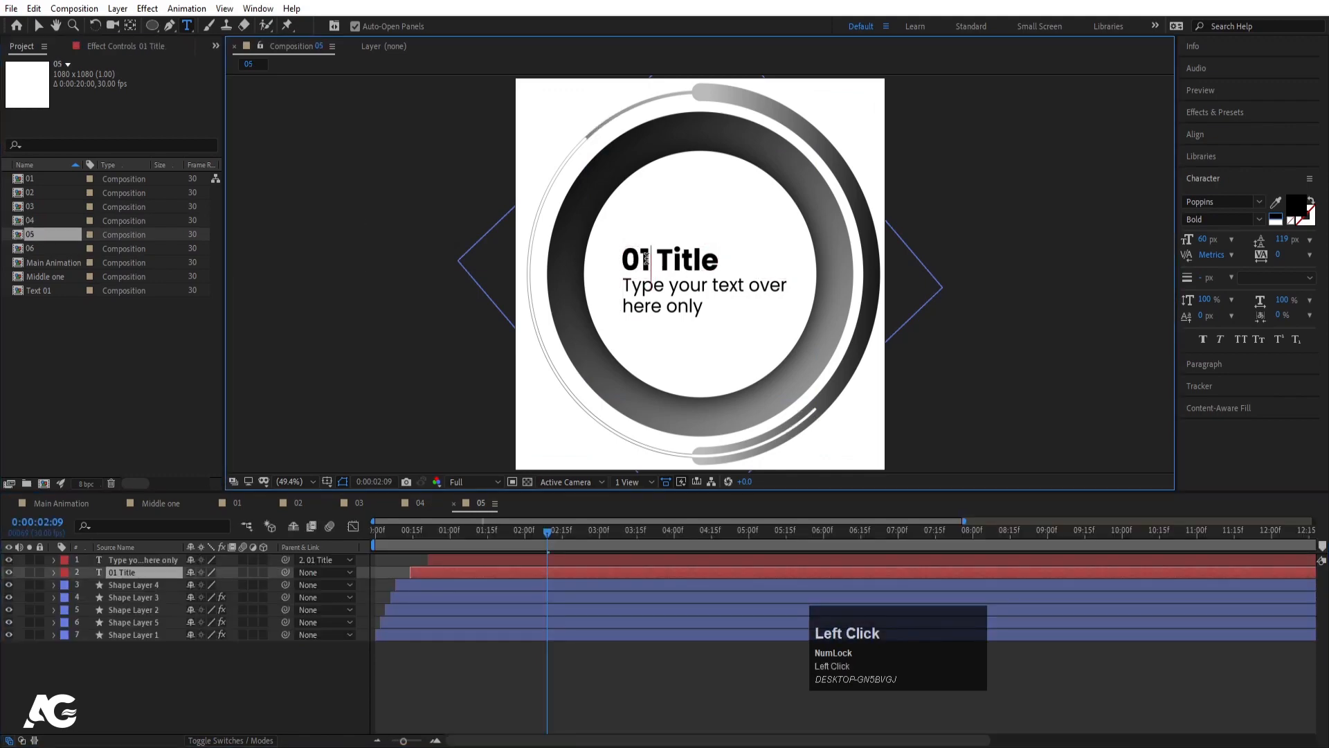
key("BackSpace")
type("5")
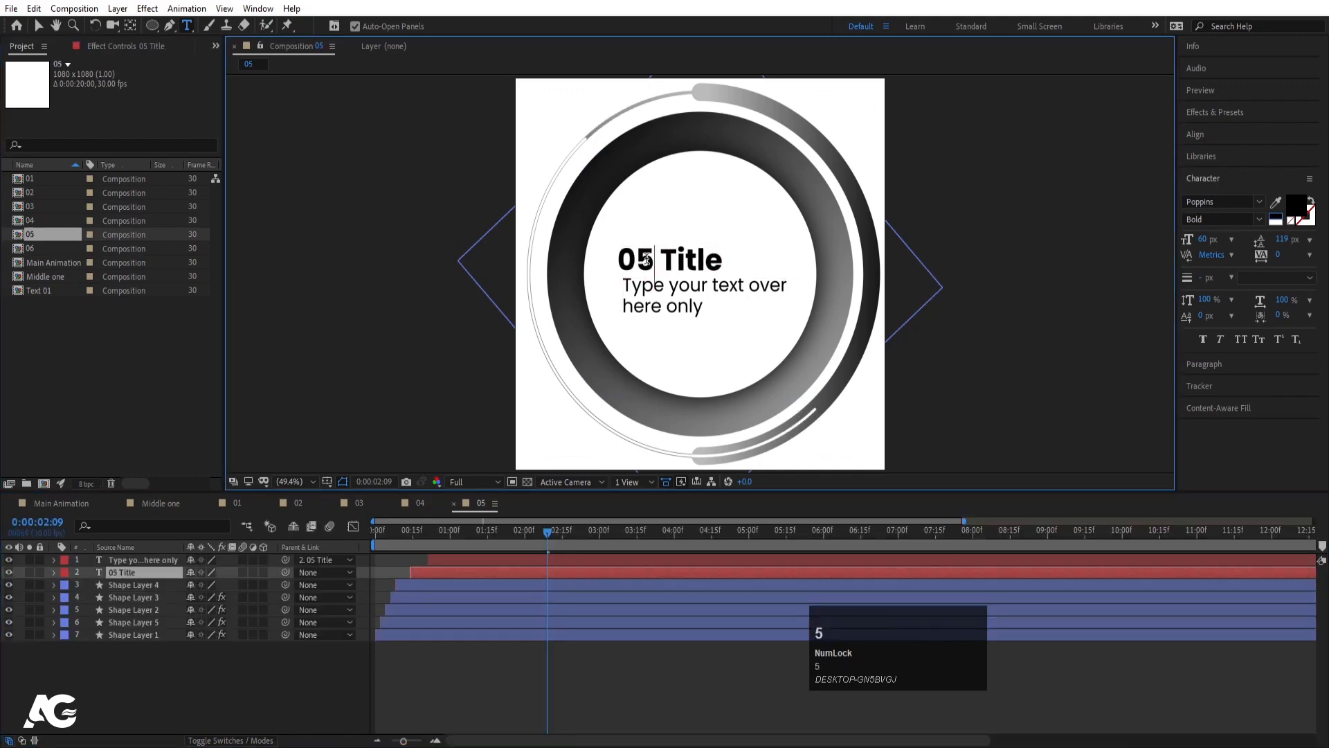
- Open composition 06 and change its title text to "06 Title"
double_click(38, 248)
left_click(646, 261)
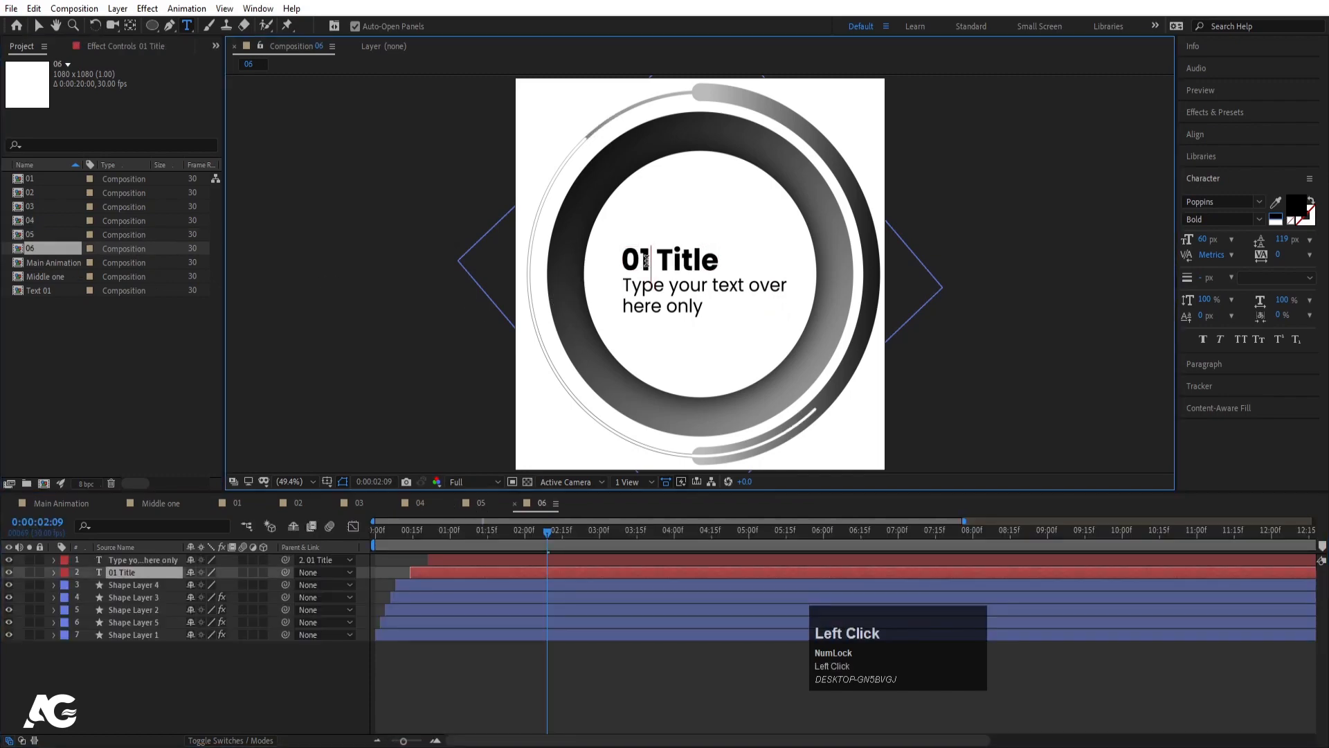
key("BackSpace")
type("6")
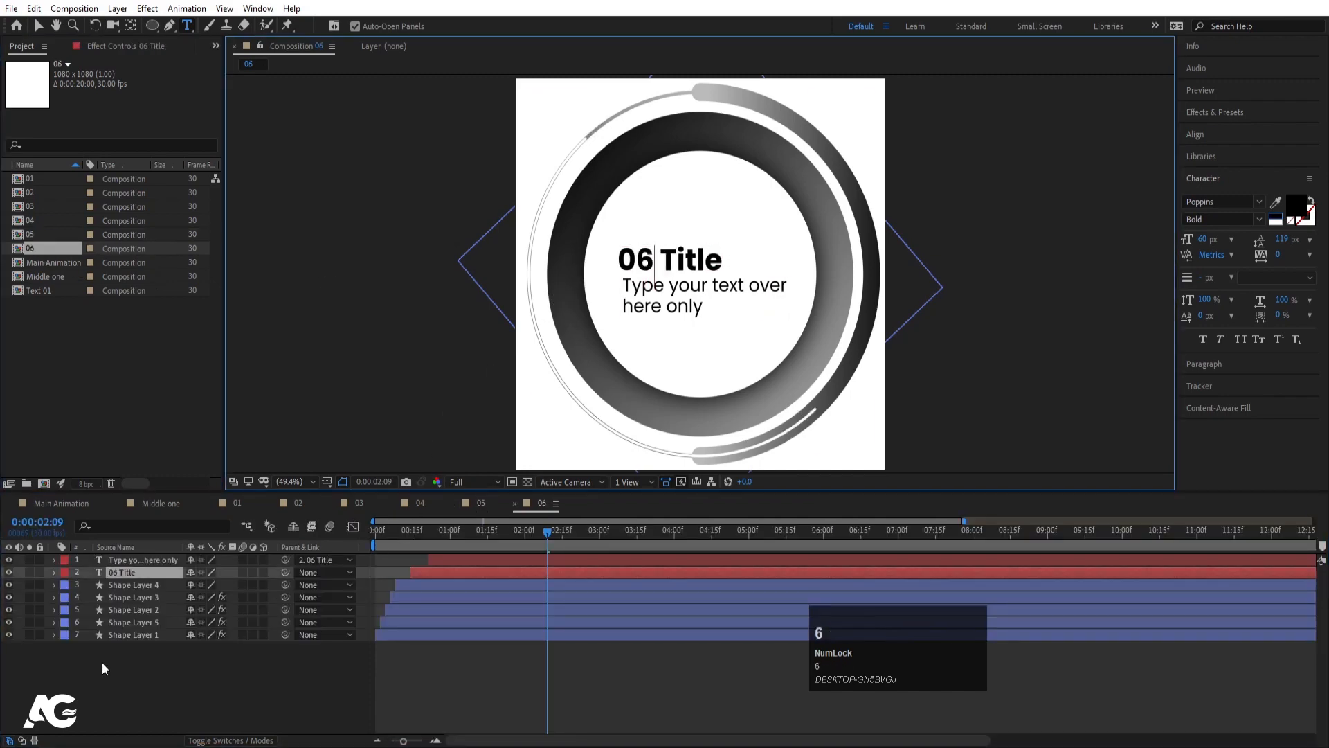
- In Main Animation, replace the source of the middle-right circle layer with composition 02 and the lower-right one with composition 03
left_click(81, 505)
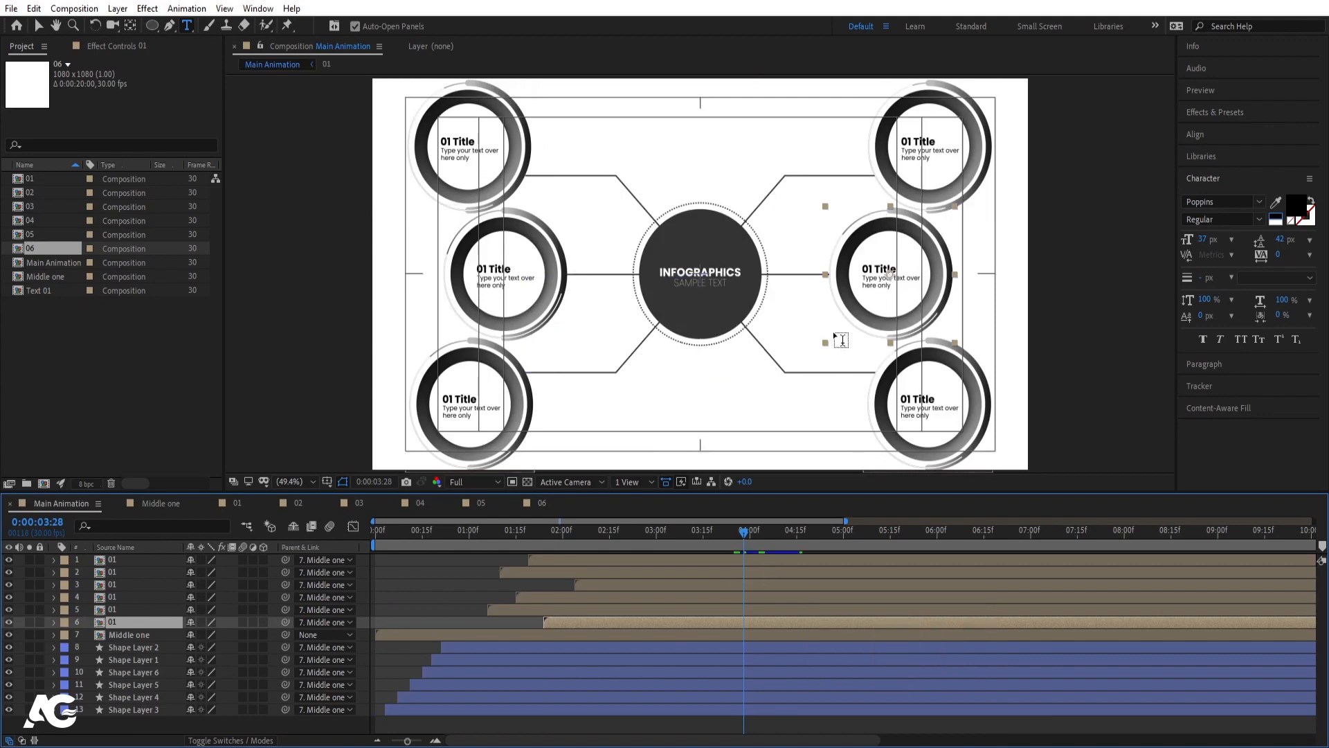
key("v")
left_click(967, 207)
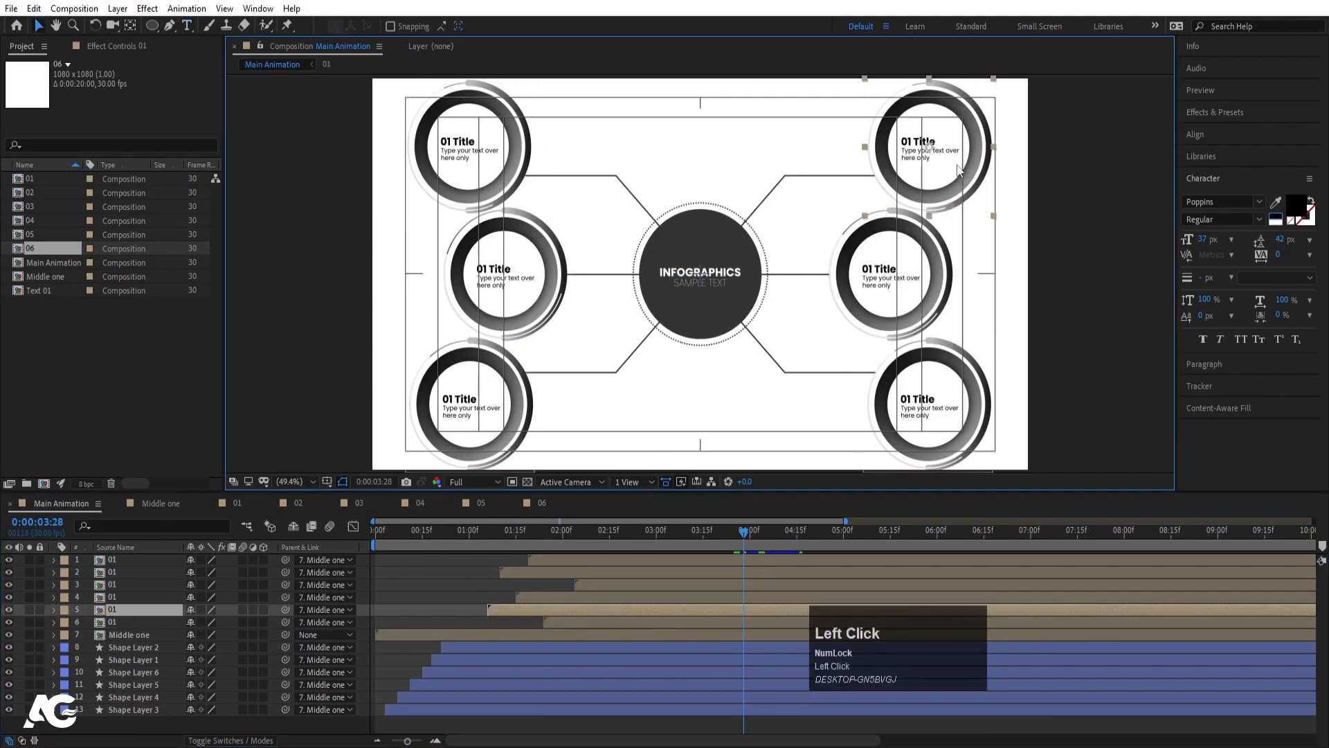
left_click(928, 276)
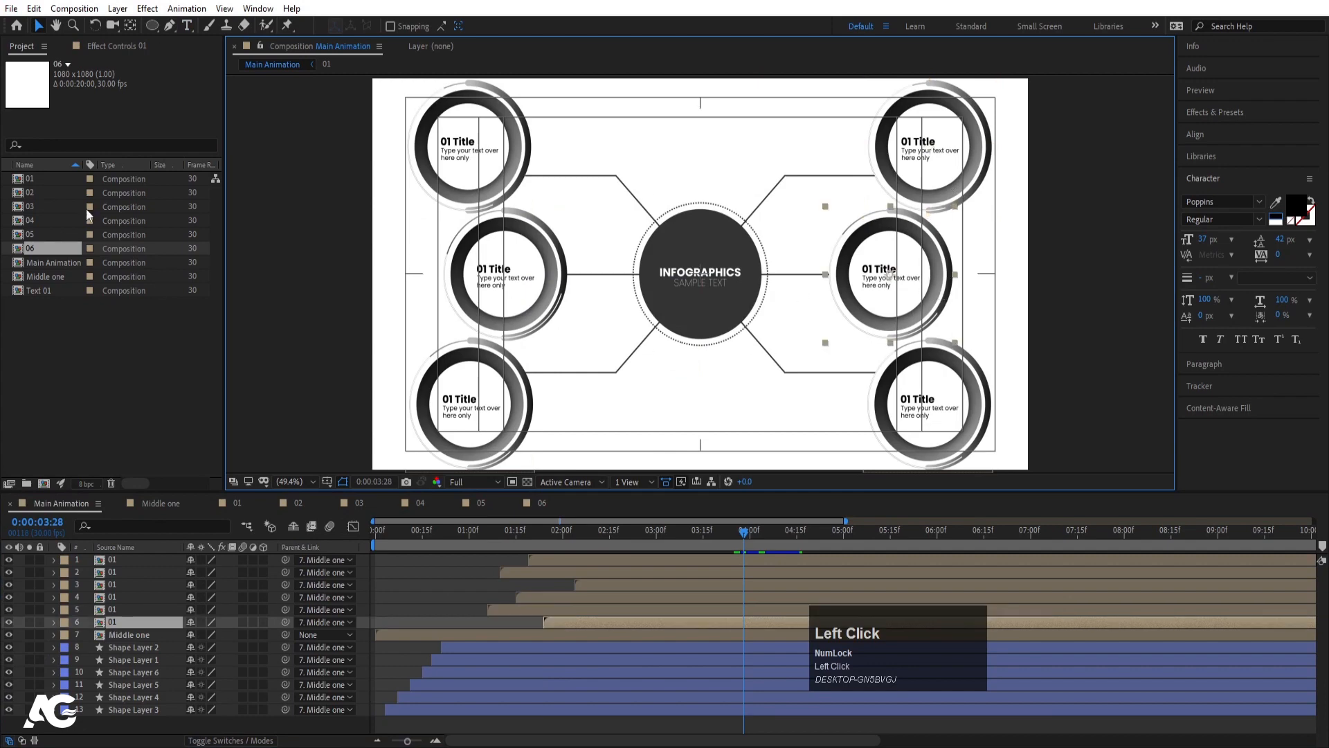
left_click(36, 193)
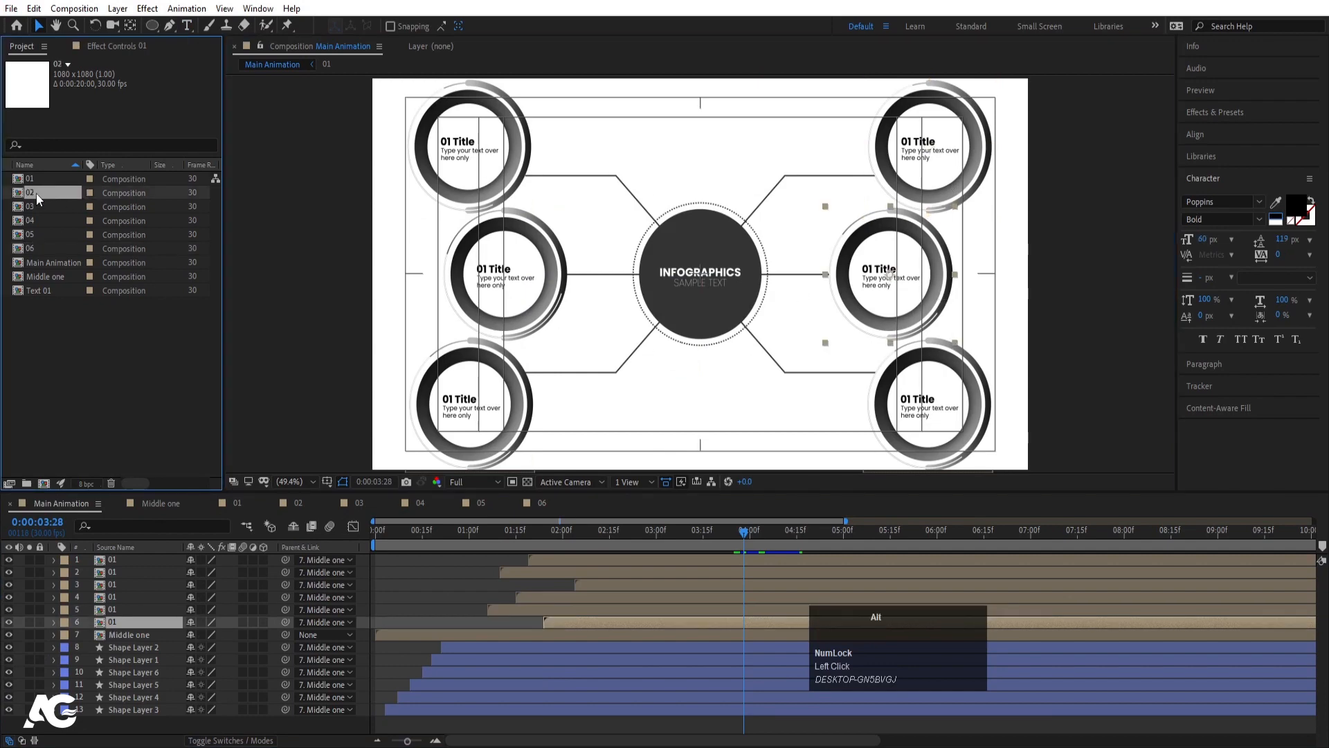
left_click_drag(37, 193, 160, 624)
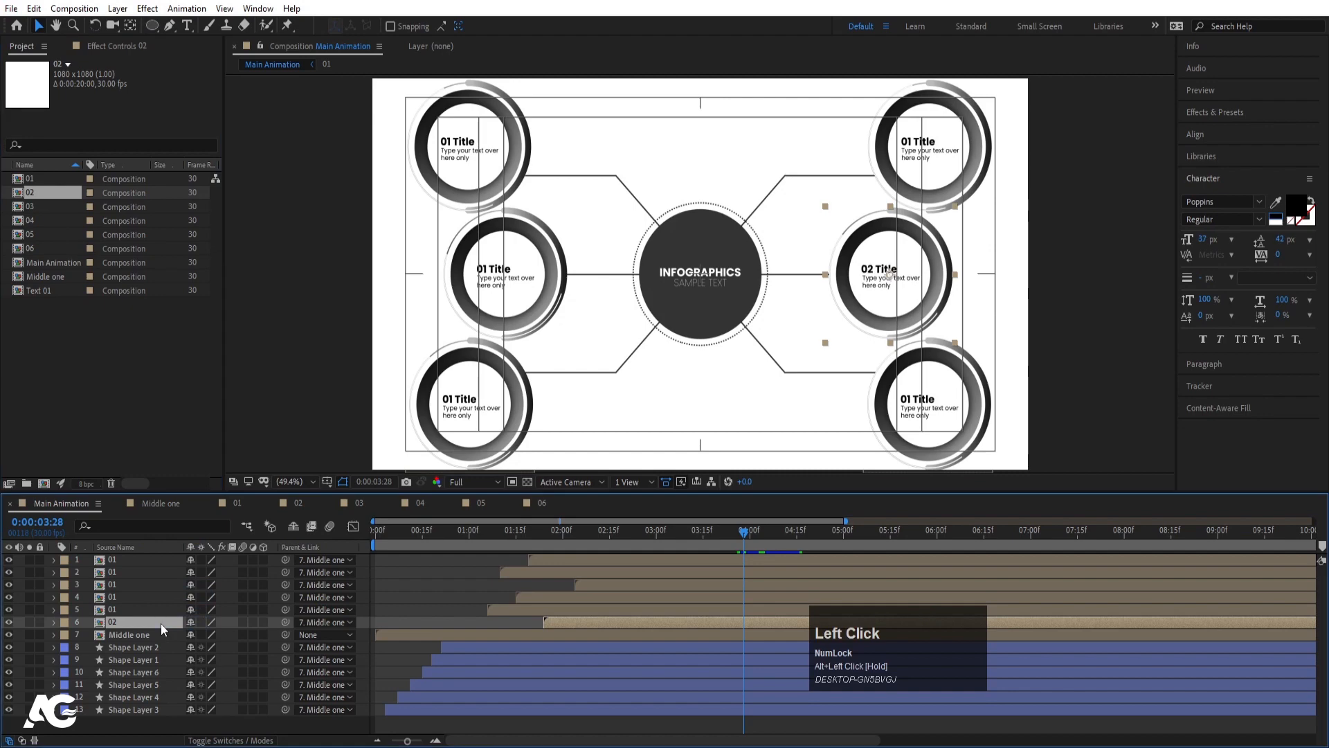
left_click(919, 424)
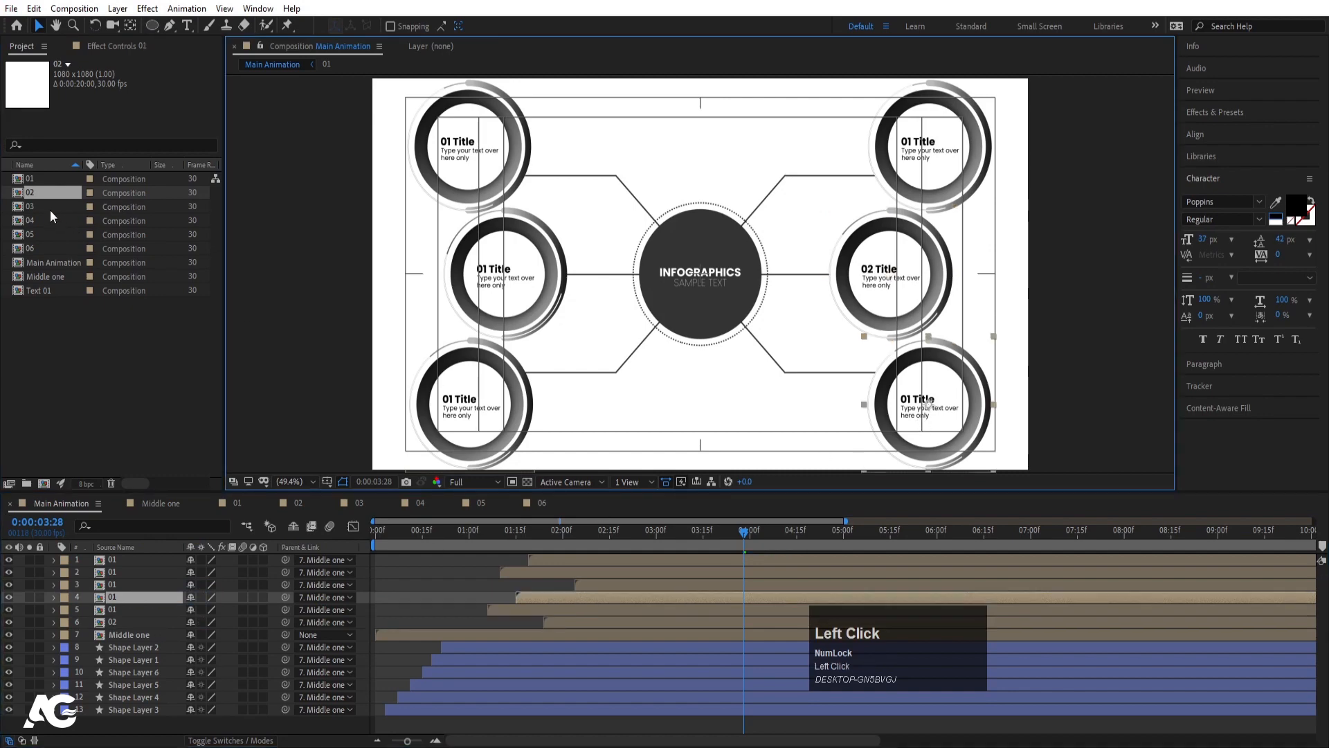
left_click_drag(48, 208, 129, 601)
- Replace the sources of the upper-left, middle-left and lower-left circle layers with compositions 04, 05 and 06 respectively
left_click(450, 181)
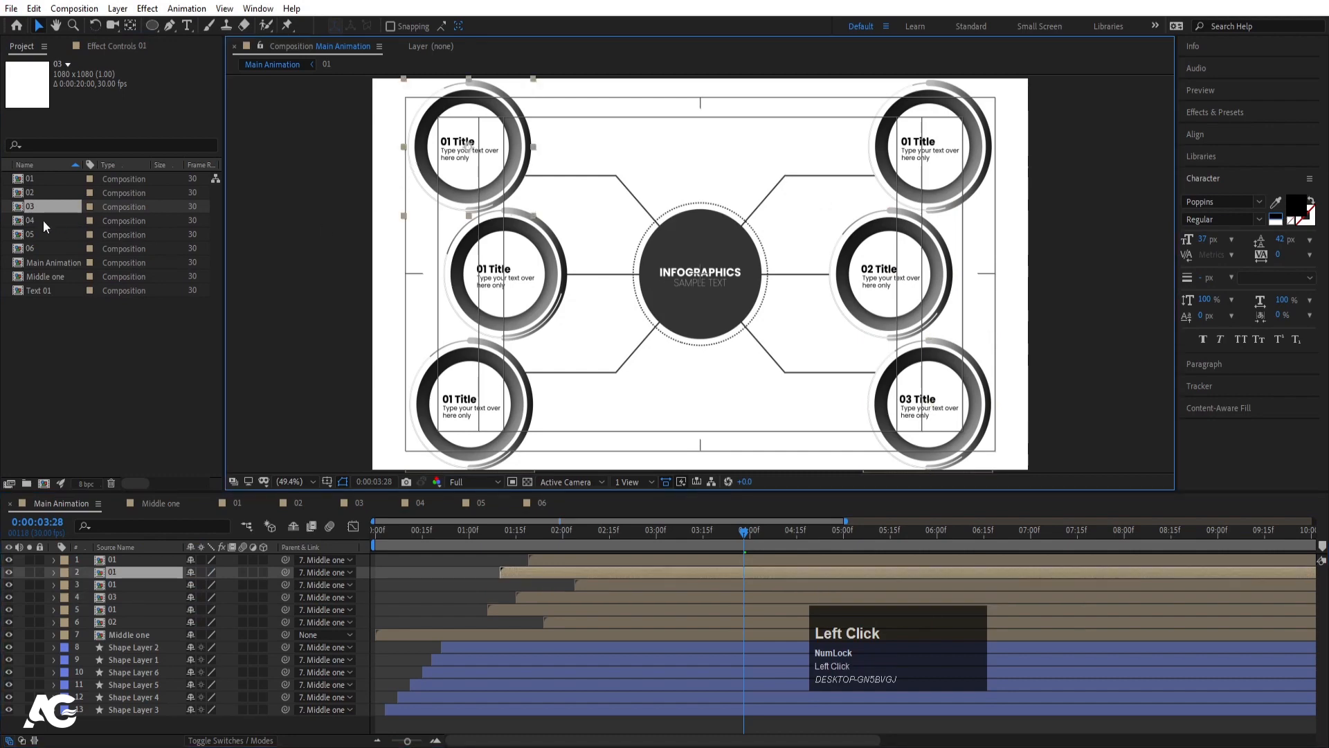
left_click_drag(43, 220, 155, 573)
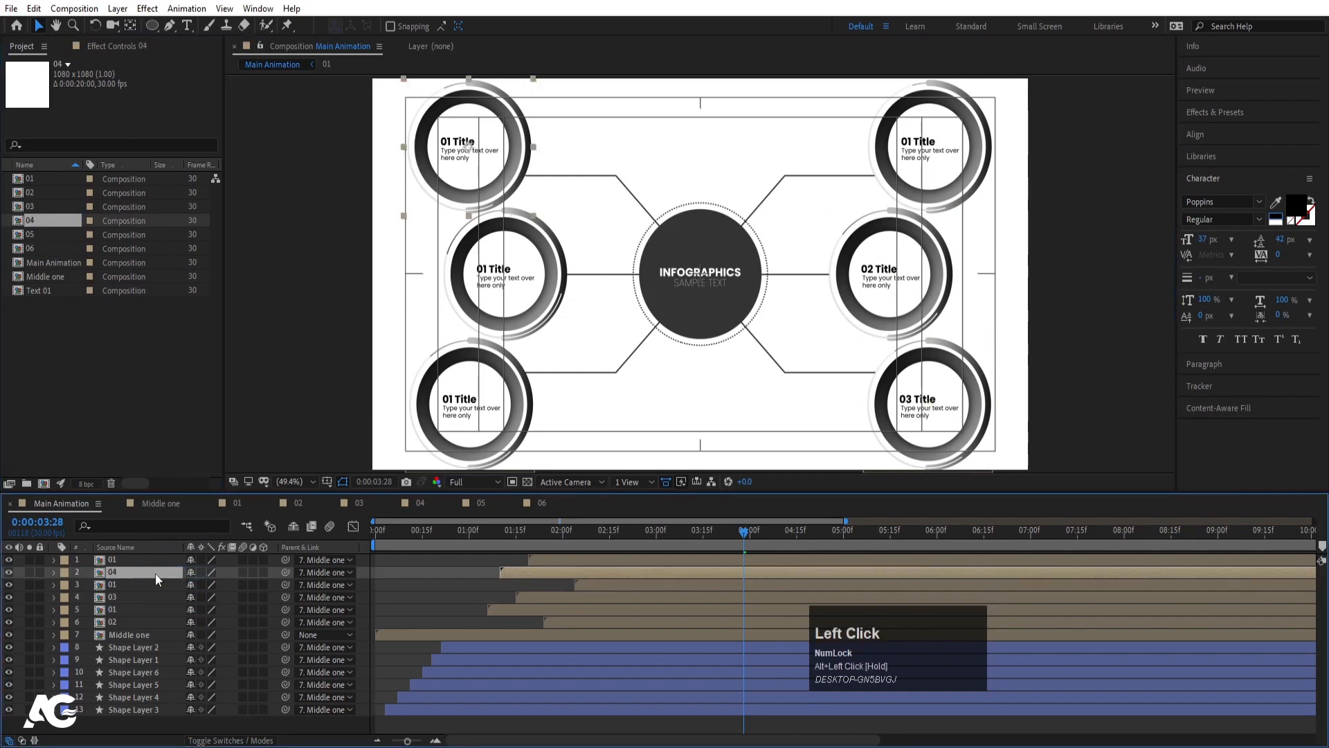
left_click(495, 316)
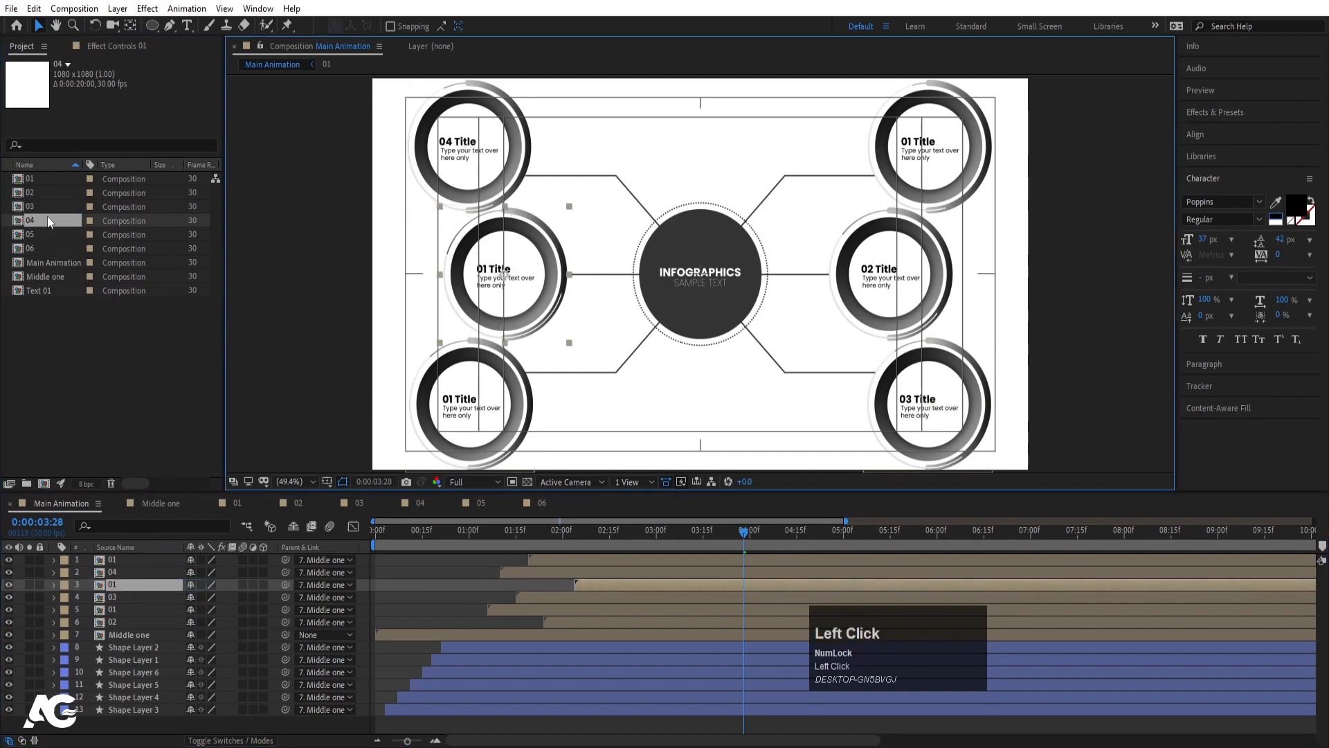
left_click(29, 235)
left_click_drag(29, 239, 155, 584)
left_click(483, 450)
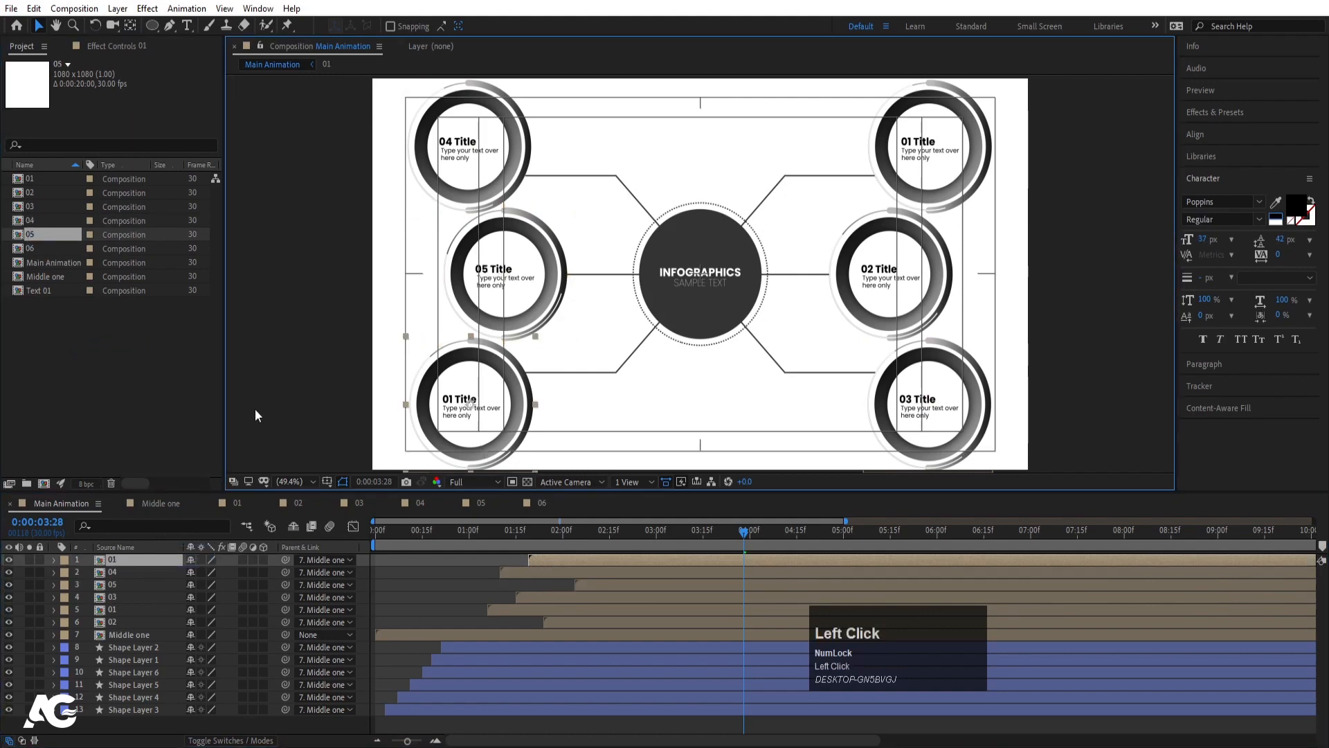
left_click_drag(51, 247, 160, 558)
- Play back Main Animation from the start to check the staggered circles and their numbered titles
key("space")
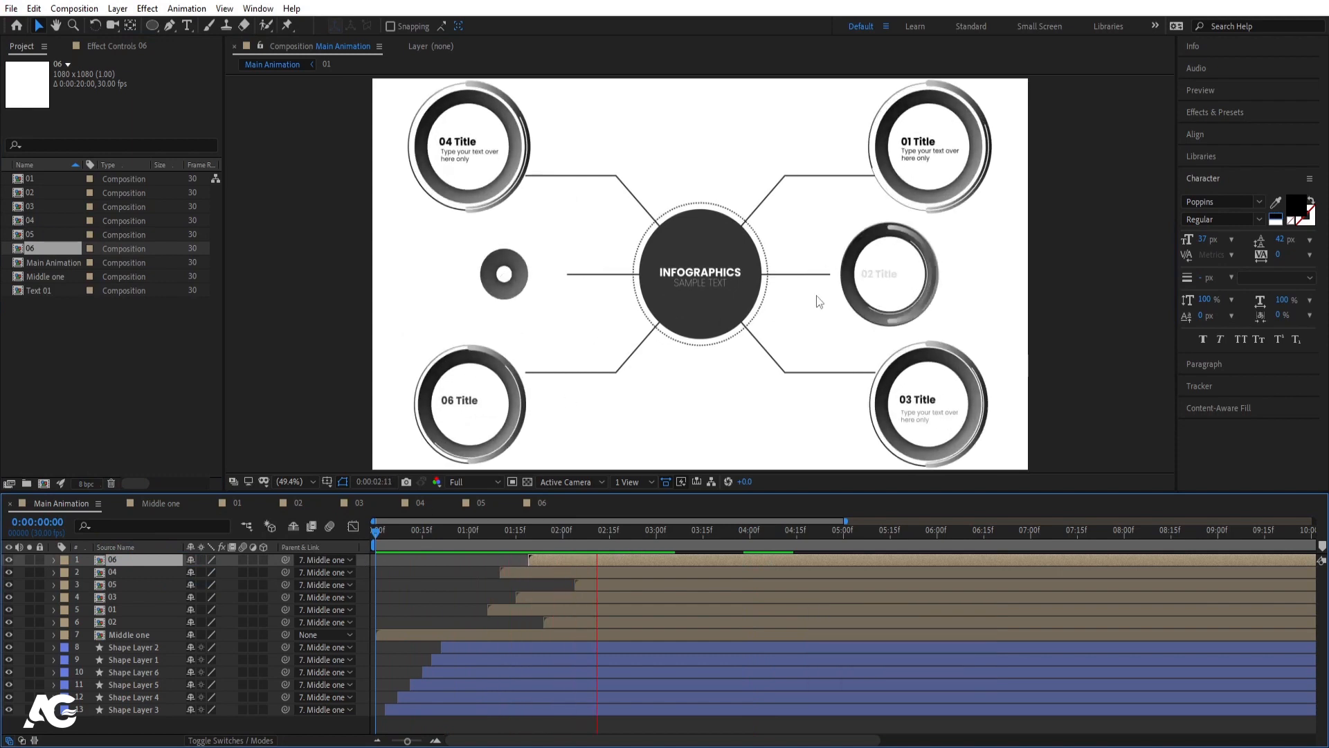
key("space")
key("space")
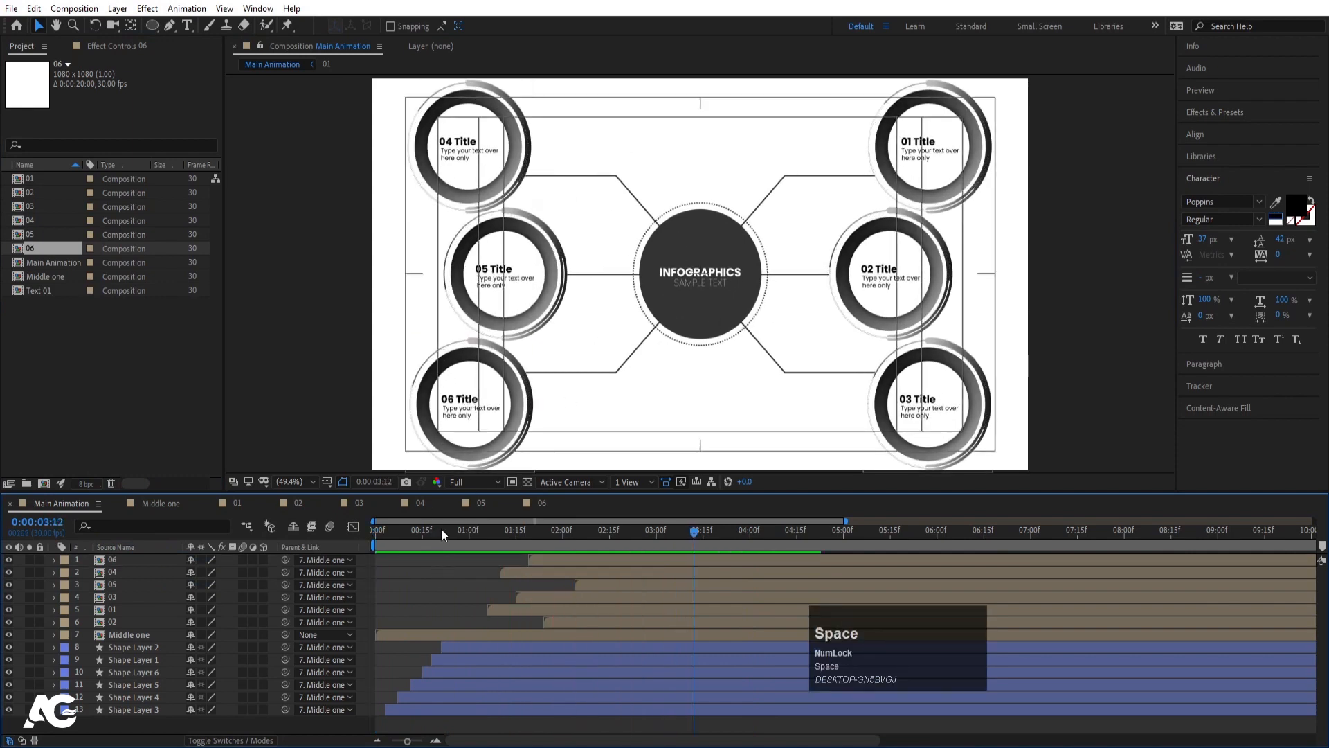
- Find the Tint effect and apply it to the upper-left circle layer 04
left_click(631, 183)
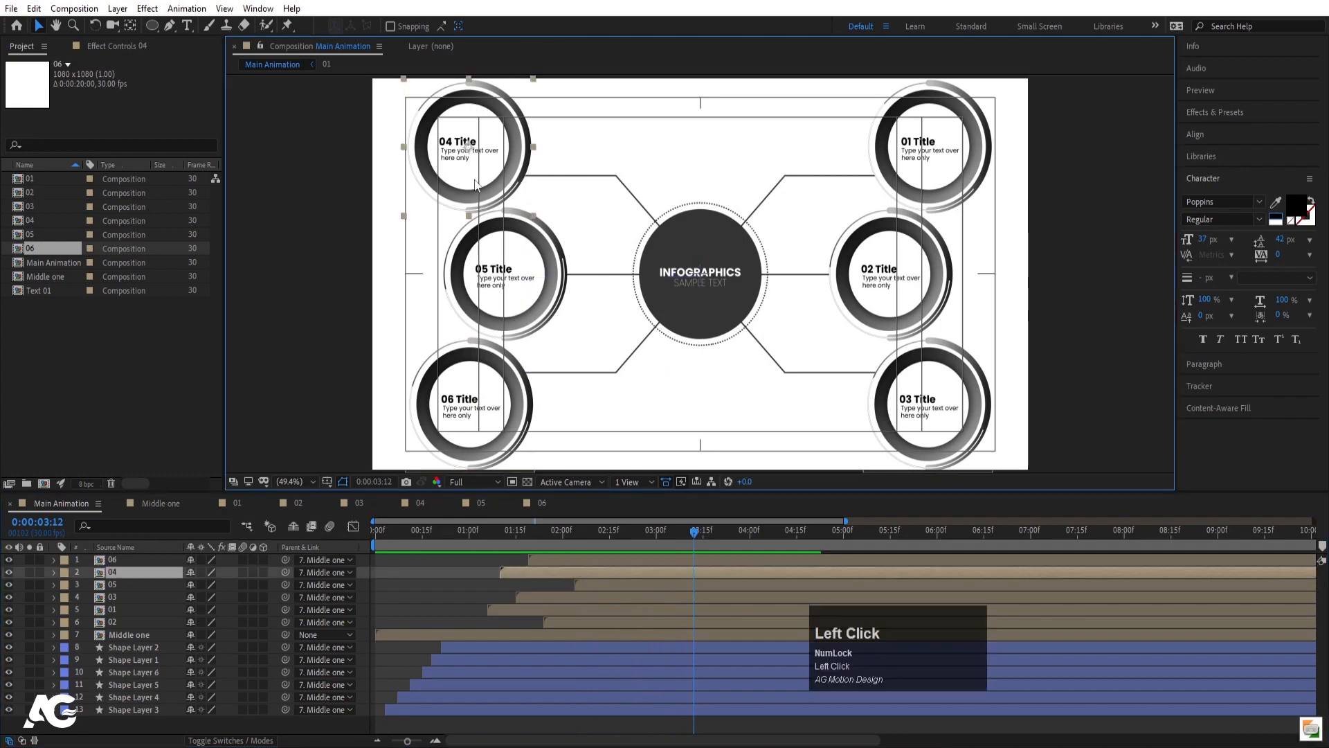
left_click(1216, 114)
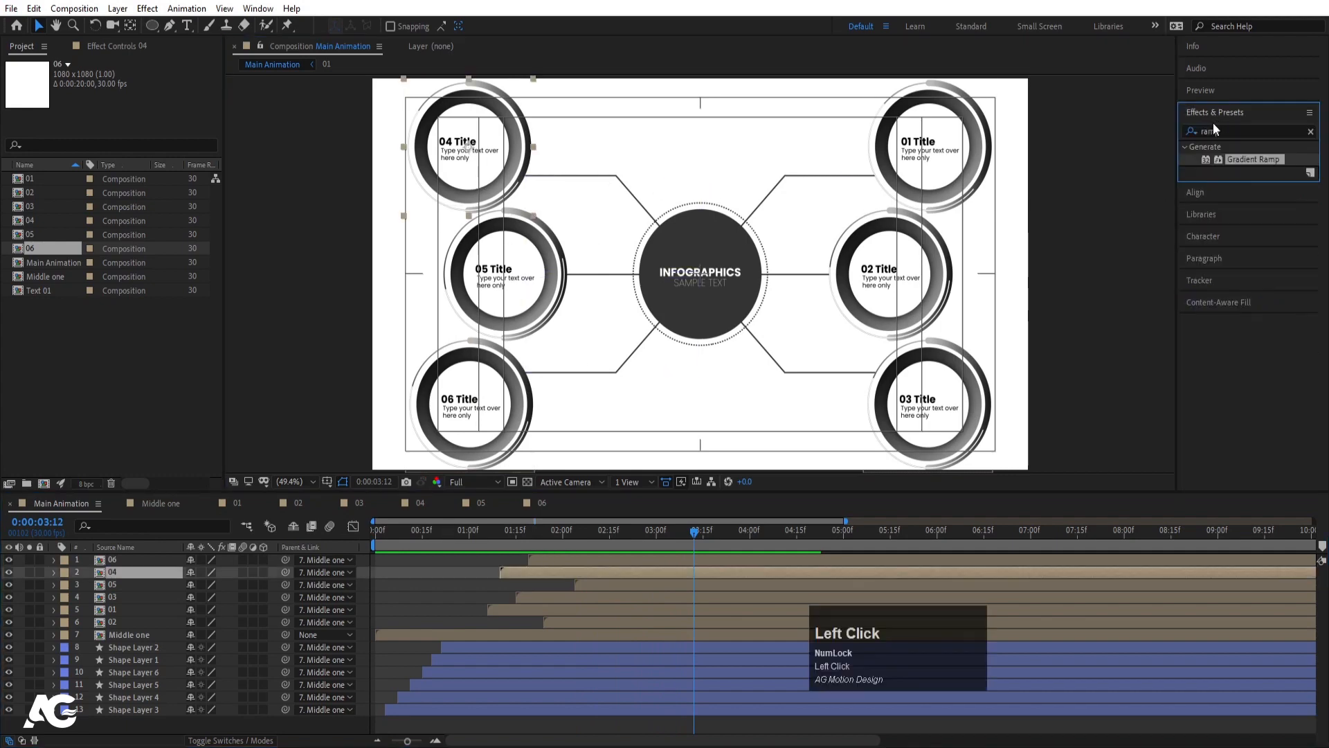
left_click(1233, 131)
key("ctrl+a")
type("int")
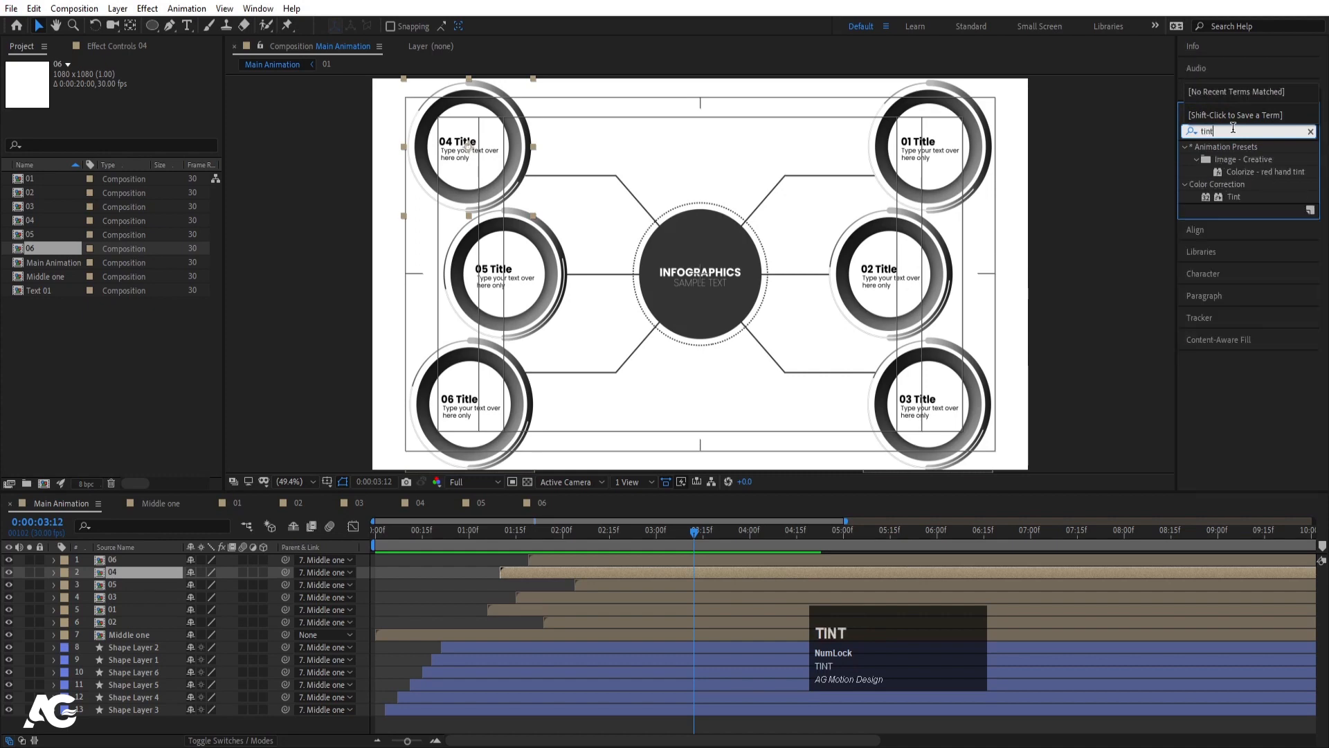
double_click(1235, 196)
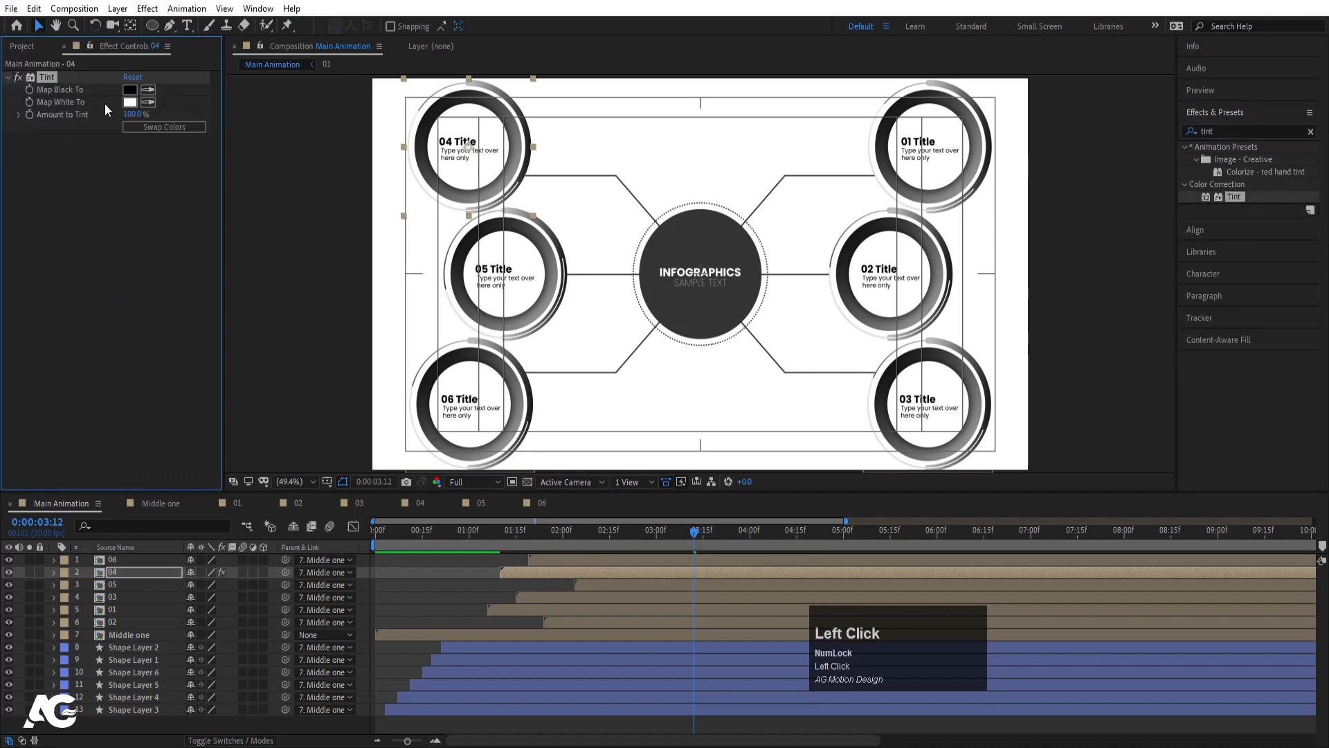
- Try swapping the Tint colors on circle 04 and copying that effect onto the other five circle layers
left_click(175, 129)
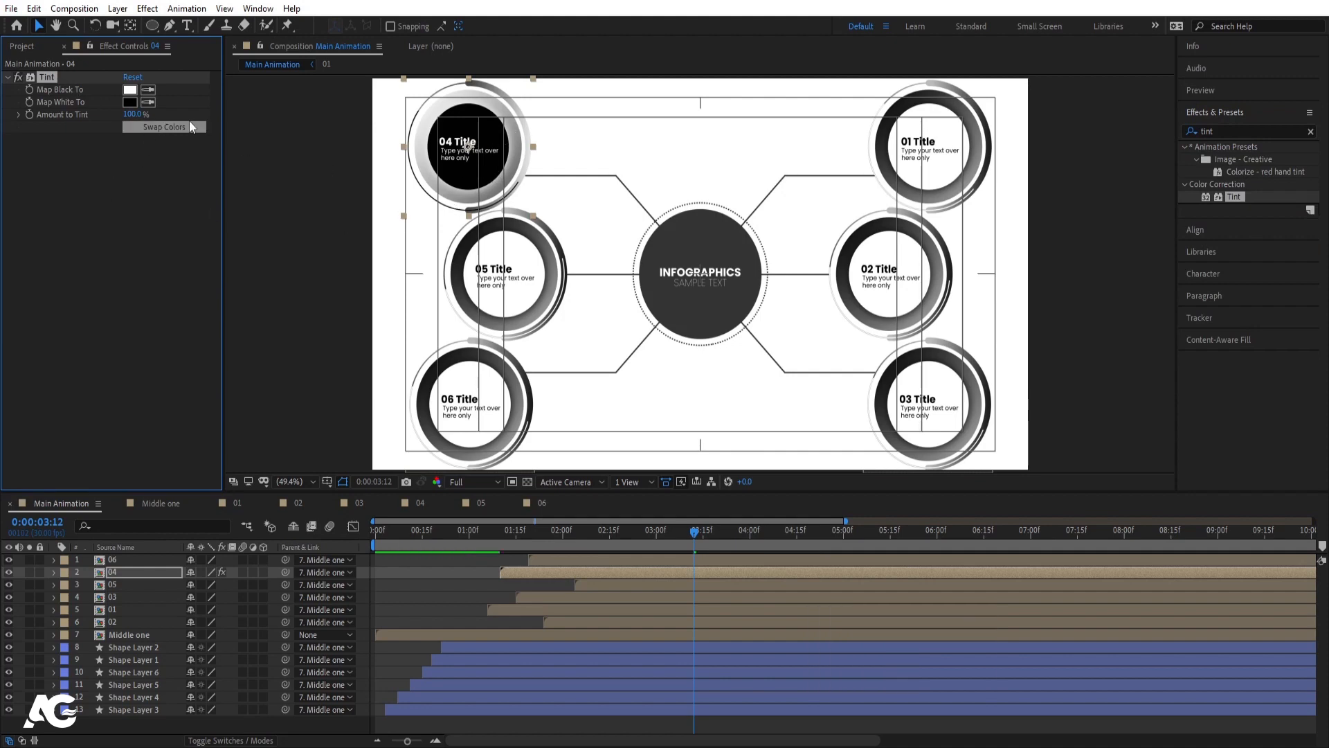
left_click(43, 76)
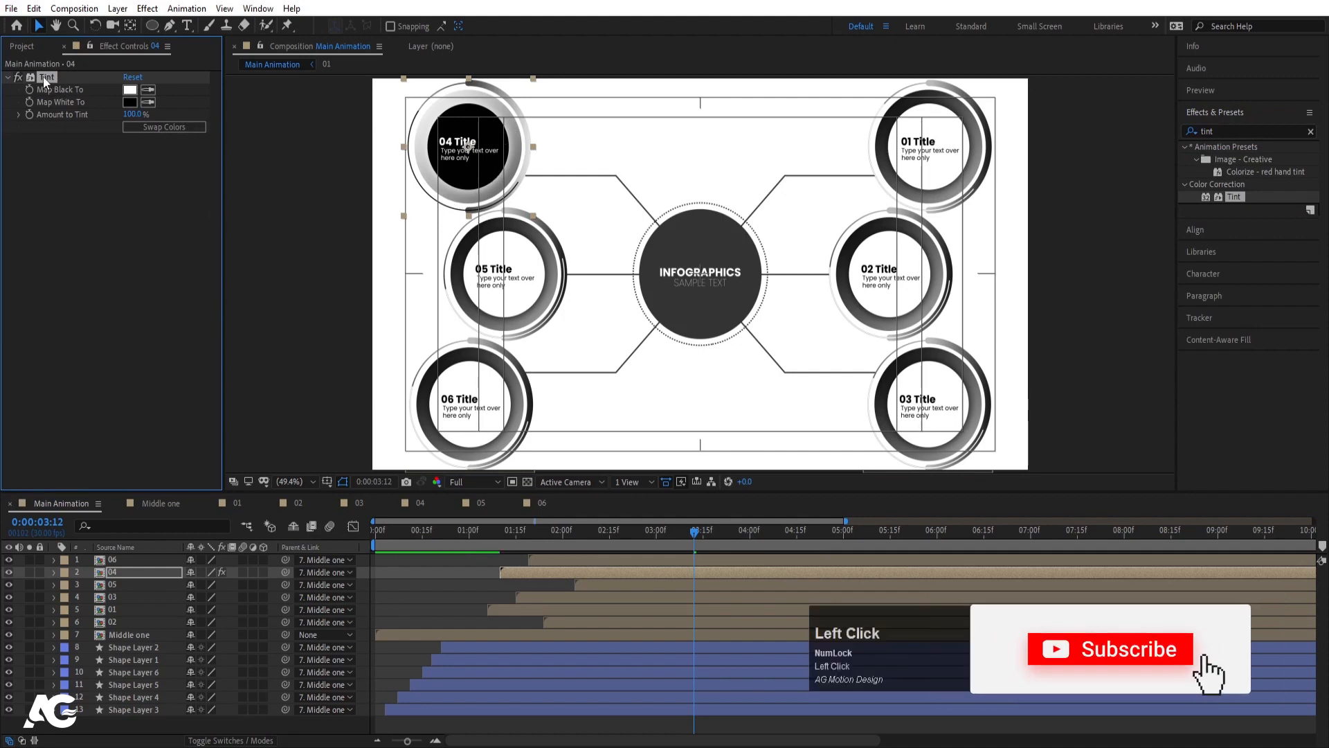
key("ctrl+c")
left_click(123, 587)
left_click(118, 621, "shift")
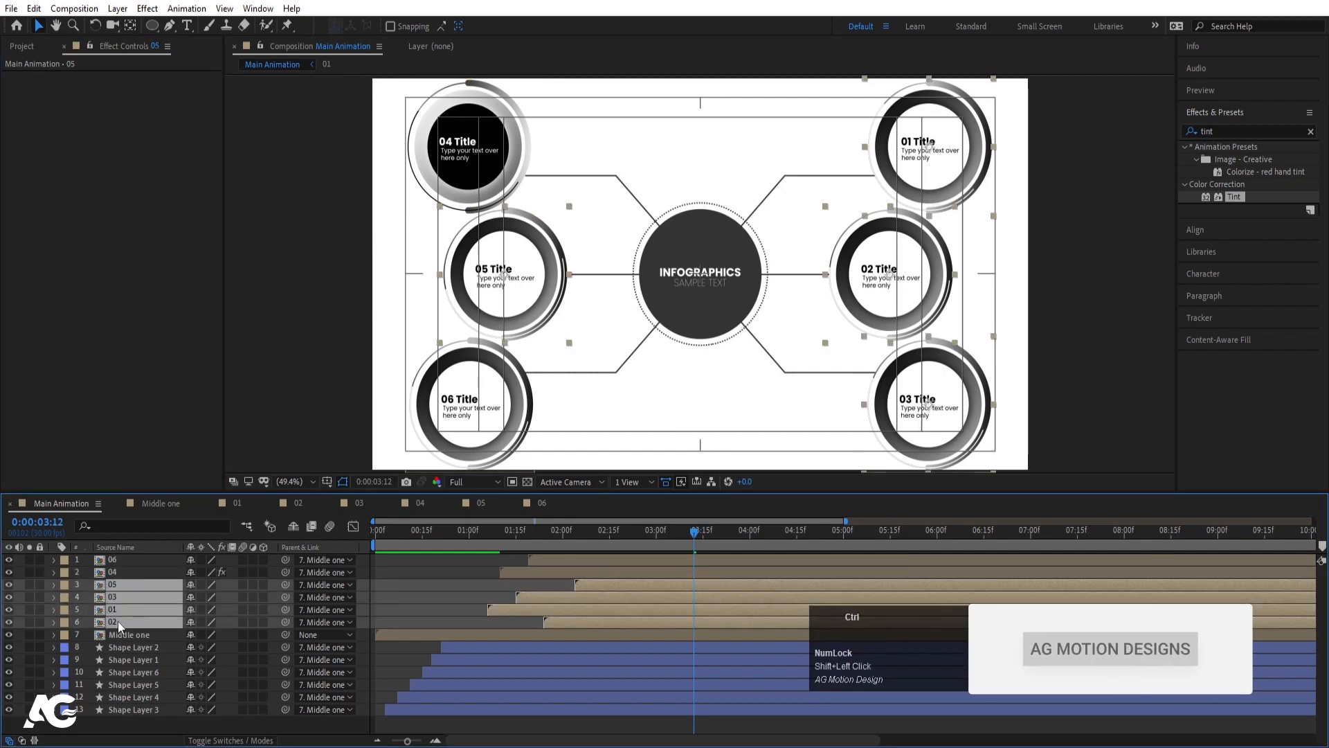
key("ctrl+v")
left_click(118, 560)
key("ctrl+v")
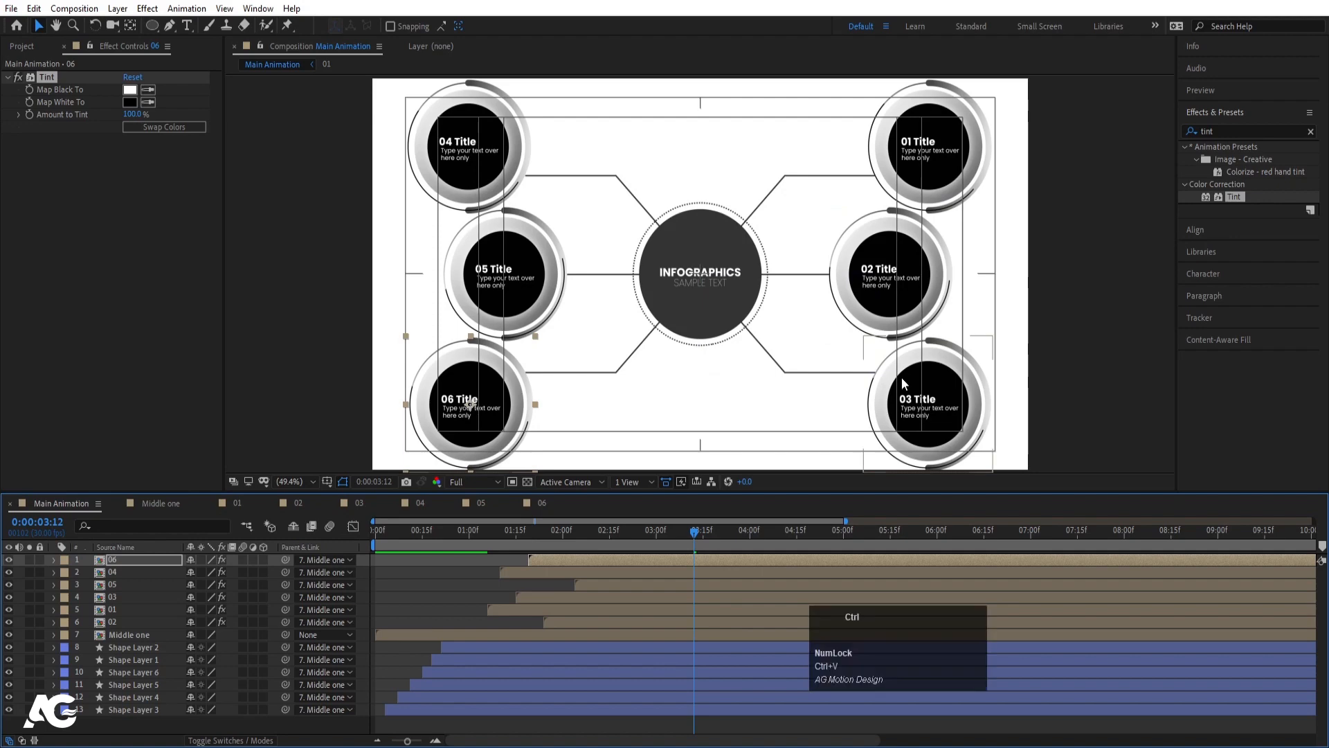
- Undo the pasted Tint effects and the color swap on circle 04
key("ctrl+z")
key("ctrl+z")
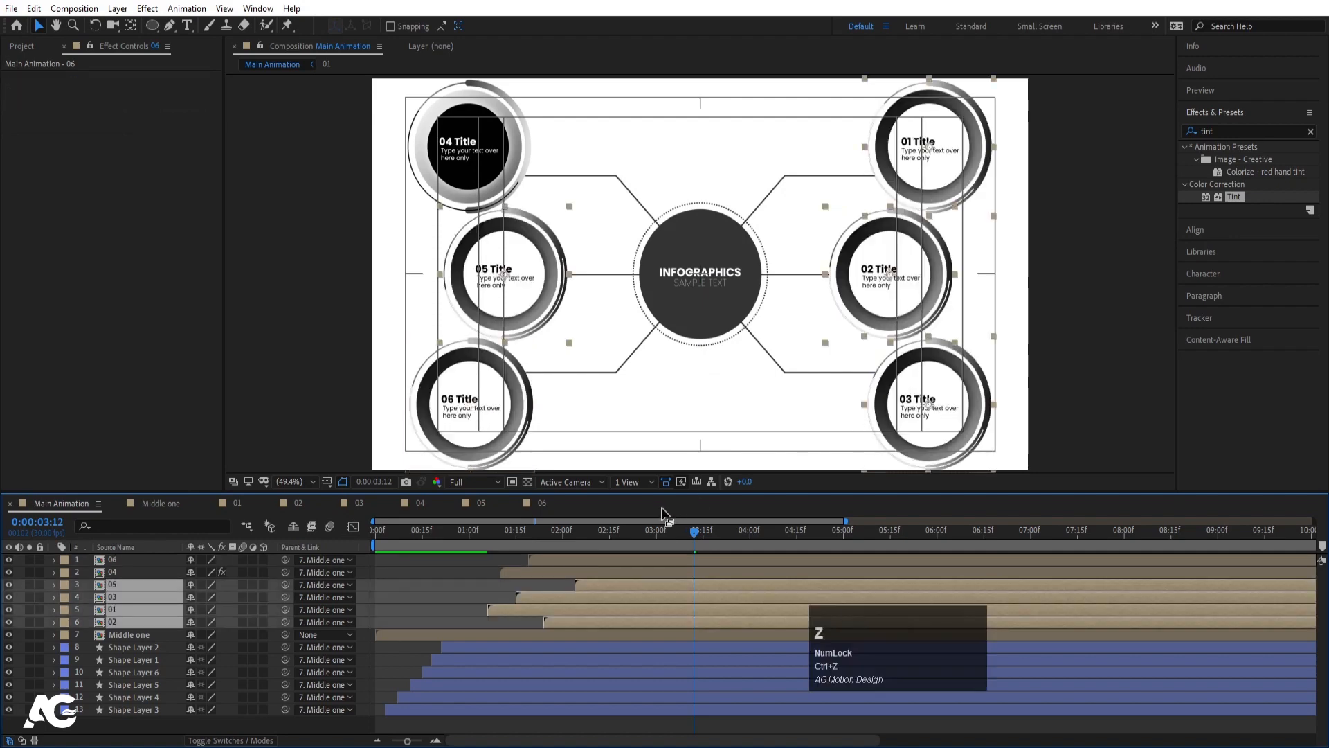
left_click(529, 572)
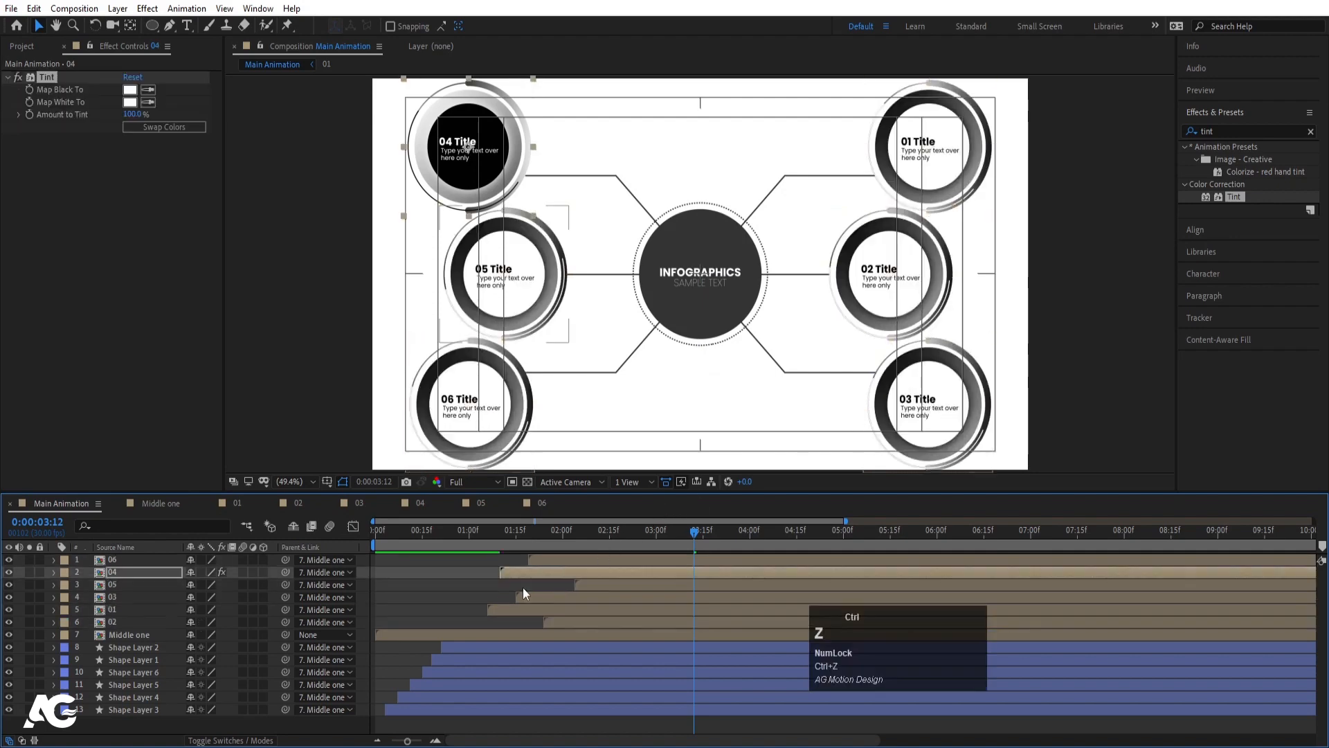
left_click(438, 569)
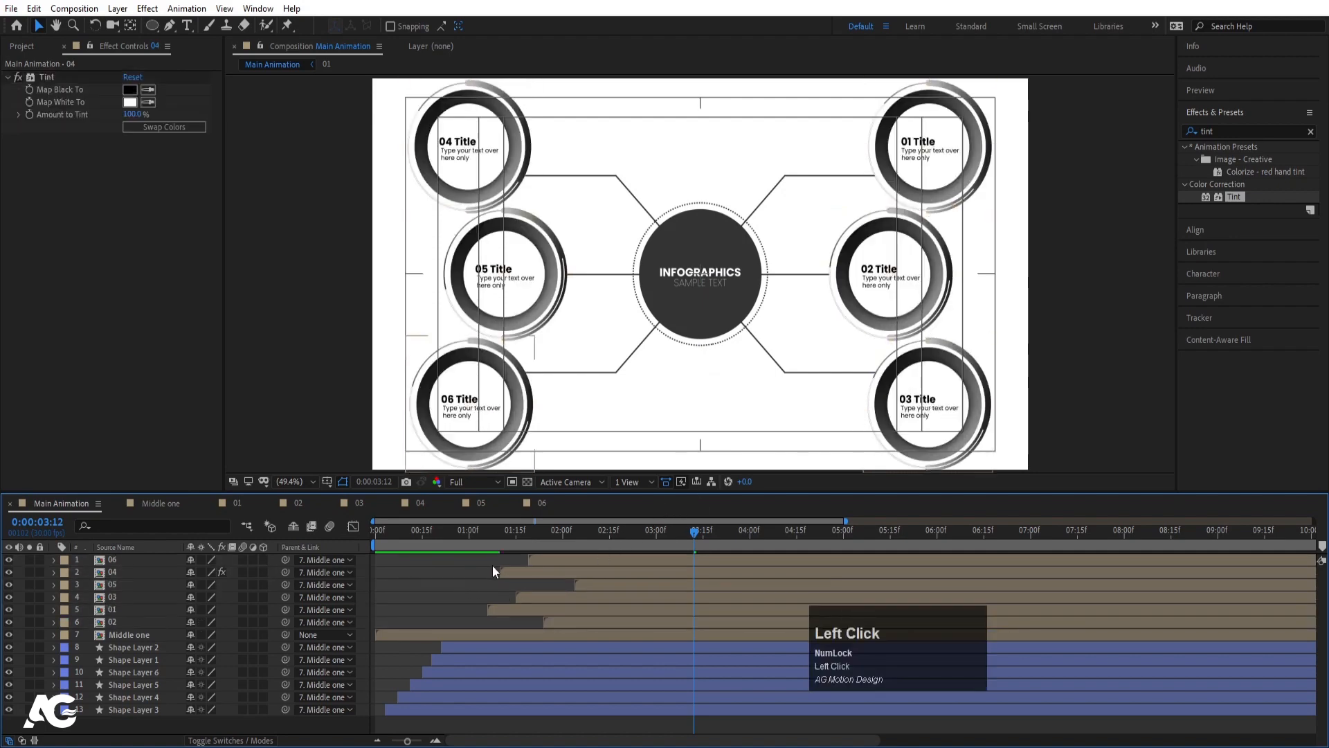
- Set the Tint effect's Map Black To color on circle 04 to red FF0000
left_click(509, 130)
left_click(130, 91)
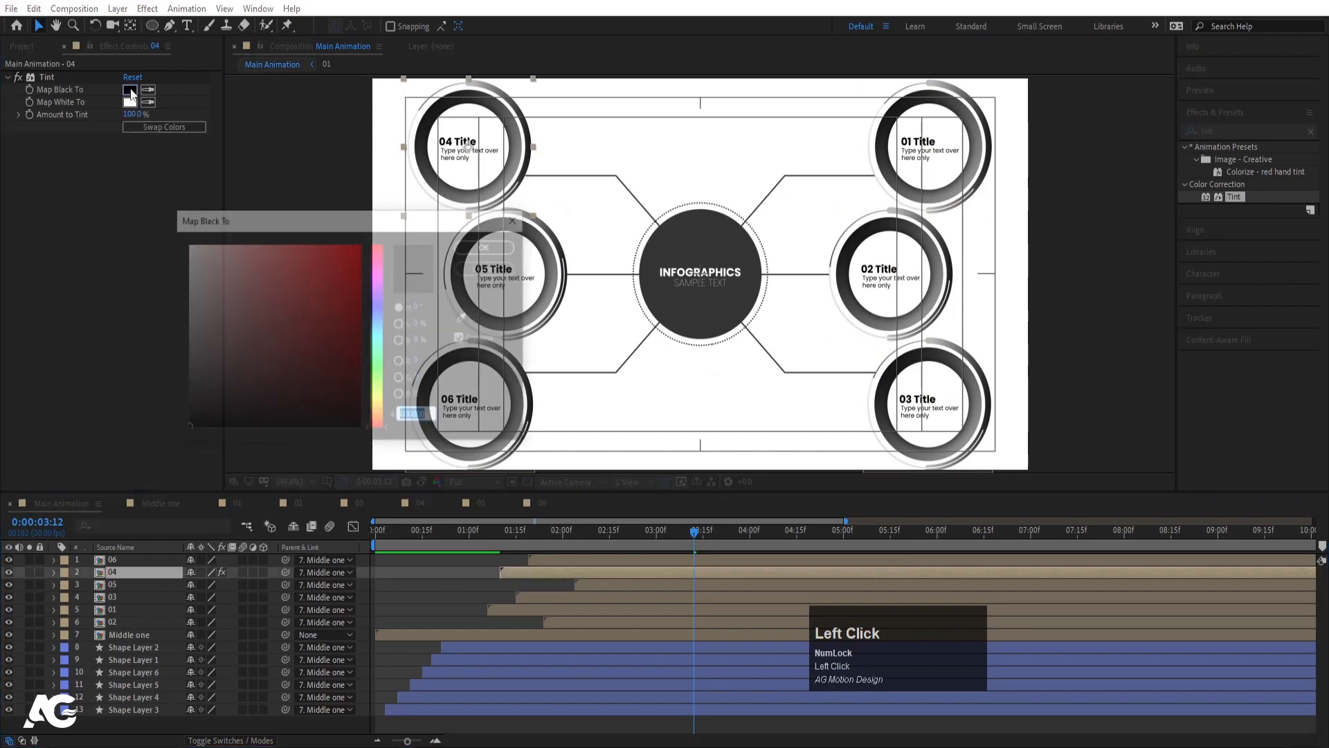
left_click_drag(296, 279, 407, 195)
left_click(471, 247)
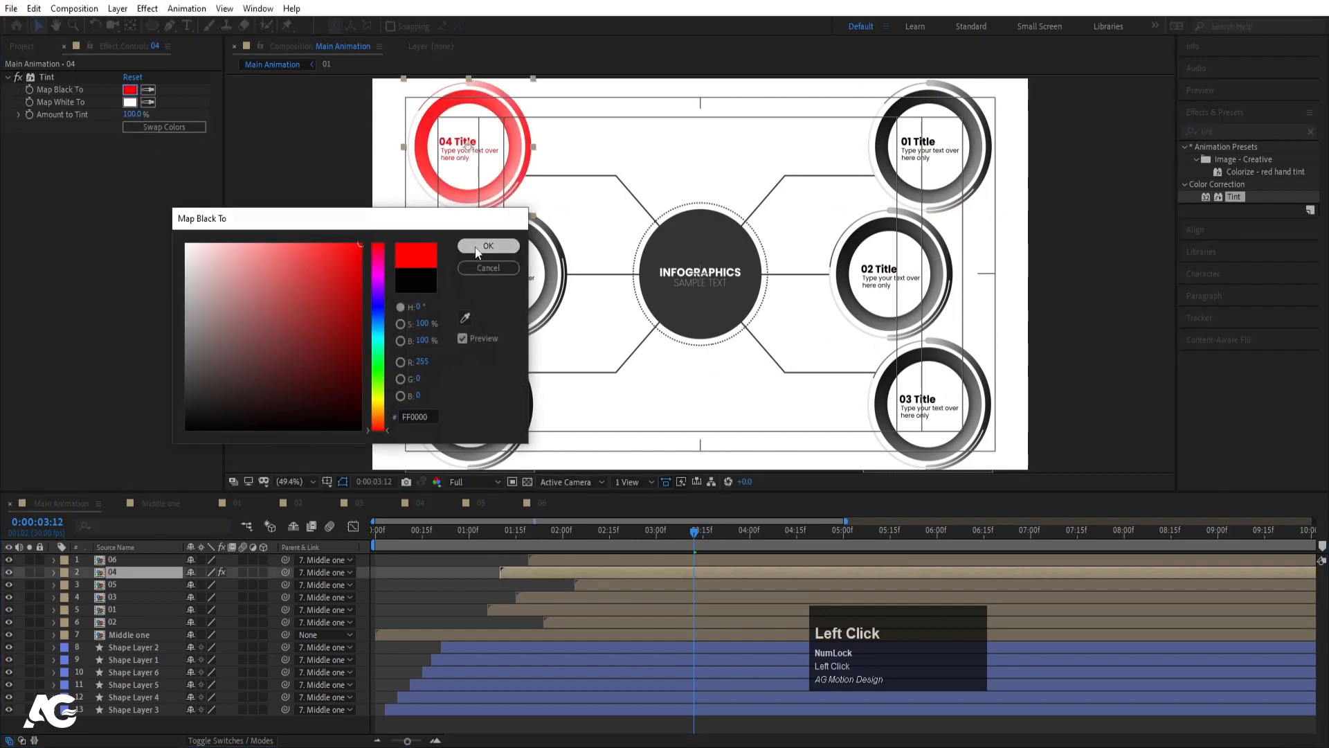
- Try a bright blue Map White To color on circle 04 and swap its two Tint colors
left_click(130, 102)
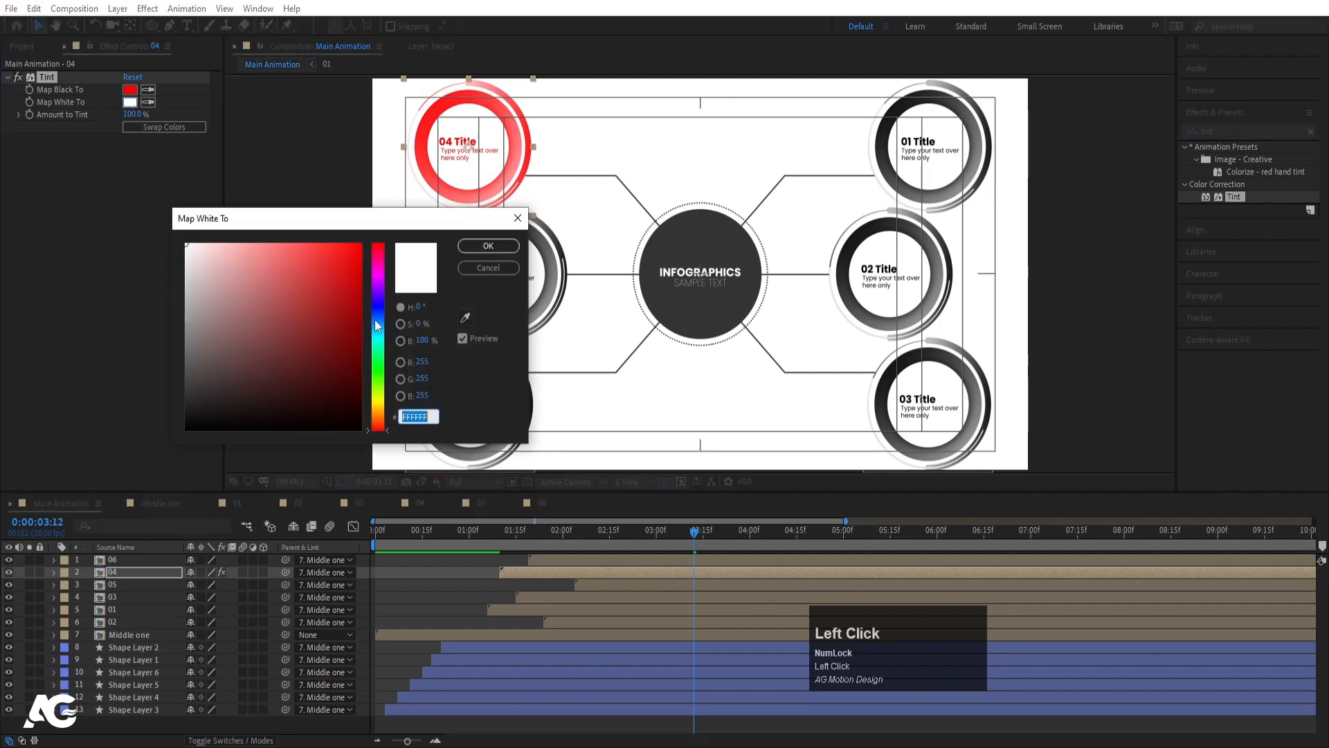
left_click(378, 322)
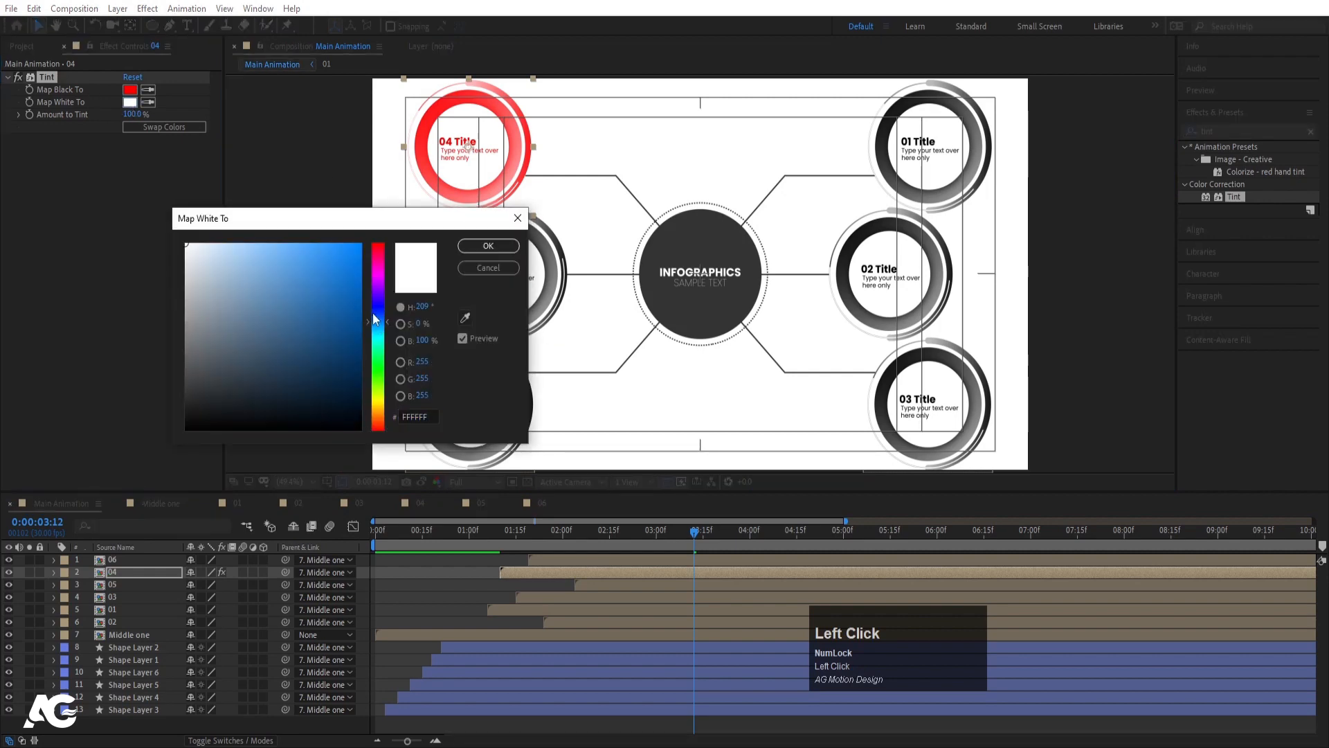
left_click(478, 243)
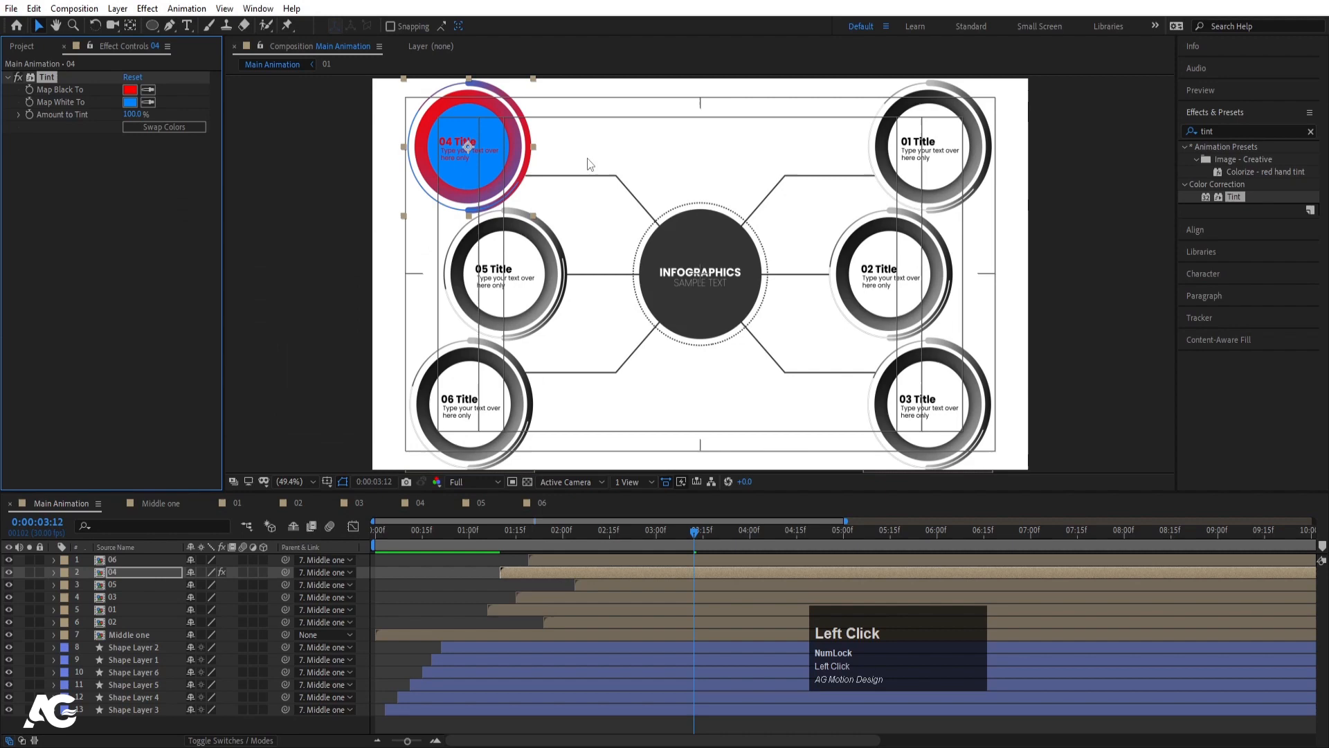
left_click(158, 127)
- Undo the color swap and the blue Map White To change in circle 04's Tint effect
key("ctrl+z")
key("ctrl+z")
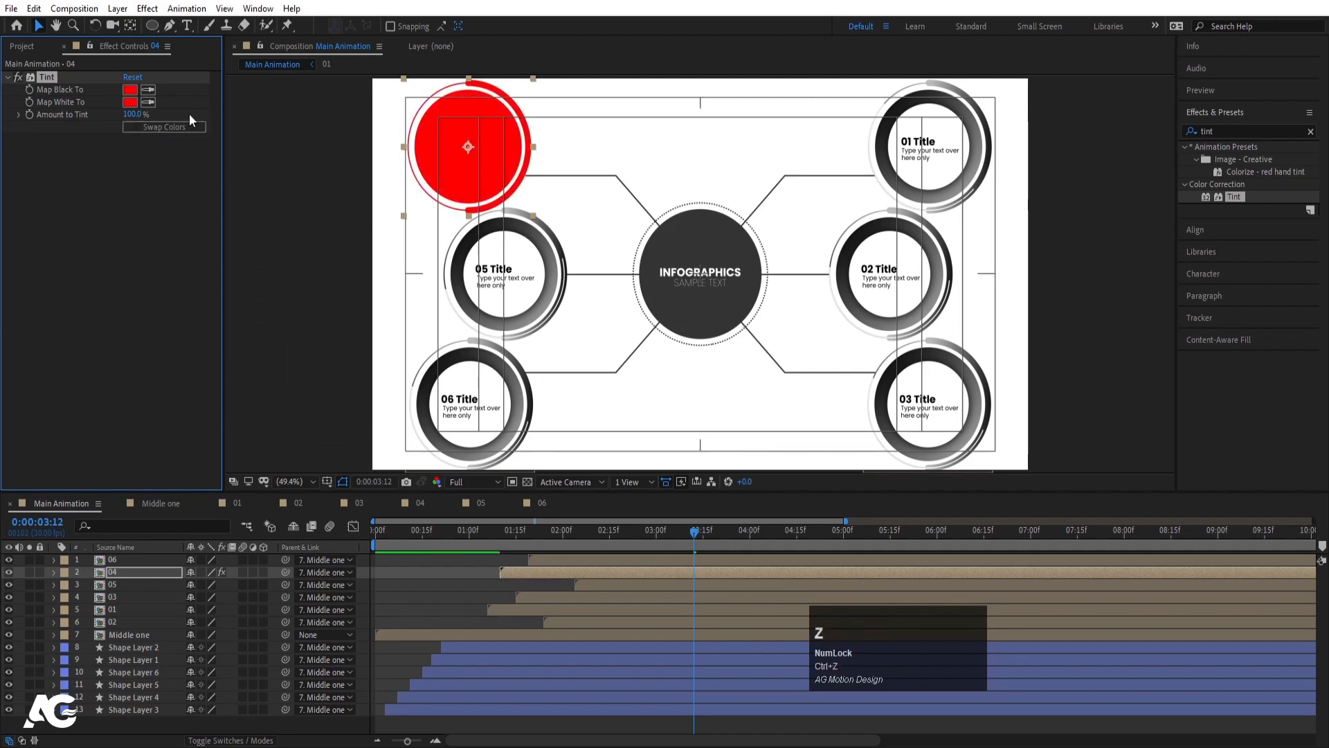
key("ctrl+z")
key("ctrl+z")
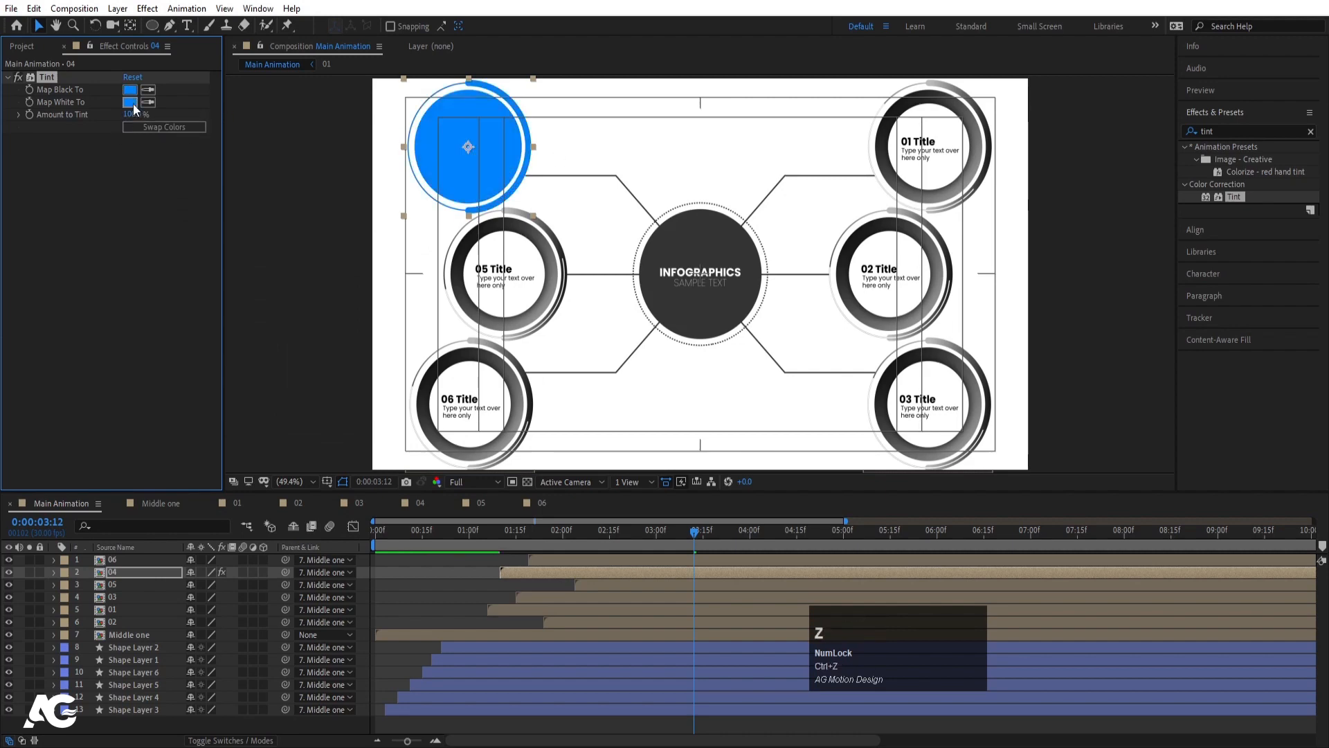
key("ctrl+z")
key("ctrl+z")
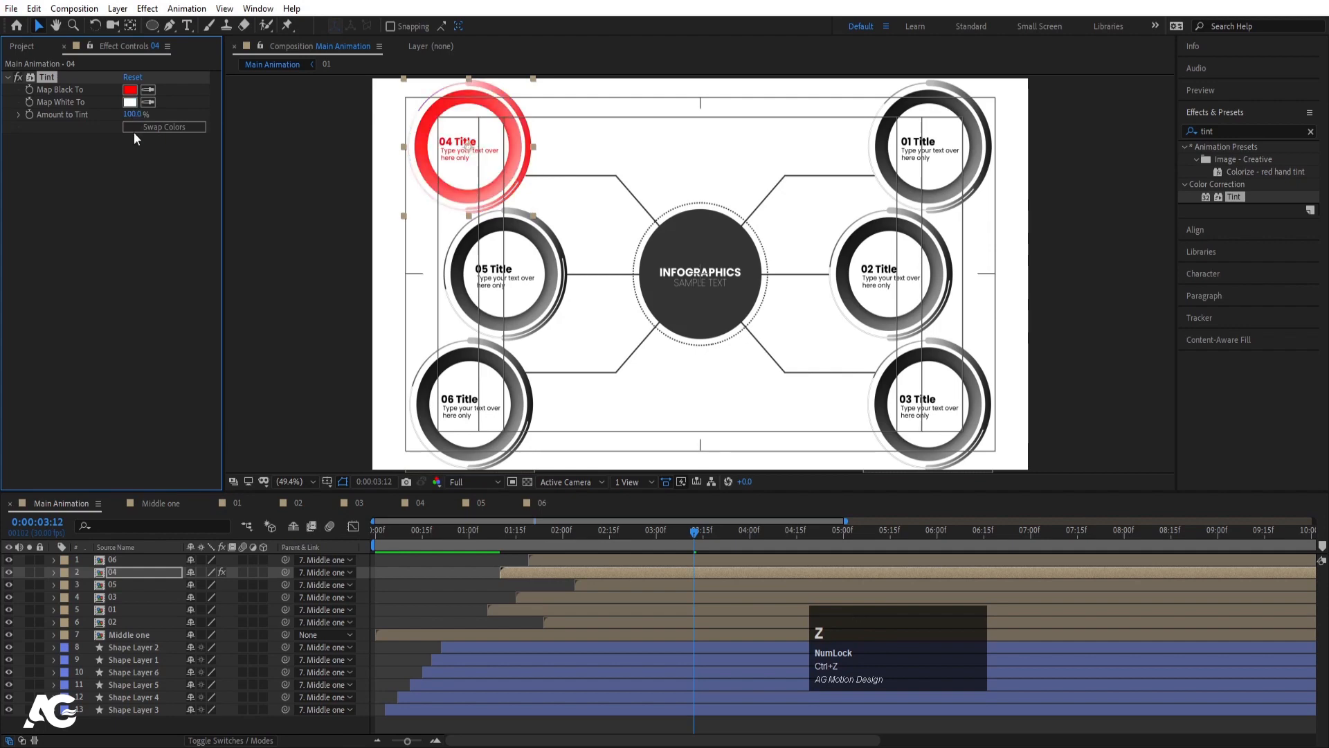
- Copy circle 04's Tint effect onto the middle-left circle 05 and set its Map Black To color to purple A800FF
left_click(123, 150)
left_click(49, 78)
key("ctrl+c")
left_click(443, 325)
key("ctrl+v")
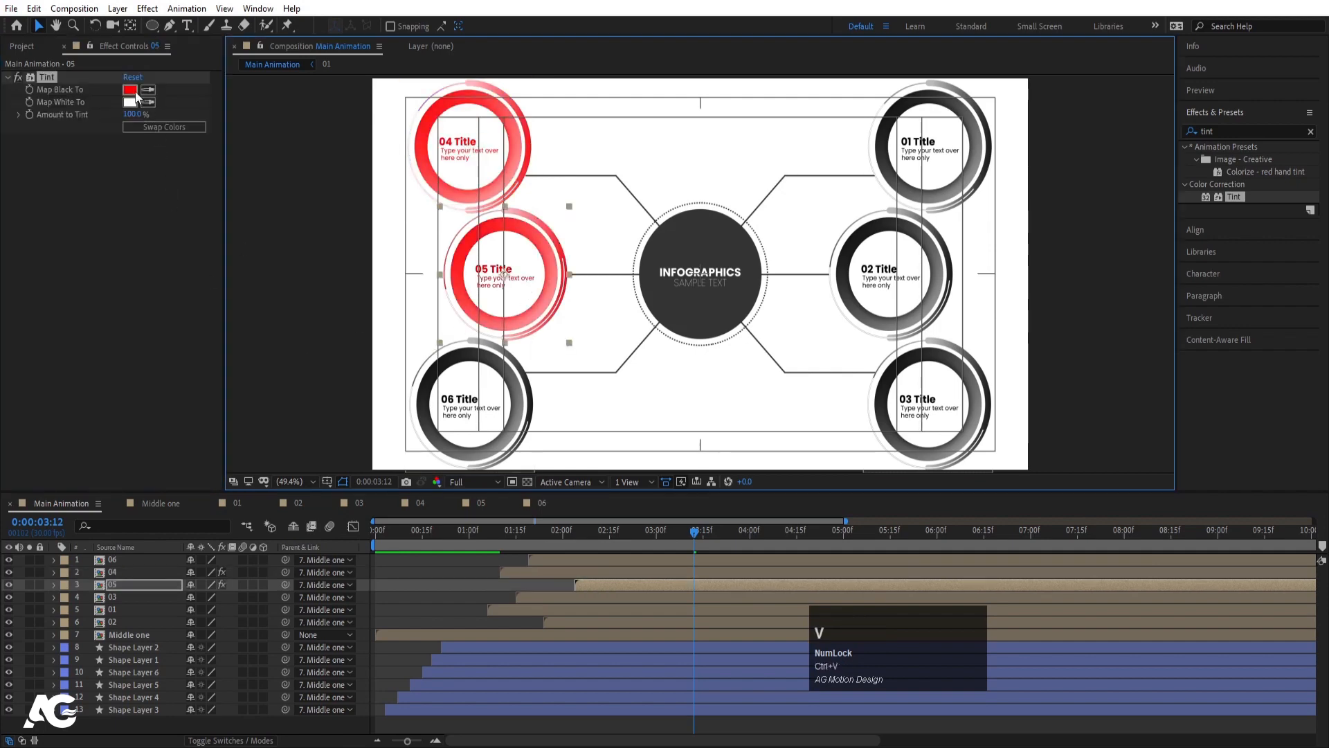
left_click(132, 90)
left_click_drag(381, 269, 375, 284)
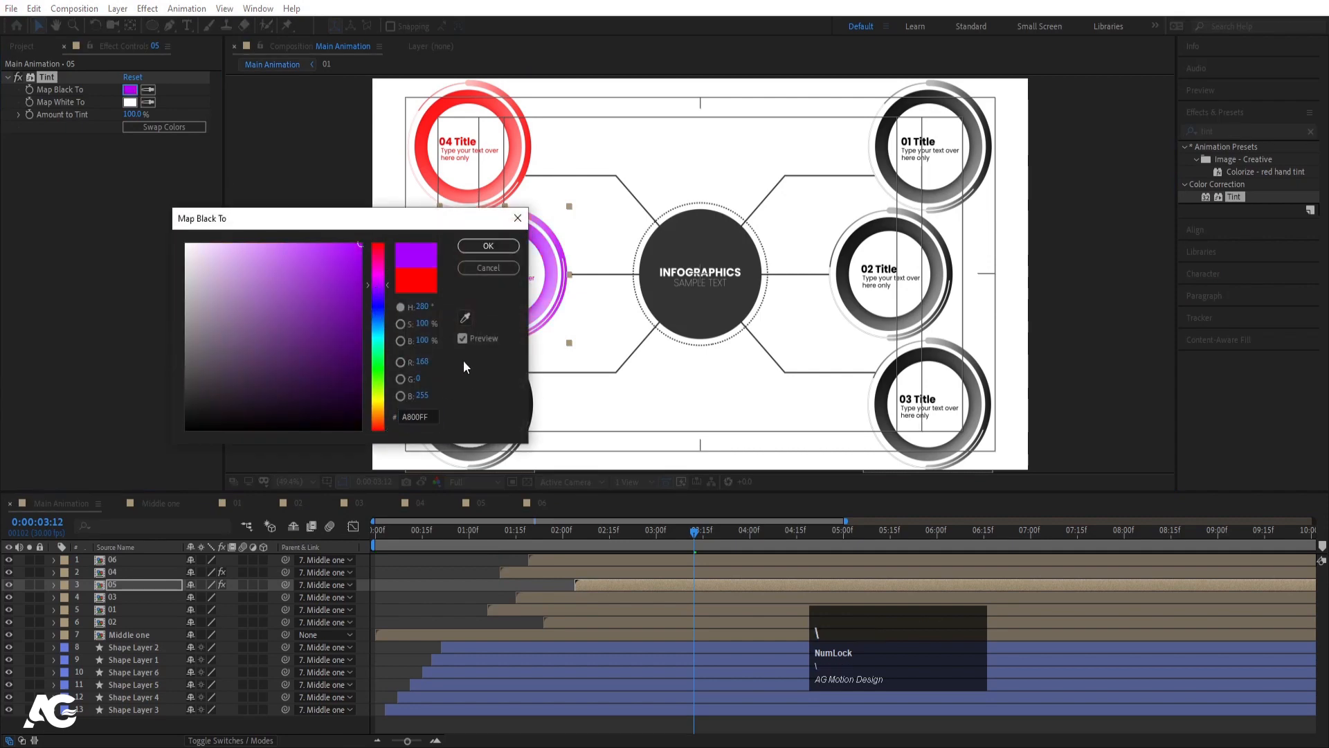
key("Return")
- Paste the Tint effect onto the lower-left circle 06 and set its Map Black To color to deep blue
left_click(504, 410)
key("ctrl+v")
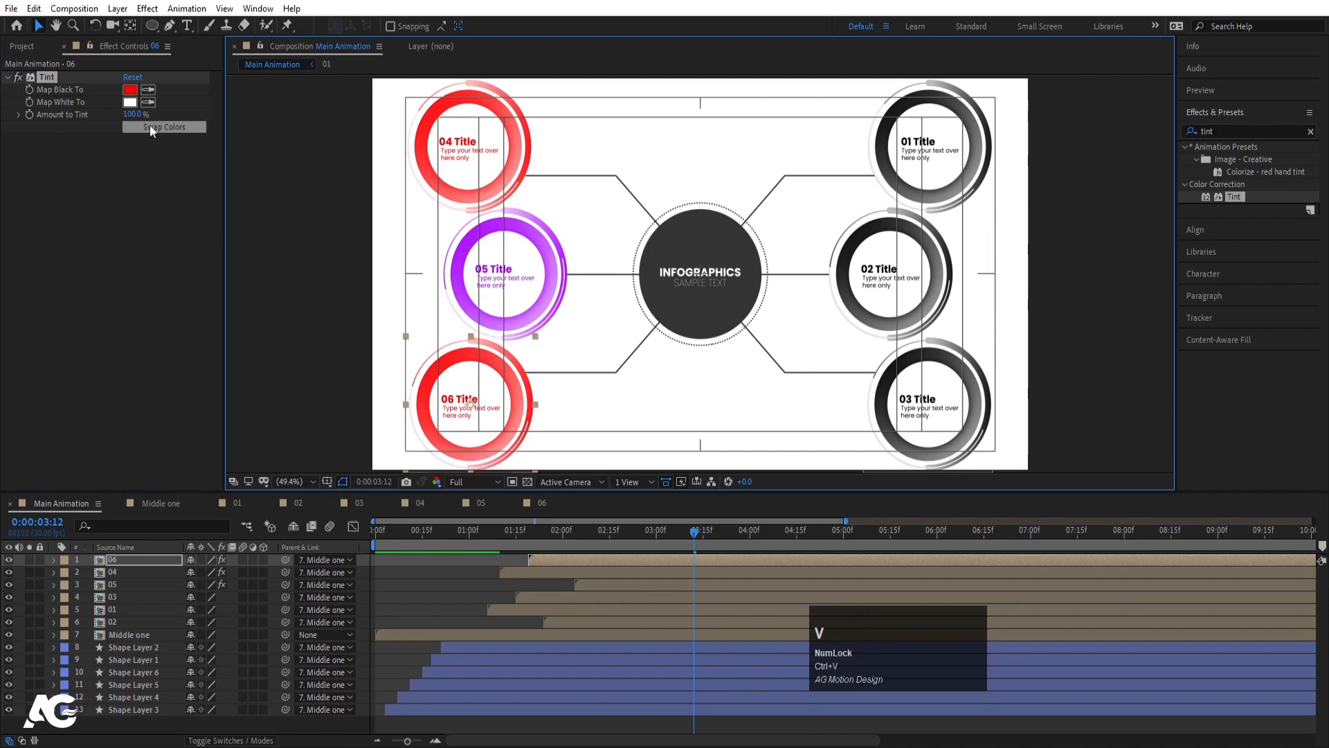
left_click(129, 89)
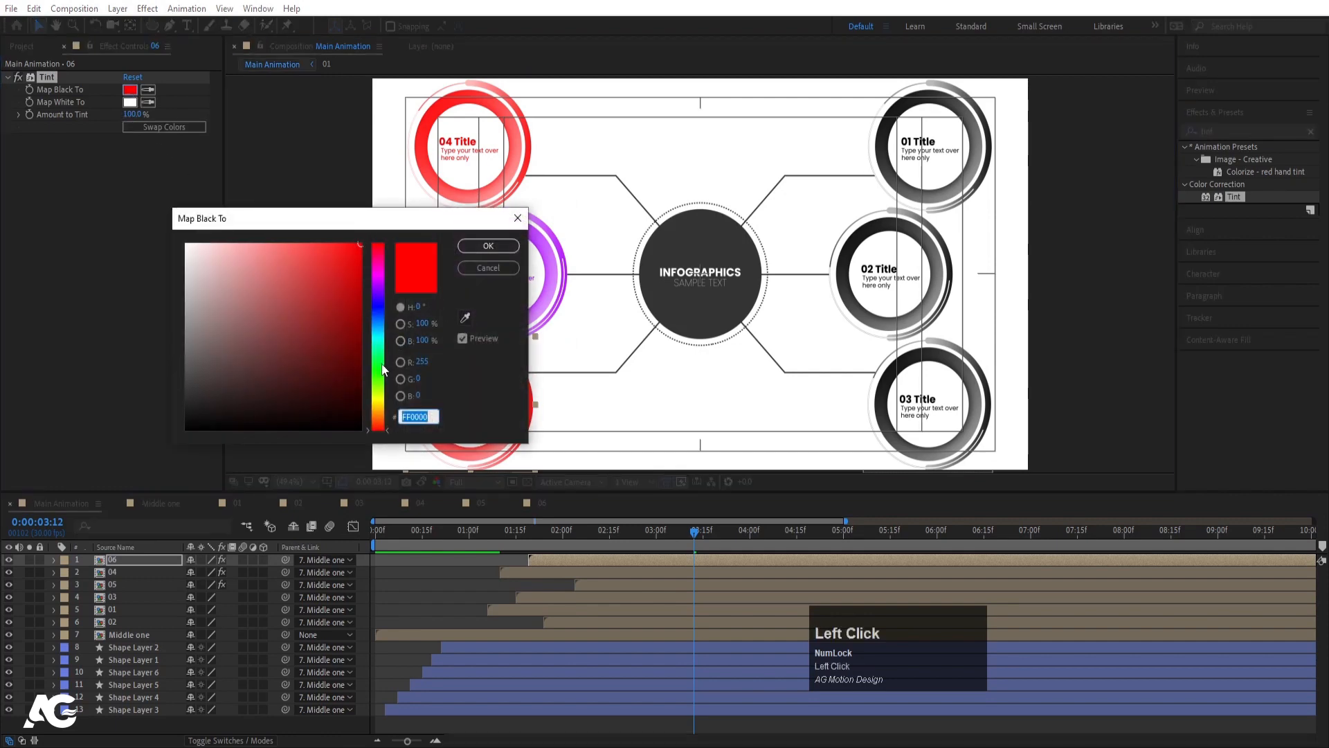
left_click(382, 366)
left_click_drag(409, 223, 271, 209)
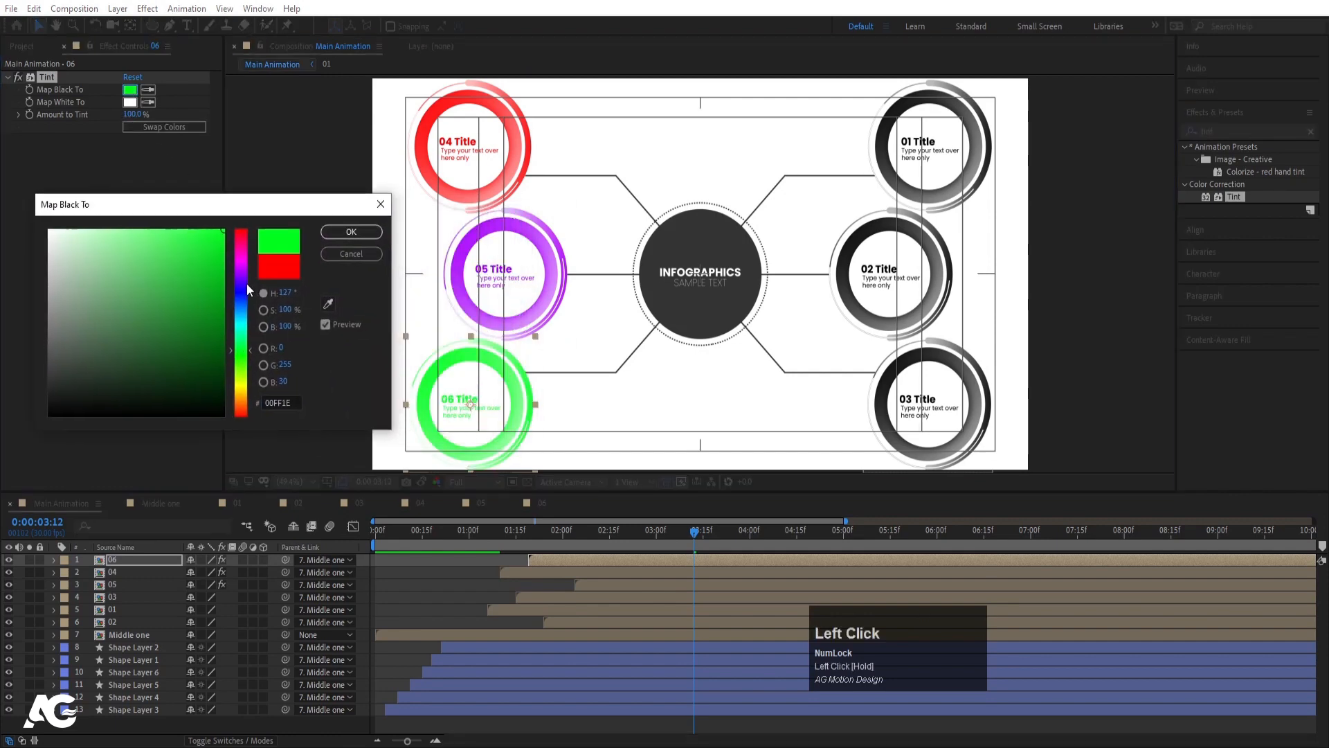
left_click(241, 289)
key("Return")
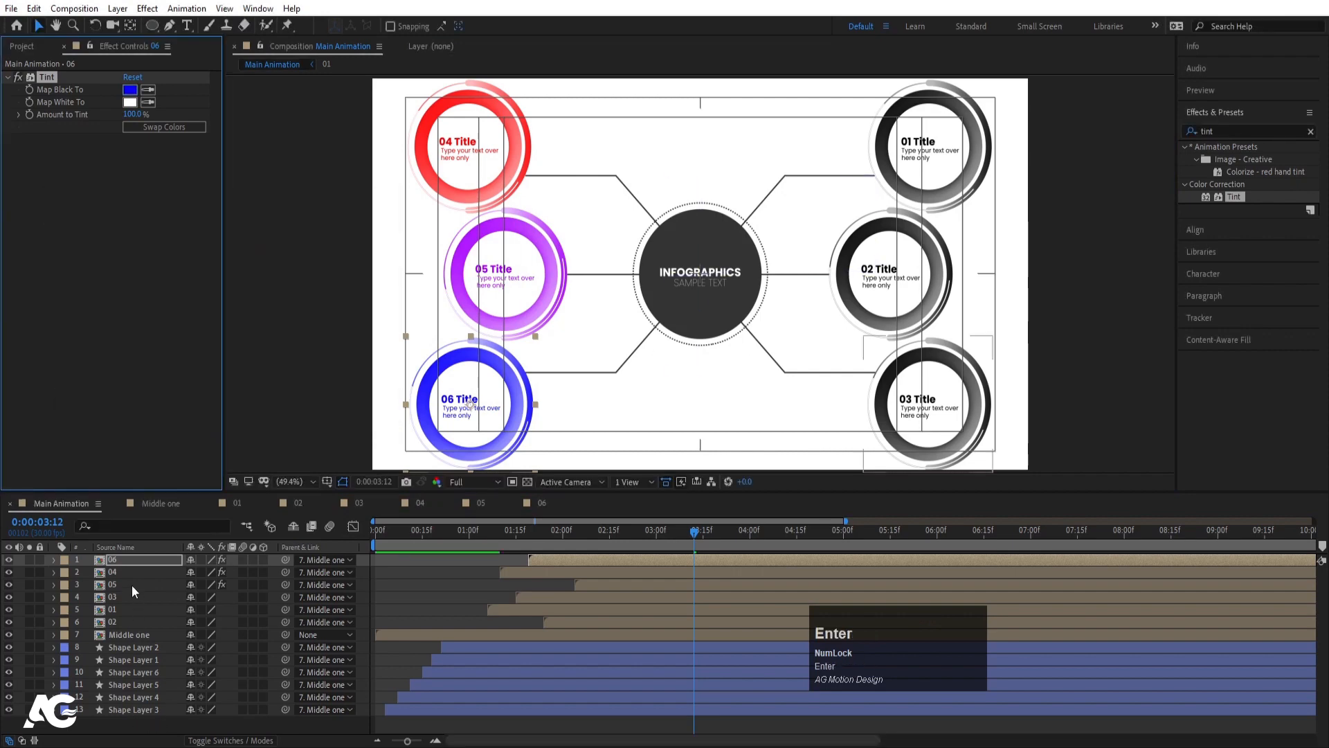
- Paste the Tint effect onto the upper-right circle 01 and set its Map Black To color to a lighter blue
left_click(131, 584)
left_click(926, 203)
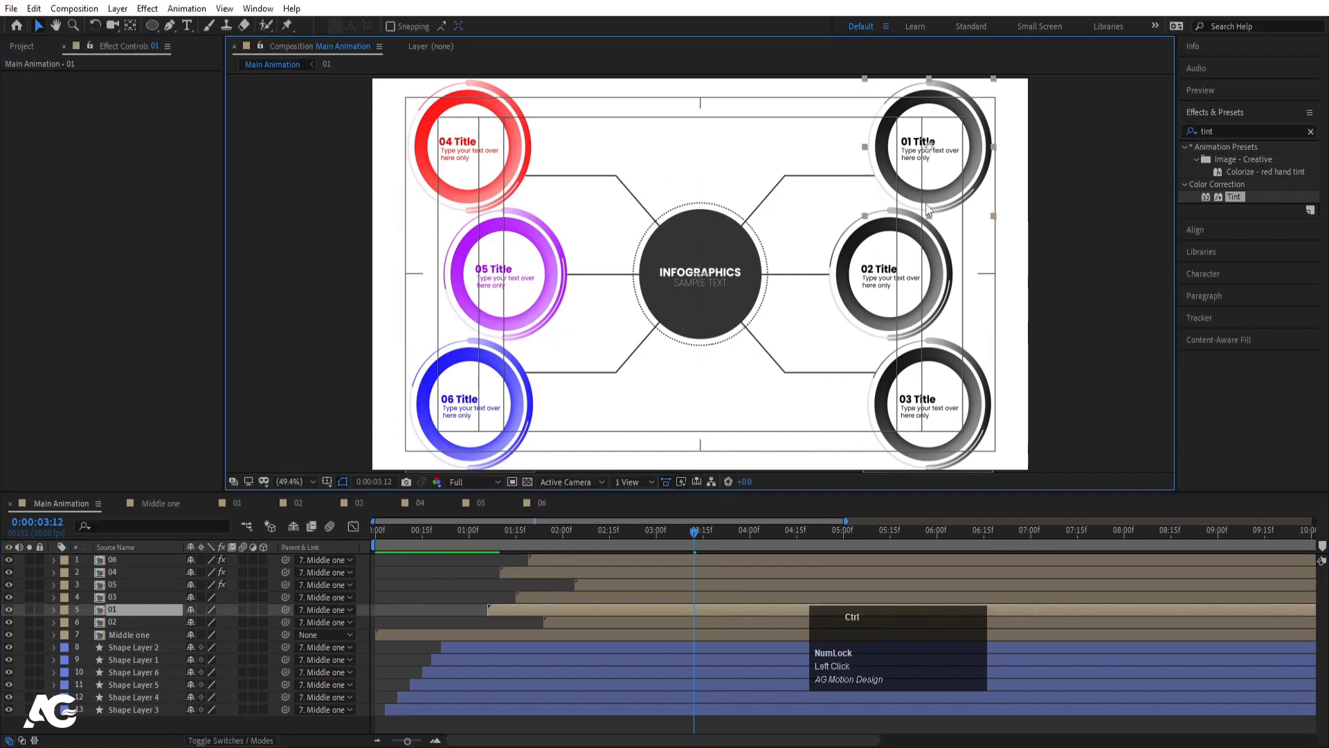
key("ctrl+v")
left_click(130, 89)
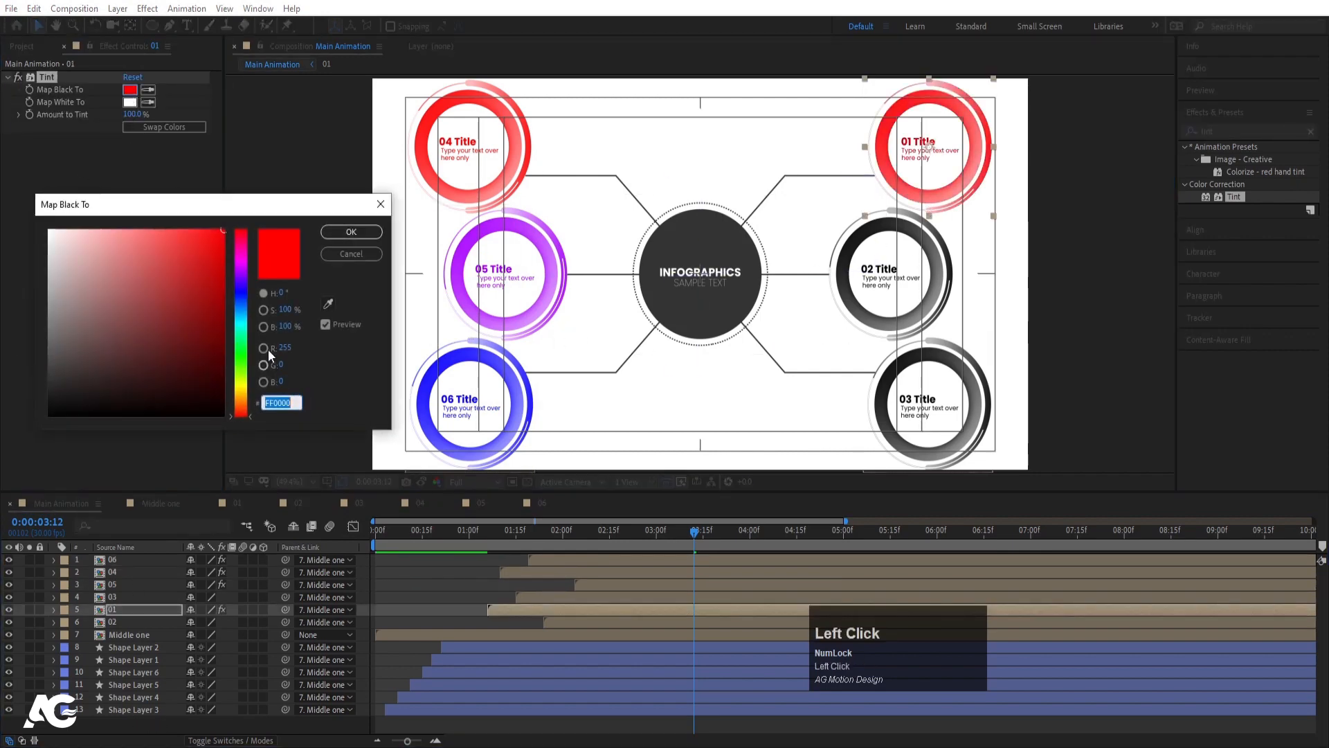
left_click_drag(247, 319, 246, 331)
left_click(1150, 562)
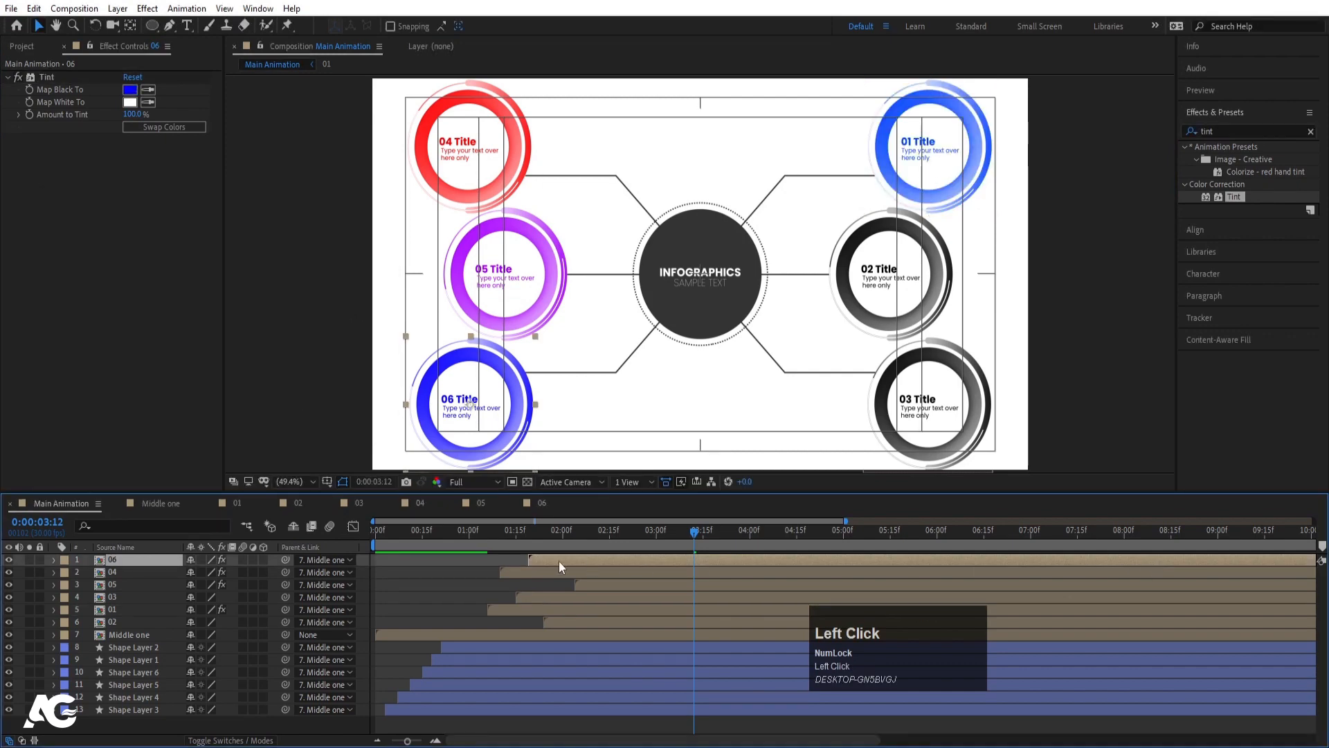
- Paste the Tint effect onto the middle-right circle 02 and set its Map Black To color to orange FF5400
left_click(932, 280)
key("minus")
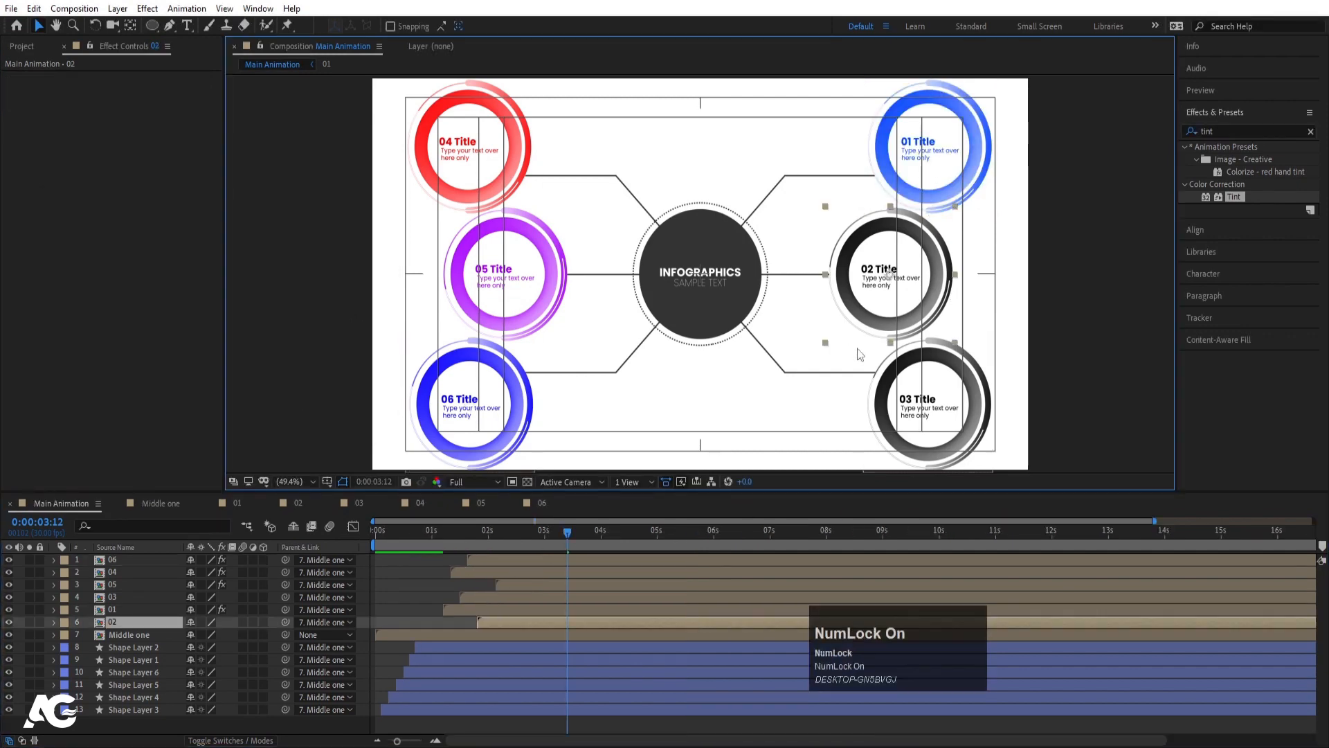
key("ctrl+v")
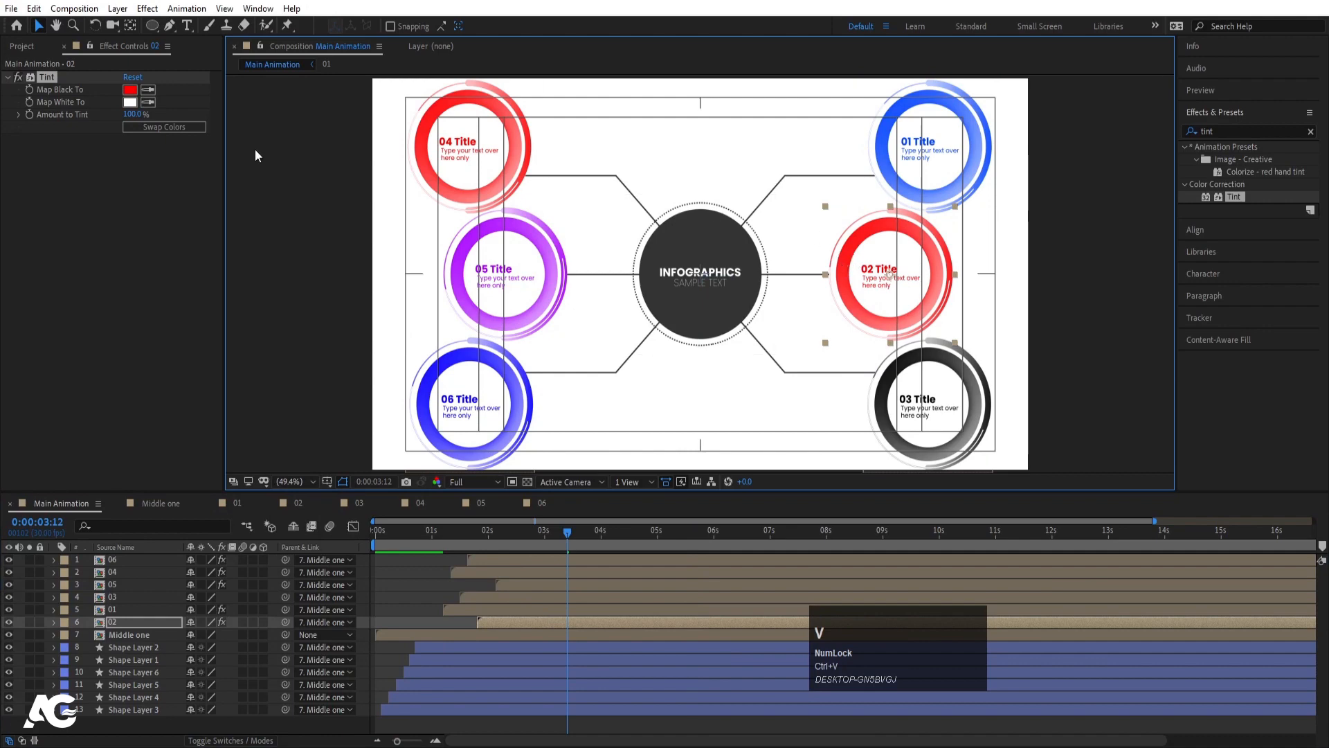
left_click(130, 89)
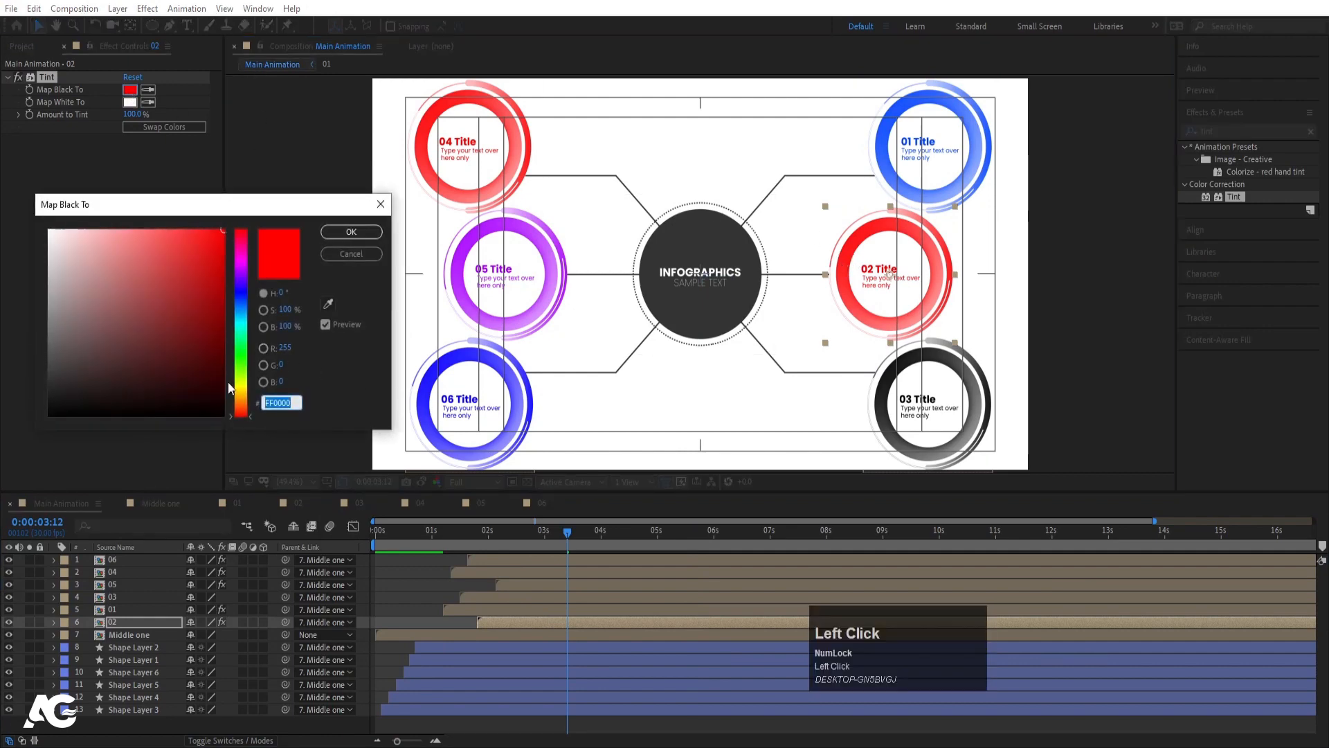
left_click_drag(243, 414, 244, 411)
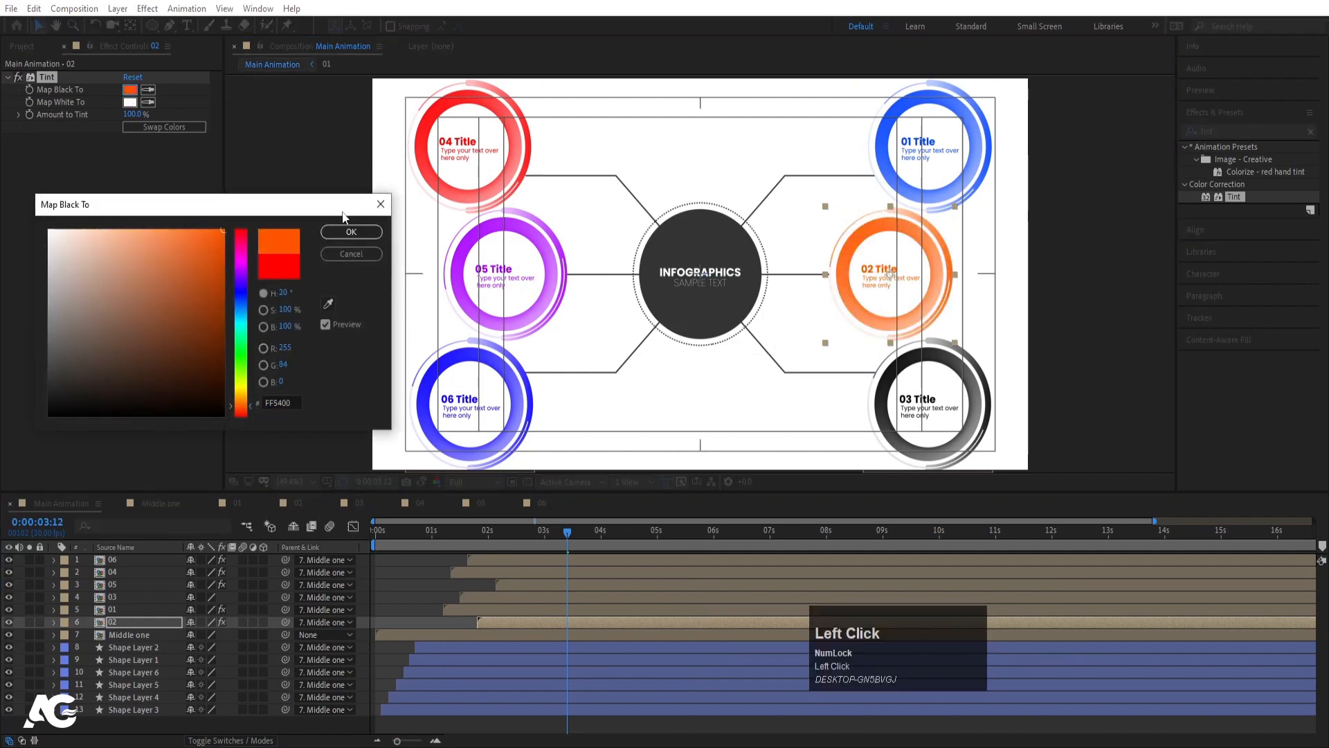
left_click(351, 231)
- Paste the Tint effect onto the lower-right circle 03 and set its Map Black To color to light blue
left_click(901, 413)
key("ctrl+v")
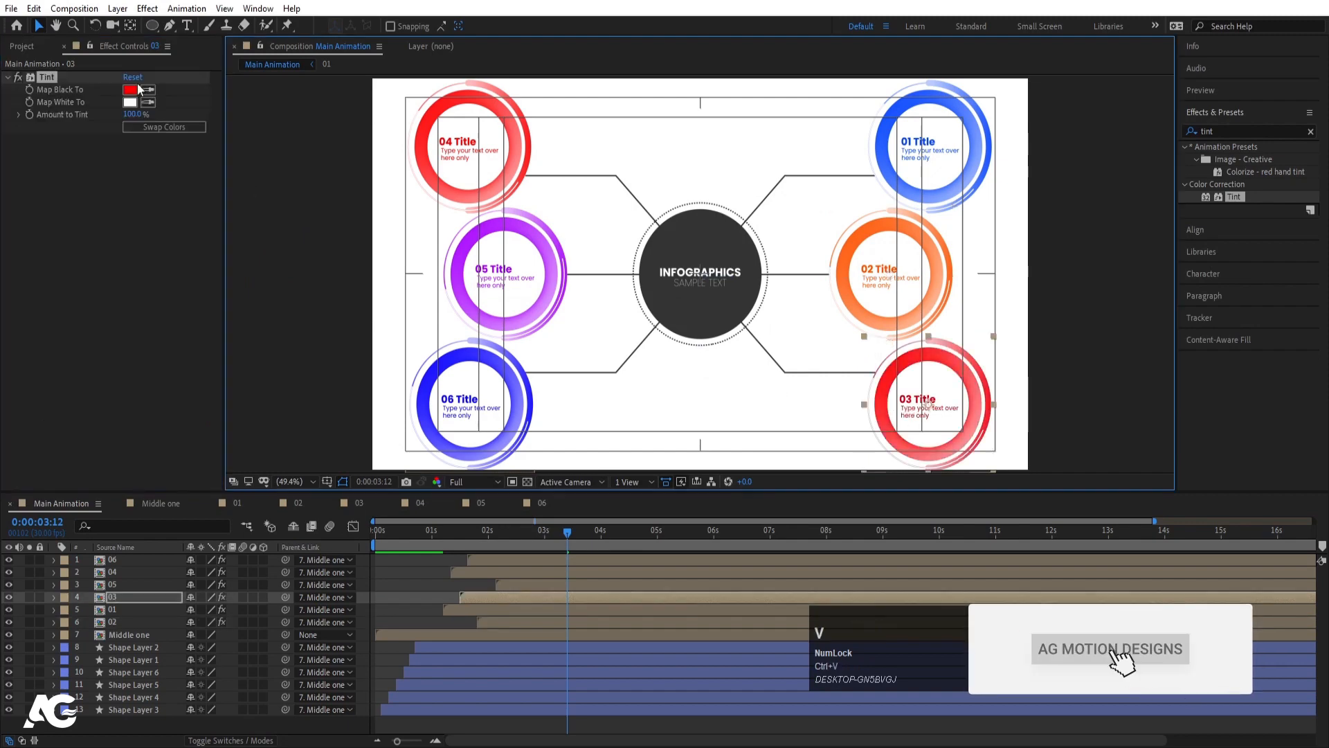
left_click(136, 89)
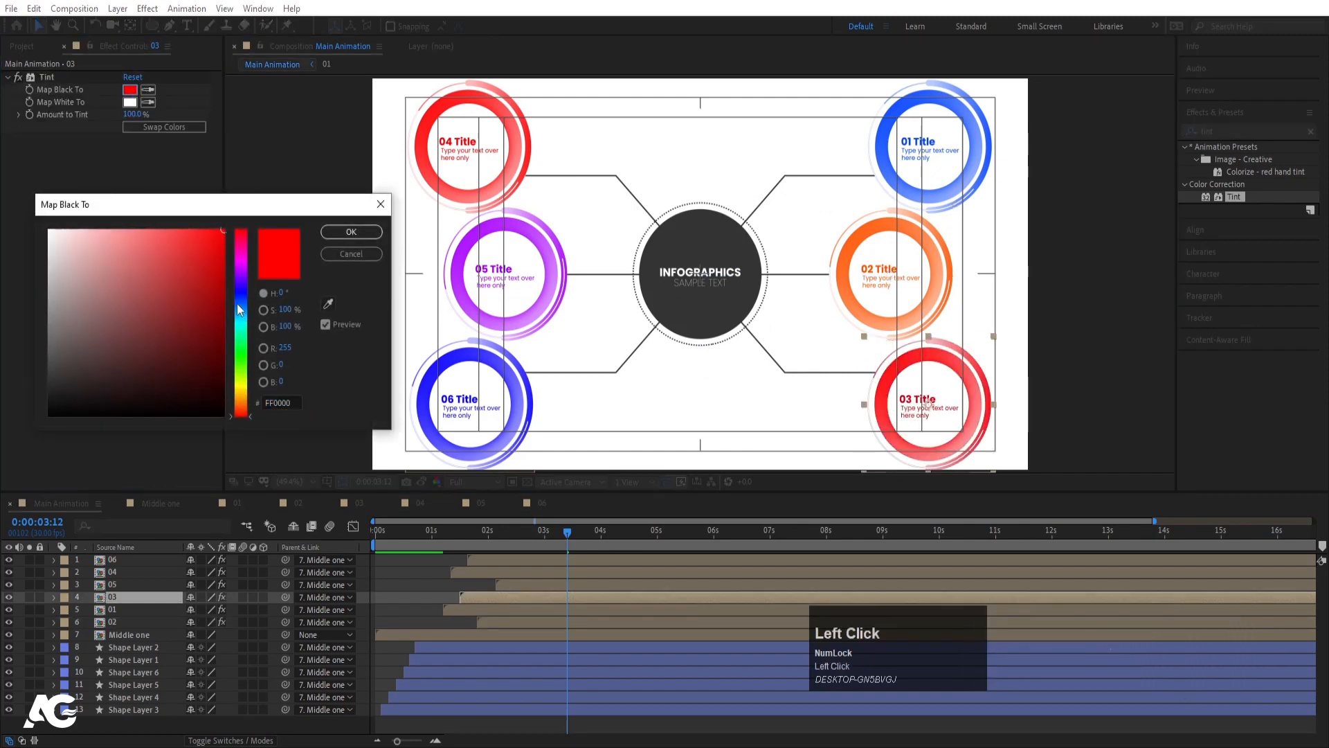
left_click_drag(237, 303, 243, 312)
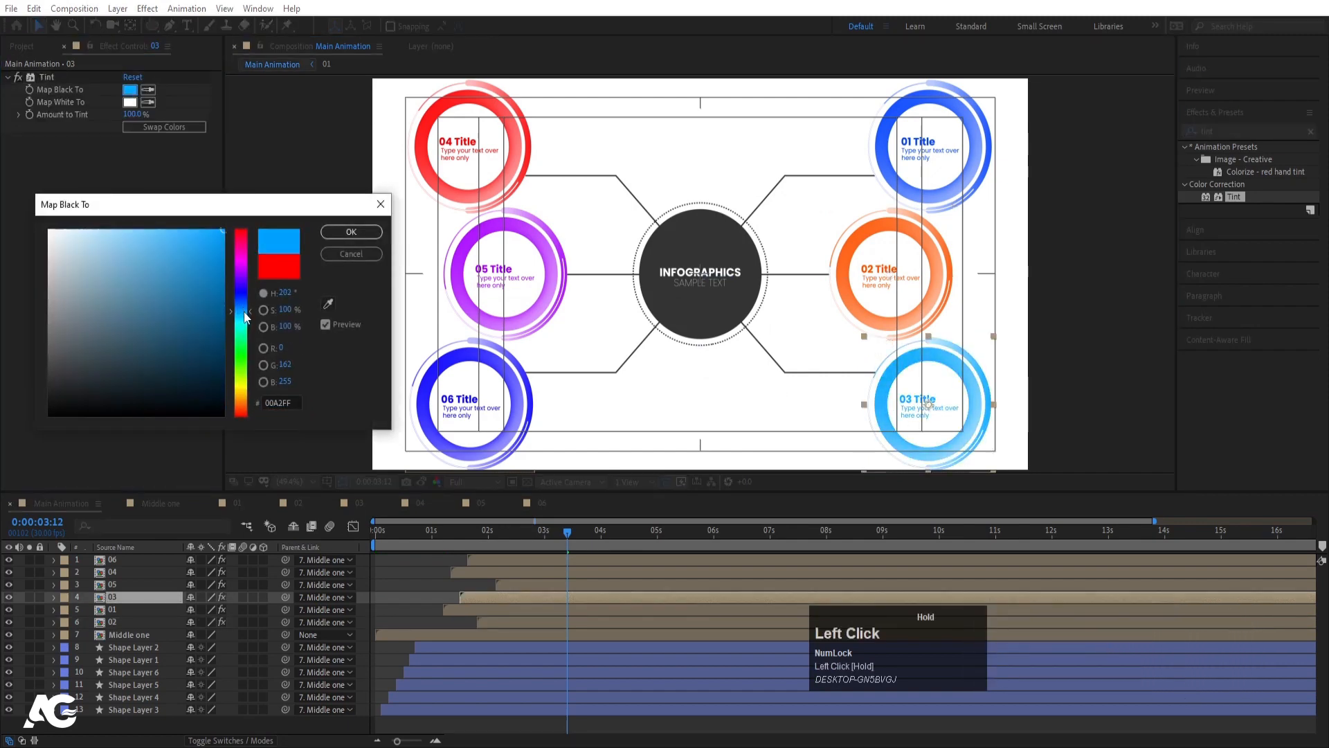
left_click(343, 239)
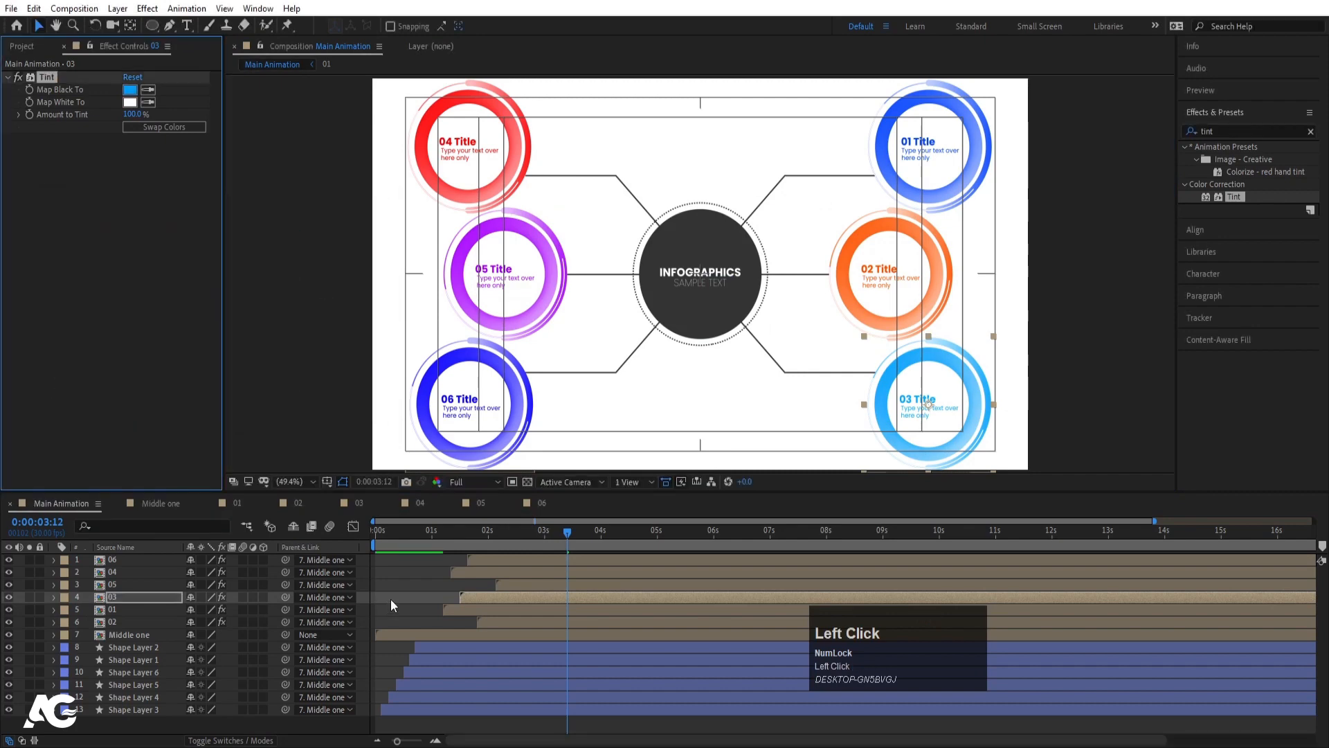
left_click(390, 599)
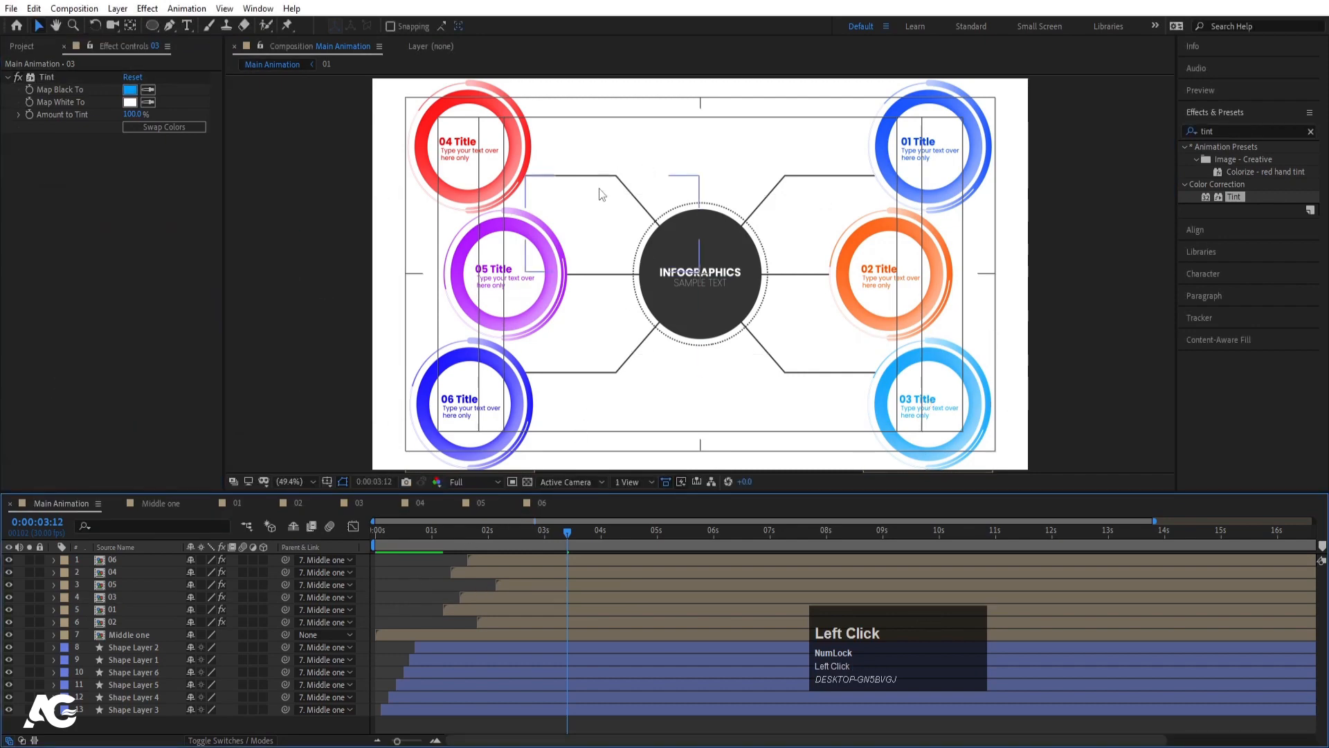
- Set the upper-left connector line's stroke color to red FF2C2C, sampled from circle 04
left_click(548, 177)
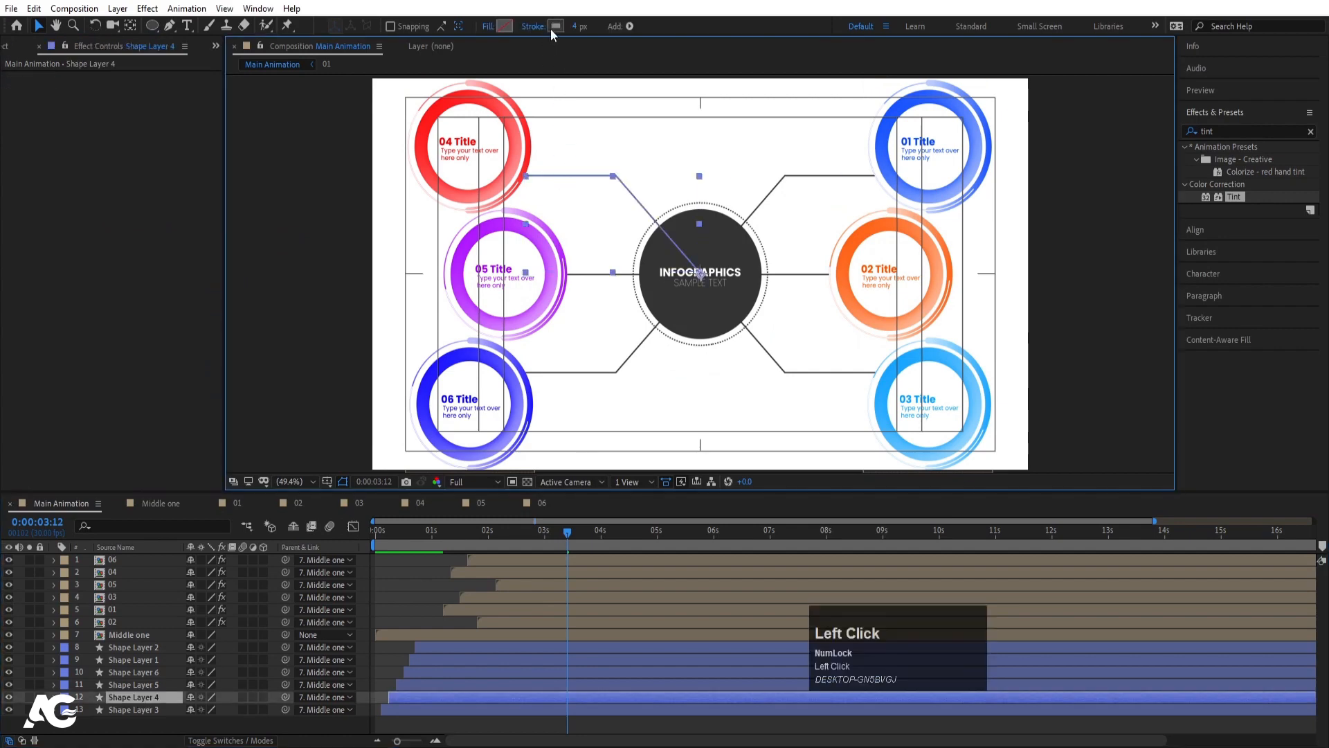
left_click(556, 26)
left_click(328, 303)
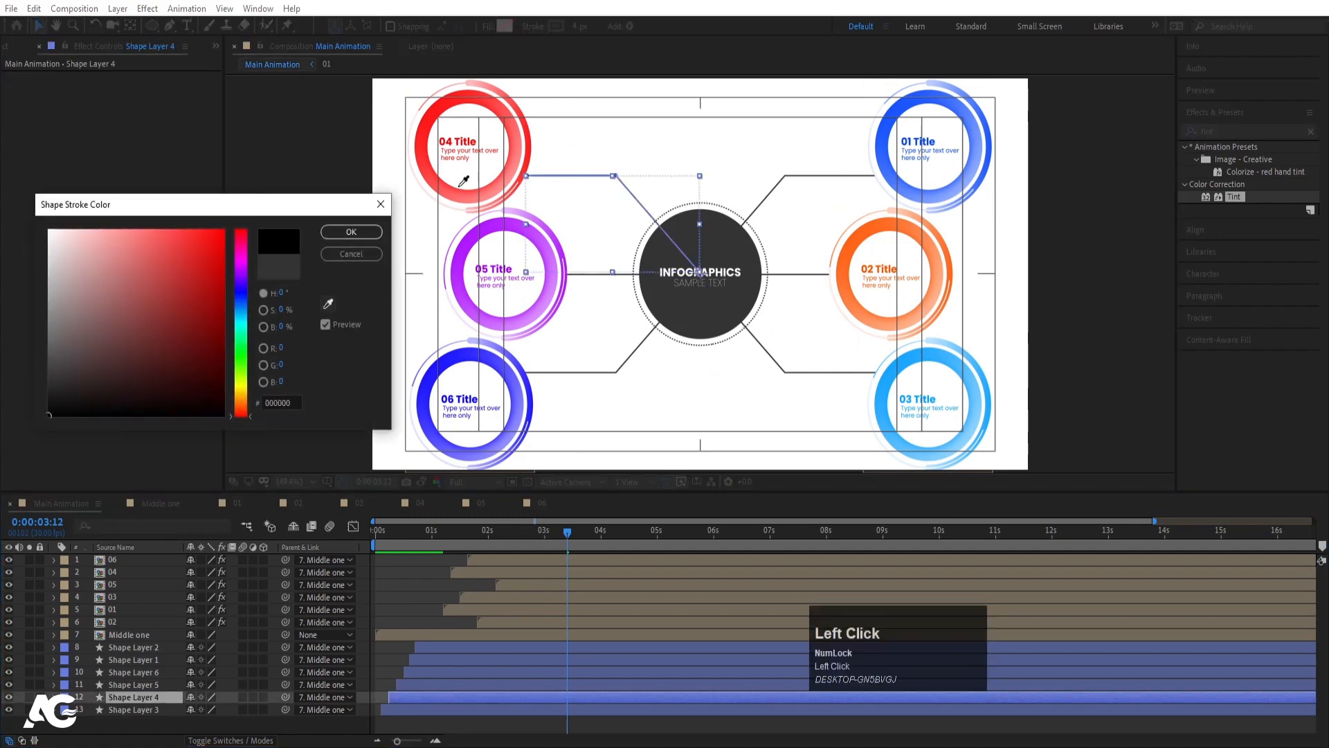
left_click(474, 98)
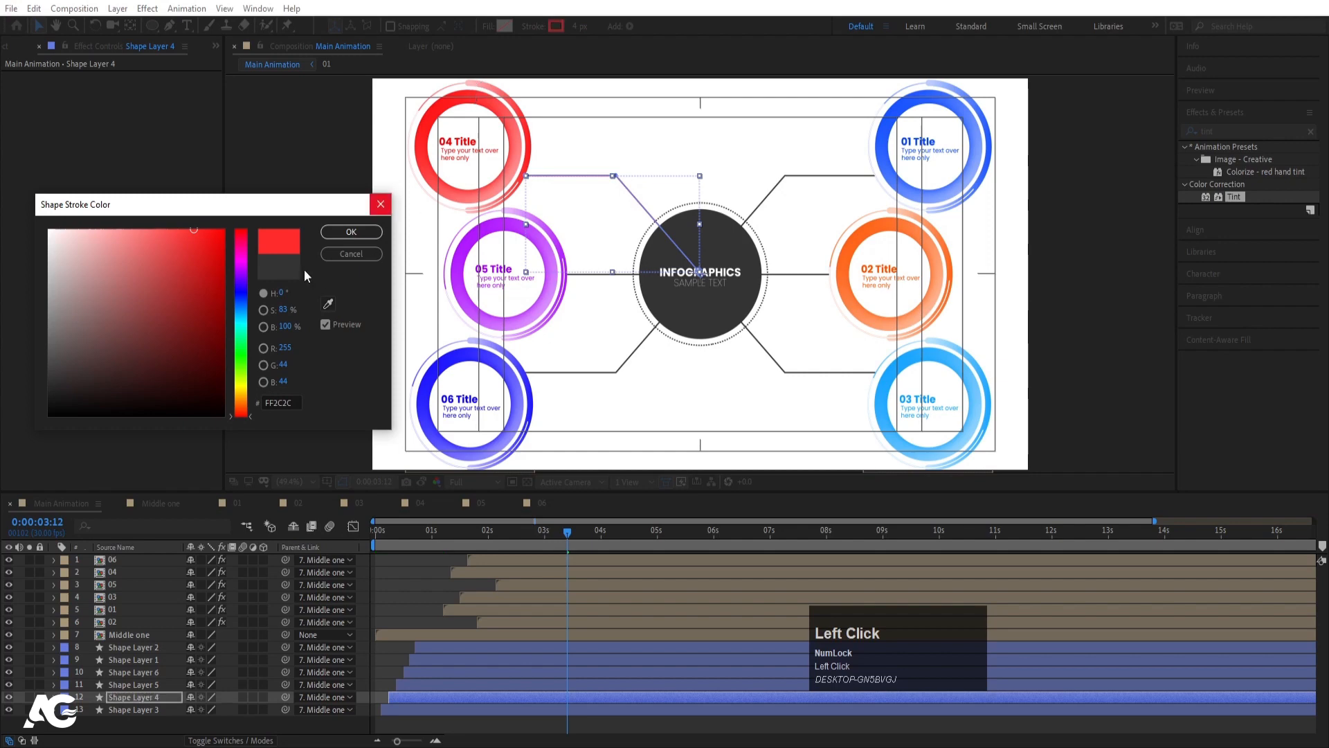
left_click(338, 237)
- Set the lower-left connector line's stroke color to the deep blue sampled from circle 06, and hide that line's layer
left_click(604, 285)
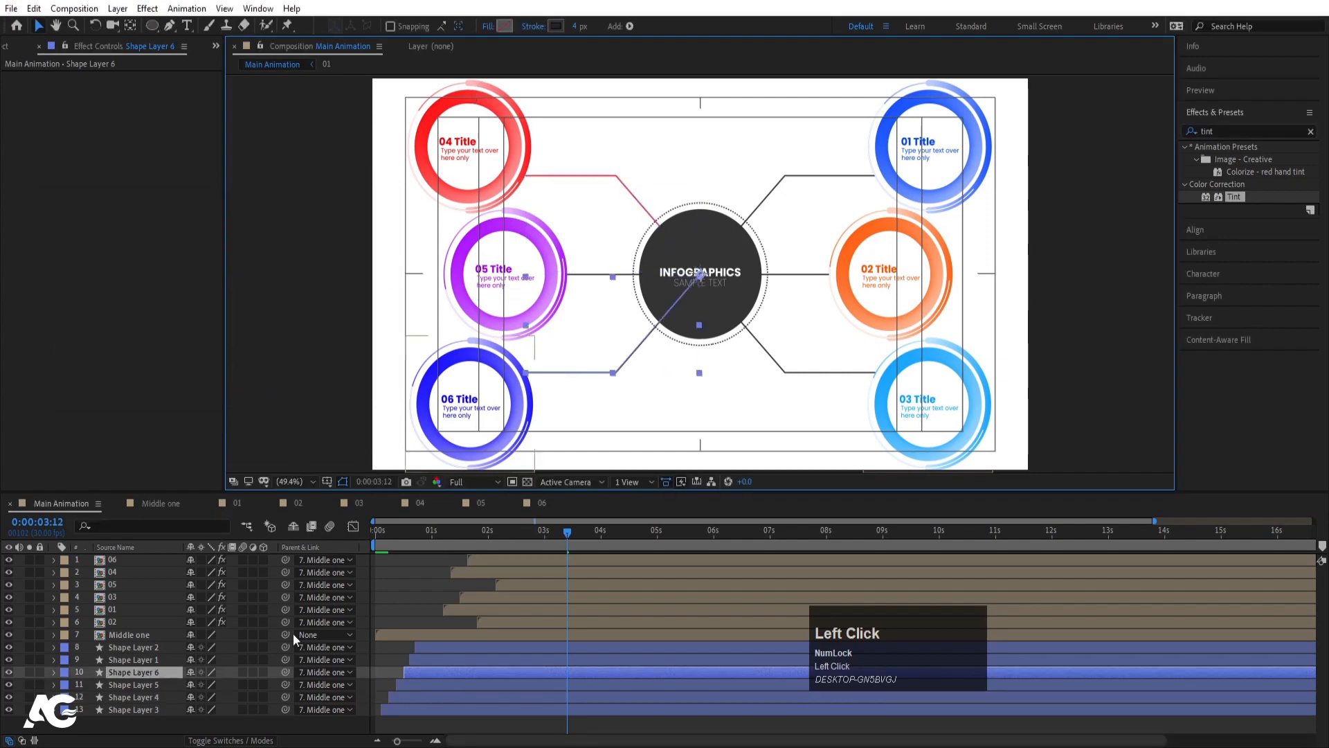
left_click(554, 29)
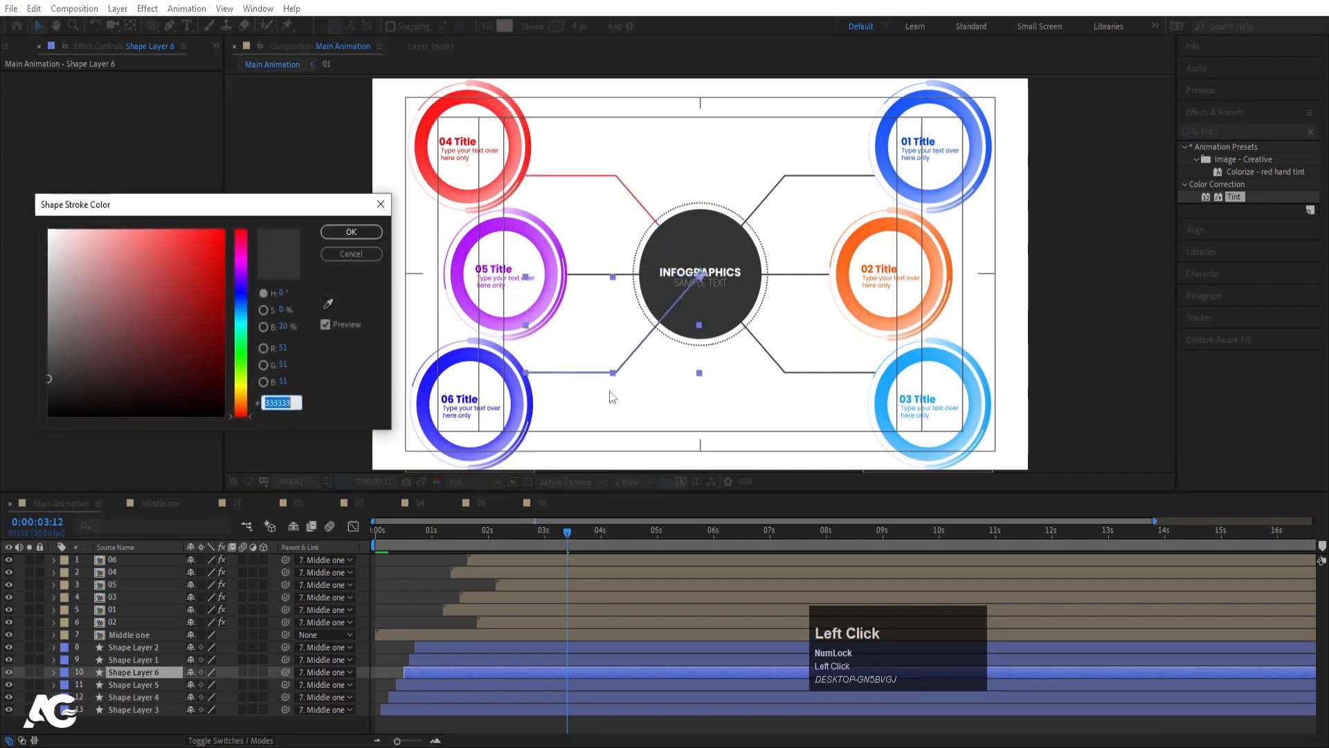
left_click(328, 303)
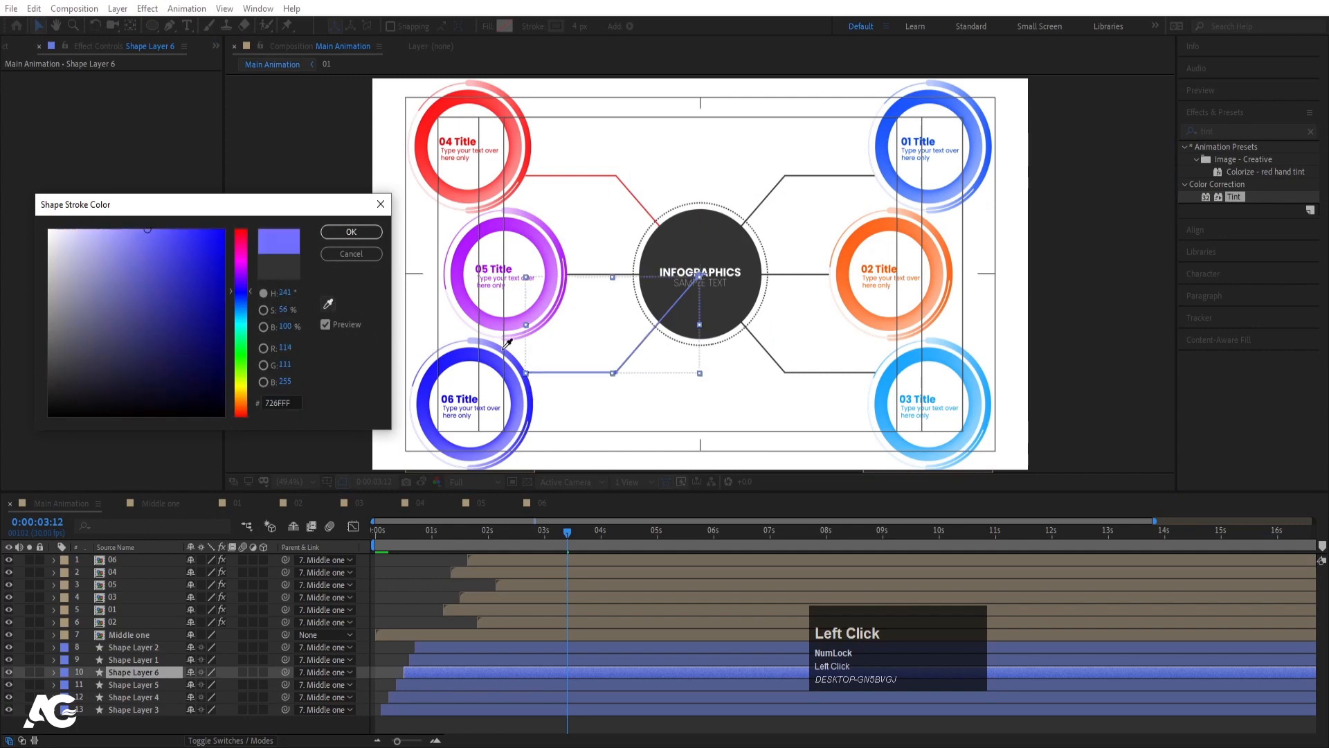
left_click(454, 356)
key("Return")
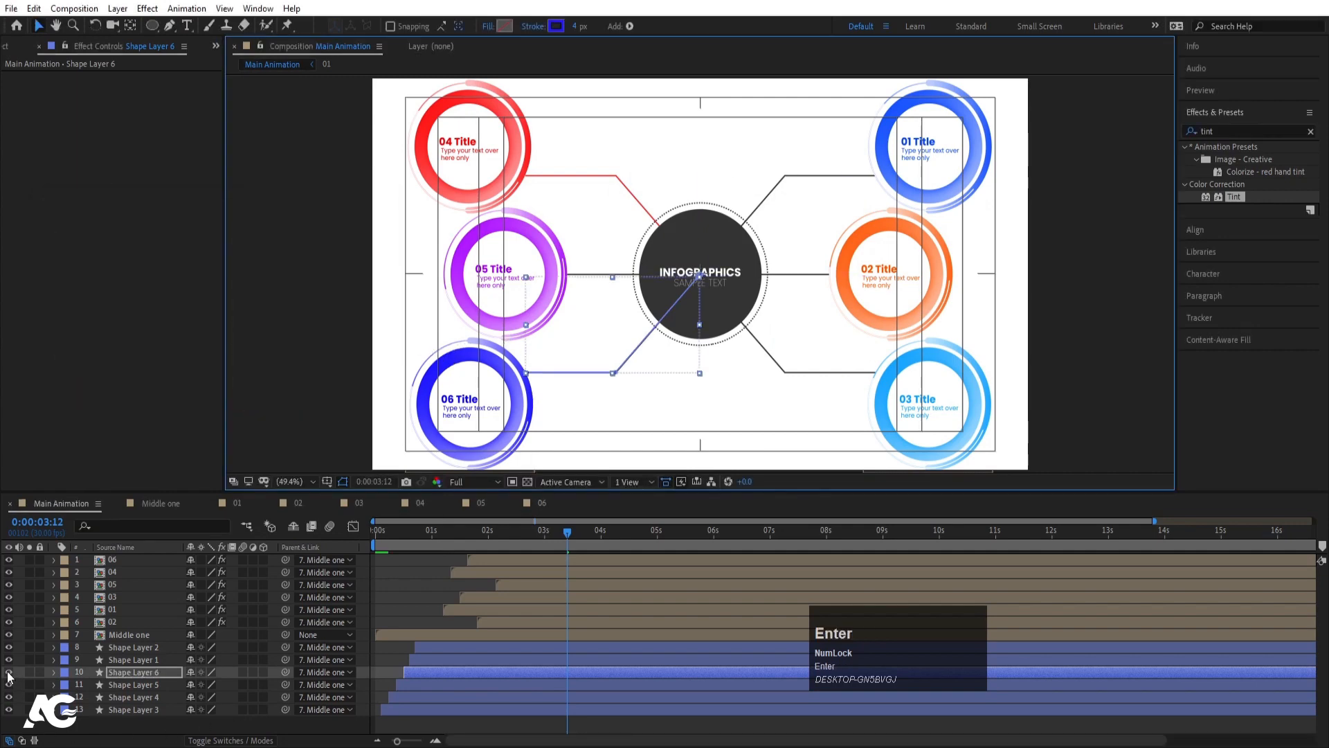
left_click(9, 672)
- Set the upper-left connector line's stroke color to the purple sampled from circle 05
left_click(547, 176)
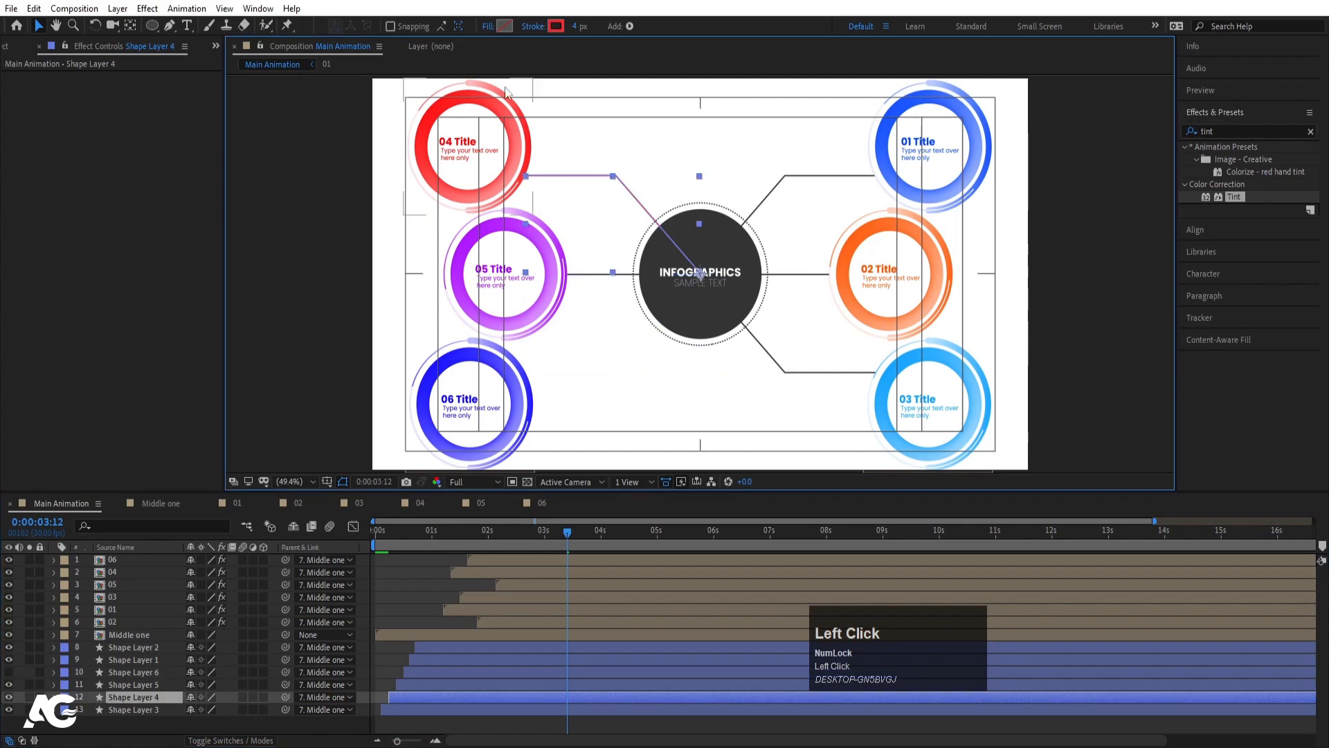
left_click(556, 26)
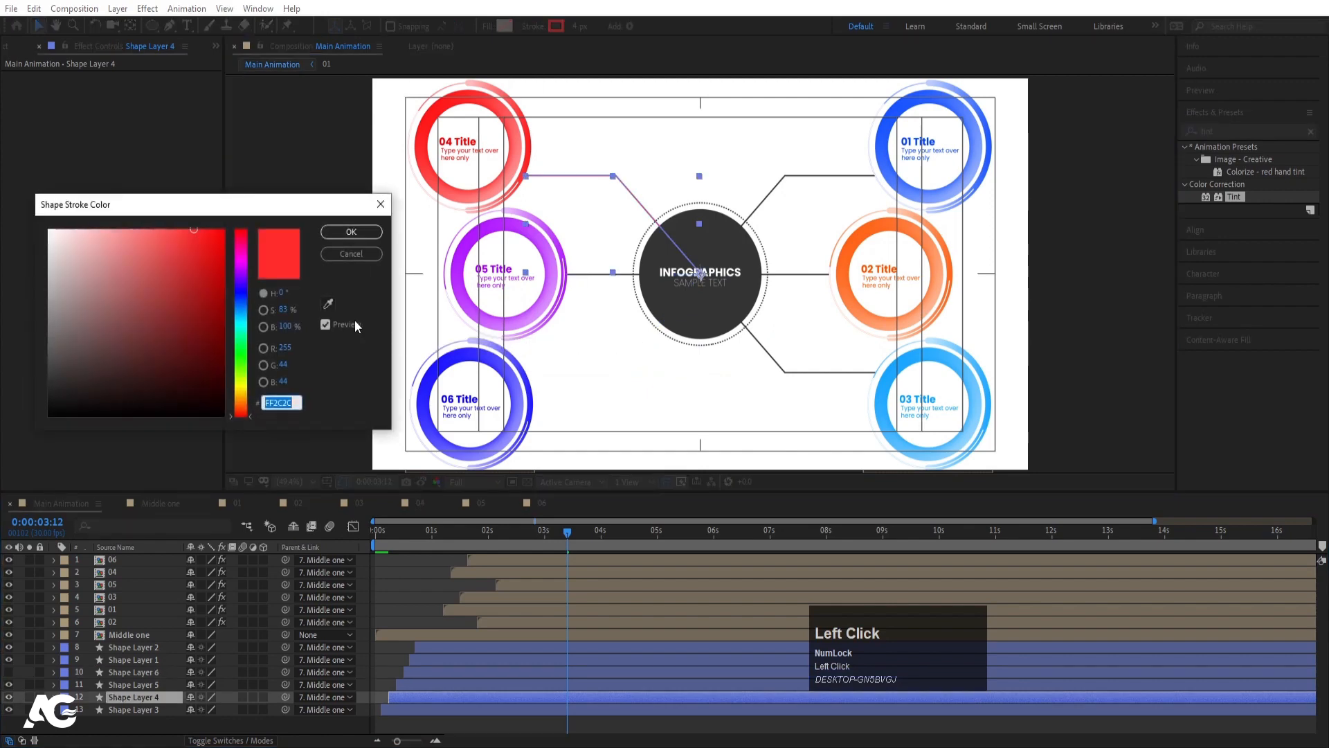
left_click(334, 299)
left_click(472, 239)
key("Return")
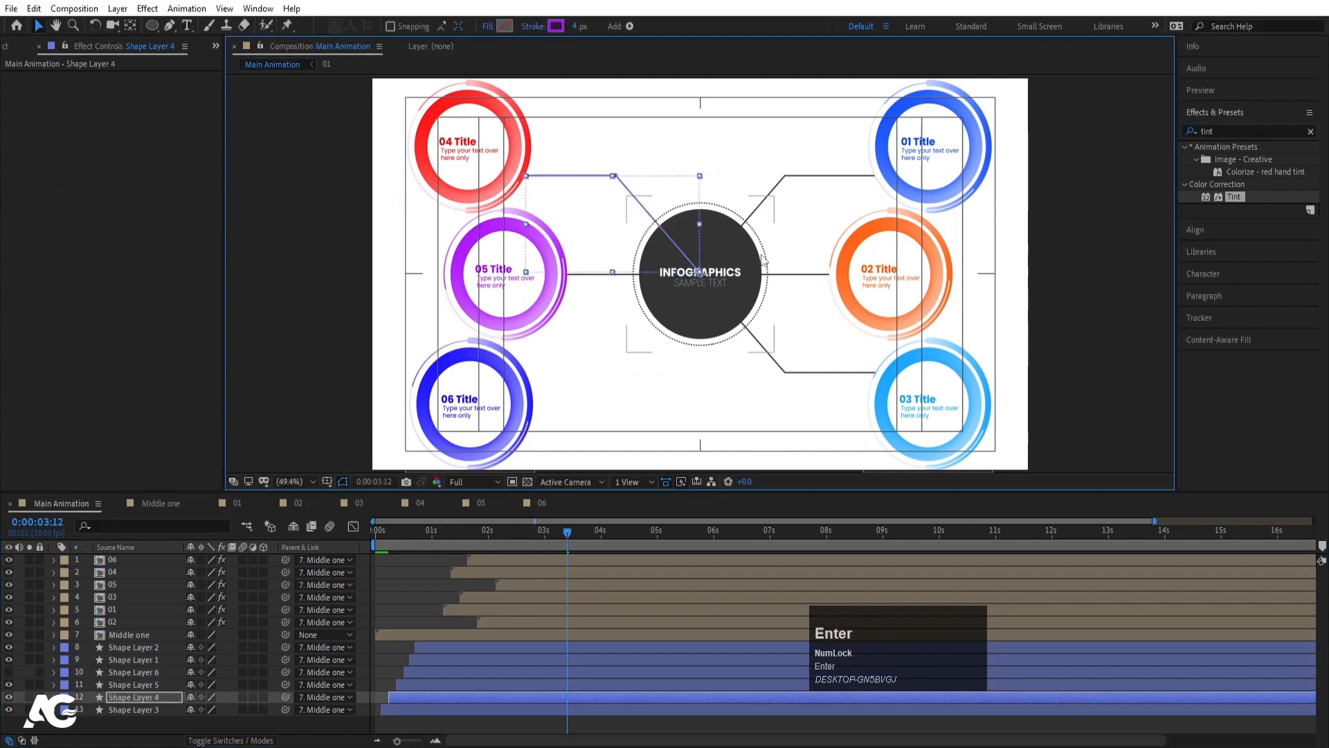
- Set the middle-right connector line's stroke color to orange FF6519, sampled from circle 02
left_click(798, 277)
left_click(555, 26)
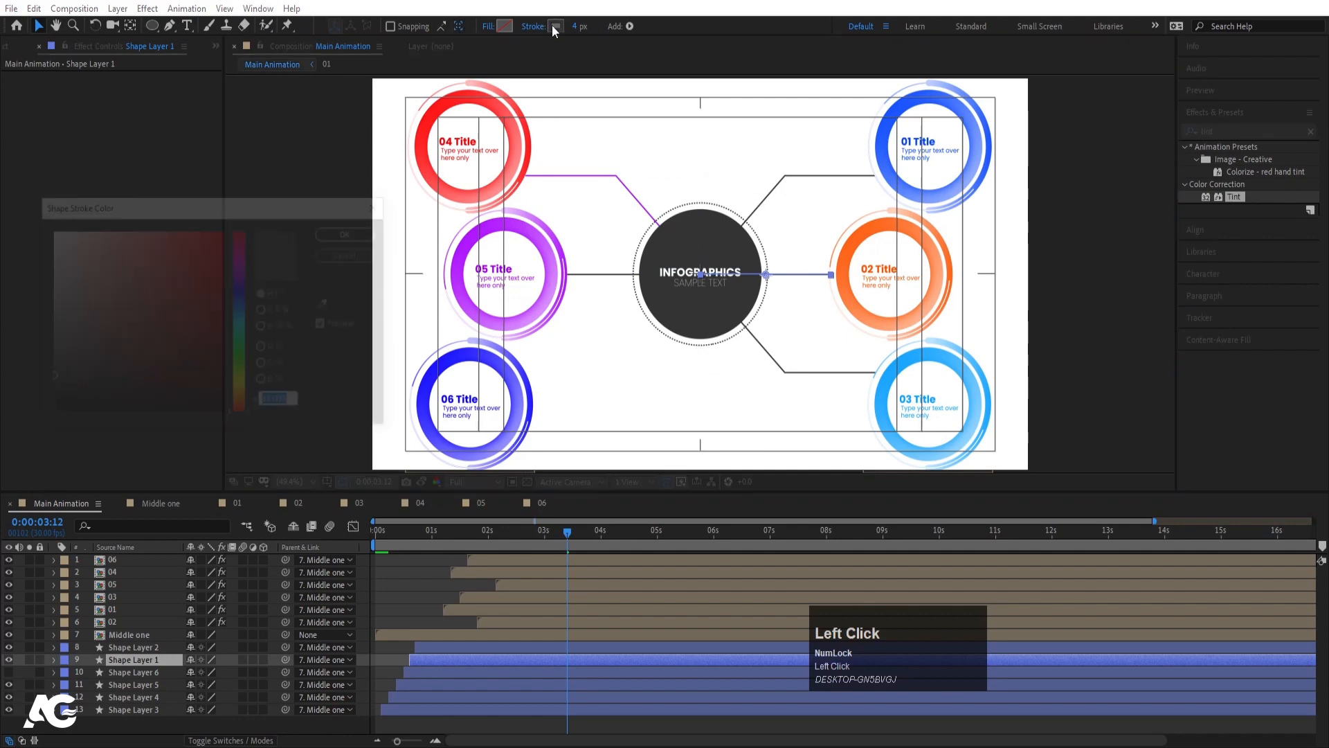
left_click(328, 303)
left_click(858, 236)
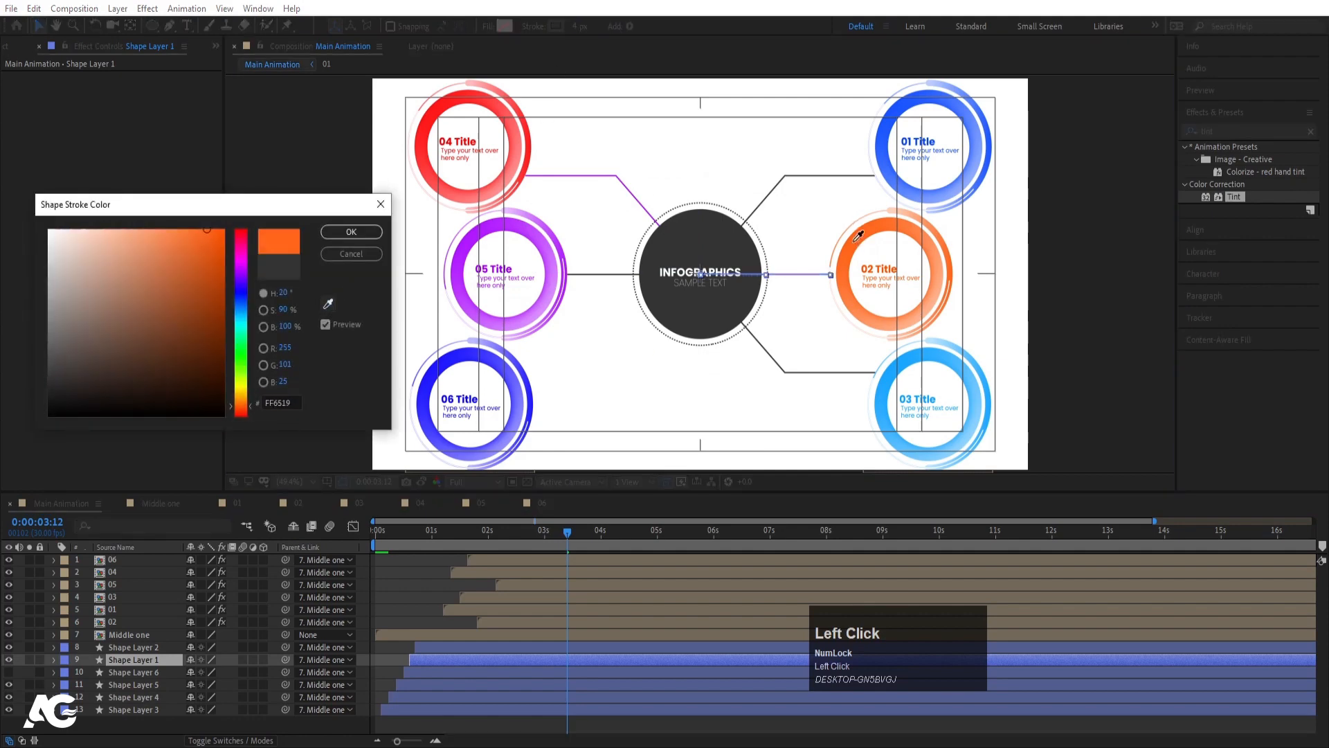
key("Return")
- Set the upper-right connector line's stroke color to the blue sampled from circle 01
left_click(797, 178)
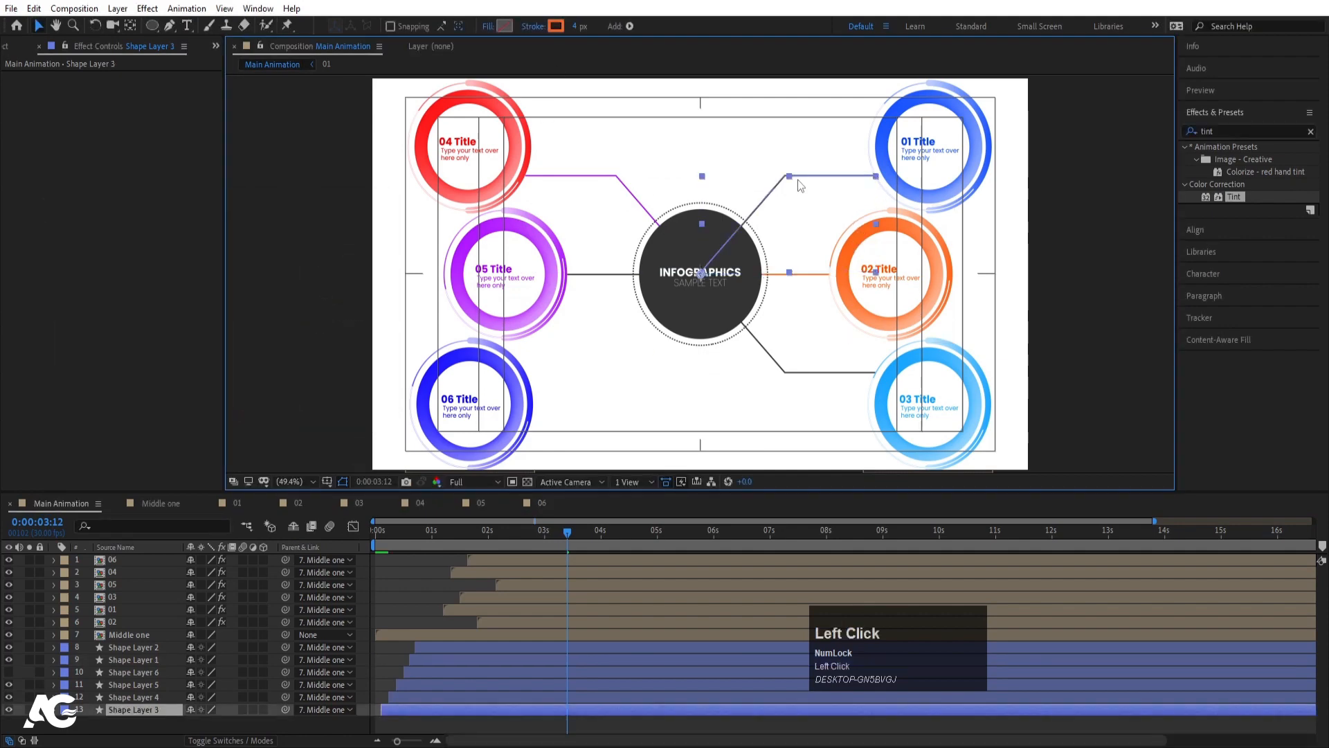
left_click(556, 26)
left_click(328, 304)
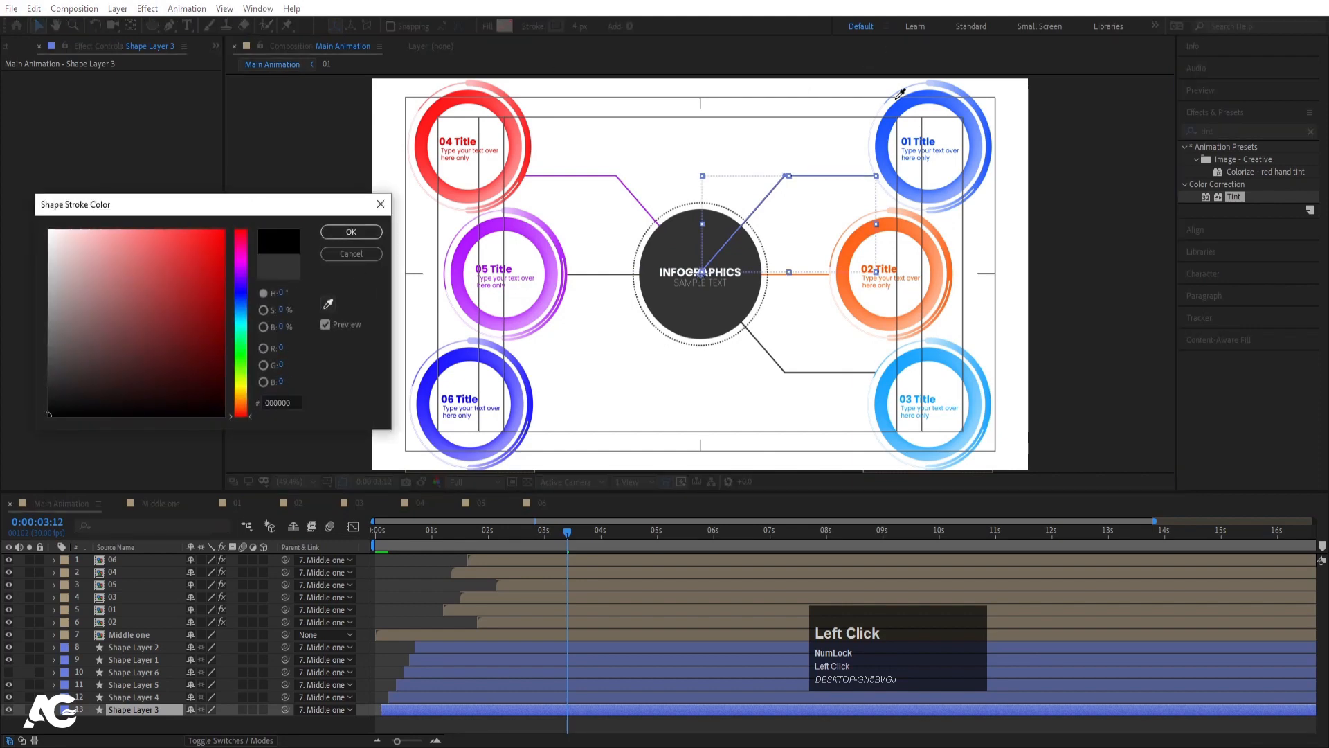
left_click(901, 92)
key("Return")
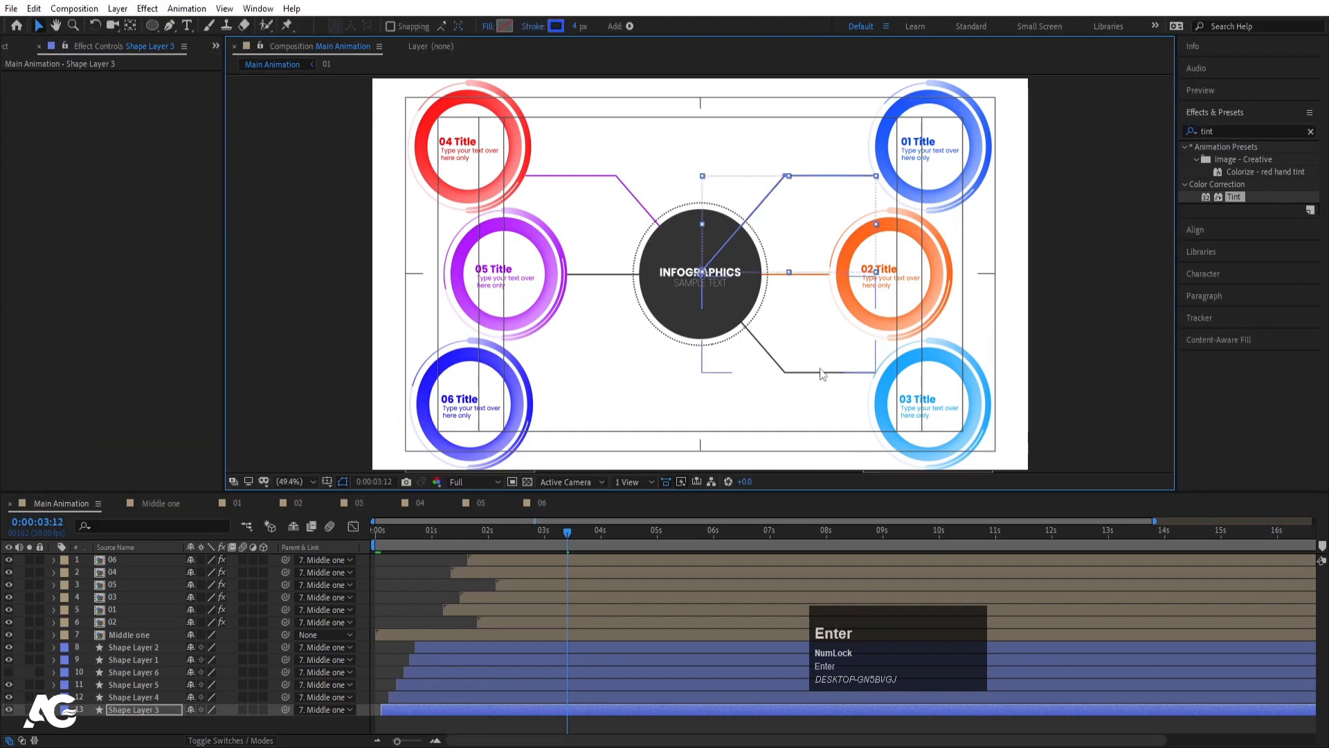
- Set the lower-right connector line's stroke color to the light blue sampled from circle 03
left_click(822, 374)
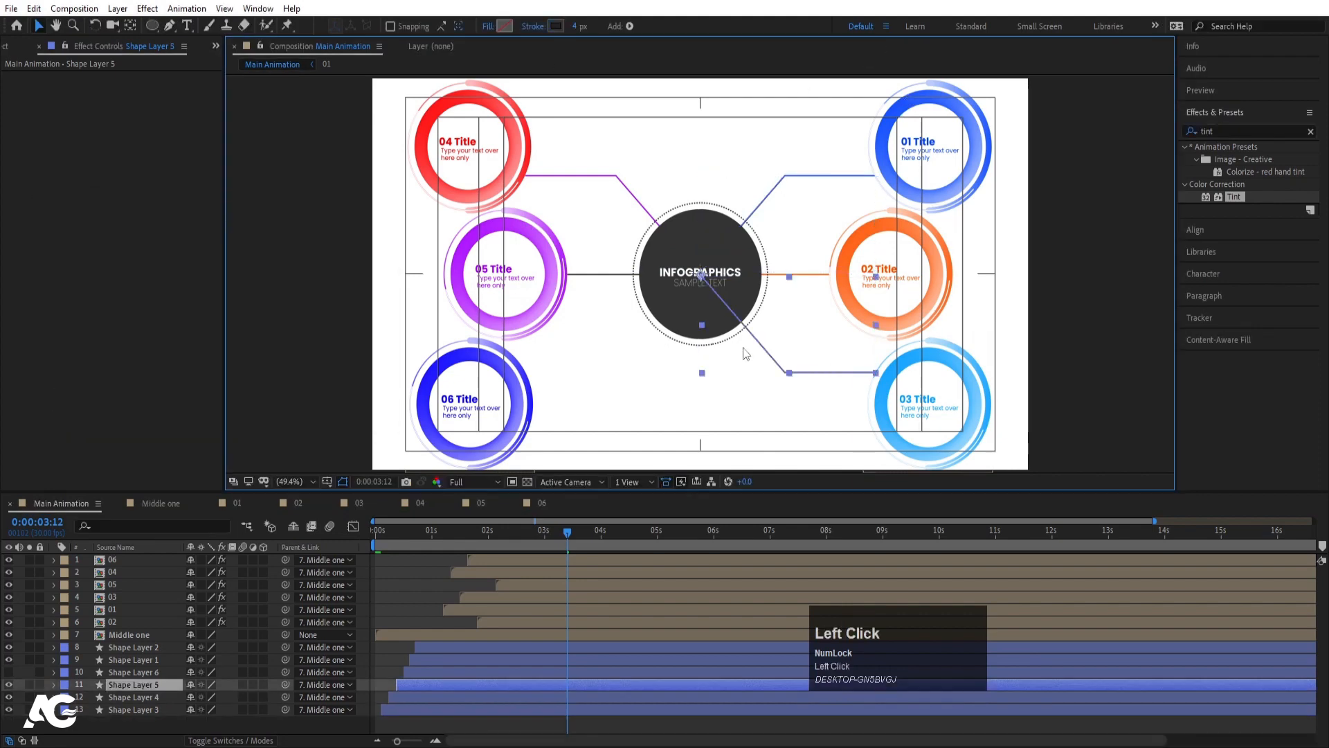
left_click(555, 26)
left_click(328, 304)
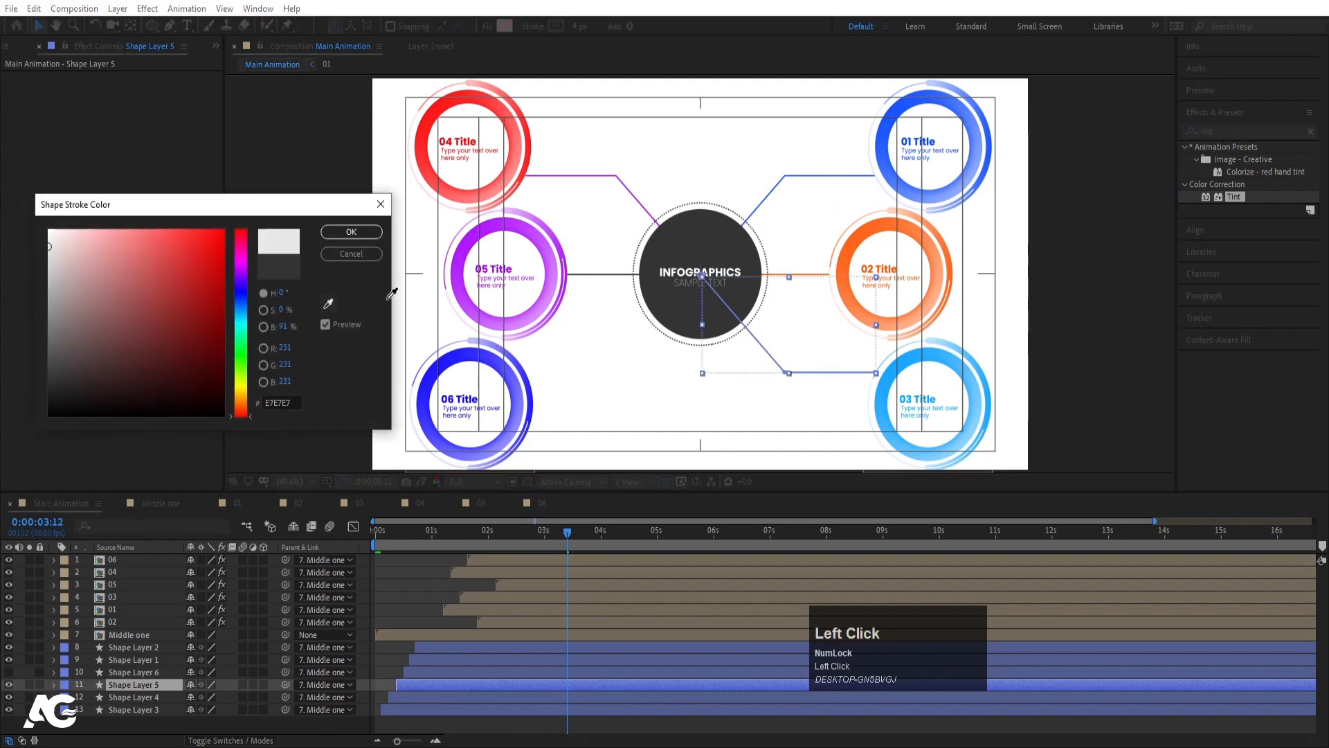
left_click(878, 367)
key("Return")
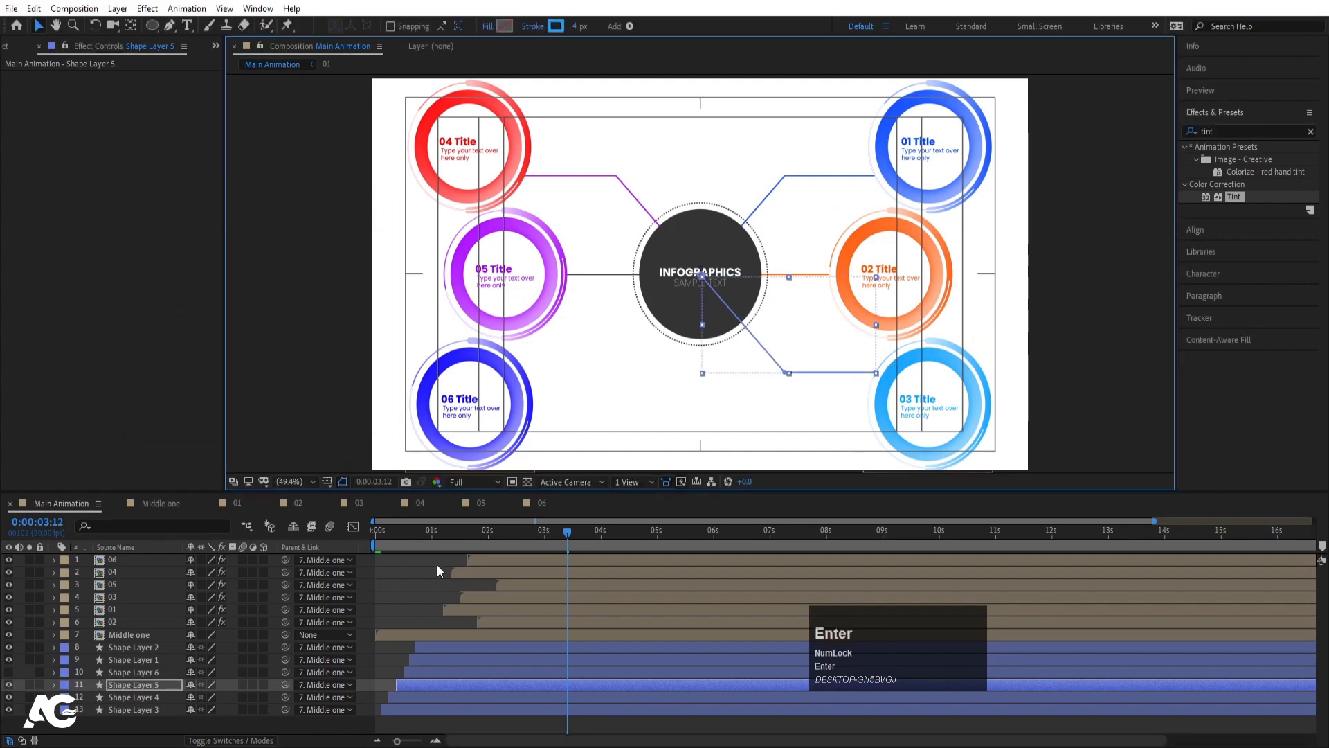
- Show the hidden Shape Layer 6 again and set the stroke width of all six connector line layers to 6 px
left_click(14, 672)
left_click(128, 646)
left_click(109, 709, "shift")
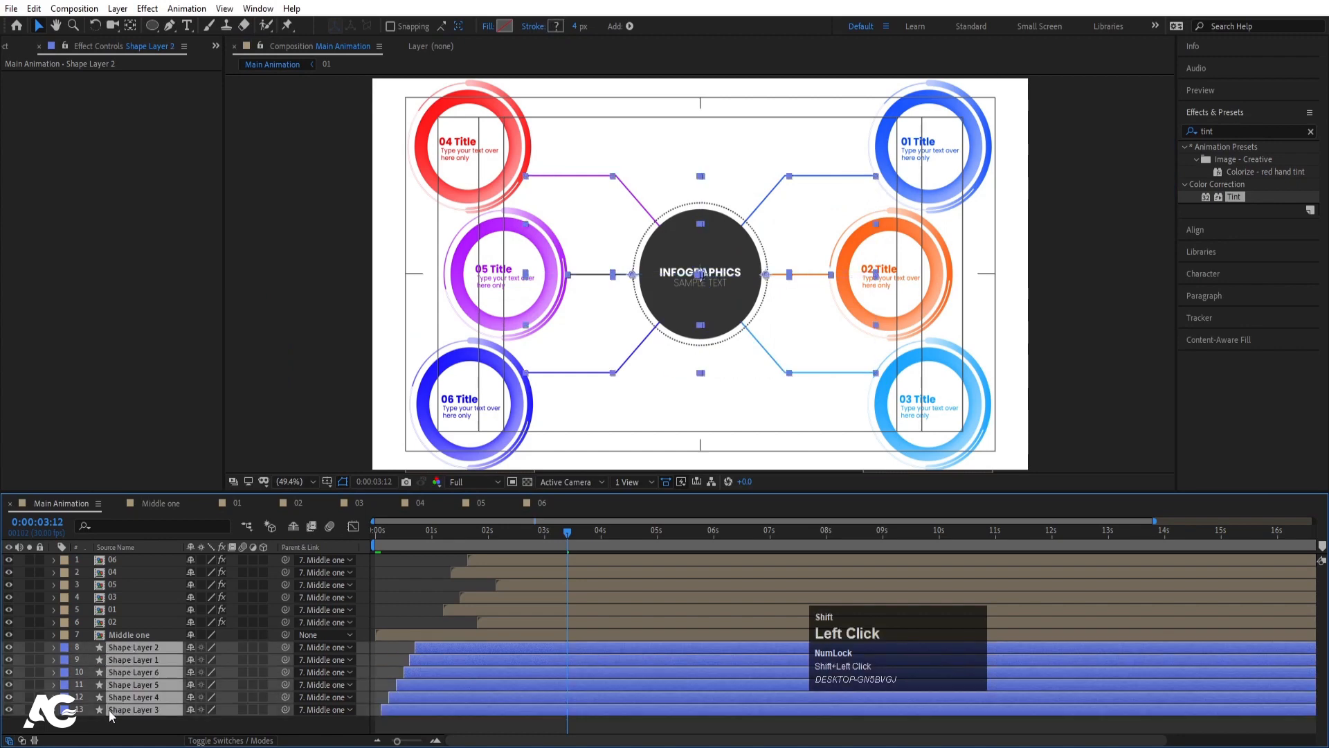
left_click(581, 28)
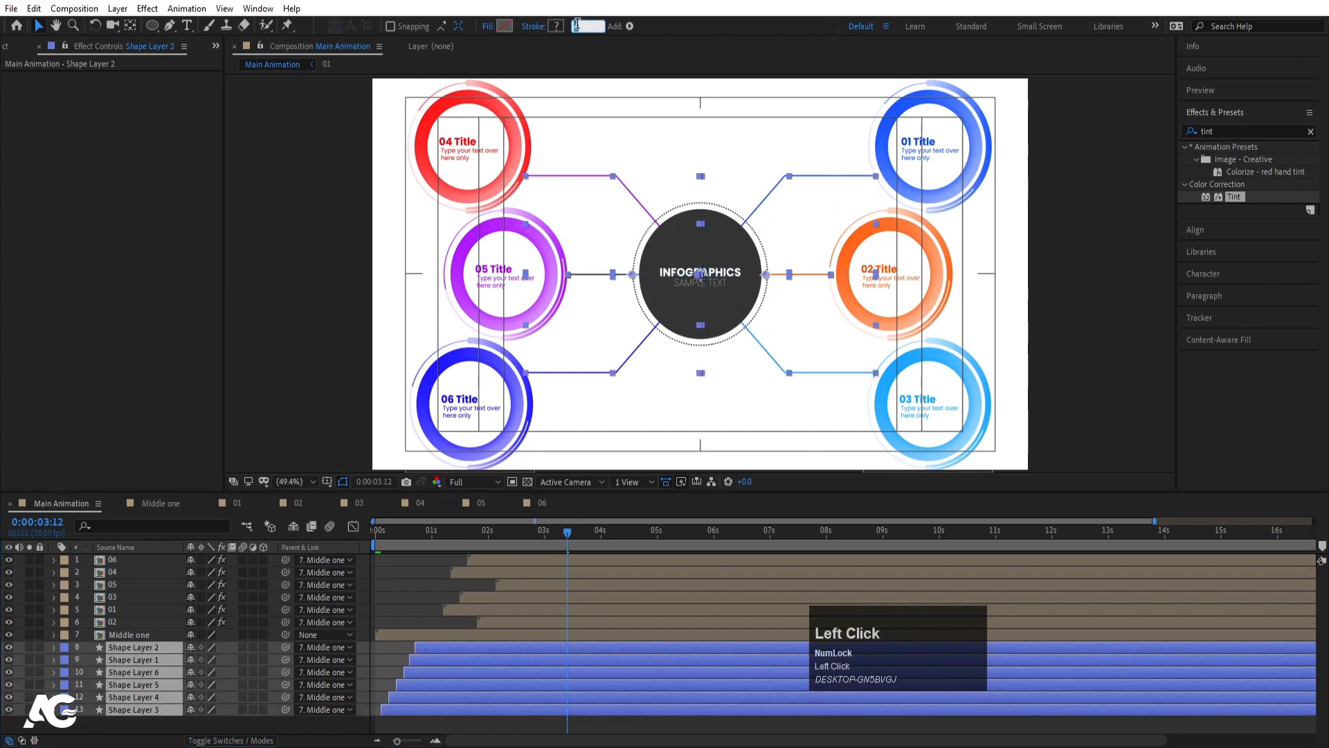
type("6\\")
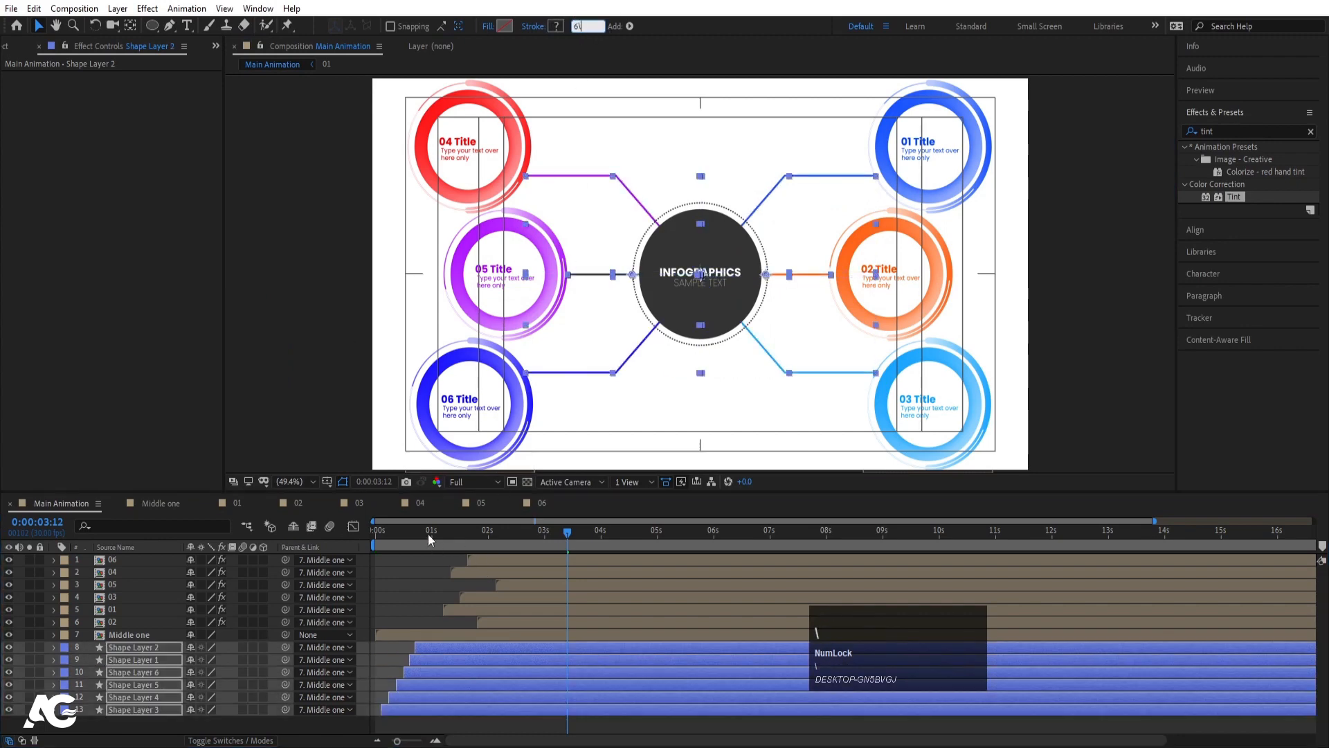
- Play the infographic animation from the start of the timeline to check the colored lines and circles
left_click_drag(428, 533, 273, 526)
key("space")
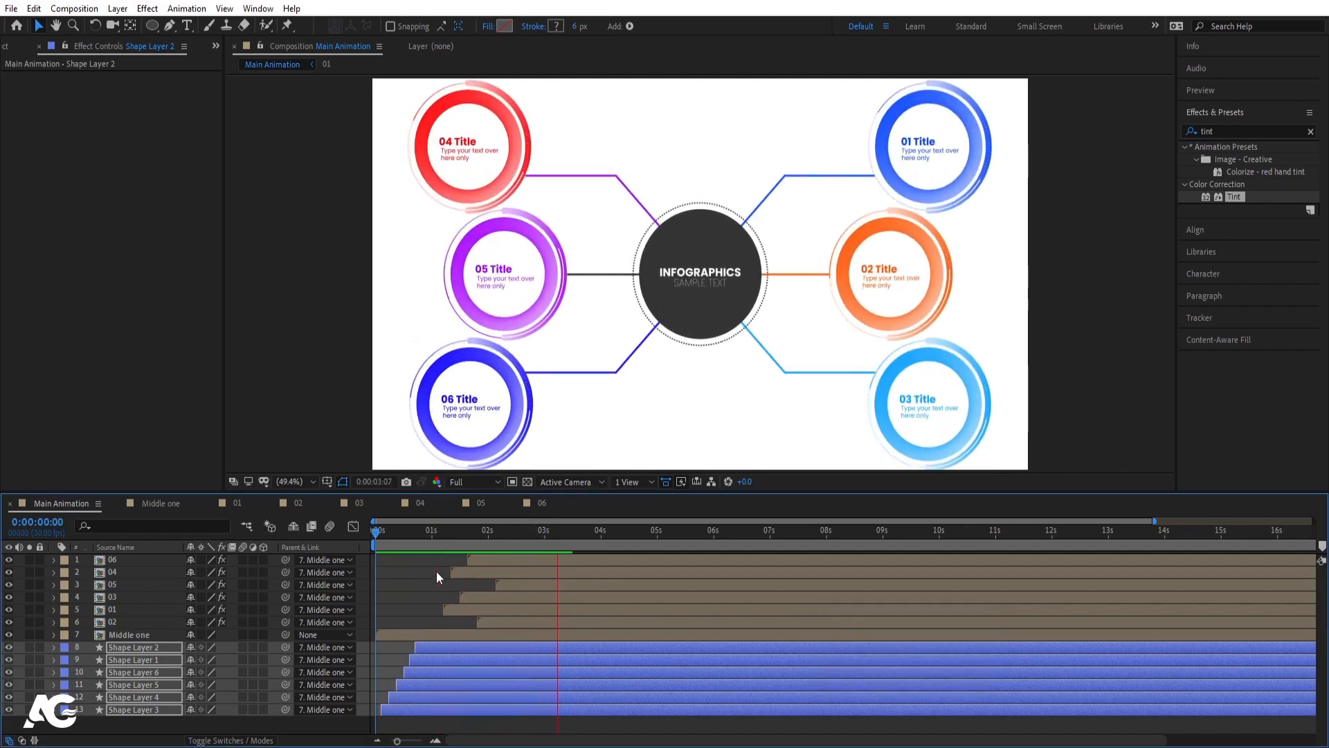
key("space")
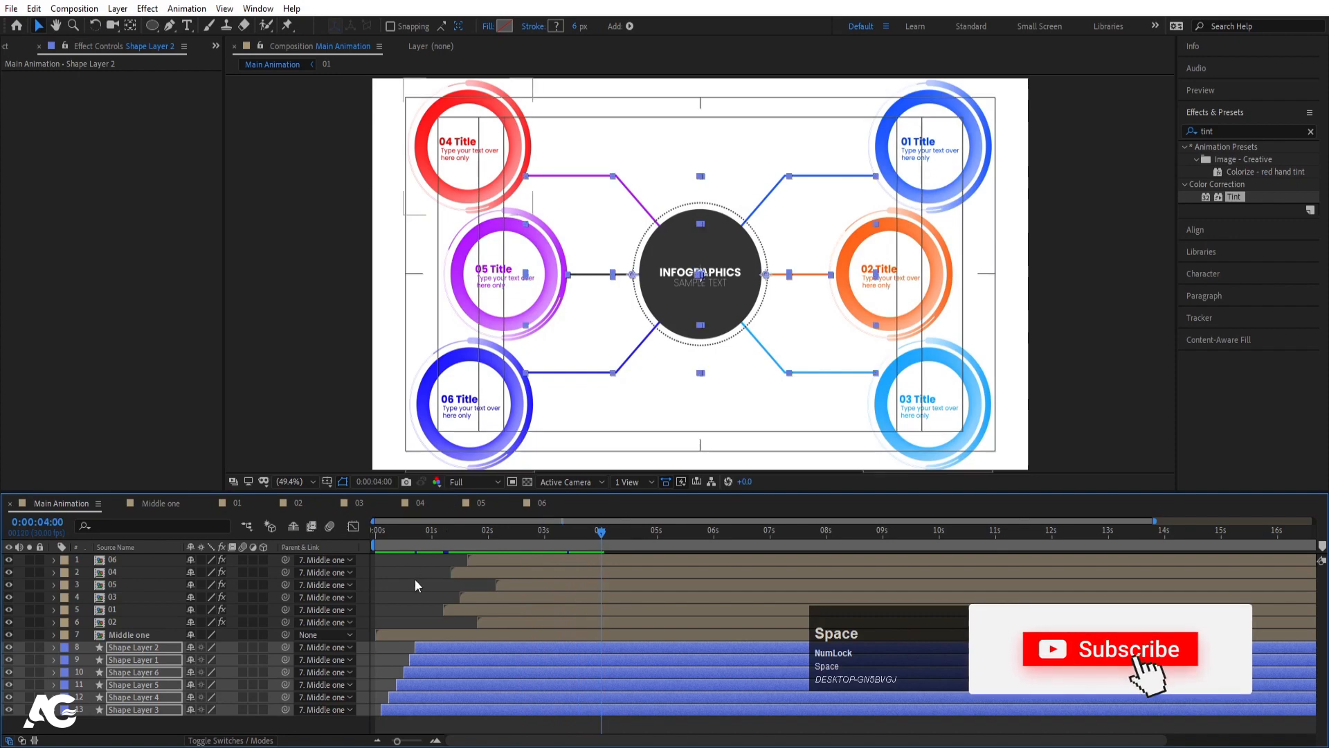
- Set the middle-left connector line's stroke color to the purple sampled from circle 05
left_click(415, 585)
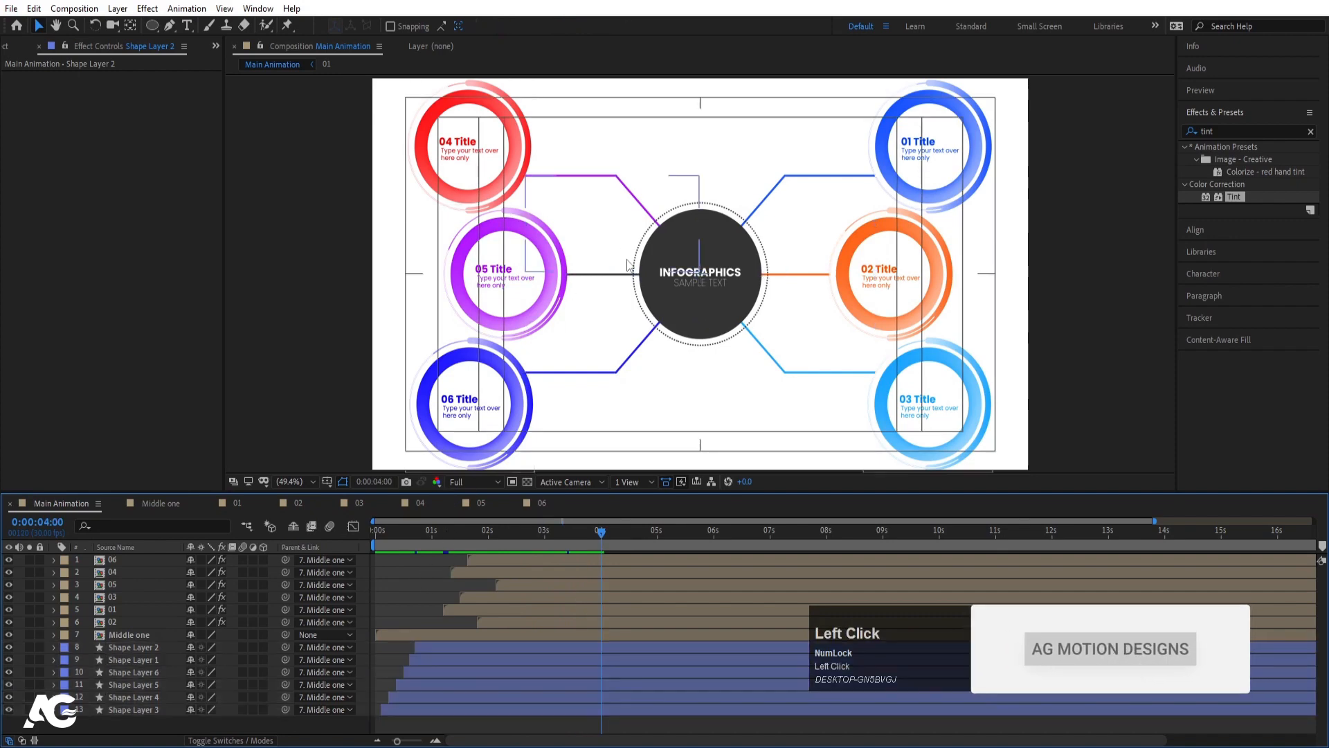
left_click(607, 275)
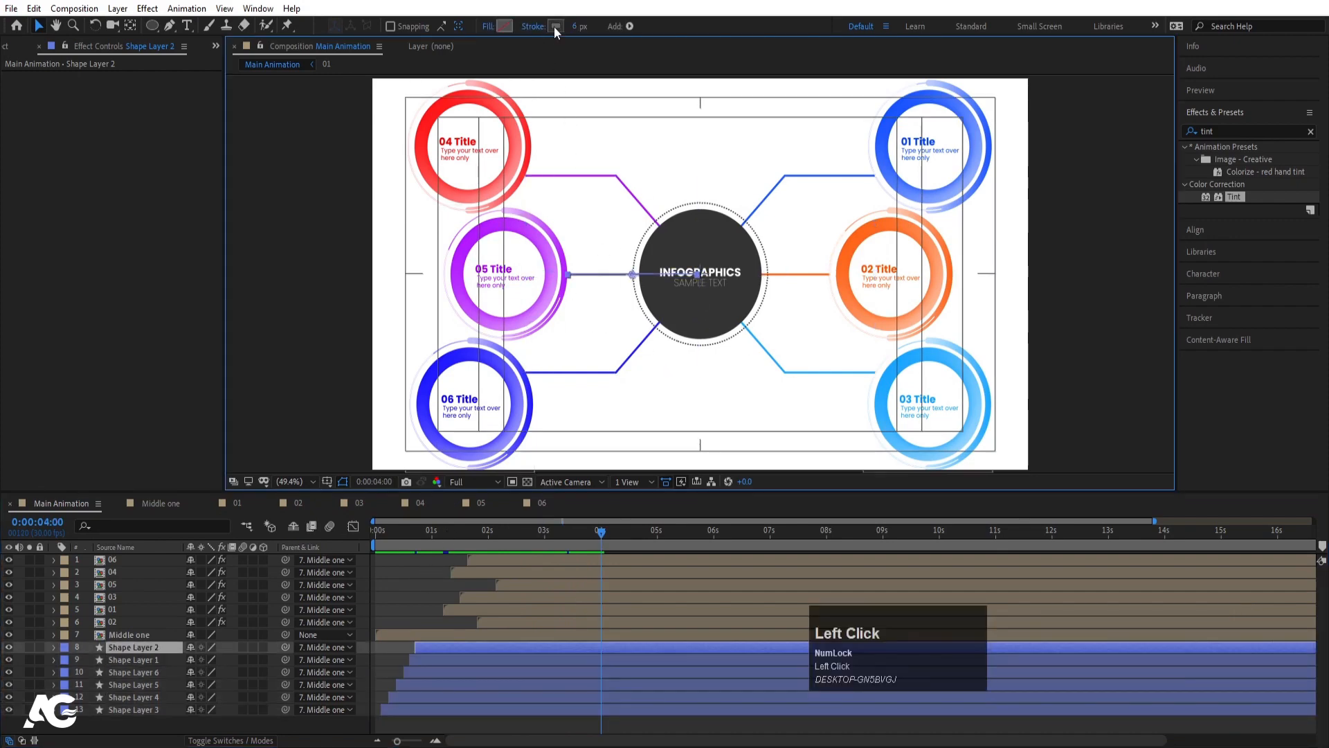
left_click(554, 26)
left_click(329, 303)
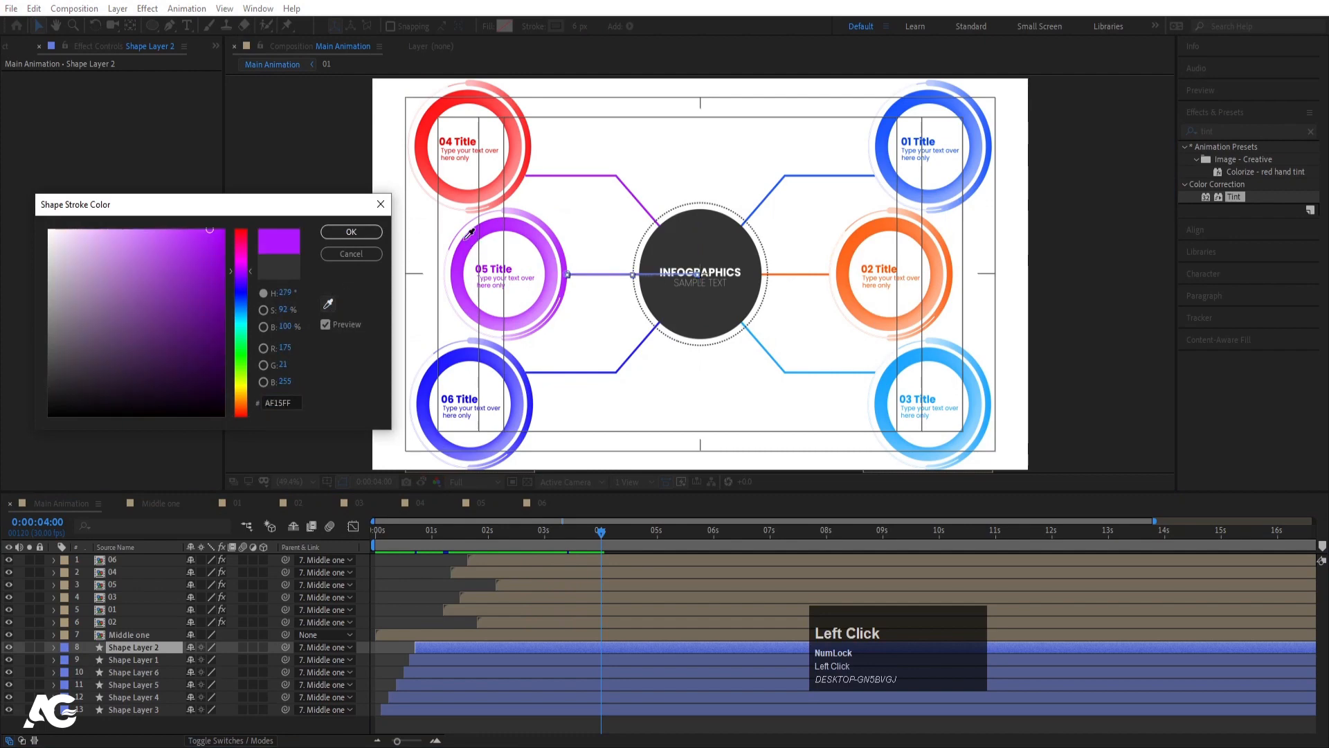
left_click(469, 233)
left_click(339, 231)
- Play the infographic animation from the start of the timeline to check the purple connector line
key("space")
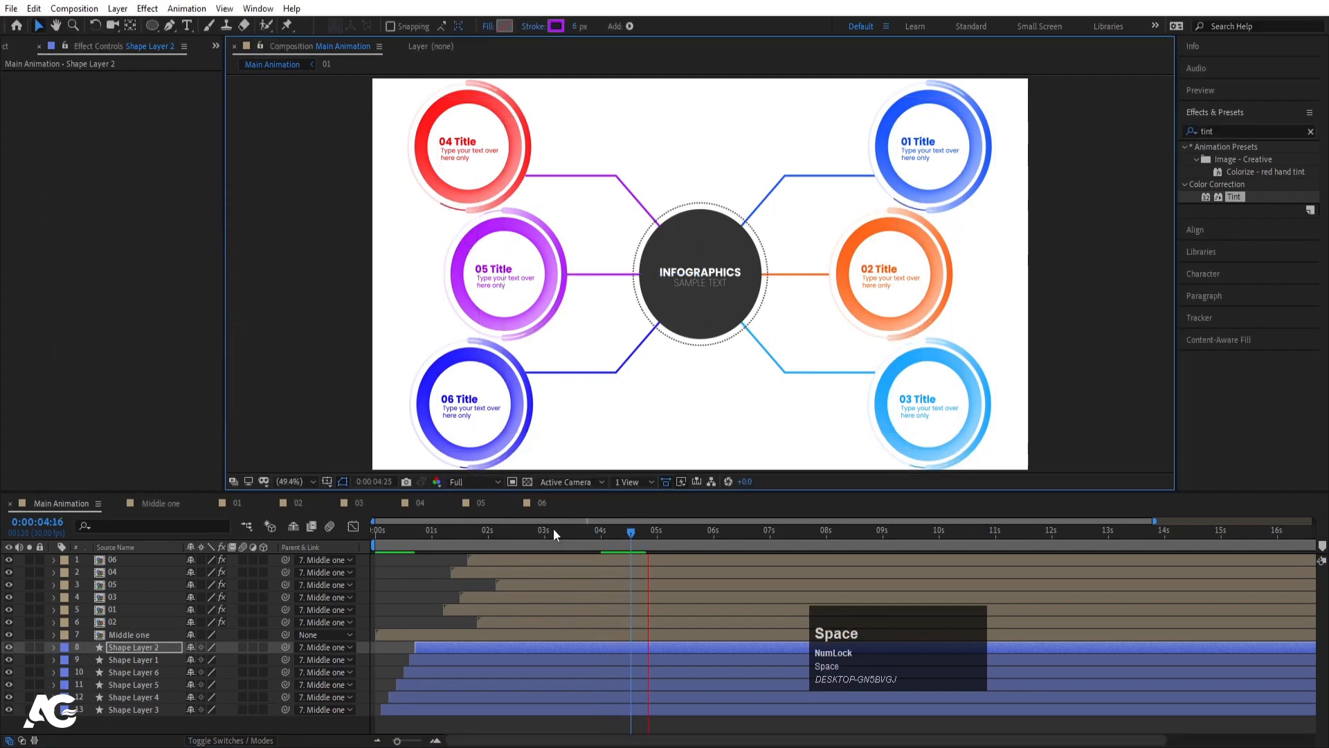
key("space")
left_click_drag(402, 531, 374, 531)
key("space")
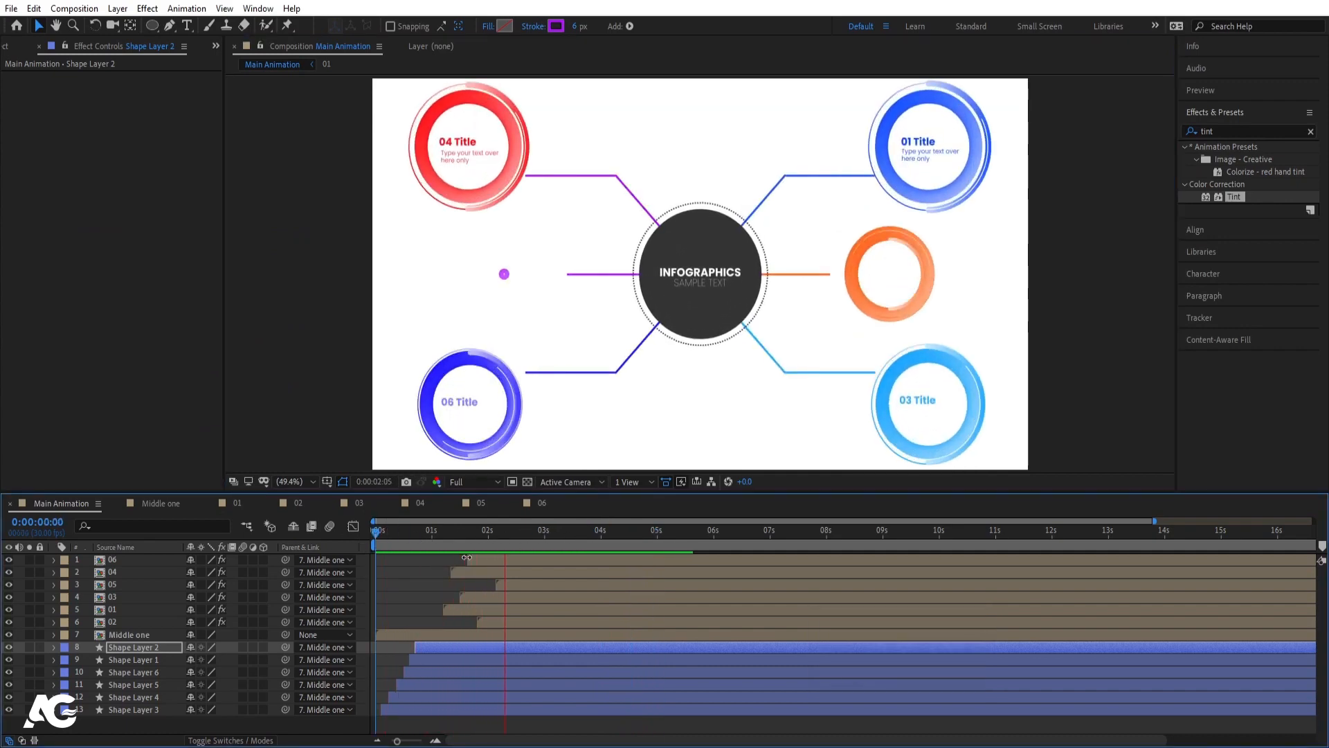
key("space")
left_click(417, 579)
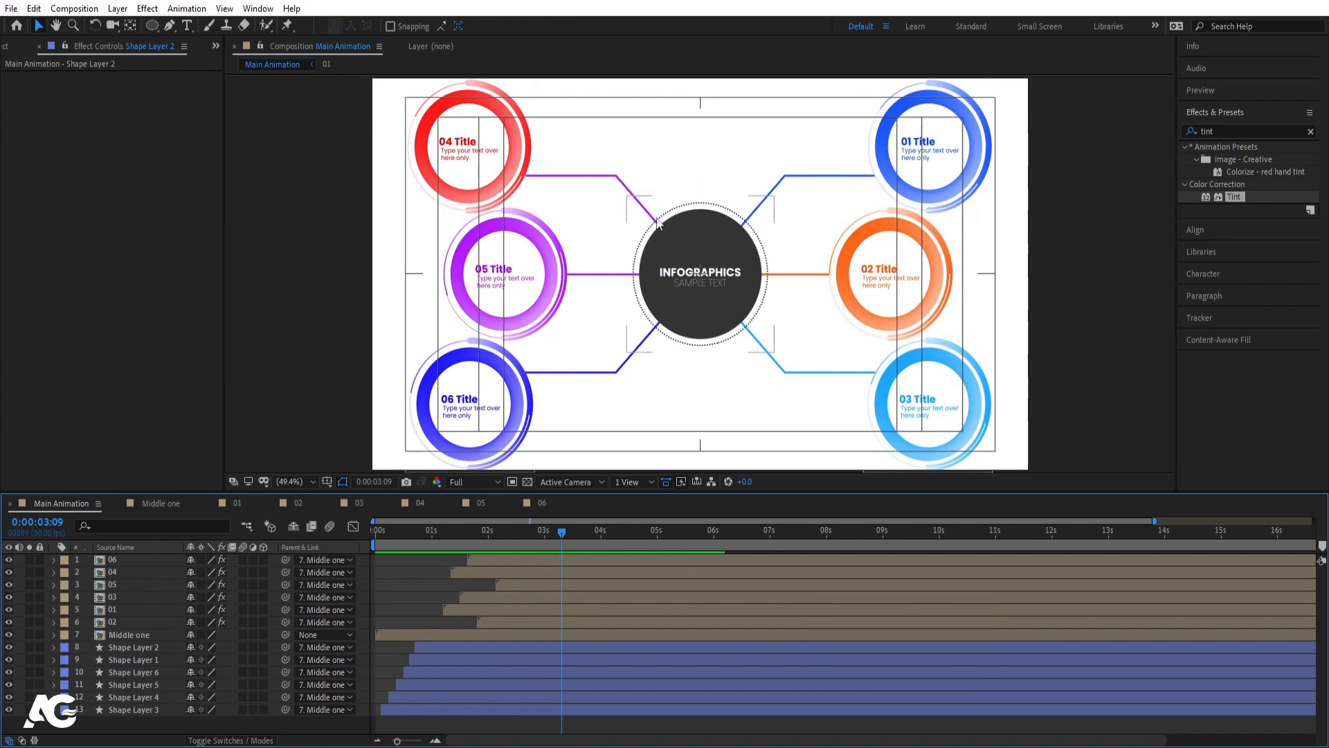
- Pre-compose circles 04, 05 and 06 with their three connector lines as "Left part", and hide and lock the resulting layer
left_click_drag(347, 102, 586, 469)
key("ctrl")
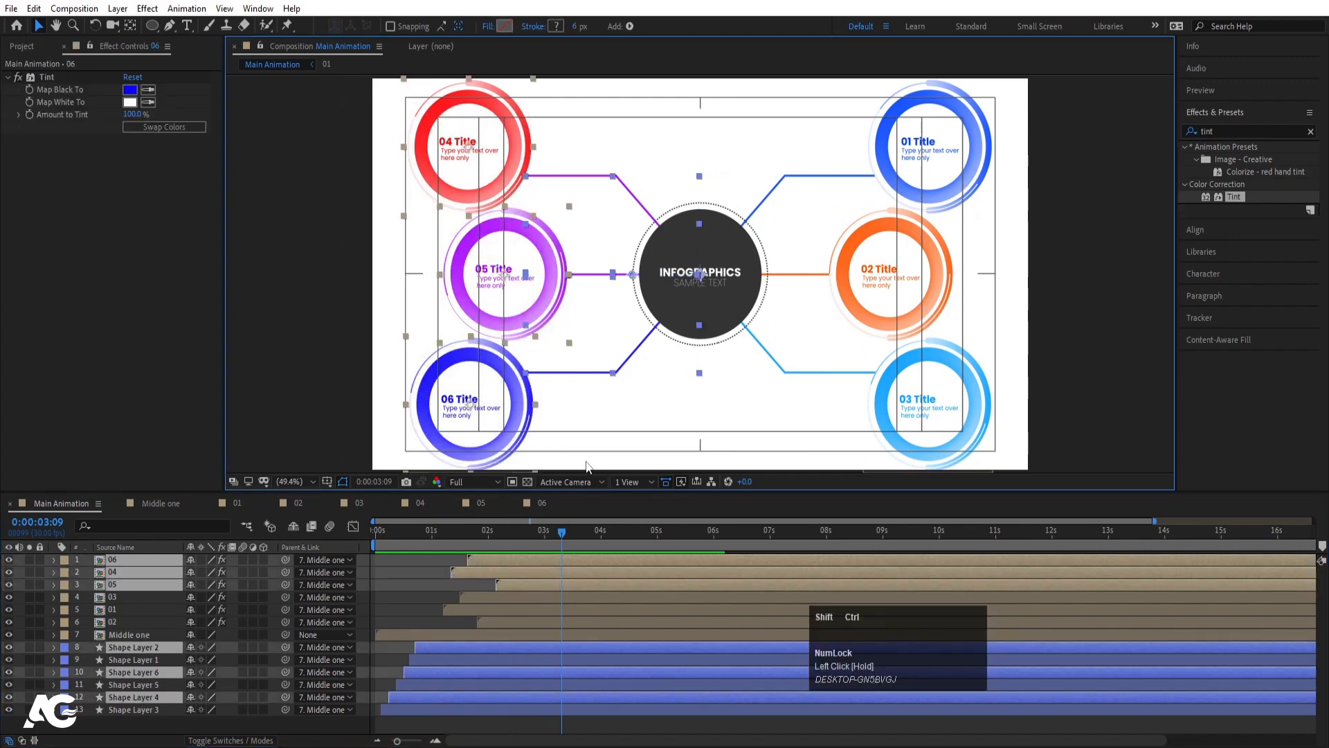
key("ctrl+shift+c")
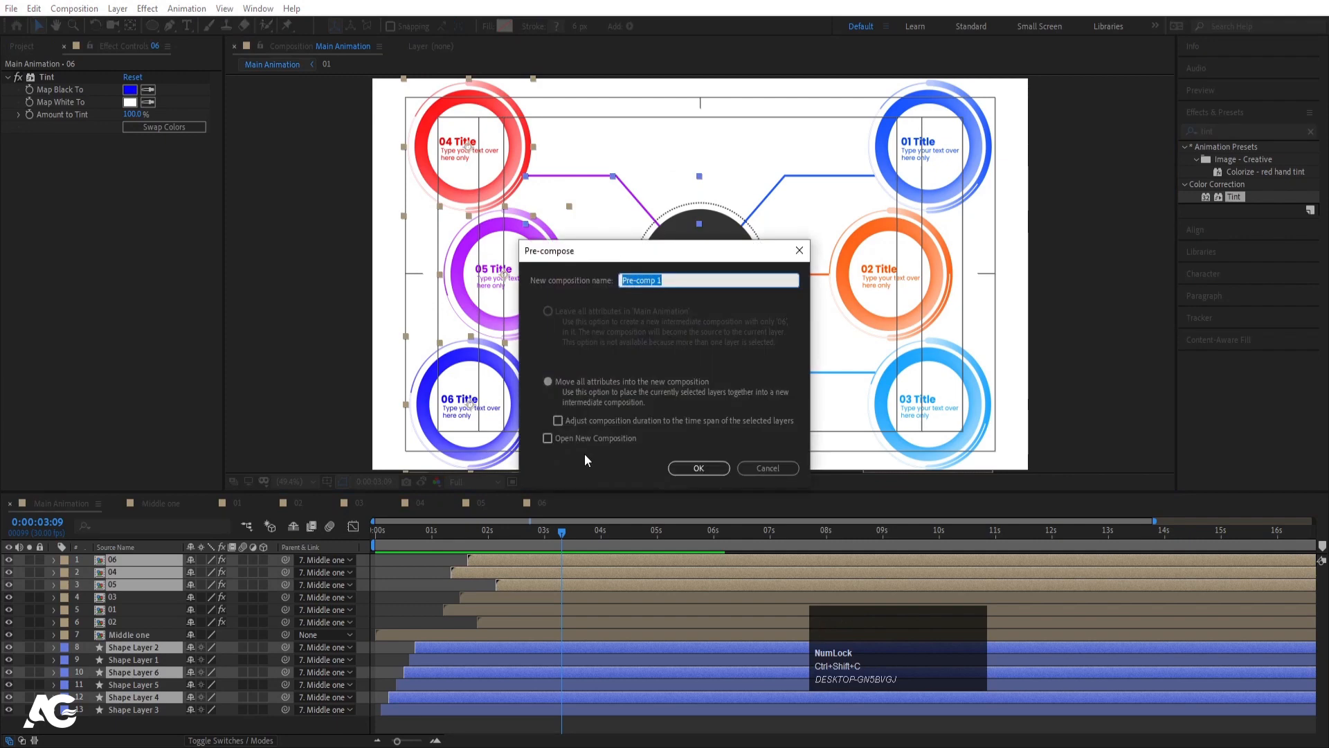
type("Left ")
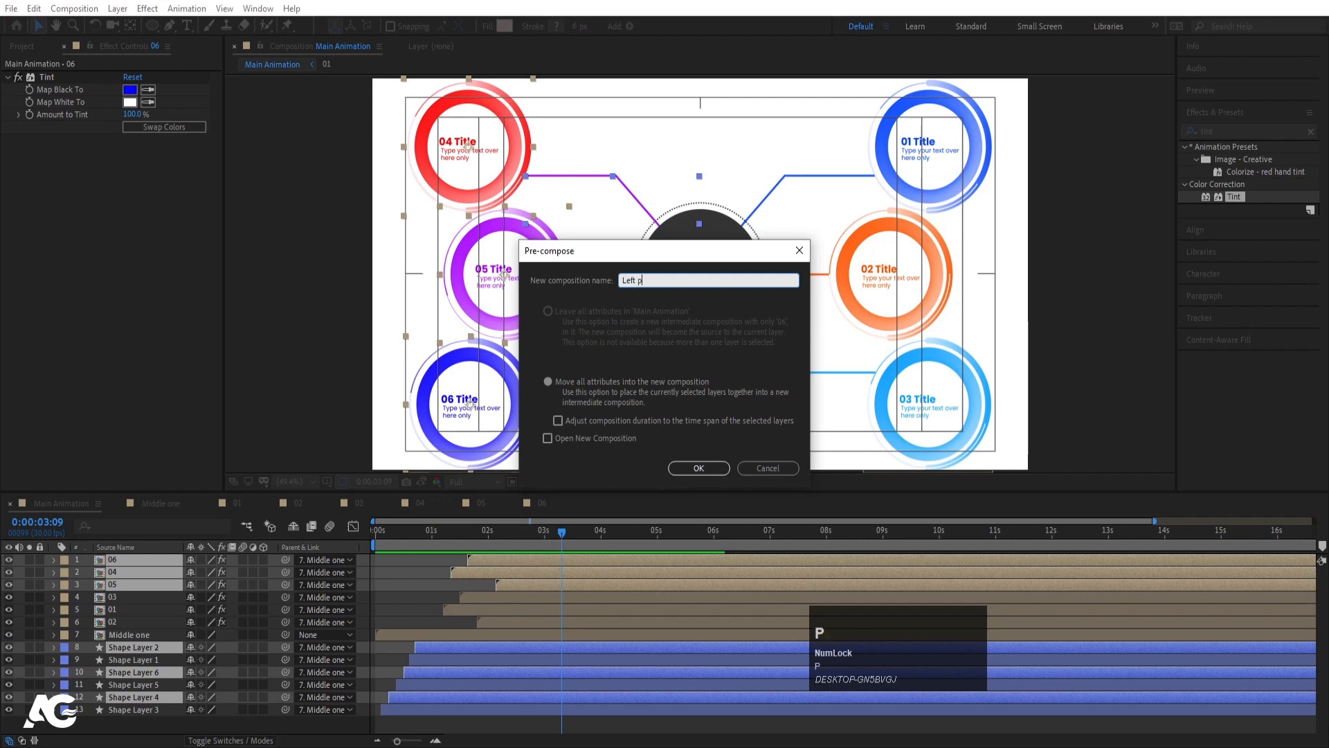
type("part")
key("Return")
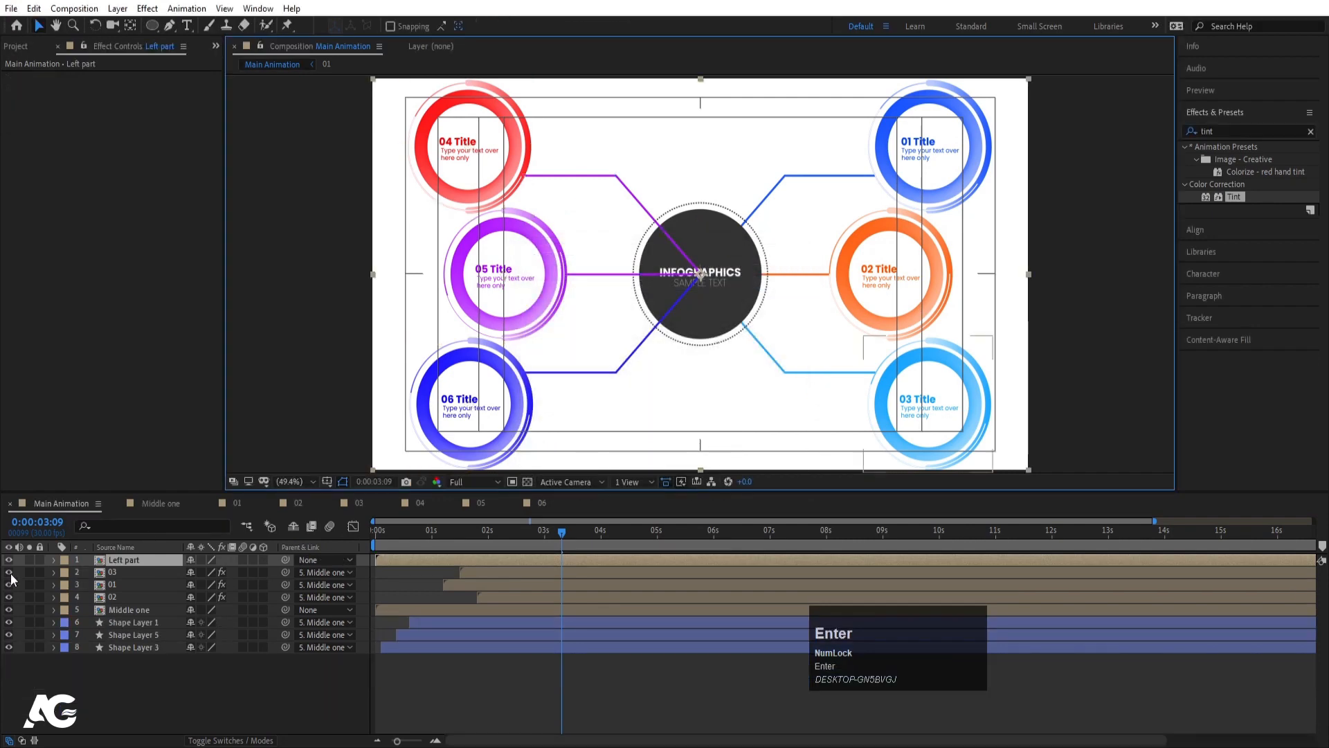
left_click(9, 559)
left_click(39, 559)
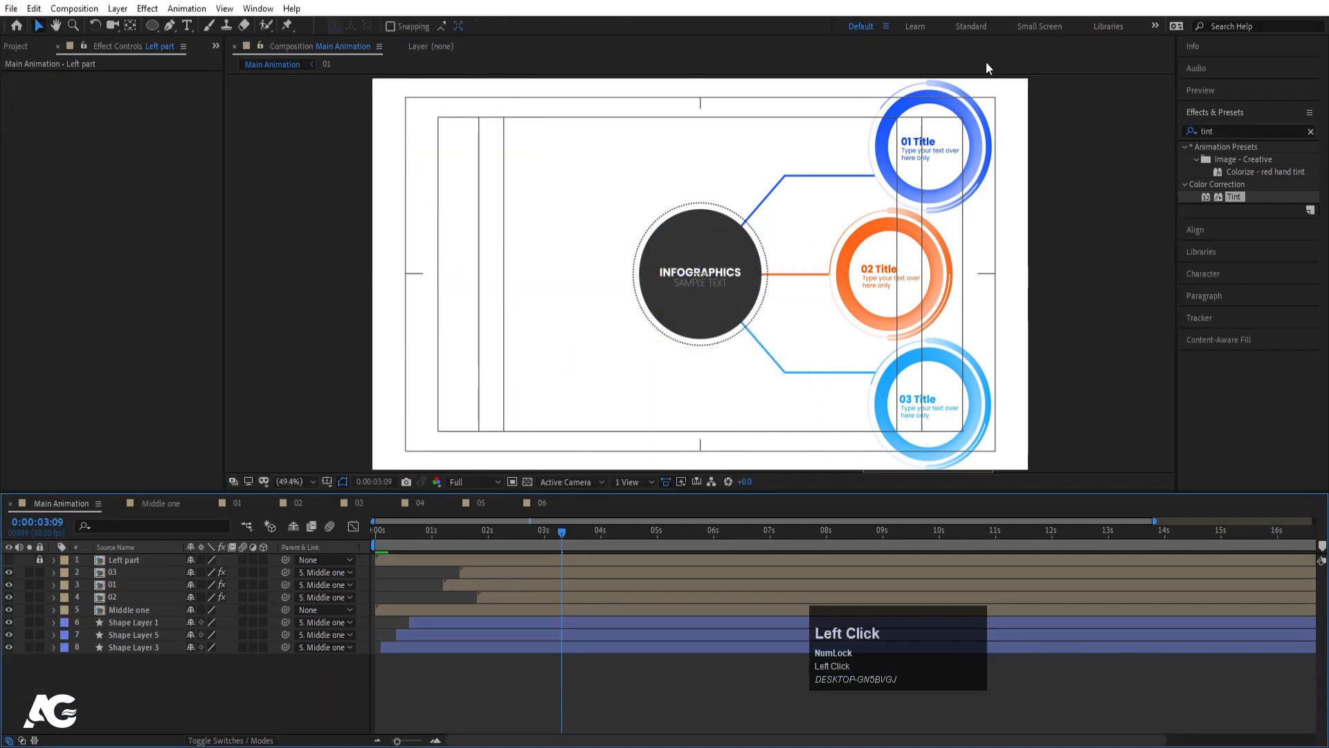
- Pre-compose circles 01, 02 and 03 with their three connector lines as "Right part"
left_click_drag(788, 93, 1014, 473)
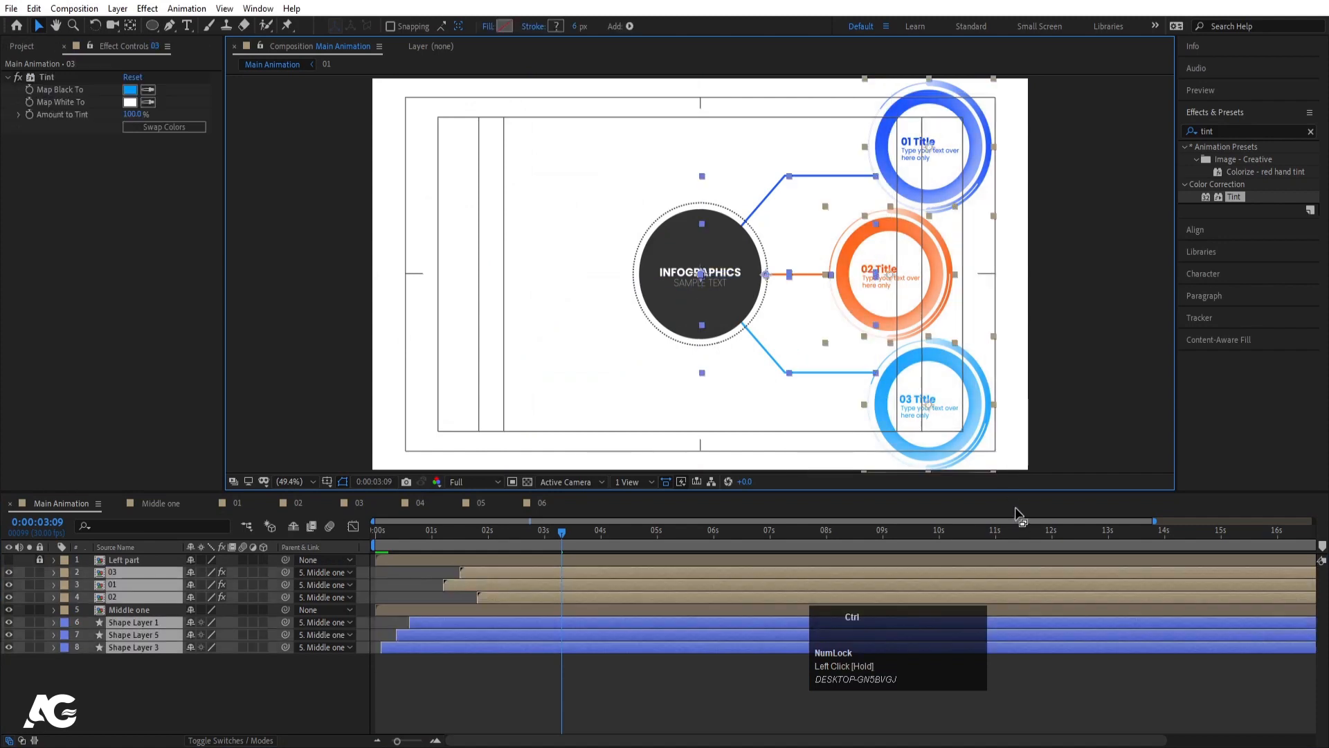
key("ctrl+shift+c")
type("Righ")
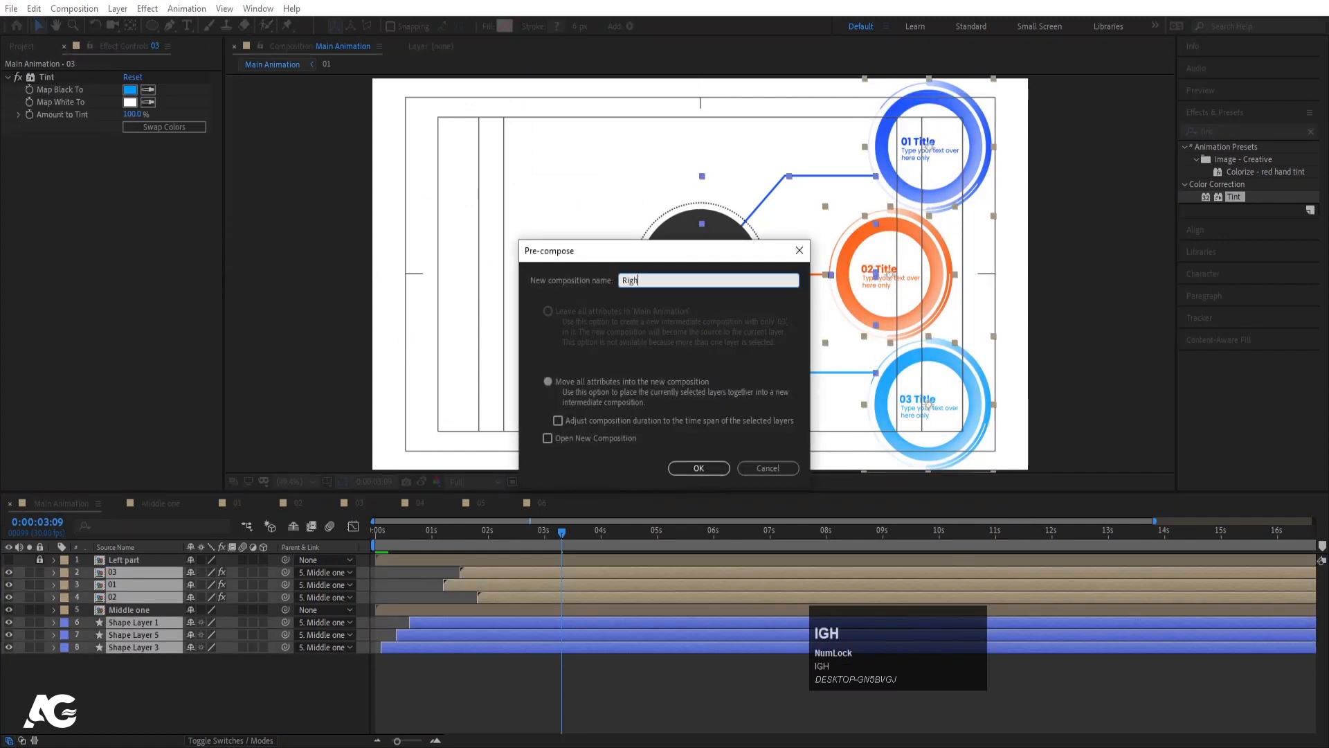
type("t part")
key("Return")
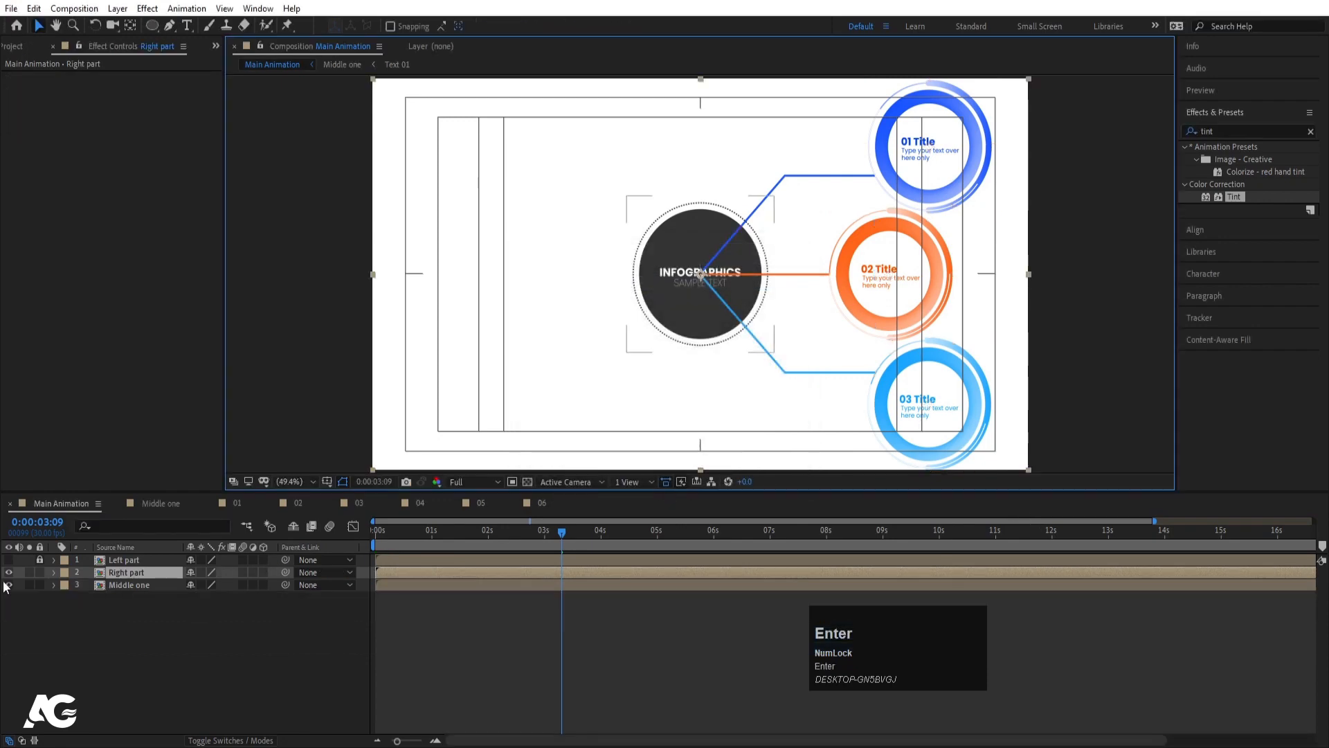
- Show the Left part layer again and place Left part and Right part below the Middle one layer
left_click(9, 559)
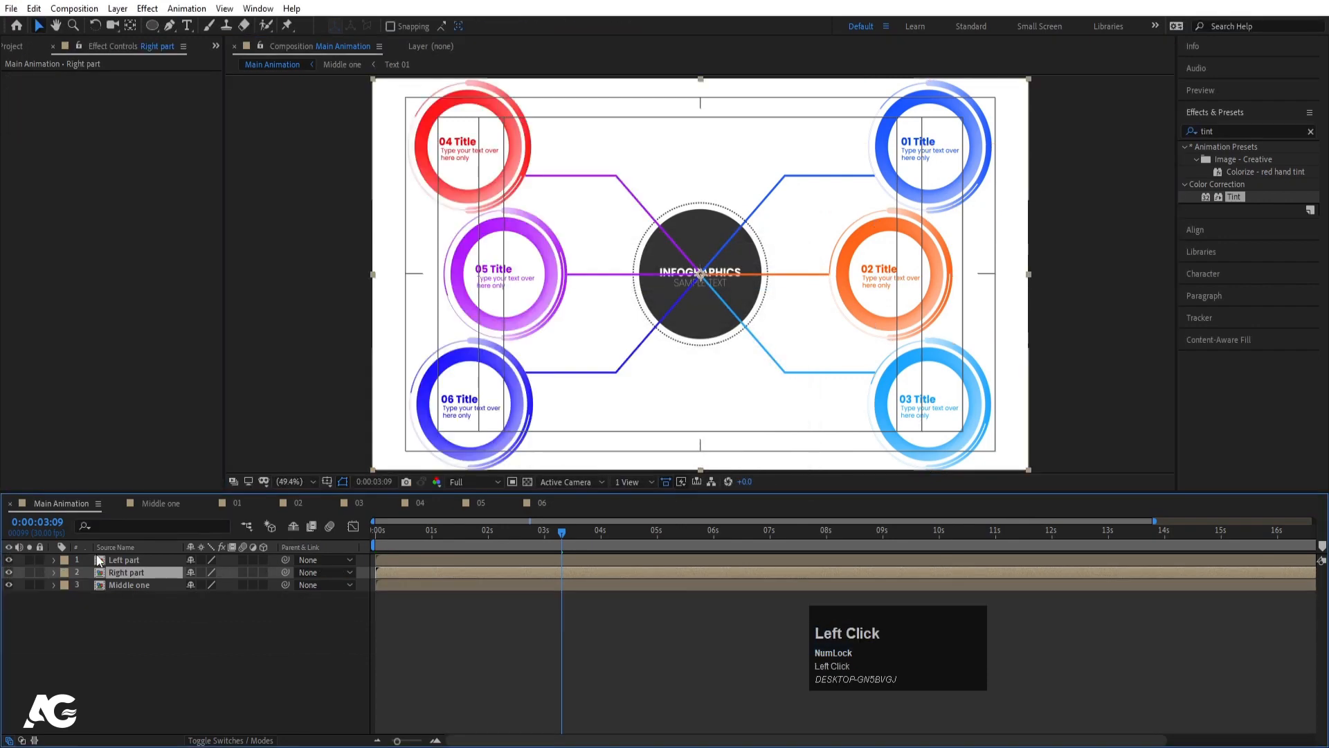
left_click(120, 559, "ctrl")
left_click_drag(122, 560, 136, 610)
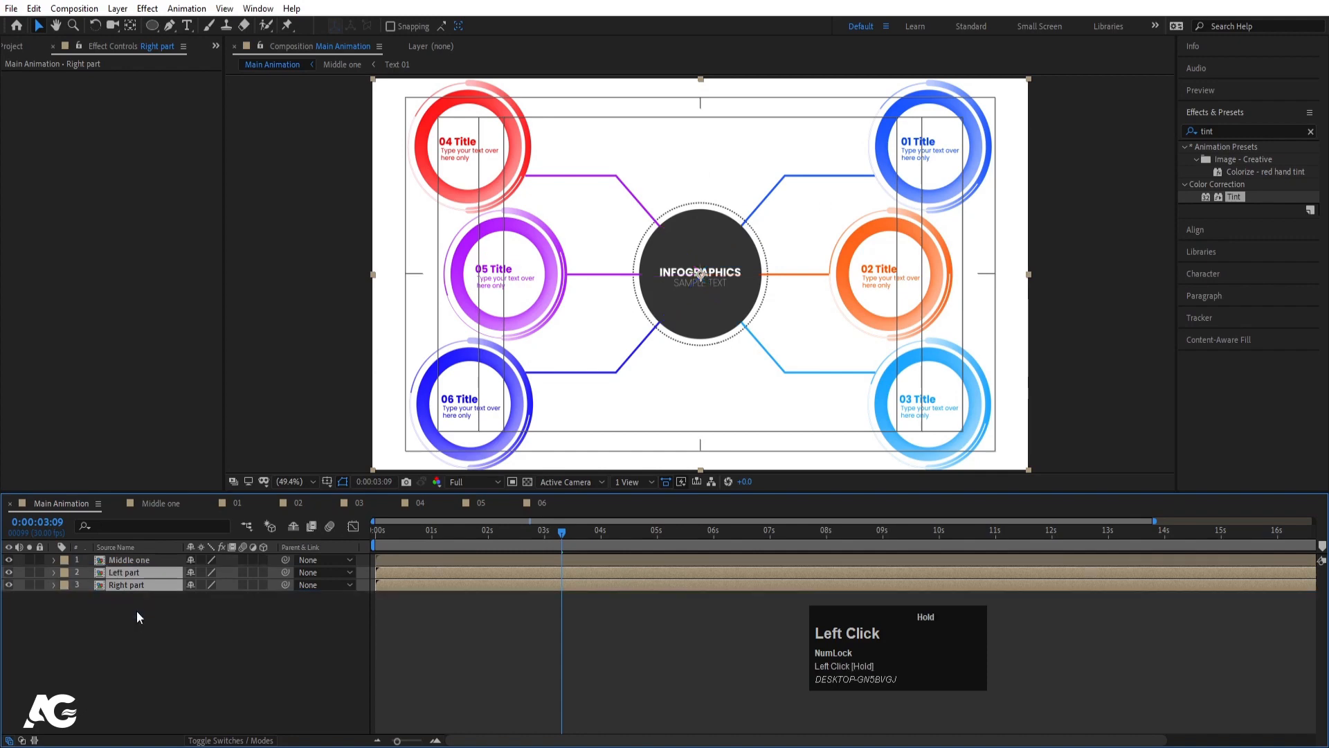
left_click(135, 611)
- Bring both halves closer to the center by setting Left part's position to 1047, 540 and Right part's to 883, 540
left_click(122, 572)
key("p")
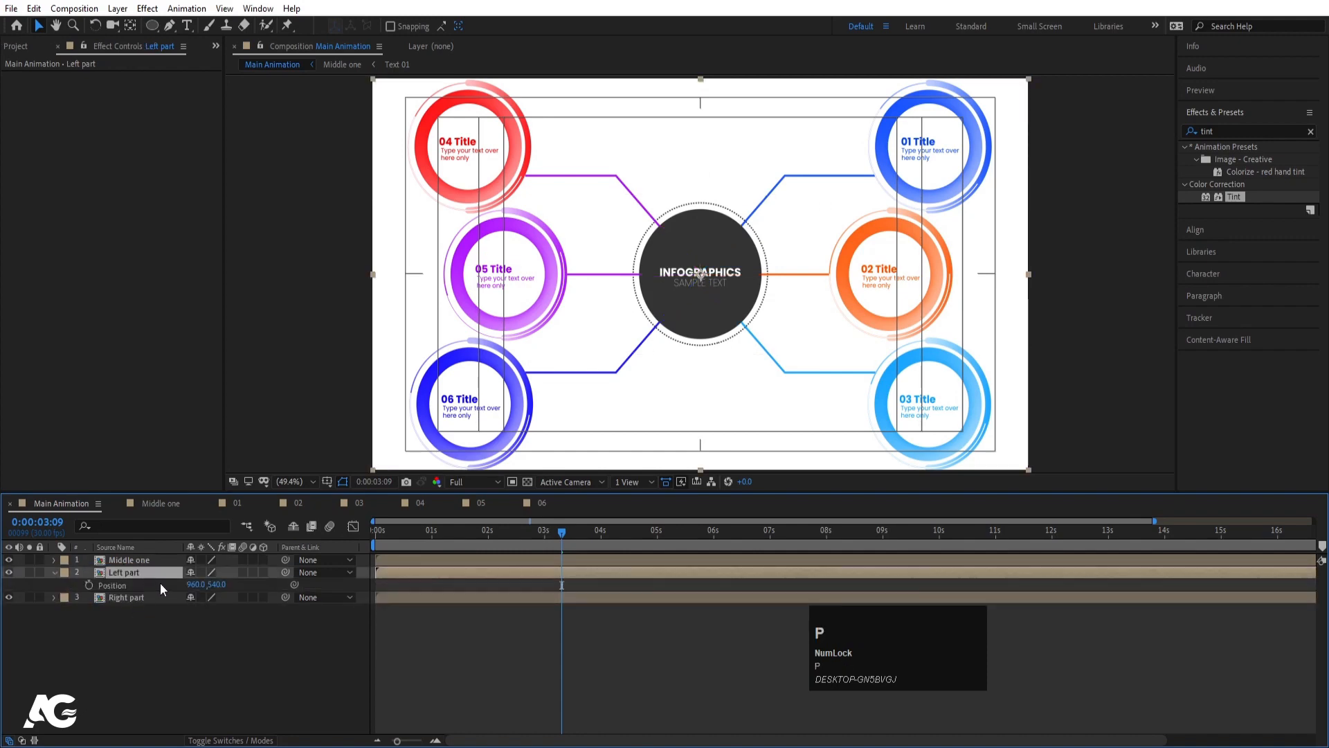
left_click_drag(193, 591, 253, 587)
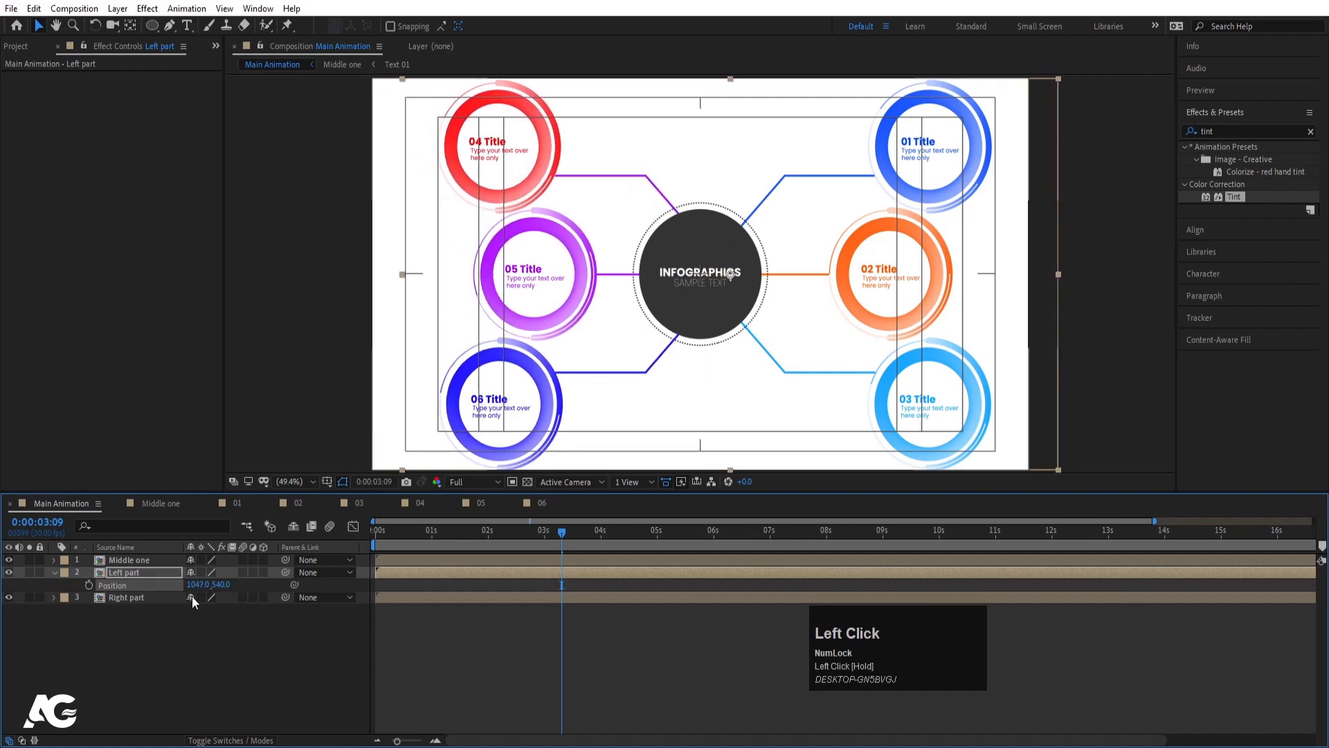
left_click(139, 560)
left_click(136, 599)
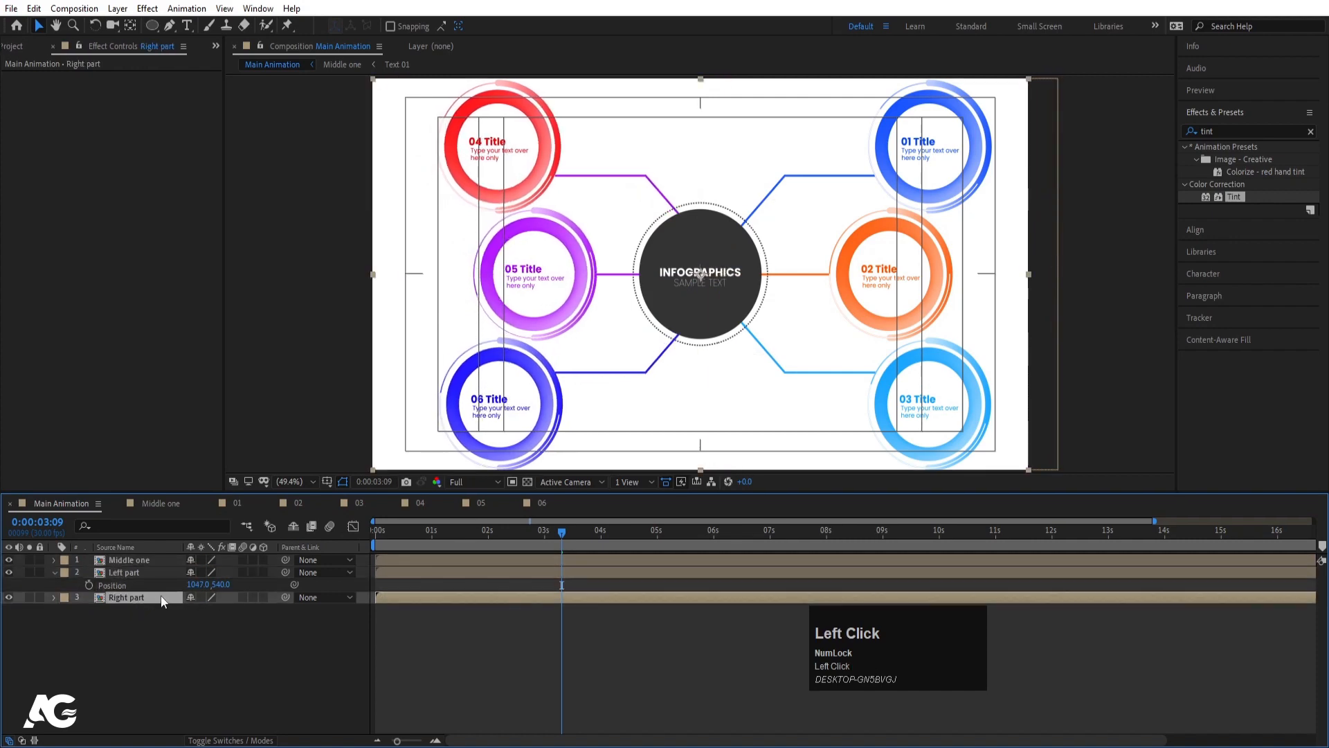
key("p")
left_click_drag(197, 610, 139, 600)
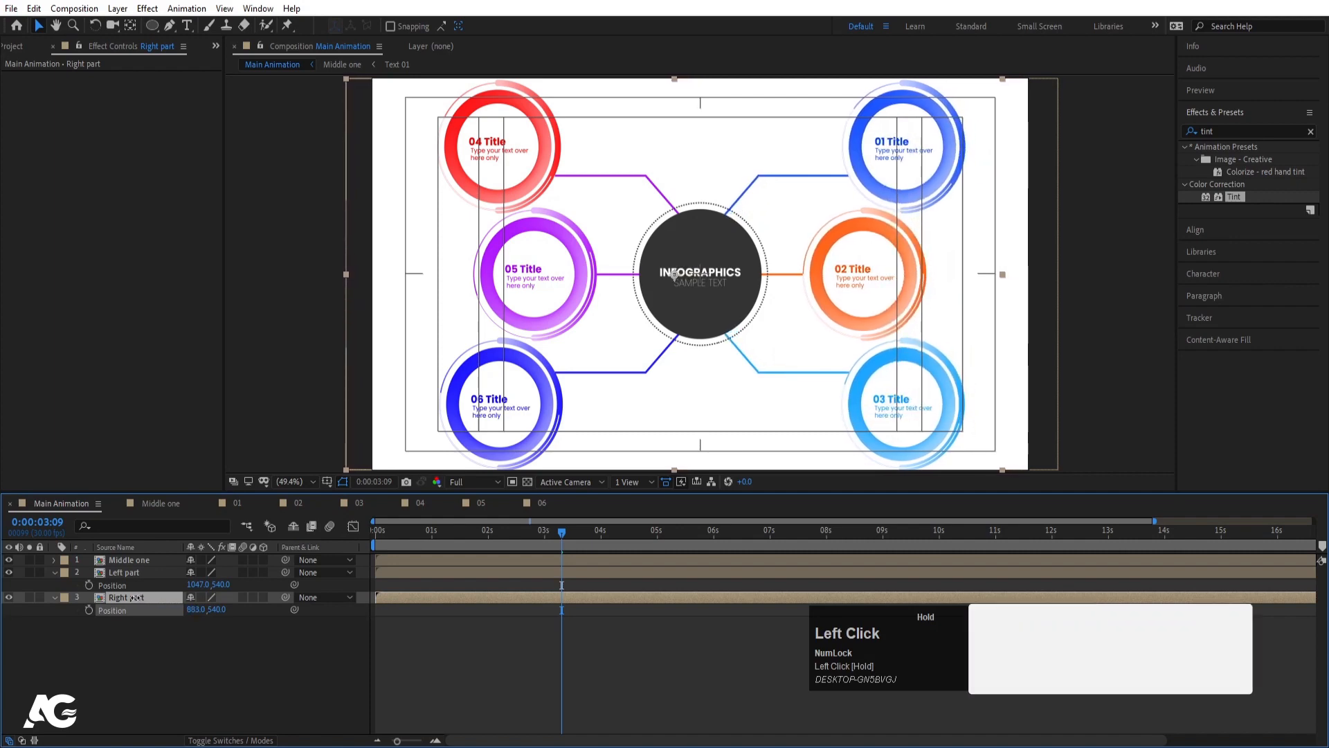
- Preview the opening of the animation and delay the Left part and Right part layers by about 0.2 seconds
left_click_drag(398, 527, 326, 529)
key("space")
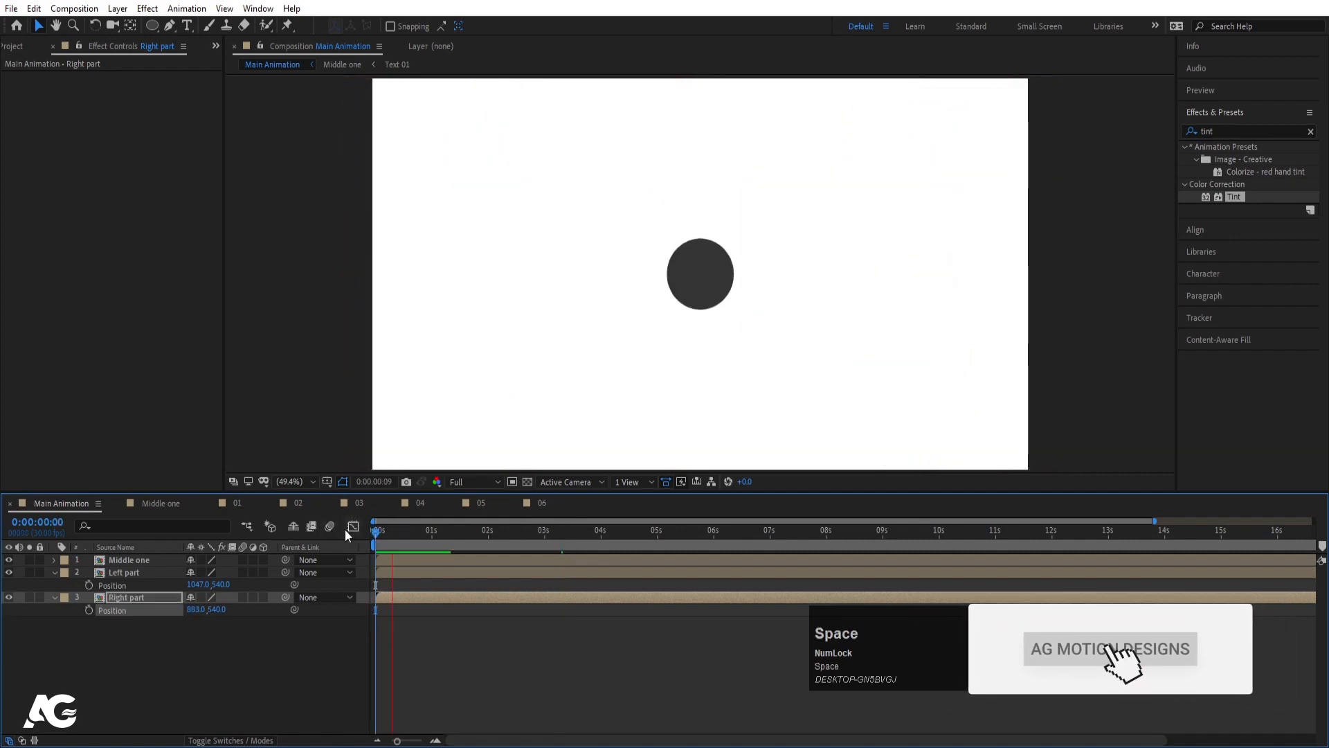
left_click(382, 573, "ctrl")
left_click_drag(383, 575, 367, 538)
- Play the whole animation from the start to check the delayed entry of the left and right parts
key("space")
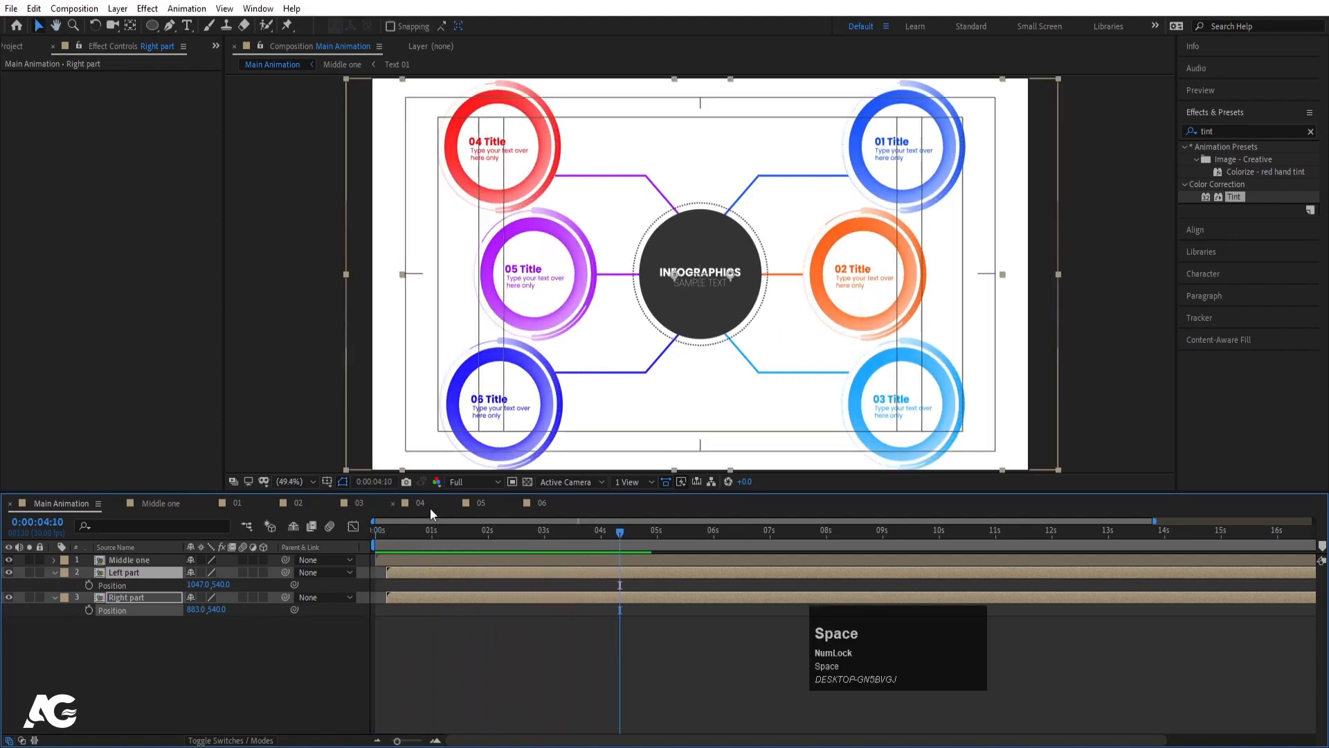
left_click_drag(442, 529, 310, 556)
key("space")
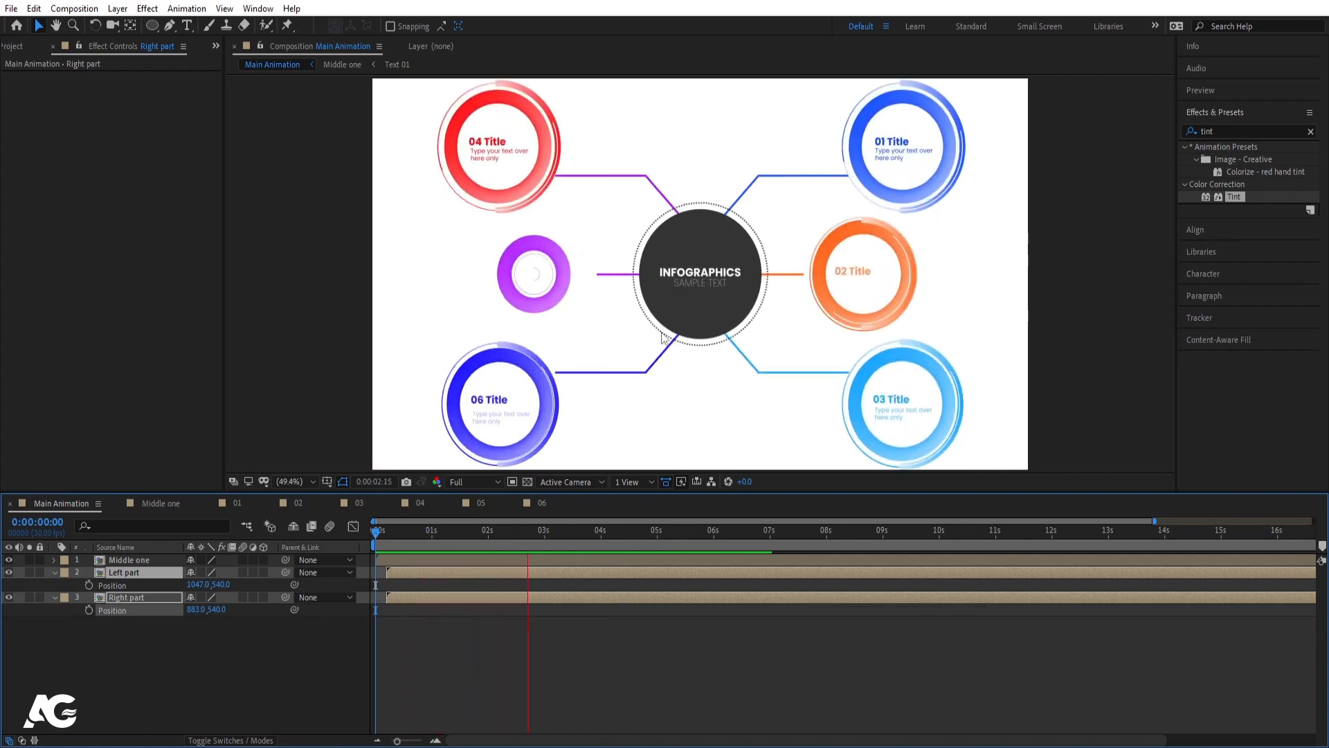
key("space")
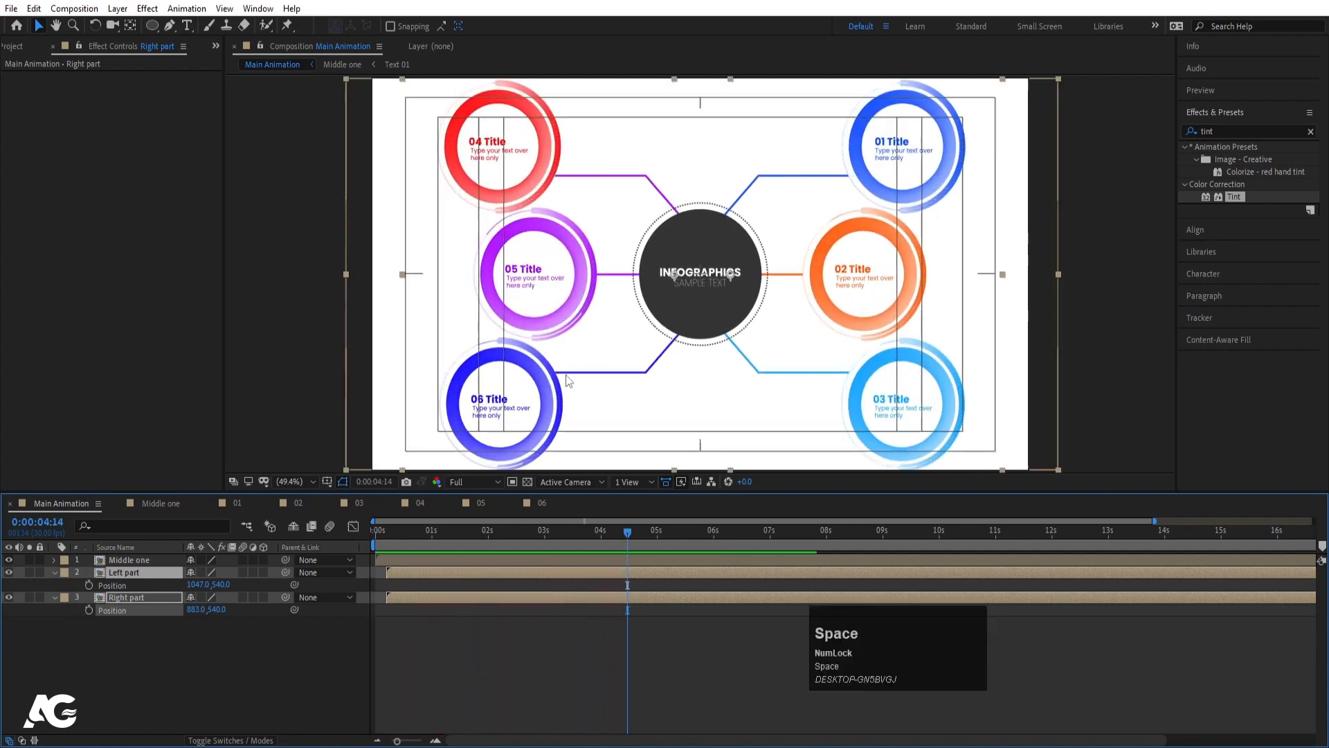
left_click(176, 655)
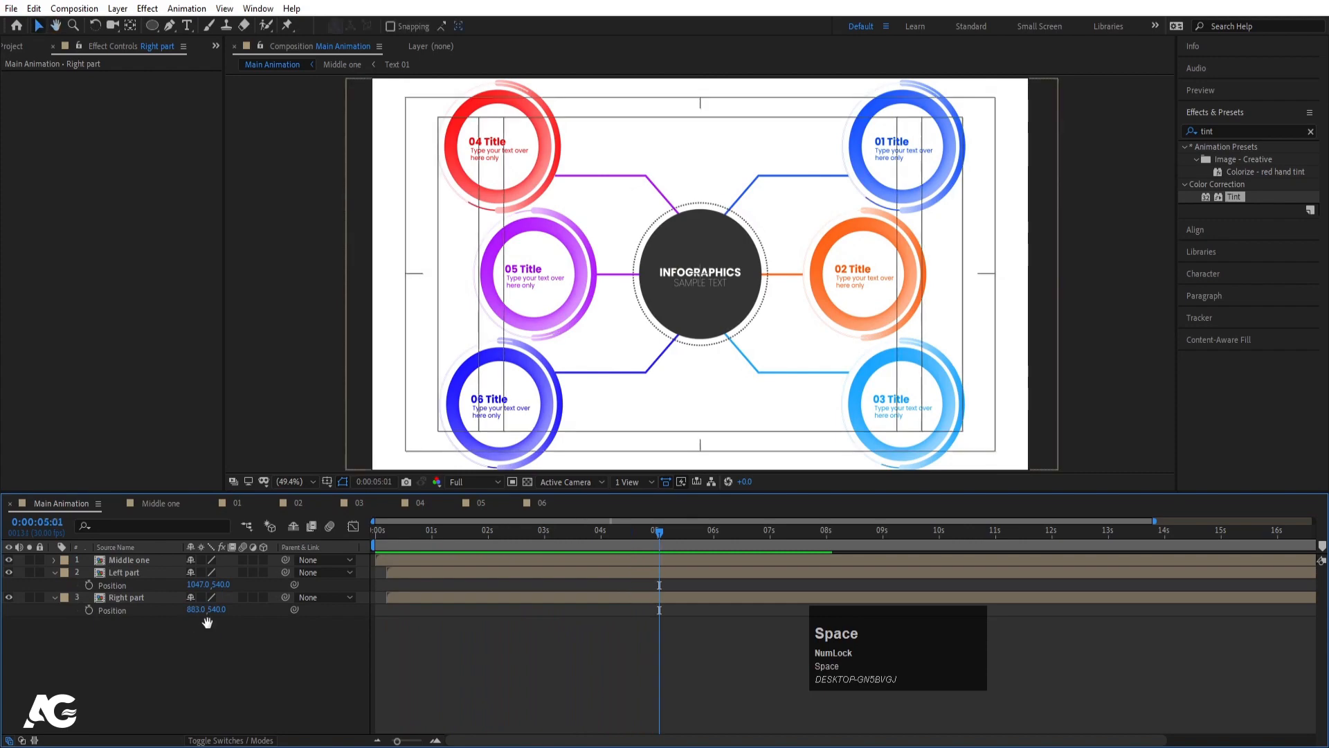
left_click(207, 624)
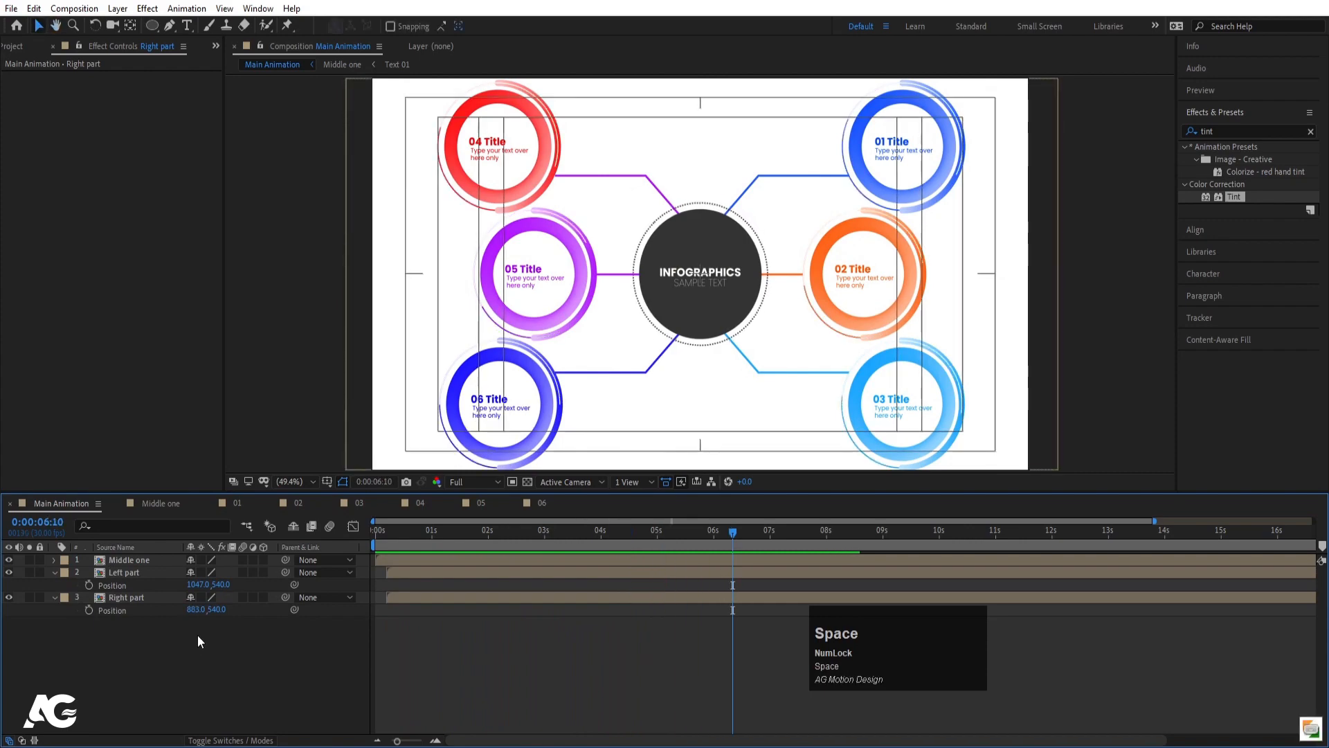
- Create a white 1920 x 1080 px solid and place it beneath all other layers as the background
key("ctrl+y")
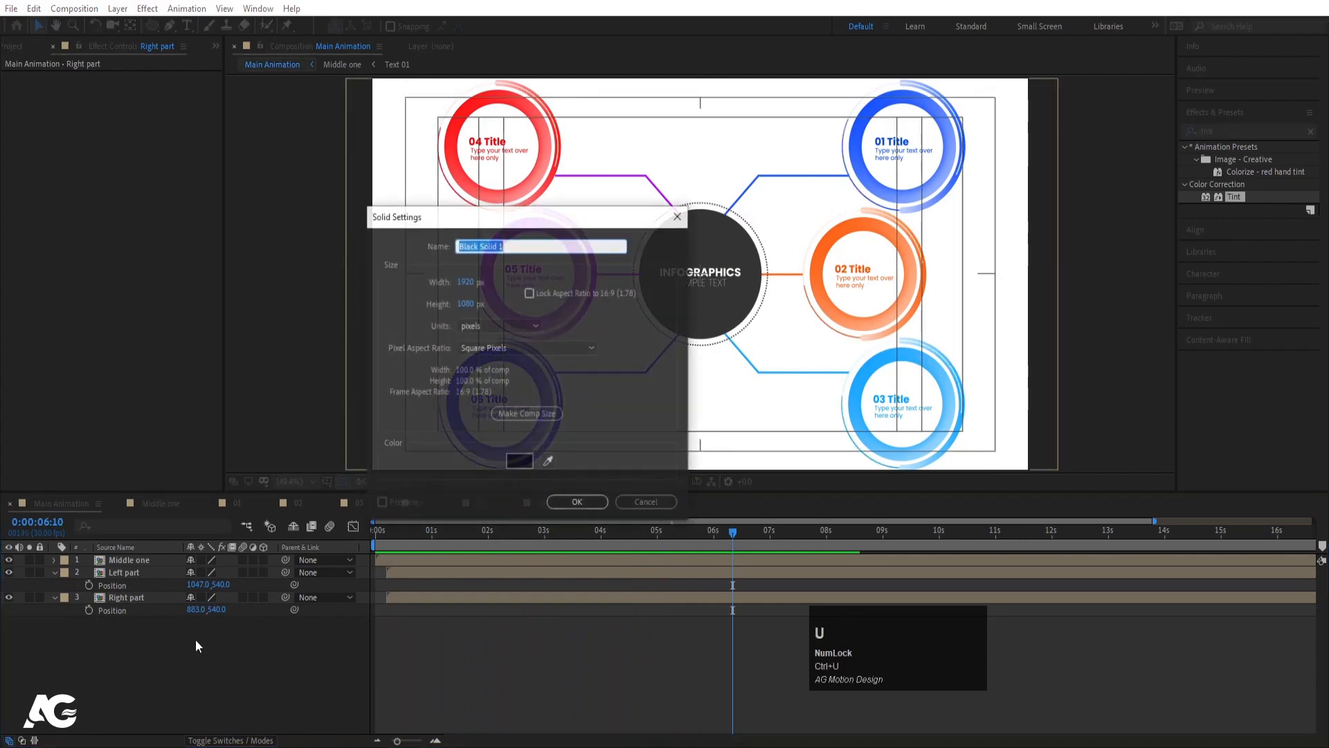
left_click(548, 461)
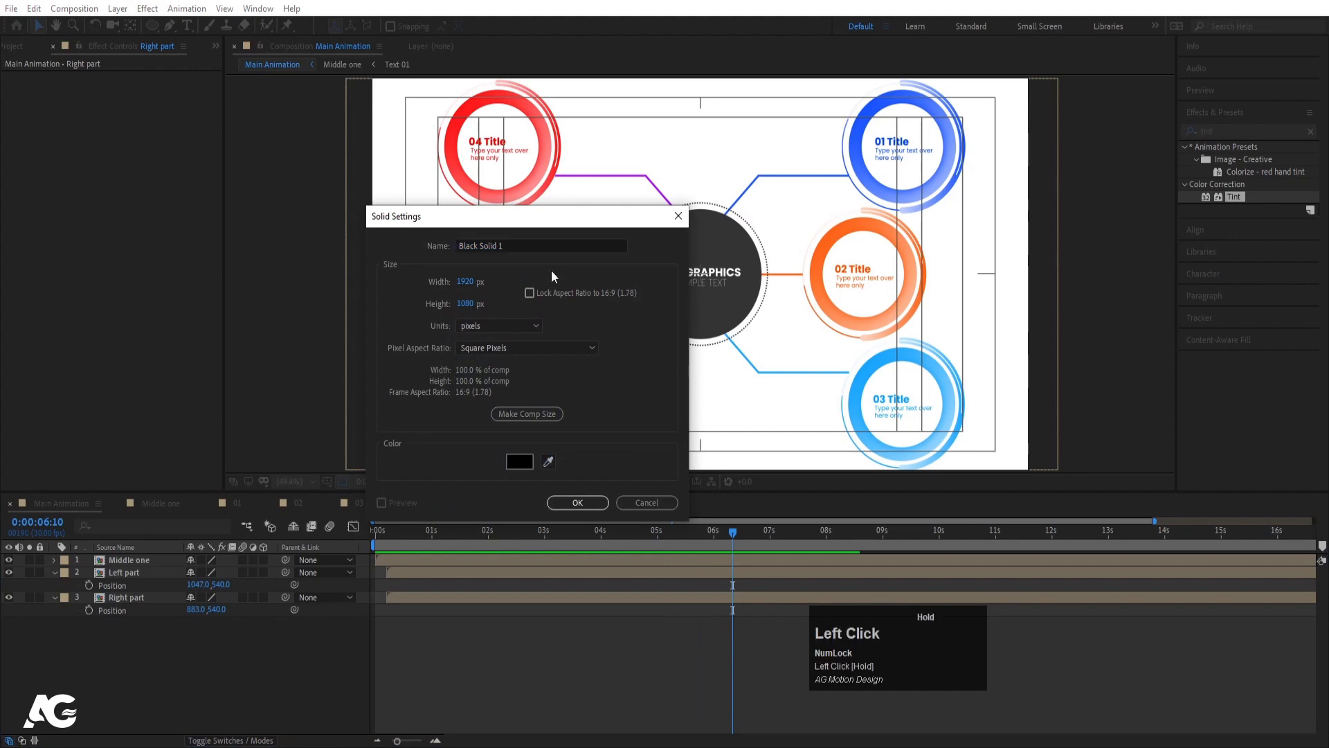
key("Return")
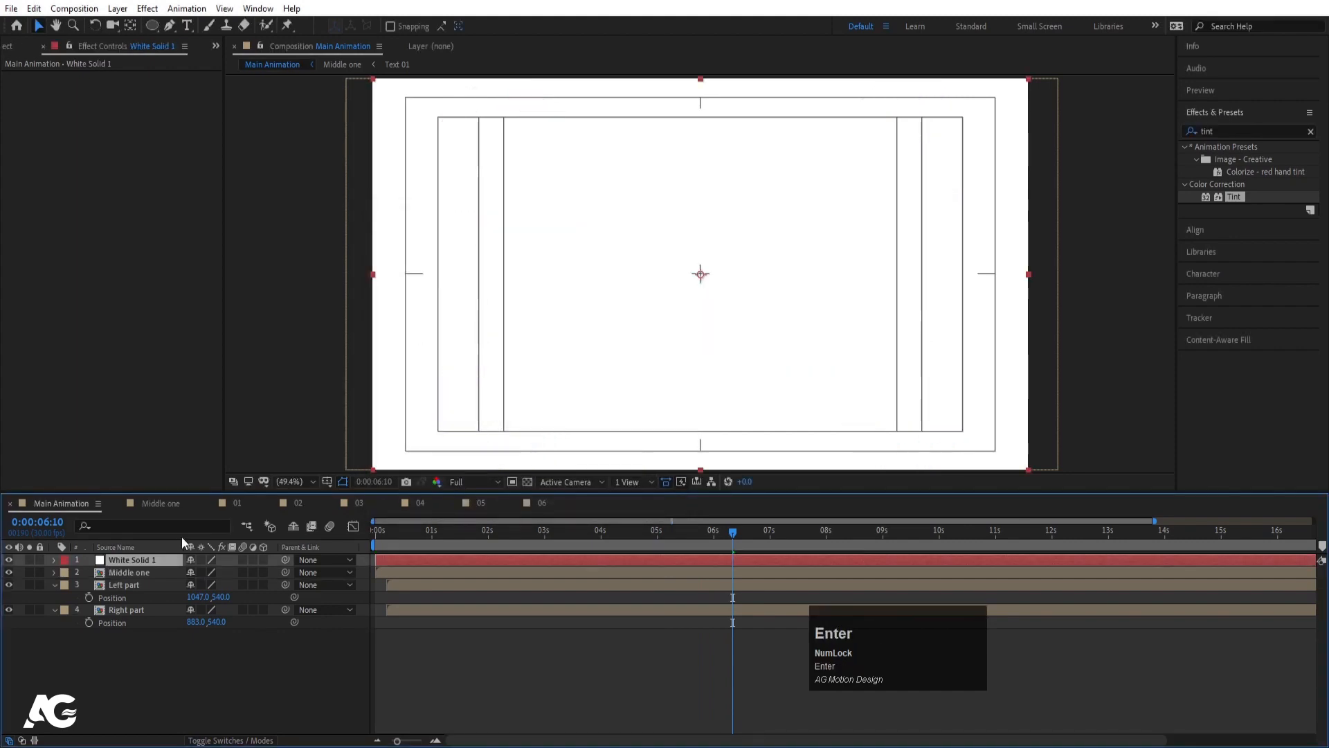
left_click_drag(144, 558, 147, 622)
- End the work area at 0:00:06:26 and play the animation over the white background
key("space")
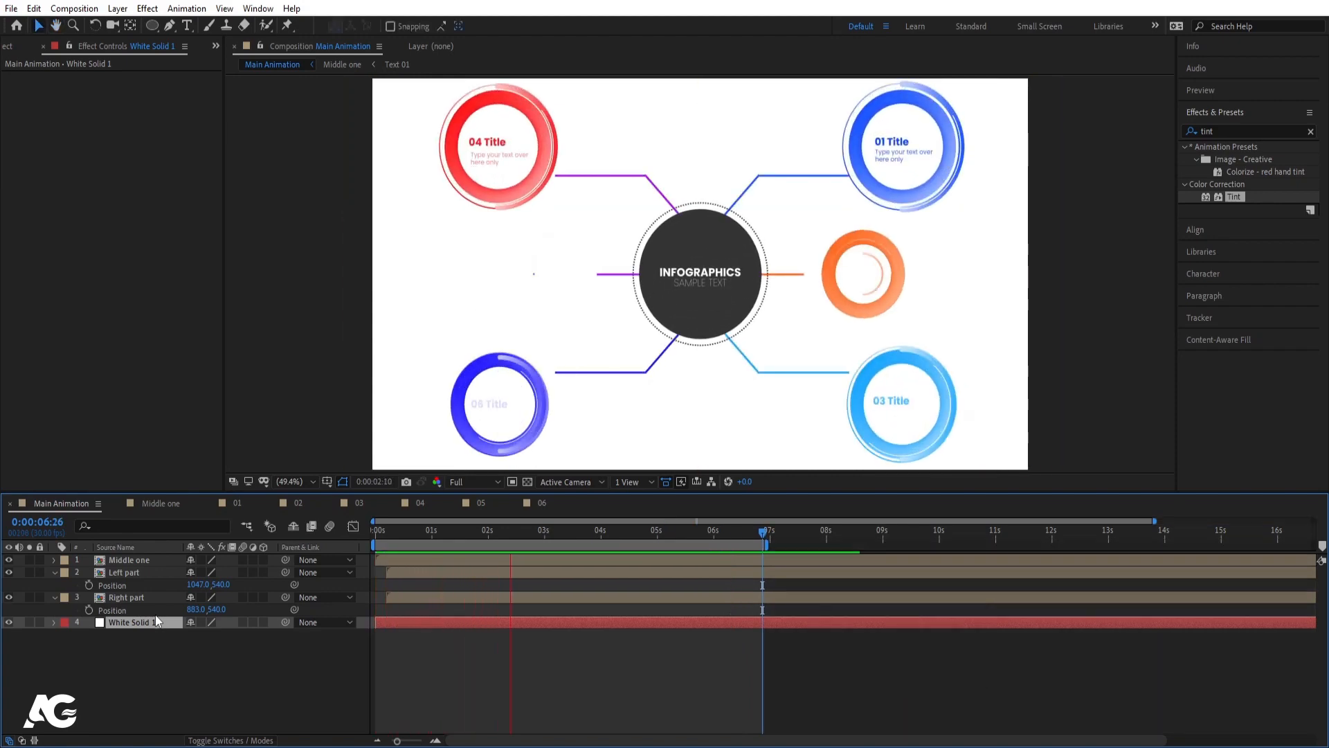
key("space")
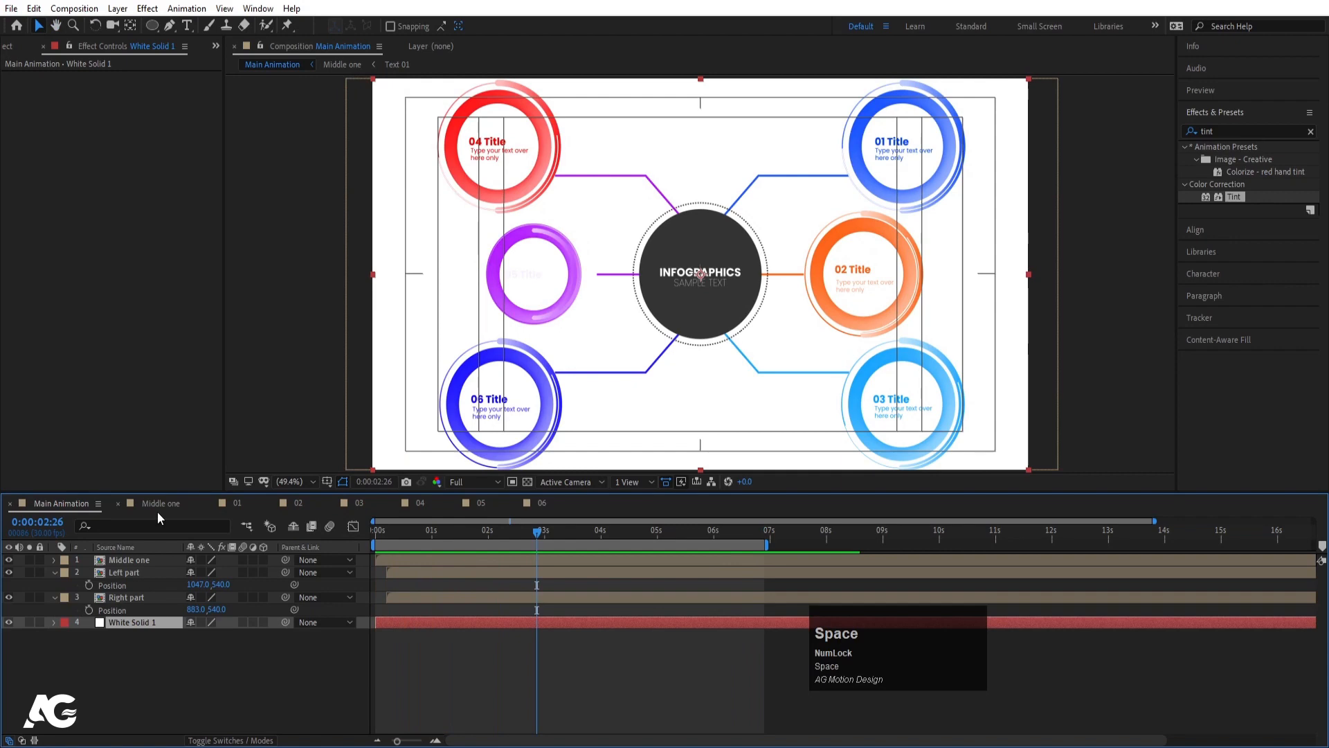
key("space")
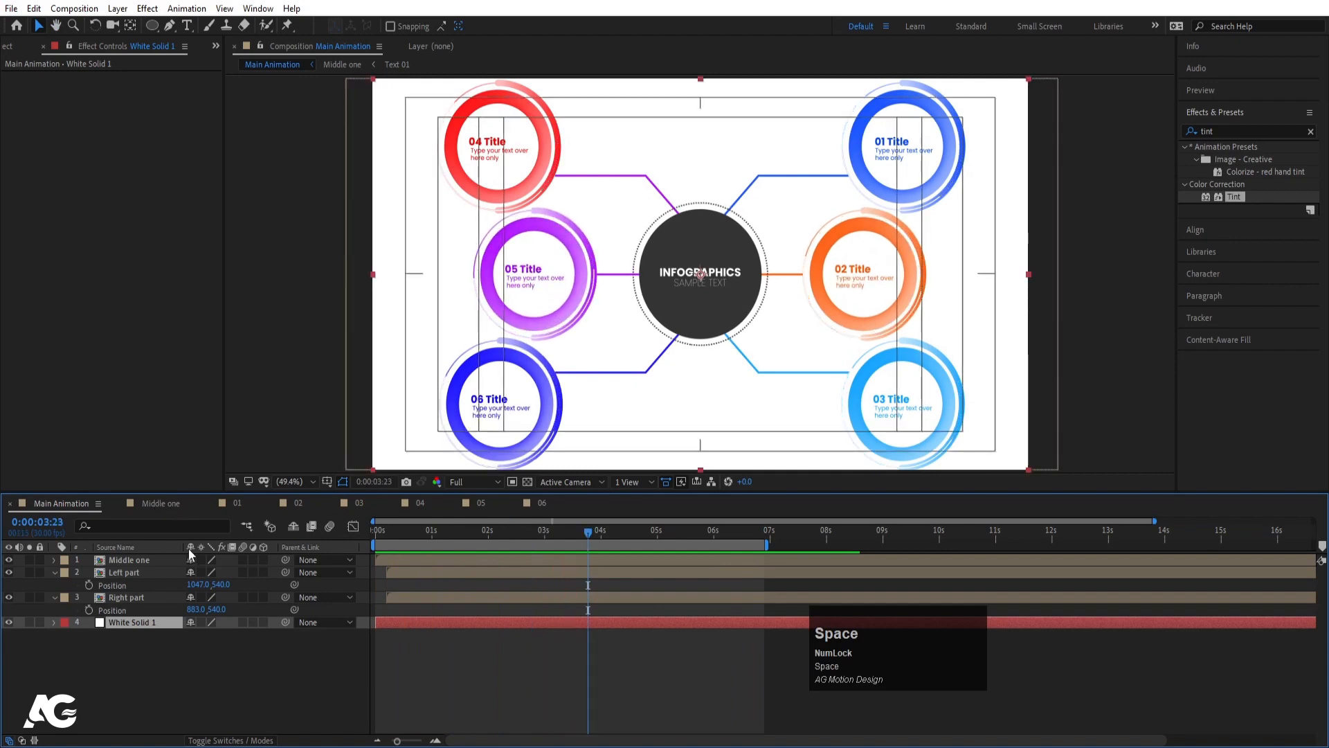
- Open the Left part precomp and turn off the Tint effect on layers 06, 04 and 05
left_click(173, 673)
key("u")
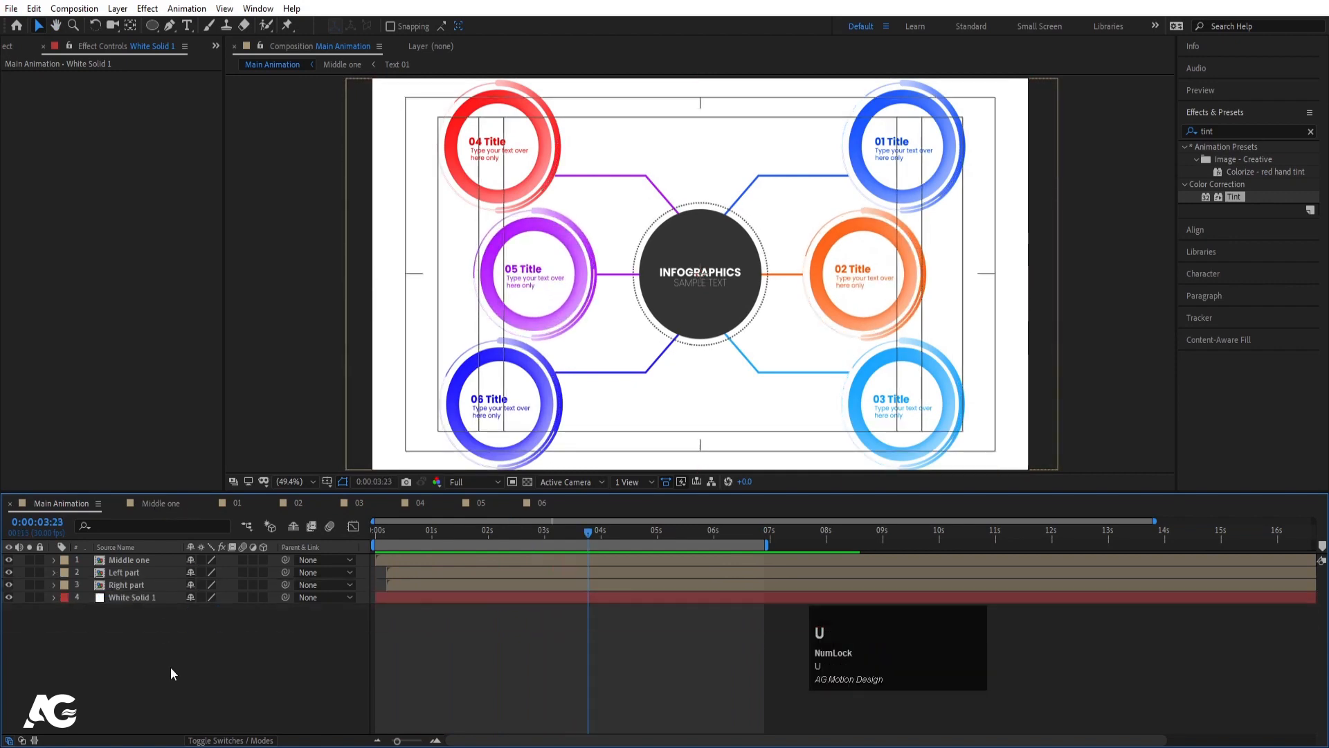
double_click(119, 573)
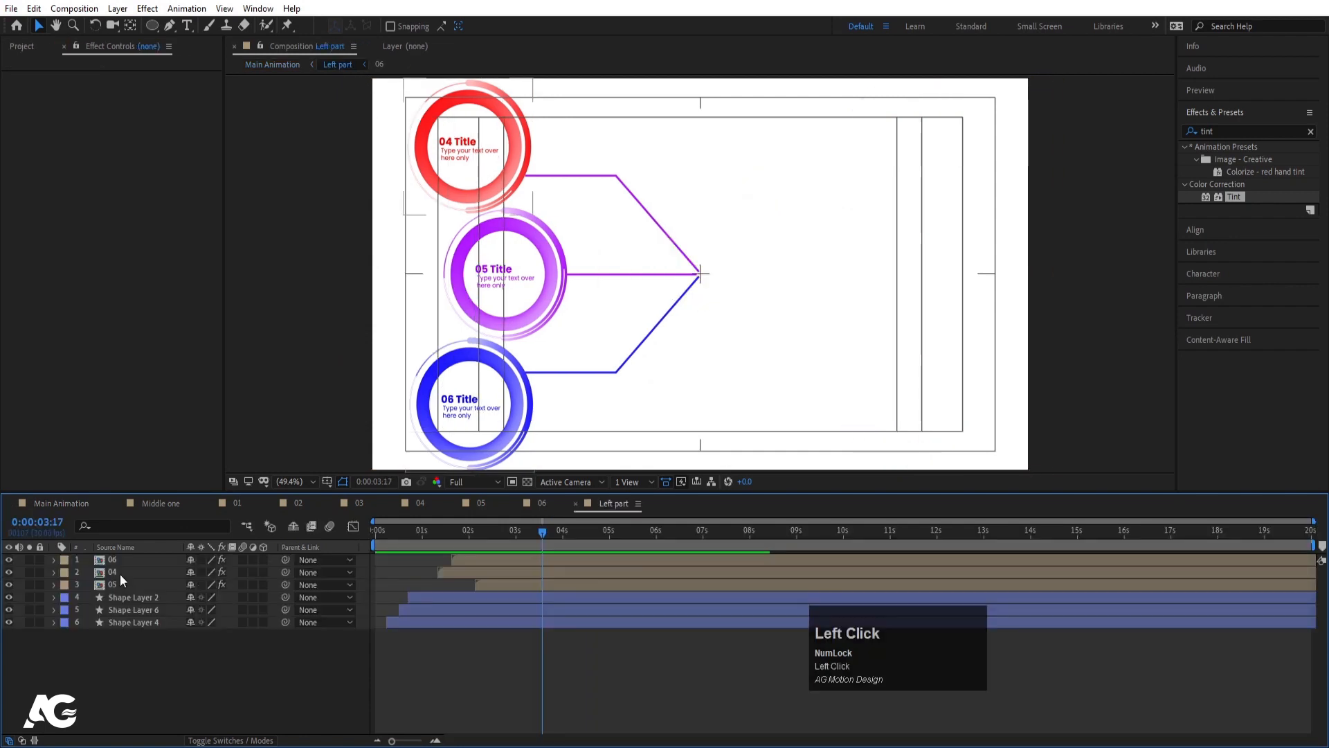
left_click(127, 564)
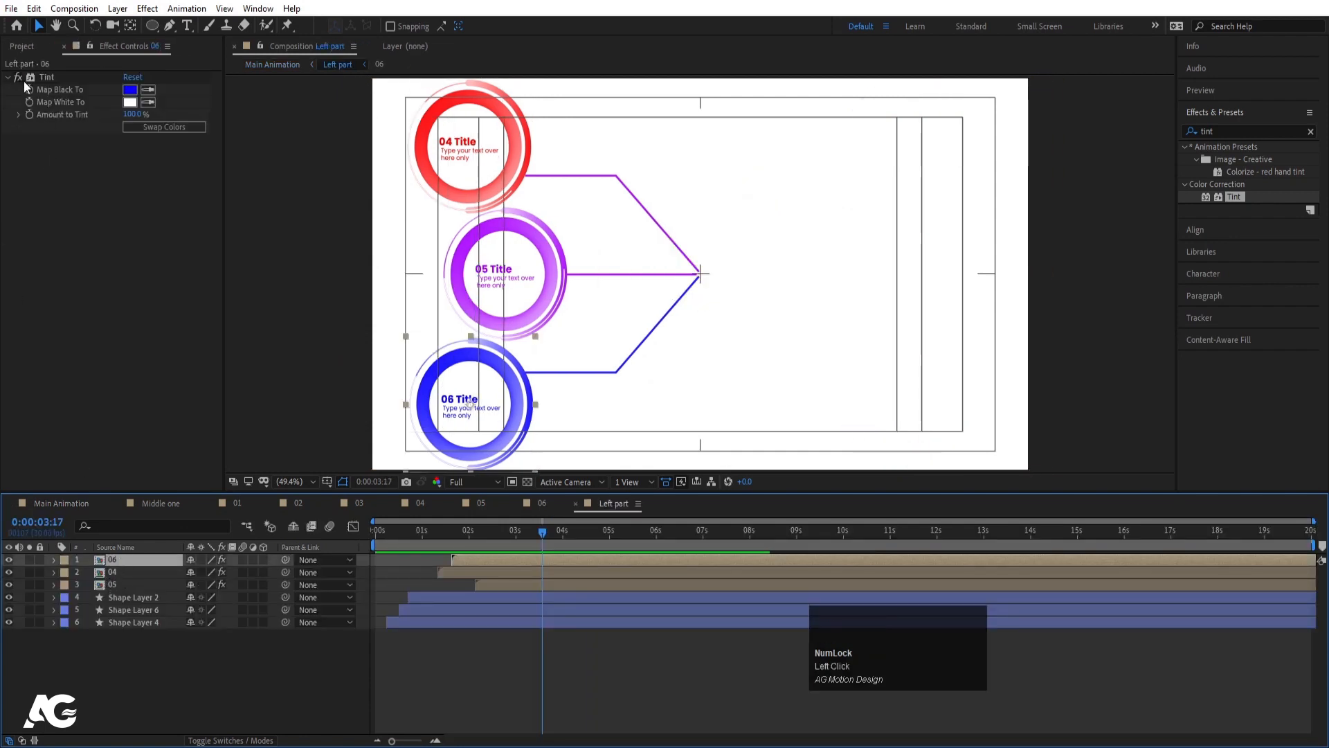
left_click(19, 77)
left_click(121, 576)
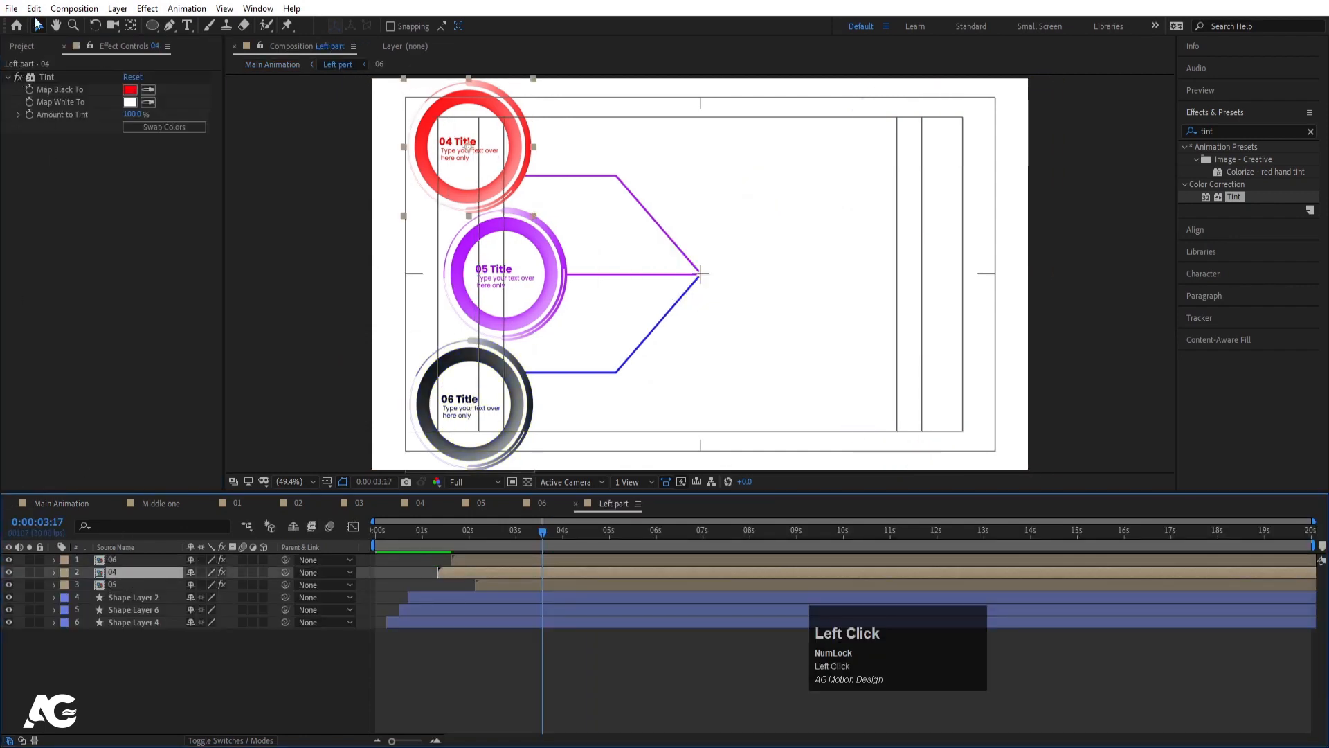
left_click(19, 78)
left_click(135, 583)
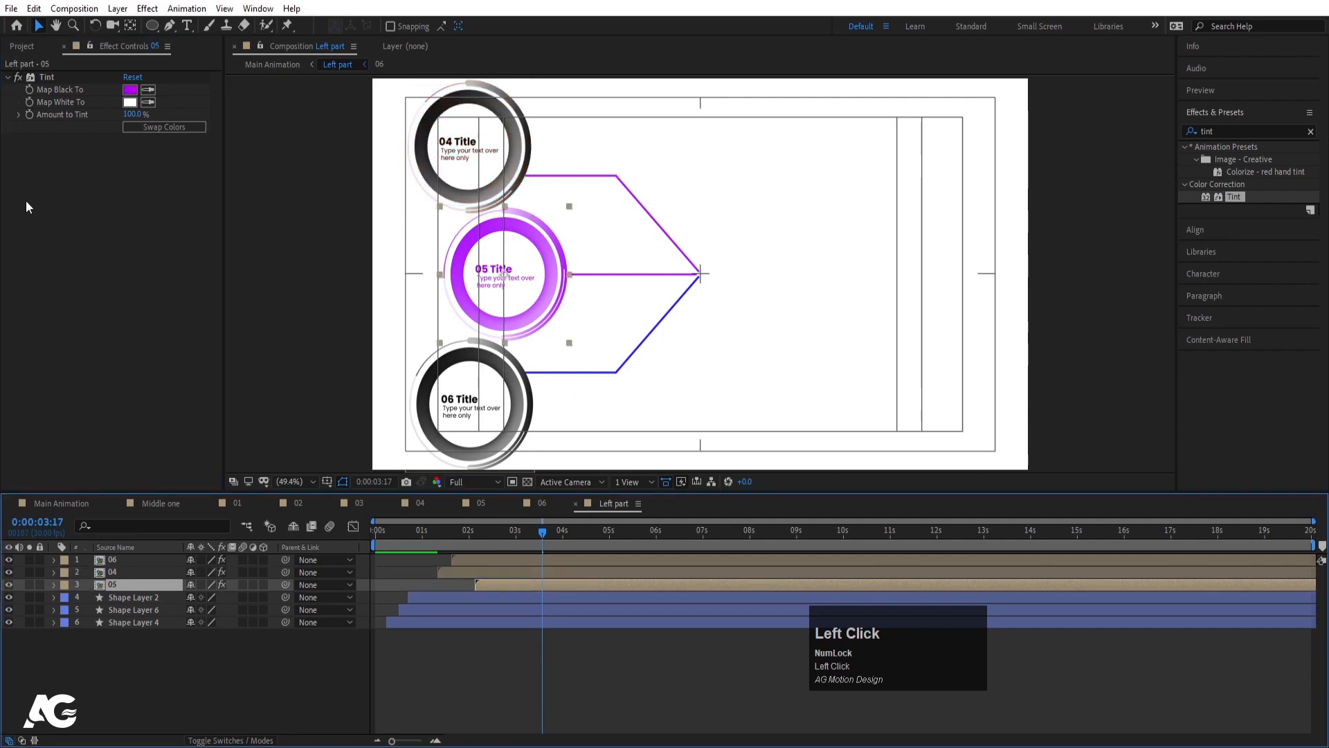
left_click(19, 77)
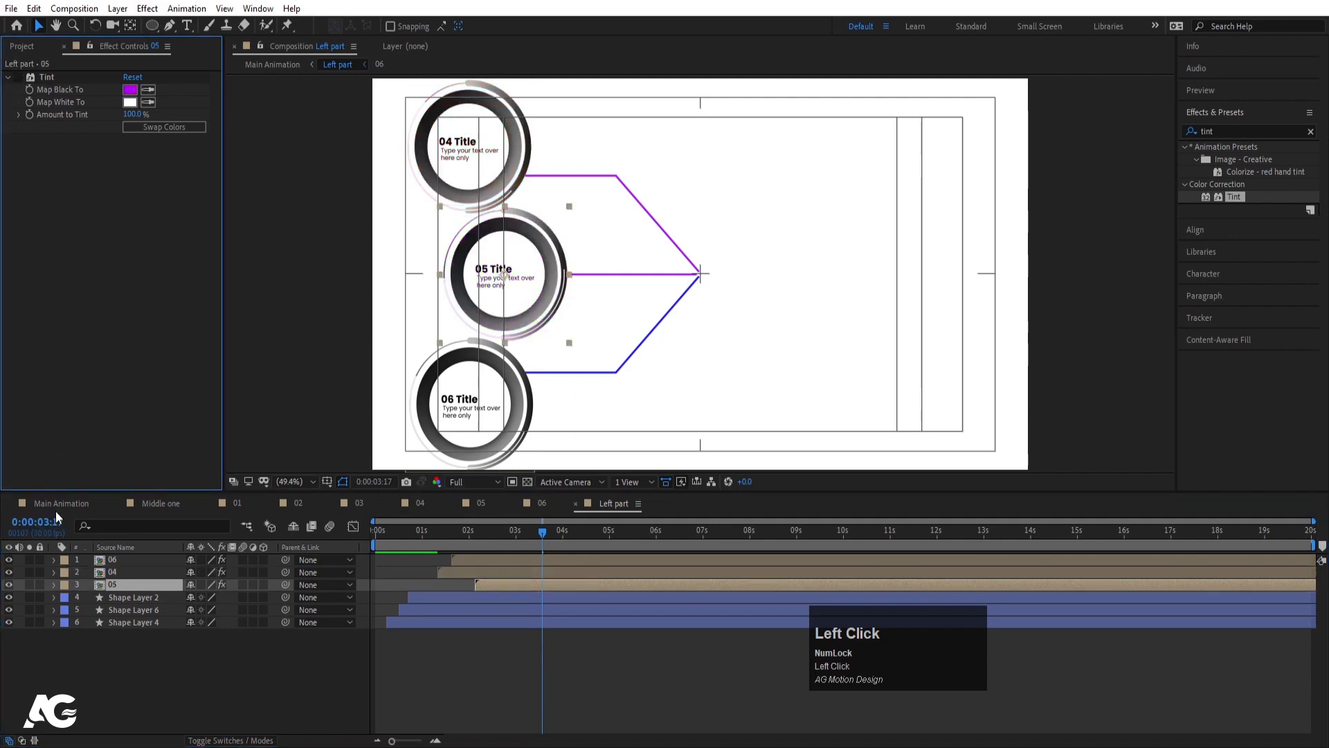
- Set the stroke colour of the three connector shape layers in Left part to black
left_click(127, 596)
left_click(126, 621, "shift")
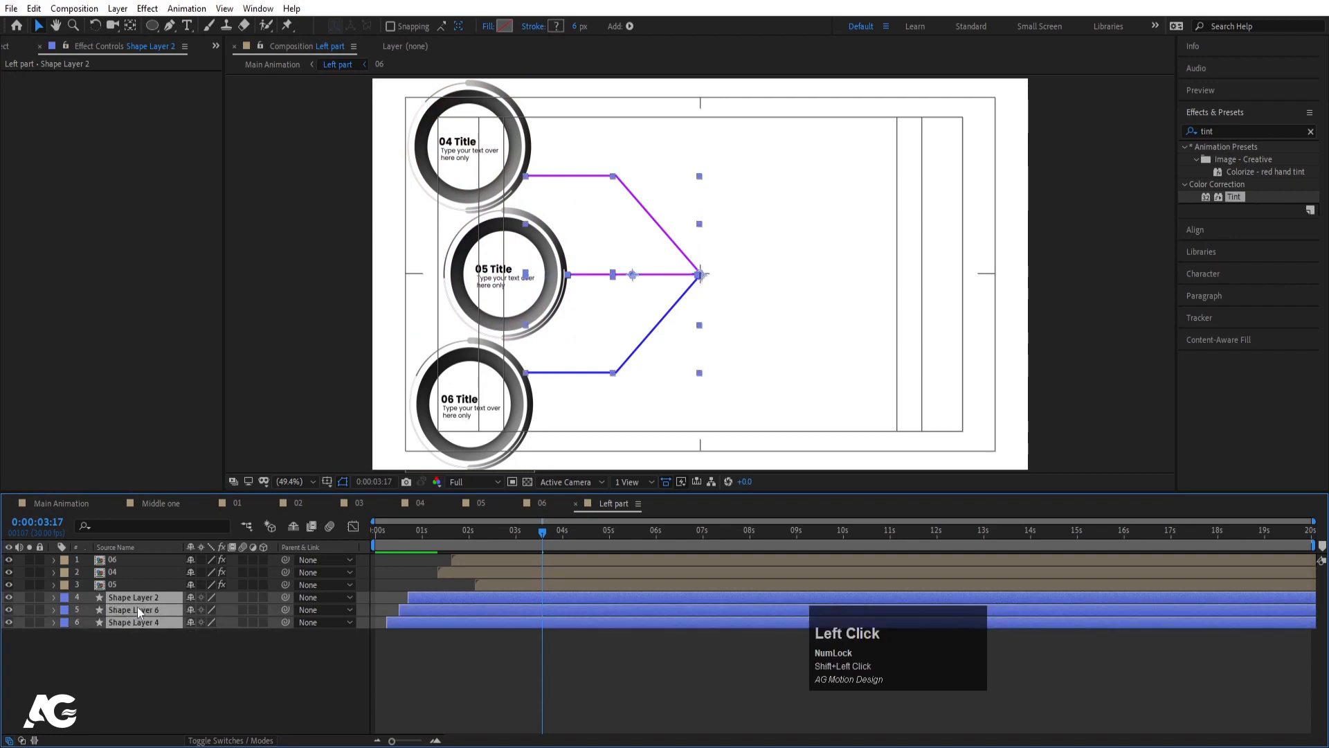
left_click(555, 26)
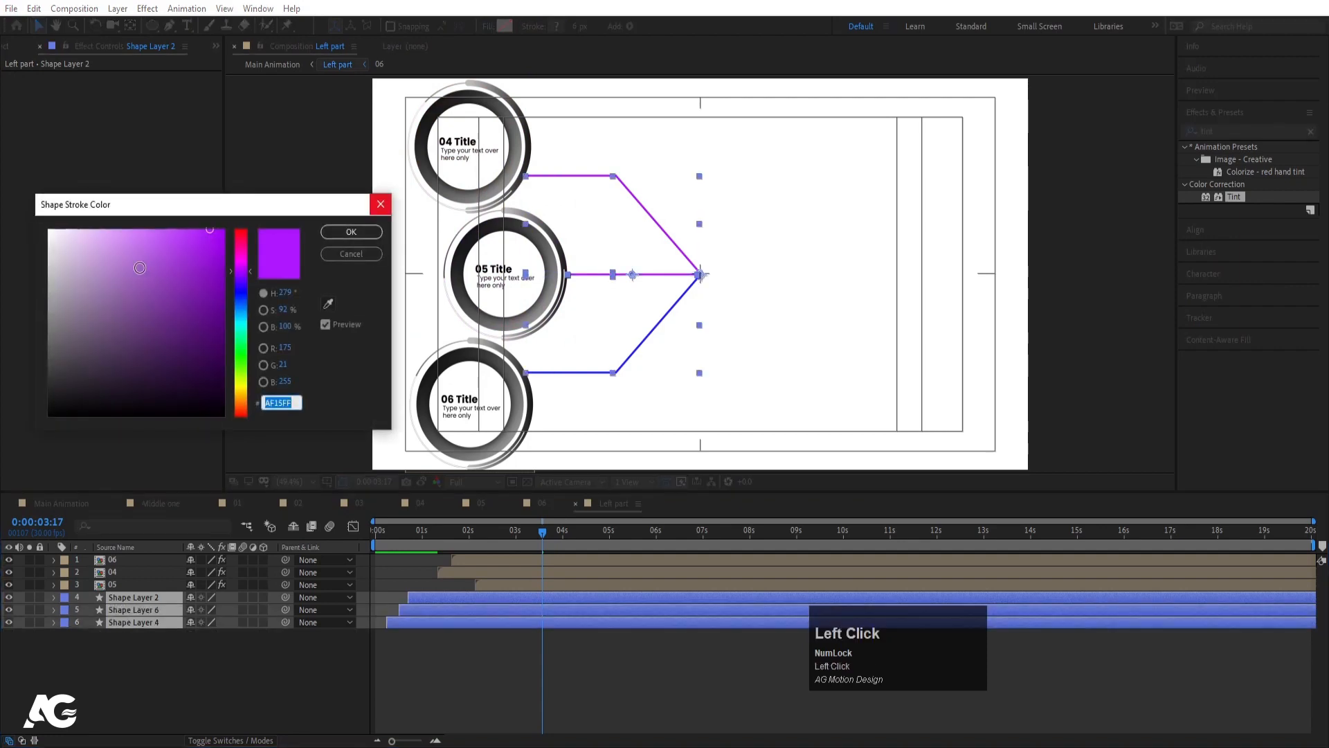
left_click_drag(139, 267, 141, 414)
left_click(332, 236)
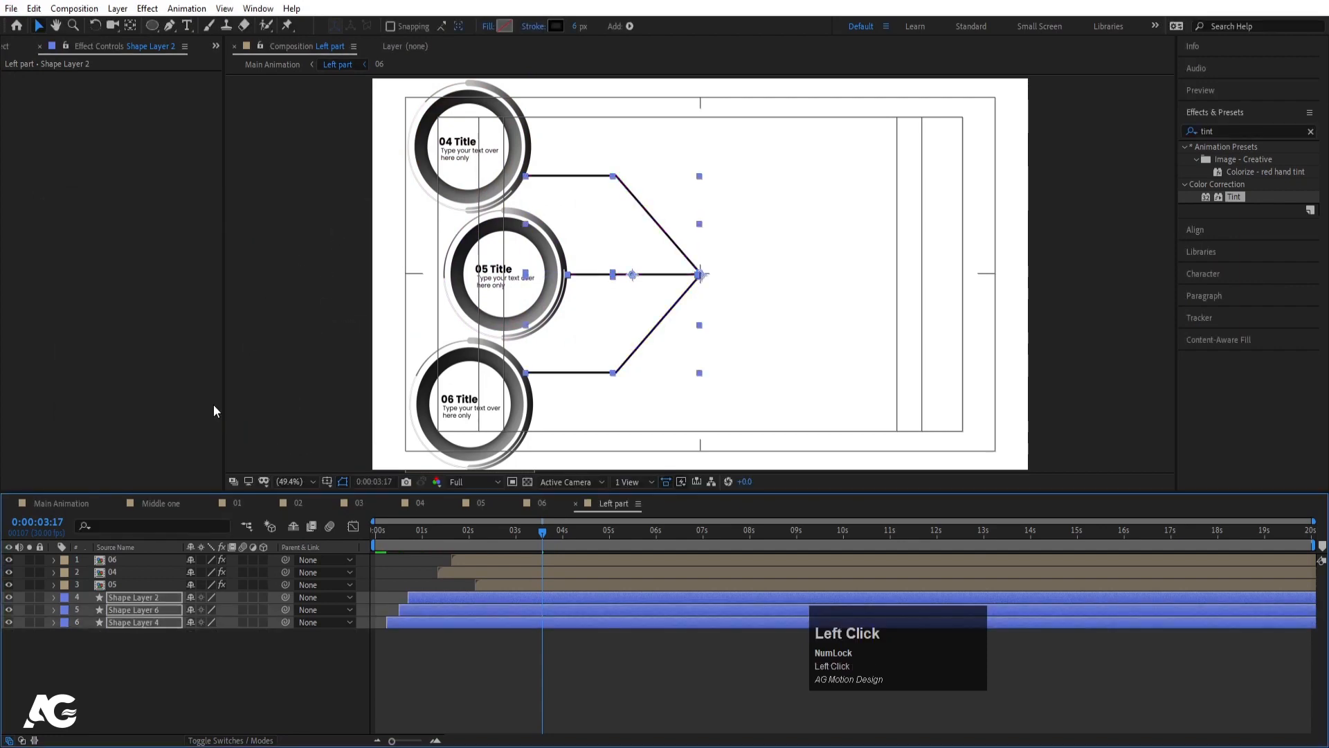
- Open the Right part precomp from Main Animation and turn off the Tint effect on layers 03, 01 and 02
left_click(65, 508)
double_click(119, 585)
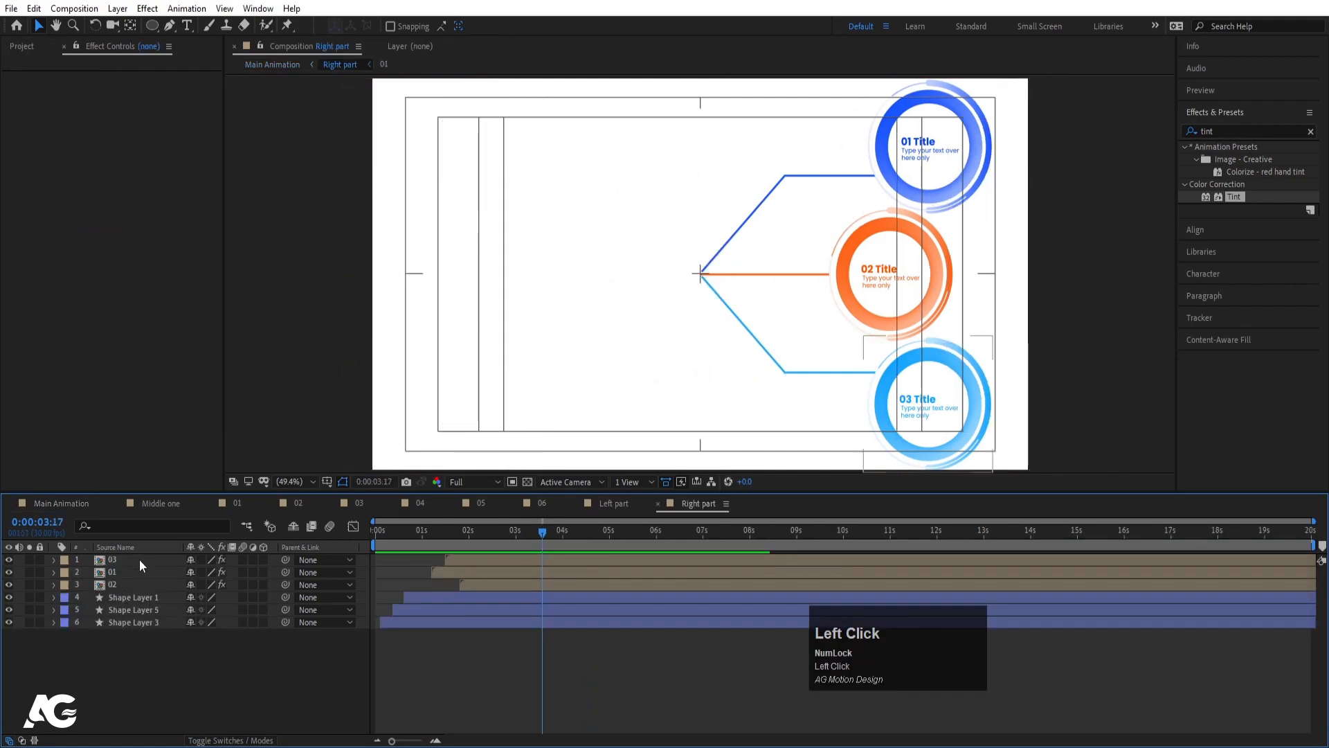
left_click(128, 559)
left_click(19, 77)
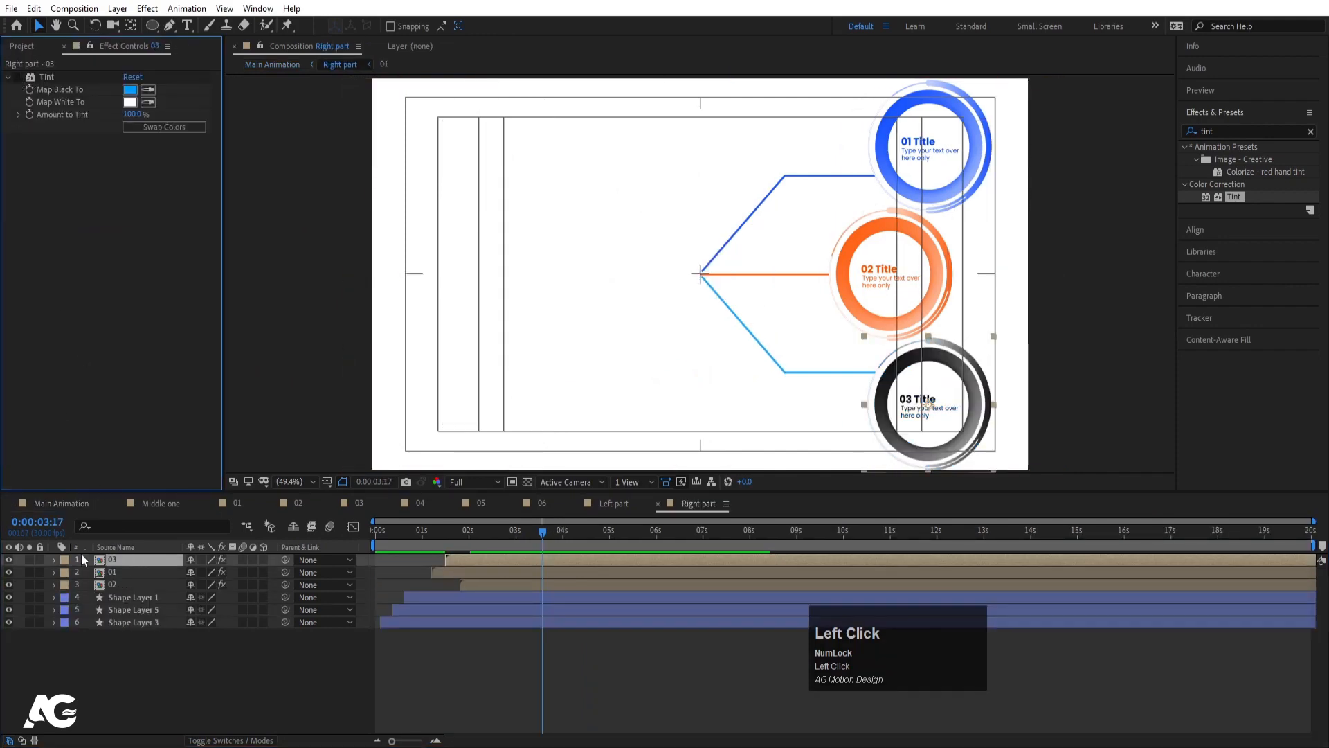
left_click(118, 572)
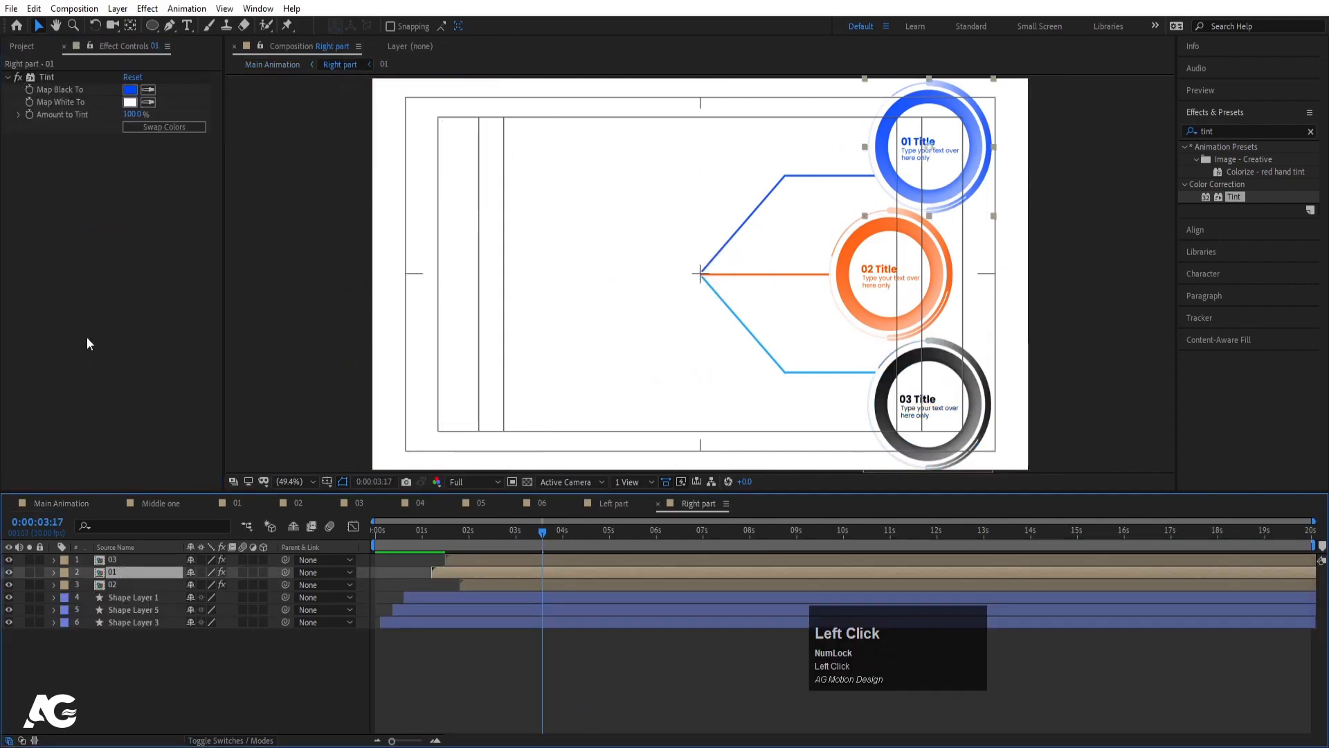
left_click(19, 77)
left_click(115, 585)
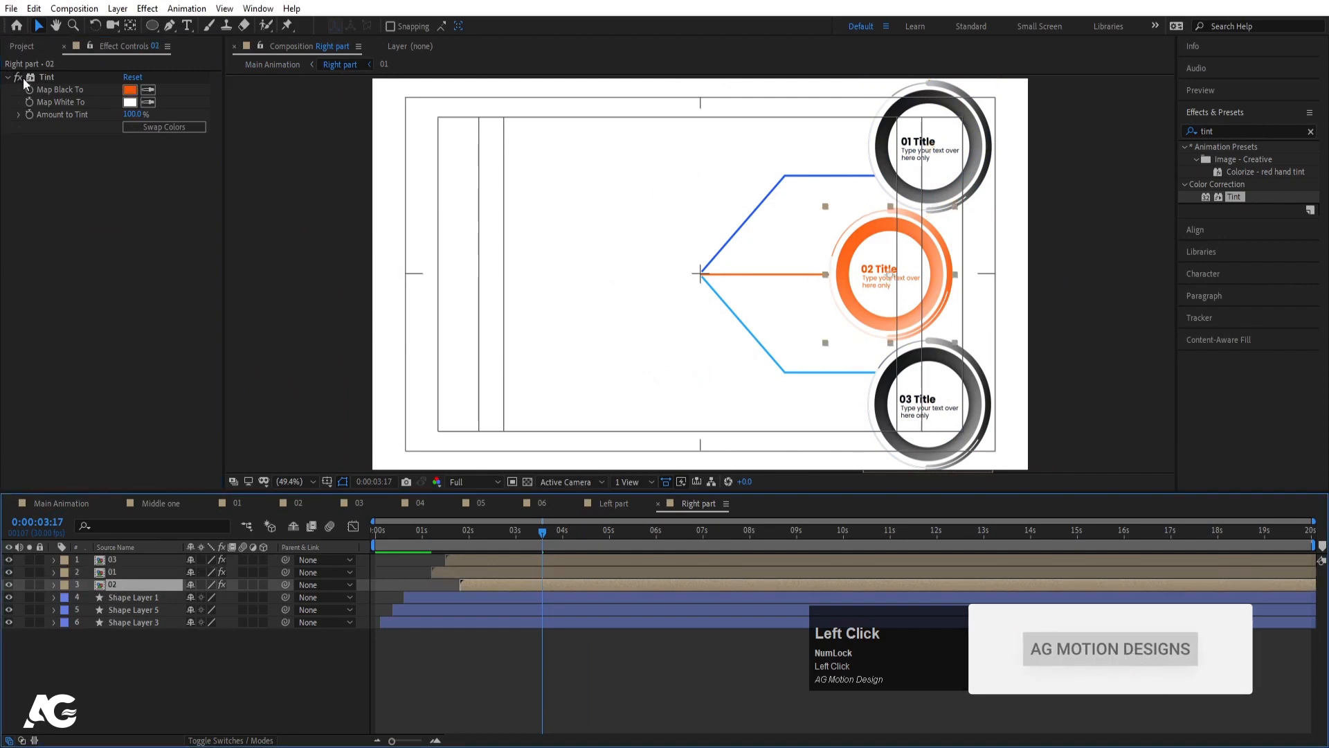
left_click(25, 77)
- Set the stroke colour of Shape Layers 1, 5 and 3 in Right part to black
left_click(132, 597)
left_click(131, 622, "shift")
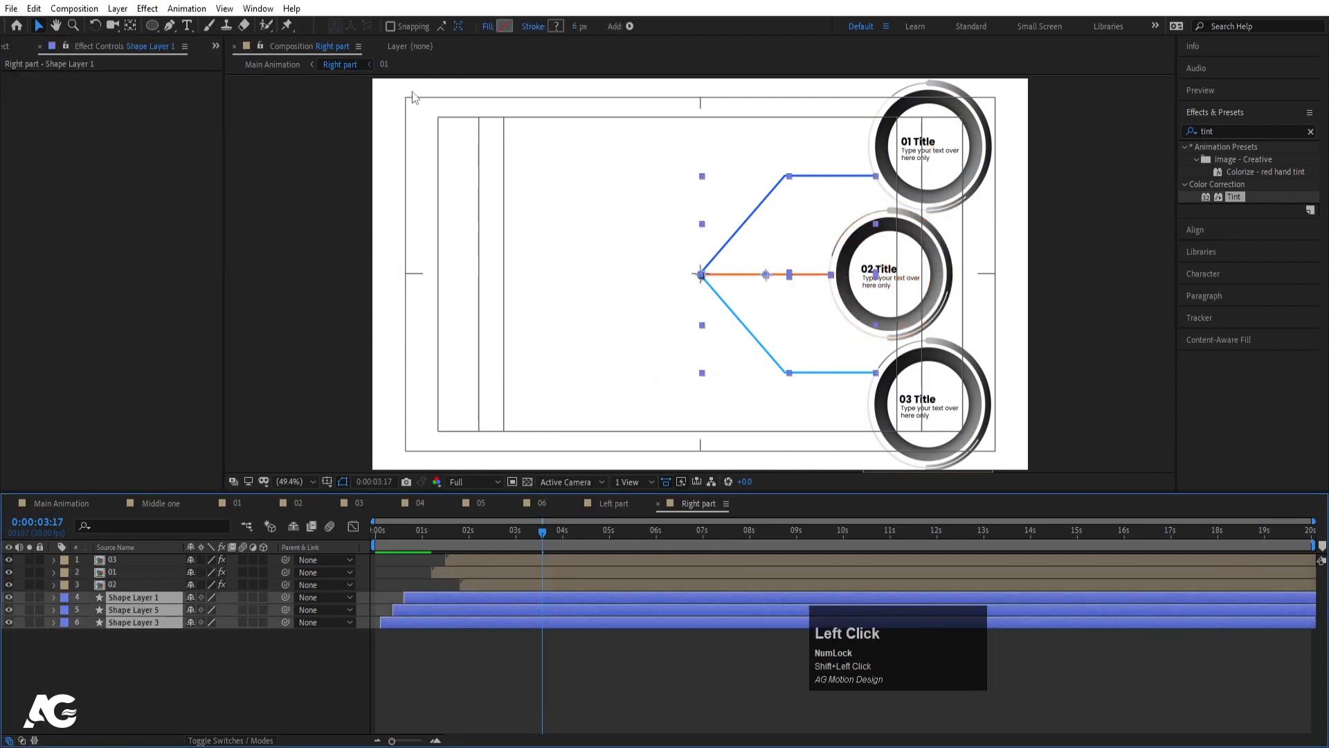
left_click(552, 26)
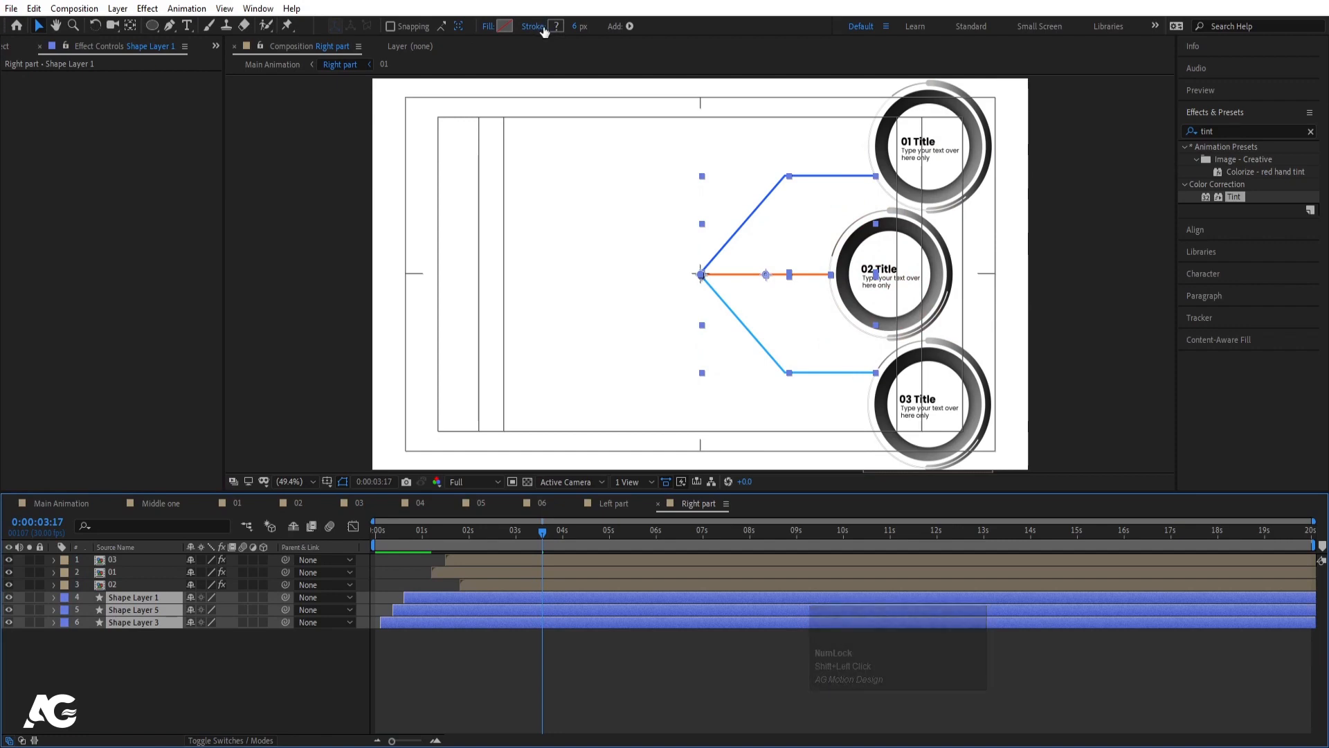
key("Return")
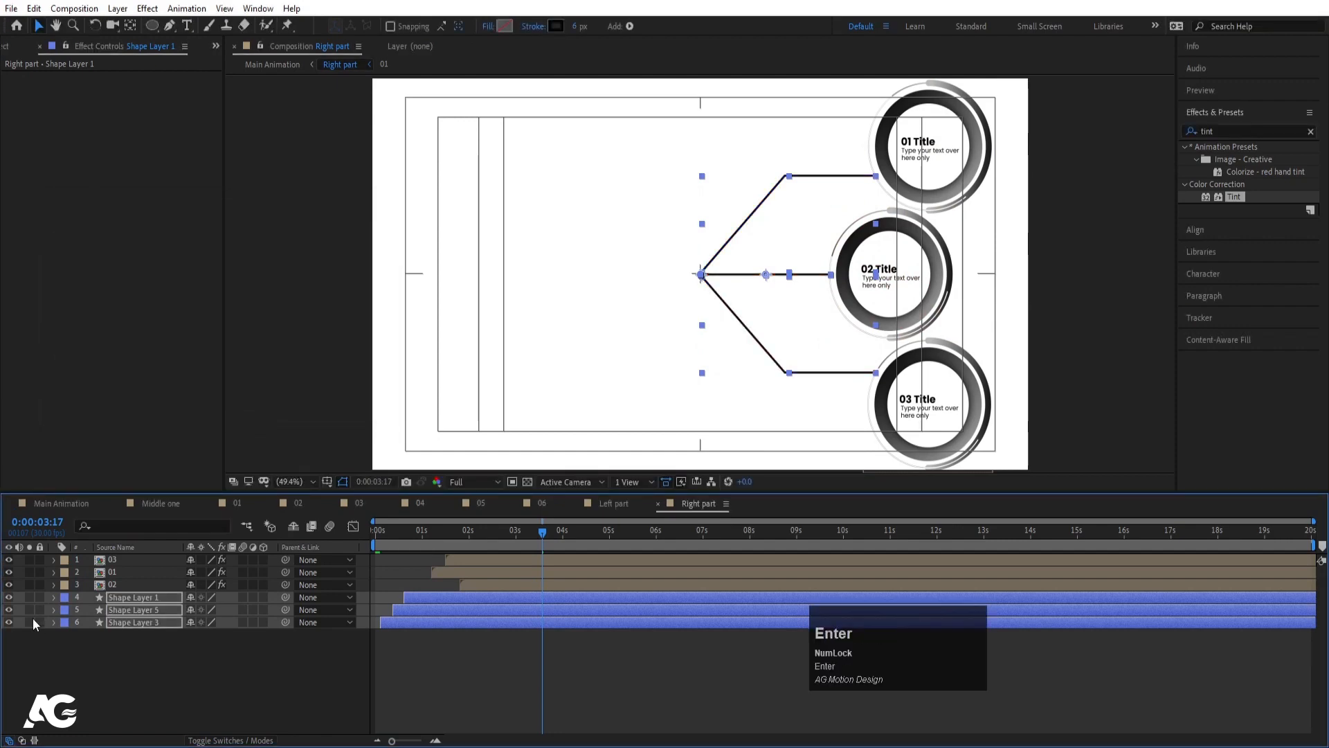
- Add an adjustment layer on top of Main Animation and apply a Tint effect with its black and white colours swapped
left_click(72, 504)
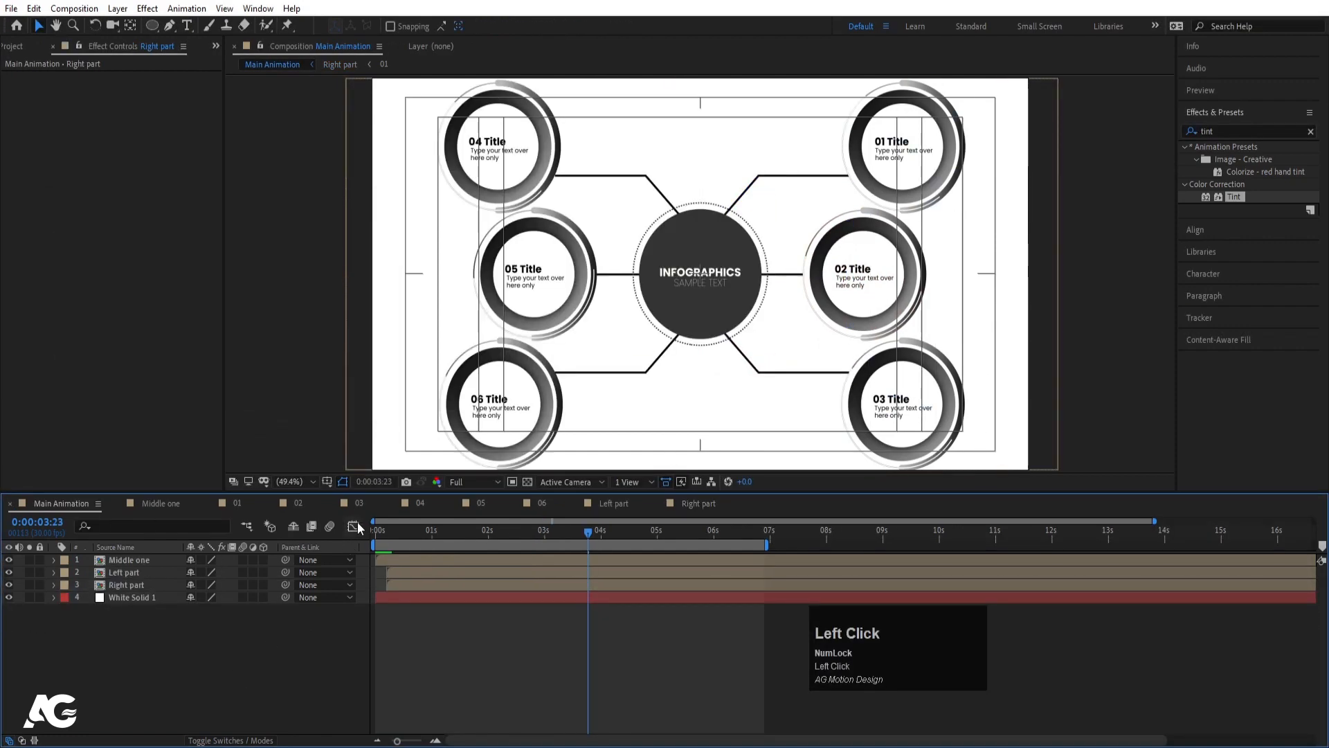
right_click(260, 623)
mouse_move(287, 460)
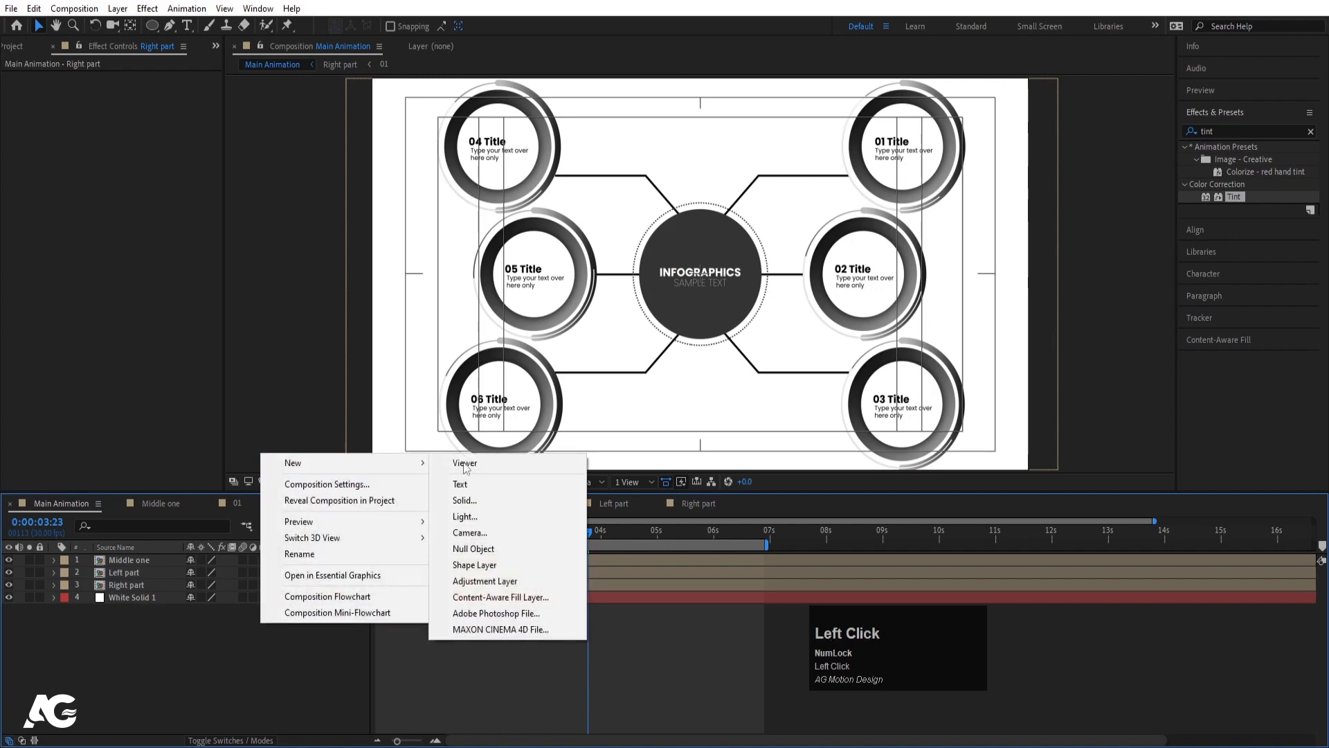
left_click(484, 582)
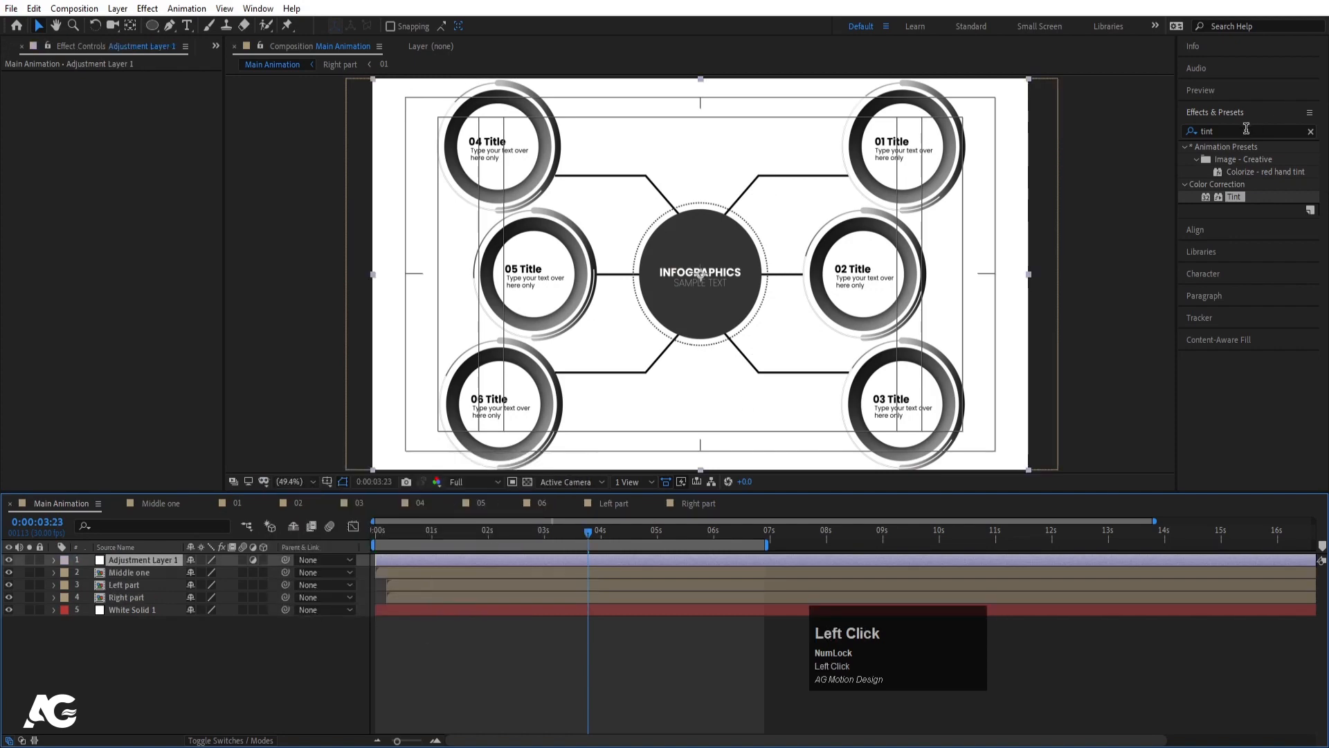
double_click(1235, 197)
left_click(178, 128)
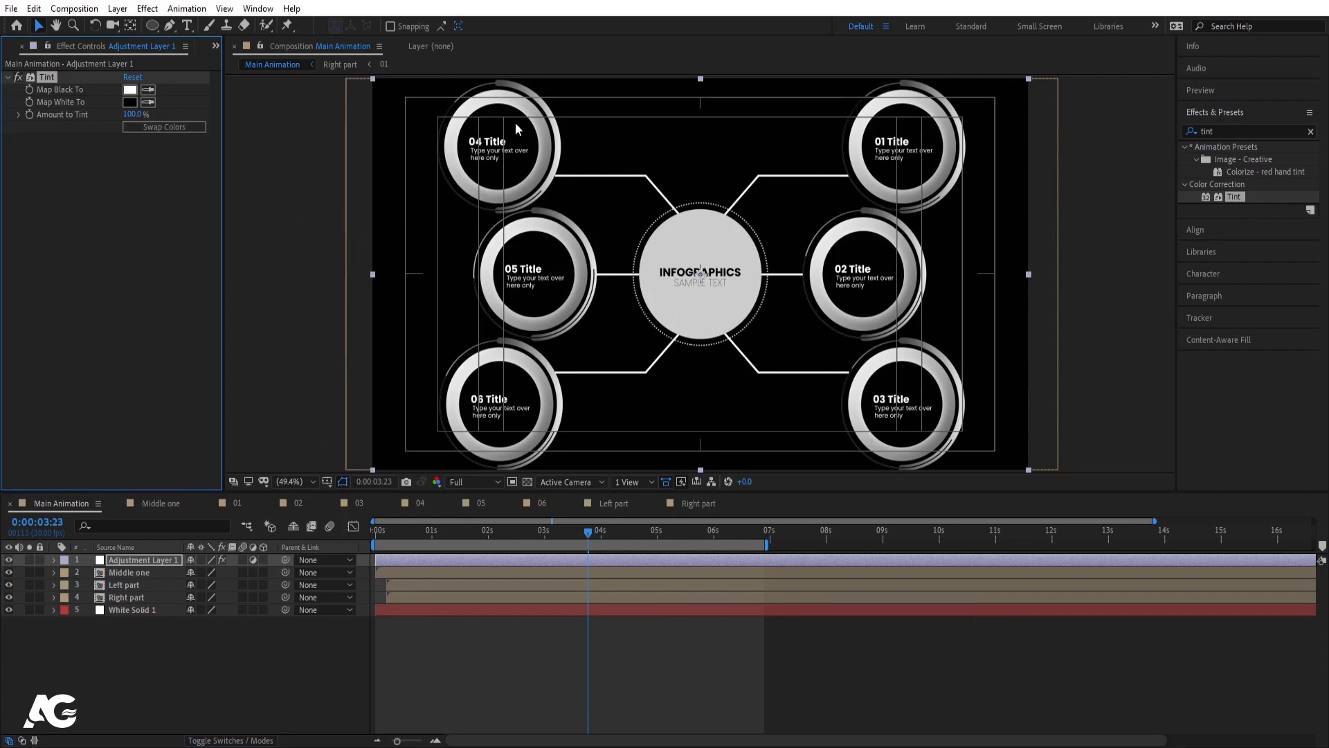
- Play Main Animation from the start to check the inverted black-and-white version
left_click(146, 671)
key("space")
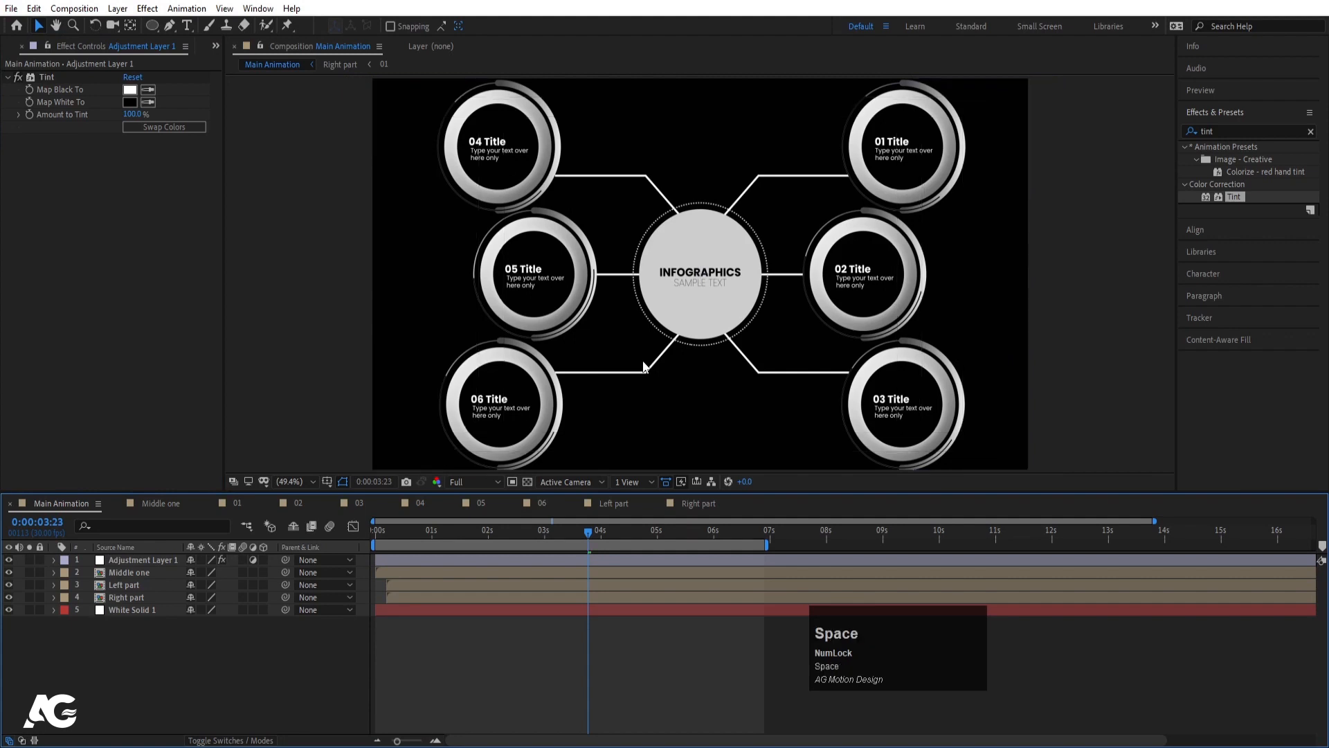
left_click_drag(486, 530, 378, 531)
key("space")
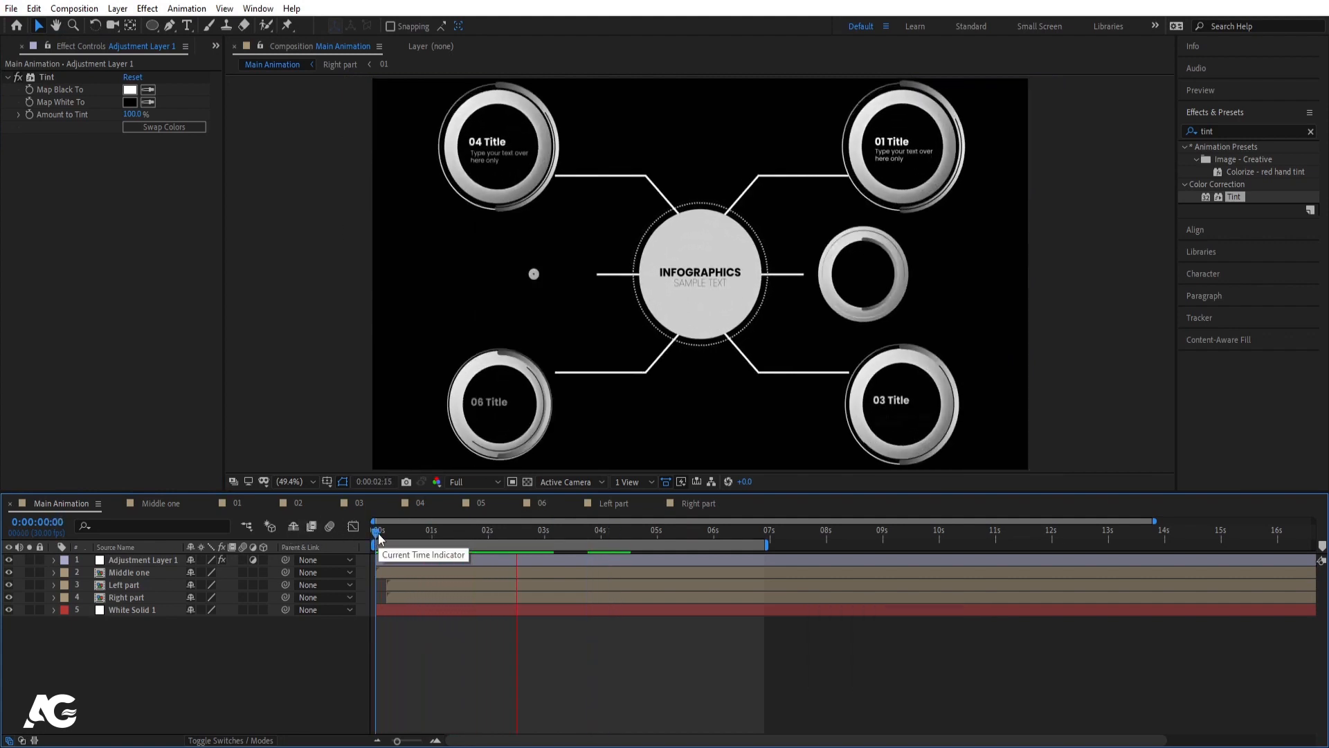
key("space")
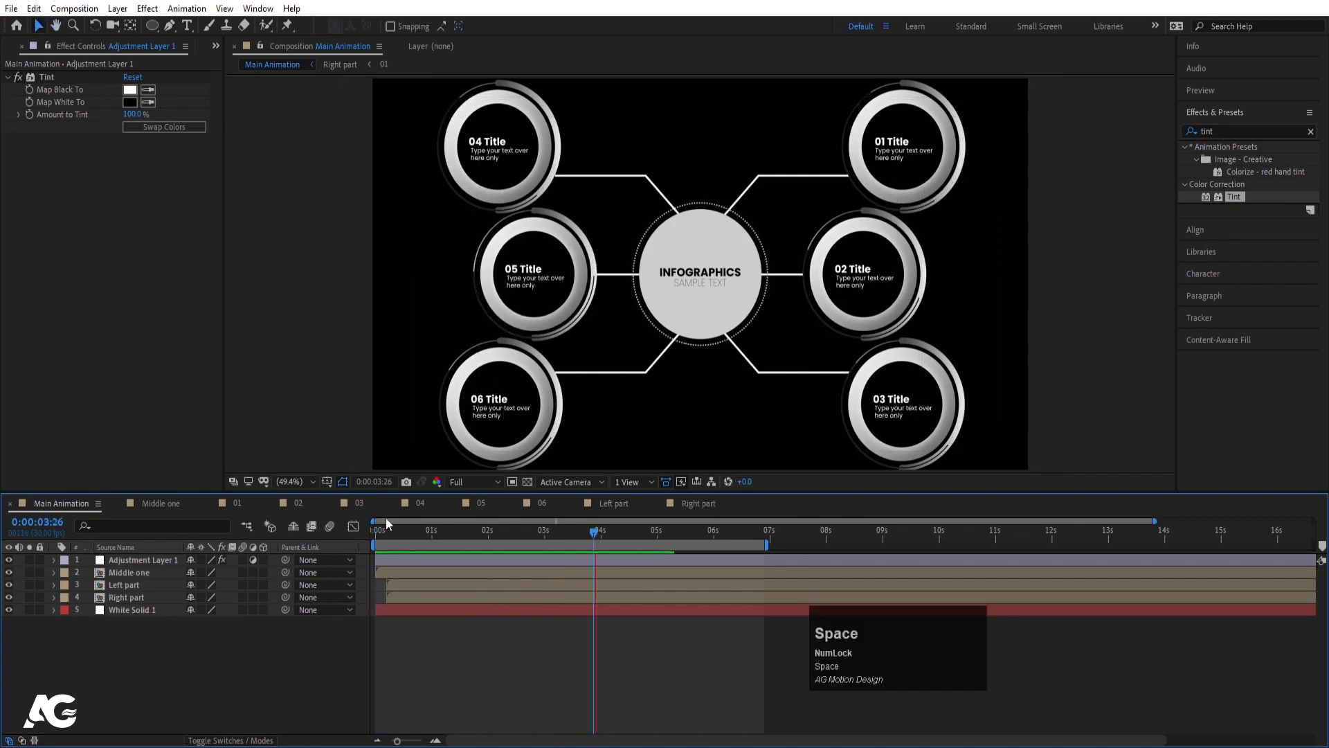
key("space")
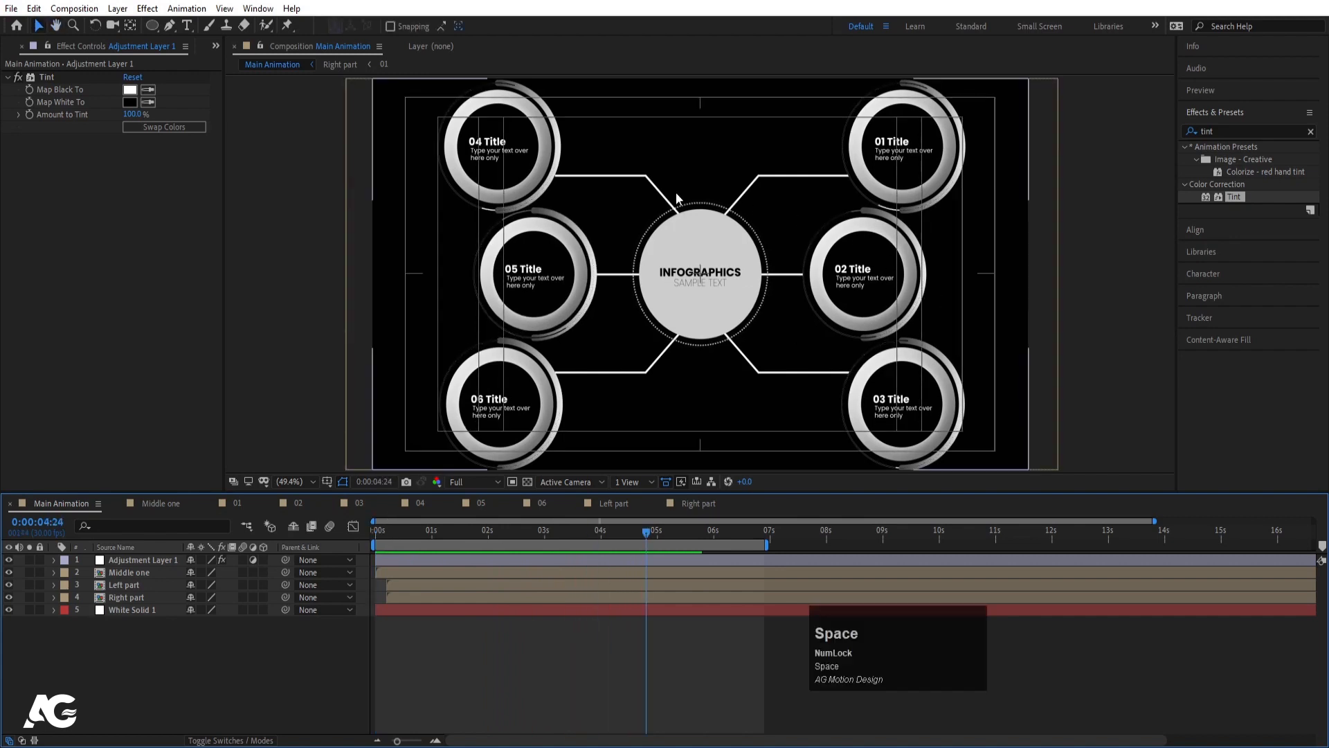
scroll(898, 166, "up", 2)
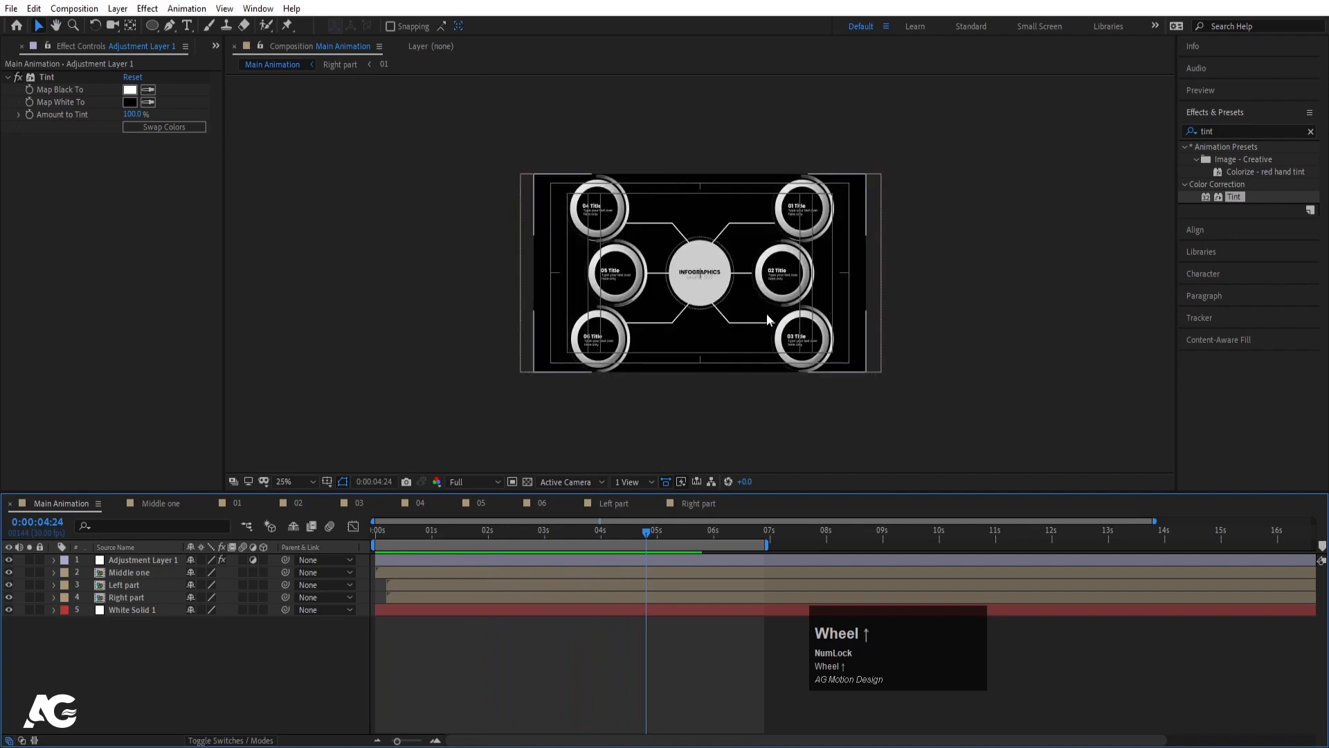
scroll(779, 301, "down", 2)
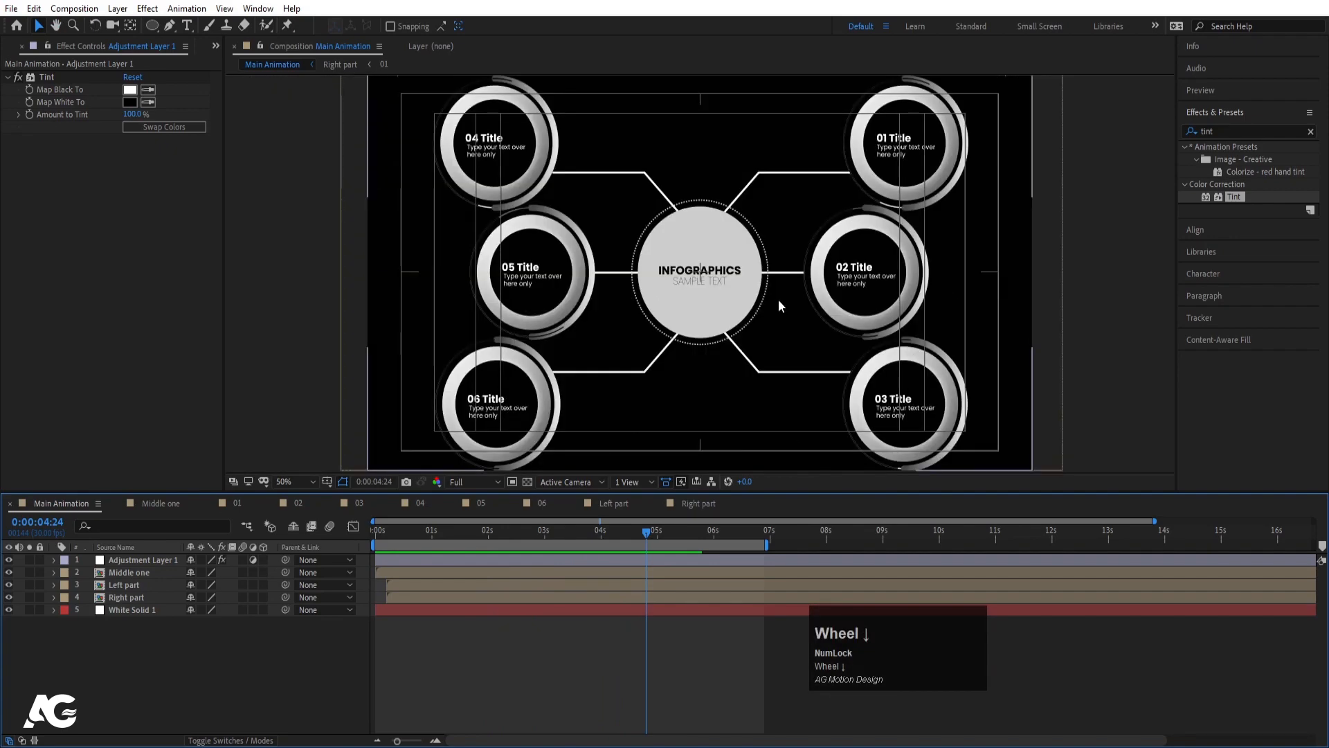
key("space")
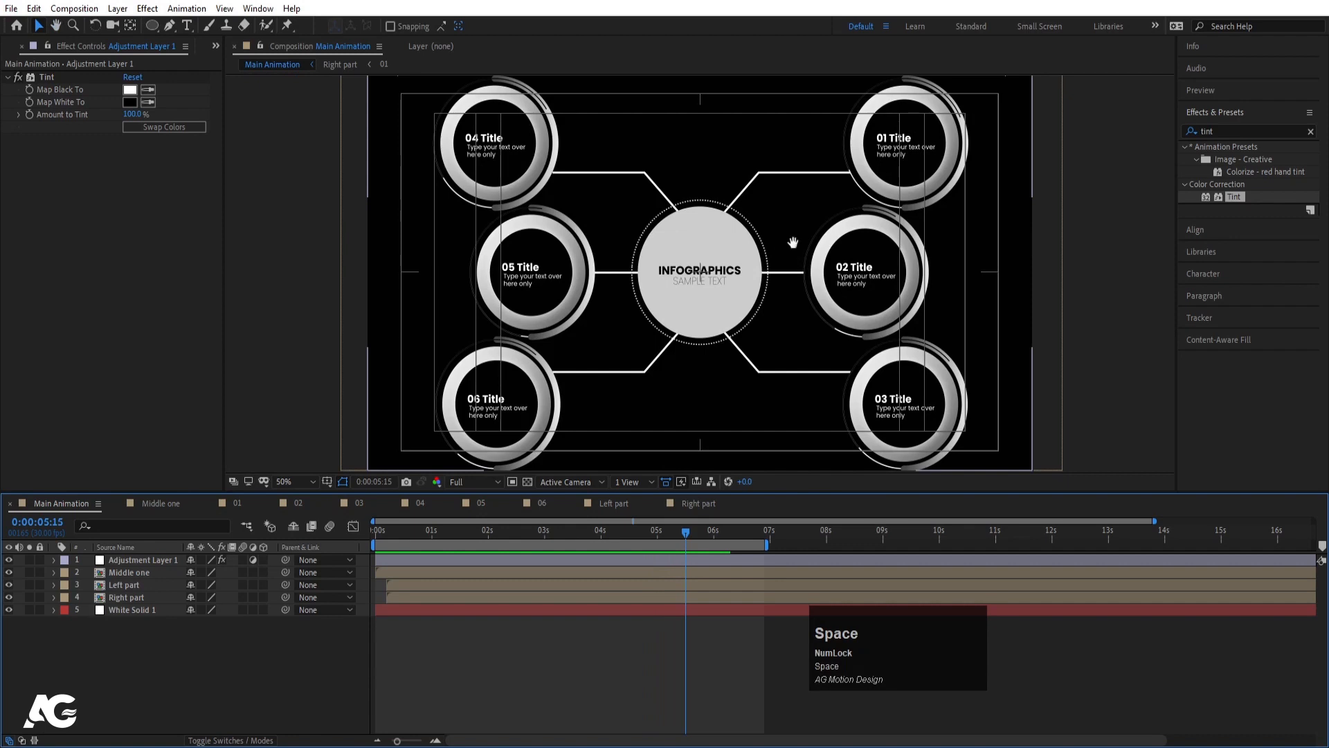